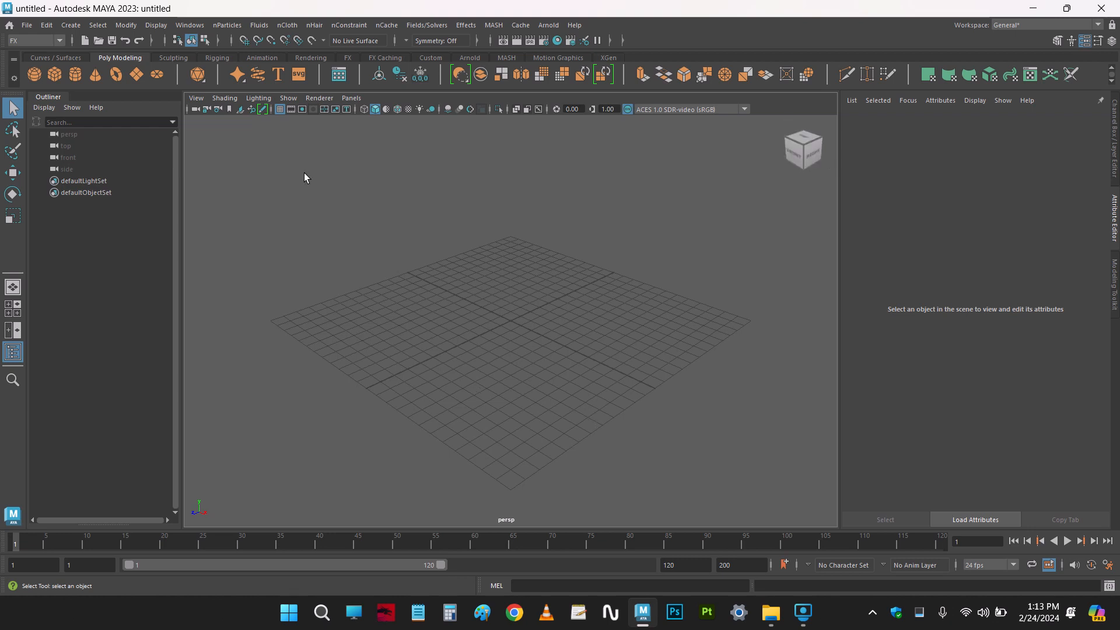
Look through the tool shelves from Curves / Surfaces to Animation, finishing on the Sculpting shelf
{"action": "left_click", "coordinate": [27, 25]}
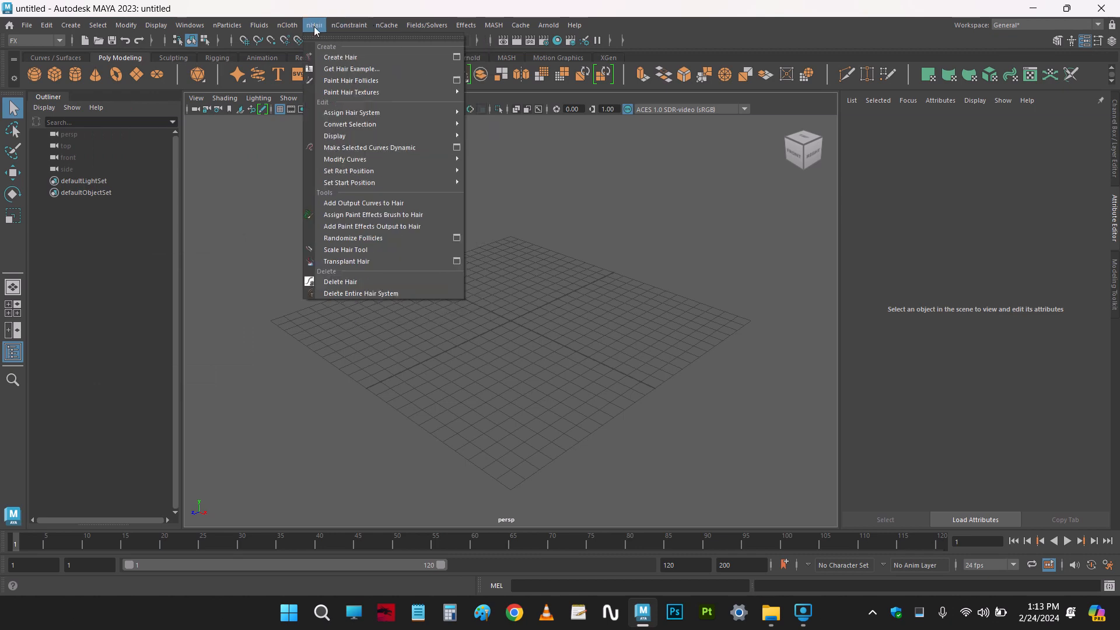
{"action": "left_click", "coordinate": [65, 40]}
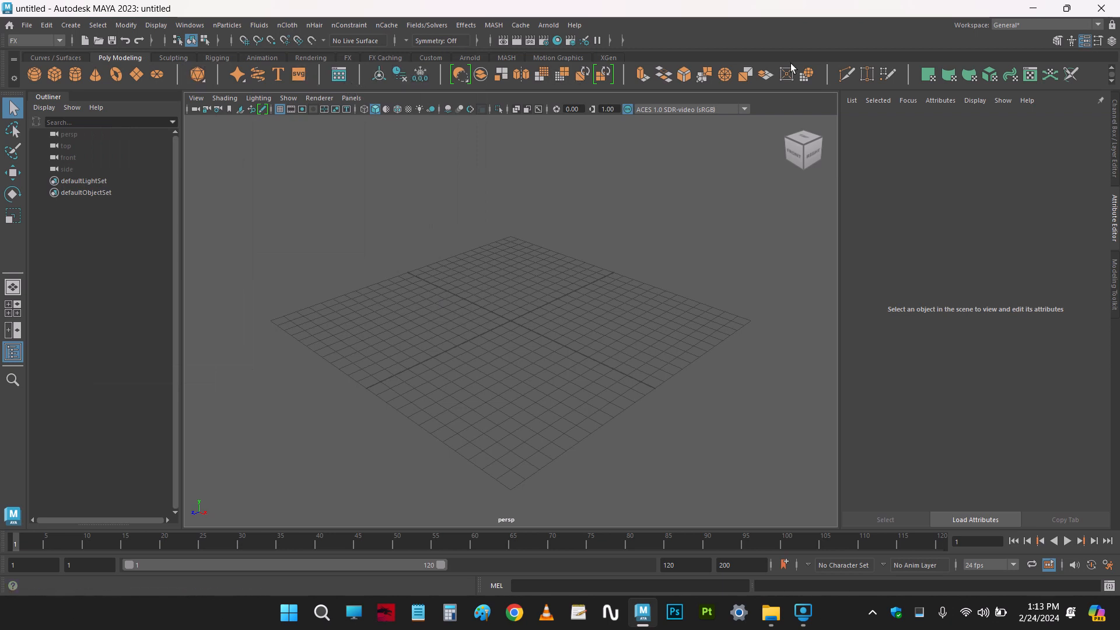
{"action": "left_click", "coordinate": [65, 59]}
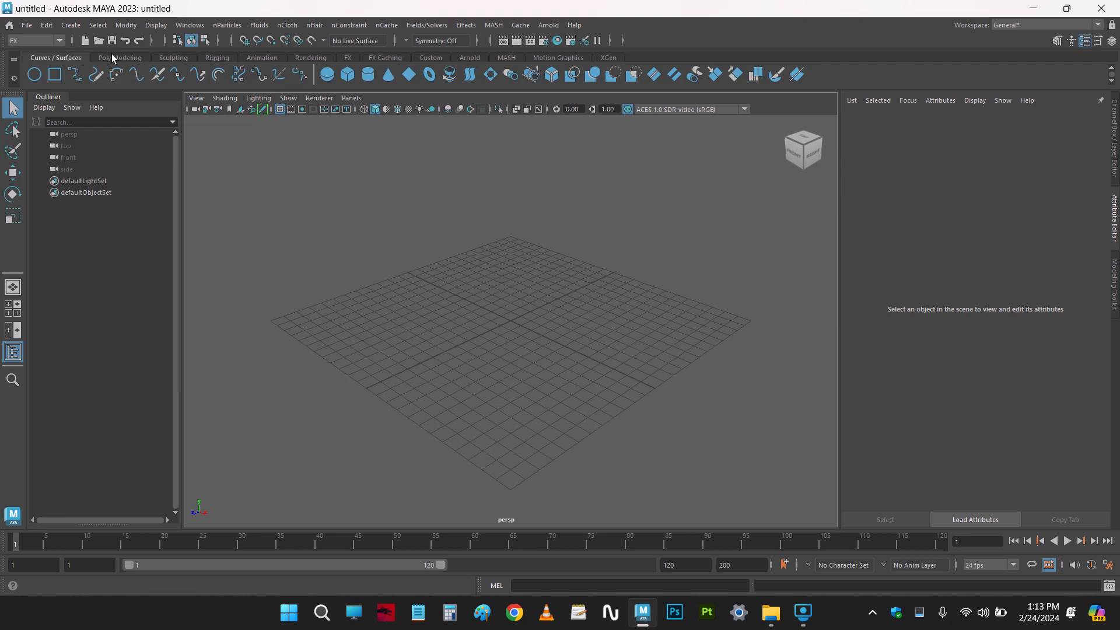
{"action": "left_click", "coordinate": [117, 57]}
{"action": "left_click", "coordinate": [173, 57]}
{"action": "left_click", "coordinate": [217, 57]}
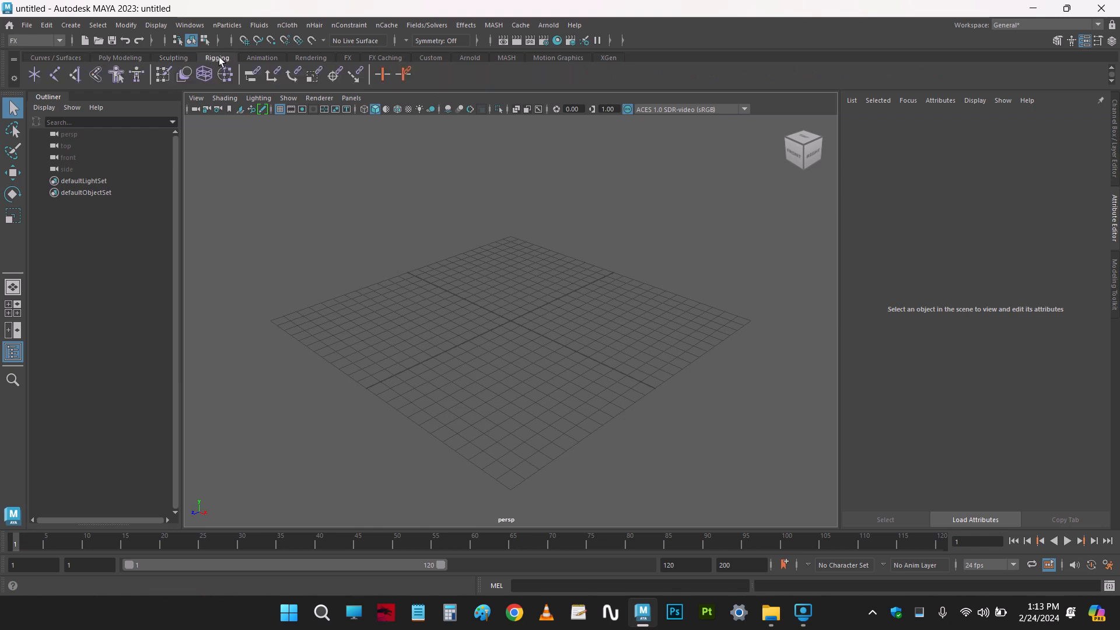
{"action": "left_click", "coordinate": [122, 59]}
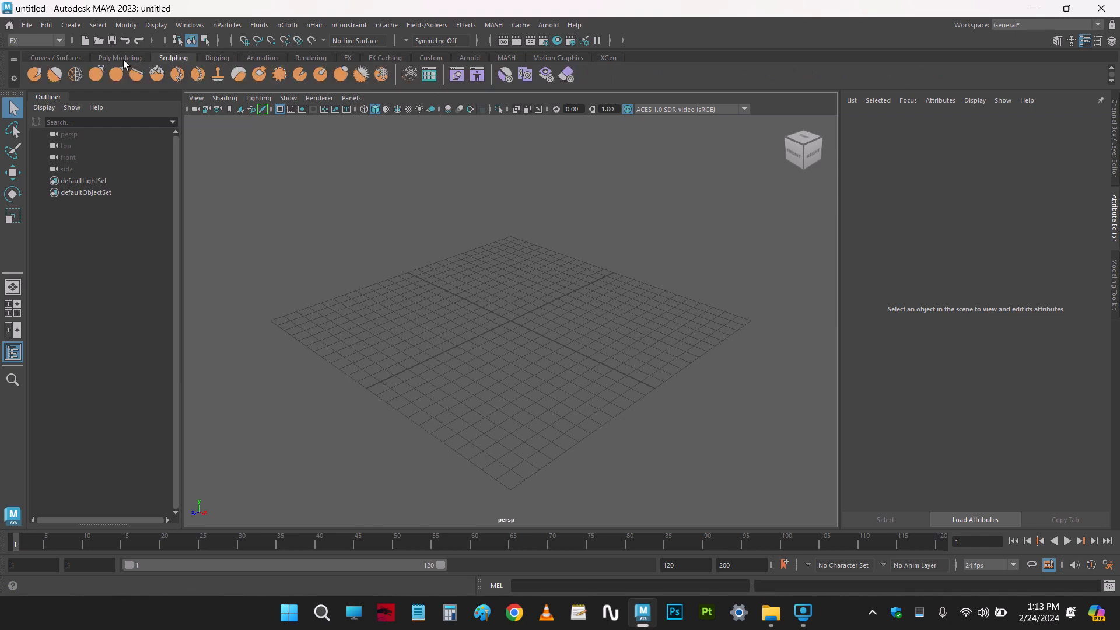
{"action": "left_click", "coordinate": [65, 58]}
{"action": "left_click", "coordinate": [165, 57]}
{"action": "left_click", "coordinate": [217, 57]}
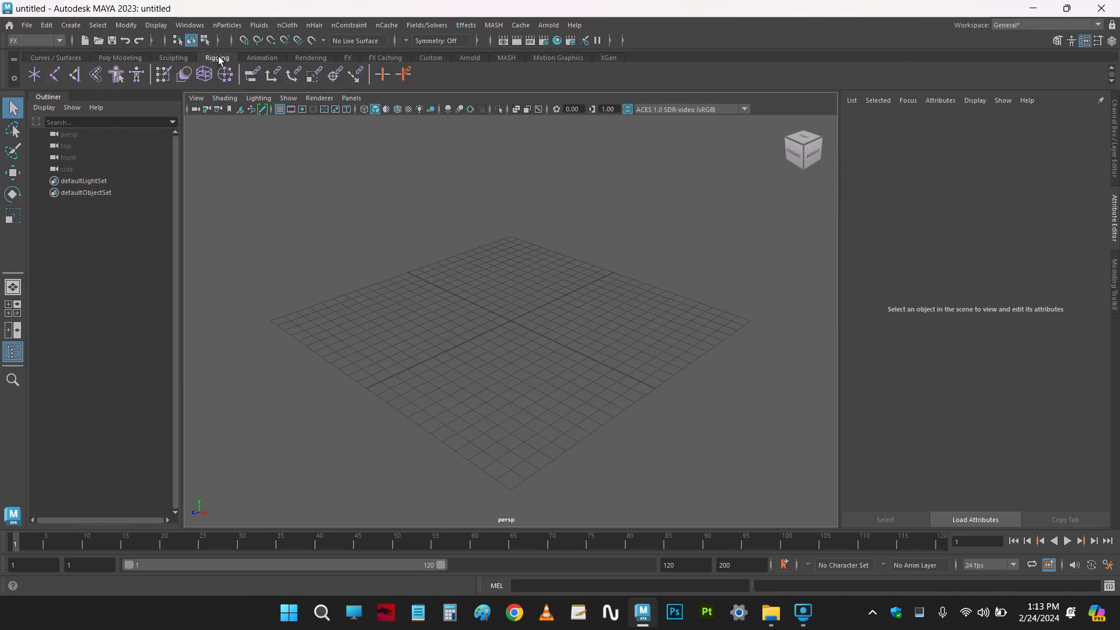
{"action": "left_click", "coordinate": [261, 59]}
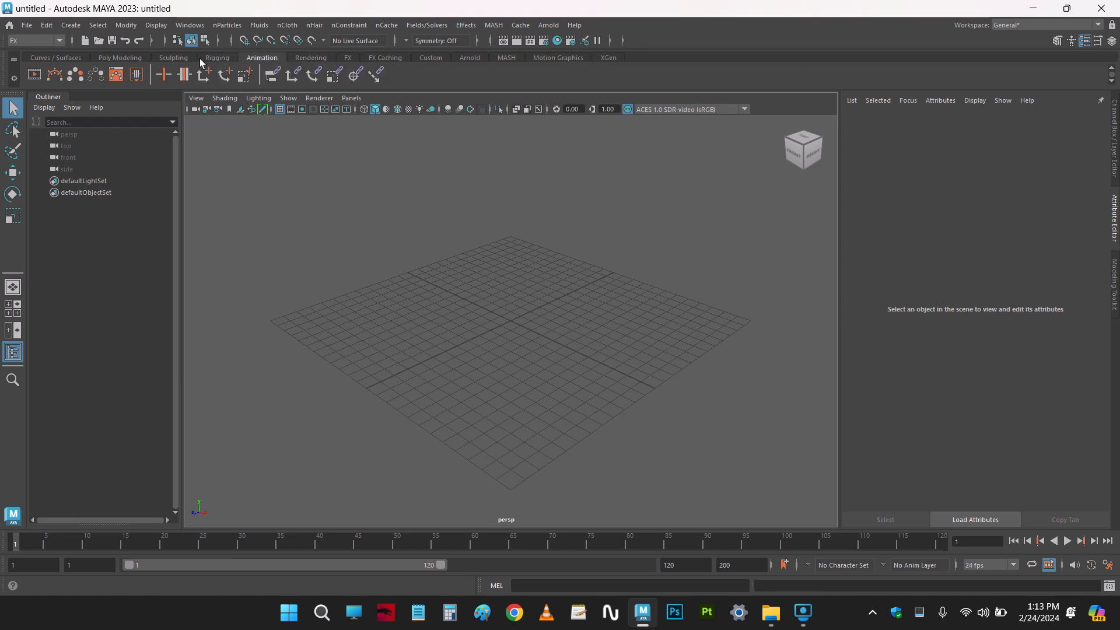
{"action": "left_click", "coordinate": [169, 58]}
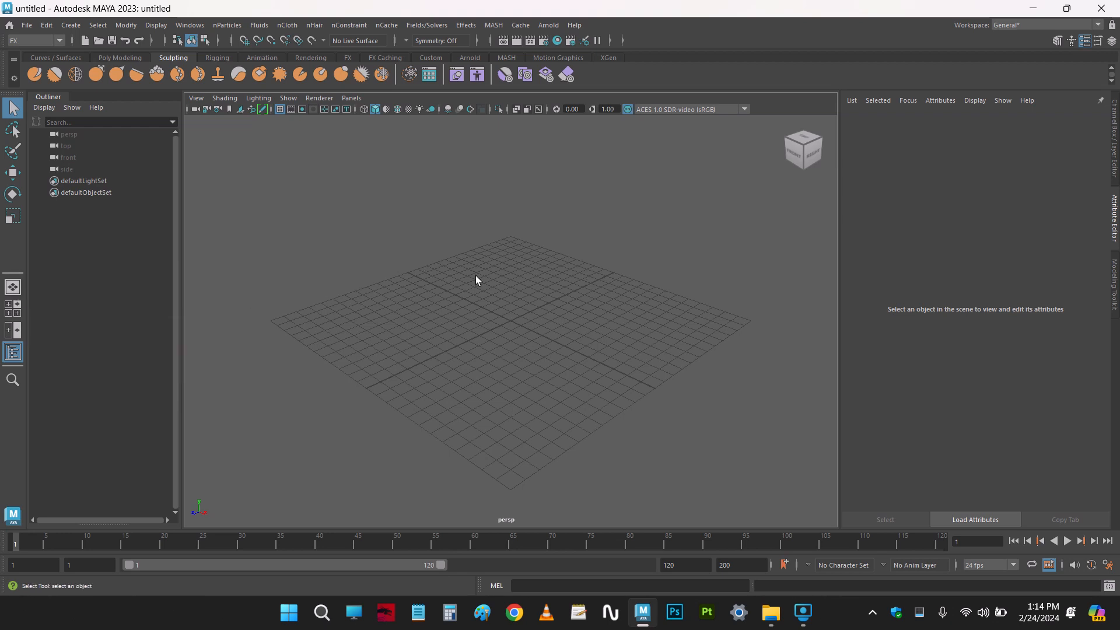
Switch the viewport to the four-view layout and show the Channel Box in place of the Attribute Editor
{"action": "key", "text": "space"}
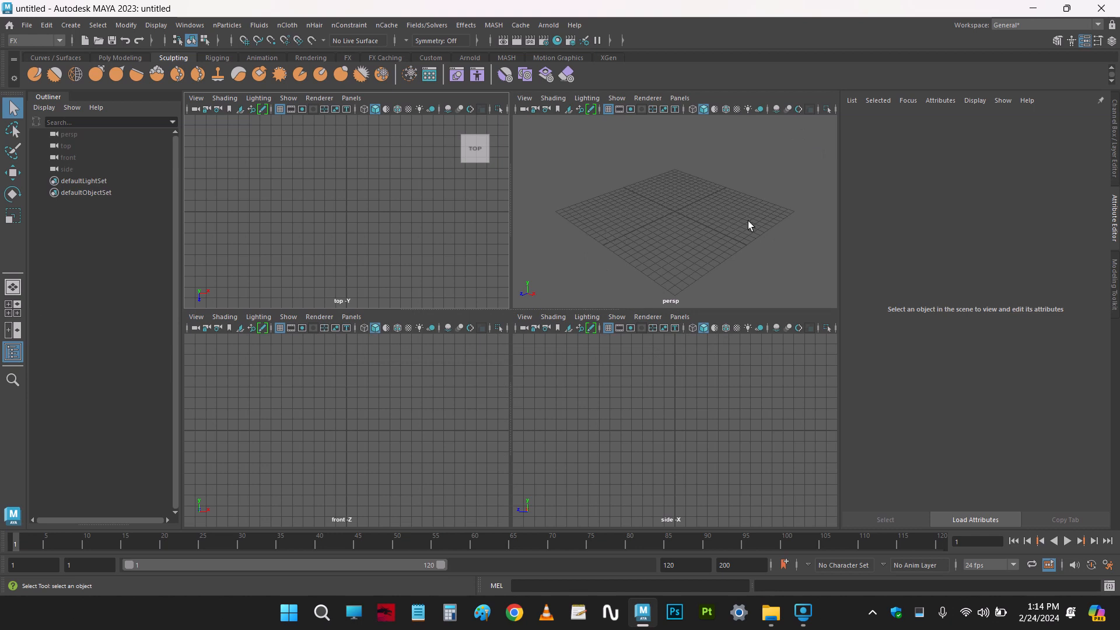
{"action": "key", "text": "ctrl+a"}
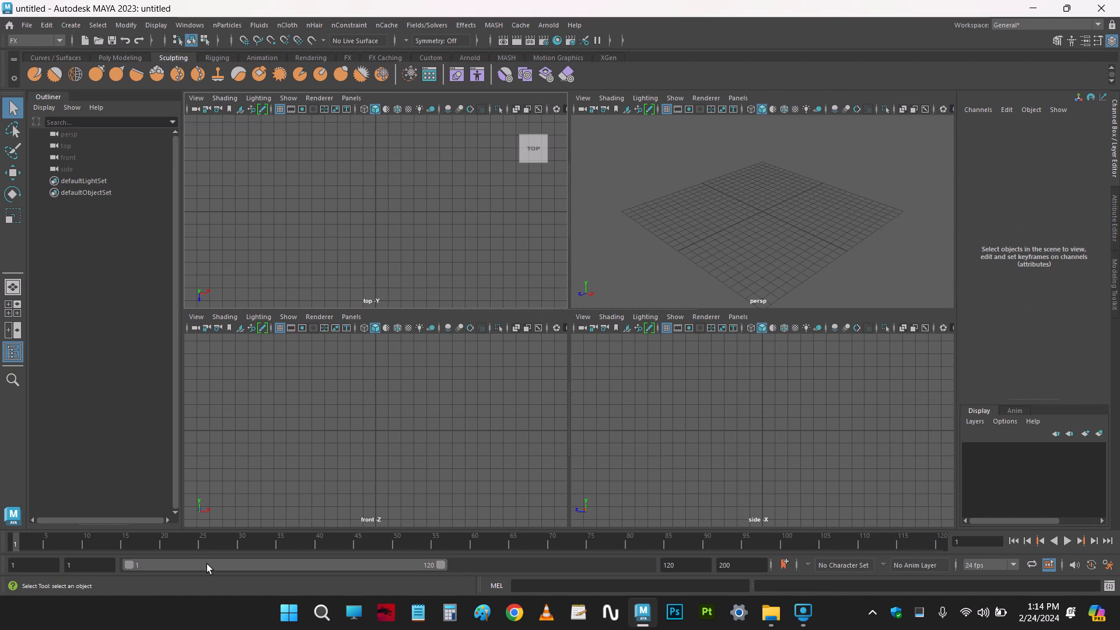
Extend the playback range on the timeline so it ends at frame 200
{"action": "left_click_drag", "start_coordinate": [208, 563], "coordinate": [141, 564]}
{"action": "left_click_drag", "start_coordinate": [443, 566], "coordinate": [669, 572]}
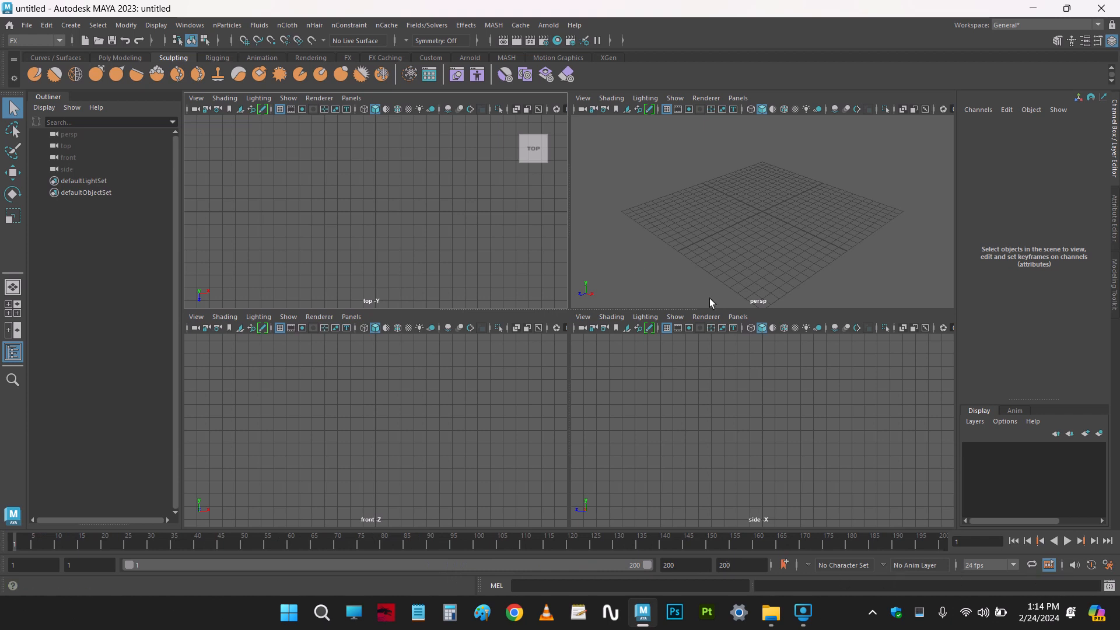
View the perspective viewport maximised and return to the four-view layout
{"action": "left_click", "coordinate": [636, 266]}
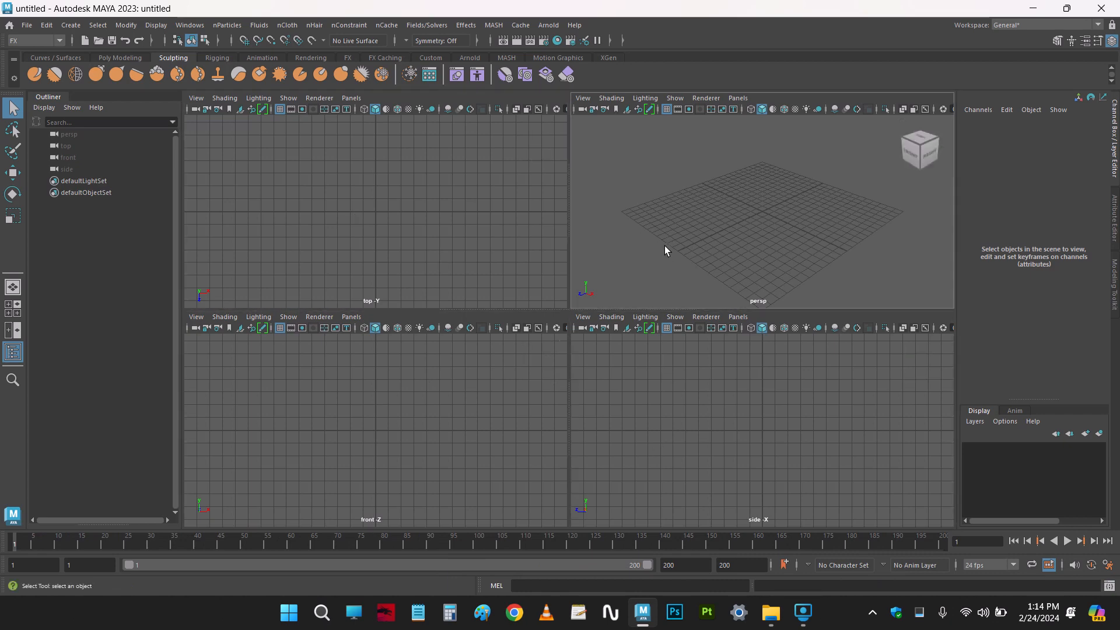
{"action": "key", "text": "space"}
{"action": "key", "text": "space"}
{"action": "key", "text": "space"}
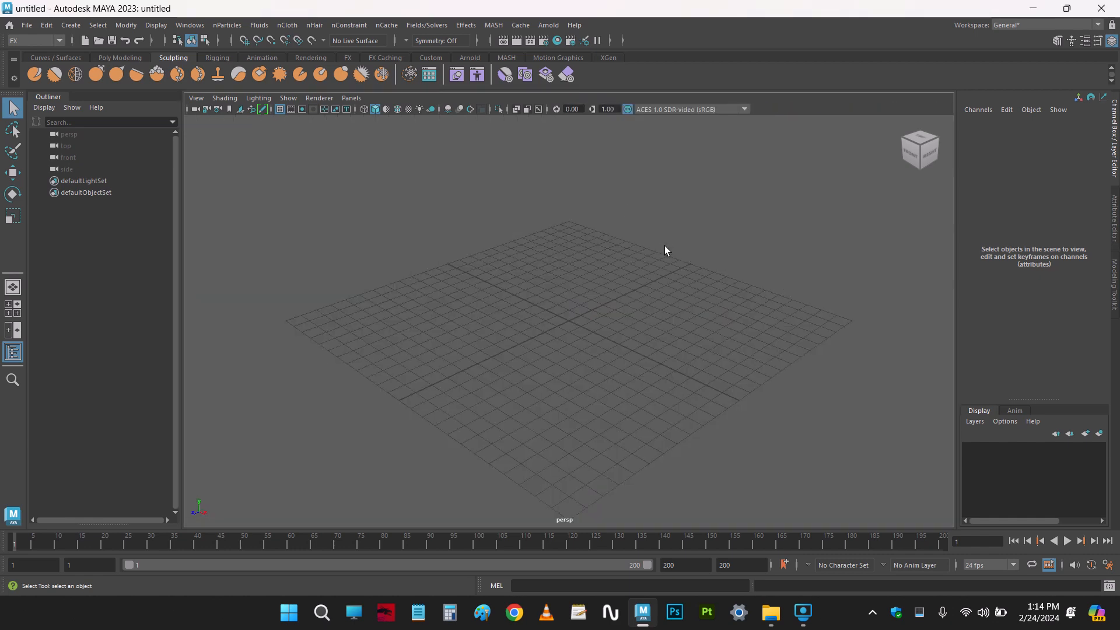
{"action": "key", "text": "space"}
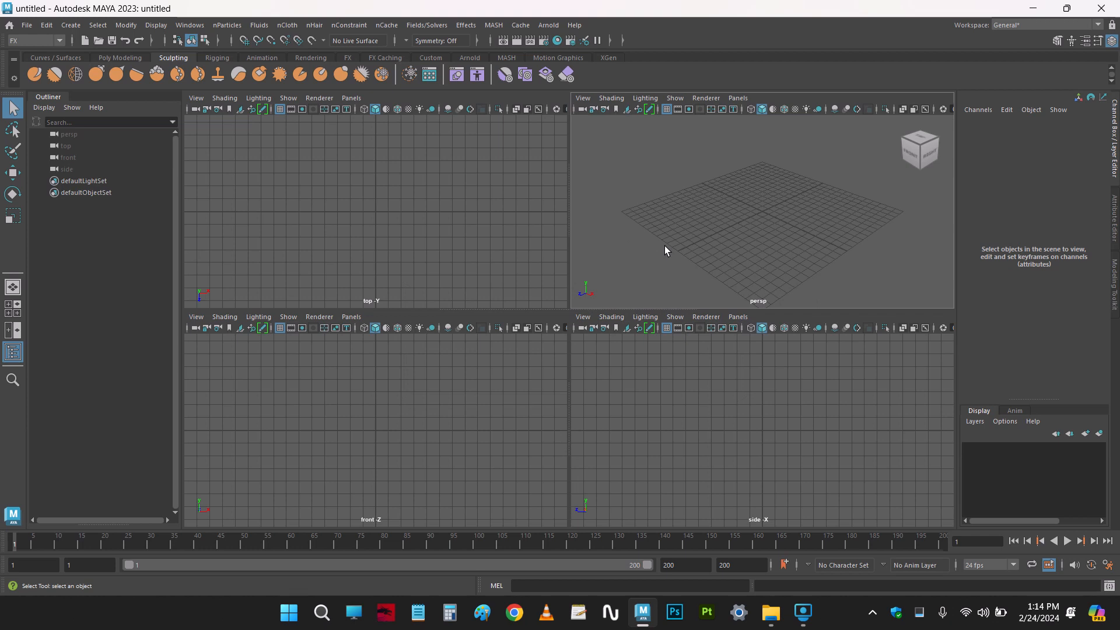
Open the Undo queue settings in the Preferences and move the dialog so the viewports are less covered
{"action": "left_click", "coordinate": [198, 29]}
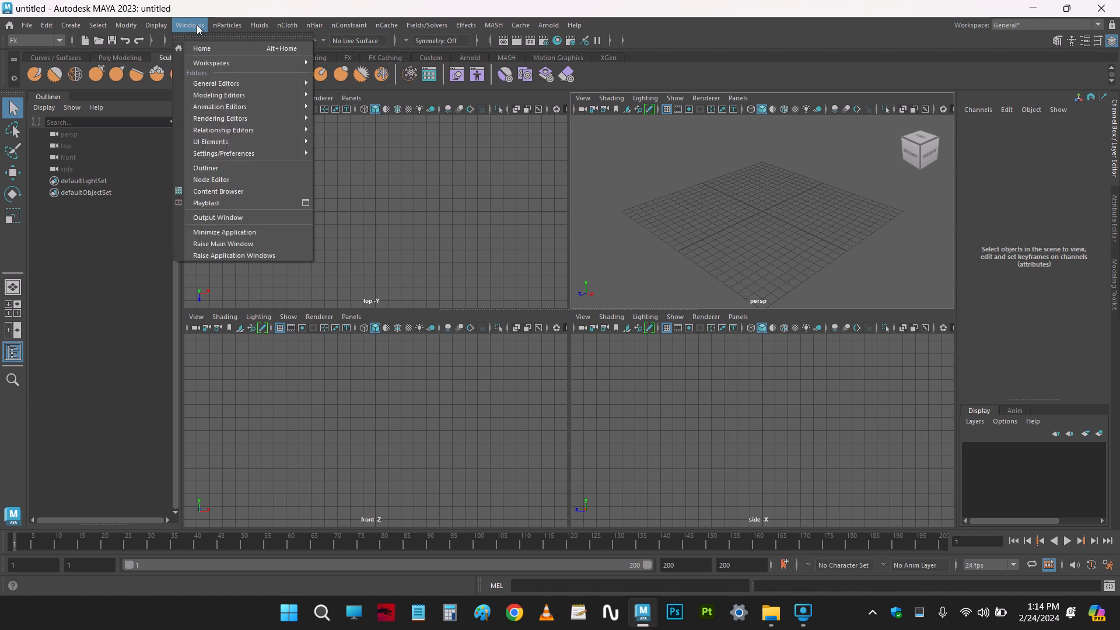
{"action": "mouse_move", "coordinate": [230, 153]}
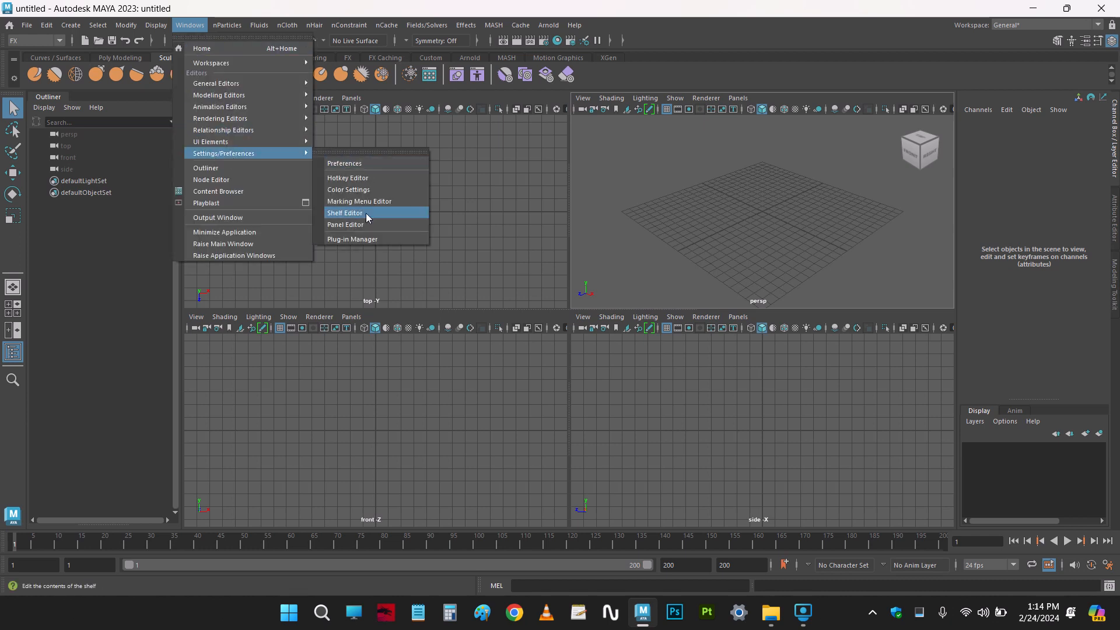
{"action": "left_click", "coordinate": [362, 162]}
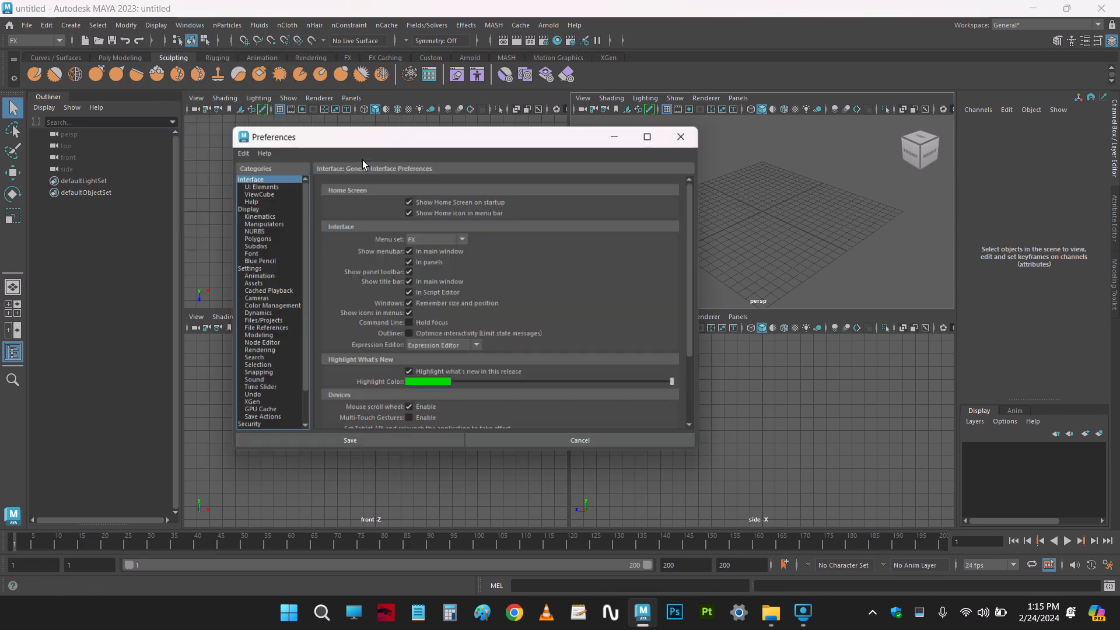
{"action": "left_click_drag", "start_coordinate": [510, 138], "coordinate": [509, 75]}
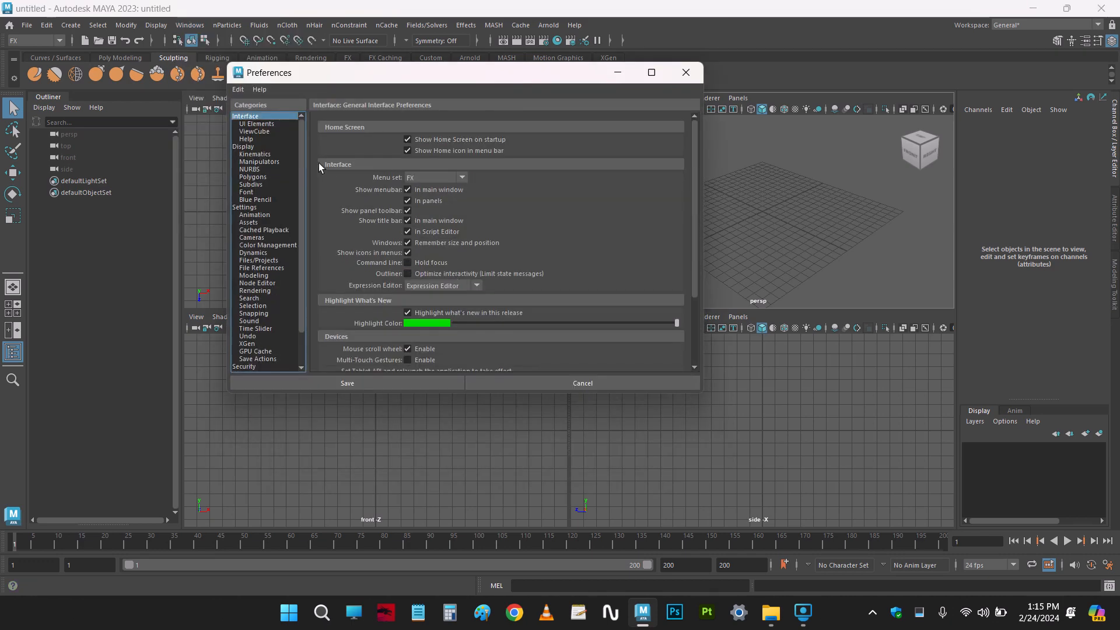
{"action": "left_click_drag", "start_coordinate": [303, 137], "coordinate": [301, 186]}
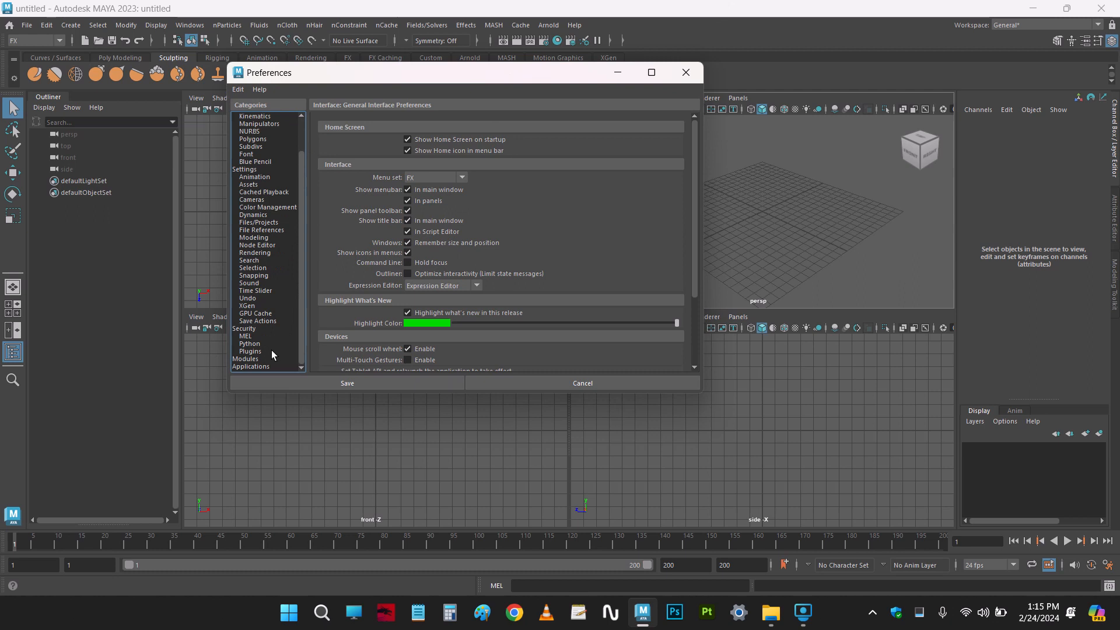
{"action": "left_click", "coordinate": [254, 298]}
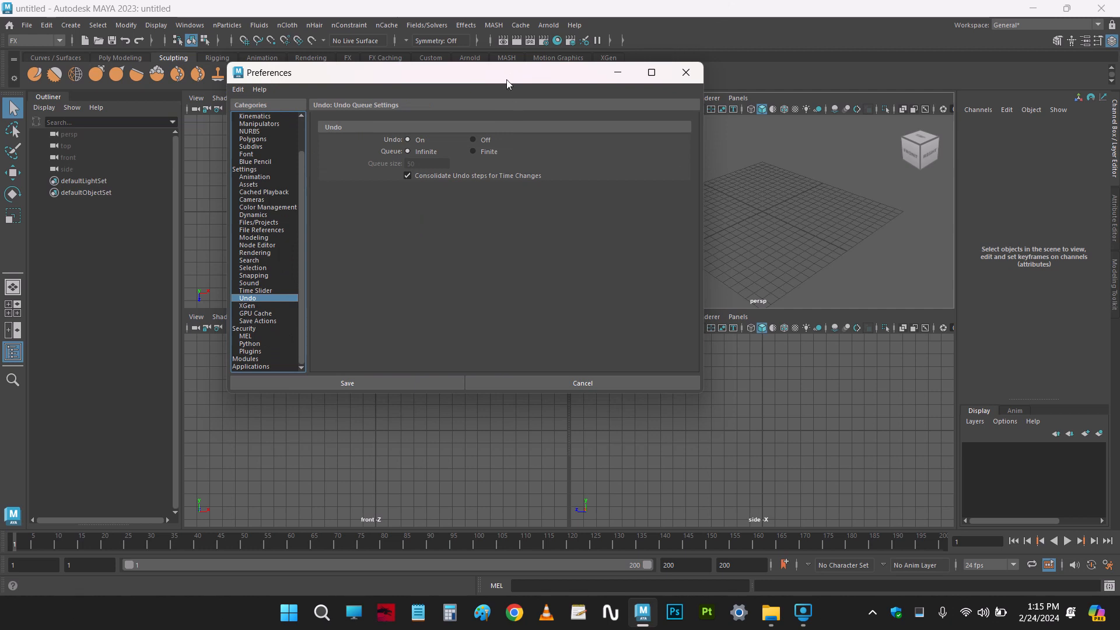
{"action": "left_click_drag", "start_coordinate": [508, 77], "coordinate": [412, 79]}
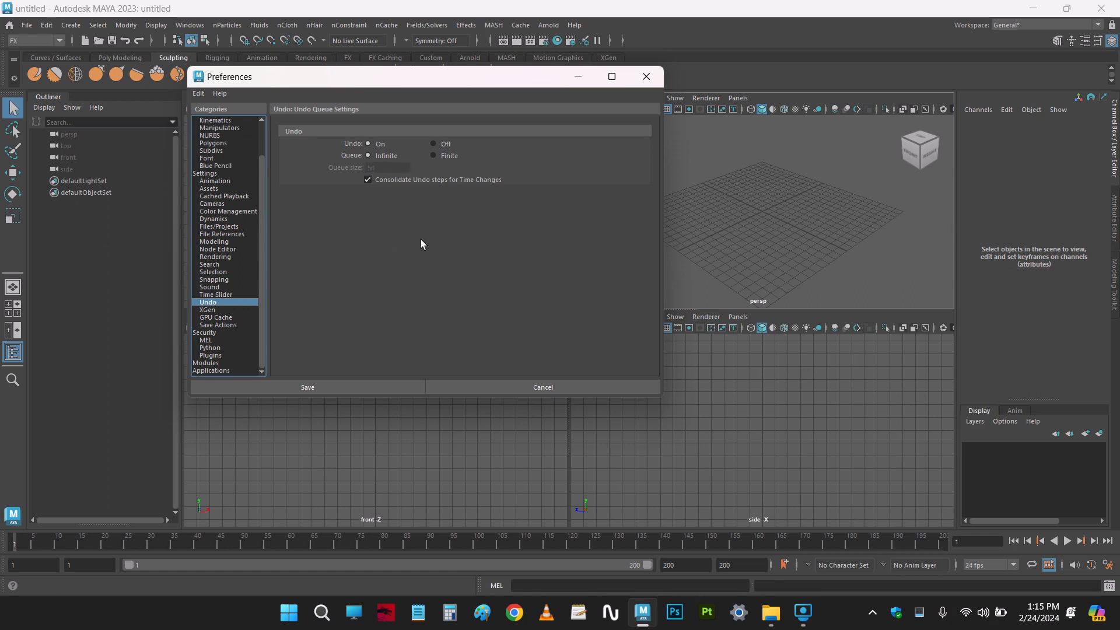
Try a finite undo queue and return the queue to Infinite
{"action": "left_click", "coordinate": [435, 156]}
{"action": "double_click", "coordinate": [380, 166]}
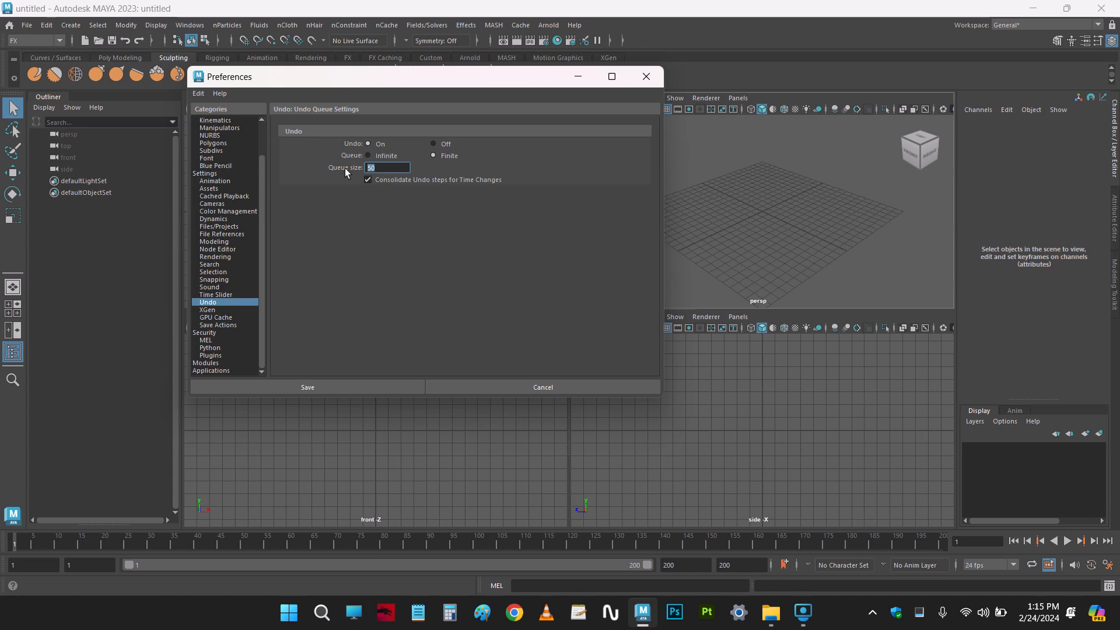
{"action": "left_click", "coordinate": [376, 156]}
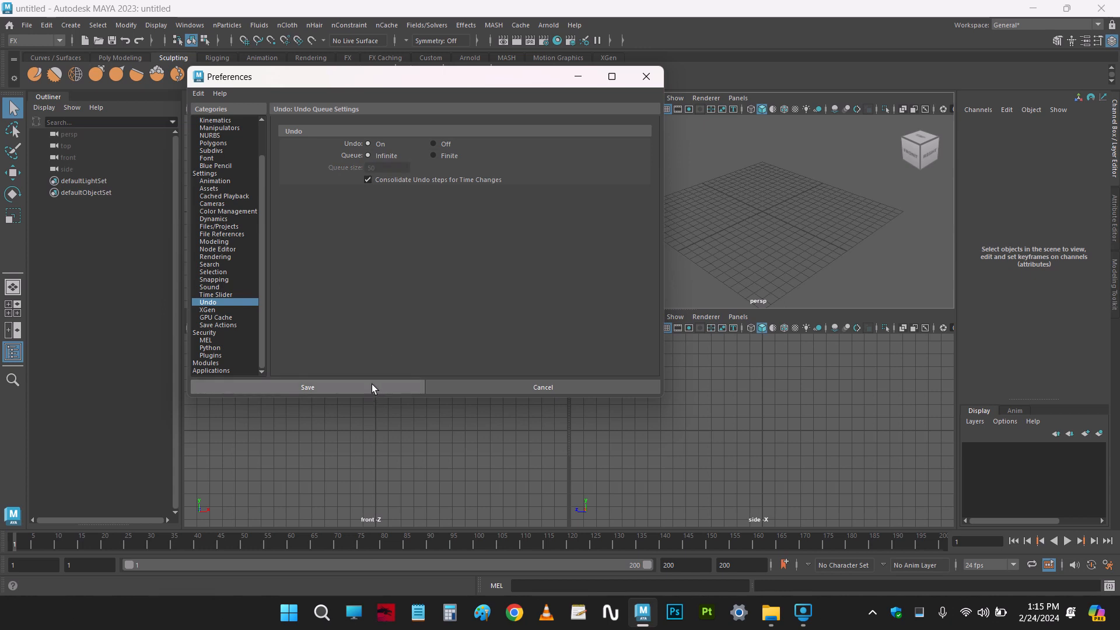
Review the linear working unit choices in the general Settings preferences, keep centimeter, and save the preferences
{"action": "left_click", "coordinate": [210, 174]}
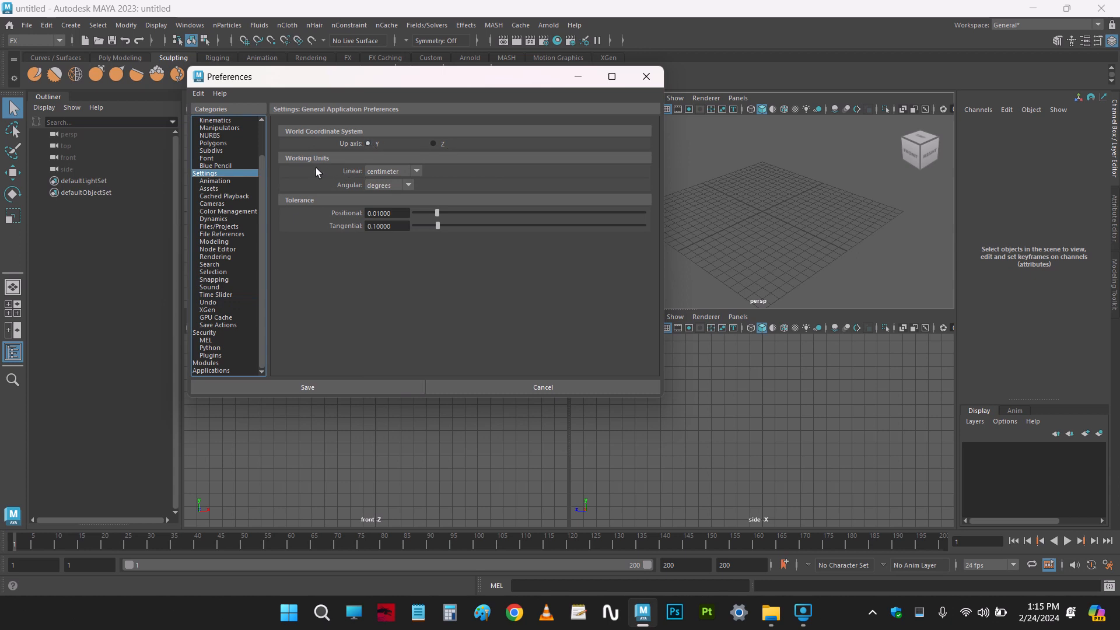
{"action": "left_click", "coordinate": [371, 171]}
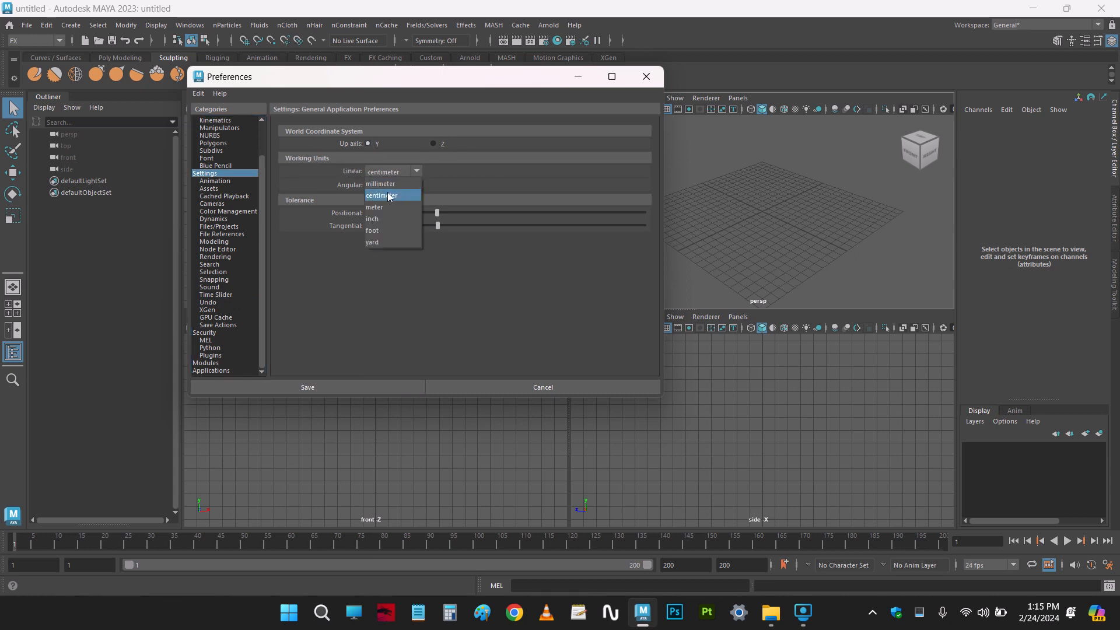
{"action": "left_click", "coordinate": [509, 85]}
{"action": "left_click_drag", "start_coordinate": [476, 83], "coordinate": [413, 84]}
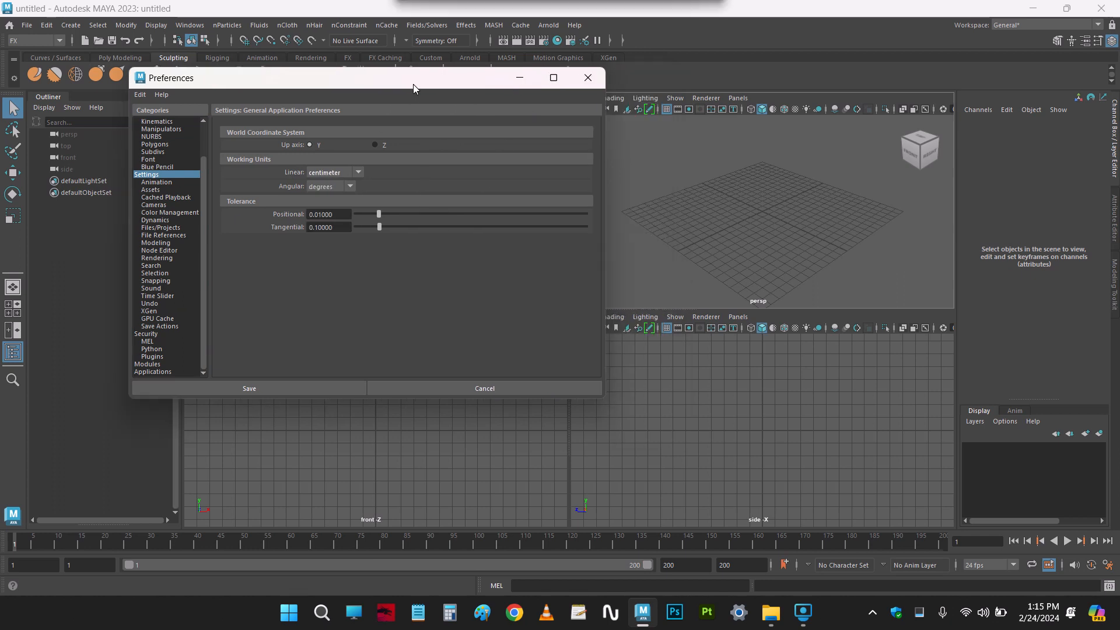
{"action": "left_click", "coordinate": [326, 174]}
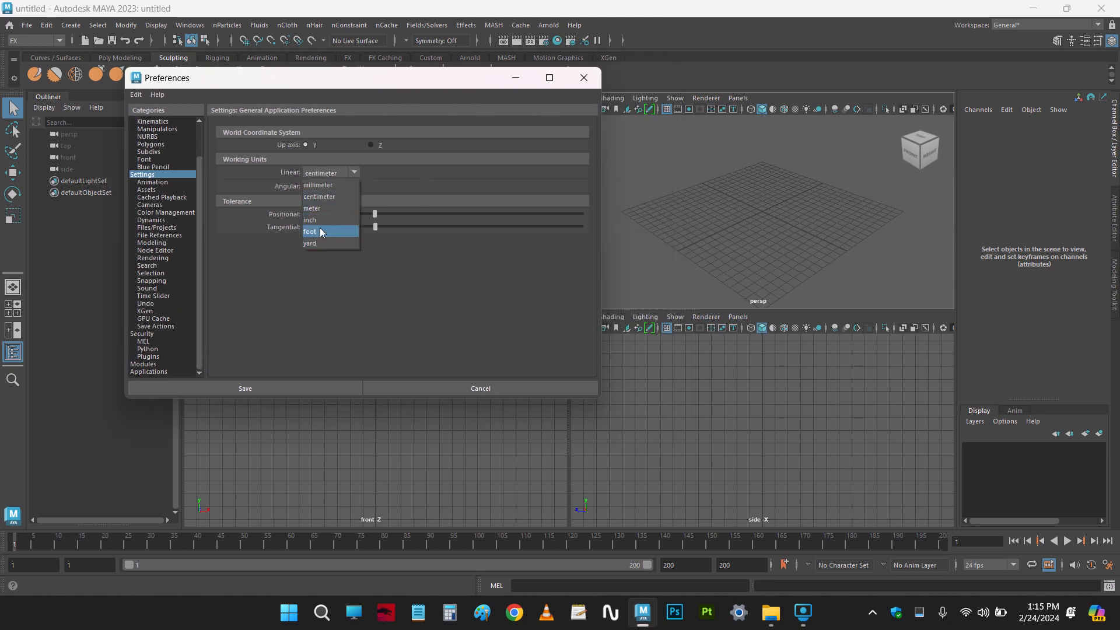
{"action": "left_click", "coordinate": [268, 170]}
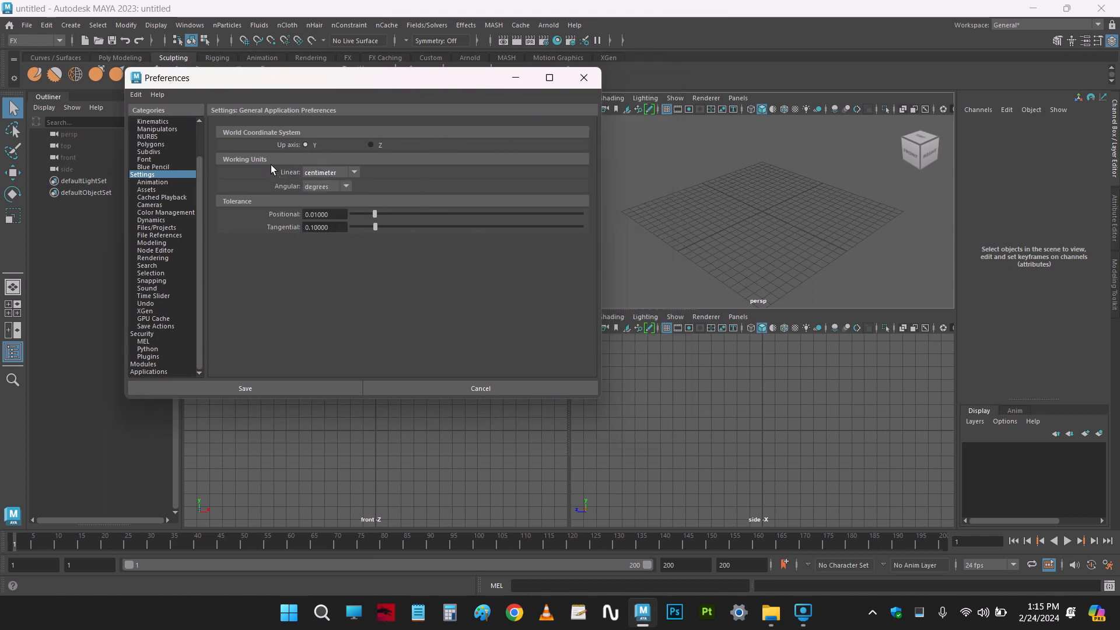
{"action": "left_click", "coordinate": [259, 386]}
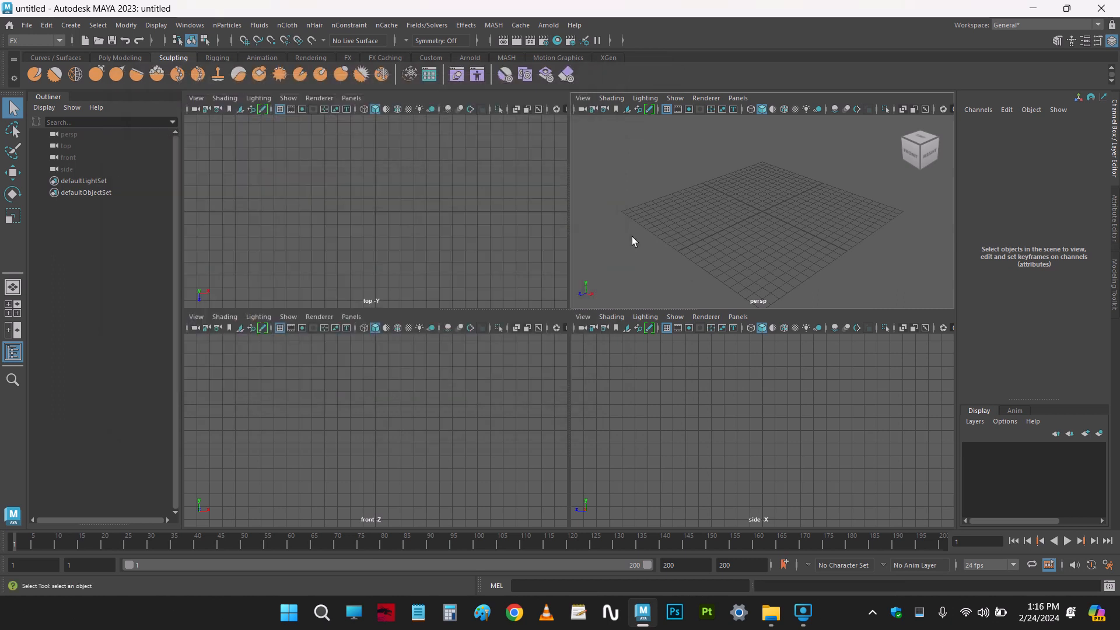
Examine the Time Slider animation and playback preferences and close the dialog
{"action": "left_click", "coordinate": [1108, 565]}
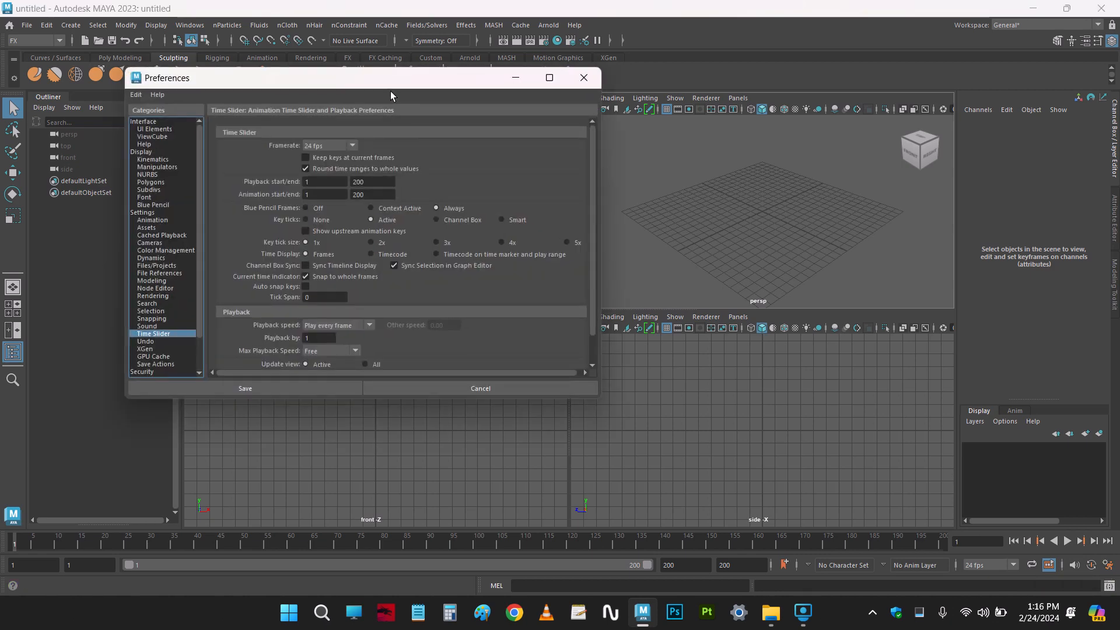
{"action": "left_click", "coordinate": [658, 67]}
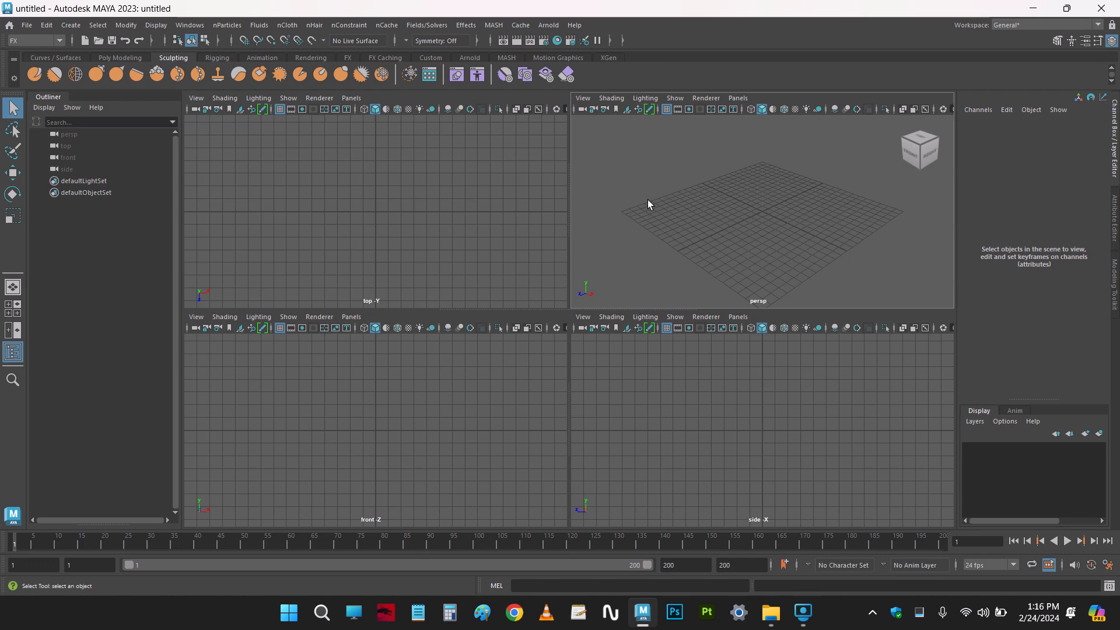
Toggle the full-screen workspace on and off, and the perspective viewport between maximised and four-view layout
{"action": "key", "text": "ctrl+space"}
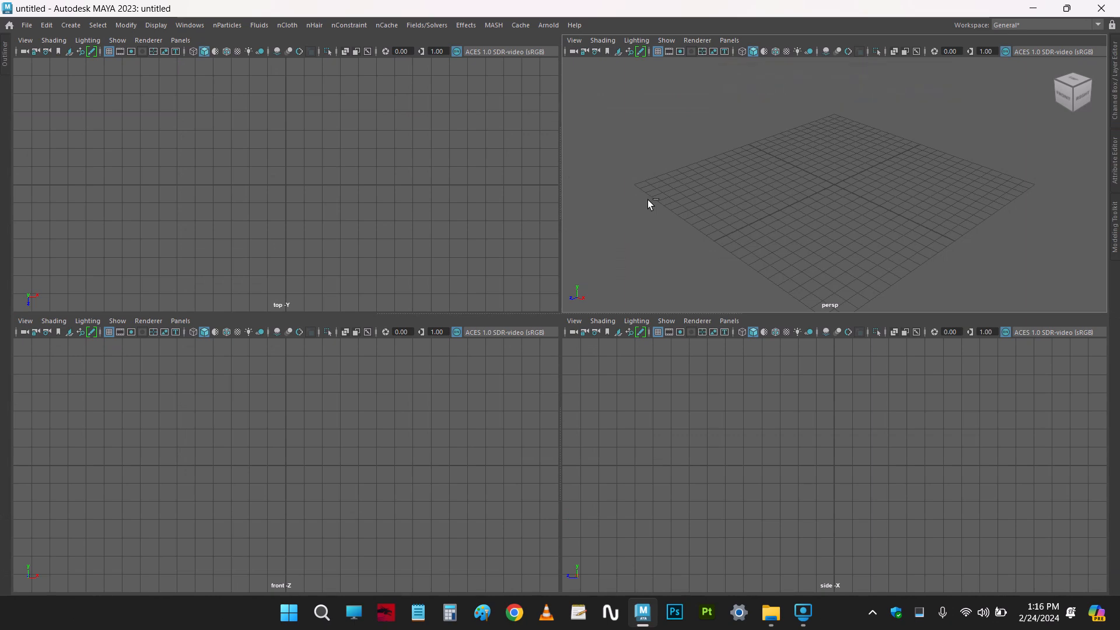
{"action": "key", "text": "ctrl+space"}
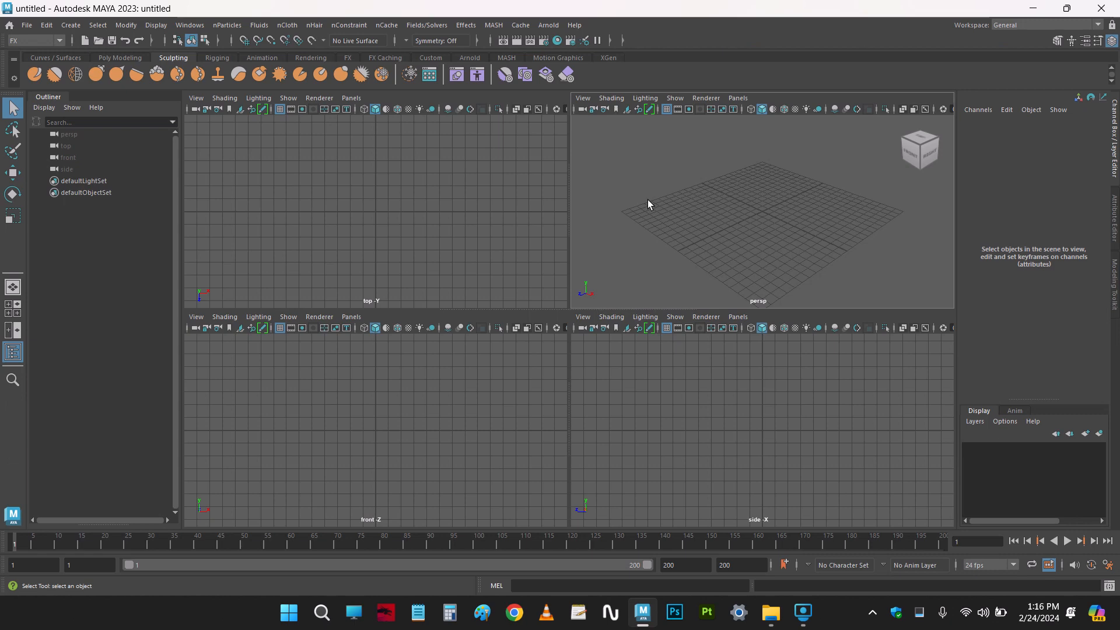
{"action": "key", "text": "space"}
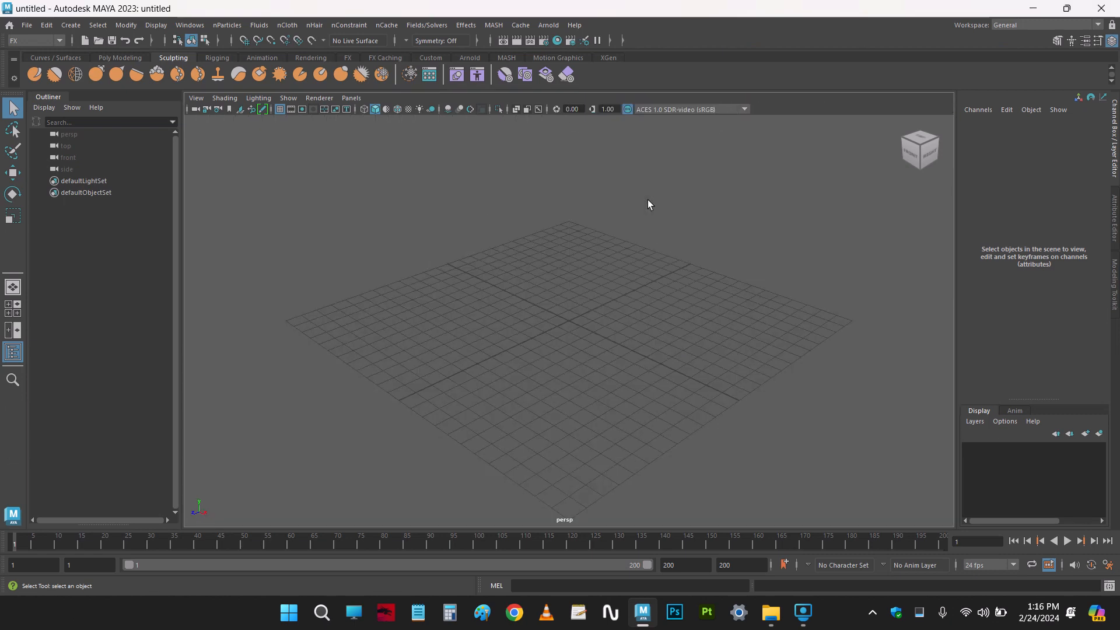
{"action": "key", "text": "space"}
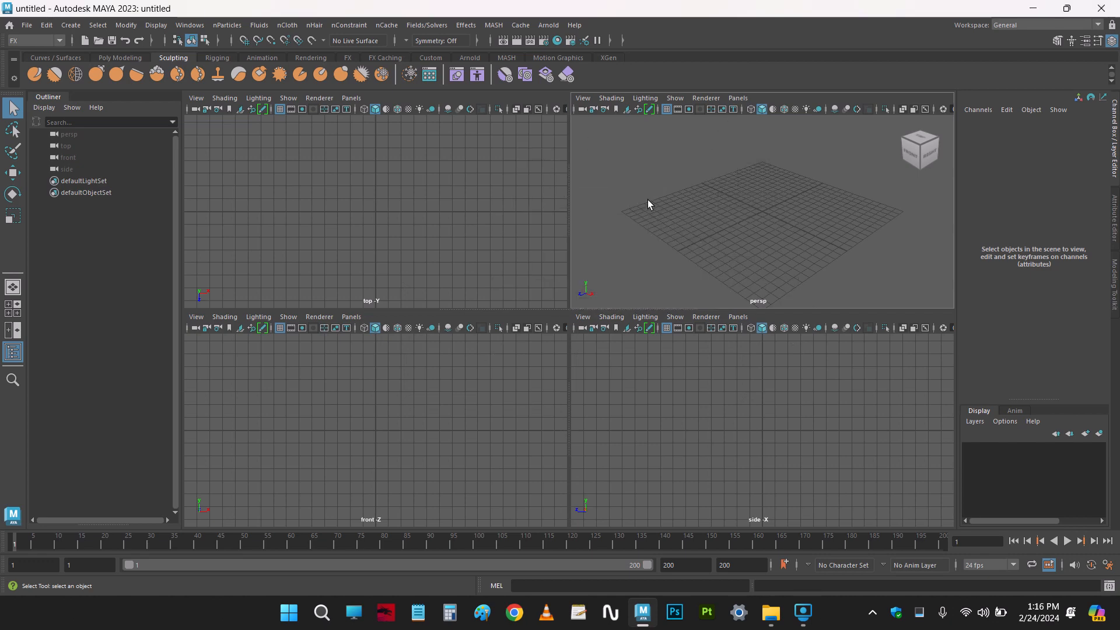
Maximise the top, front and perspective viewports in turn, restoring the four-view layout between them and finishing with the perspective view maximised
{"action": "key", "text": "space"}
{"action": "key", "text": "space"}
{"action": "key", "text": "space"}
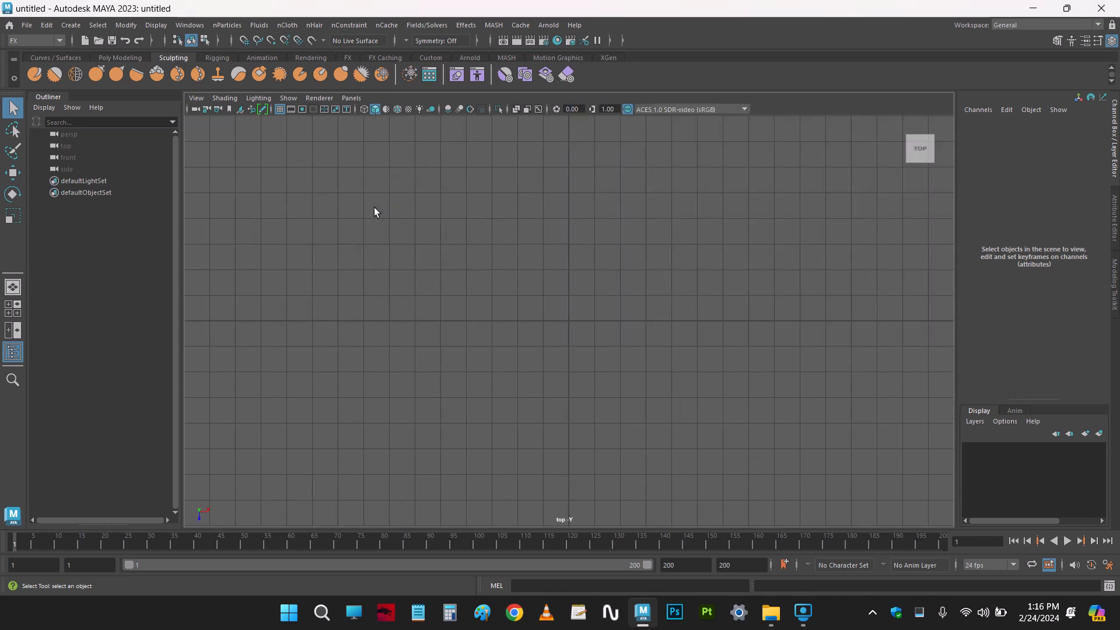
{"action": "key", "text": "space"}
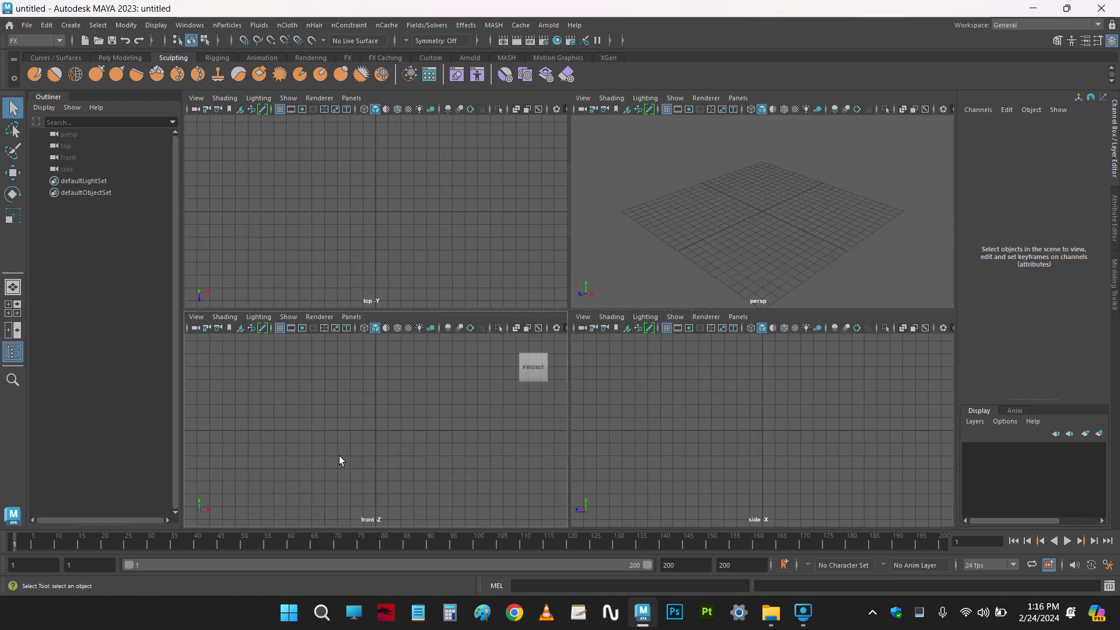
{"action": "key", "text": "space"}
{"action": "key", "text": "space"}
{"action": "left_click", "coordinate": [723, 270]}
{"action": "key", "text": "space"}
{"action": "key", "text": "space"}
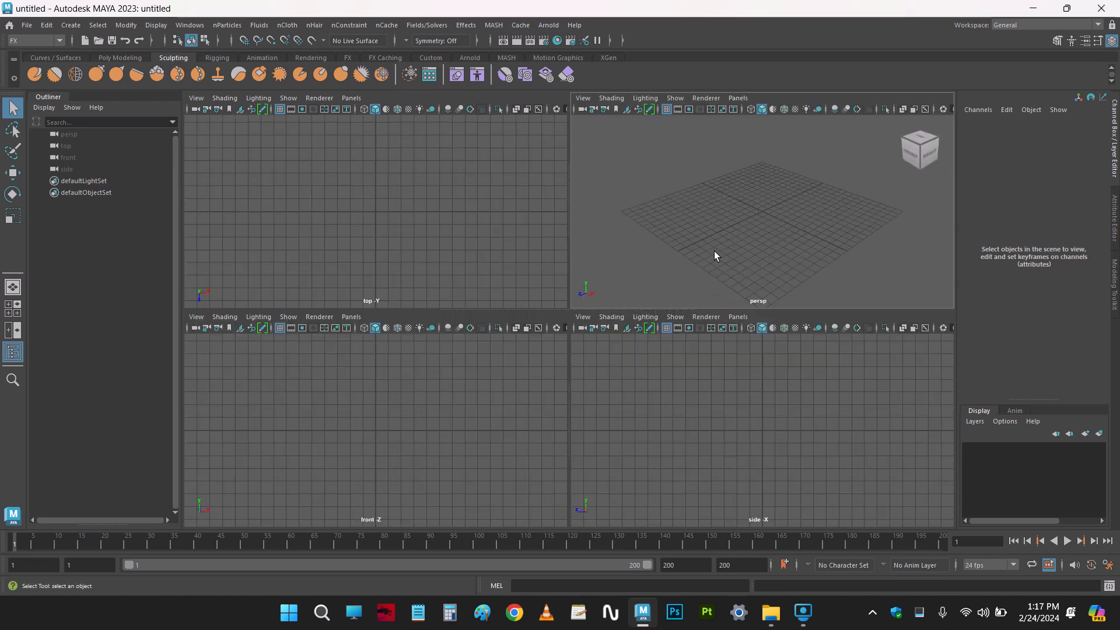
{"action": "key", "text": "space"}
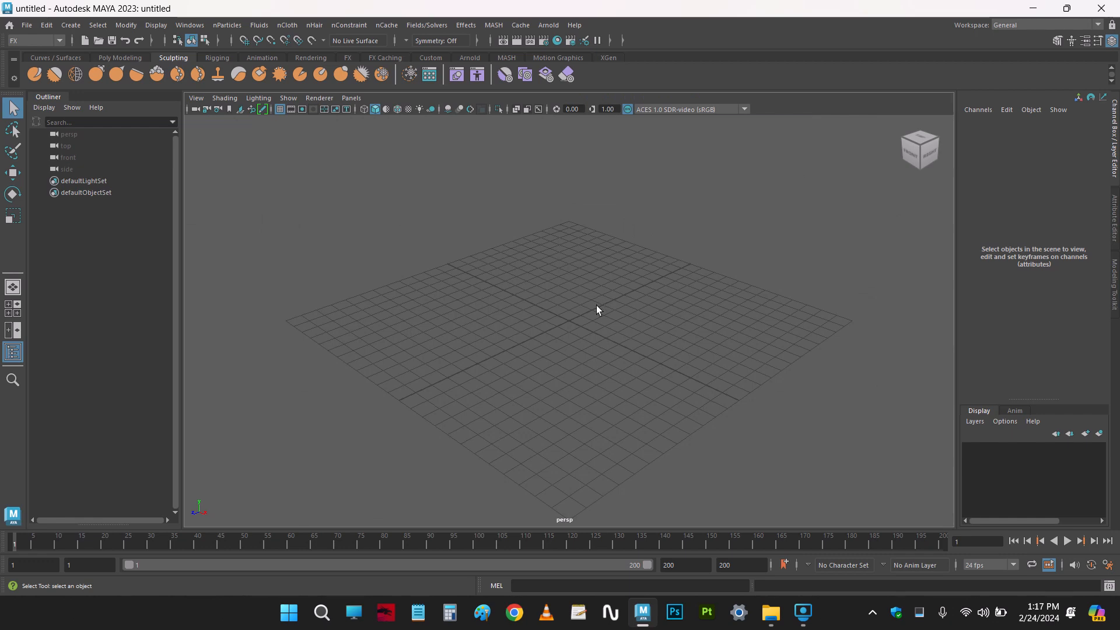
Orbit, pan and zoom the perspective view around the empty grid, and look over the File commands
{"action": "mouse_move", "coordinate": [588, 315]}
{"action": "left_mouse_down", "text": "alt"}
{"action": "mouse_move", "coordinate": [525, 313]}
{"action": "mouse_move", "coordinate": [618, 318]}
{"action": "mouse_move", "coordinate": [565, 273]}
{"action": "mouse_move", "coordinate": [588, 333]}
{"action": "mouse_move", "coordinate": [558, 285]}
{"action": "mouse_move", "coordinate": [583, 303]}
{"action": "mouse_move", "coordinate": [570, 315]}
{"action": "mouse_move", "coordinate": [589, 315]}
{"action": "mouse_move", "coordinate": [518, 305]}
{"action": "mouse_move", "coordinate": [607, 317]}
{"action": "mouse_move", "coordinate": [581, 284]}
{"action": "mouse_move", "coordinate": [607, 317]}
{"action": "mouse_move", "coordinate": [585, 292]}
{"action": "mouse_move", "coordinate": [572, 323]}
{"action": "mouse_move", "coordinate": [623, 290]}
{"action": "mouse_move", "coordinate": [572, 287]}
{"action": "mouse_move", "coordinate": [605, 303]}
{"action": "left_mouse_up", "text": "alt"}
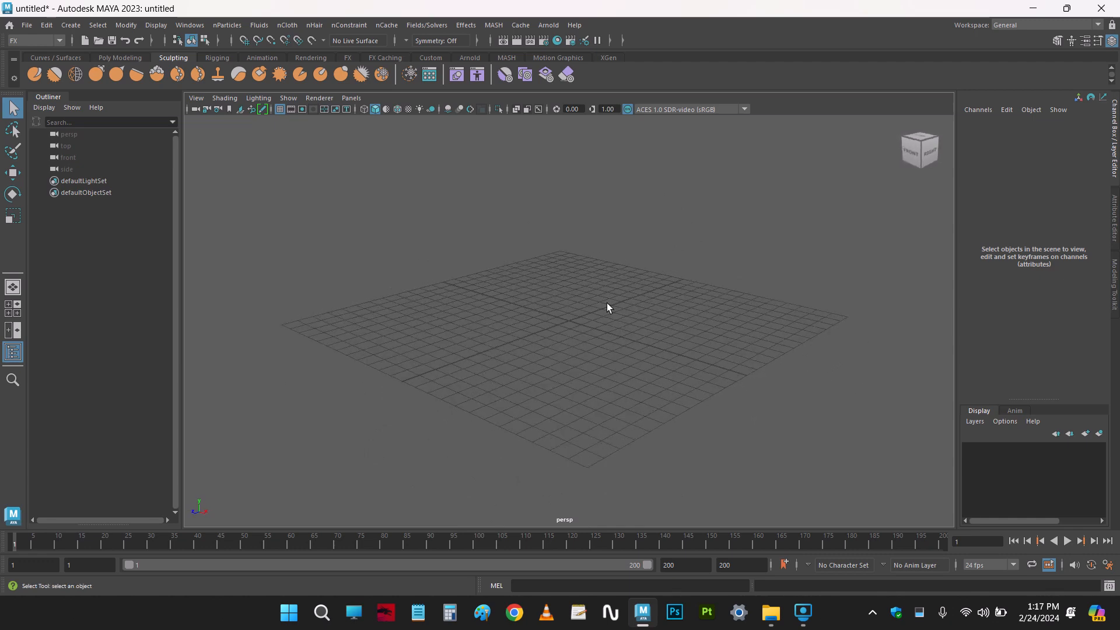
{"action": "middle_click_drag", "start_coordinate": [606, 303], "coordinate": [563, 303], "text": "alt"}
{"action": "right_click_drag", "start_coordinate": [564, 308], "coordinate": [585, 358], "text": "alt"}
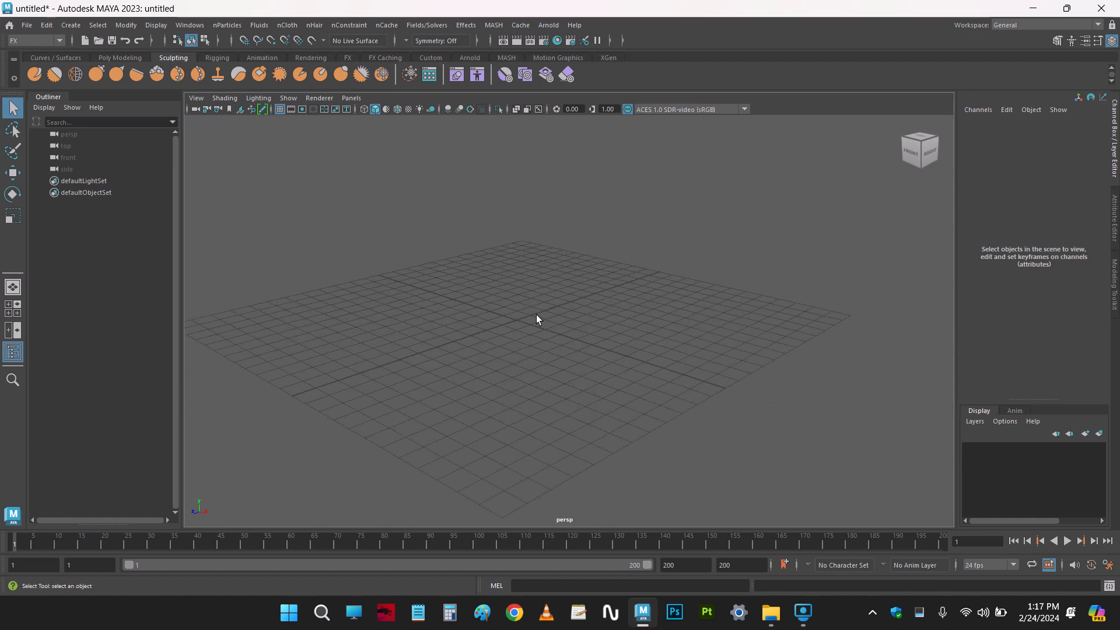
{"action": "scroll", "coordinate": [539, 325], "scroll_direction": "down", "scroll_amount": 8}
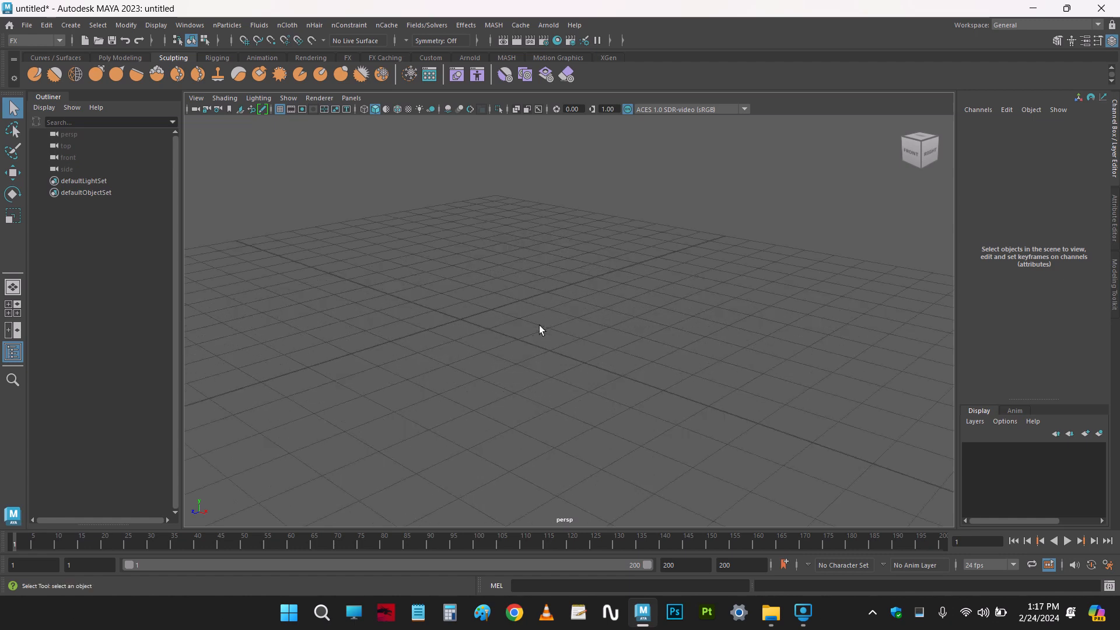
{"action": "scroll", "coordinate": [539, 325], "scroll_direction": "up", "scroll_amount": 3}
{"action": "scroll", "coordinate": [539, 324], "scroll_direction": "up", "scroll_amount": 6}
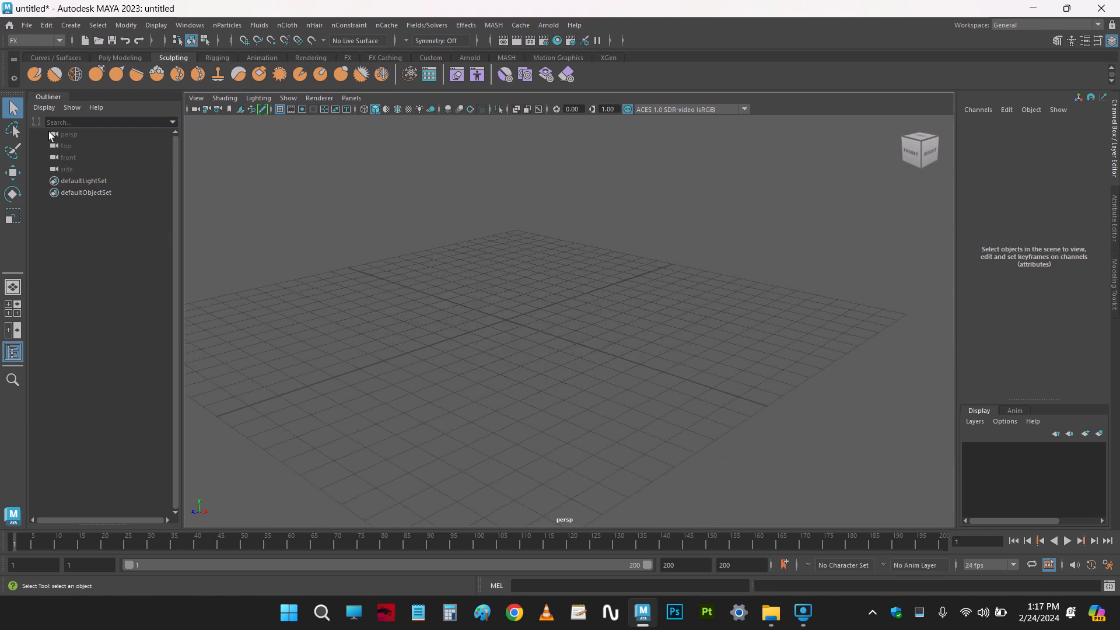
{"action": "left_click", "coordinate": [27, 25]}
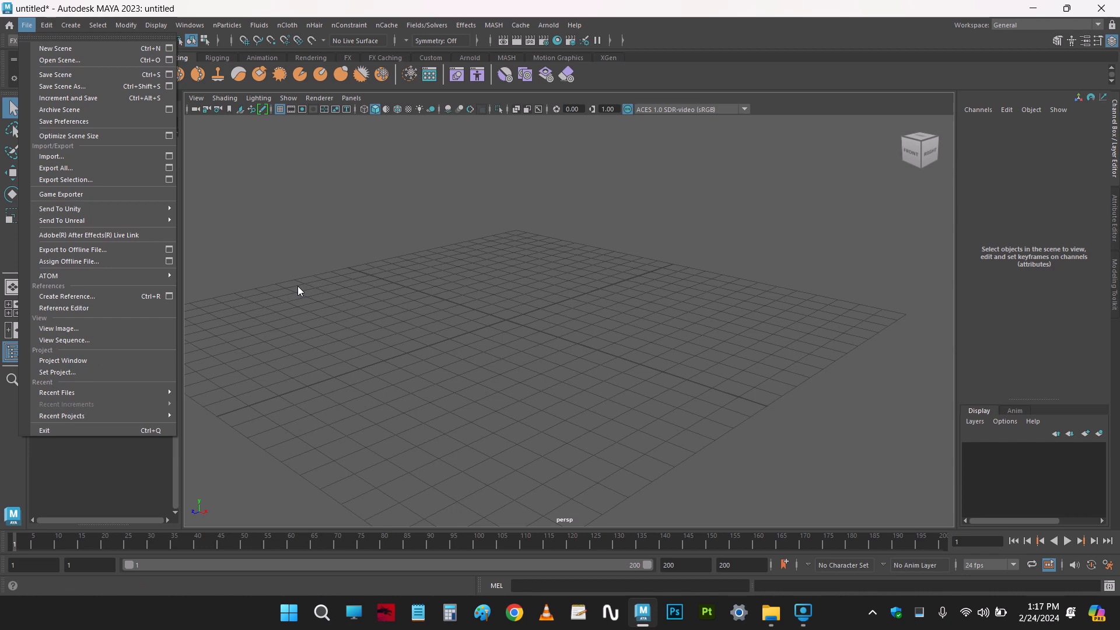
{"action": "left_click", "coordinate": [343, 298]}
Create a polygon cube at the origin and scale it uniformly to about 5.488
{"action": "right_click_drag", "start_coordinate": [526, 415], "coordinate": [522, 362], "text": "shift"}
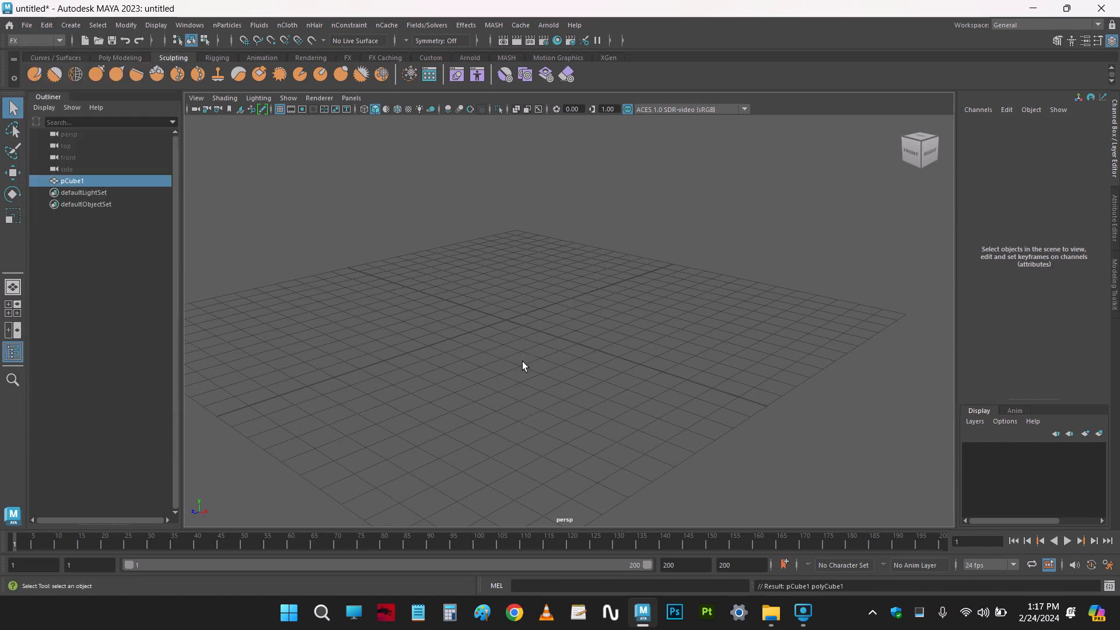
{"action": "key", "text": "r"}
{"action": "left_click_drag", "start_coordinate": [512, 337], "coordinate": [584, 263]}
{"action": "left_click", "coordinate": [690, 227]}
Move the cube to about 2.04 in Y and 1.216 in Z, and deselect it
{"action": "key", "text": "w"}
{"action": "left_click", "coordinate": [543, 327]}
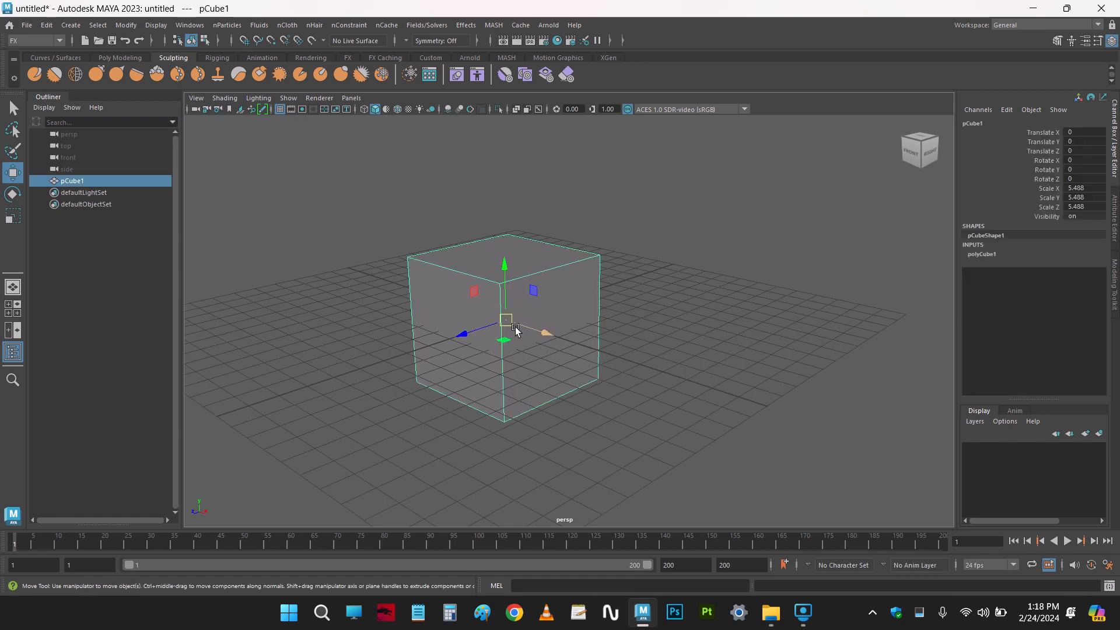
{"action": "middle_click_drag", "start_coordinate": [516, 330], "coordinate": [443, 337], "text": "alt"}
{"action": "left_click_drag", "start_coordinate": [443, 337], "coordinate": [362, 337], "text": "alt"}
{"action": "left_click_drag", "start_coordinate": [407, 265], "coordinate": [405, 223]}
{"action": "left_click_drag", "start_coordinate": [548, 287], "coordinate": [575, 338], "text": "alt"}
{"action": "left_click", "coordinate": [617, 280]}
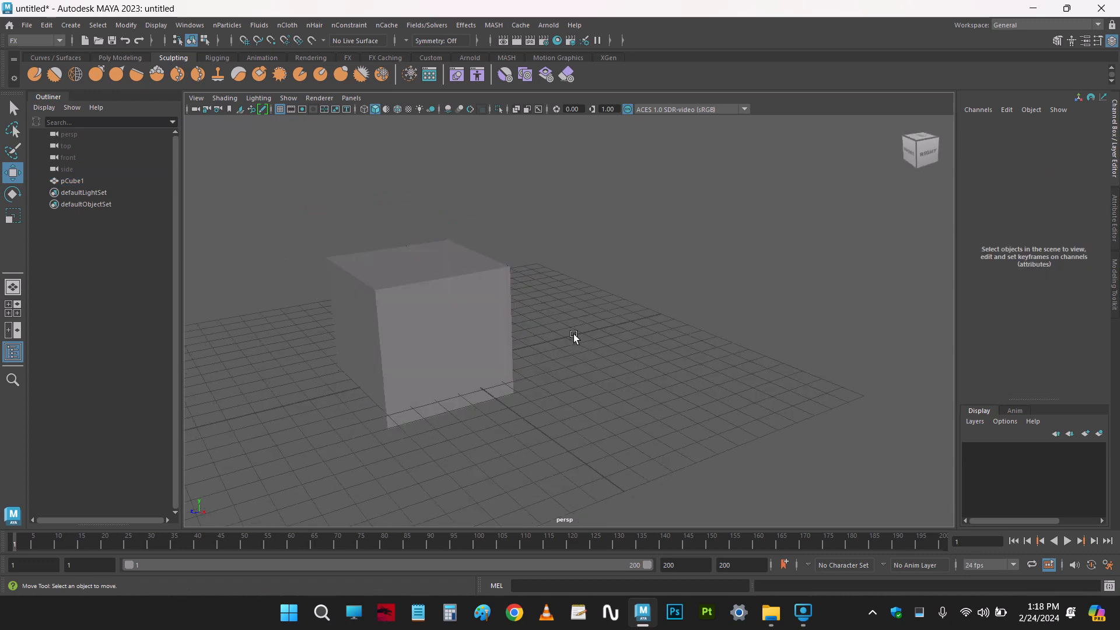
{"action": "left_click", "coordinate": [428, 341]}
{"action": "left_click_drag", "start_coordinate": [453, 375], "coordinate": [495, 350], "text": "alt"}
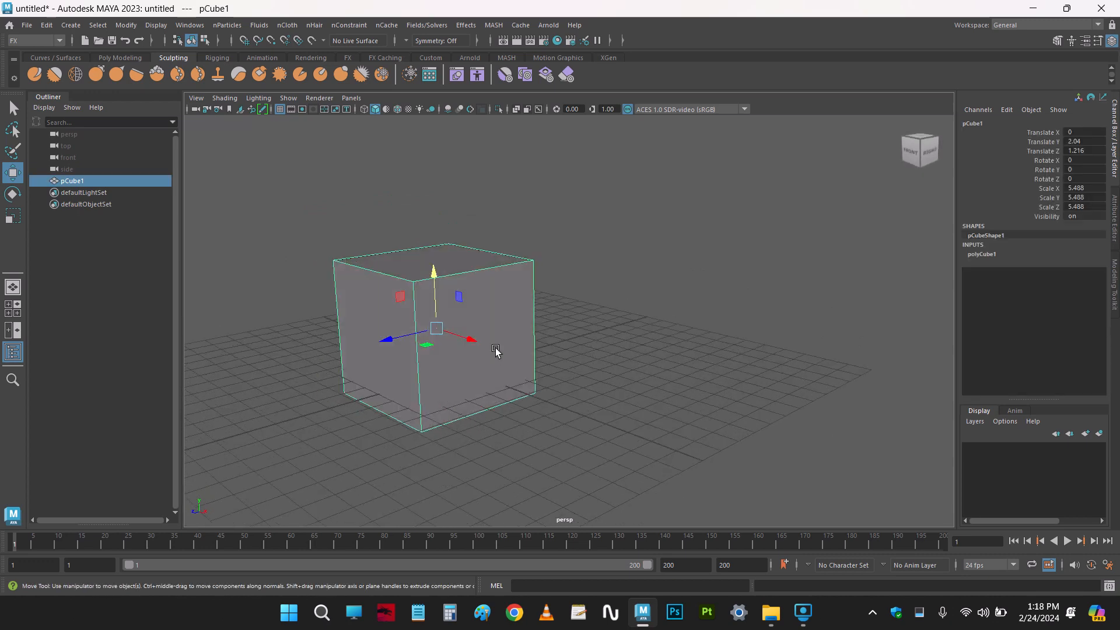
{"action": "left_click", "coordinate": [622, 257]}
{"action": "left_click_drag", "start_coordinate": [314, 217], "coordinate": [686, 452]}
{"action": "left_click", "coordinate": [687, 448]}
{"action": "left_click_drag", "start_coordinate": [308, 220], "coordinate": [624, 404]}
{"action": "left_click", "coordinate": [624, 398]}
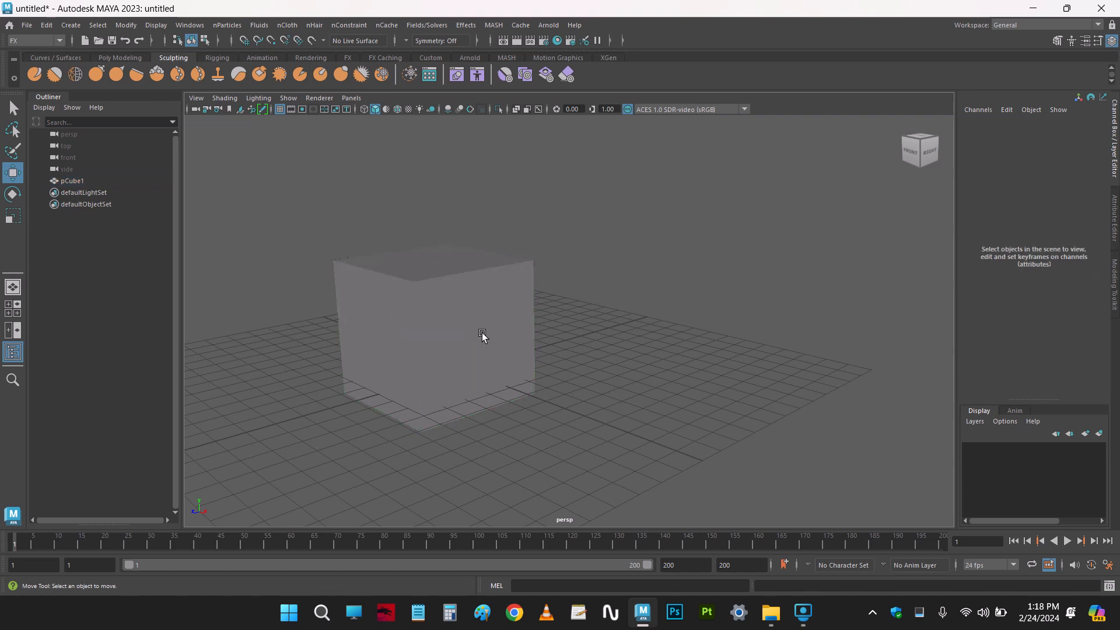
{"action": "left_click_drag", "start_coordinate": [288, 226], "coordinate": [621, 396]}
{"action": "left_click", "coordinate": [621, 396]}
{"action": "left_click", "coordinate": [27, 28]}
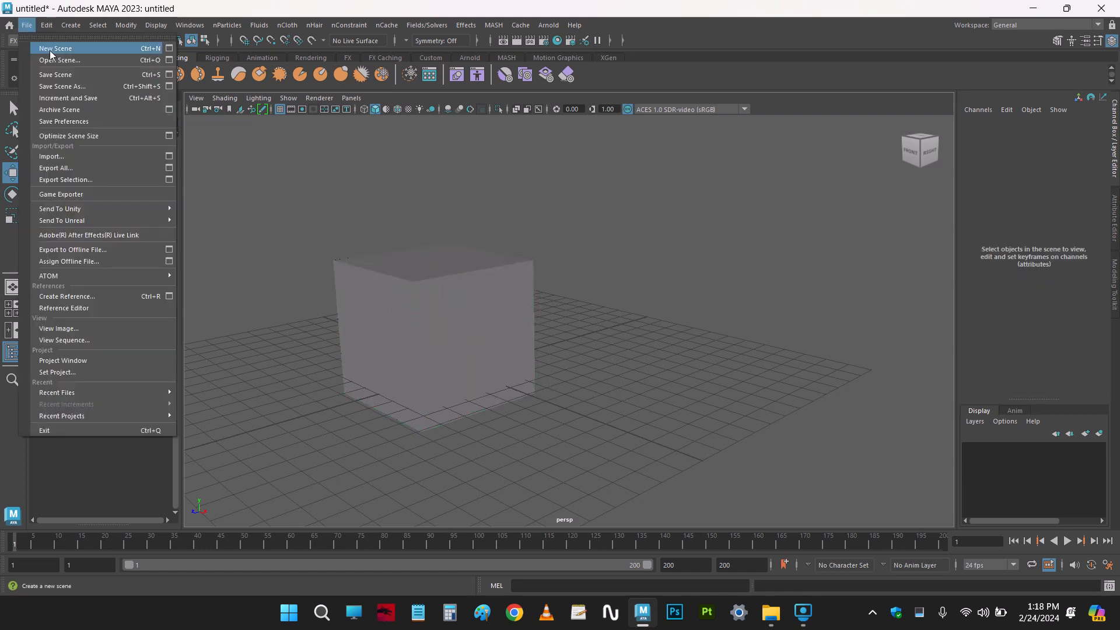
{"action": "left_click", "coordinate": [369, 211]}
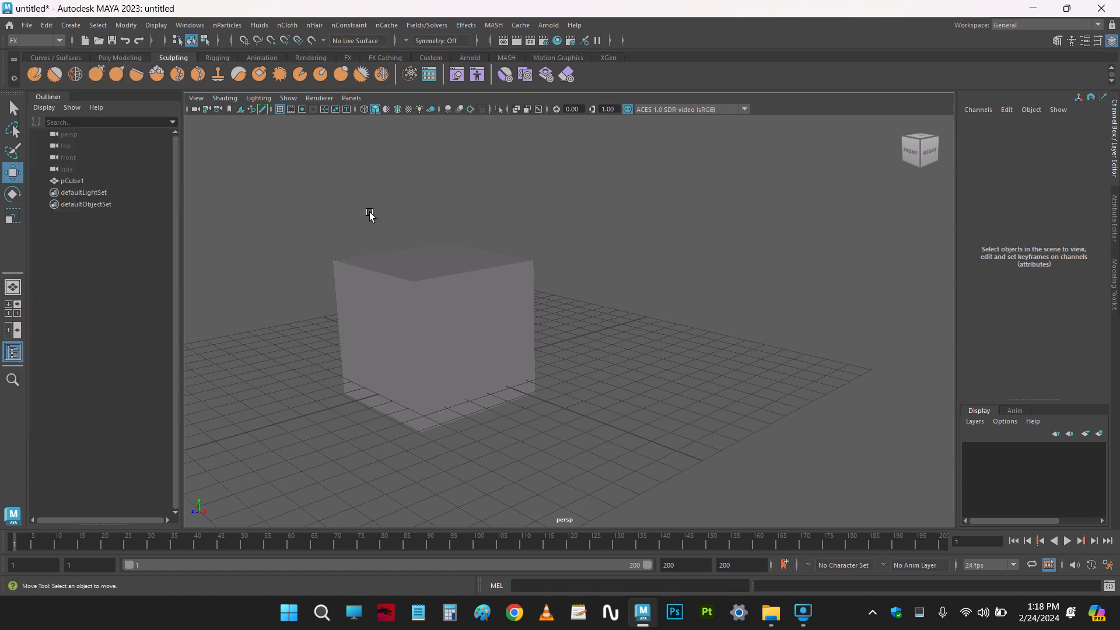
{"action": "left_click", "coordinate": [415, 325]}
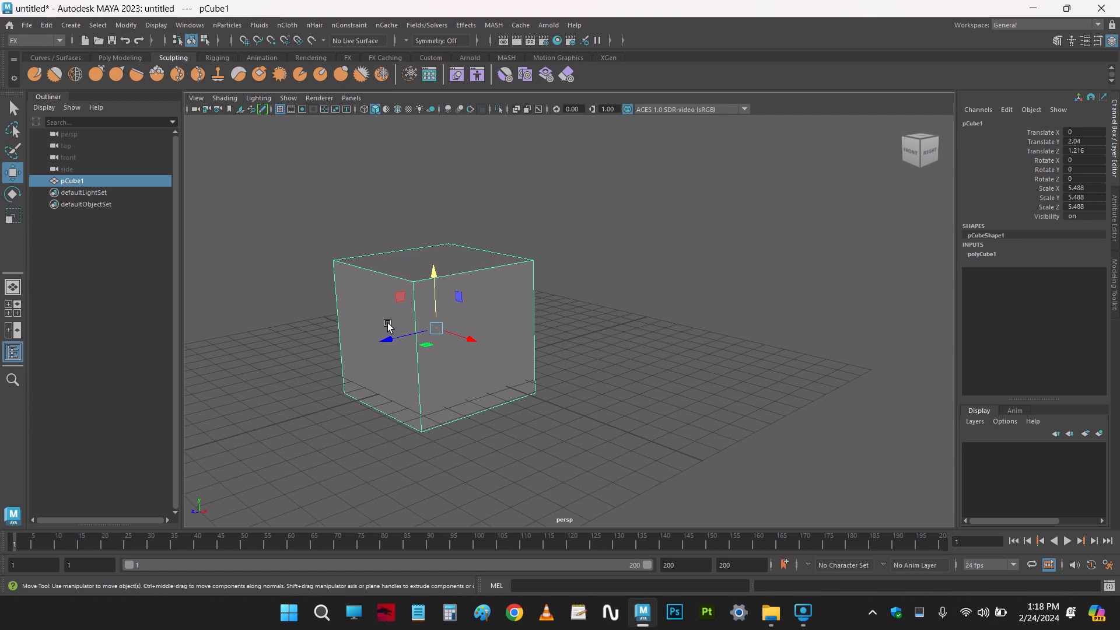
{"action": "left_click_drag", "start_coordinate": [293, 178], "coordinate": [519, 345]}
{"action": "left_click", "coordinate": [607, 323]}
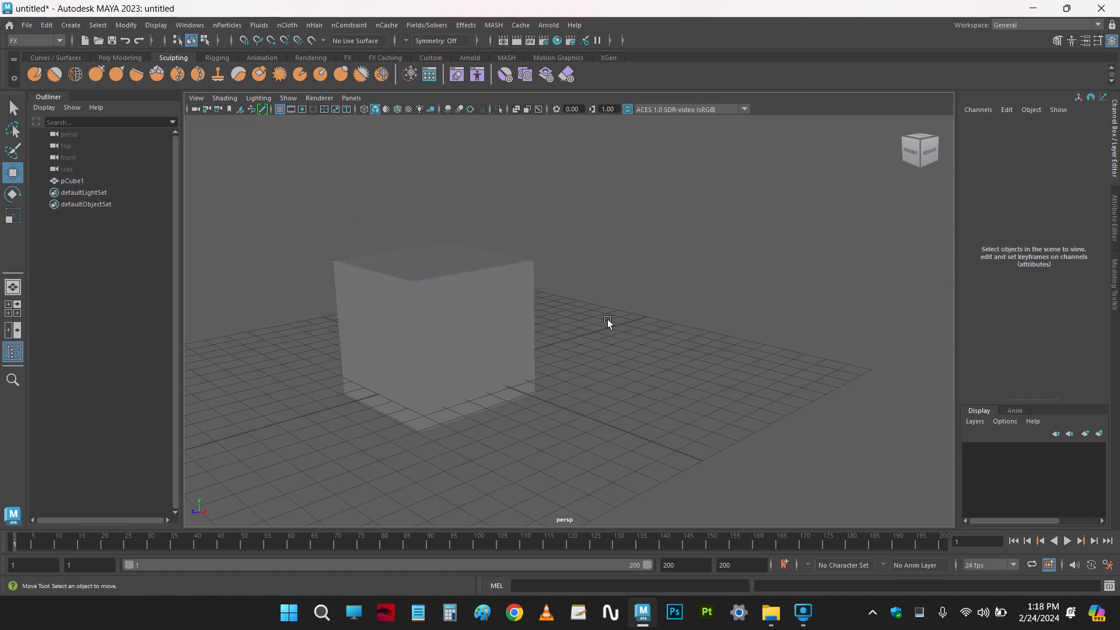
Start saving the scene and examine the default project location offered for it
{"action": "left_click", "coordinate": [24, 25]}
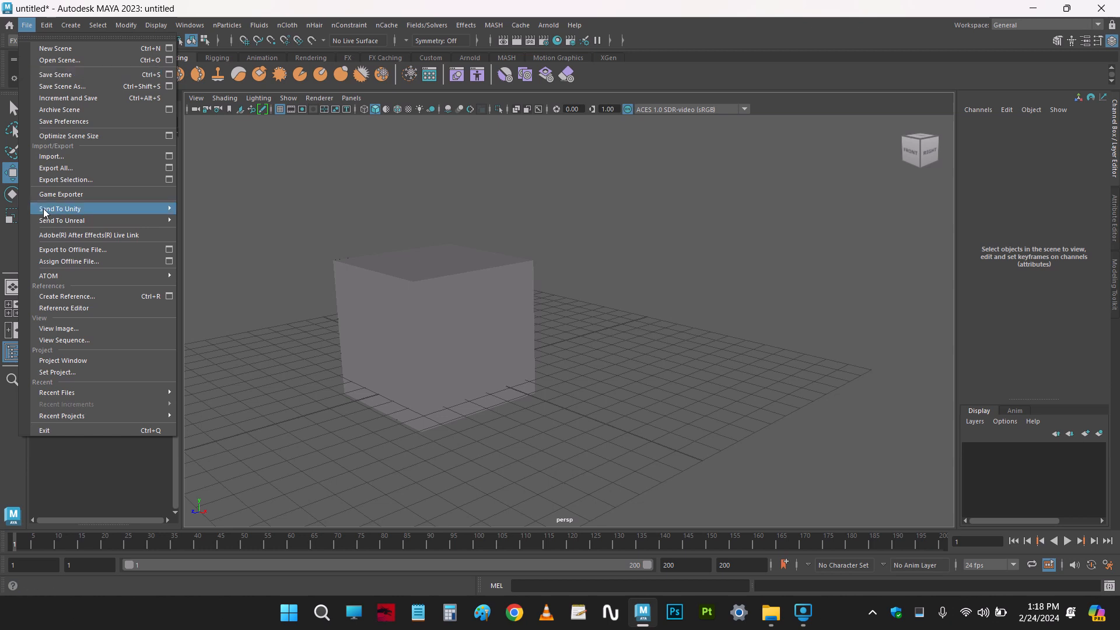
{"action": "left_click", "coordinate": [61, 74]}
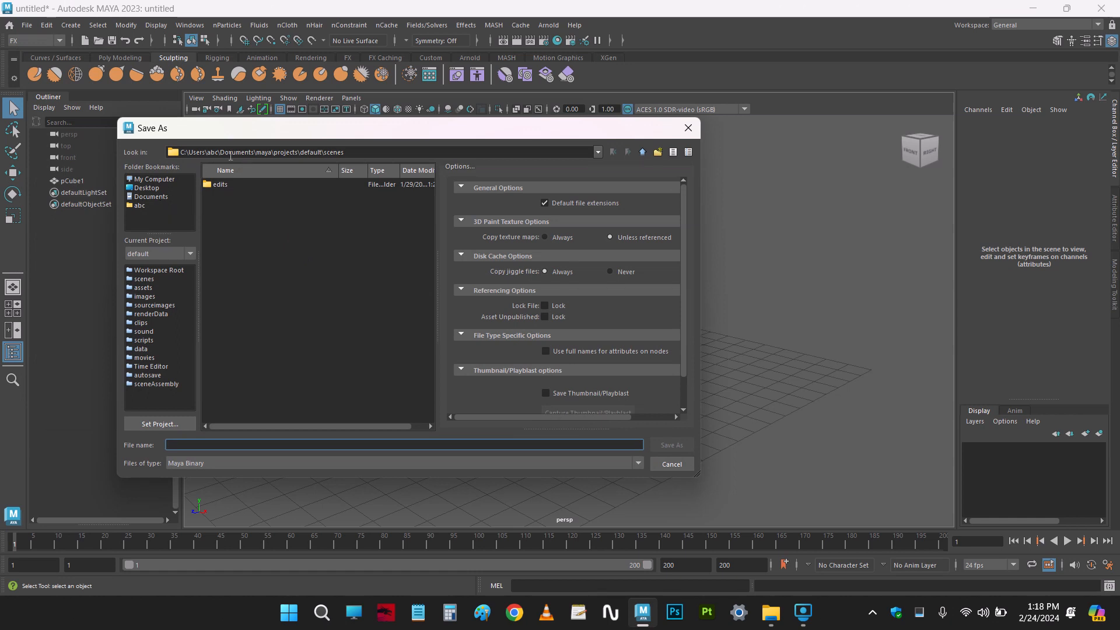
{"action": "left_click_drag", "start_coordinate": [420, 128], "coordinate": [555, 108]}
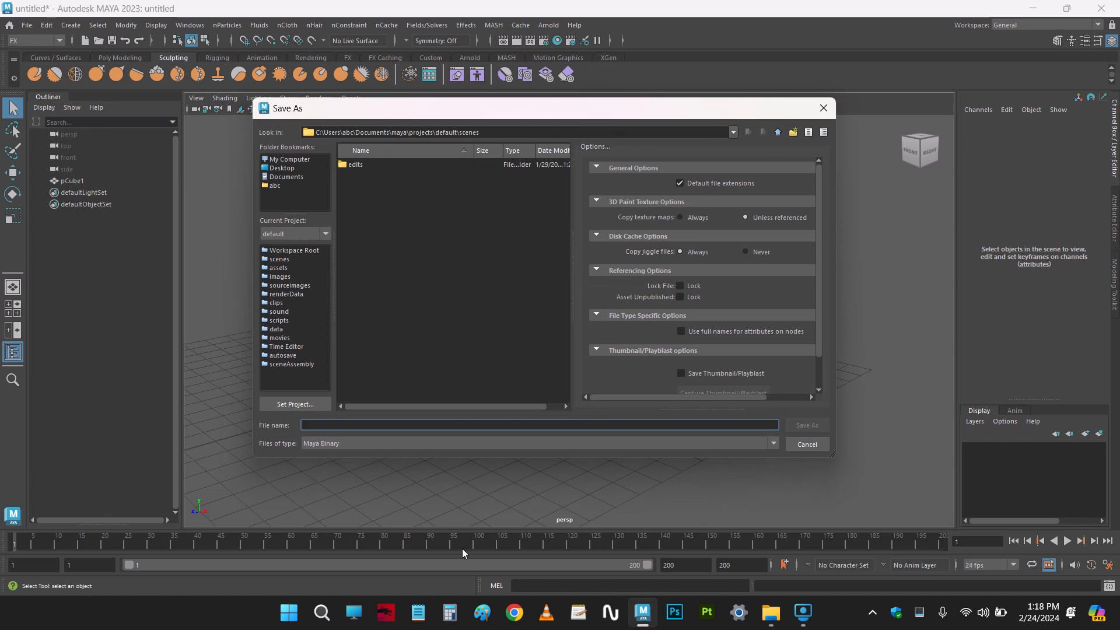
Switch to File Explorer and browse to the Documents\maya\projects\default folder
{"action": "left_click", "coordinate": [355, 613]}
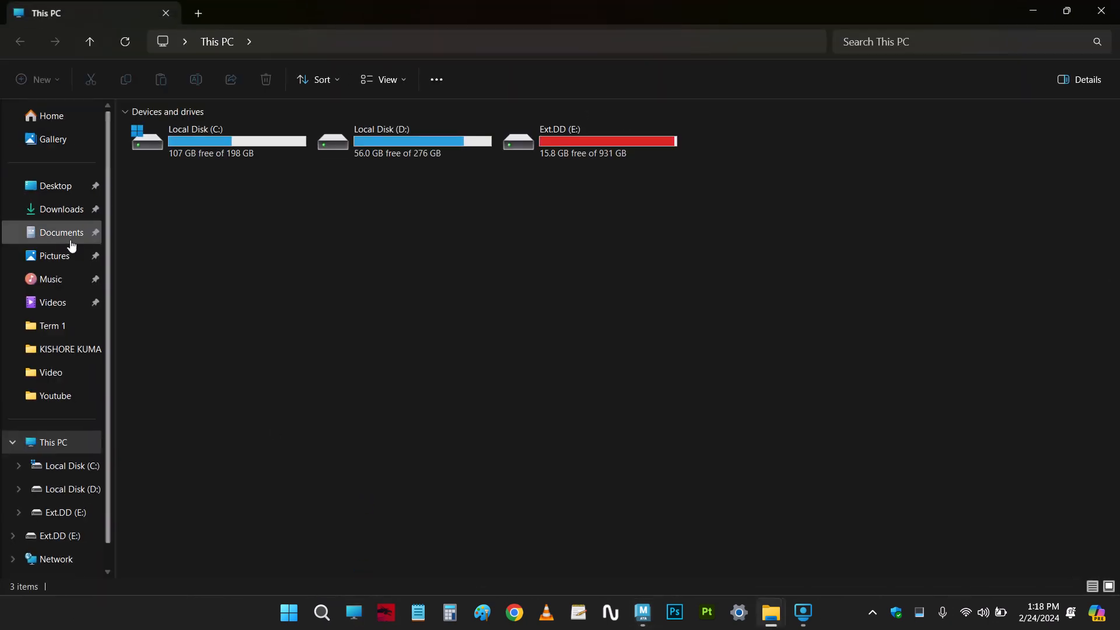
{"action": "left_click", "coordinate": [68, 242]}
{"action": "left_click", "coordinate": [153, 180]}
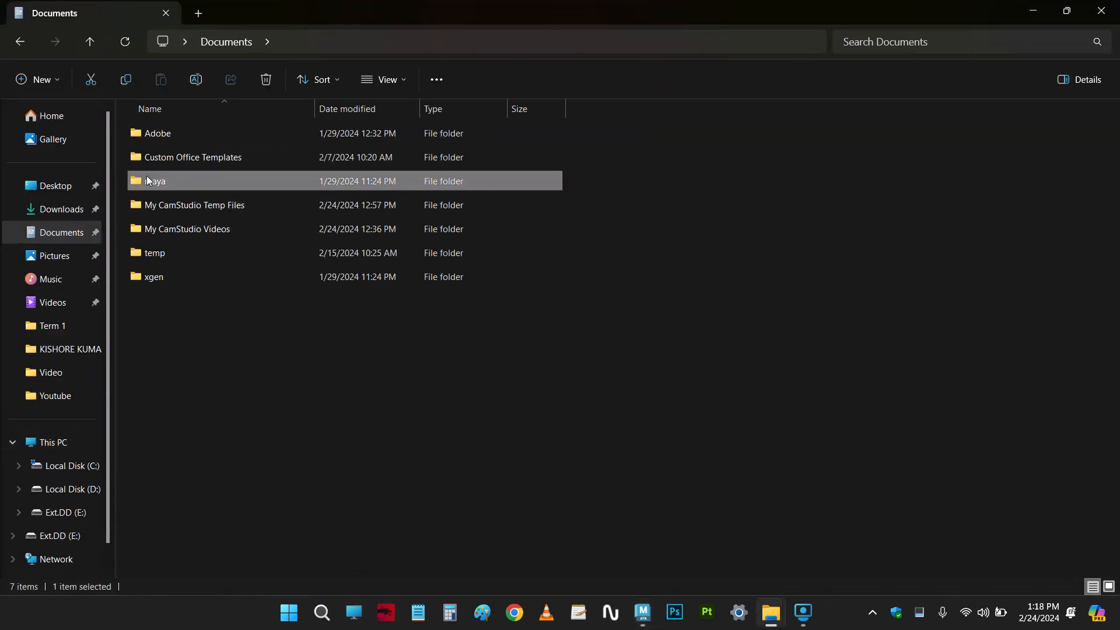
{"action": "left_click", "coordinate": [197, 353]}
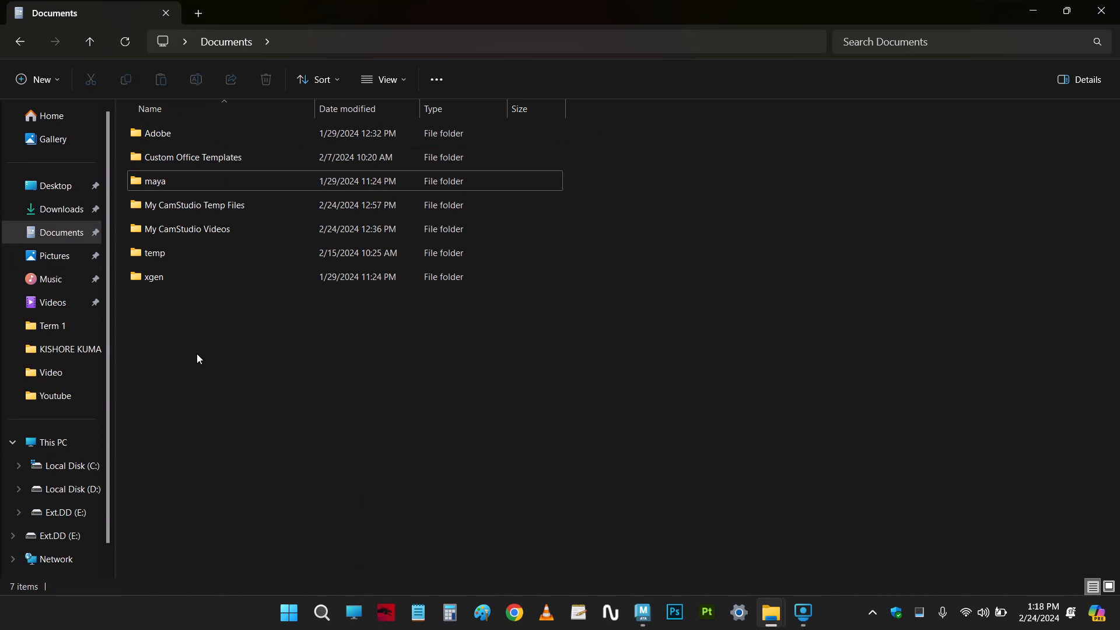
{"action": "double_click", "coordinate": [174, 179]}
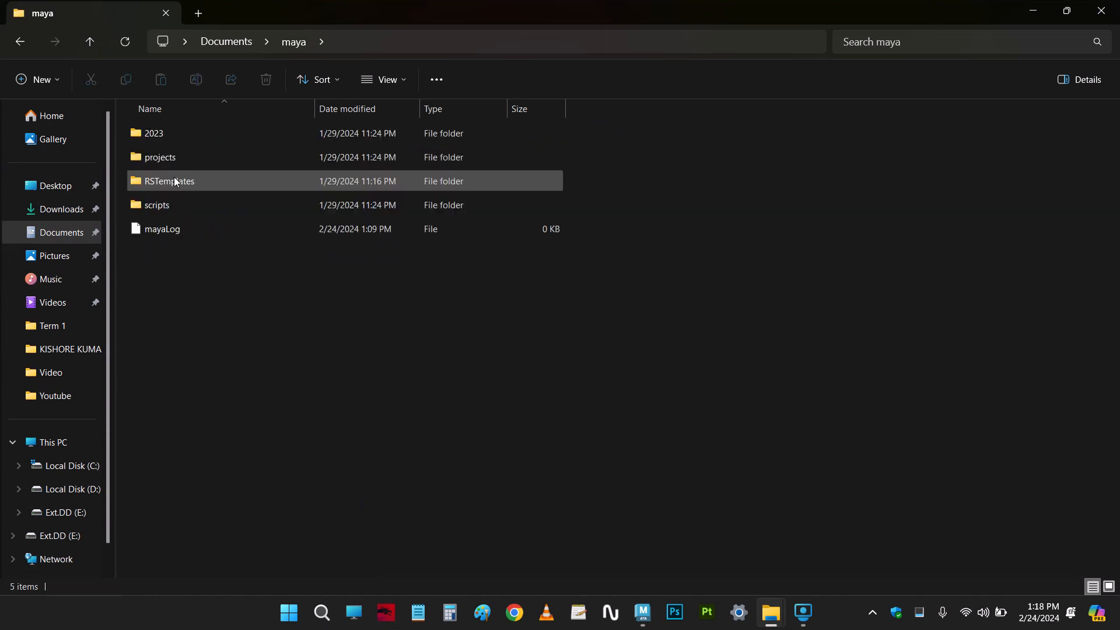
{"action": "double_click", "coordinate": [178, 155]}
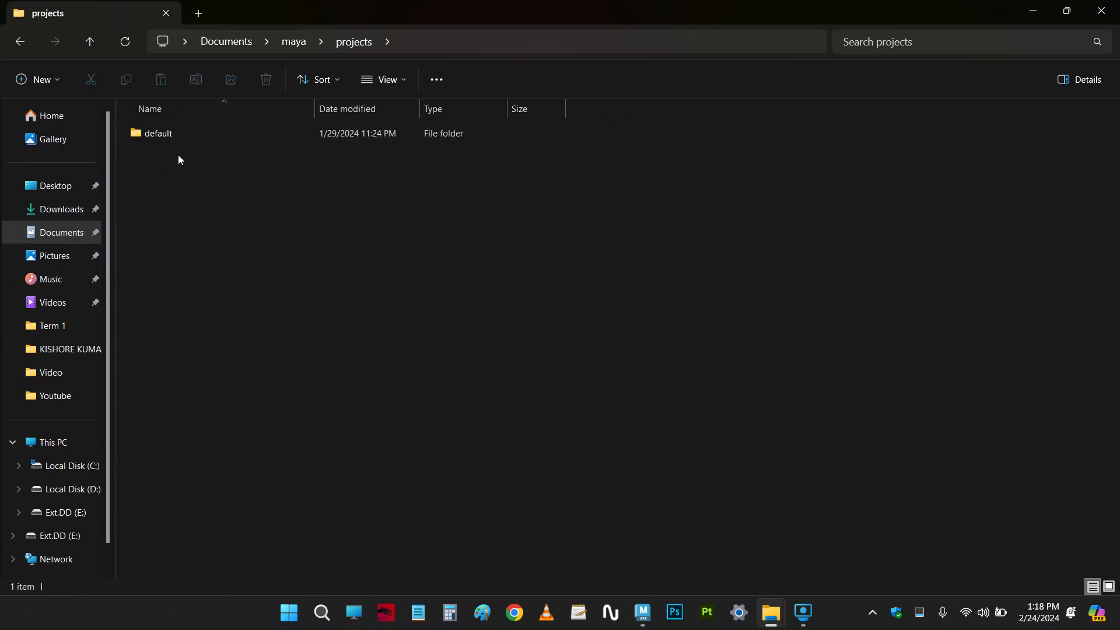
{"action": "double_click", "coordinate": [174, 133]}
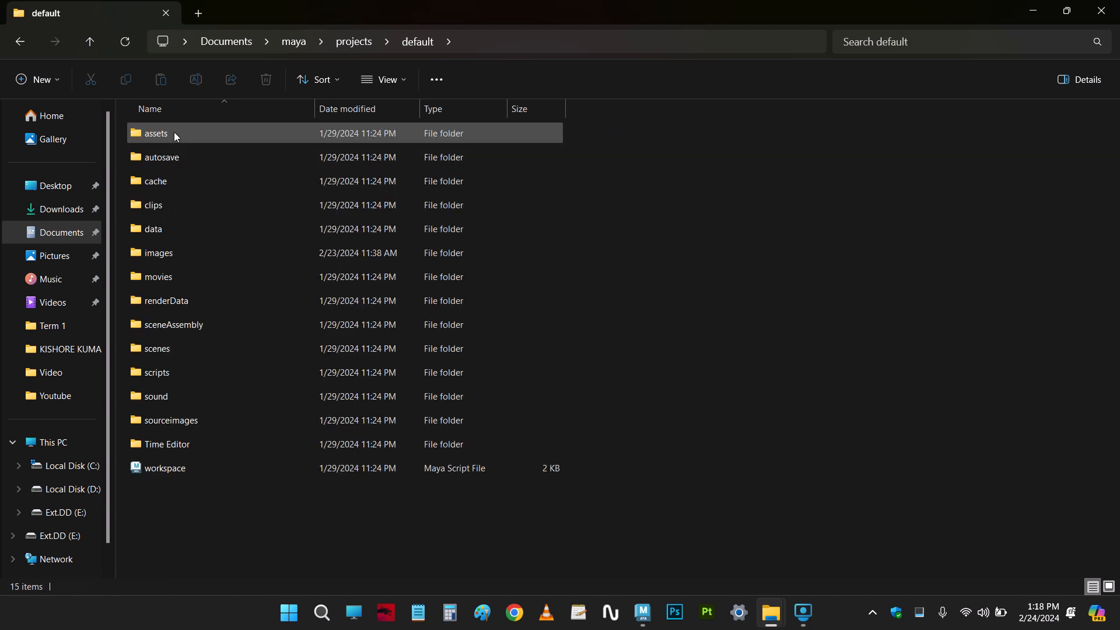
Review the default project's subfolders by selecting them together, and single out the autosave folder
{"action": "left_click_drag", "start_coordinate": [647, 450], "coordinate": [162, 128]}
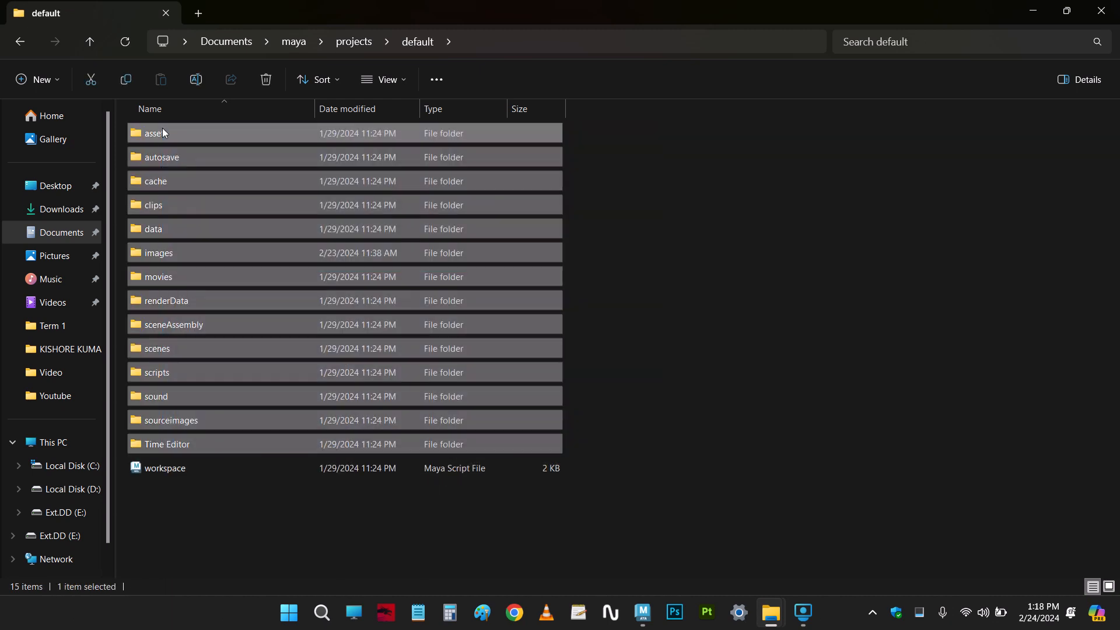
{"action": "left_click", "coordinate": [582, 510]}
{"action": "left_click_drag", "start_coordinate": [670, 435], "coordinate": [155, 135]}
{"action": "left_click", "coordinate": [939, 452]}
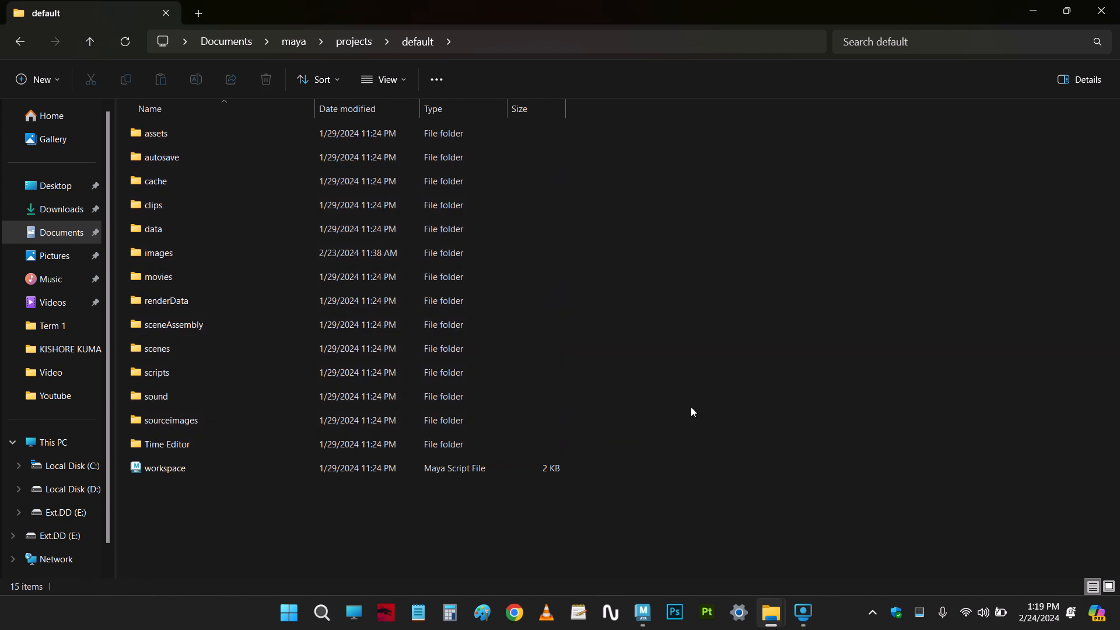
{"action": "left_click", "coordinate": [159, 161]}
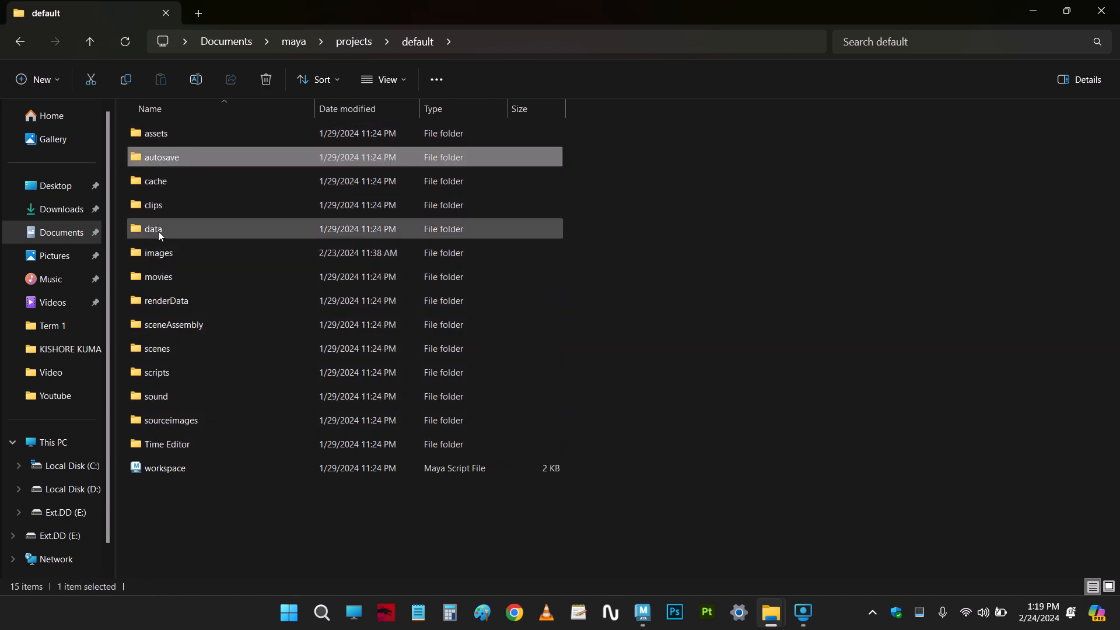
{"action": "left_click", "coordinate": [182, 492]}
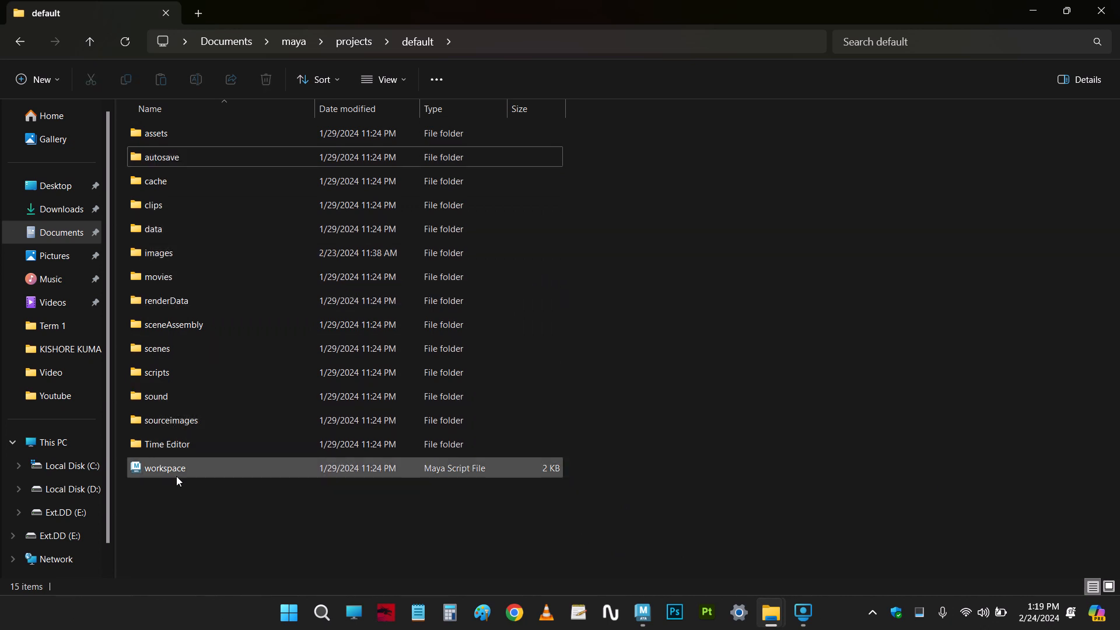
Look inside the scenes and sourceimages folders, returning to the default project folder after each
{"action": "double_click", "coordinate": [175, 354]}
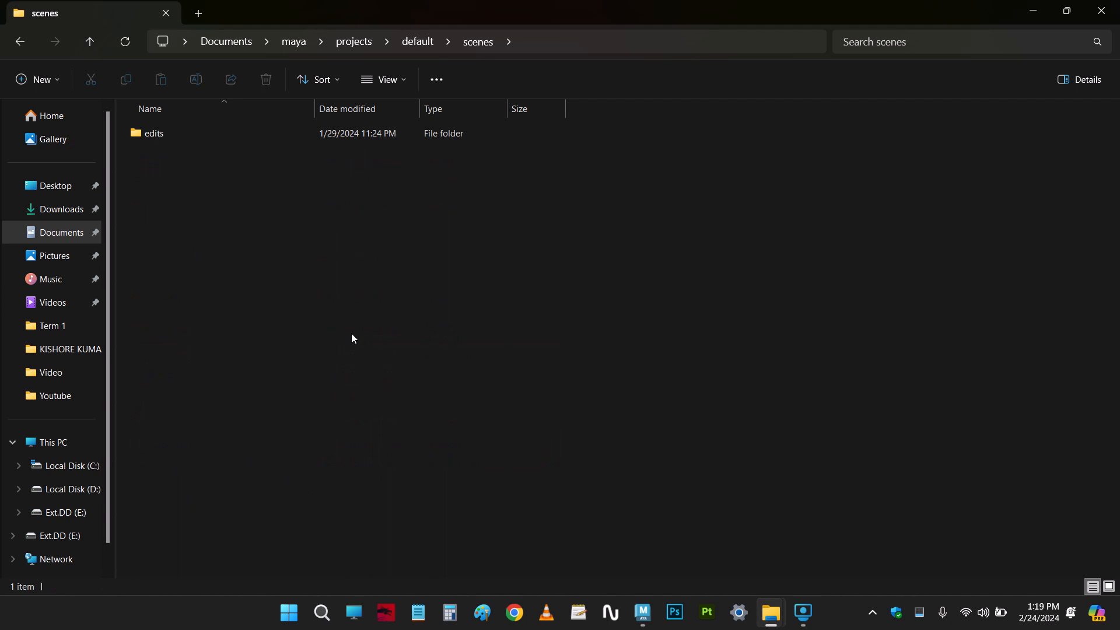
{"action": "left_click", "coordinate": [19, 42]}
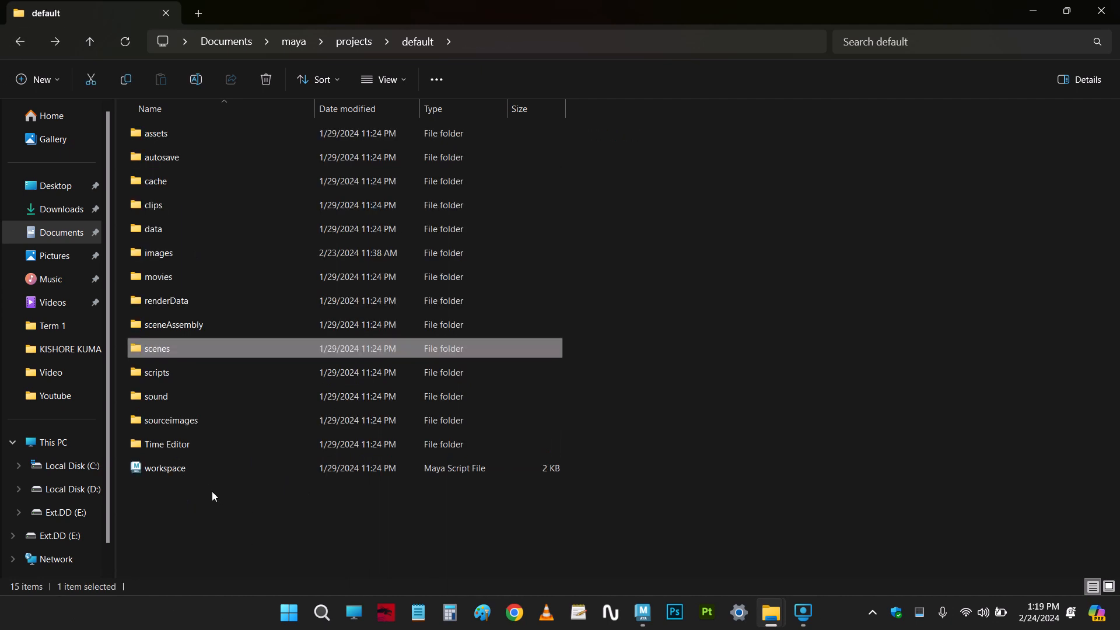
{"action": "double_click", "coordinate": [183, 421]}
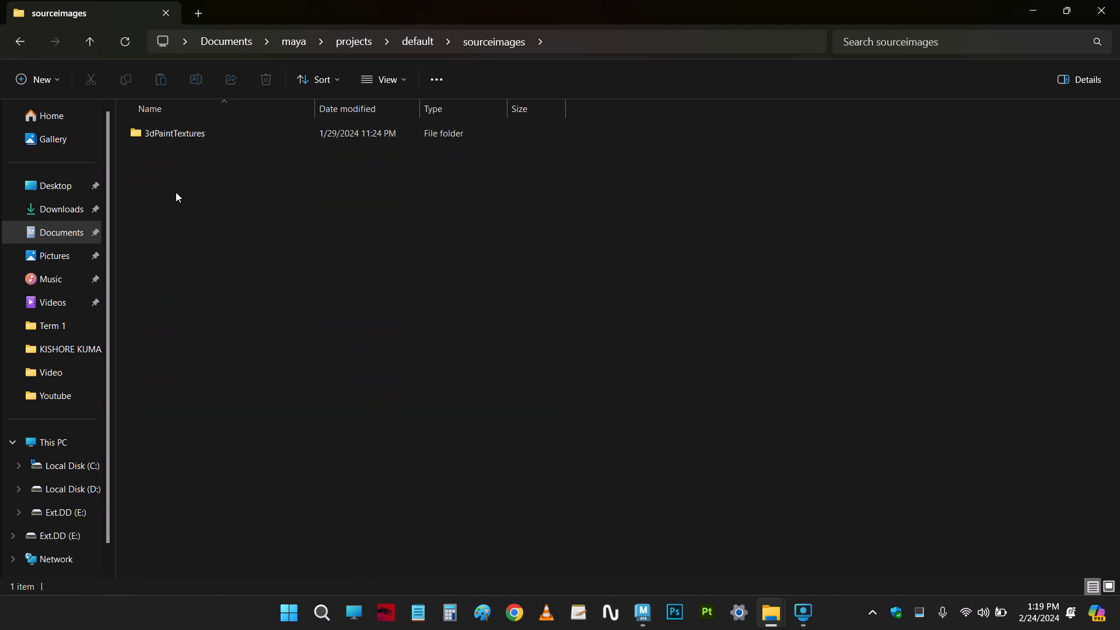
{"action": "left_click", "coordinate": [20, 42]}
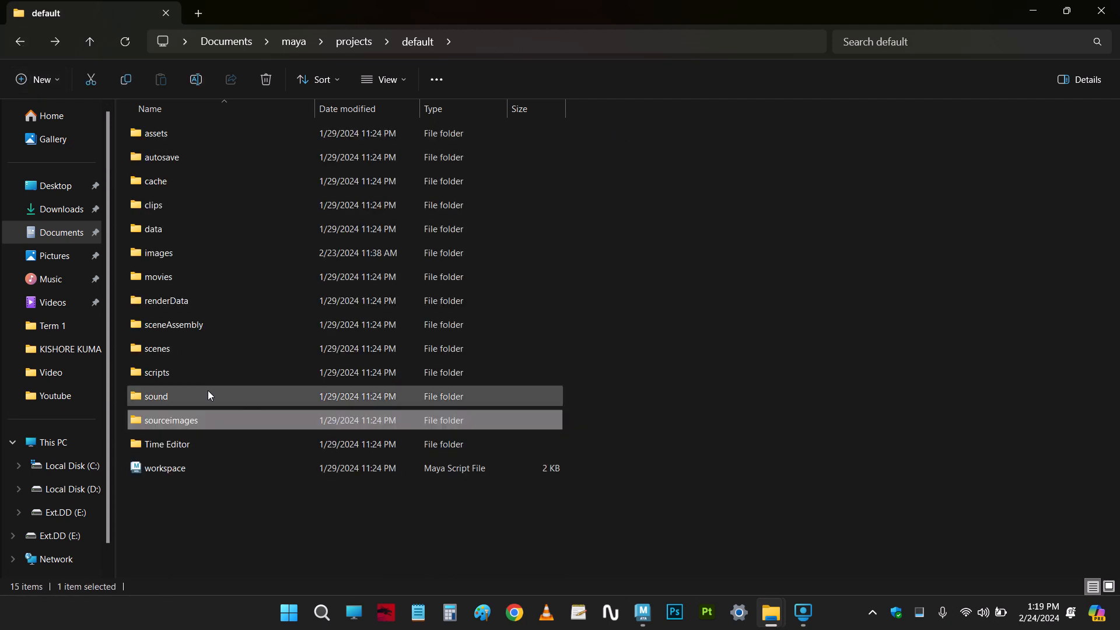
Look inside the default project's images folder and return to Maya's Save As dialog
{"action": "double_click", "coordinate": [173, 255]}
{"action": "left_click_drag", "start_coordinate": [173, 196], "coordinate": [782, 480]}
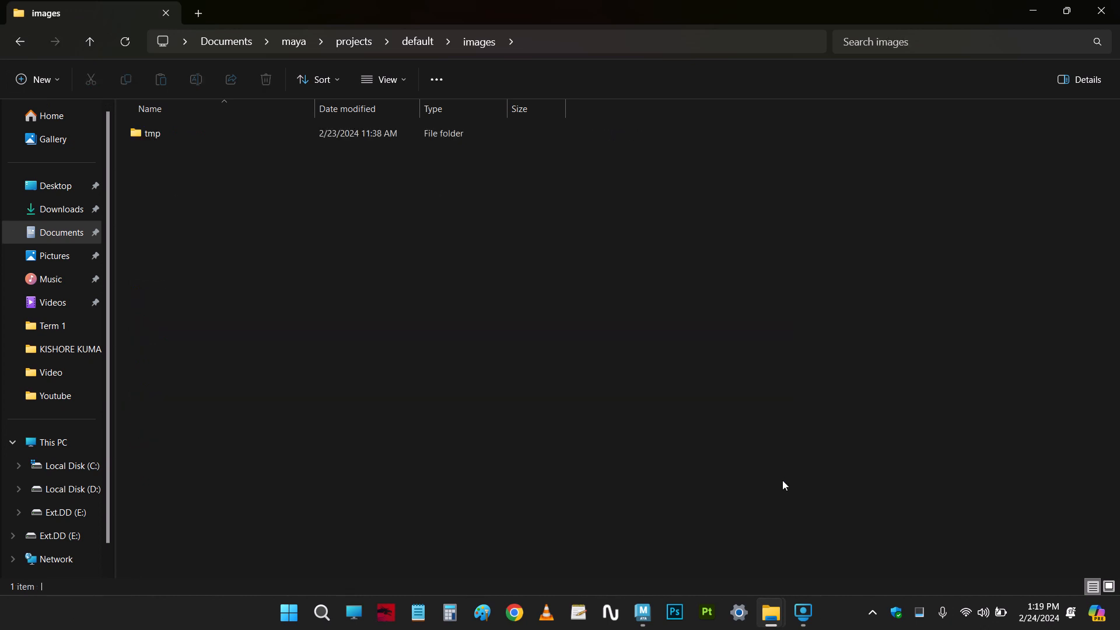
{"action": "left_click", "coordinate": [1033, 10]}
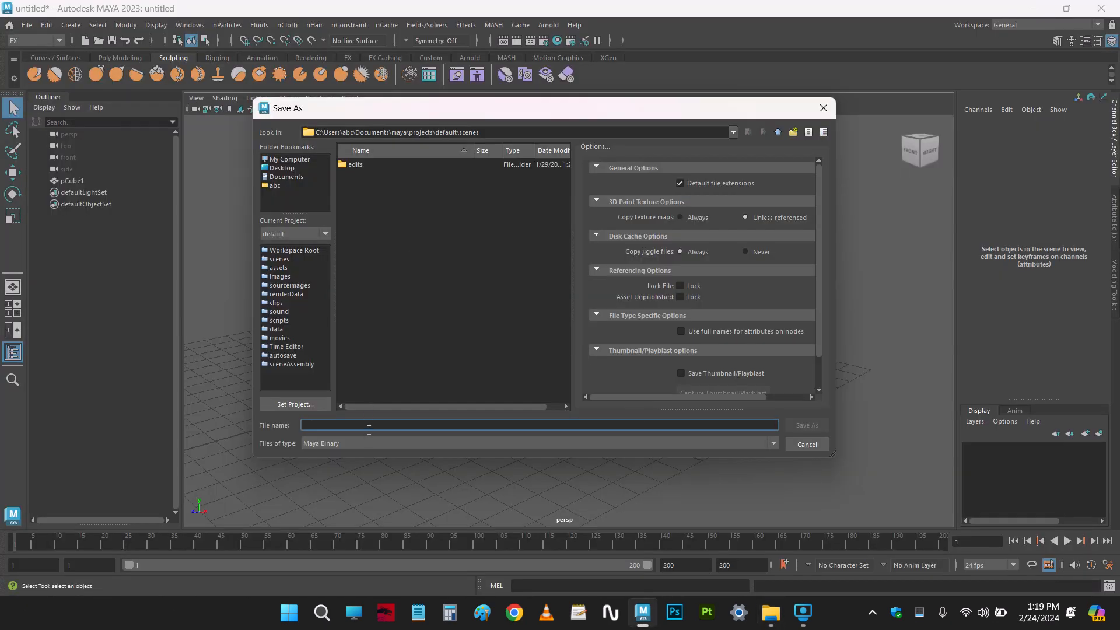
Save the scene as 01 in Maya Binary format in the default project's scenes folder
{"action": "type", "text": "01"}
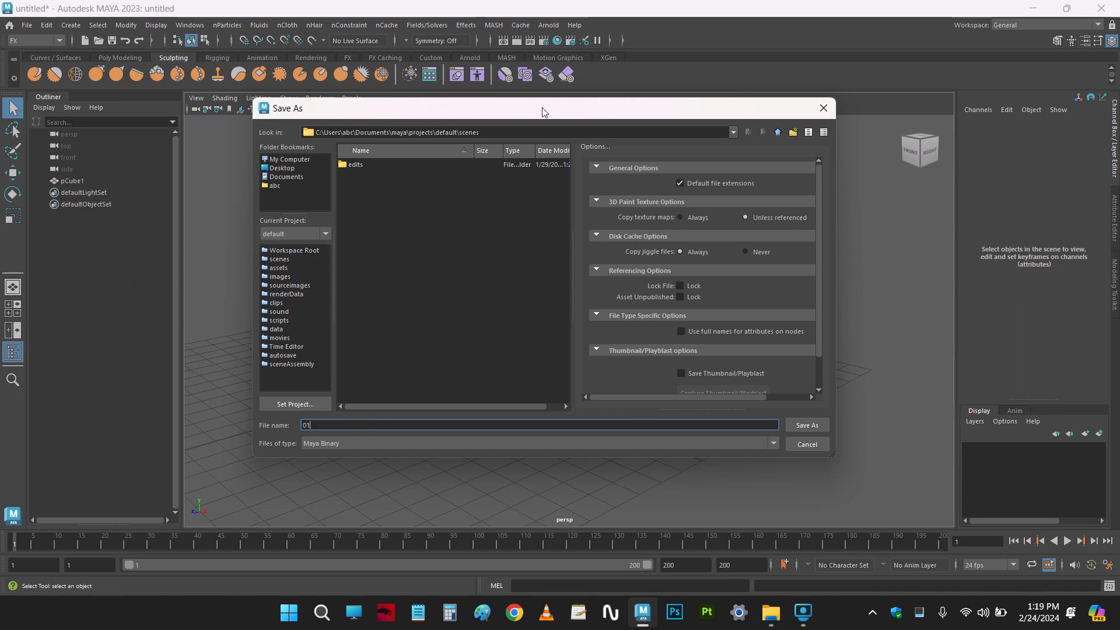
{"action": "left_click_drag", "start_coordinate": [542, 108], "coordinate": [510, 104]}
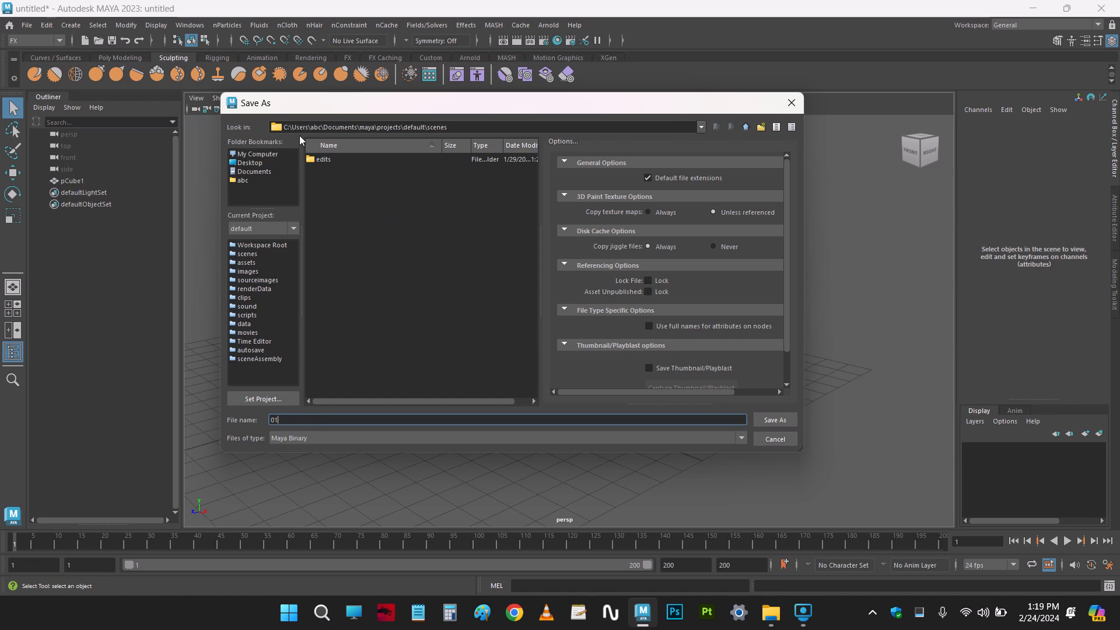
{"action": "left_click", "coordinate": [775, 420]}
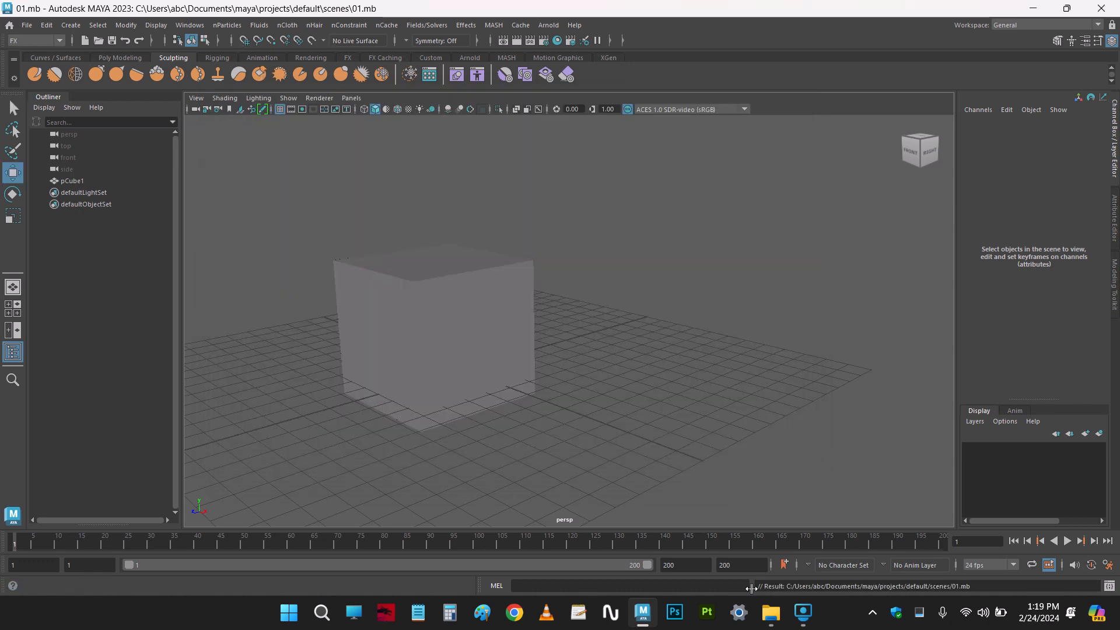
Switch to File Explorer and check the default project's scenes folder for the saved 01 scene file
{"action": "mouse_move", "coordinate": [770, 612]}
{"action": "left_click", "coordinate": [851, 537]}
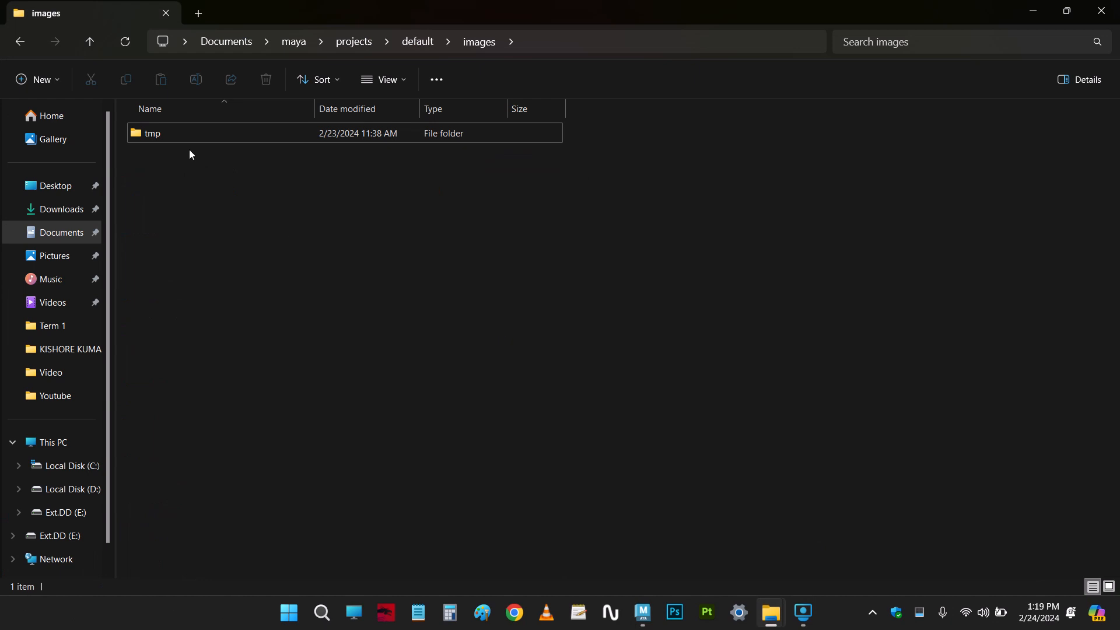
{"action": "right_click", "coordinate": [228, 241]}
{"action": "left_click", "coordinate": [18, 43]}
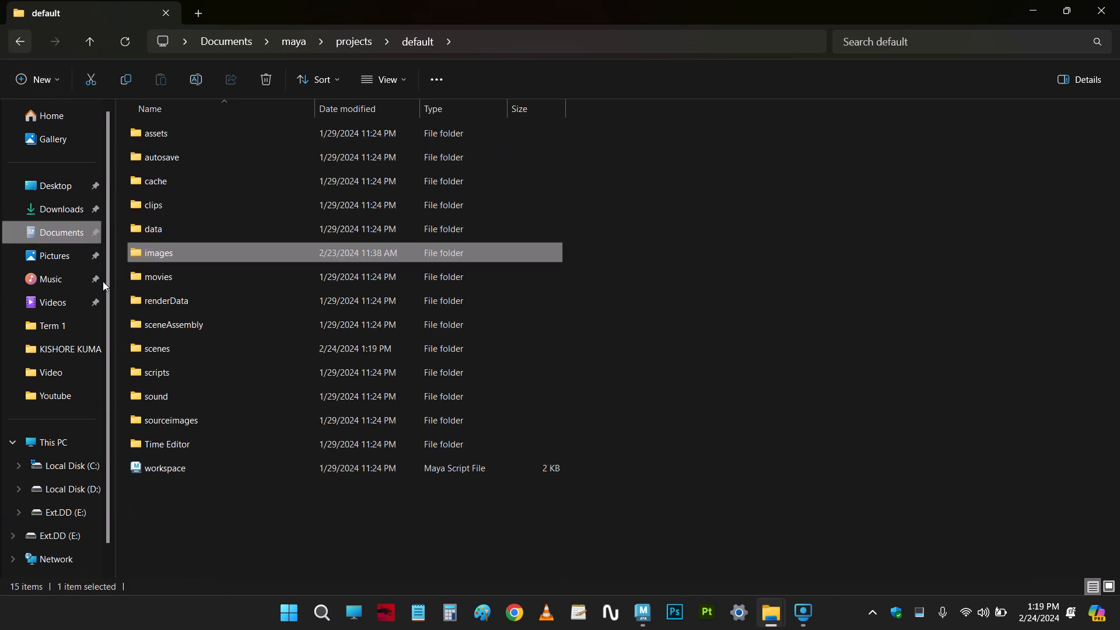
{"action": "double_click", "coordinate": [163, 348]}
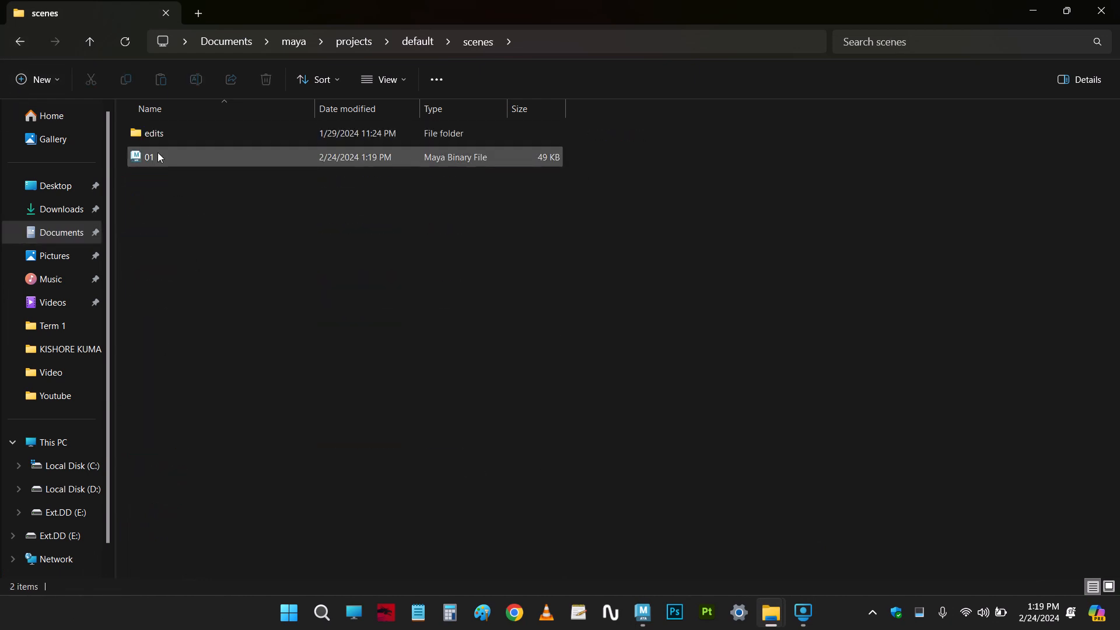
{"action": "left_click", "coordinate": [157, 154]}
{"action": "left_click", "coordinate": [167, 171]}
{"action": "left_click", "coordinate": [153, 152]}
{"action": "left_click", "coordinate": [416, 353]}
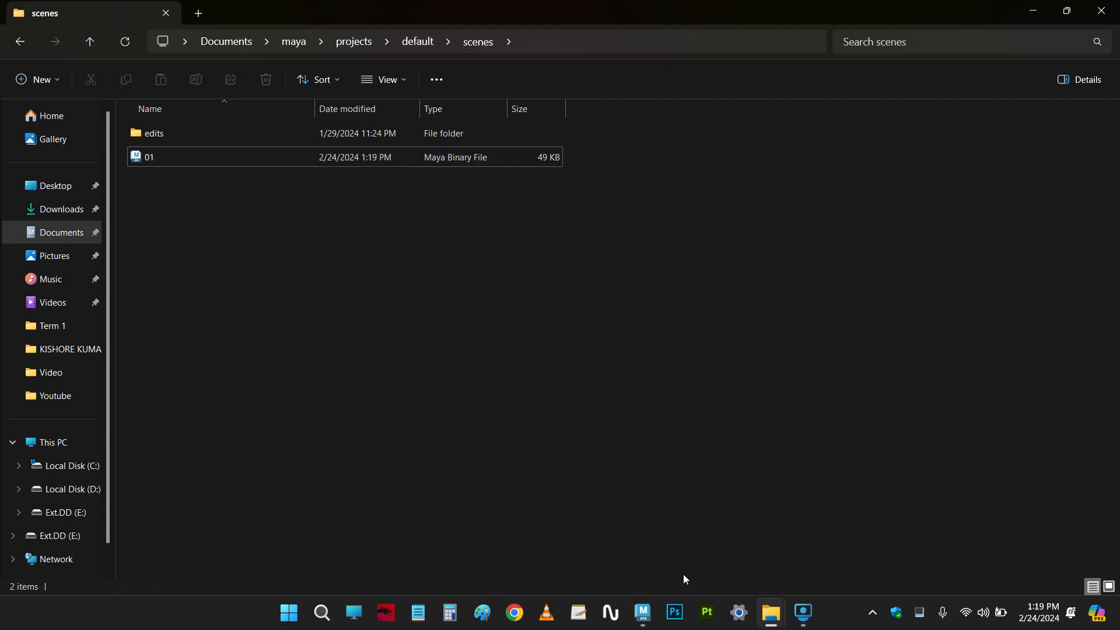
Switch to Maya to point out the cube by selecting it, and return to File Explorer
{"action": "left_click", "coordinate": [642, 612]}
{"action": "left_click", "coordinate": [475, 326]}
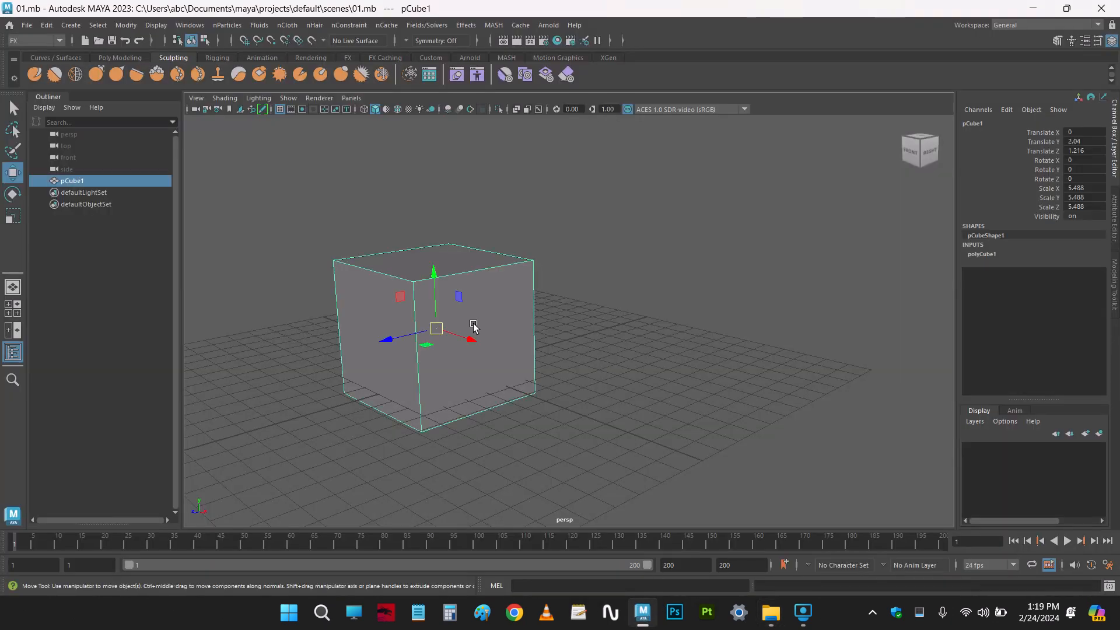
{"action": "mouse_move", "coordinate": [767, 623]}
{"action": "left_click", "coordinate": [805, 542]}
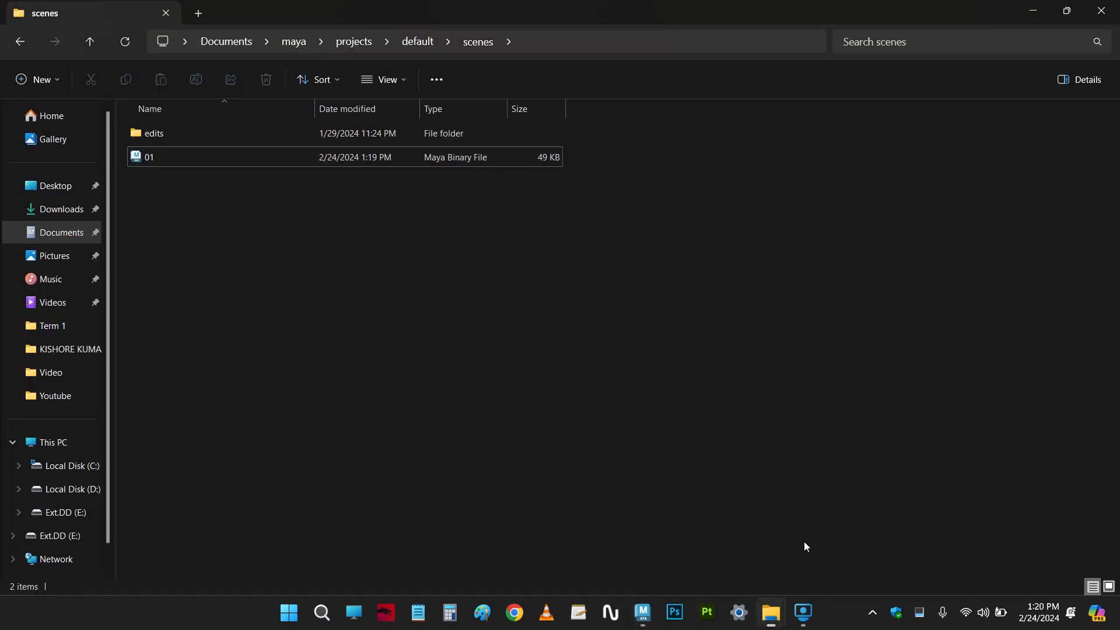
Go back to the default project folder and look inside its sourceimages folder
{"action": "left_click", "coordinate": [20, 41]}
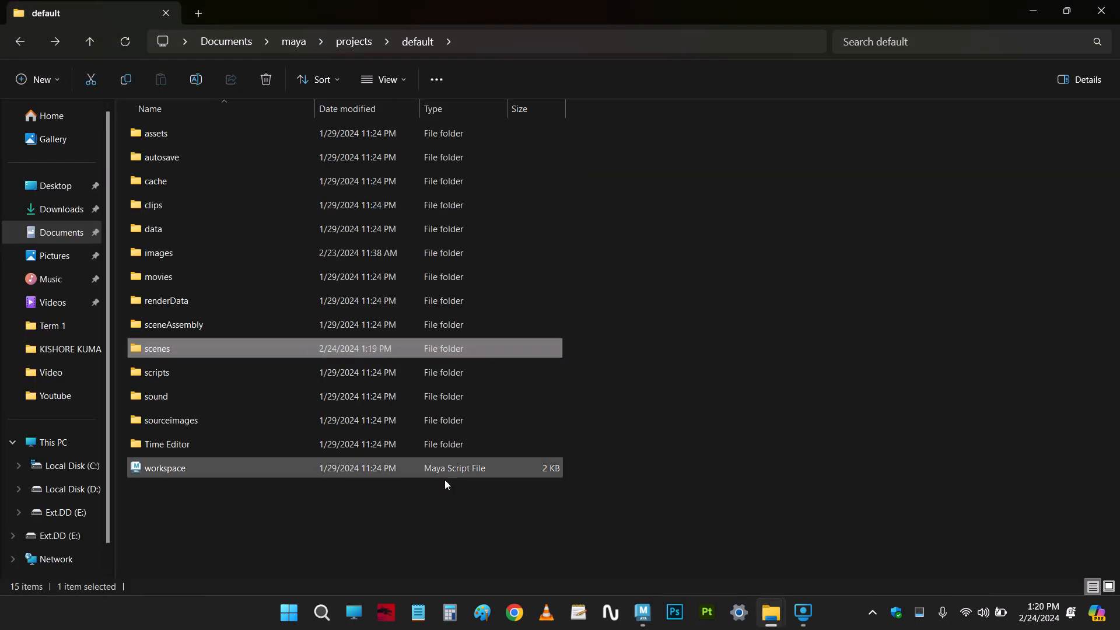
{"action": "left_click", "coordinate": [698, 461]}
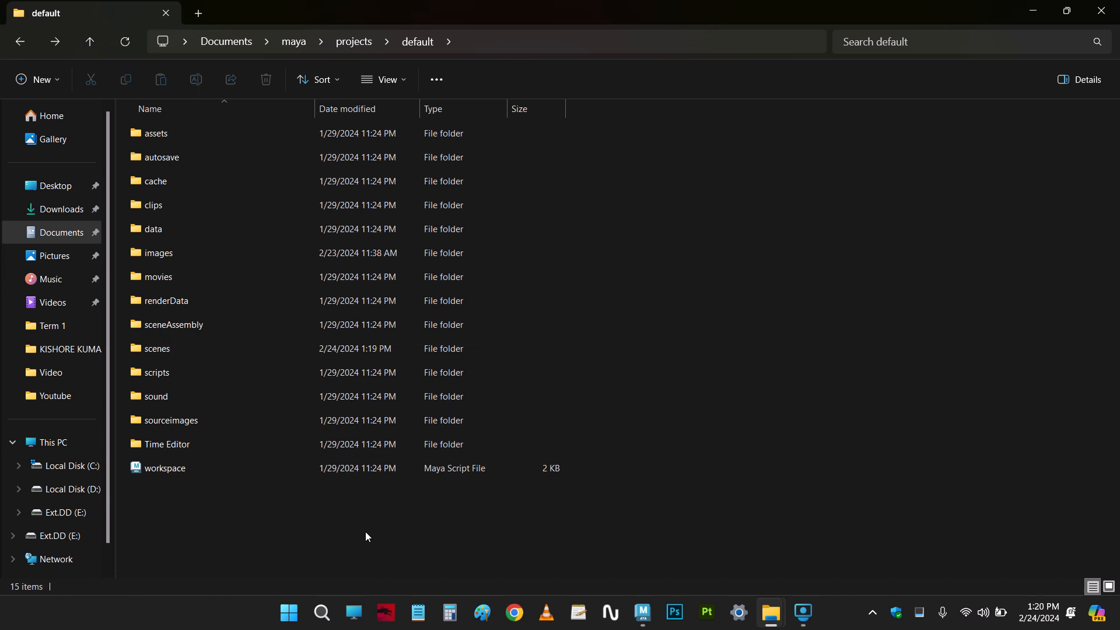
{"action": "double_click", "coordinate": [196, 429]}
{"action": "left_click_drag", "start_coordinate": [179, 189], "coordinate": [759, 462]}
Switch to Maya and point out the cube by repeatedly selecting and deselecting it in the perspective view
{"action": "left_click", "coordinate": [642, 612]}
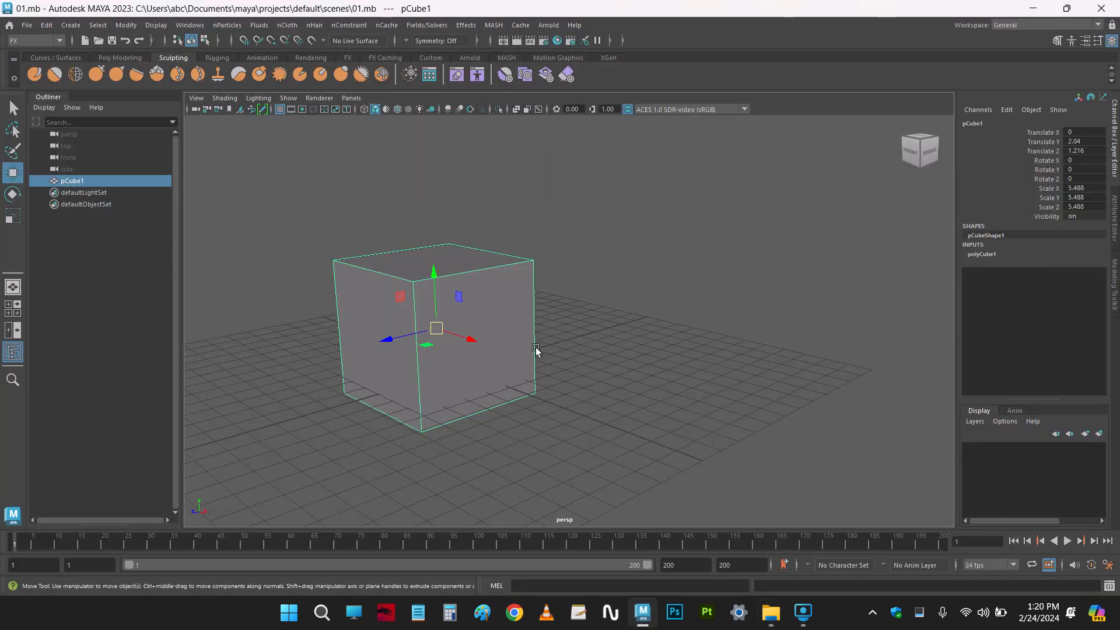
{"action": "left_click", "coordinate": [588, 322]}
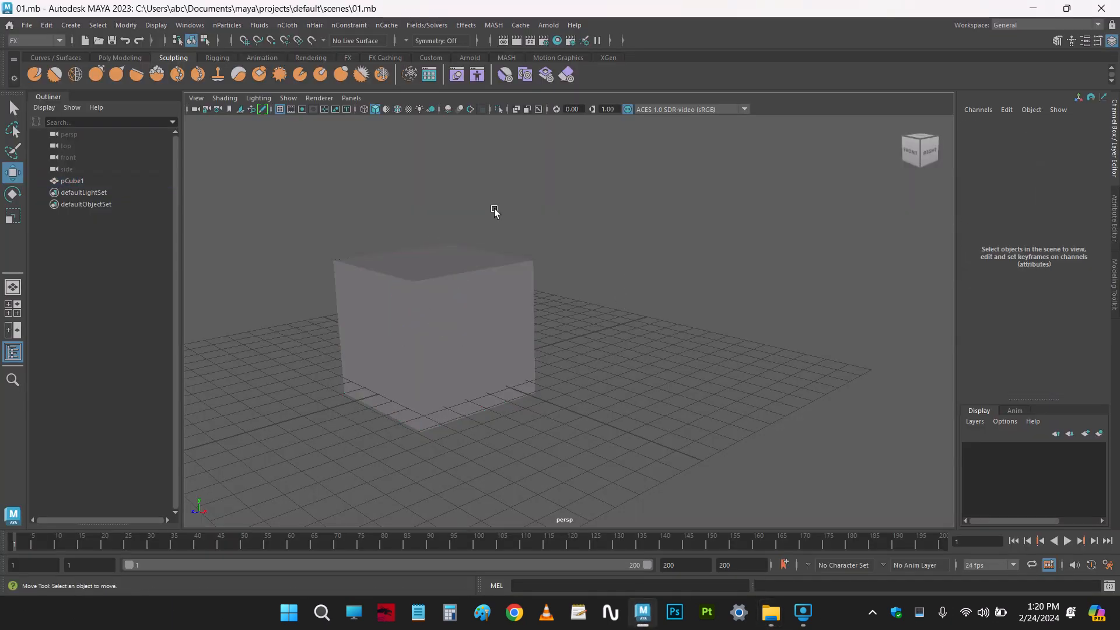
{"action": "left_click", "coordinate": [458, 303]}
{"action": "left_click", "coordinate": [560, 256]}
{"action": "left_click", "coordinate": [487, 321]}
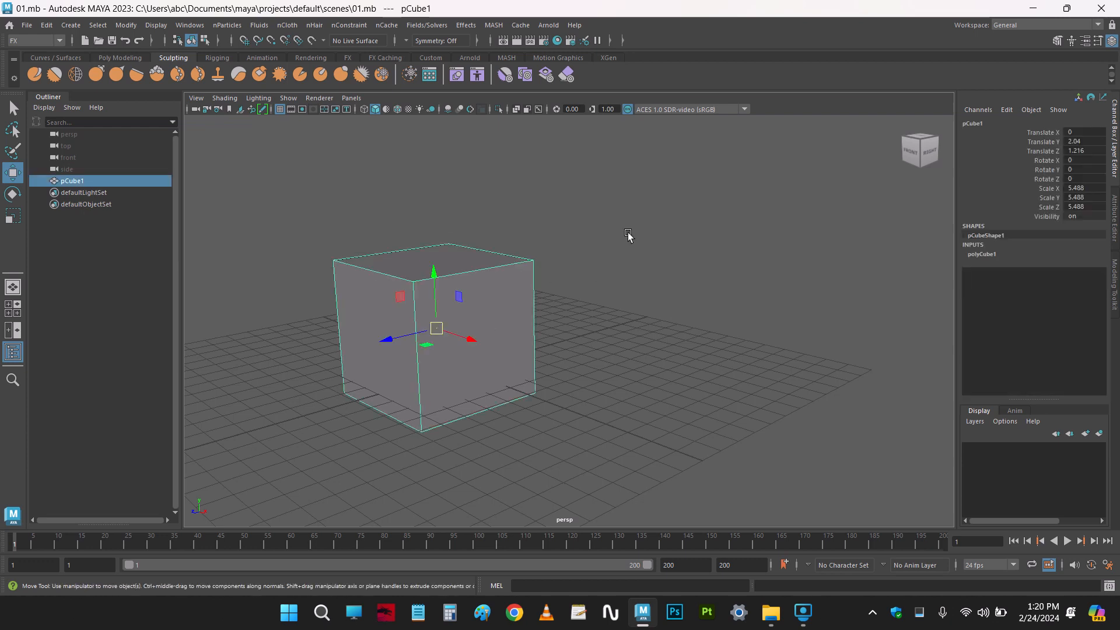
{"action": "left_click", "coordinate": [721, 401]}
{"action": "left_click_drag", "start_coordinate": [313, 205], "coordinate": [621, 460]}
{"action": "left_click", "coordinate": [680, 346]}
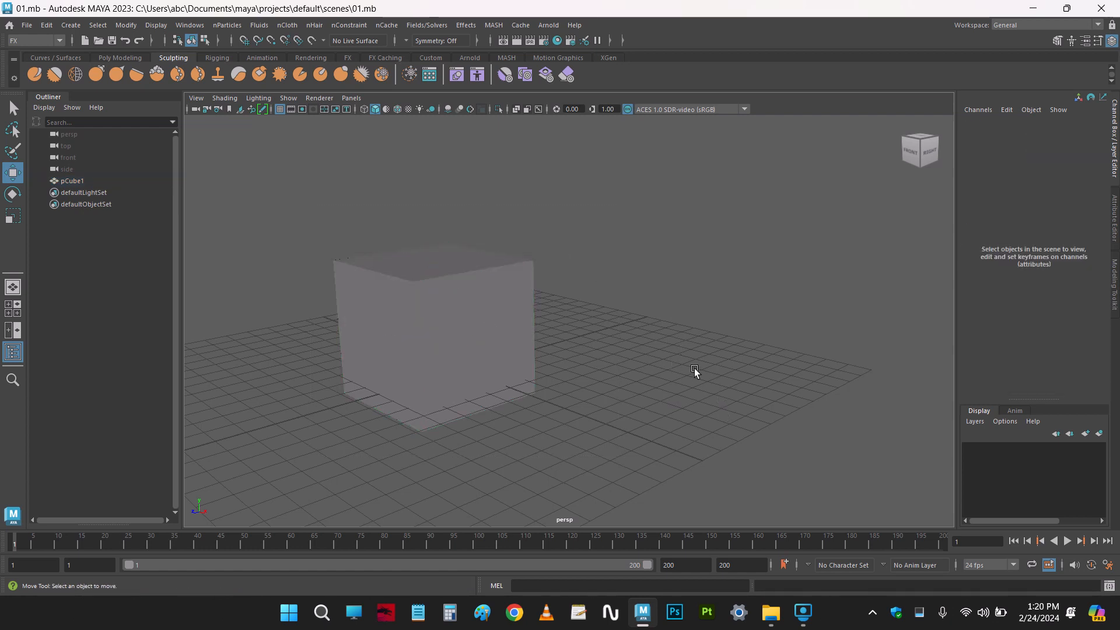
Switch to File Explorer and view the Downloads folder and the drives under This PC
{"action": "mouse_move", "coordinate": [770, 612]}
{"action": "left_click", "coordinate": [803, 537]}
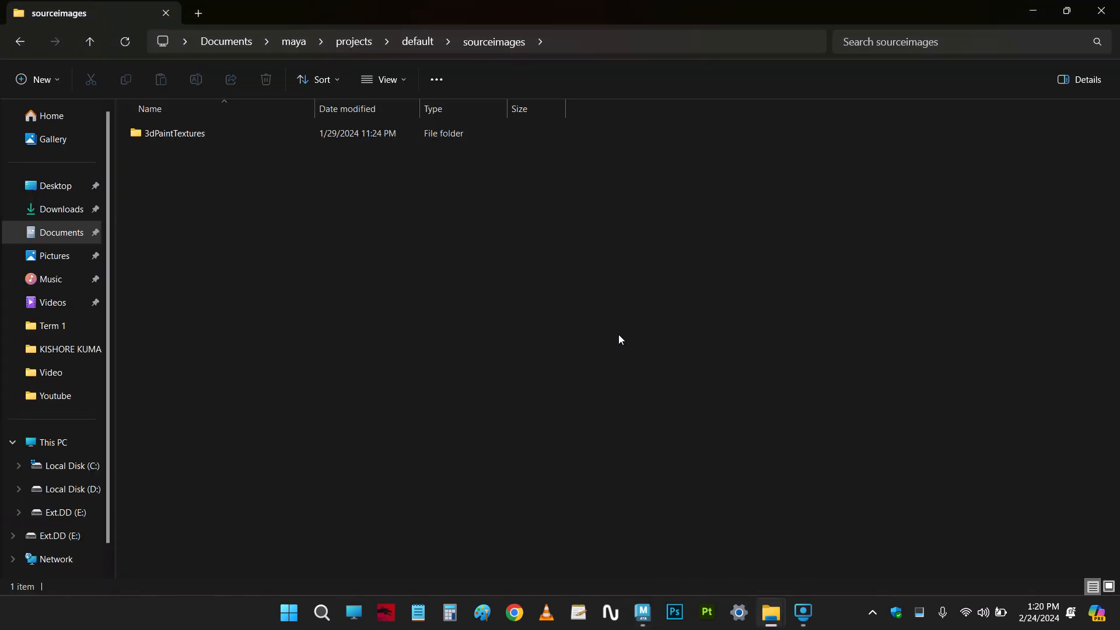
{"action": "left_click", "coordinate": [64, 217]}
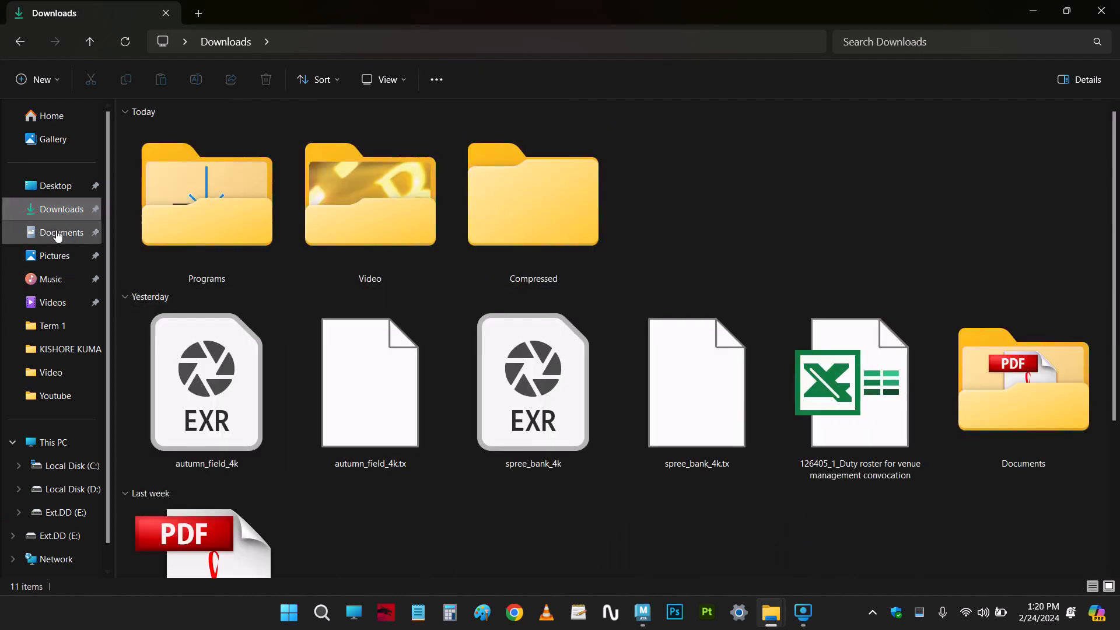
{"action": "left_click", "coordinate": [58, 444]}
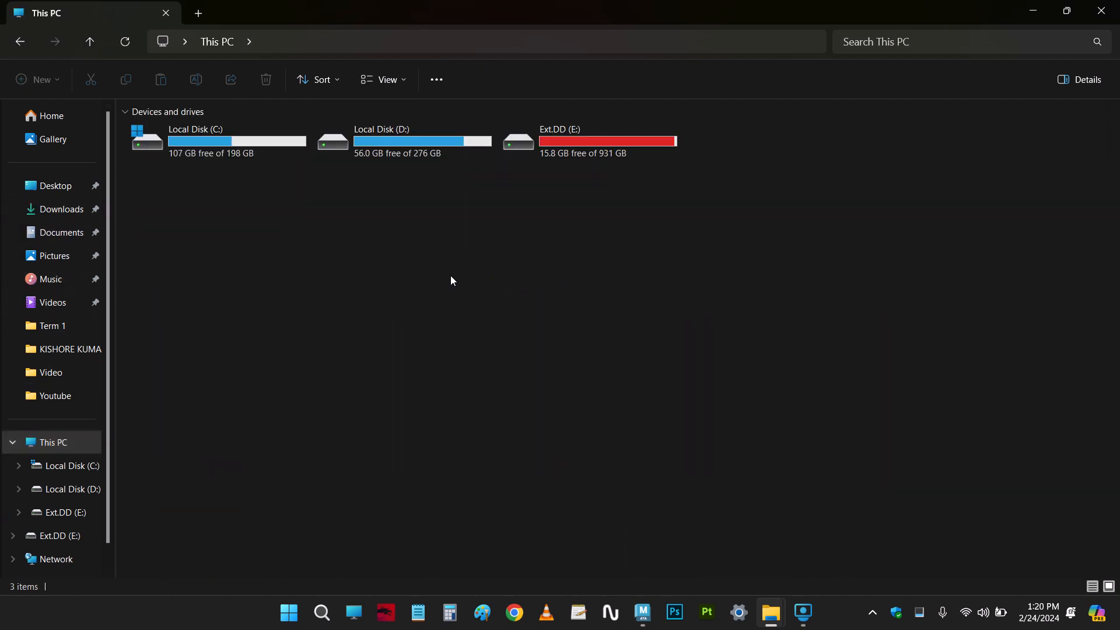
Close File Explorer and delete the cube from the Maya scene
{"action": "left_click", "coordinate": [1101, 11]}
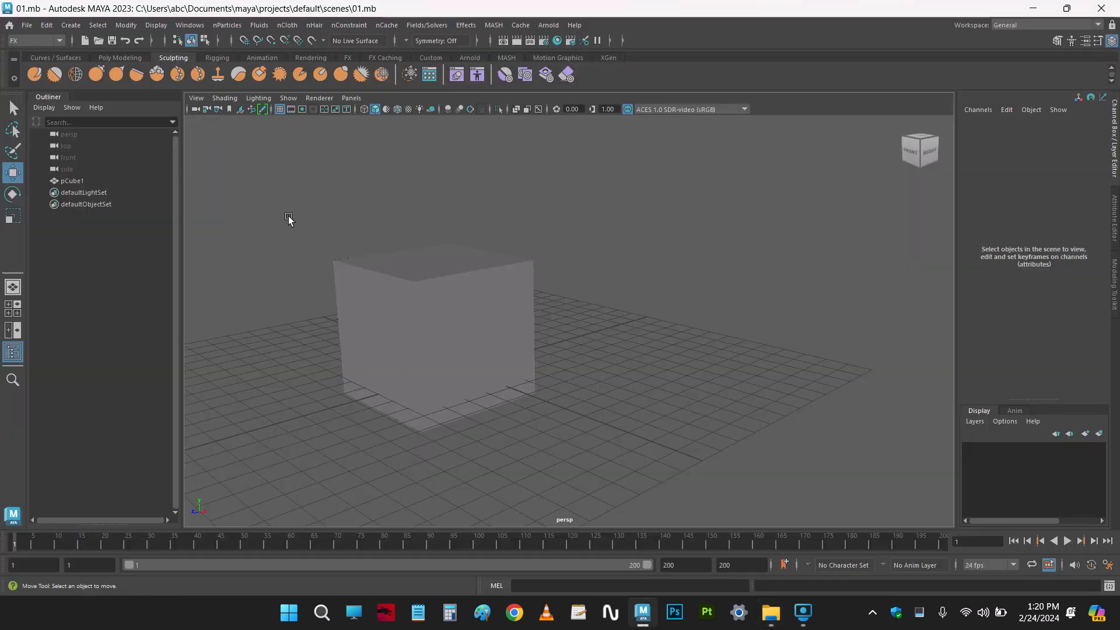
{"action": "left_click_drag", "start_coordinate": [288, 217], "coordinate": [574, 397]}
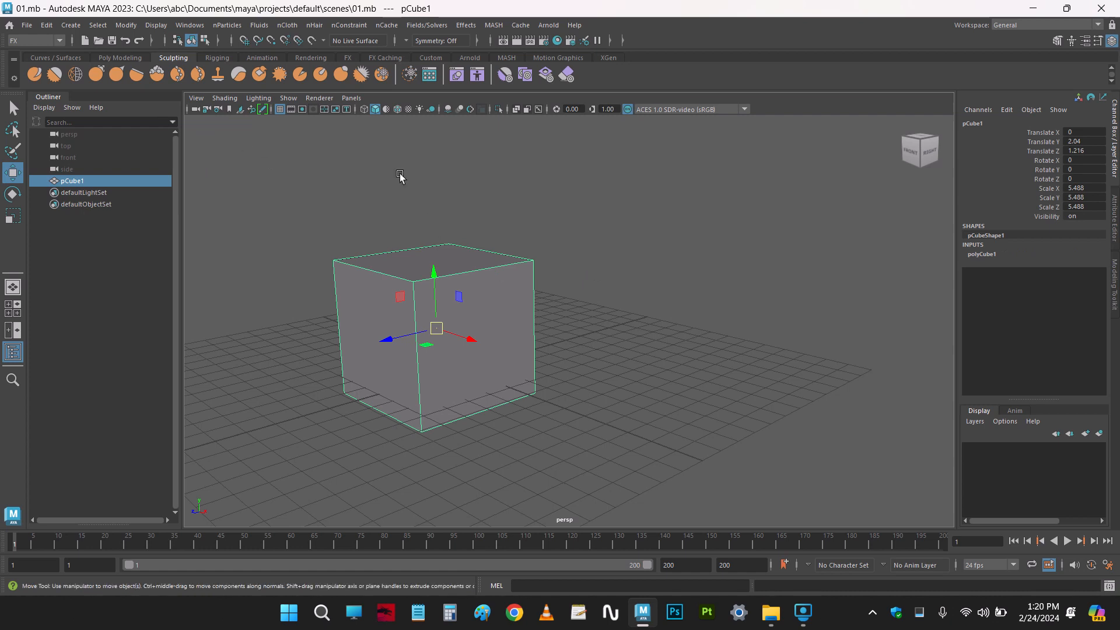
{"action": "key", "text": "Delete"}
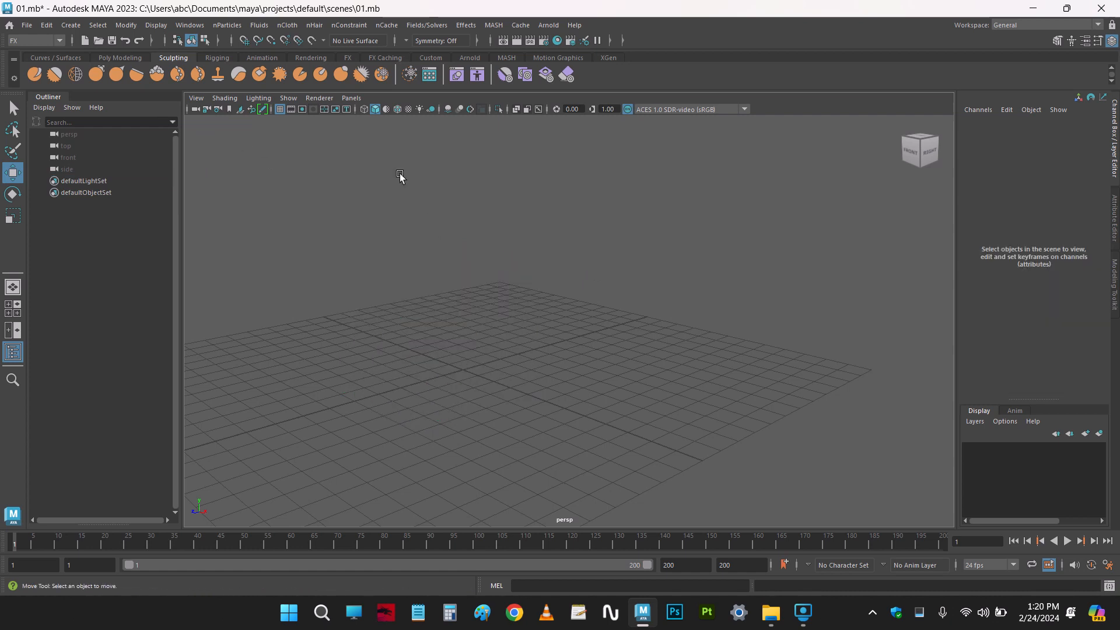
Start a new project in the Project Window and name it Basic_Project
{"action": "left_click", "coordinate": [27, 25]}
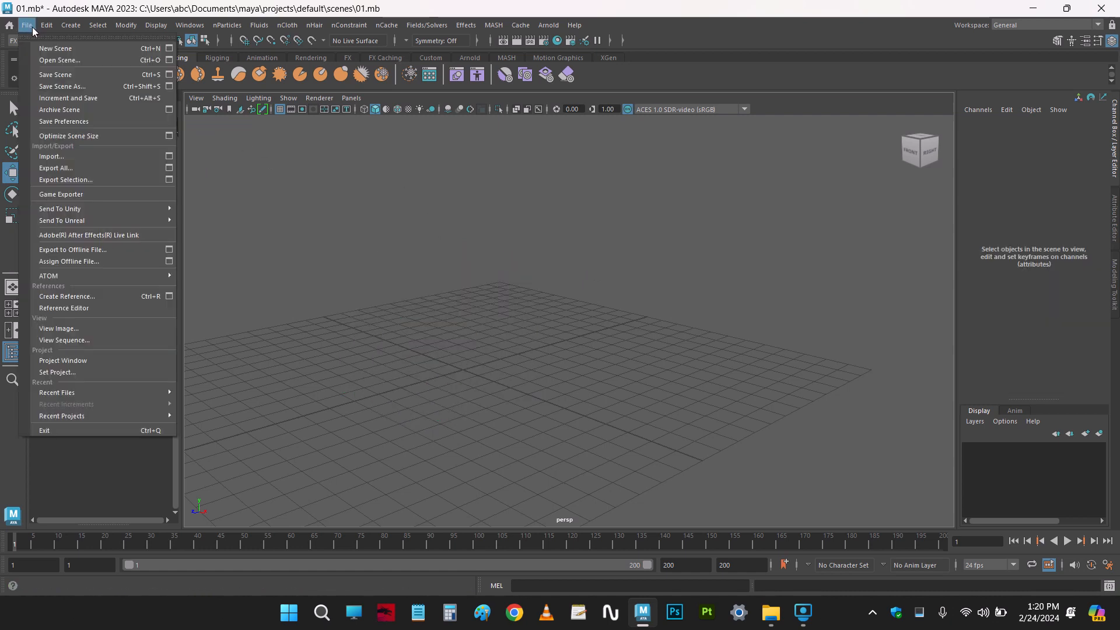
{"action": "left_click", "coordinate": [88, 360]}
{"action": "left_click_drag", "start_coordinate": [425, 131], "coordinate": [471, 89]}
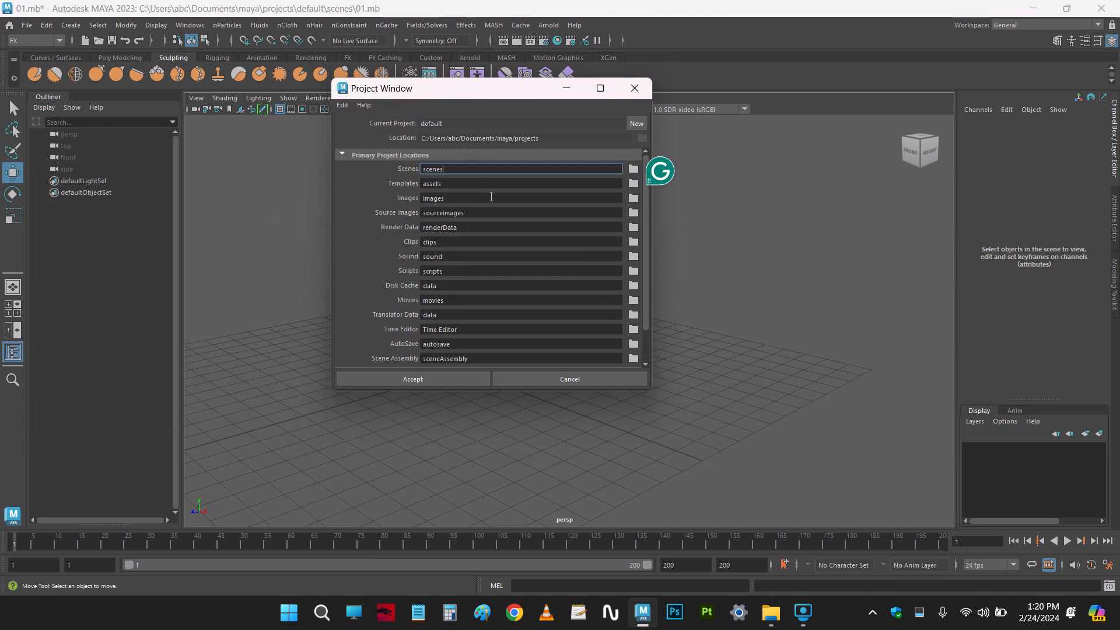
{"action": "left_click_drag", "start_coordinate": [456, 92], "coordinate": [454, 92]}
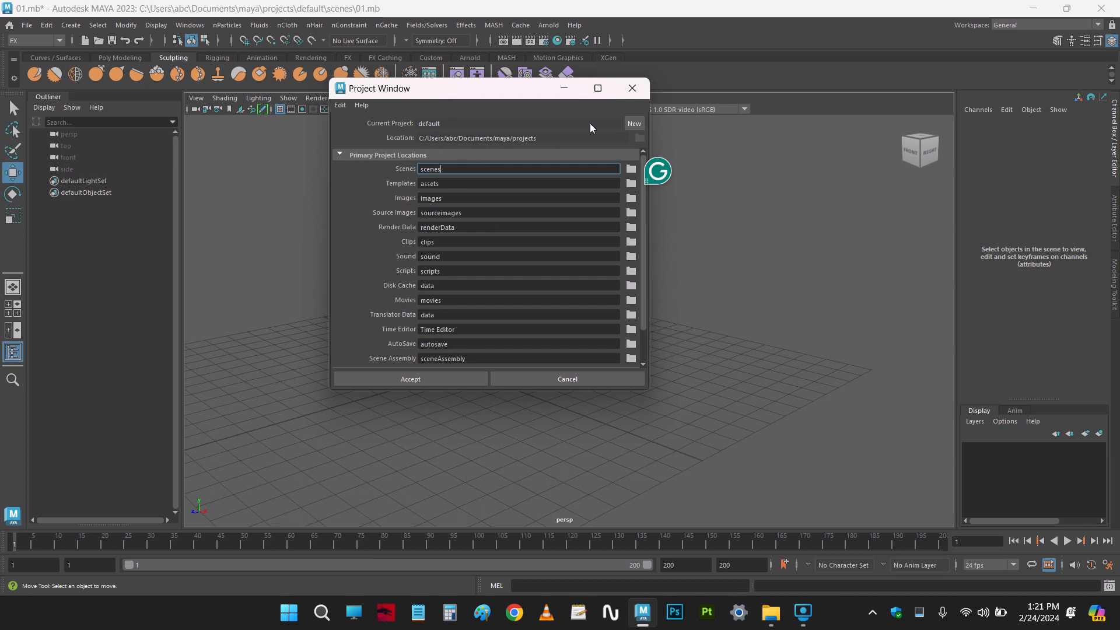
{"action": "left_click", "coordinate": [633, 123]}
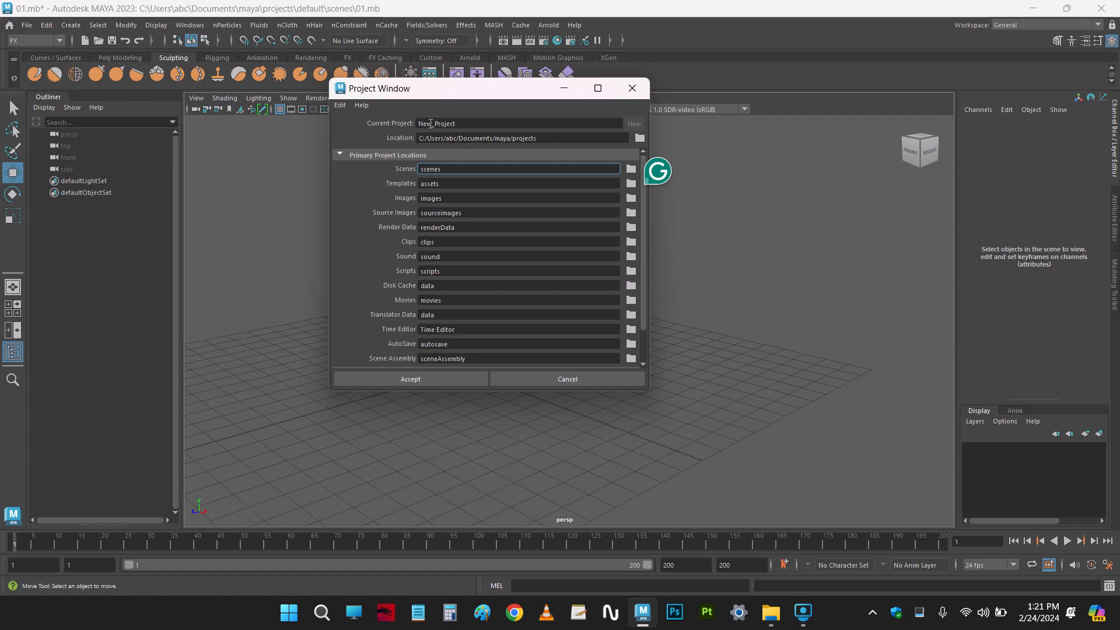
{"action": "left_click_drag", "start_coordinate": [431, 124], "coordinate": [415, 124]}
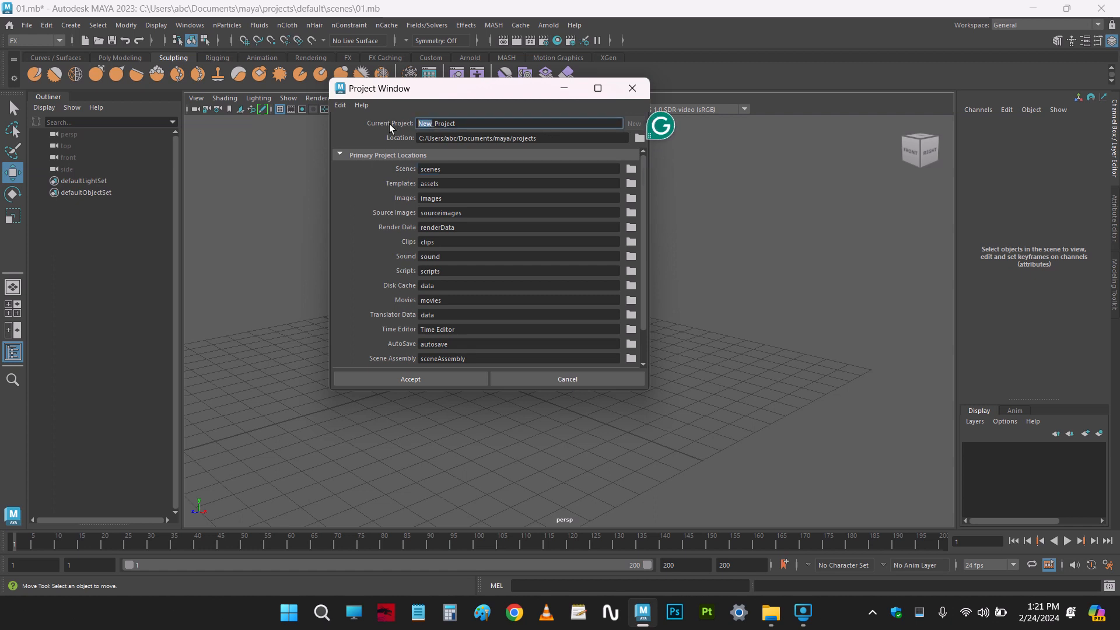
{"action": "type", "text": "Basic"}
Create a folder named Maya on the D: drive and choose it as the new project's location
{"action": "left_click", "coordinate": [640, 137]}
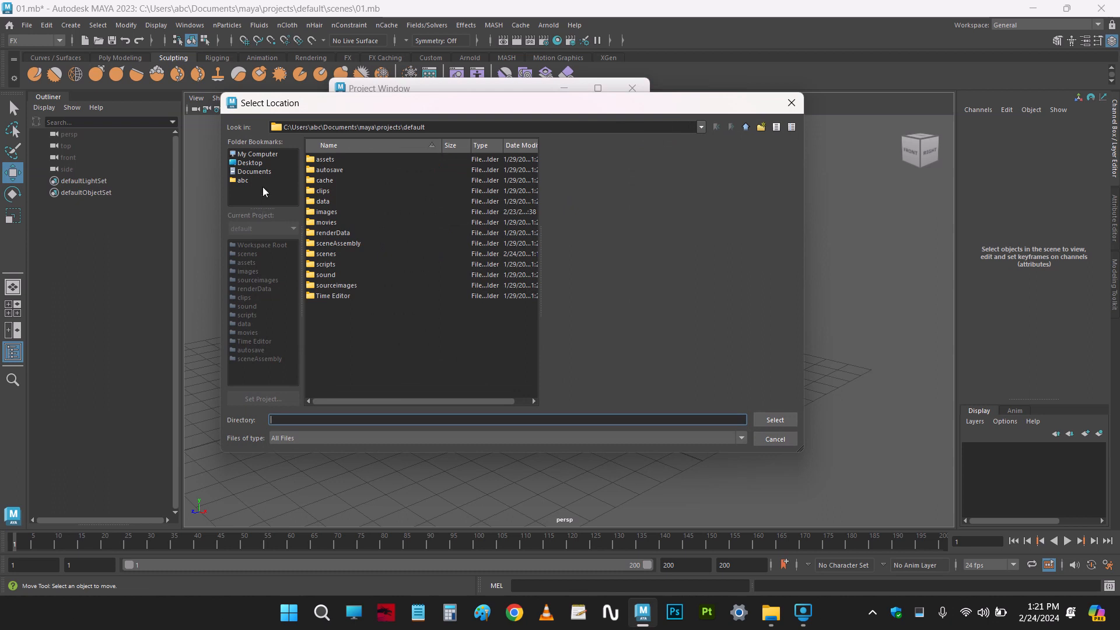
{"action": "left_click", "coordinate": [261, 155]}
{"action": "double_click", "coordinate": [344, 181]}
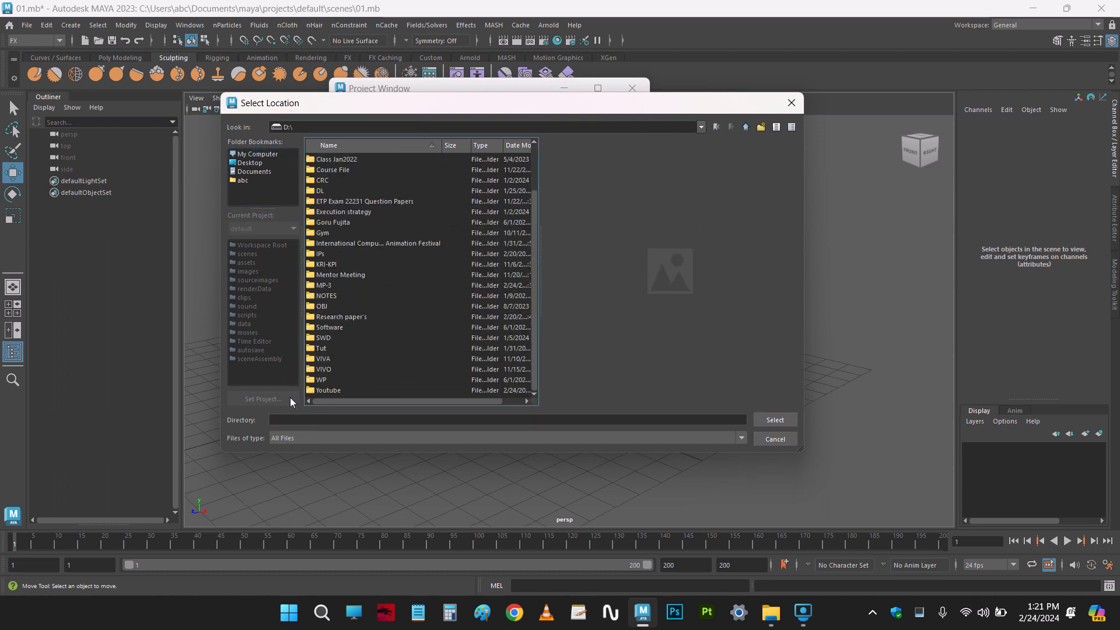
{"action": "left_click", "coordinate": [761, 127]}
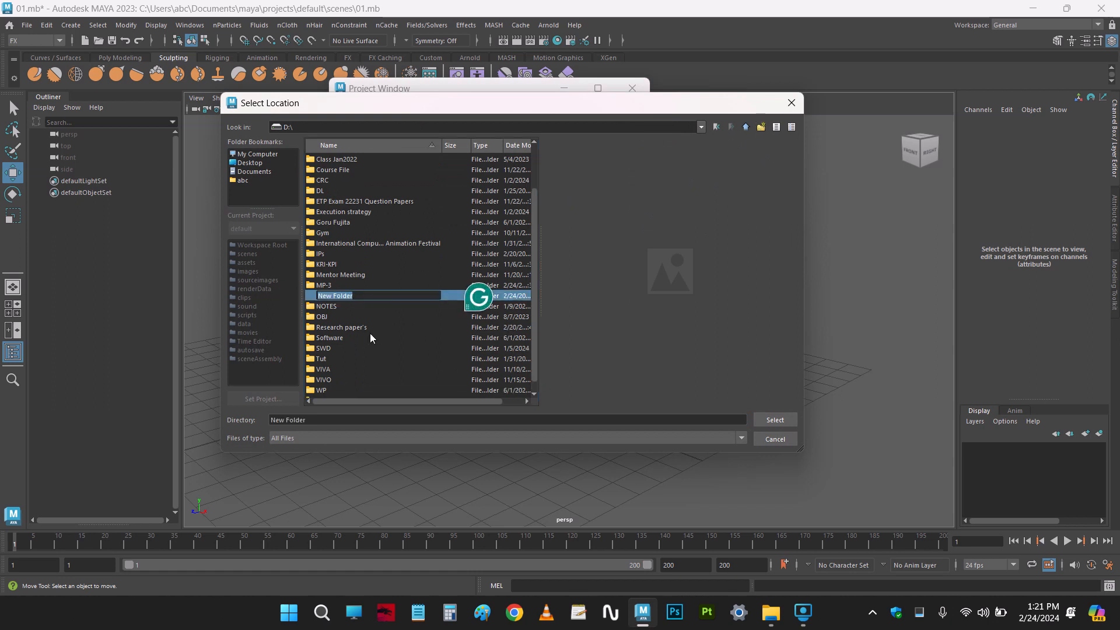
{"action": "type", "text": "Maya"}
{"action": "key", "text": "Return"}
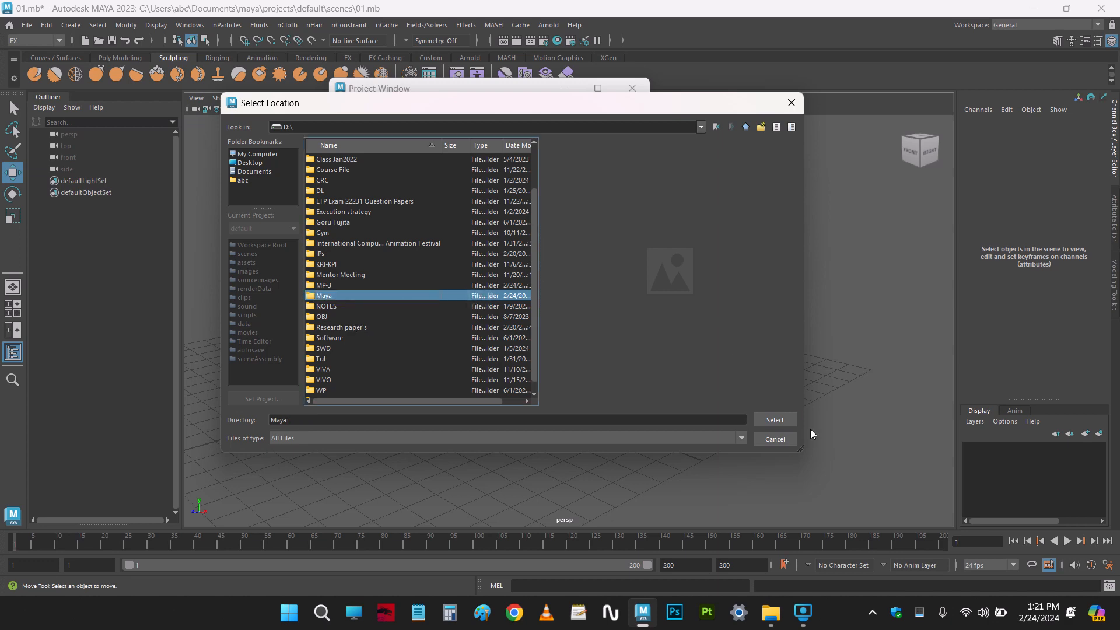
{"action": "left_click", "coordinate": [777, 419]}
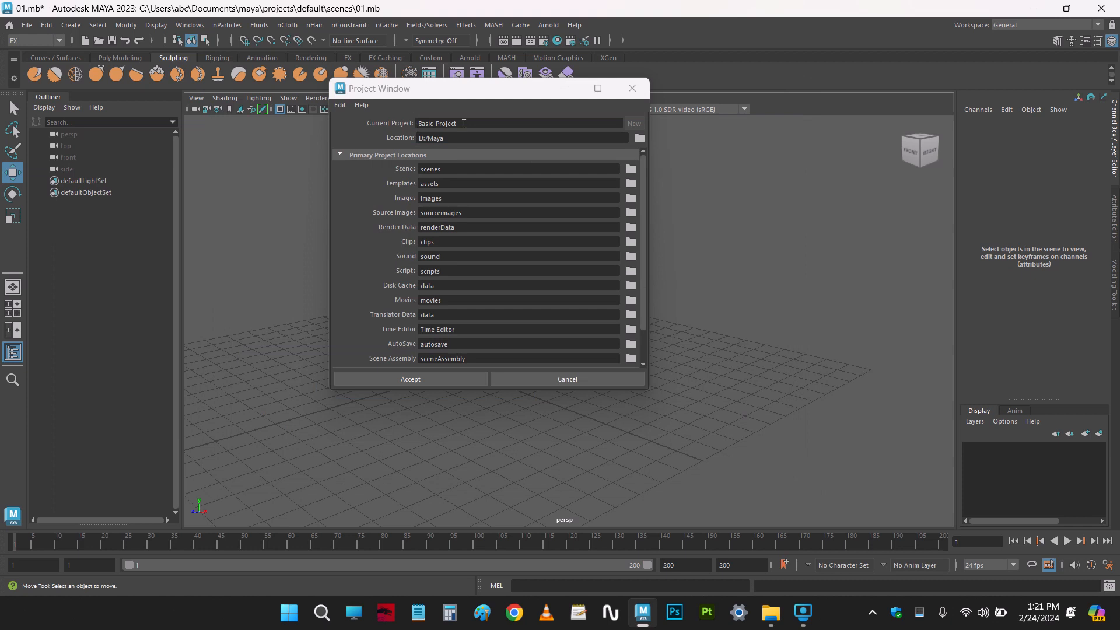
Review the new project's name and its list of primary project locations in the Project Window
{"action": "double_click", "coordinate": [420, 124]}
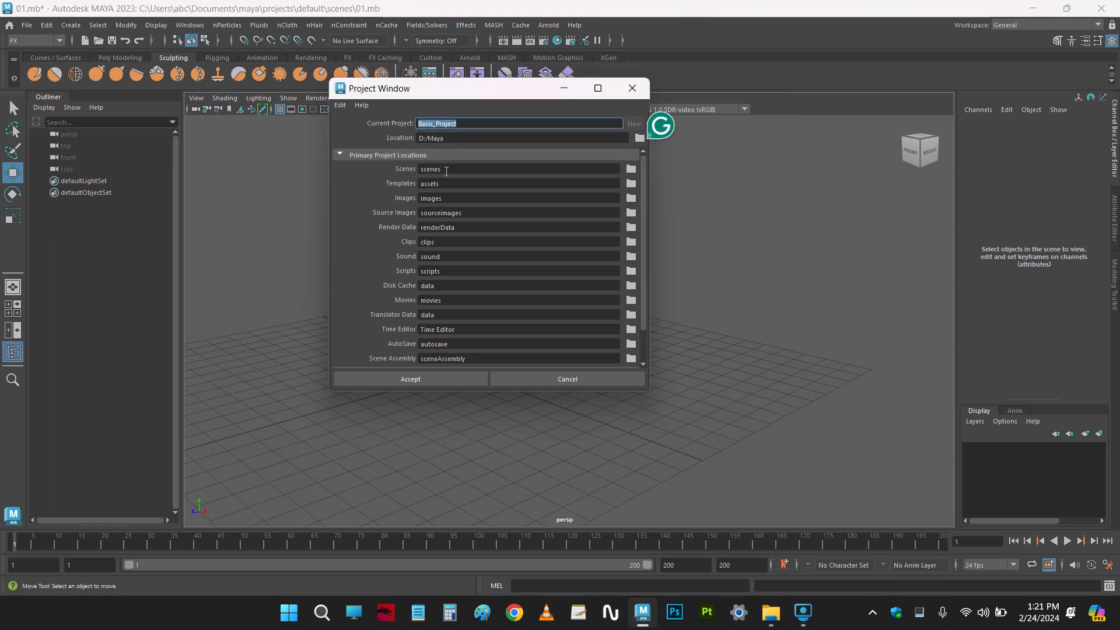
{"action": "scroll", "coordinate": [451, 313], "scroll_direction": "down", "scroll_amount": 5}
{"action": "scroll", "coordinate": [450, 313], "scroll_direction": "up", "scroll_amount": 5}
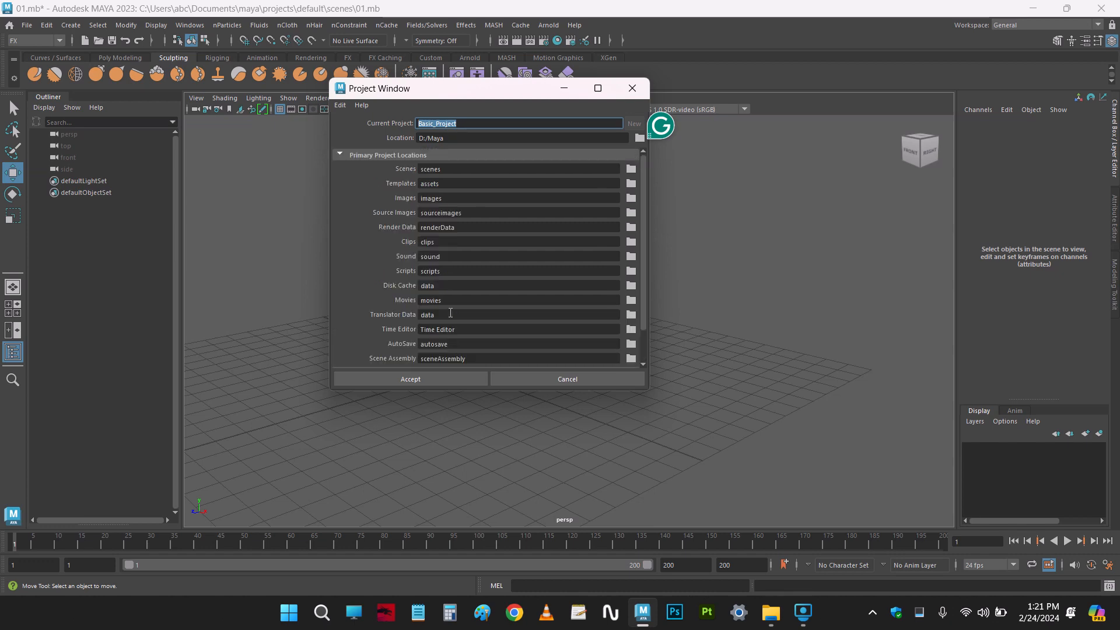
Accept the new project's settings and open D:\Maya\Basic_Project in File Explorer to examine its generated folders
{"action": "left_click", "coordinate": [427, 380]}
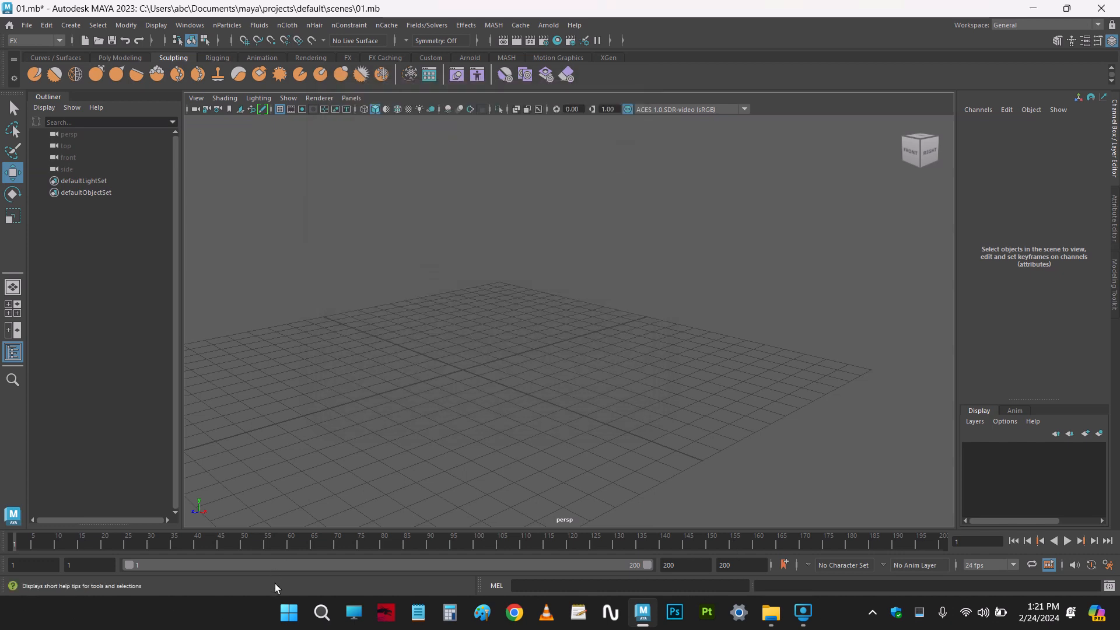
{"action": "left_click", "coordinate": [353, 626]}
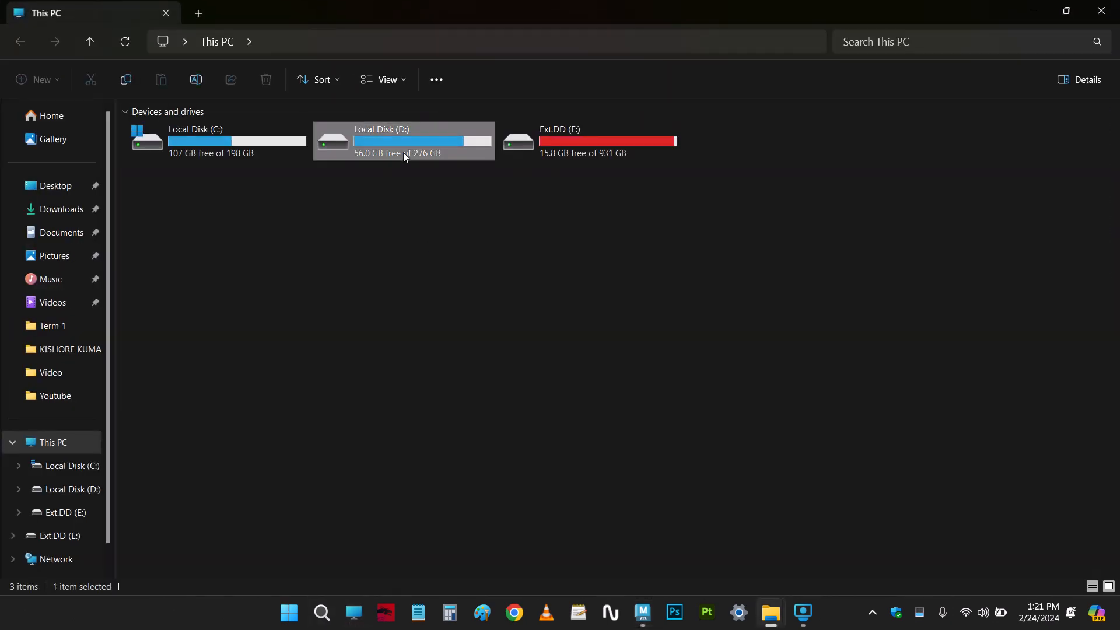
{"action": "double_click", "coordinate": [403, 152]}
{"action": "left_click", "coordinate": [494, 248]}
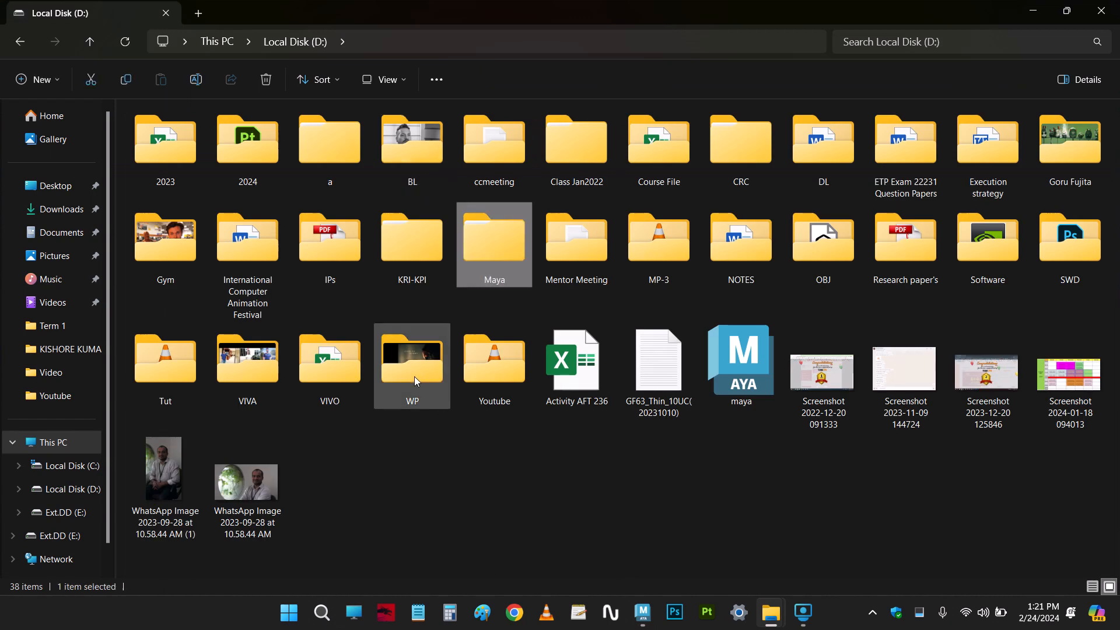
{"action": "double_click", "coordinate": [492, 250]}
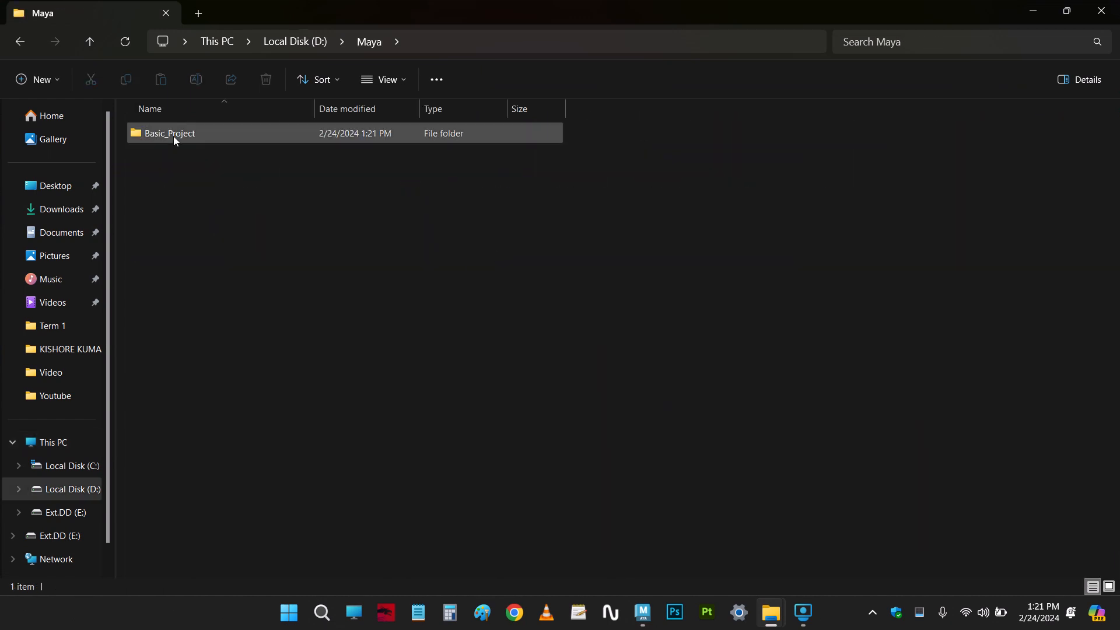
{"action": "double_click", "coordinate": [173, 135]}
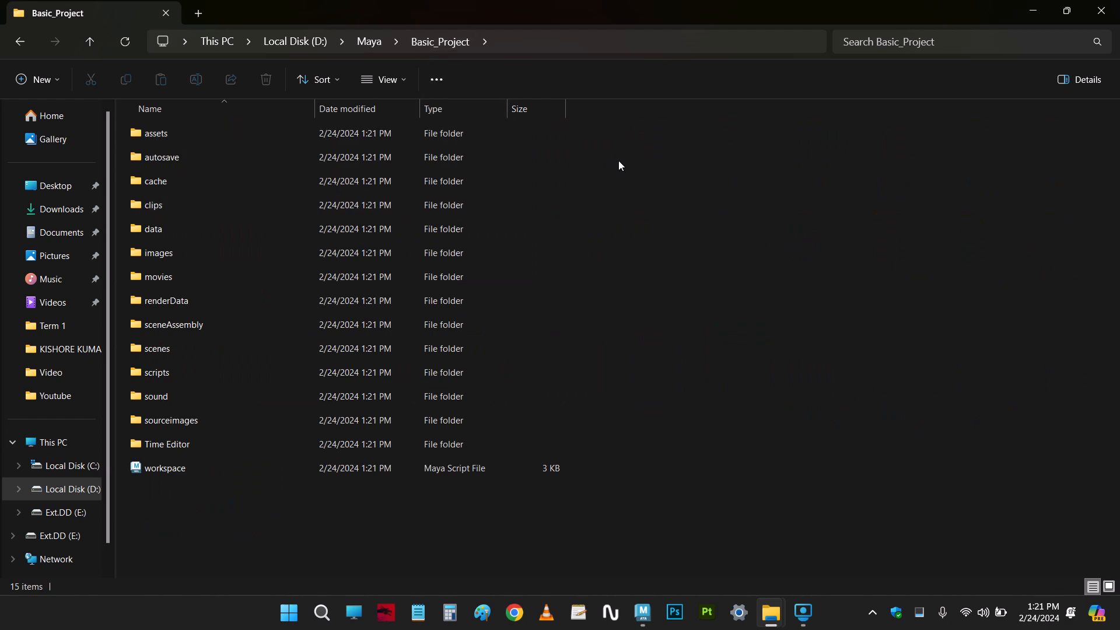
{"action": "left_click_drag", "start_coordinate": [611, 135], "coordinate": [628, 555]}
Switch back to Maya, create a polygon cube in the empty scene and save the current scene file
{"action": "left_click", "coordinate": [642, 613]}
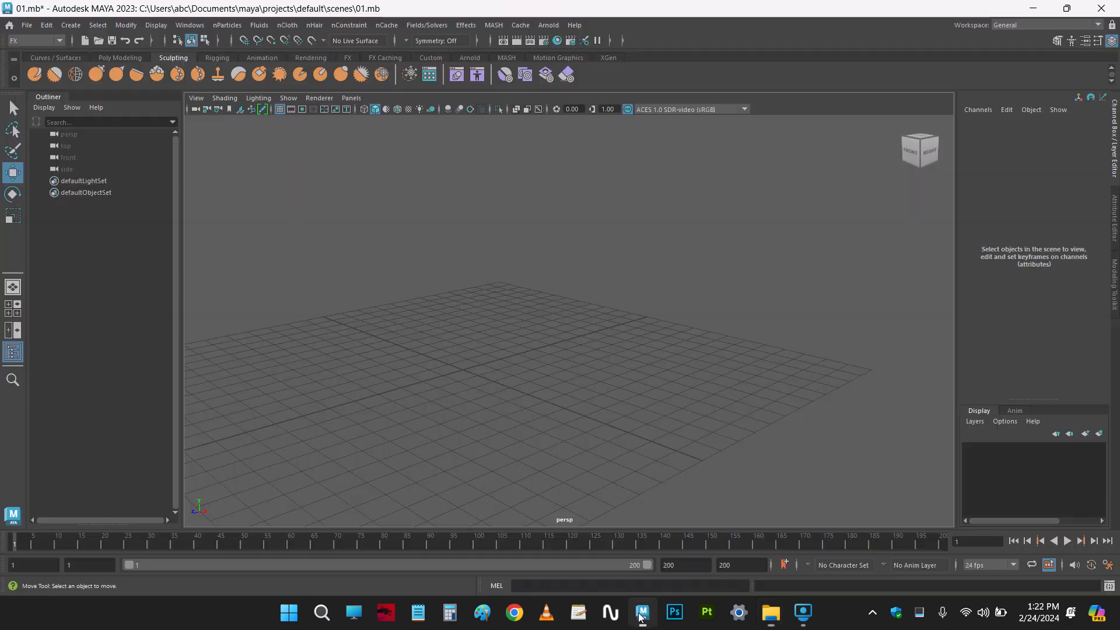
{"action": "right_click_drag", "start_coordinate": [587, 327], "coordinate": [591, 330], "text": "shift"}
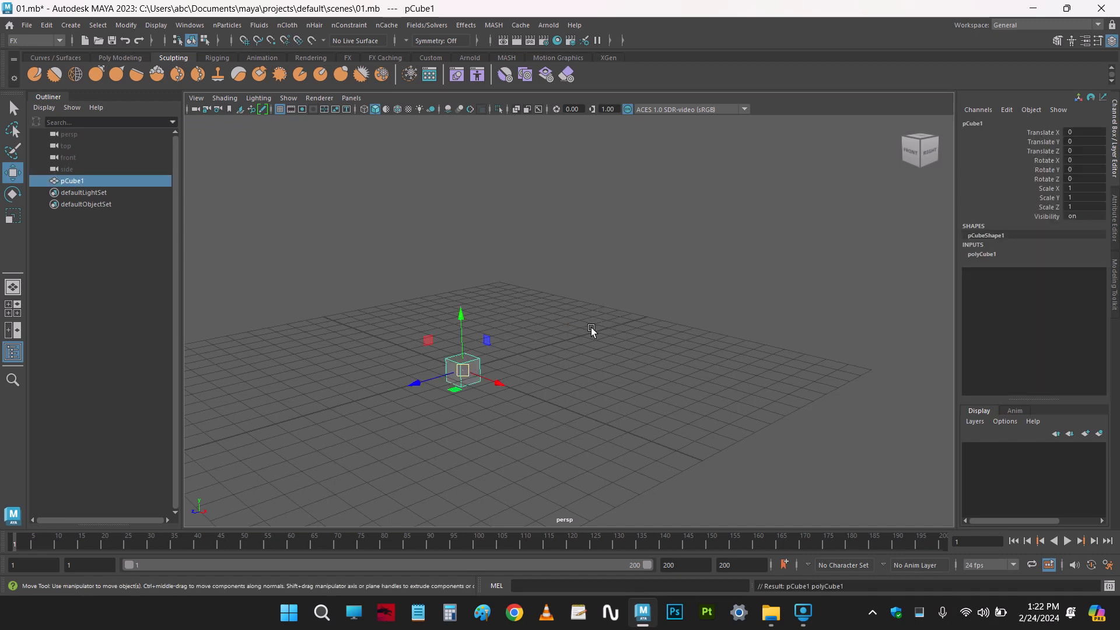
{"action": "key", "text": "ctrl+s"}
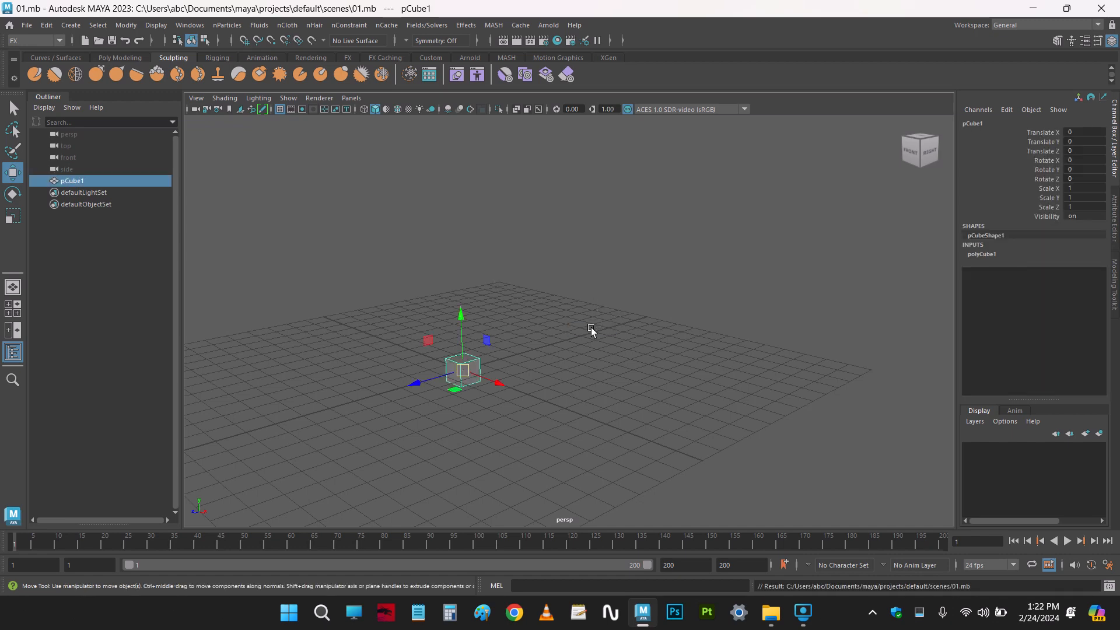
{"action": "left_click", "coordinate": [27, 25]}
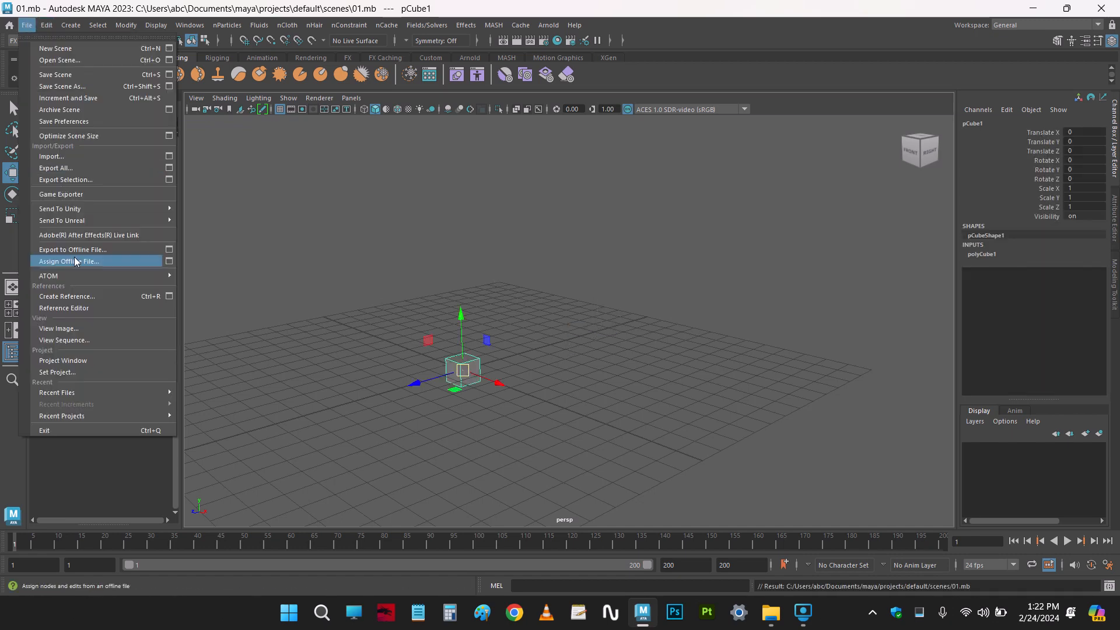
{"action": "left_click", "coordinate": [69, 76]}
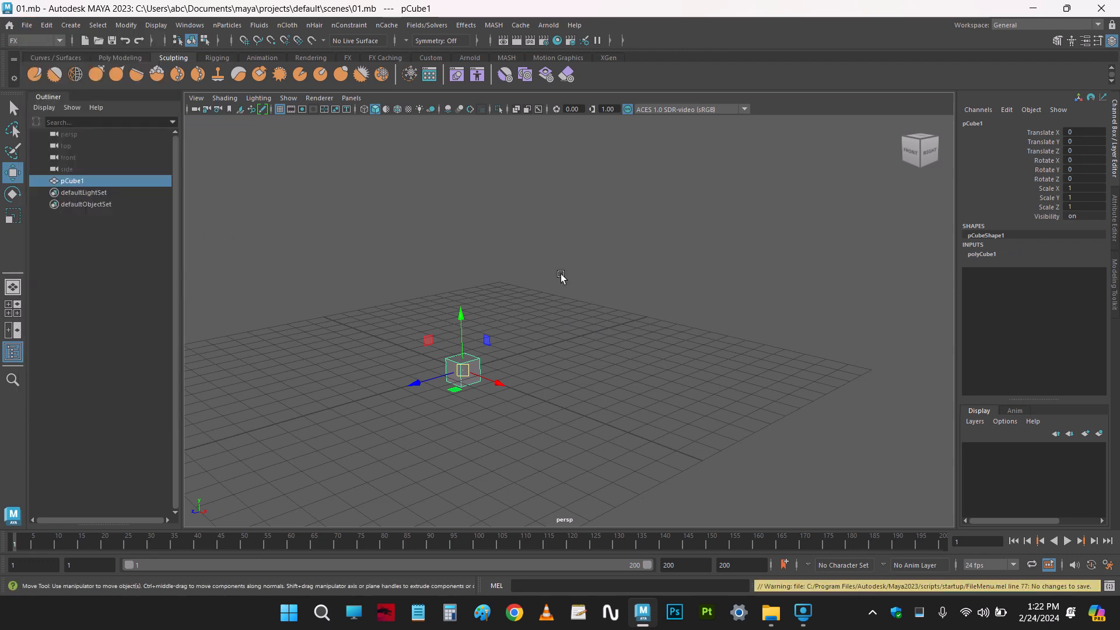
Save the scene as 01 in Maya Binary format in the scenes folder of Basic_Project
{"action": "key", "text": "ctrl+shift+s"}
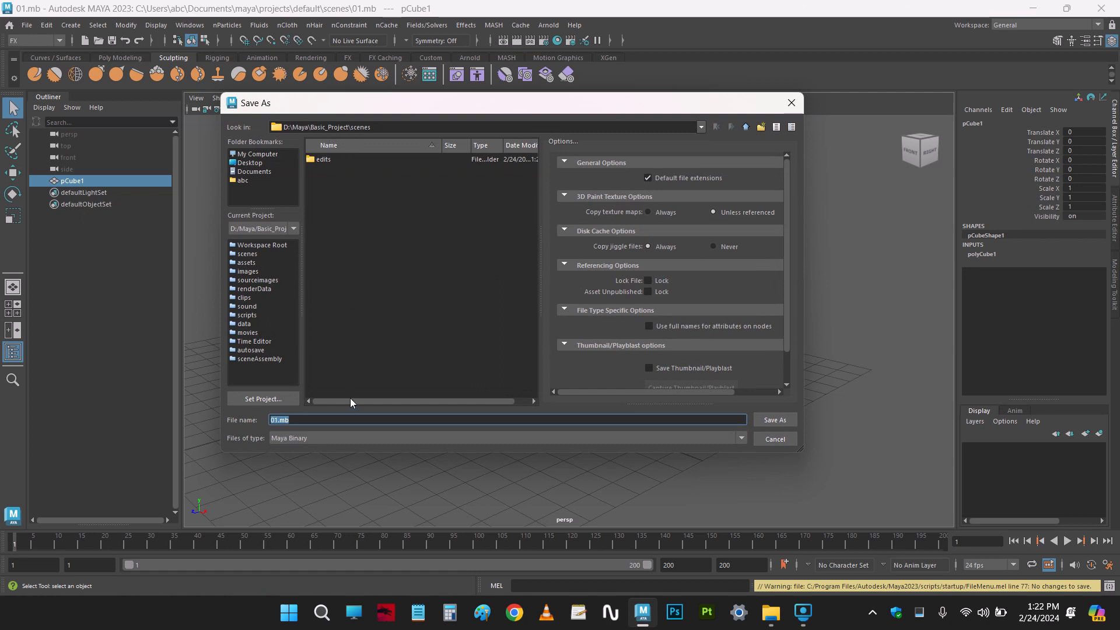
{"action": "type", "text": "01"}
{"action": "left_click", "coordinate": [763, 420]}
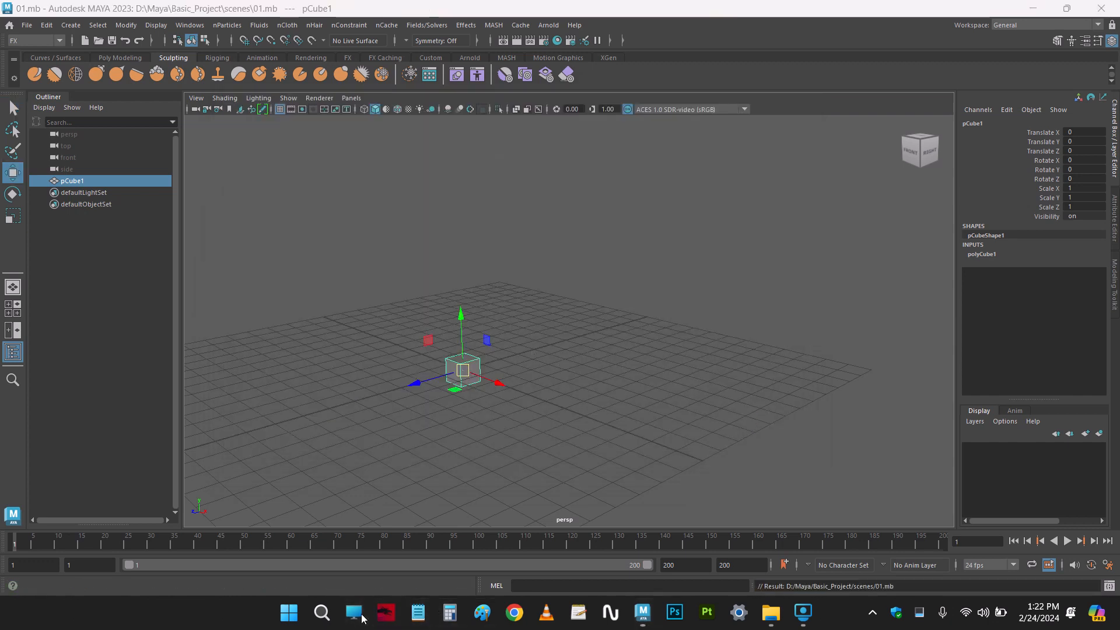
Browse in File Explorer to D:\Maya\Basic_Project\scenes to check for the saved scene file
{"action": "left_click", "coordinate": [771, 612]}
{"action": "double_click", "coordinate": [439, 247]}
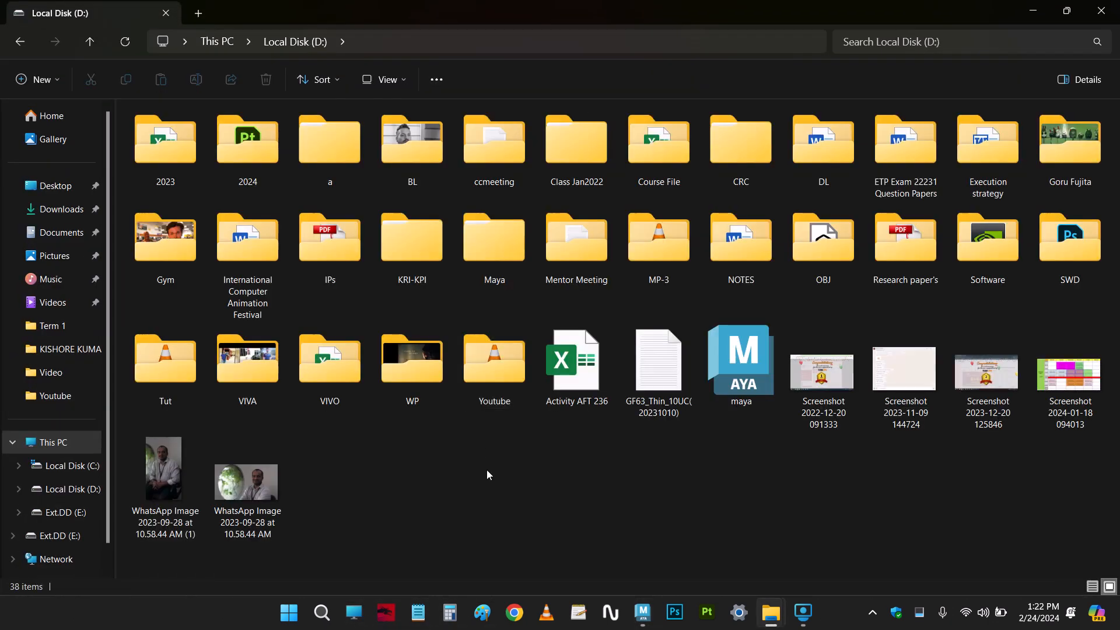
{"action": "left_click", "coordinate": [334, 374]}
{"action": "key", "text": "m"}
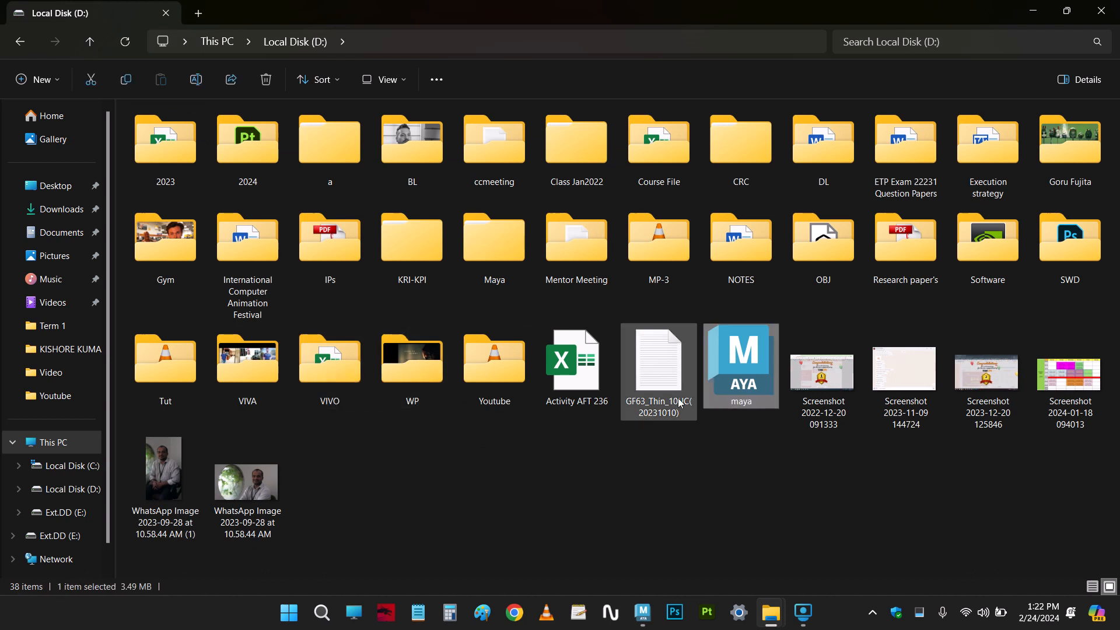
{"action": "left_click", "coordinate": [456, 429]}
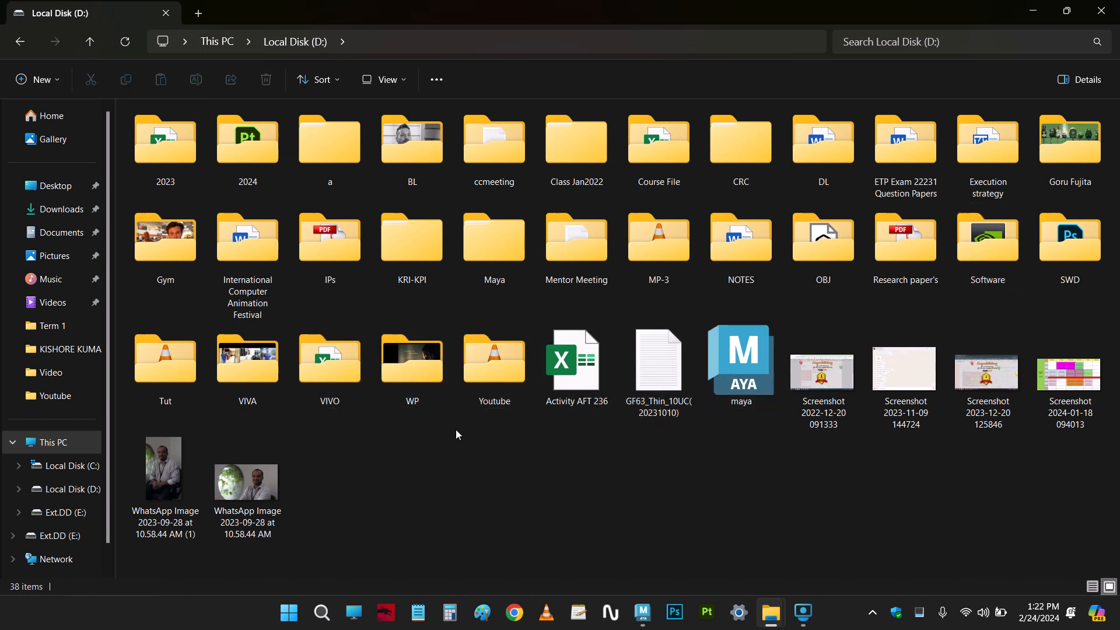
{"action": "key", "text": "m"}
{"action": "double_click", "coordinate": [473, 247]}
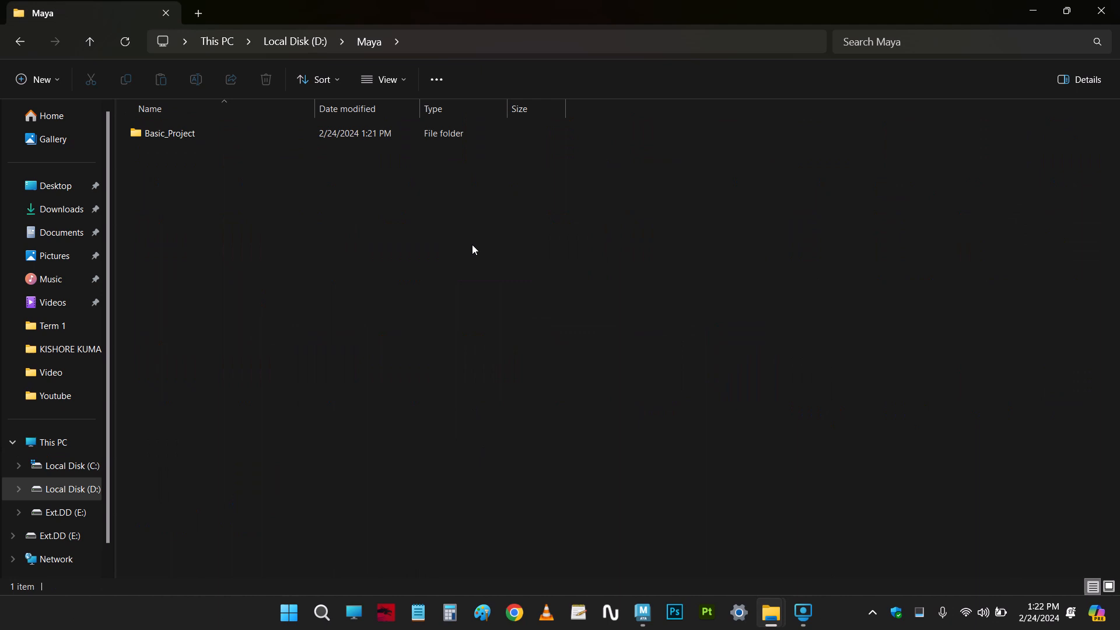
{"action": "double_click", "coordinate": [193, 133]}
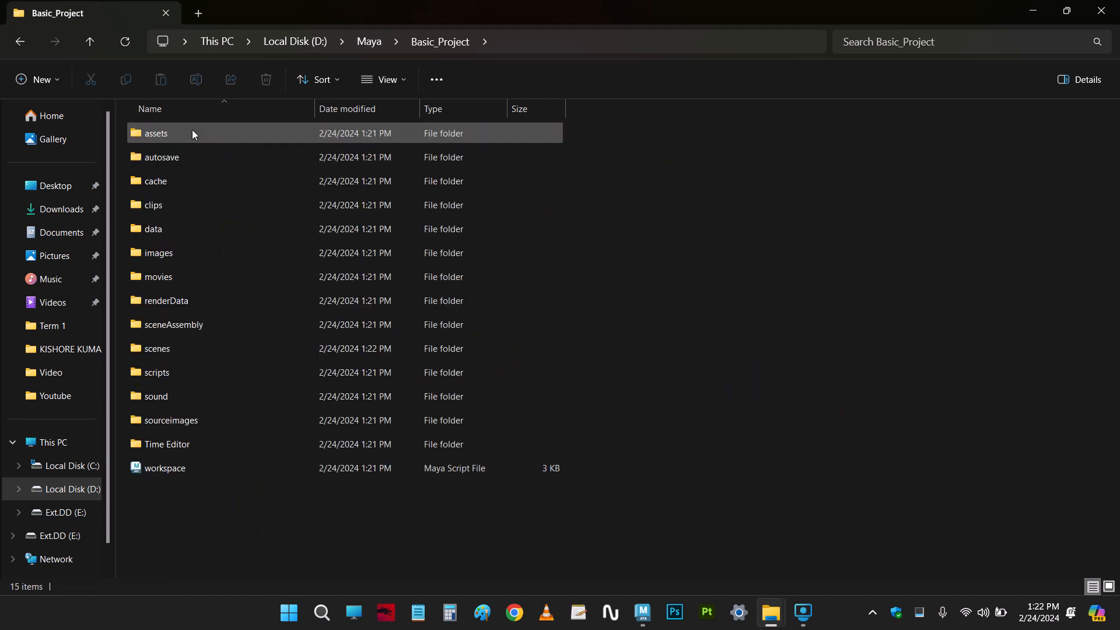
{"action": "double_click", "coordinate": [178, 352]}
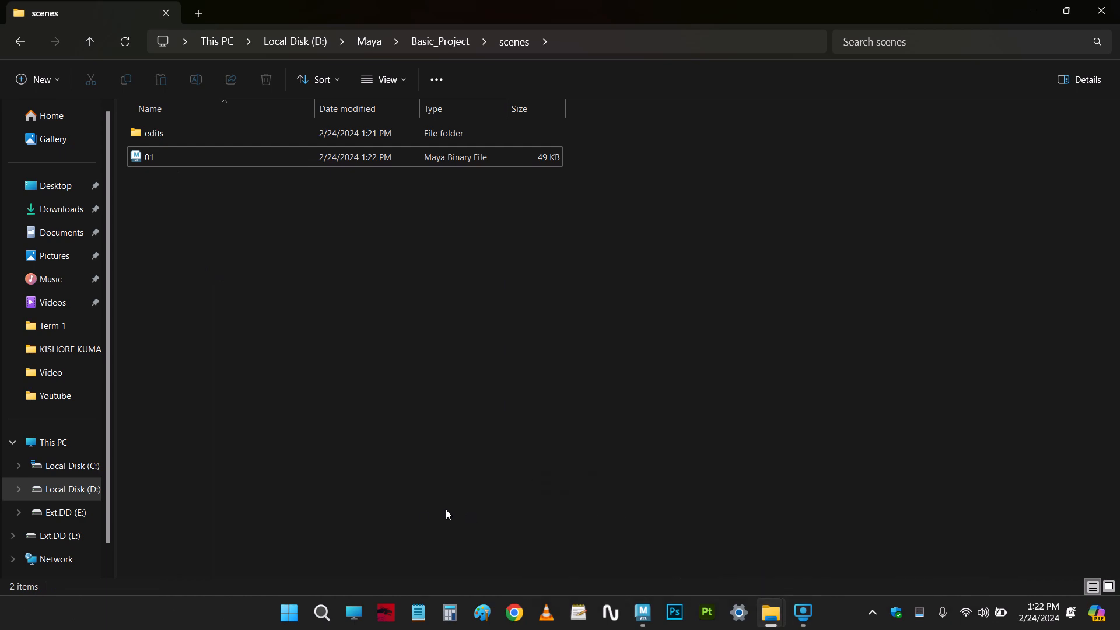
Return to Maya, deselect the cube and start a new empty scene
{"action": "left_click", "coordinate": [642, 613]}
{"action": "left_click", "coordinate": [375, 318]}
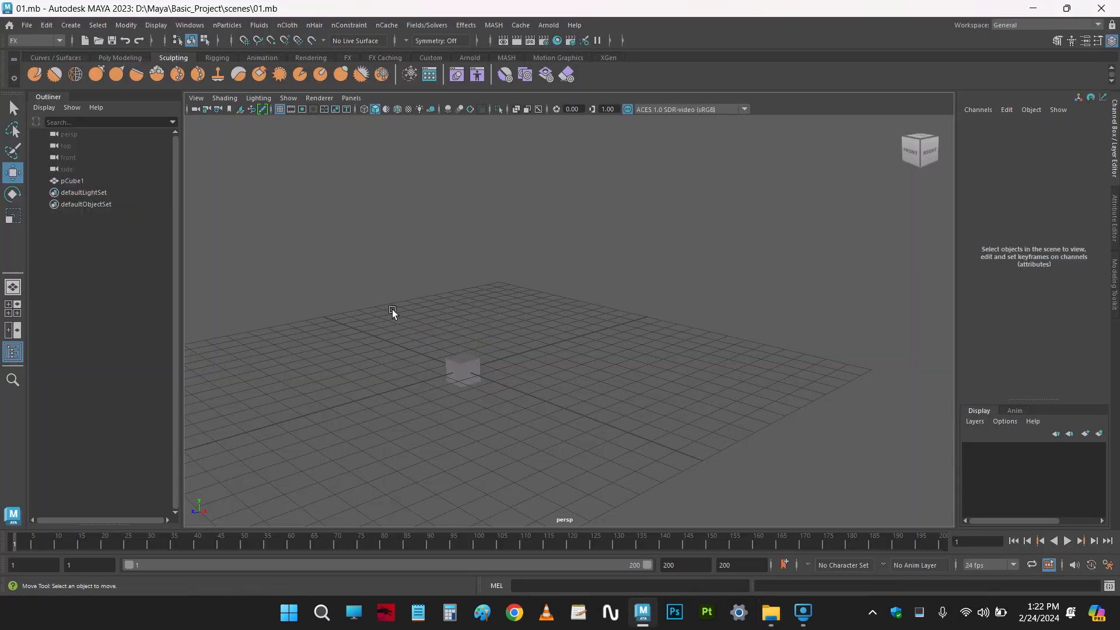
{"action": "left_click", "coordinate": [26, 25]}
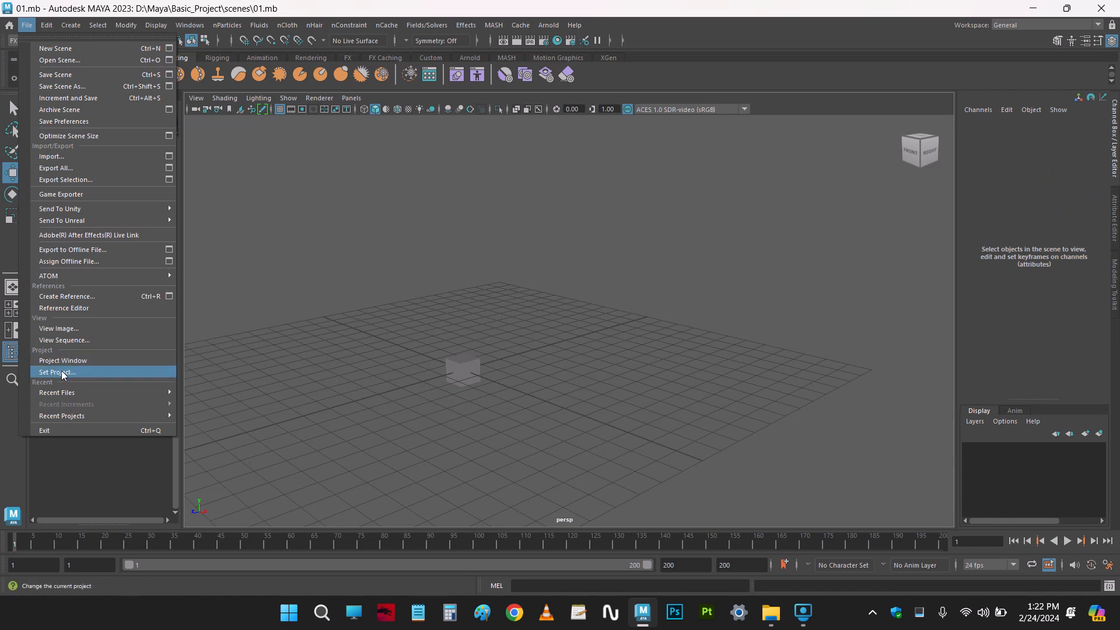
{"action": "left_click", "coordinate": [370, 316]}
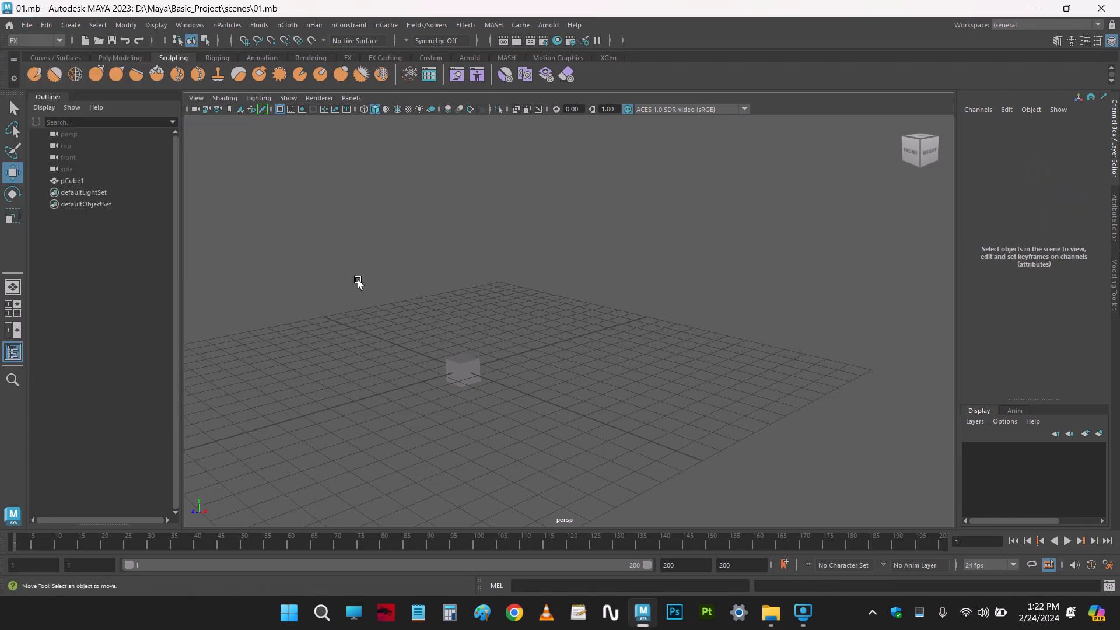
{"action": "left_click_drag", "start_coordinate": [336, 280], "coordinate": [621, 422]}
{"action": "left_click", "coordinate": [321, 238]}
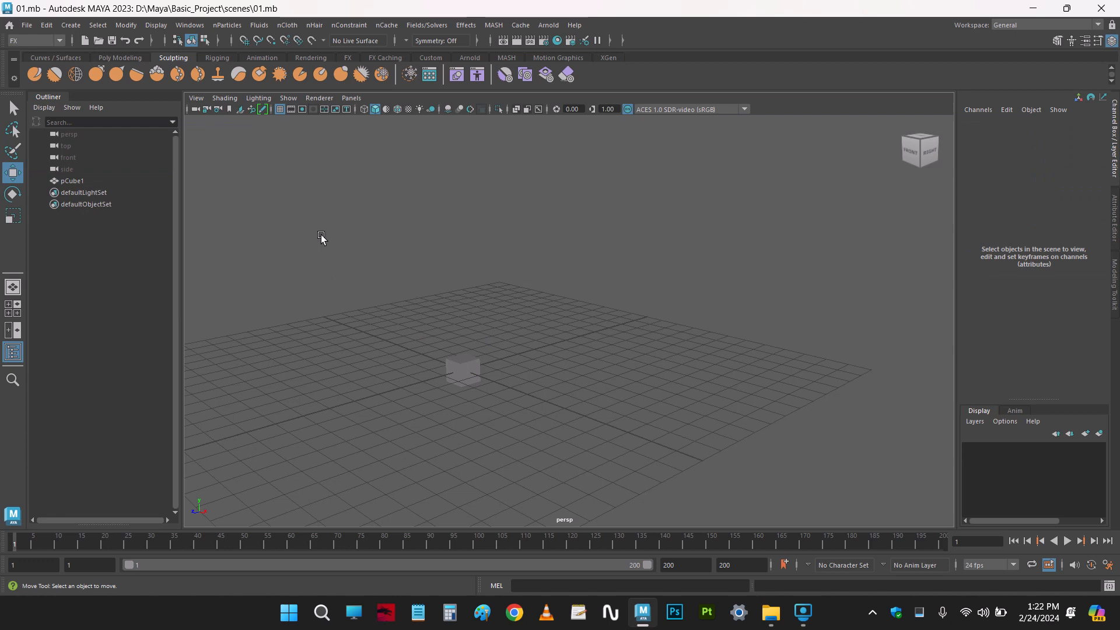
{"action": "left_click", "coordinate": [85, 40]}
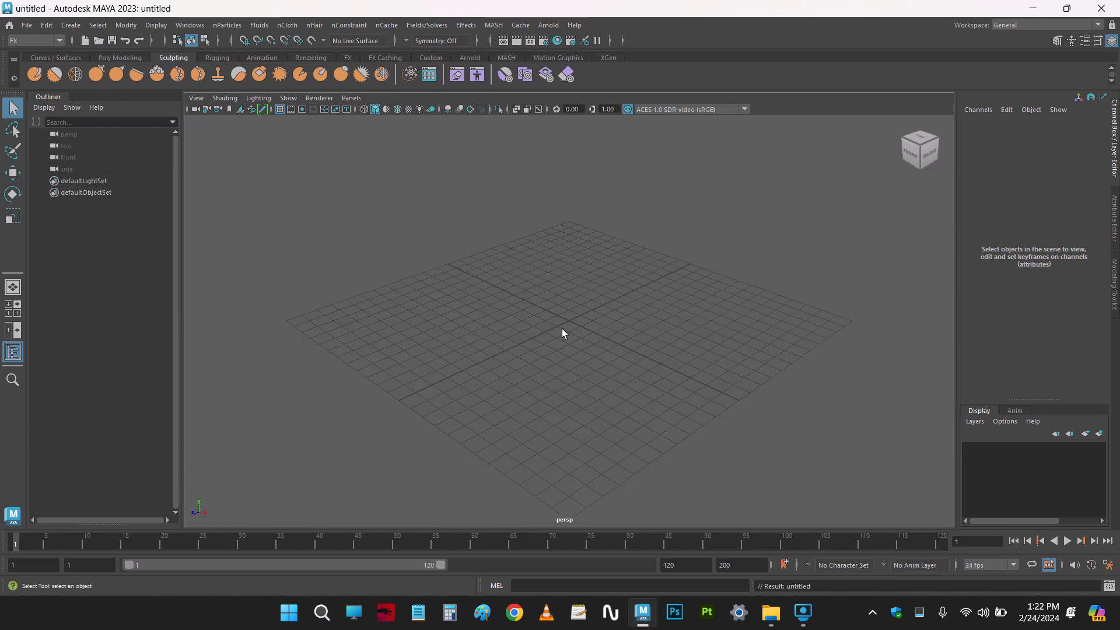
Copy the Maya folder from the D: drive to the external drive Ext.DD (E:) in File Explorer
{"action": "left_click", "coordinate": [355, 612]}
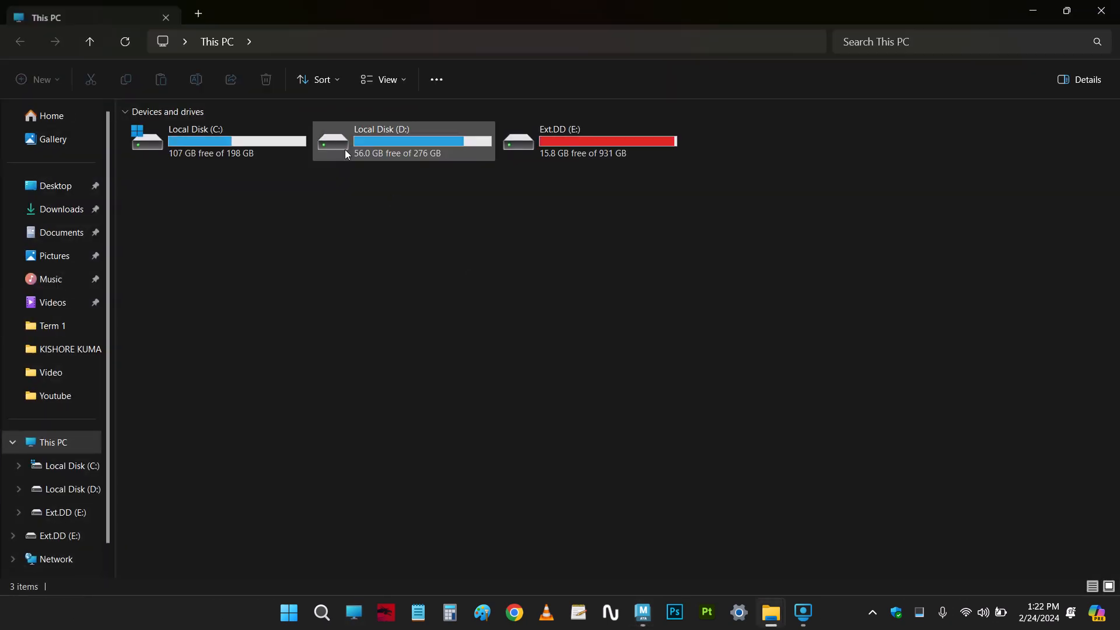
{"action": "double_click", "coordinate": [347, 154]}
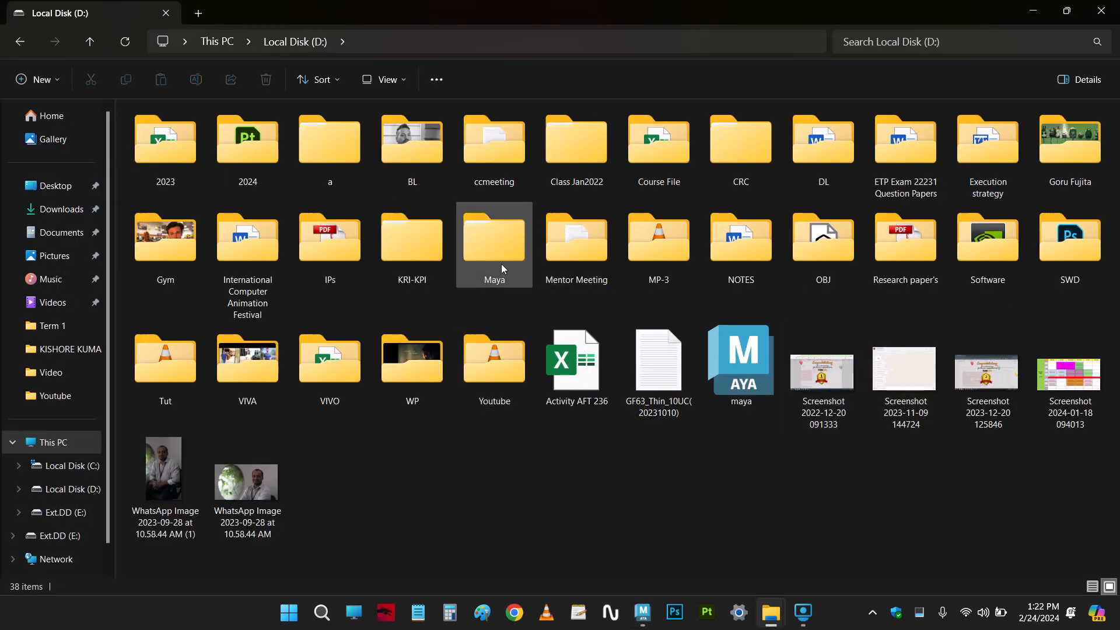
{"action": "right_click", "coordinate": [481, 259]}
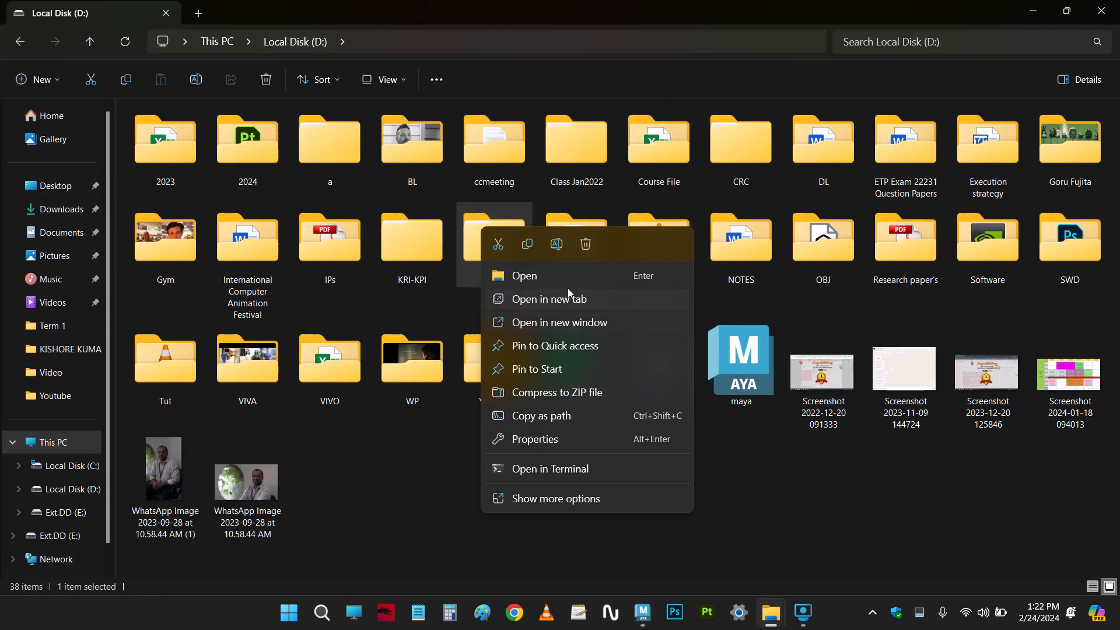
{"action": "left_click", "coordinate": [527, 245]}
{"action": "left_click", "coordinate": [18, 44]}
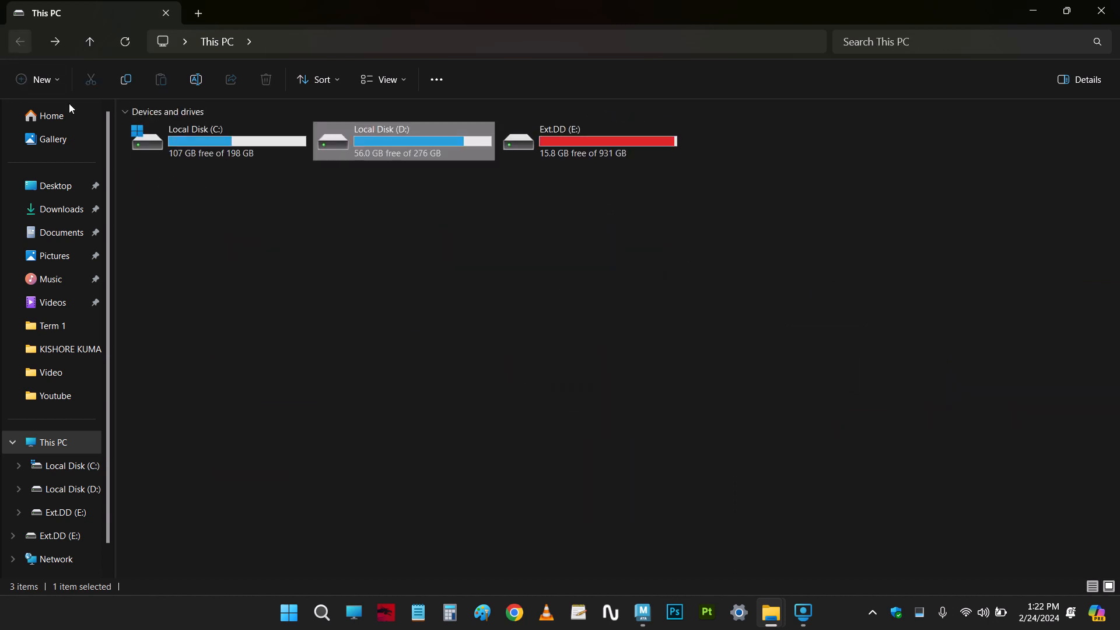
{"action": "double_click", "coordinate": [543, 152]}
{"action": "right_click", "coordinate": [418, 496]}
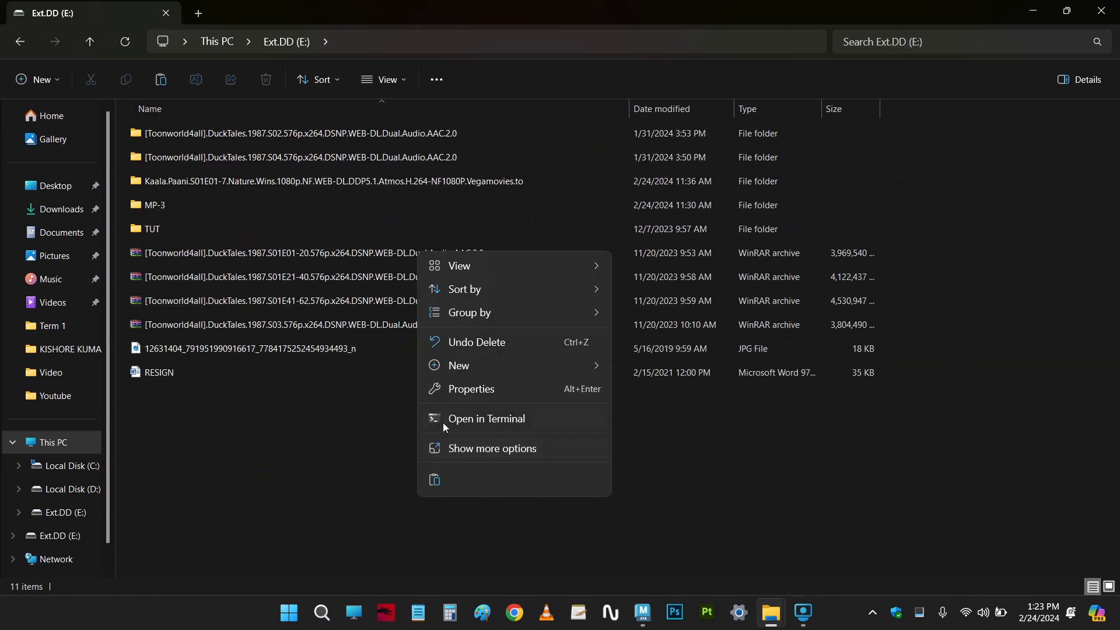
{"action": "left_click", "coordinate": [434, 479]}
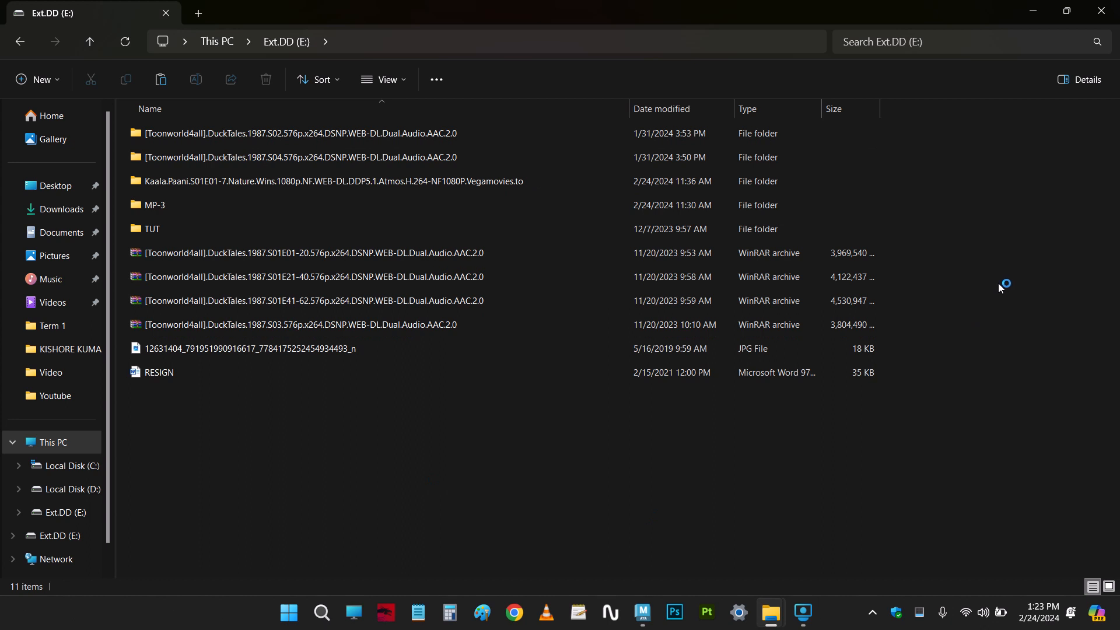
{"action": "right_click", "coordinate": [620, 481]}
{"action": "left_click", "coordinate": [195, 394]}
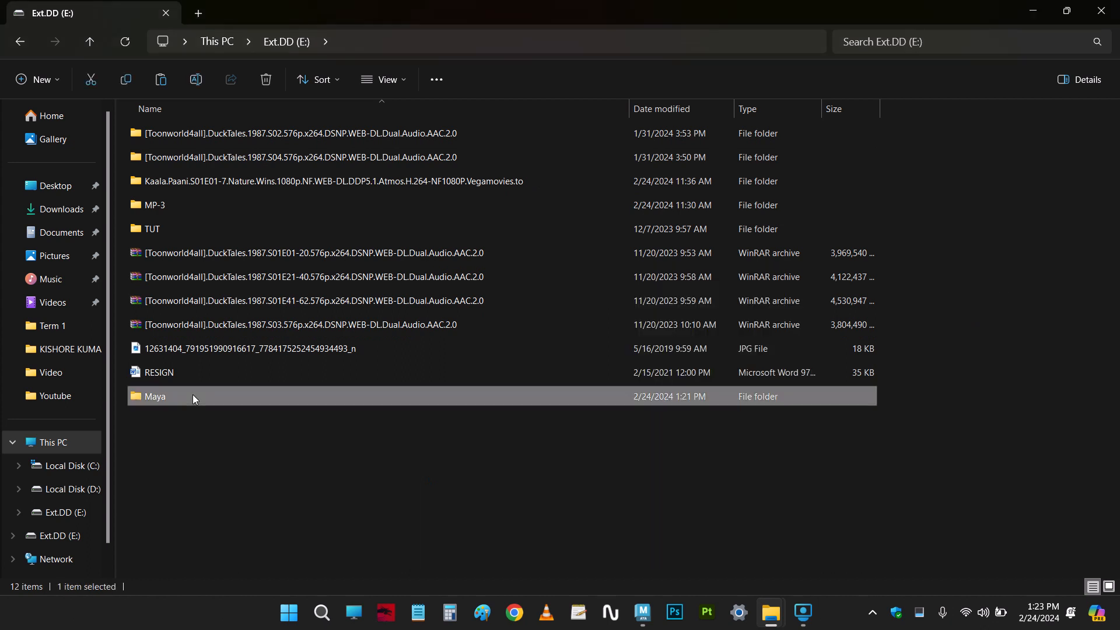
Look inside the copied Maya folder on the E: drive and return to the drive's file list
{"action": "double_click", "coordinate": [193, 395]}
{"action": "double_click", "coordinate": [188, 139]}
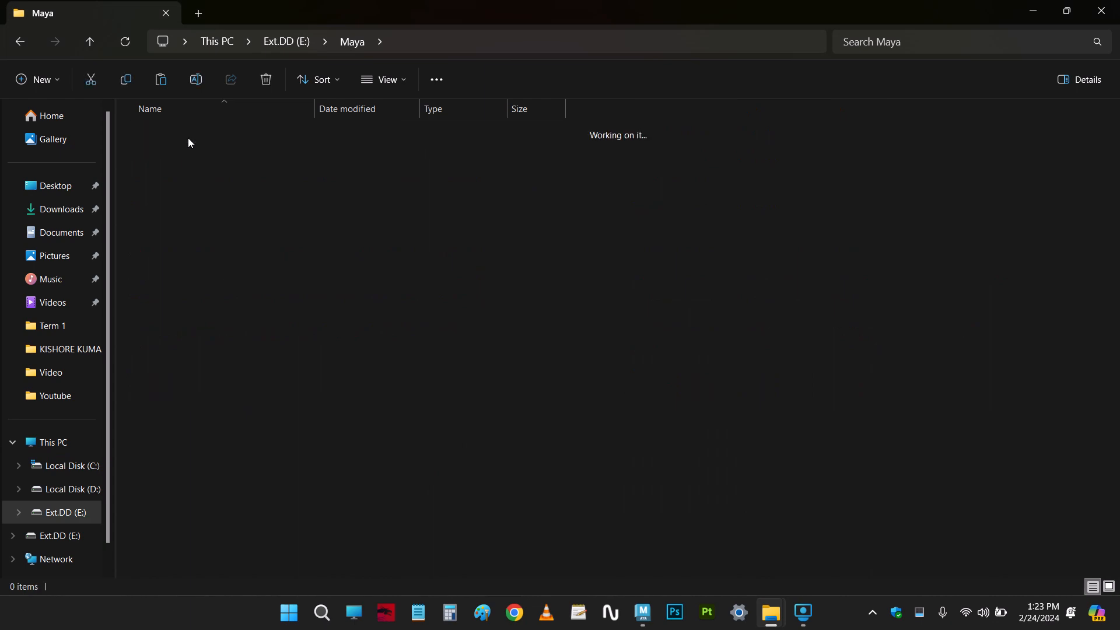
{"action": "left_click", "coordinate": [20, 41]}
{"action": "left_click", "coordinate": [20, 42]}
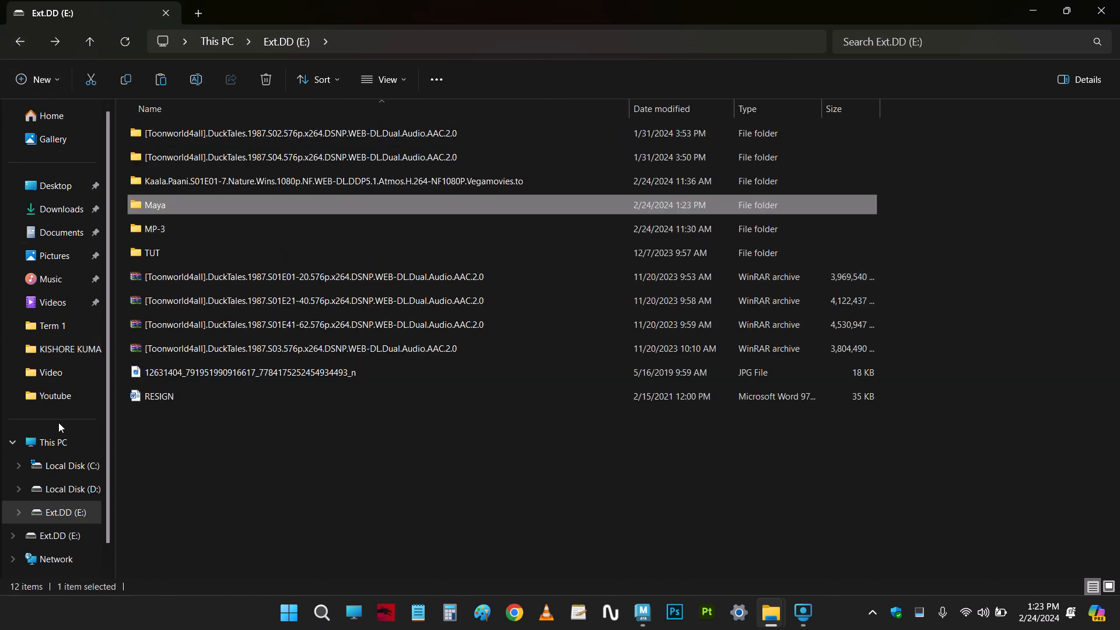
Look inside the original Maya folder on the D: drive, return to the drive's contents and delete that folder
{"action": "left_click", "coordinate": [50, 442]}
{"action": "double_click", "coordinate": [418, 147]}
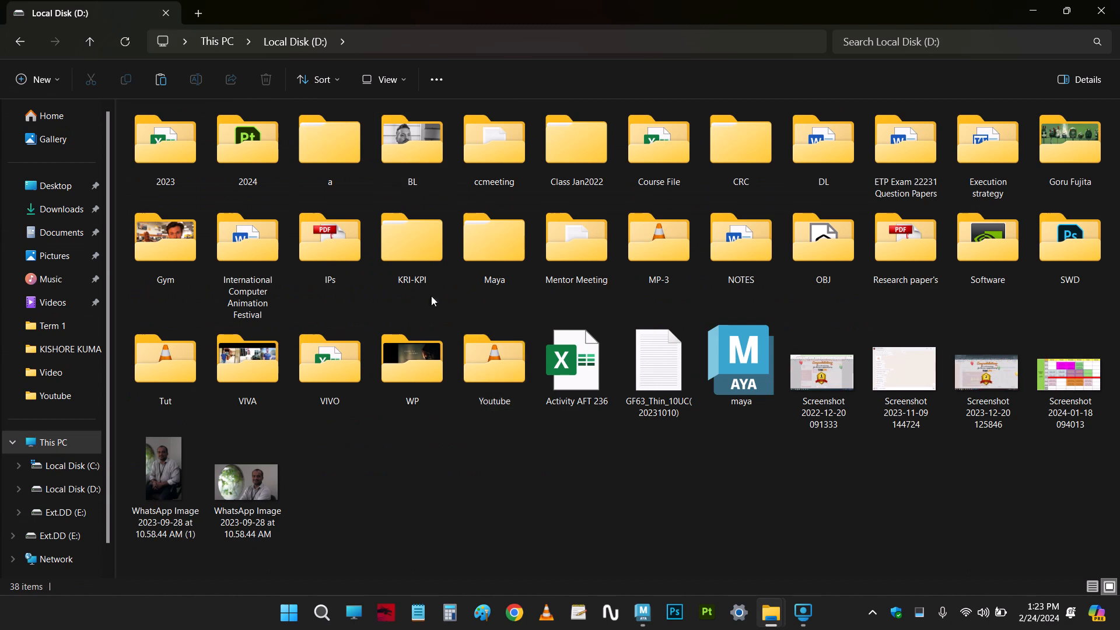
{"action": "double_click", "coordinate": [498, 251]}
{"action": "left_click", "coordinate": [19, 42]}
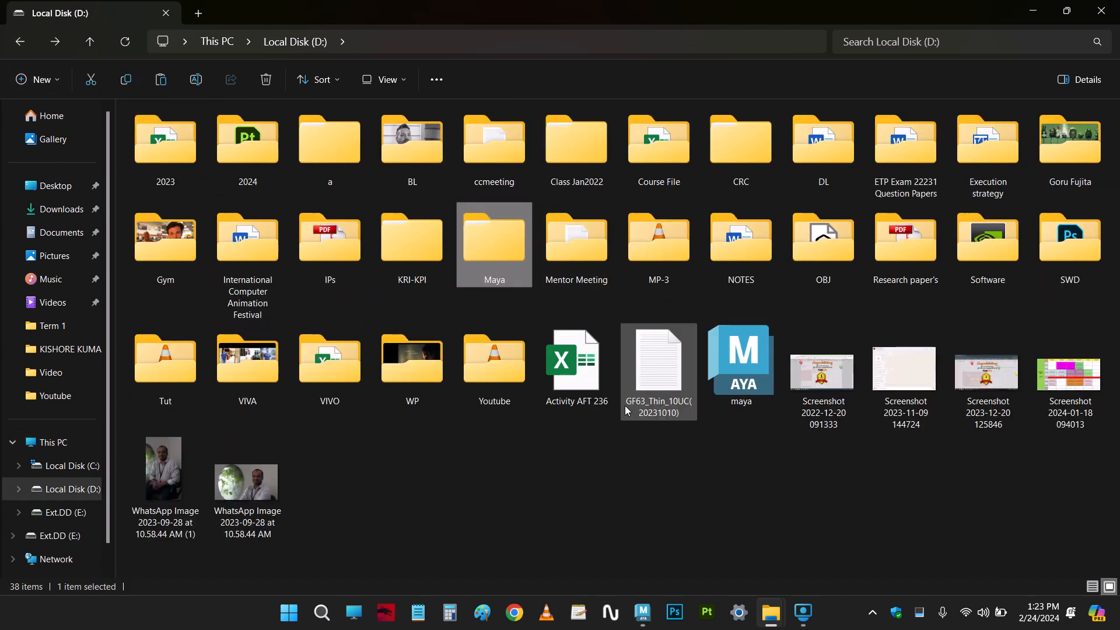
{"action": "left_click", "coordinate": [625, 405]}
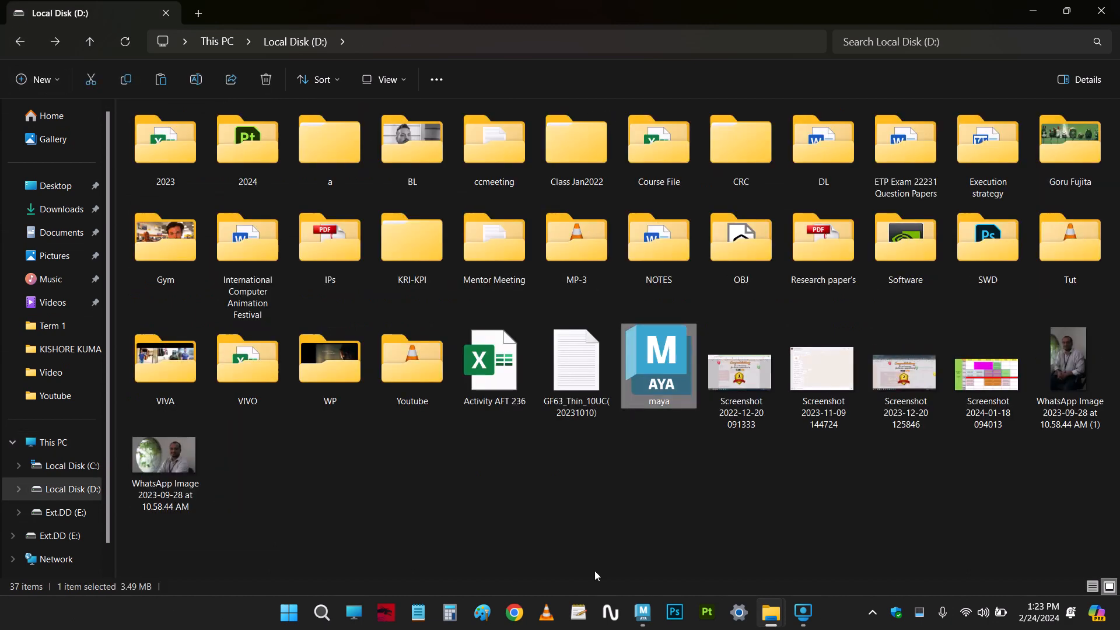
Switch to Maya, browse the D: drive for the project in the Open Scene dialog and cancel without opening a file
{"action": "left_click", "coordinate": [642, 613]}
{"action": "left_click", "coordinate": [24, 26]}
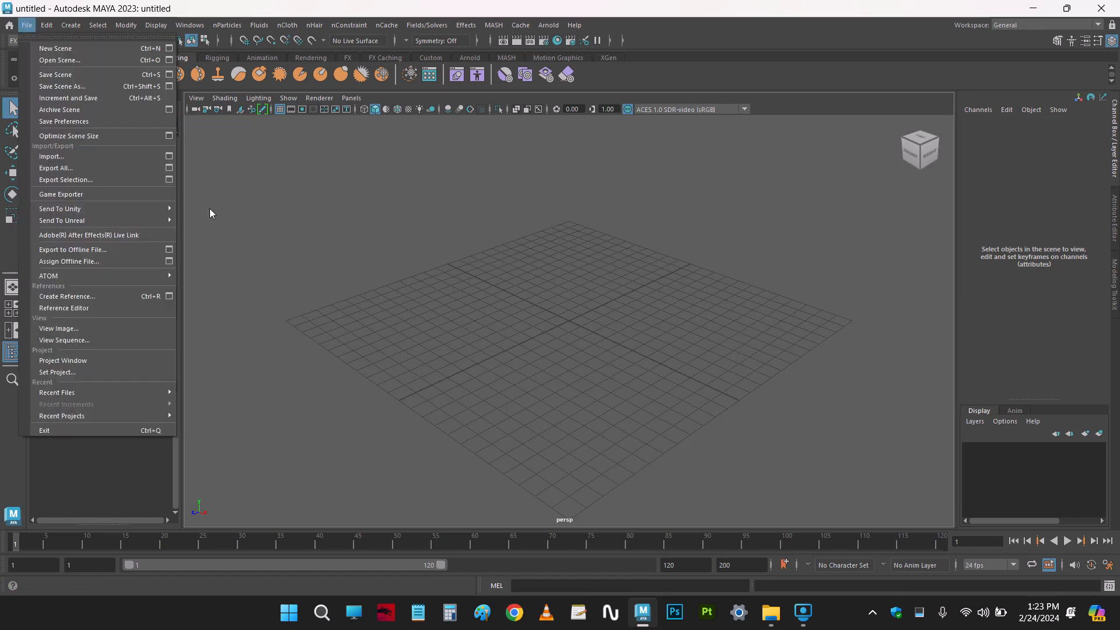
{"action": "left_click", "coordinate": [68, 63]}
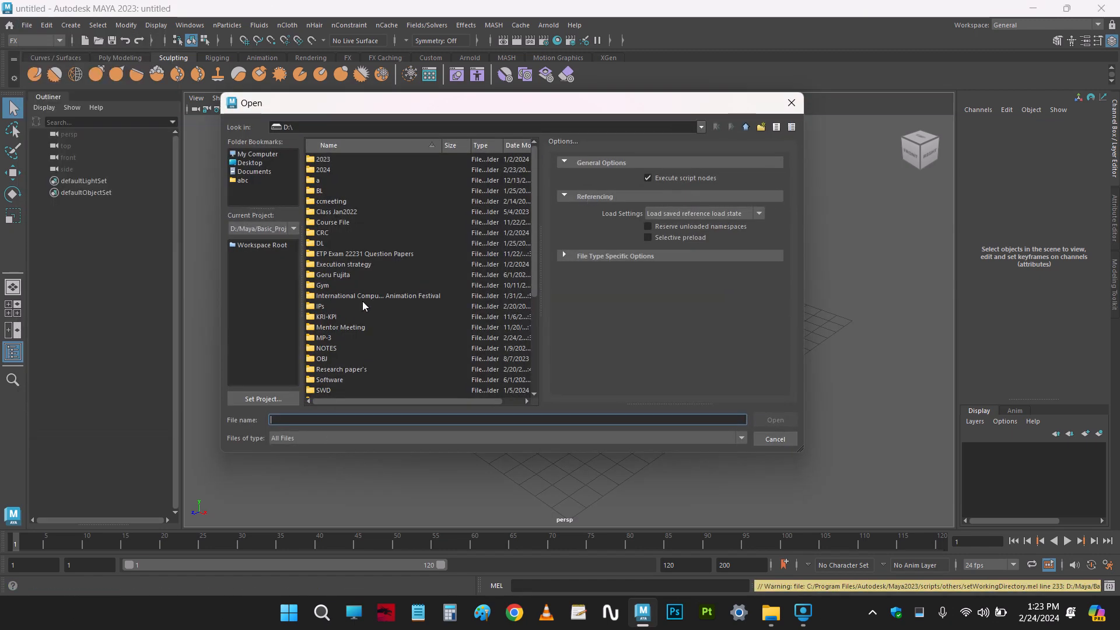
{"action": "left_click_drag", "start_coordinate": [459, 106], "coordinate": [463, 79]}
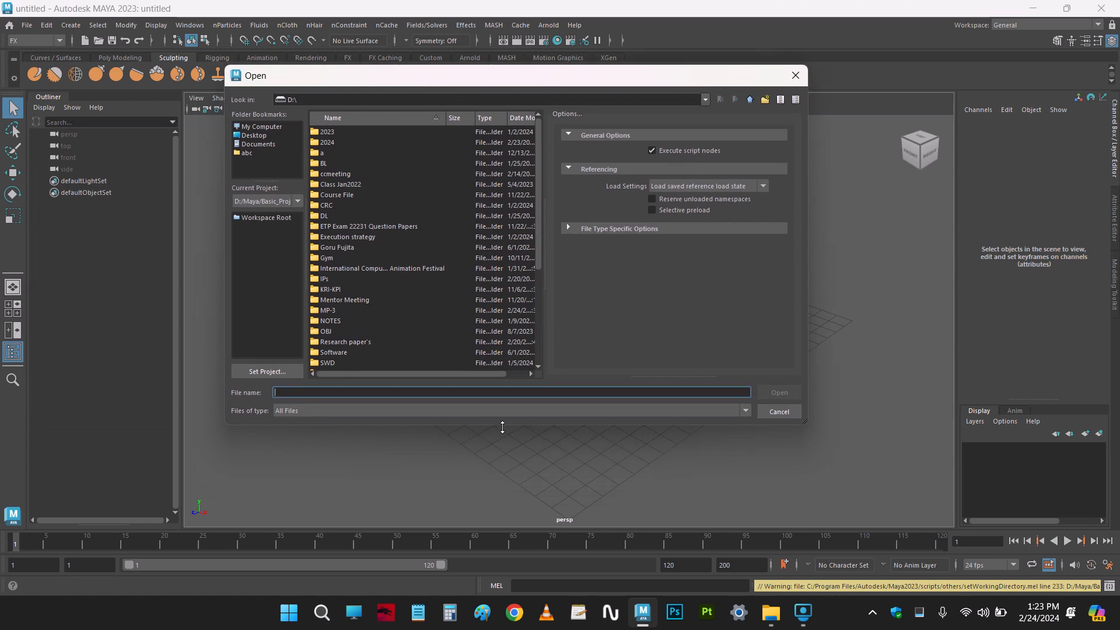
{"action": "scroll", "coordinate": [347, 295], "scroll_direction": "down", "scroll_amount": 5}
{"action": "scroll", "coordinate": [347, 295], "scroll_direction": "up", "scroll_amount": 5}
{"action": "left_click", "coordinate": [352, 620]}
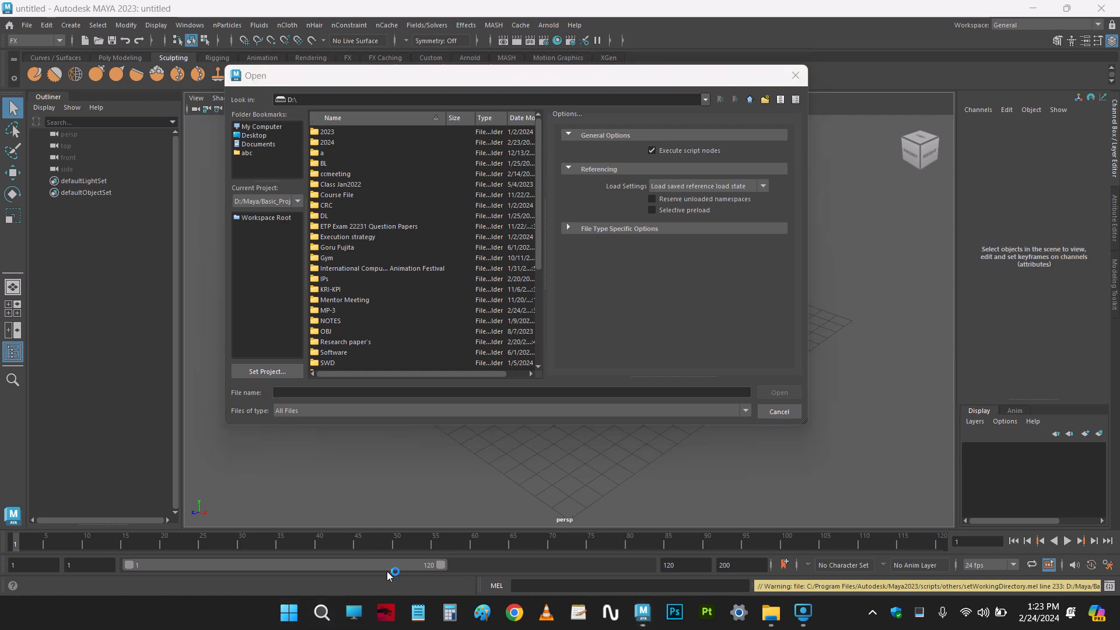
{"action": "left_click", "coordinate": [1101, 12]}
{"action": "left_click", "coordinate": [778, 412]}
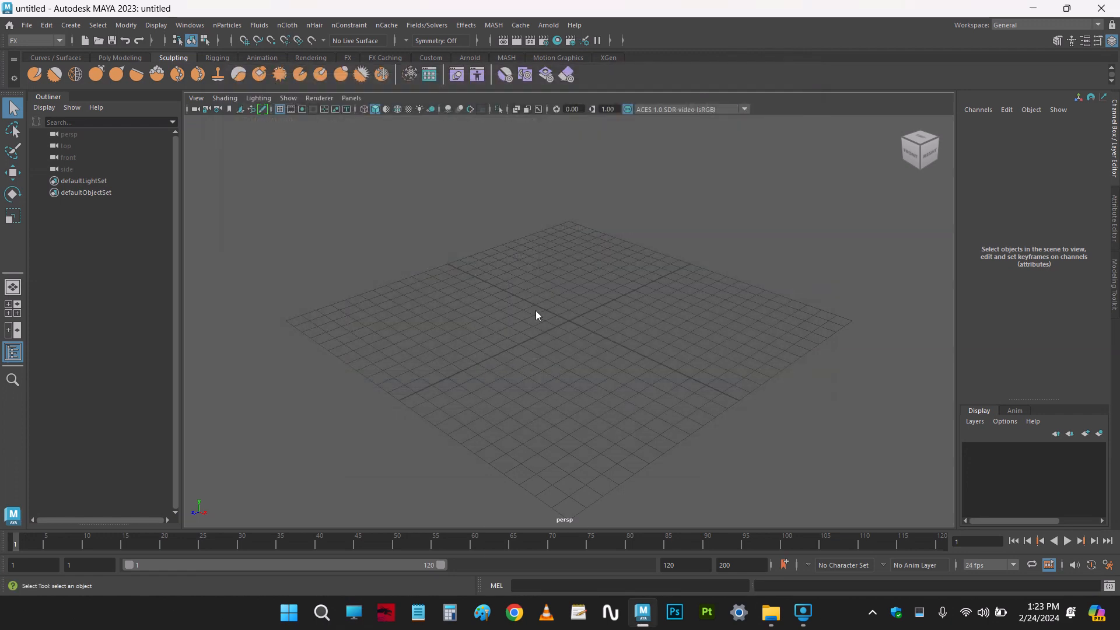
Create a polygon cube and check the folder offered for saving the scene, closing the dialog without saving
{"action": "right_click_drag", "start_coordinate": [535, 319], "coordinate": [534, 324], "text": "shift"}
{"action": "left_click", "coordinate": [27, 25]}
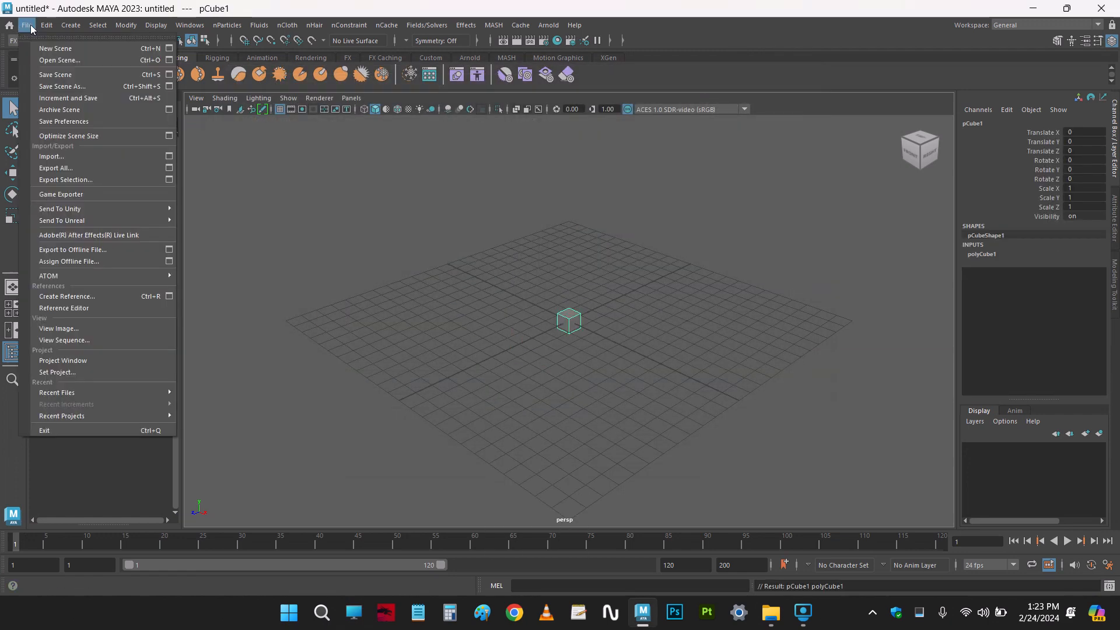
{"action": "left_click", "coordinate": [65, 77]}
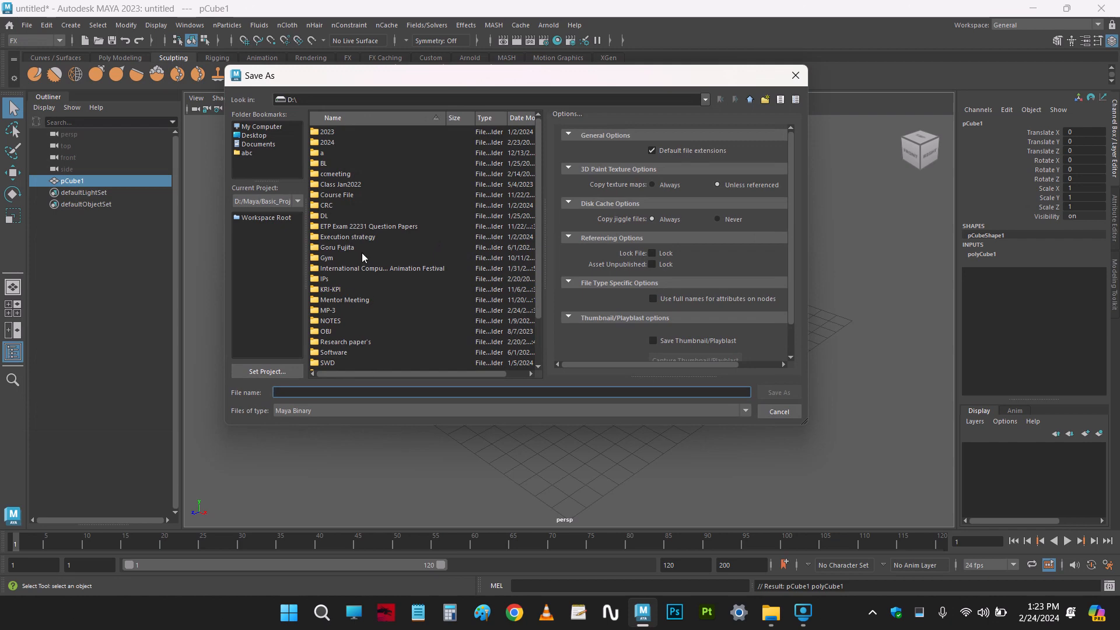
{"action": "left_click", "coordinate": [797, 76]}
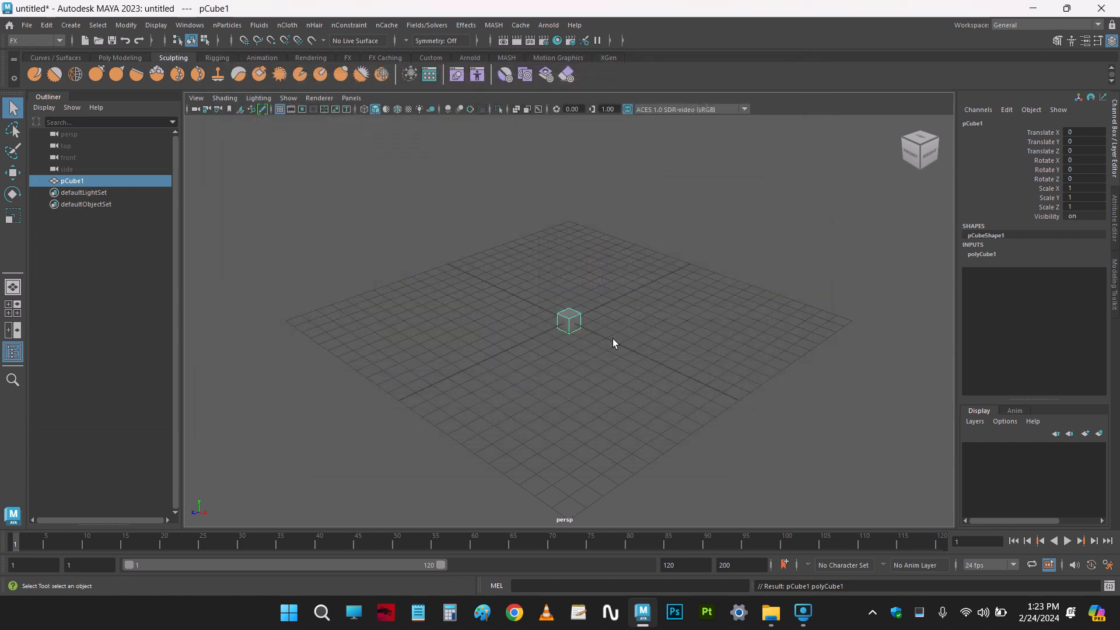
{"action": "left_click", "coordinate": [27, 25]}
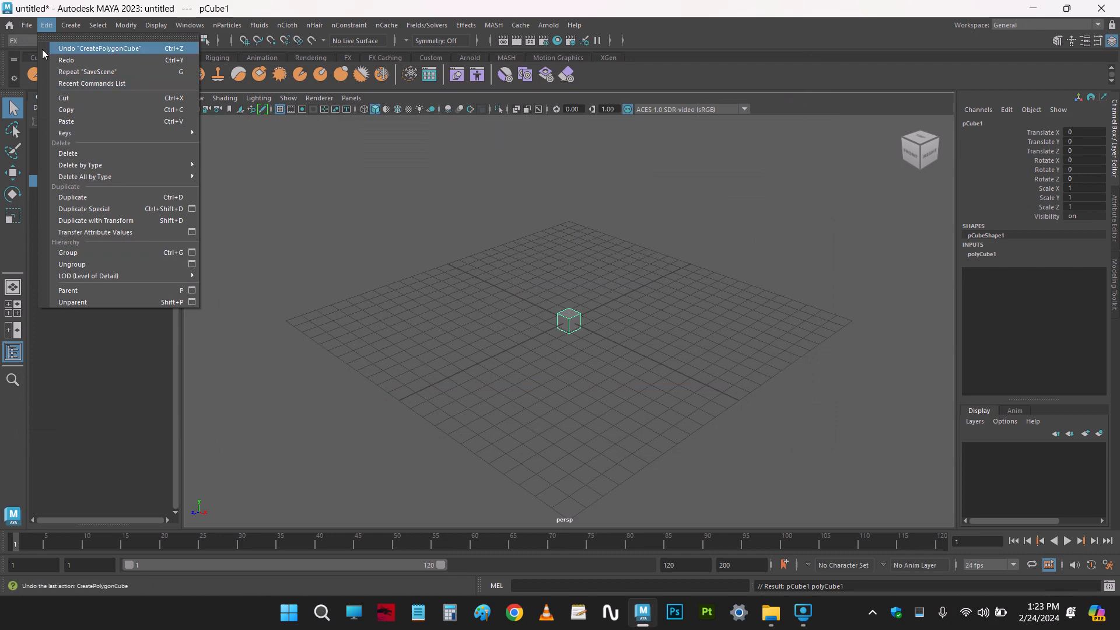
{"action": "mouse_move", "coordinate": [27, 25]}
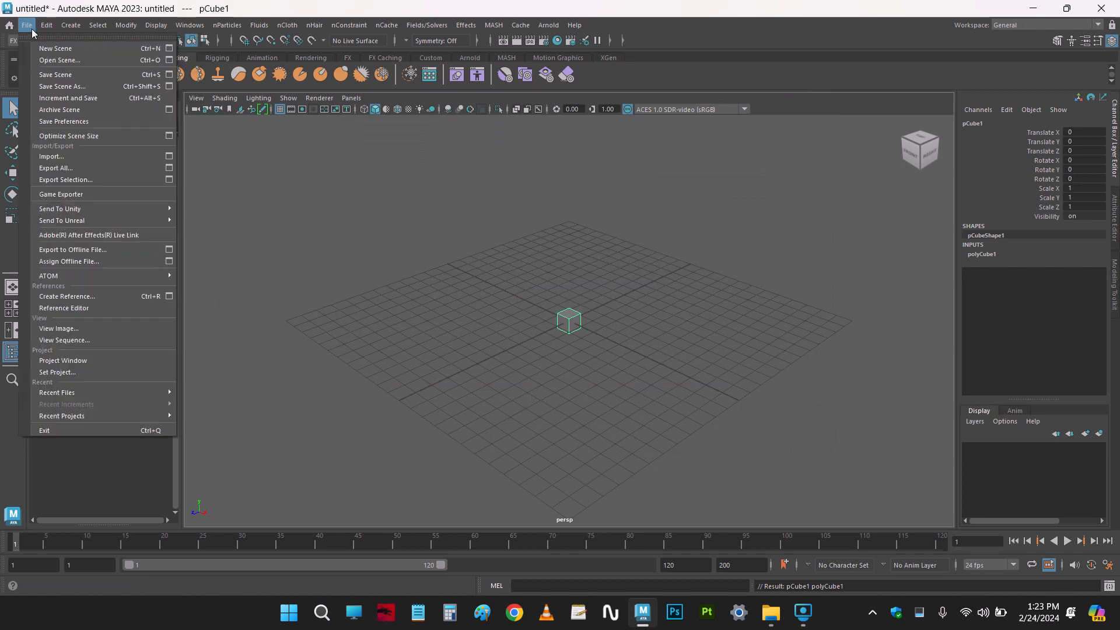
{"action": "left_click", "coordinate": [61, 374]}
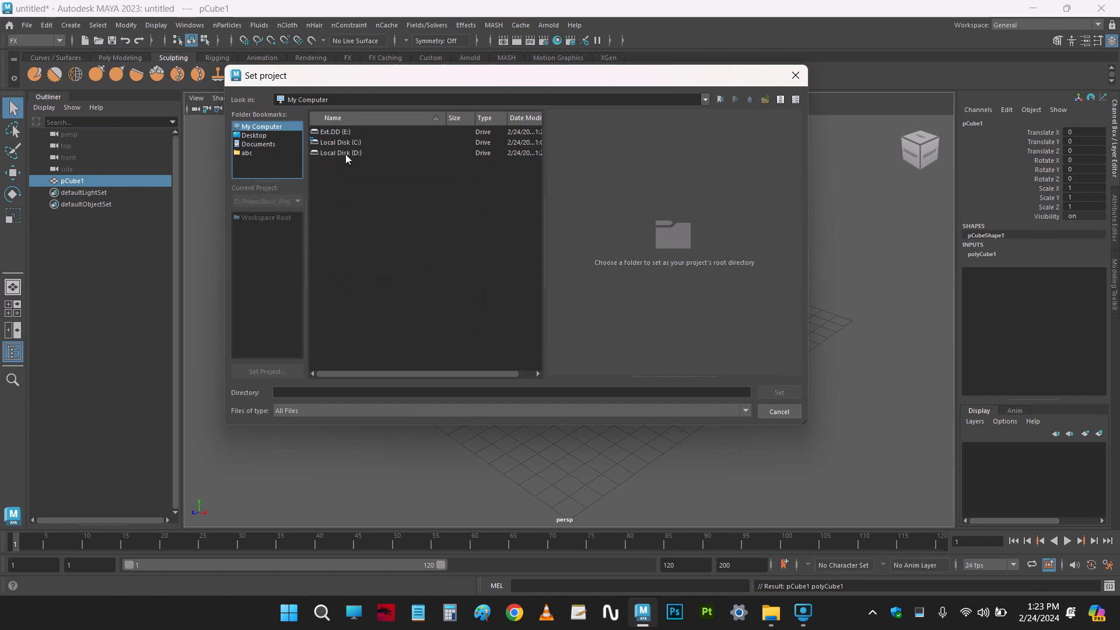
{"action": "left_click", "coordinate": [788, 411]}
Try to set the Maya folder on Ext.DD (E:) as the project and cancel the workspace definition prompt
{"action": "left_click", "coordinate": [27, 25]}
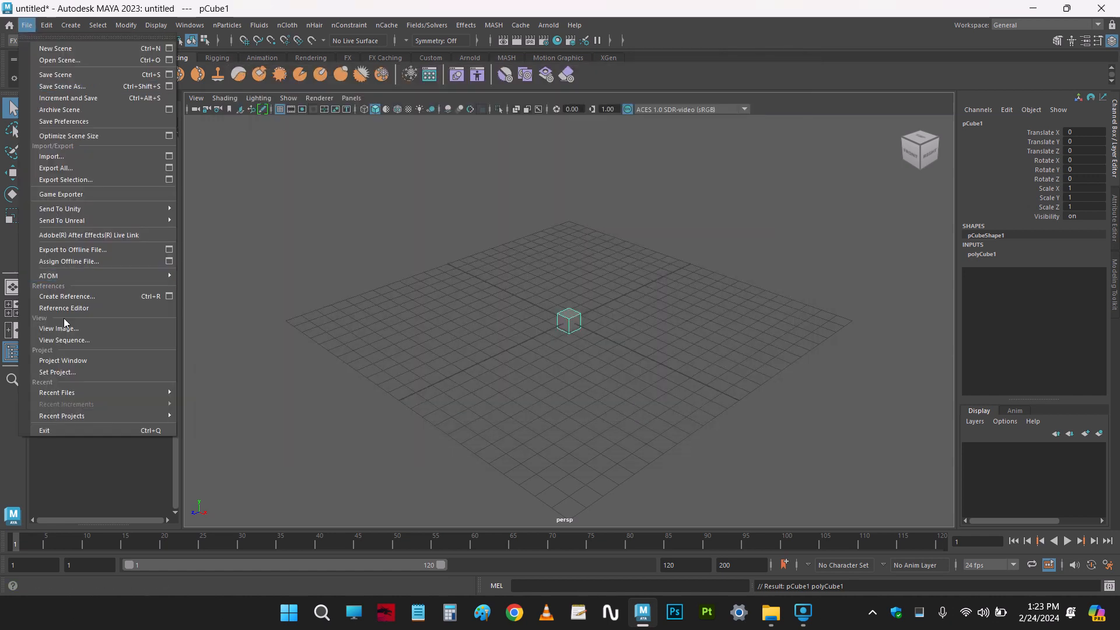
{"action": "left_click", "coordinate": [62, 372]}
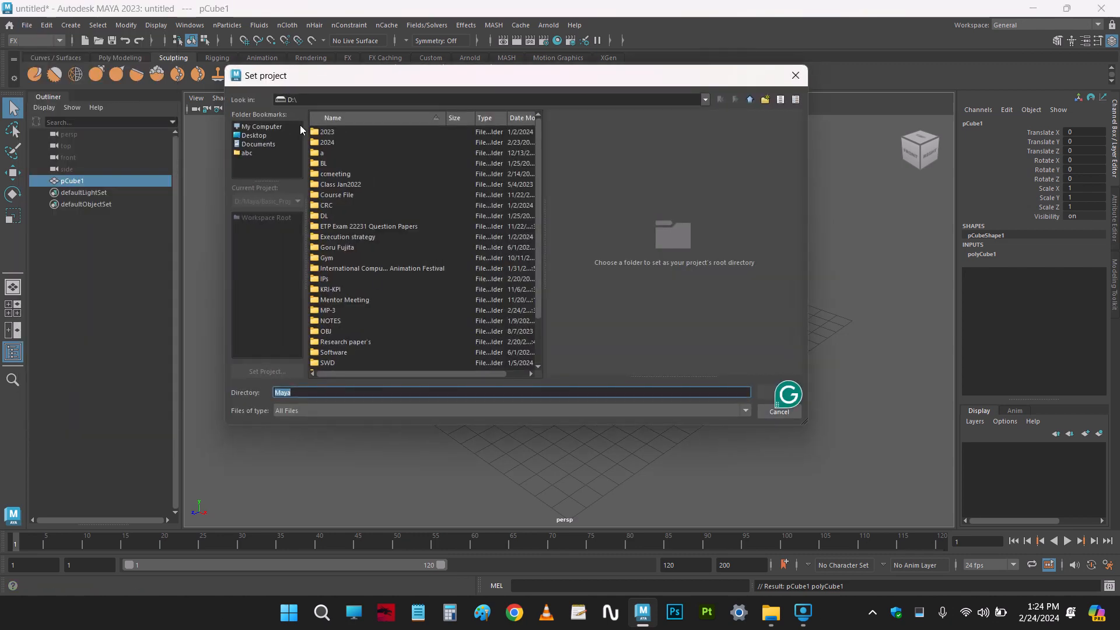
{"action": "left_click", "coordinate": [257, 126]}
{"action": "double_click", "coordinate": [346, 131]}
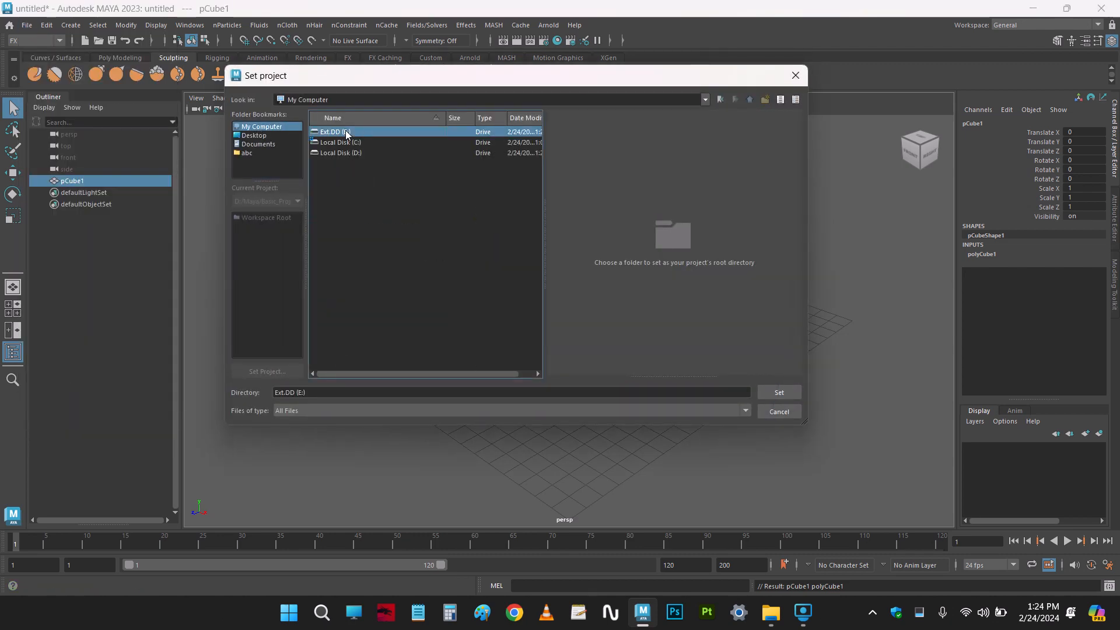
{"action": "left_click", "coordinate": [329, 164]}
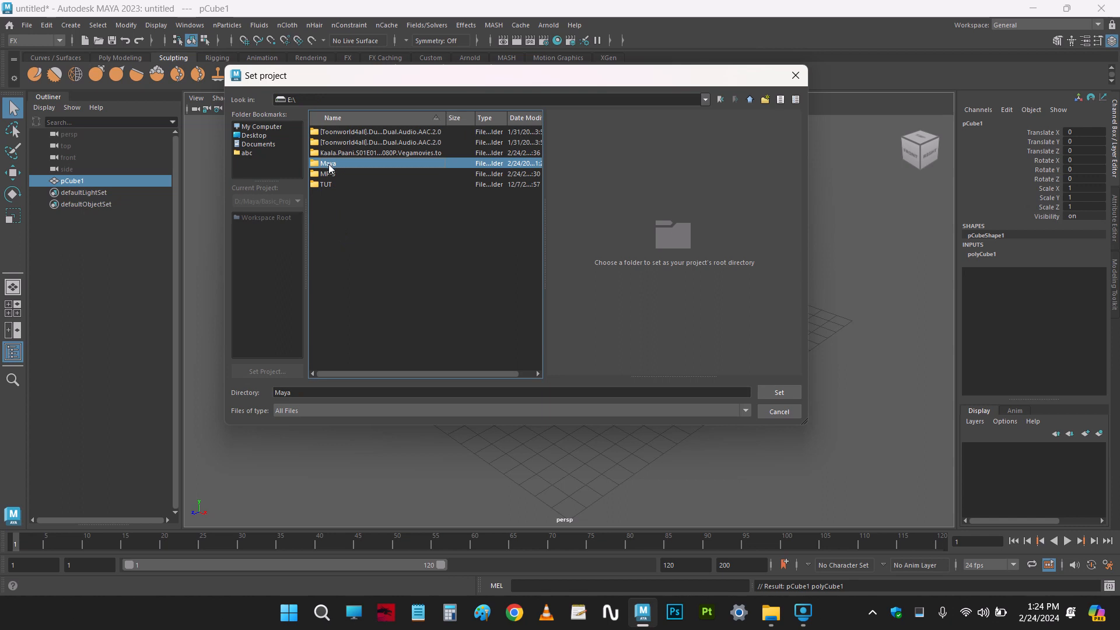
{"action": "left_click", "coordinate": [765, 393]}
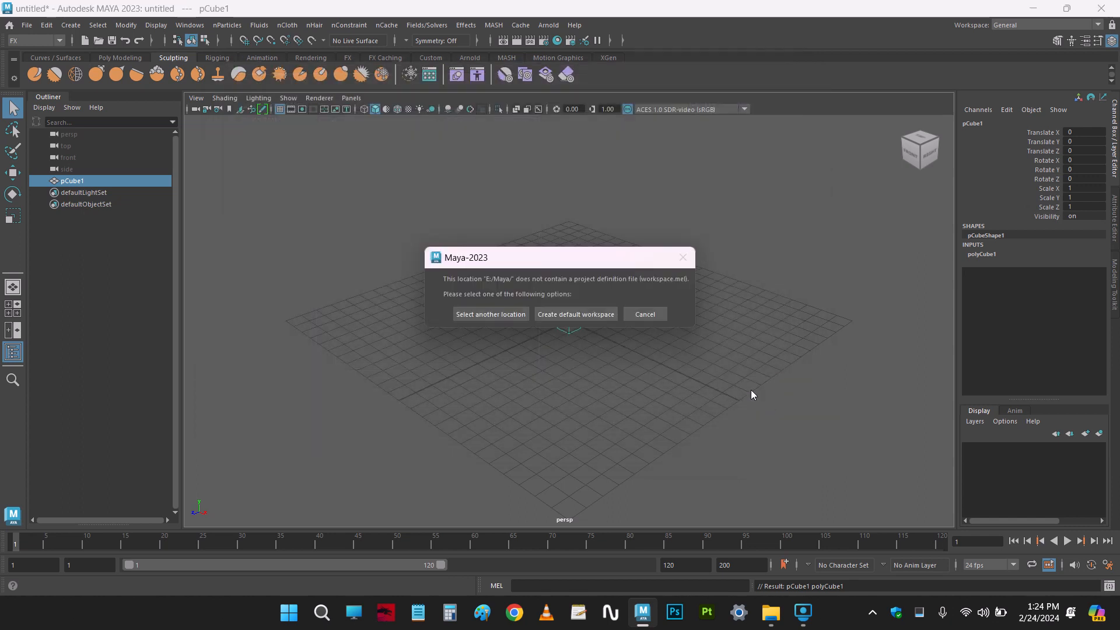
{"action": "left_click_drag", "start_coordinate": [525, 258], "coordinate": [379, 162]}
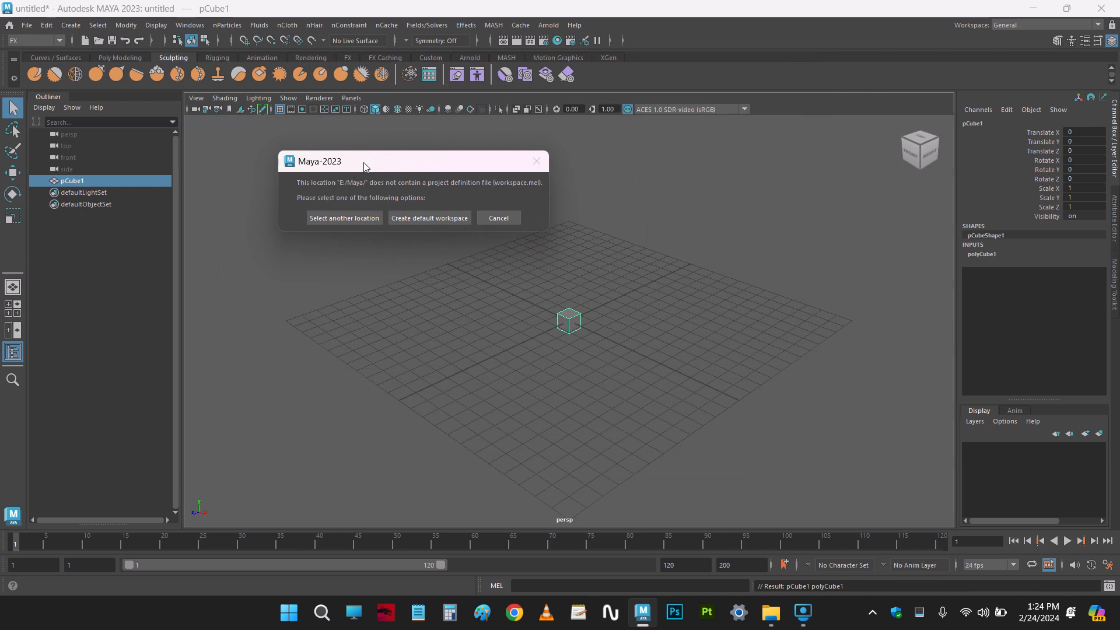
{"action": "left_click_drag", "start_coordinate": [363, 163], "coordinate": [358, 153]}
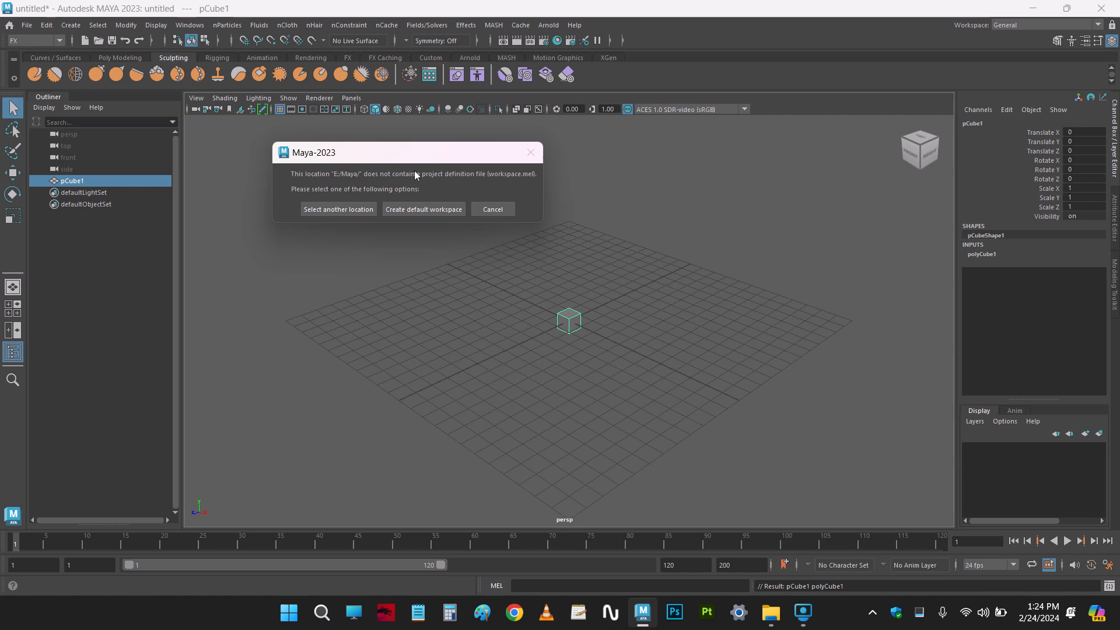
{"action": "left_click_drag", "start_coordinate": [436, 158], "coordinate": [452, 156]}
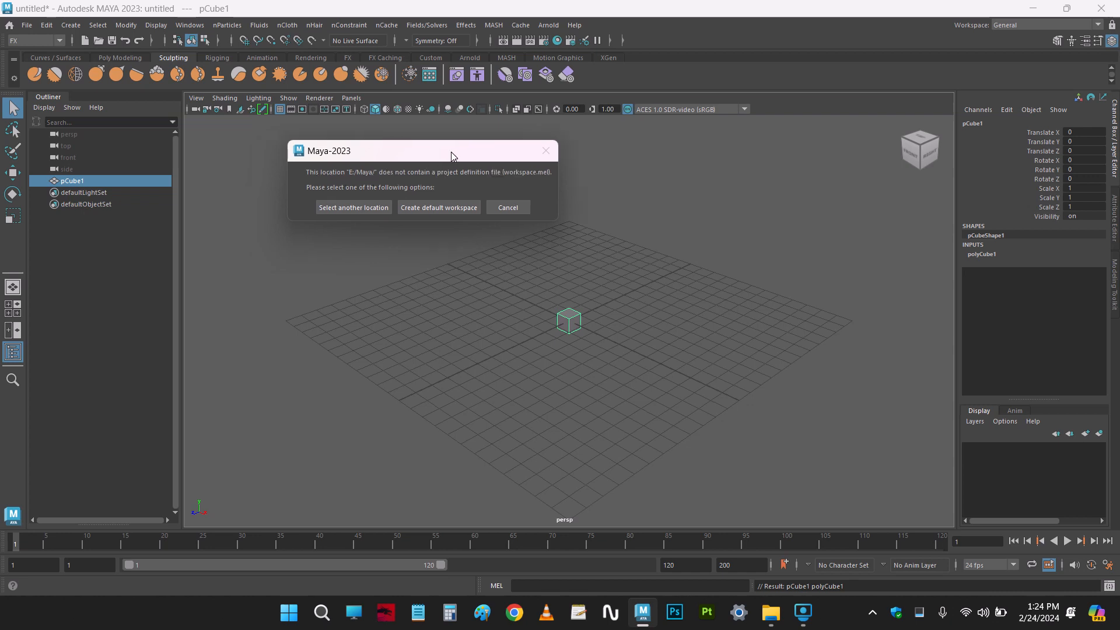
{"action": "left_click", "coordinate": [507, 209]}
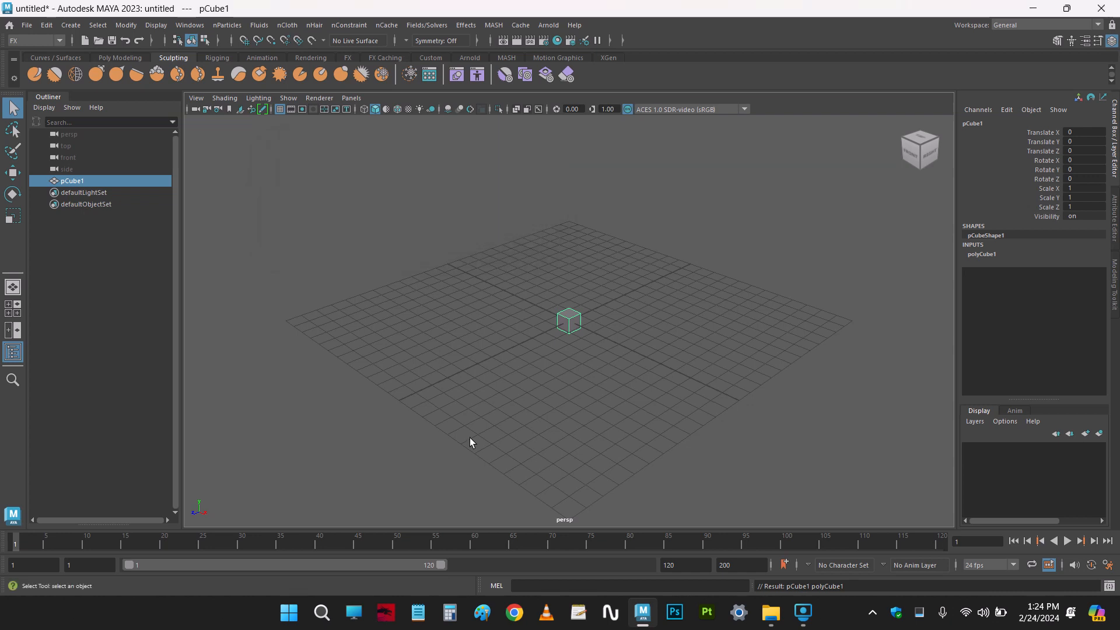
In File Explorer, look inside Basic_Project in the Maya folder on Ext.DD (E:) and return to the drive's file list
{"action": "left_click", "coordinate": [354, 618]}
{"action": "double_click", "coordinate": [531, 151]}
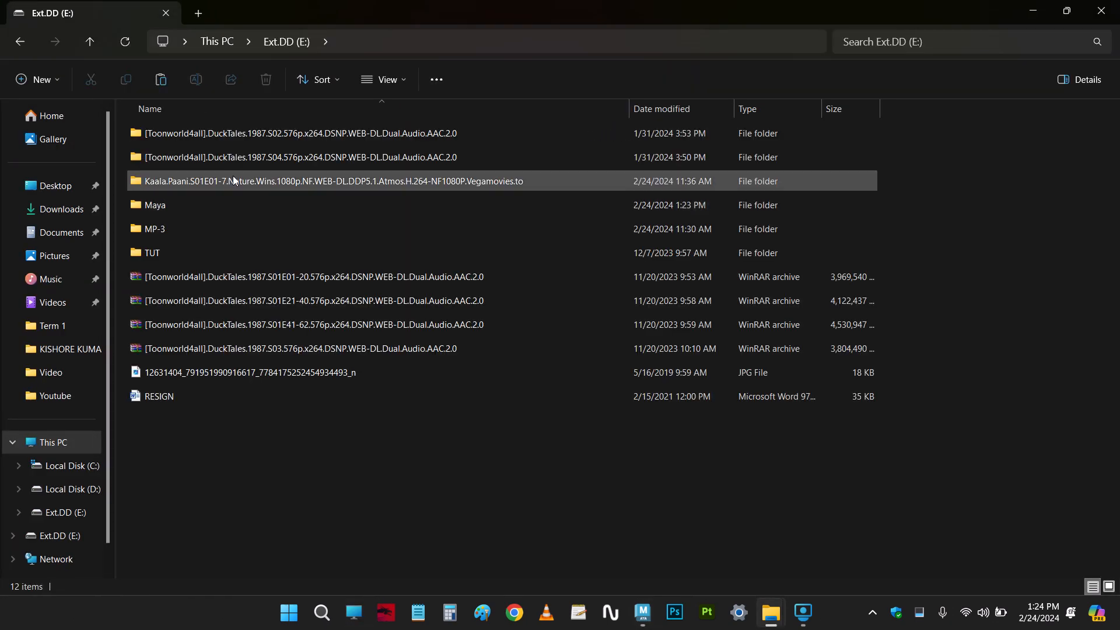
{"action": "left_click", "coordinate": [155, 205]}
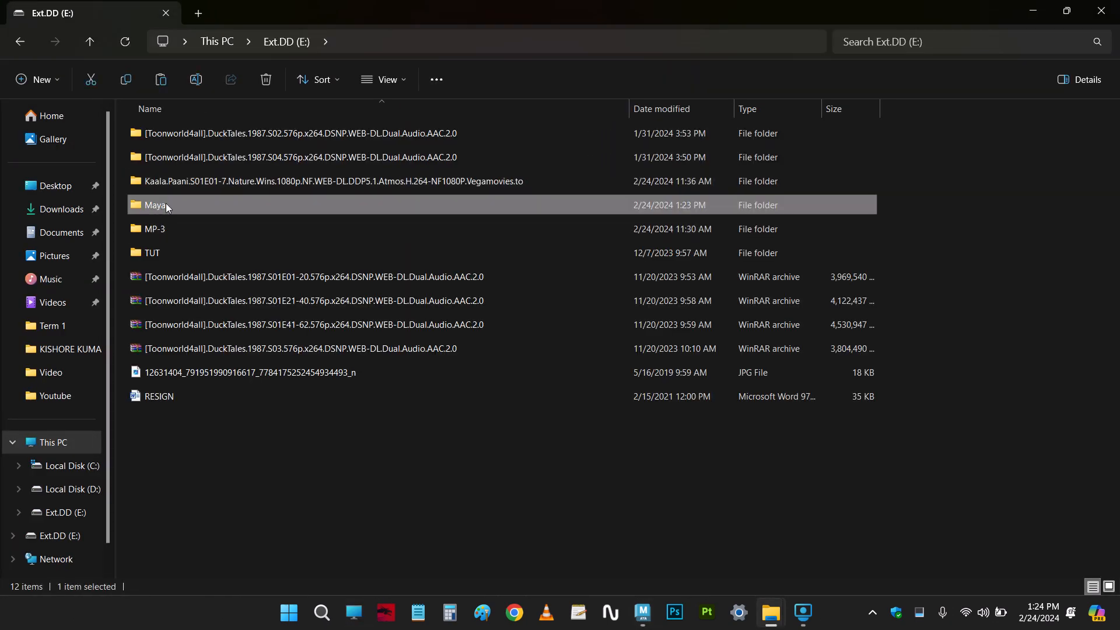
{"action": "double_click", "coordinate": [166, 206]}
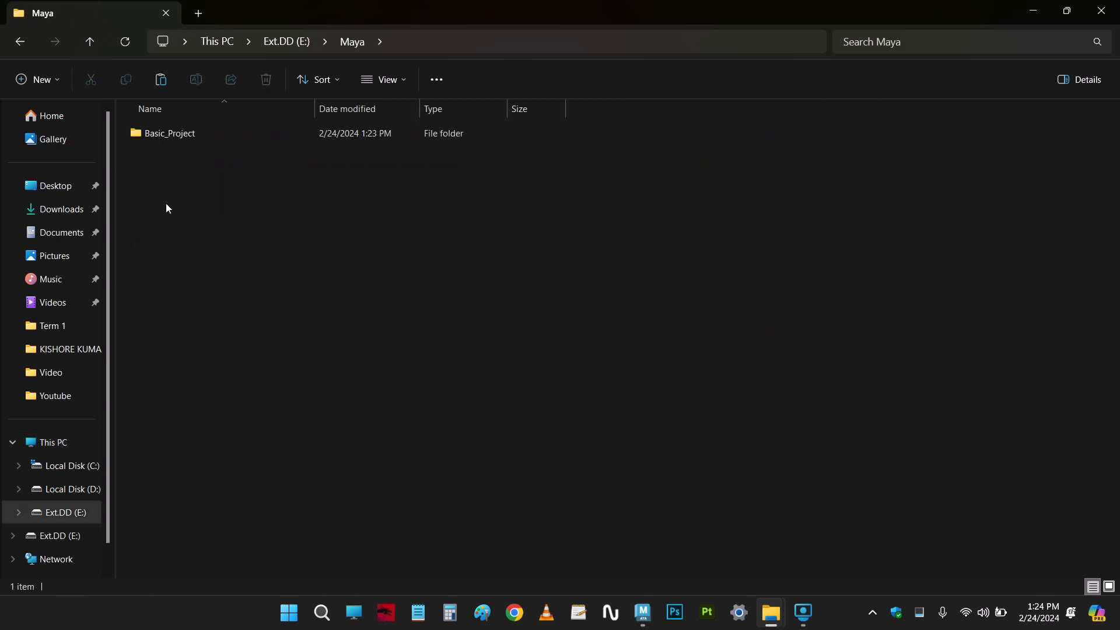
{"action": "double_click", "coordinate": [182, 134]}
{"action": "left_click", "coordinate": [21, 41]}
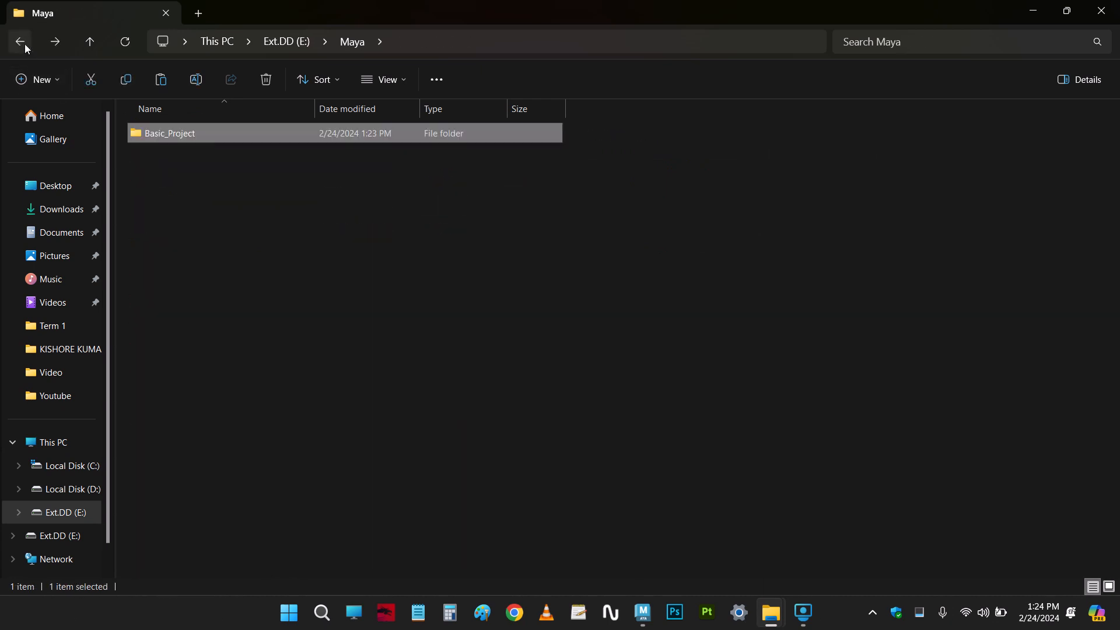
{"action": "left_click", "coordinate": [21, 42]}
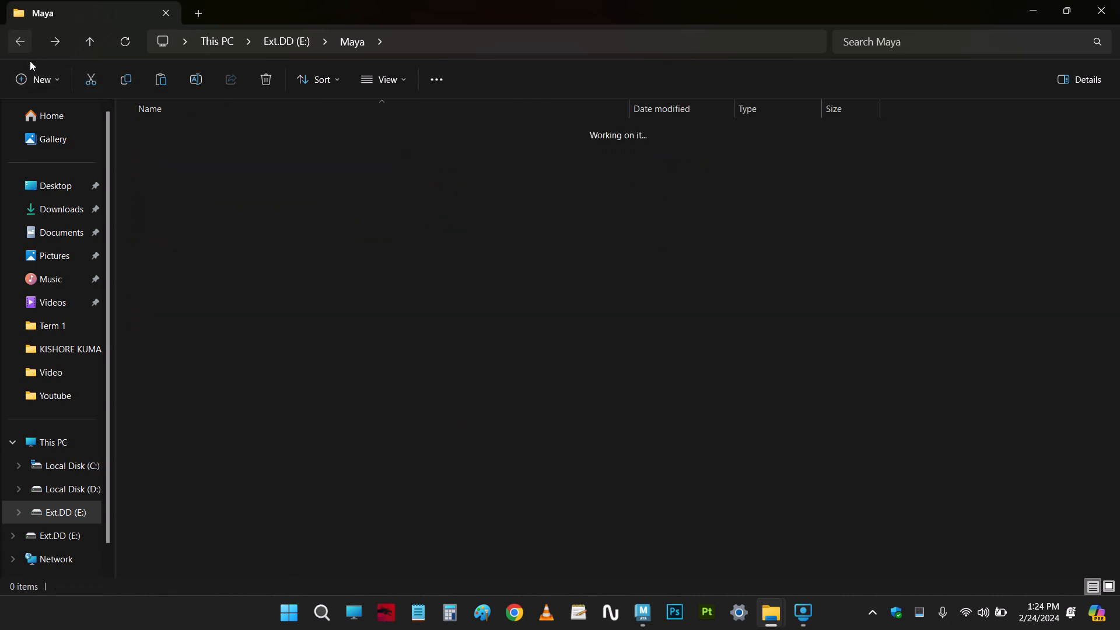
Reopen Basic_Project inside the E: drive's Maya folder and examine its project subfolders and workspace file
{"action": "double_click", "coordinate": [165, 204]}
{"action": "left_click", "coordinate": [169, 134]}
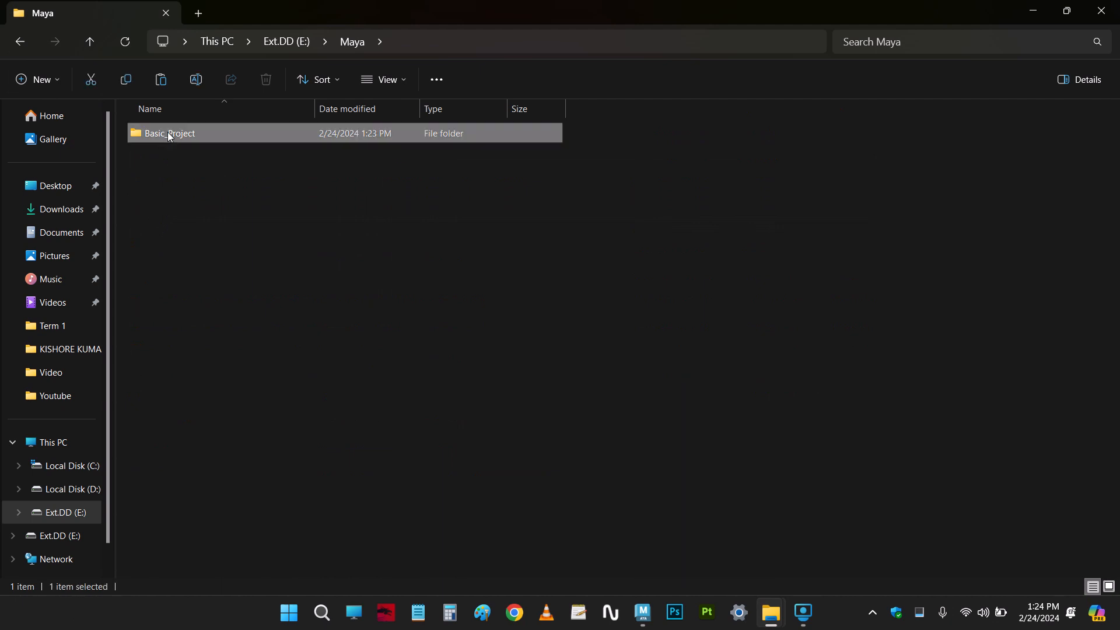
{"action": "double_click", "coordinate": [170, 134]}
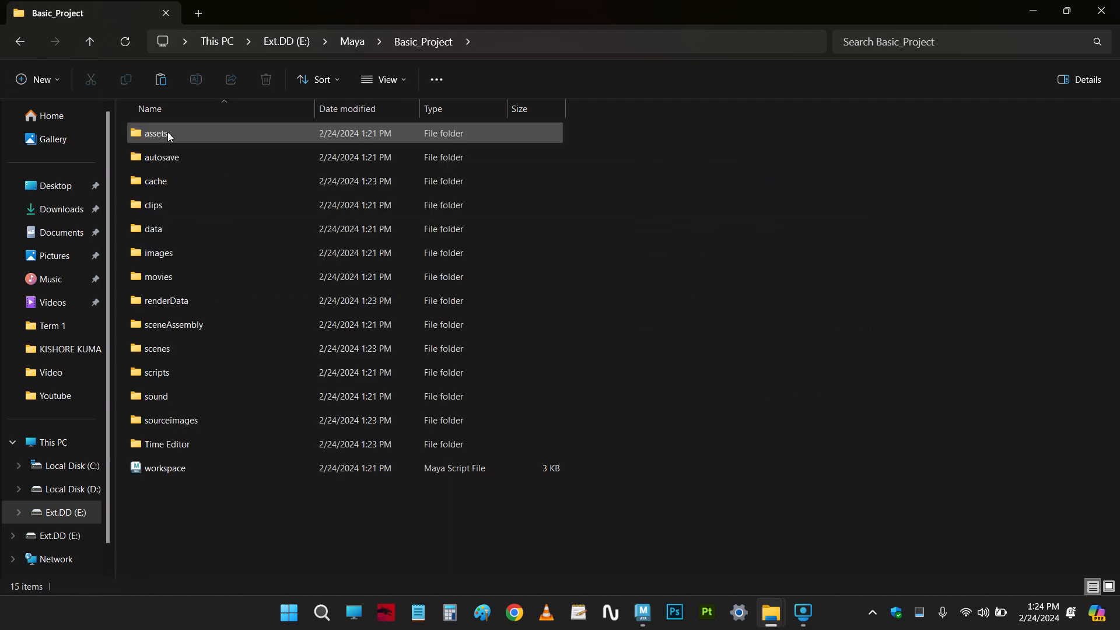
{"action": "left_click_drag", "start_coordinate": [729, 509], "coordinate": [184, 124]}
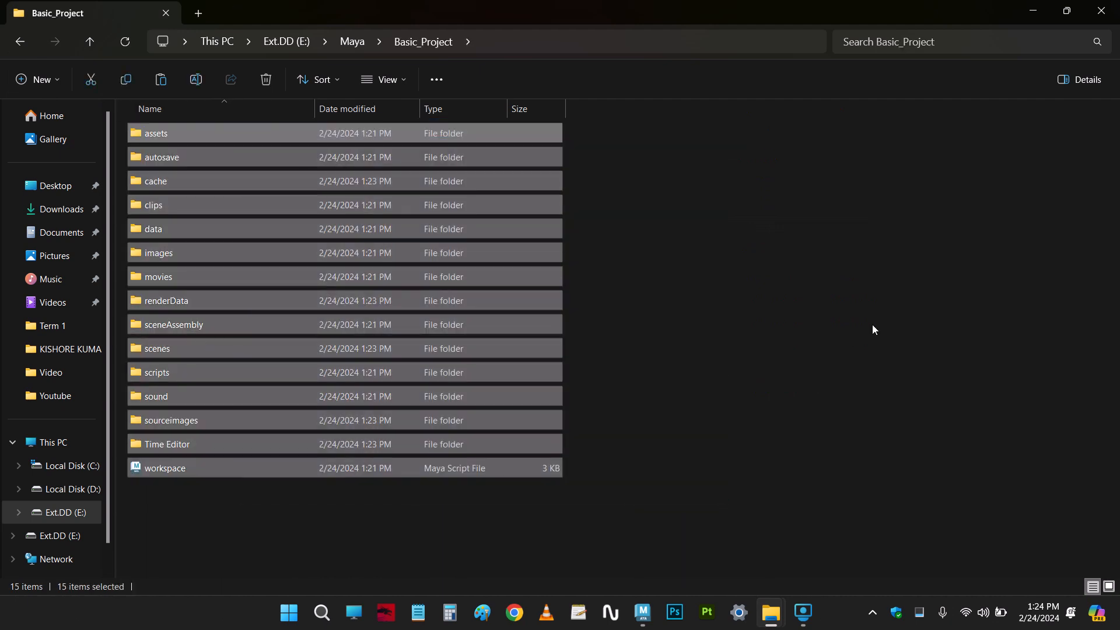
{"action": "left_click", "coordinate": [866, 357]}
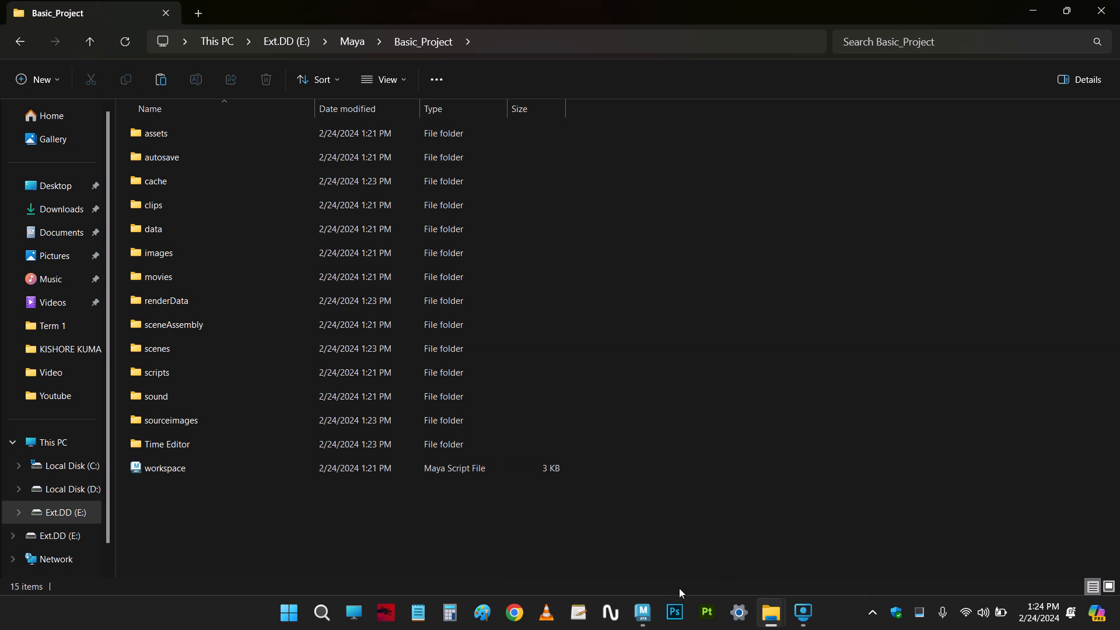
Back in Maya, set the Basic_Project folder inside Maya on the E: drive as the current project
{"action": "left_click", "coordinate": [642, 612]}
{"action": "left_click", "coordinate": [23, 25]}
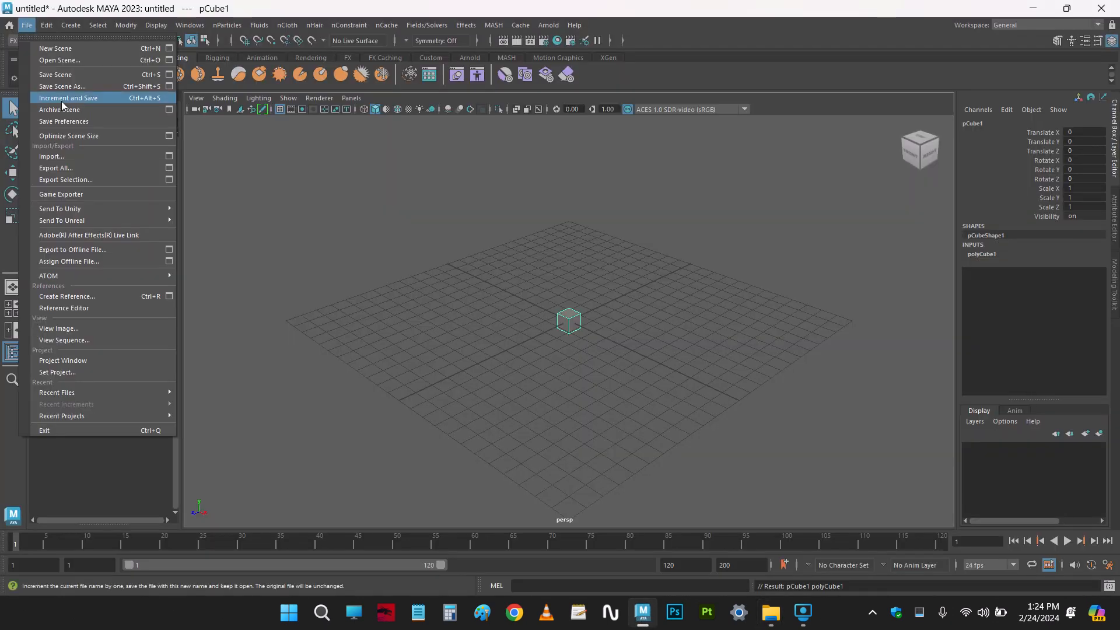
{"action": "left_click", "coordinate": [80, 372]}
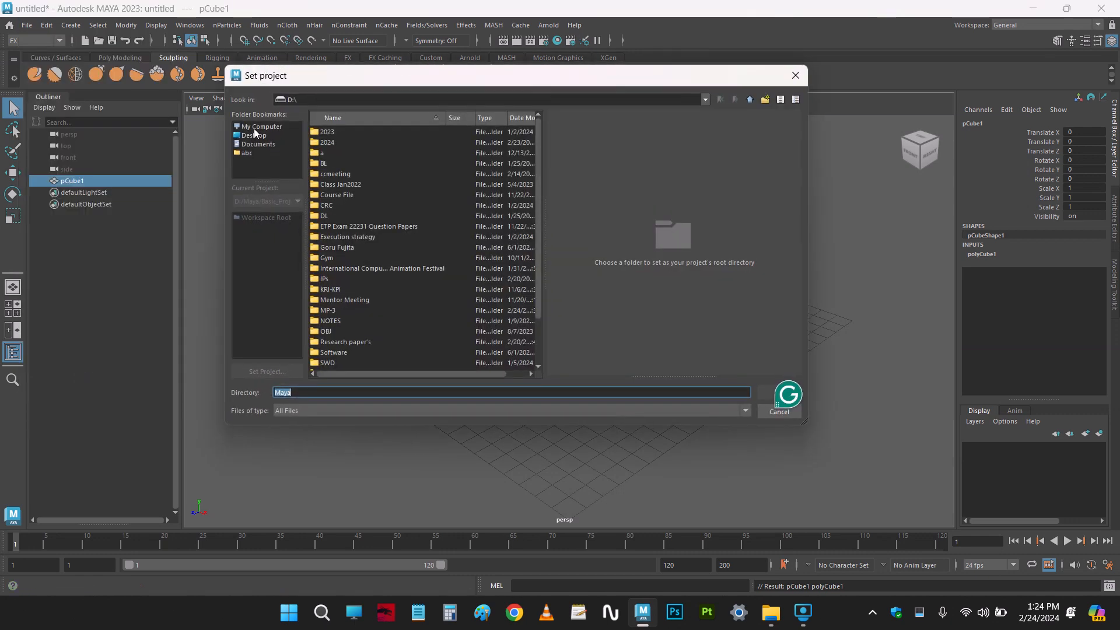
{"action": "left_click", "coordinate": [254, 126]}
{"action": "double_click", "coordinate": [332, 135]}
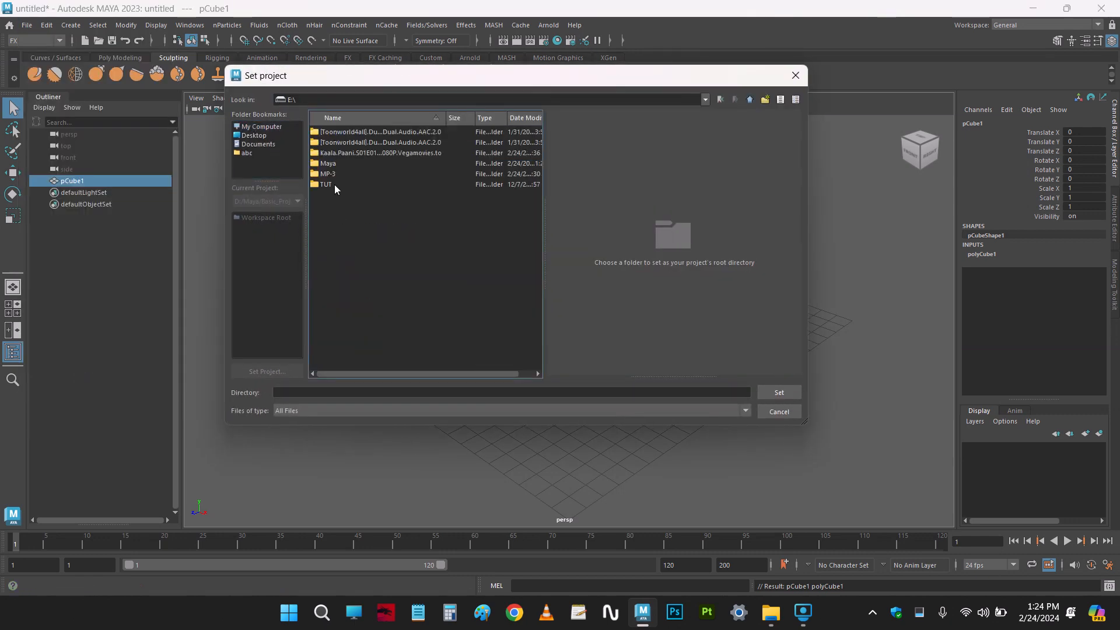
{"action": "double_click", "coordinate": [327, 164]}
{"action": "left_click", "coordinate": [329, 133]}
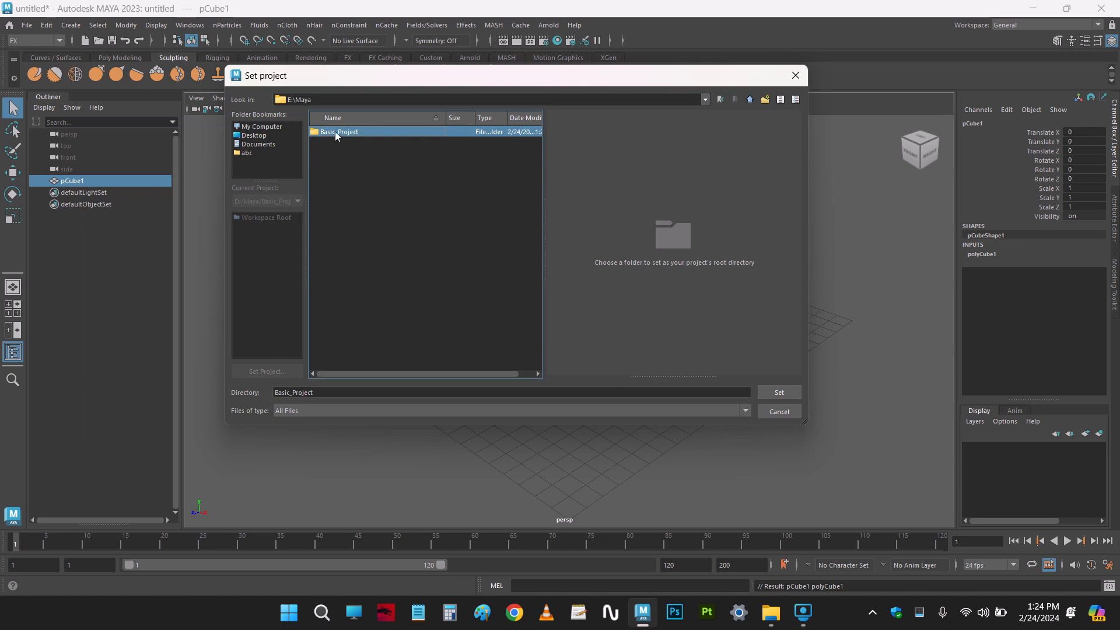
{"action": "double_click", "coordinate": [335, 131]}
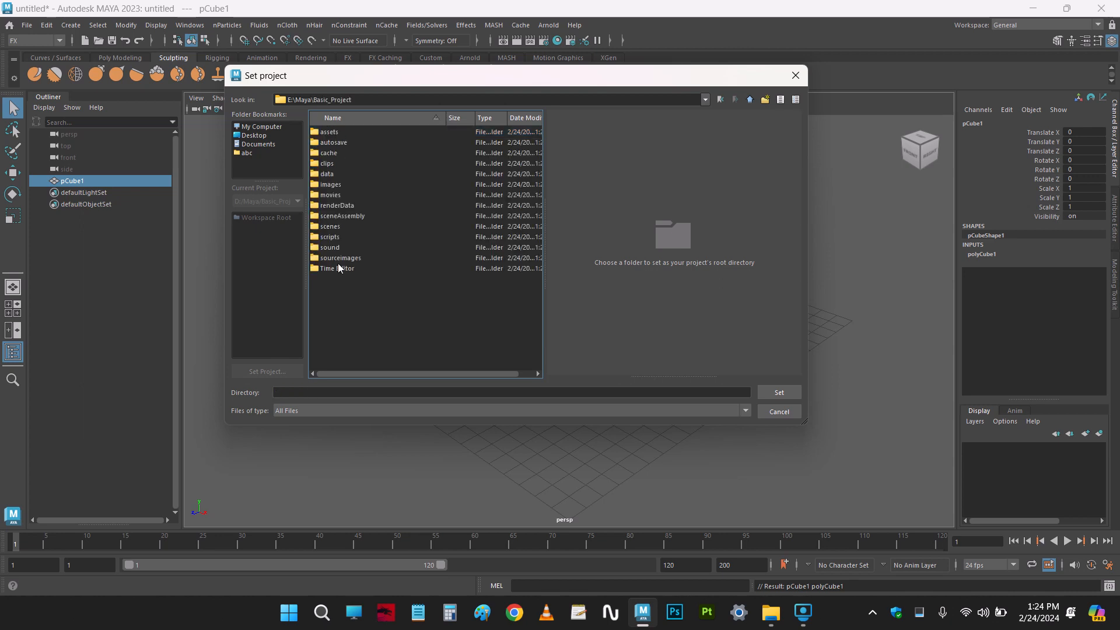
{"action": "left_click", "coordinate": [750, 101]}
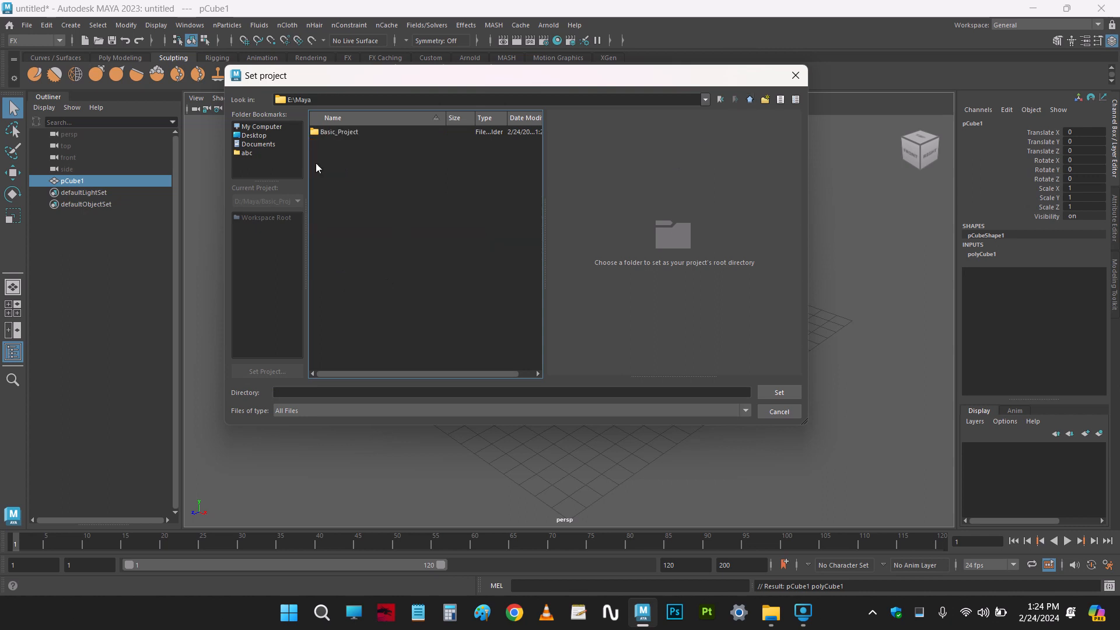
{"action": "left_click", "coordinate": [325, 132]}
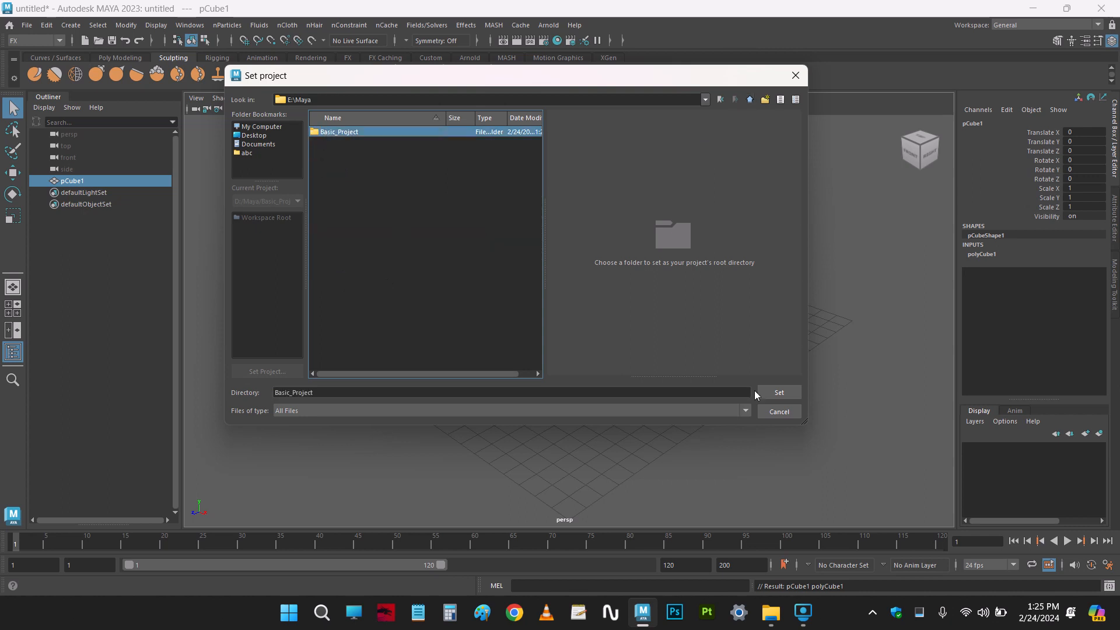
{"action": "left_click", "coordinate": [780, 393]}
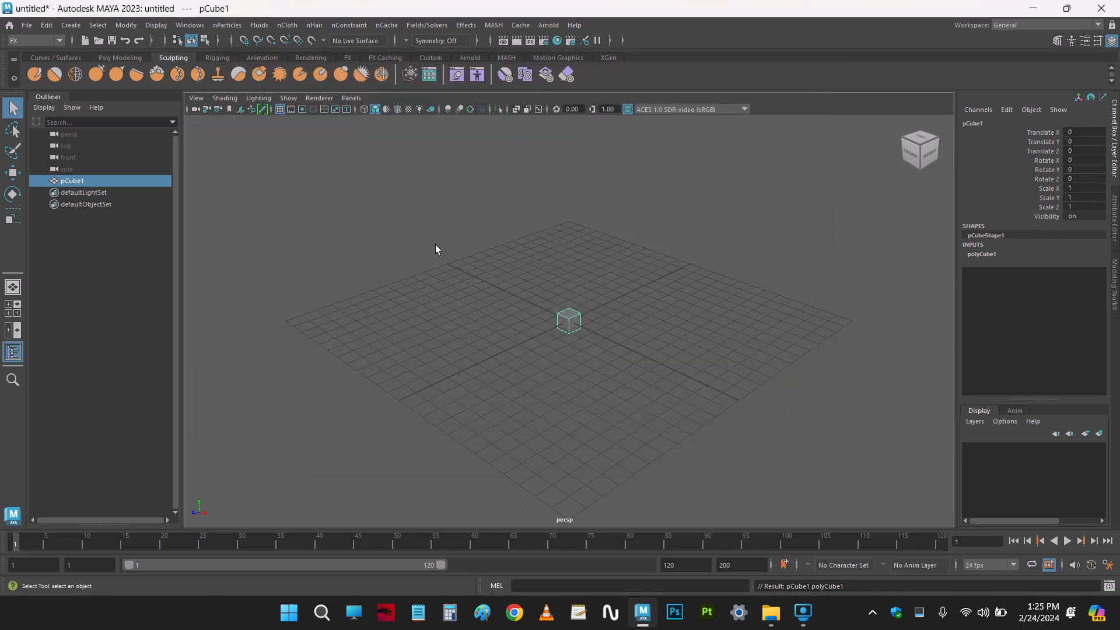
Duplicate the cube and move the copy along Z to about -6.63, clearing the selection
{"action": "left_click", "coordinate": [27, 25]}
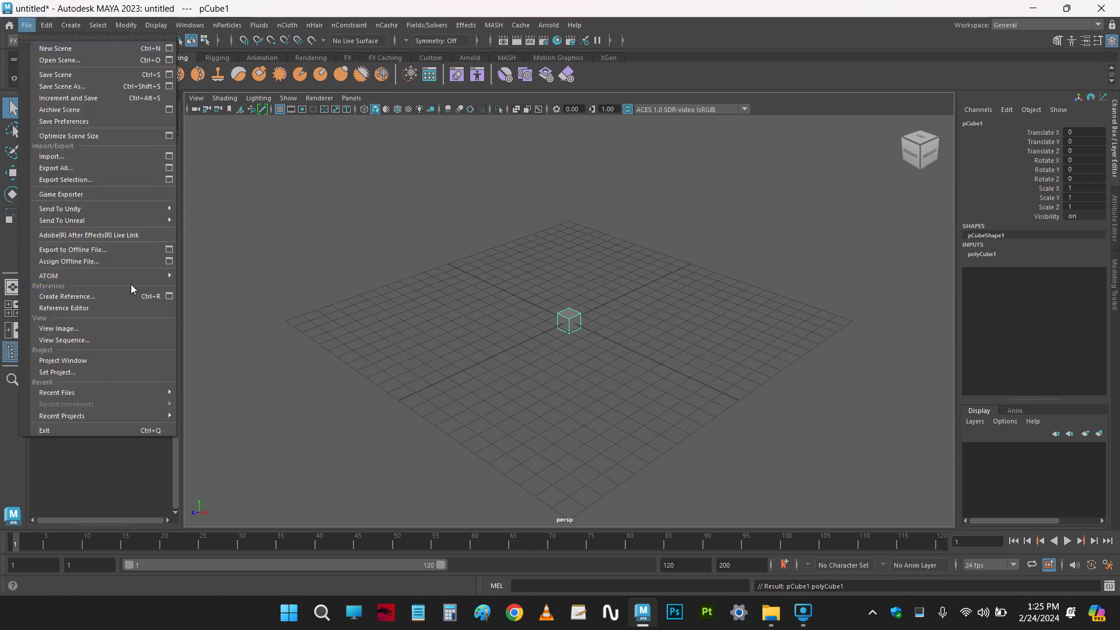
{"action": "left_click", "coordinate": [532, 335]}
{"action": "left_click_drag", "start_coordinate": [533, 335], "coordinate": [620, 370]}
{"action": "key", "text": "ctrl+d"}
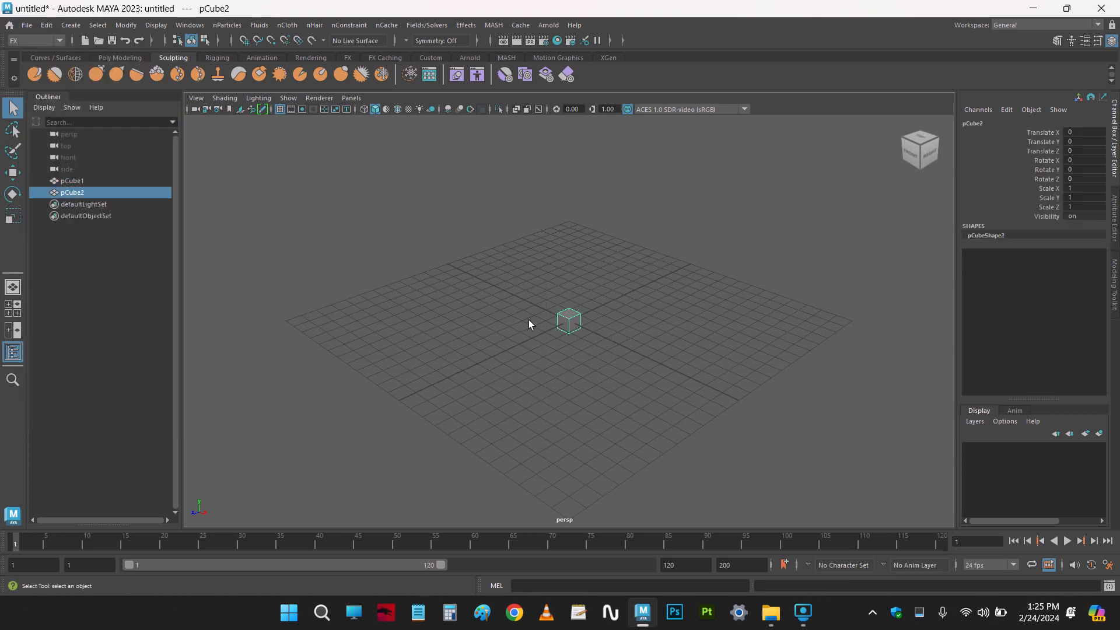
{"action": "key", "text": "w"}
{"action": "left_click_drag", "start_coordinate": [534, 340], "coordinate": [605, 301]}
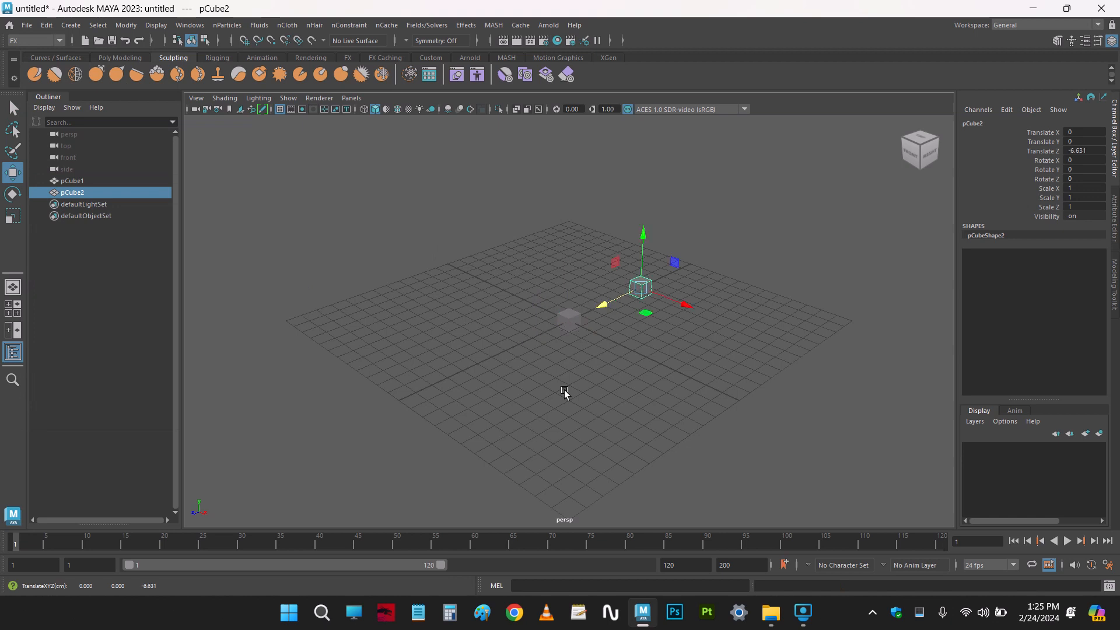
{"action": "left_click", "coordinate": [565, 391]}
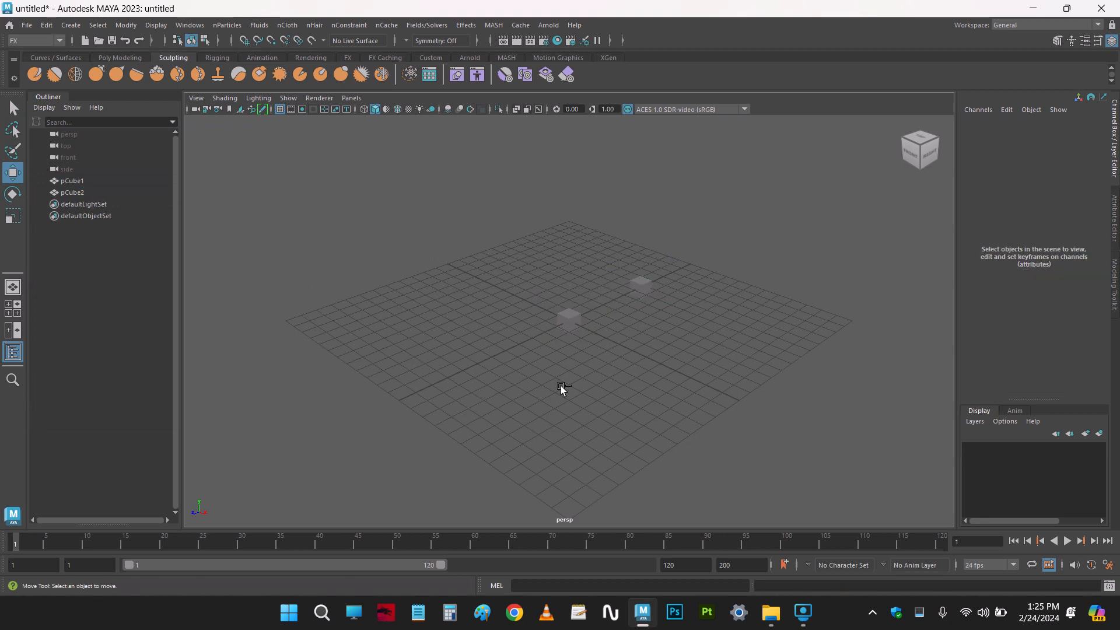
{"action": "left_click", "coordinate": [13, 108]}
Save the scene as 02 in Maya Binary format in the E: project's scenes folder
{"action": "key", "text": "ctrl+shift+s"}
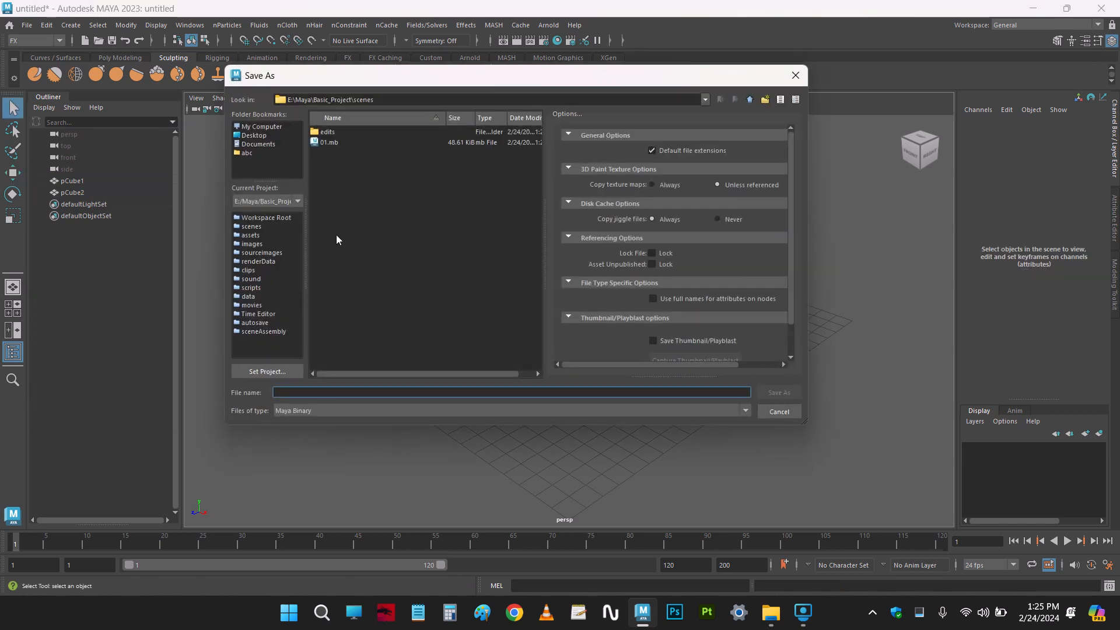
{"action": "left_click", "coordinate": [289, 99]}
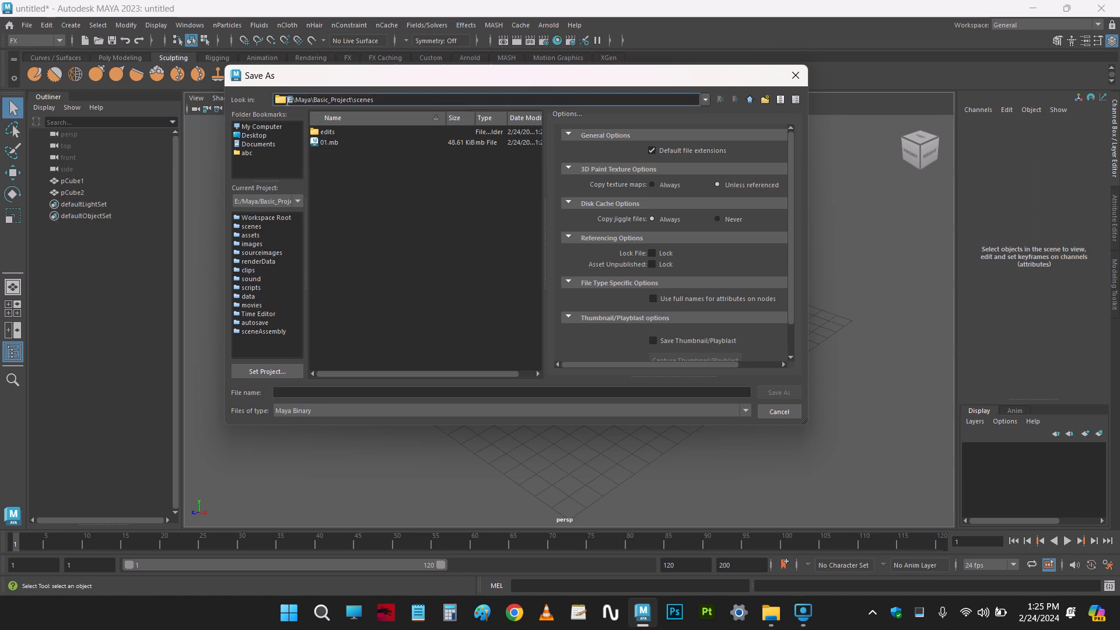
{"action": "left_click", "coordinate": [344, 392]}
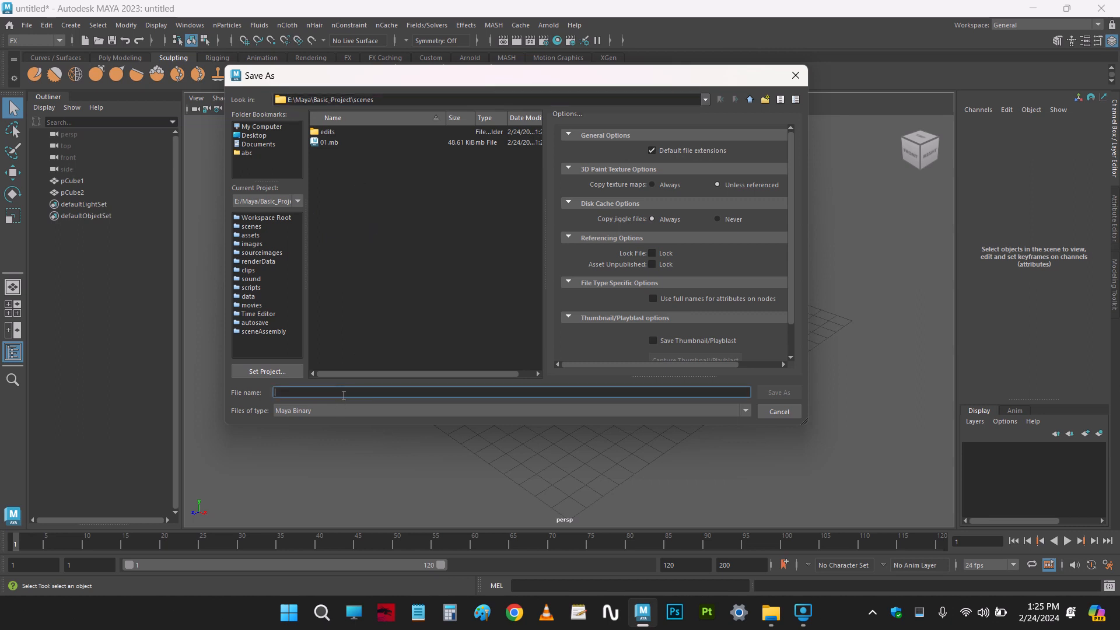
{"action": "type", "text": "02"}
{"action": "left_click", "coordinate": [779, 393]}
Leave the project unchanged and start a new empty scene
{"action": "left_click", "coordinate": [27, 25]}
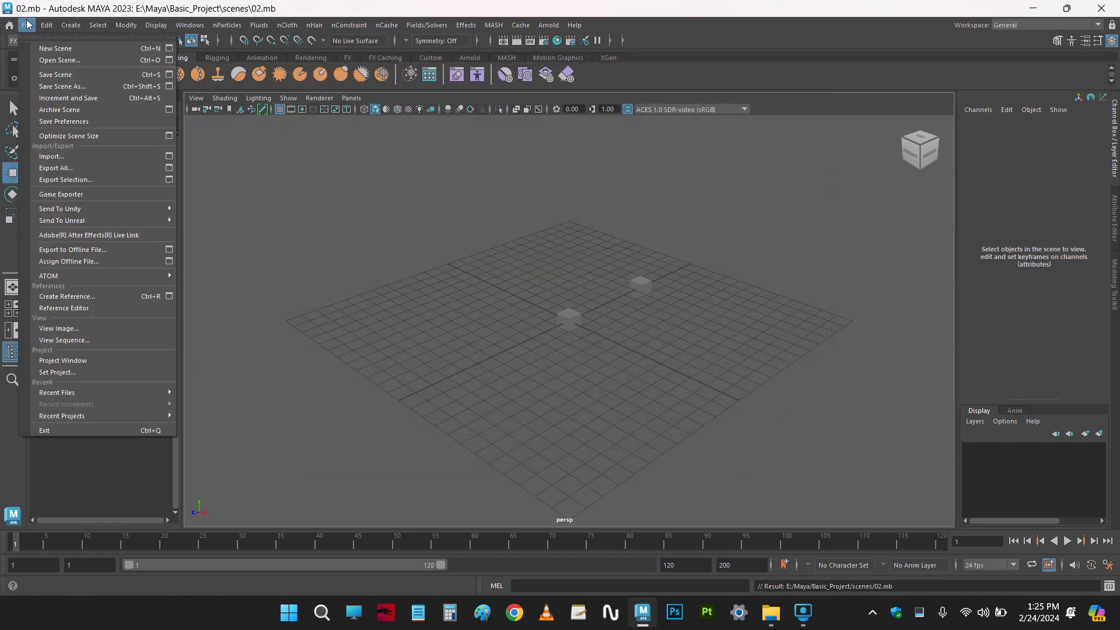
{"action": "left_click", "coordinate": [69, 372]}
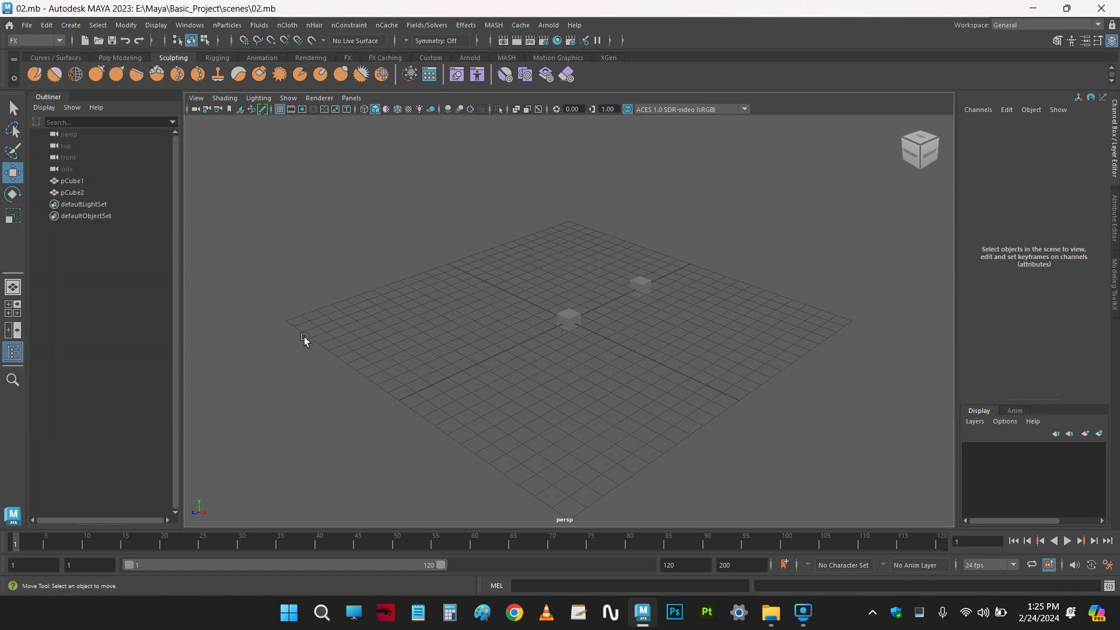
{"action": "left_click", "coordinate": [84, 41]}
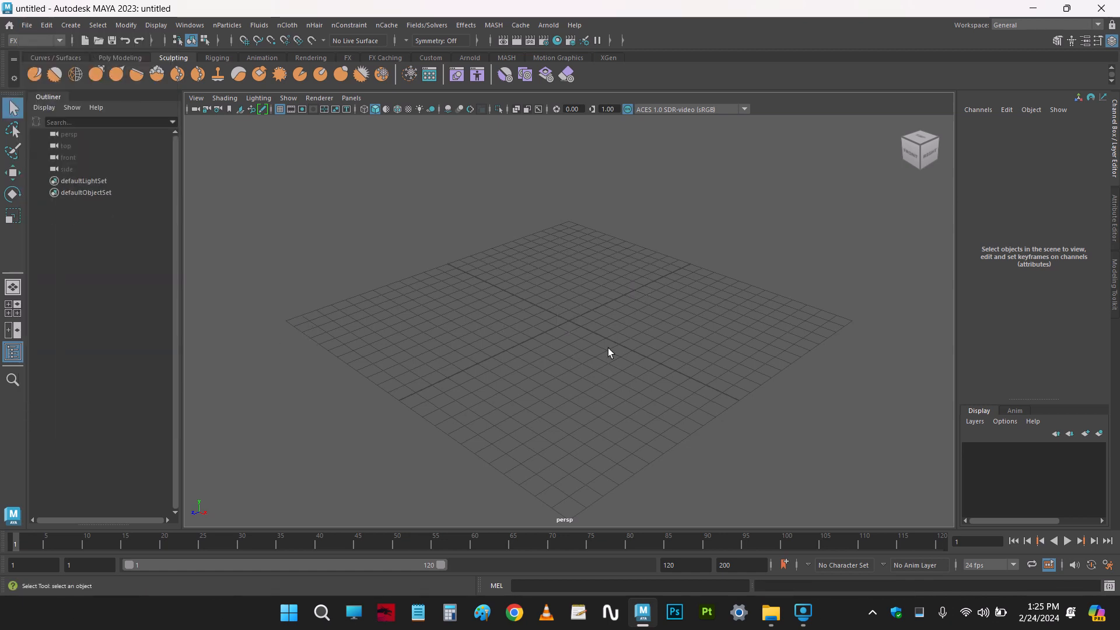
{"action": "left_click", "coordinate": [29, 25]}
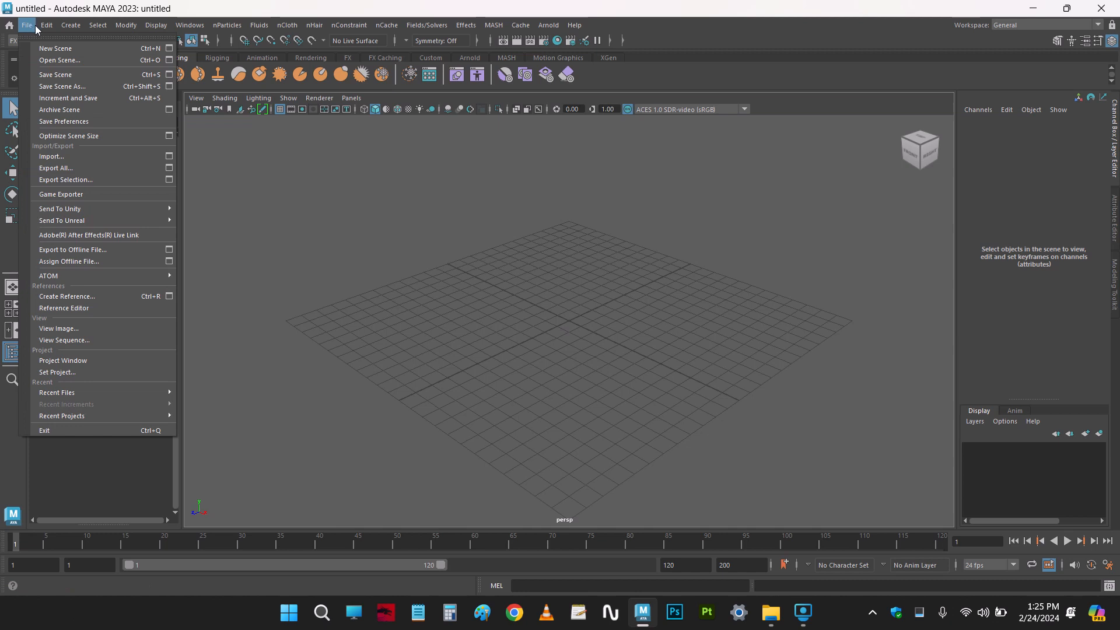
{"action": "left_click", "coordinate": [199, 15]}
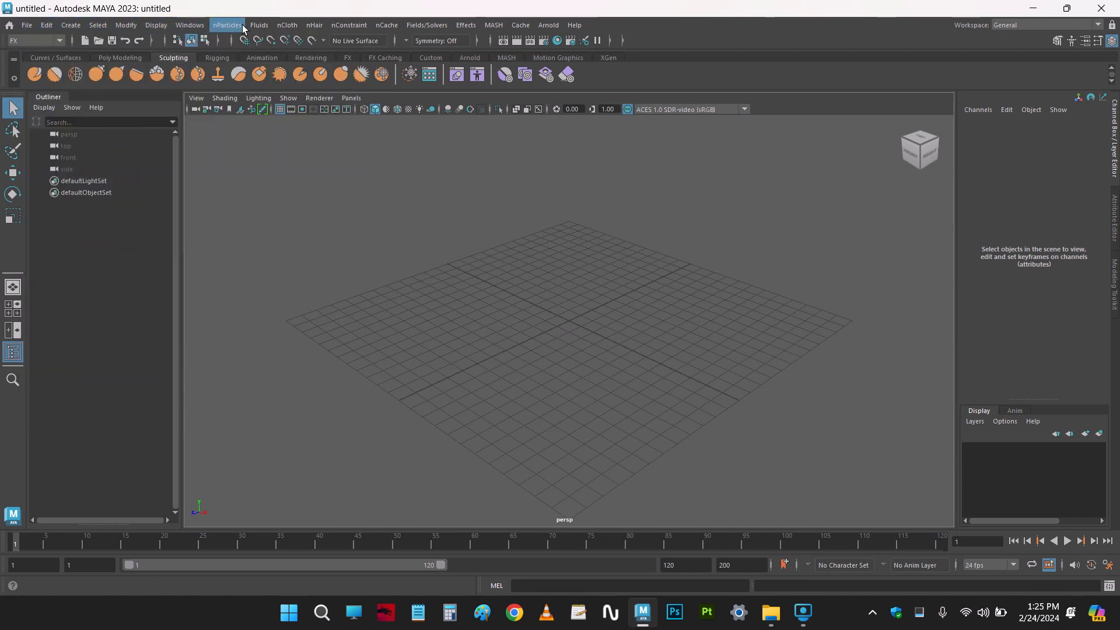
Switch the menu set to Modeling and look through its Mesh and Edit Mesh commands
{"action": "left_click", "coordinate": [25, 40]}
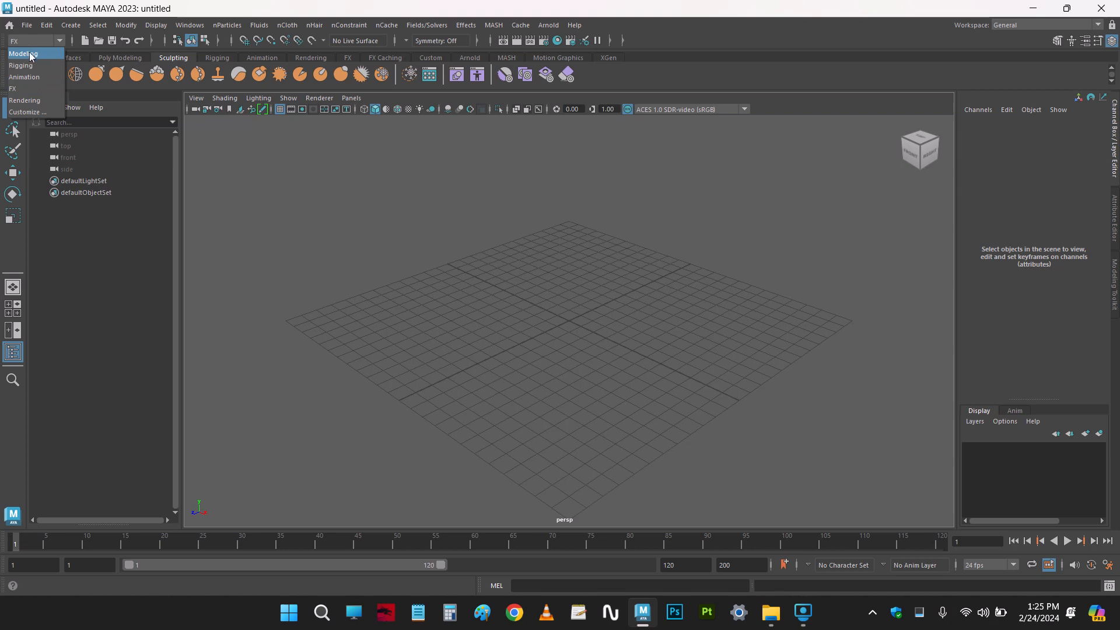
{"action": "left_click", "coordinate": [31, 54]}
{"action": "left_click", "coordinate": [220, 25]}
{"action": "mouse_move", "coordinate": [264, 28]}
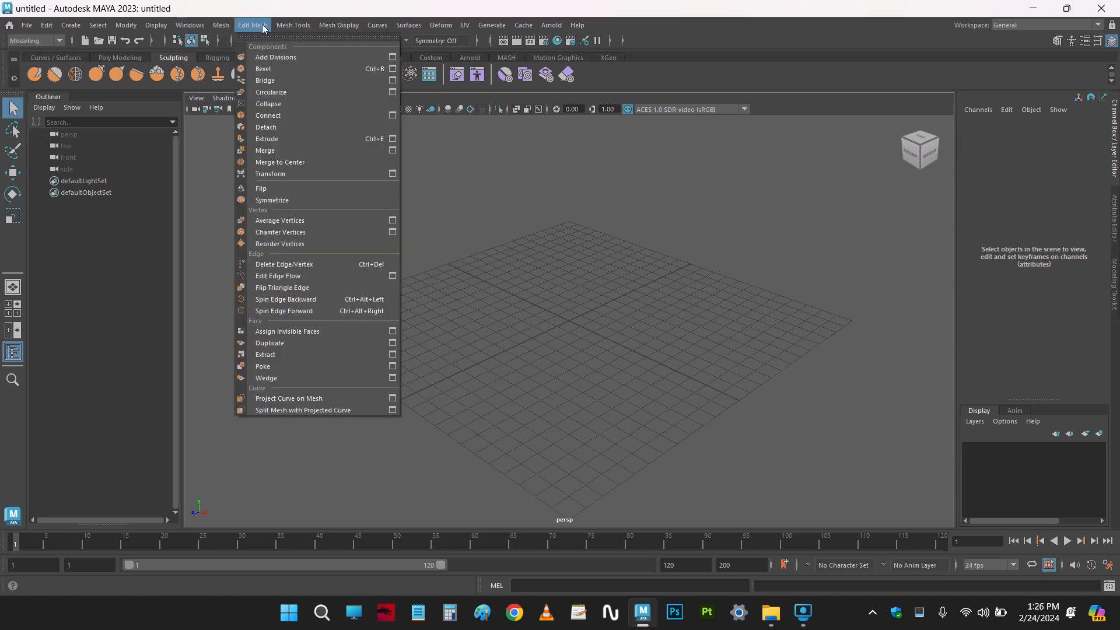
{"action": "mouse_move", "coordinate": [222, 28]}
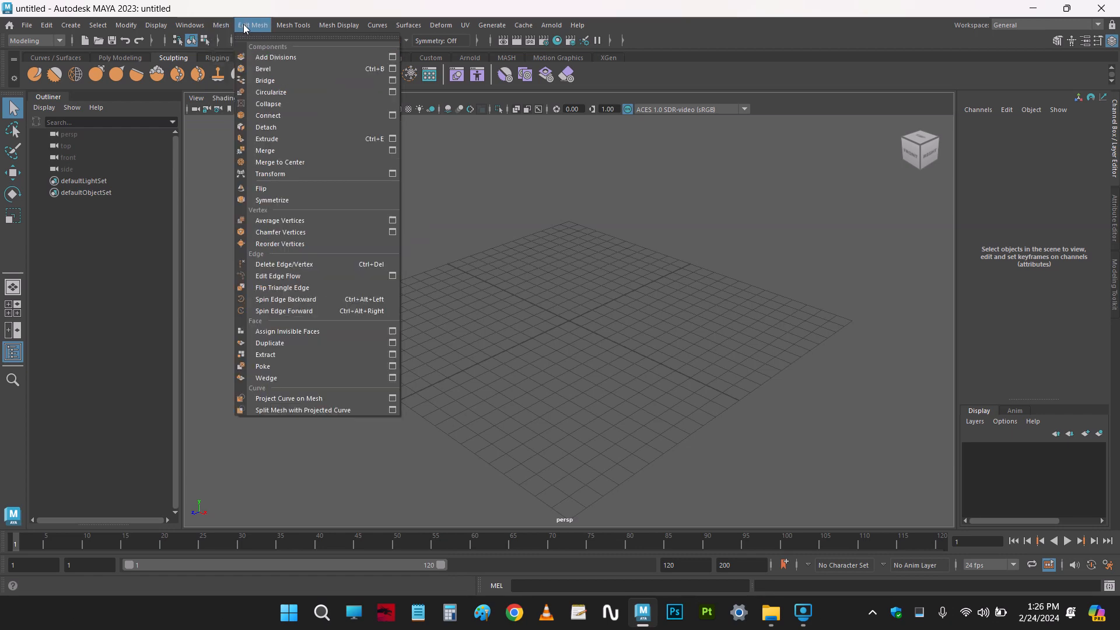
{"action": "left_click", "coordinate": [30, 24]}
{"action": "left_click", "coordinate": [61, 3]}
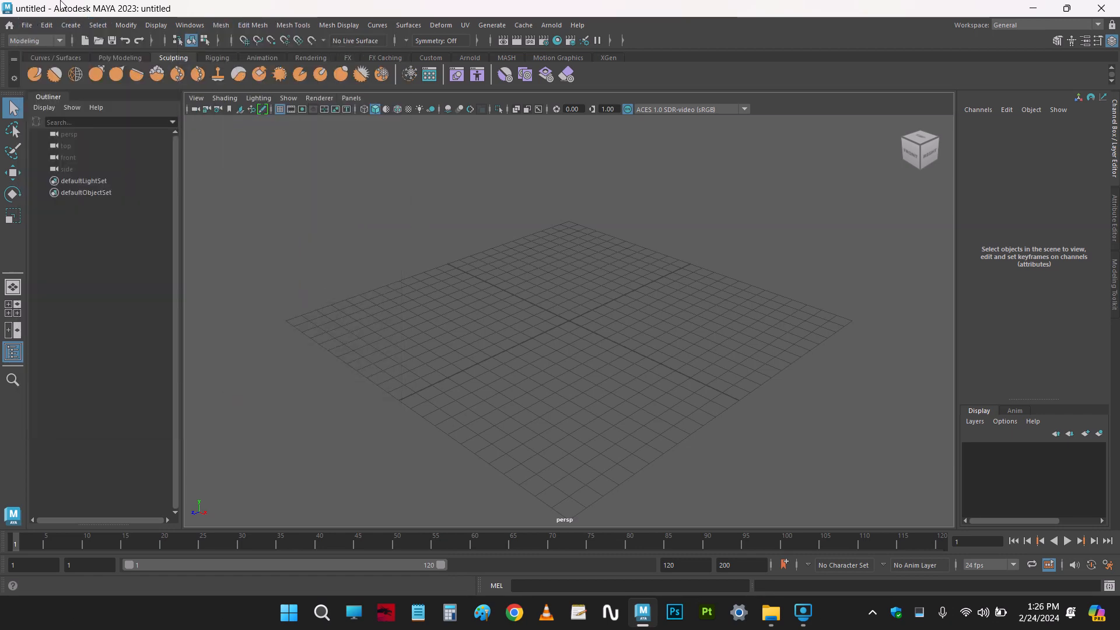
Switch the menu set to Rigging and view its Skeleton commands
{"action": "left_click", "coordinate": [36, 41]}
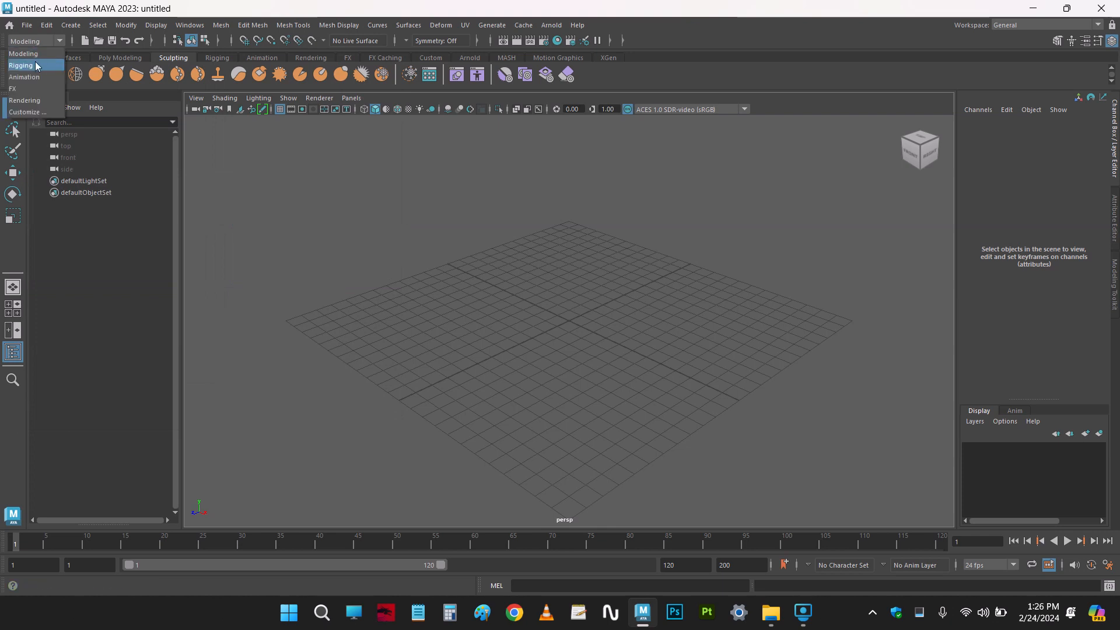
{"action": "left_click", "coordinate": [35, 64]}
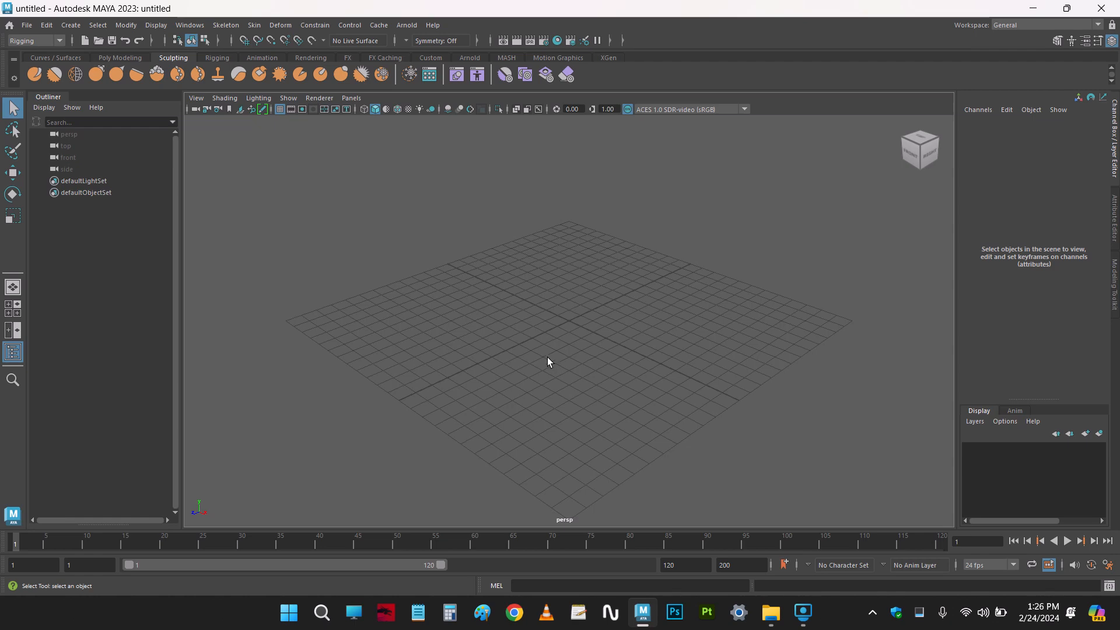
{"action": "left_click", "coordinate": [223, 25]}
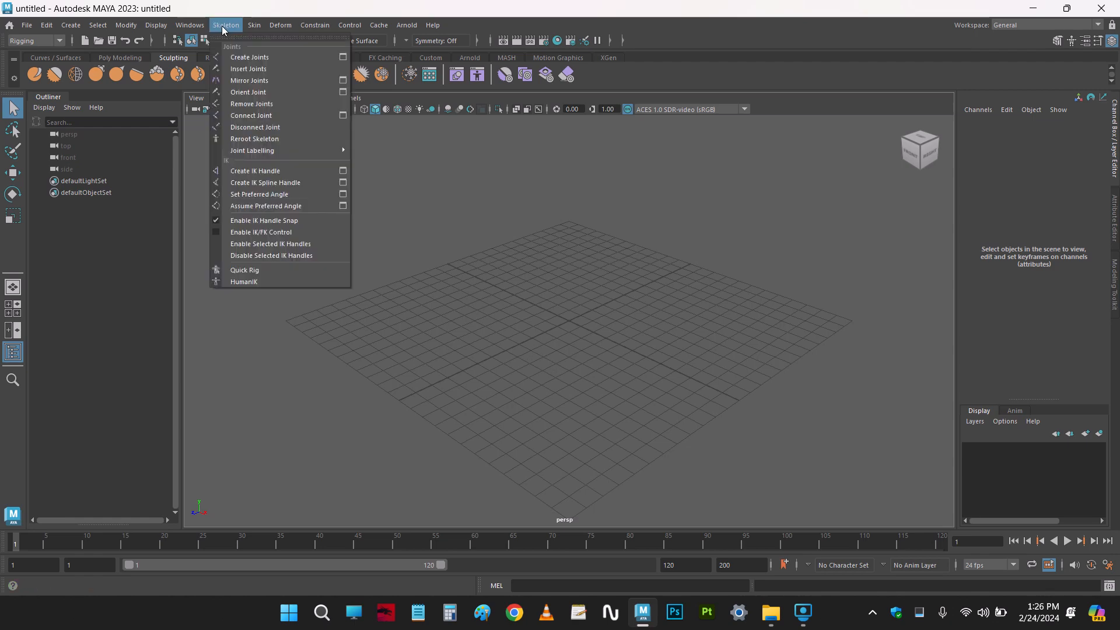
Change the menu set to Animation and view the available sets, returning to Modeling
{"action": "left_click", "coordinate": [36, 41]}
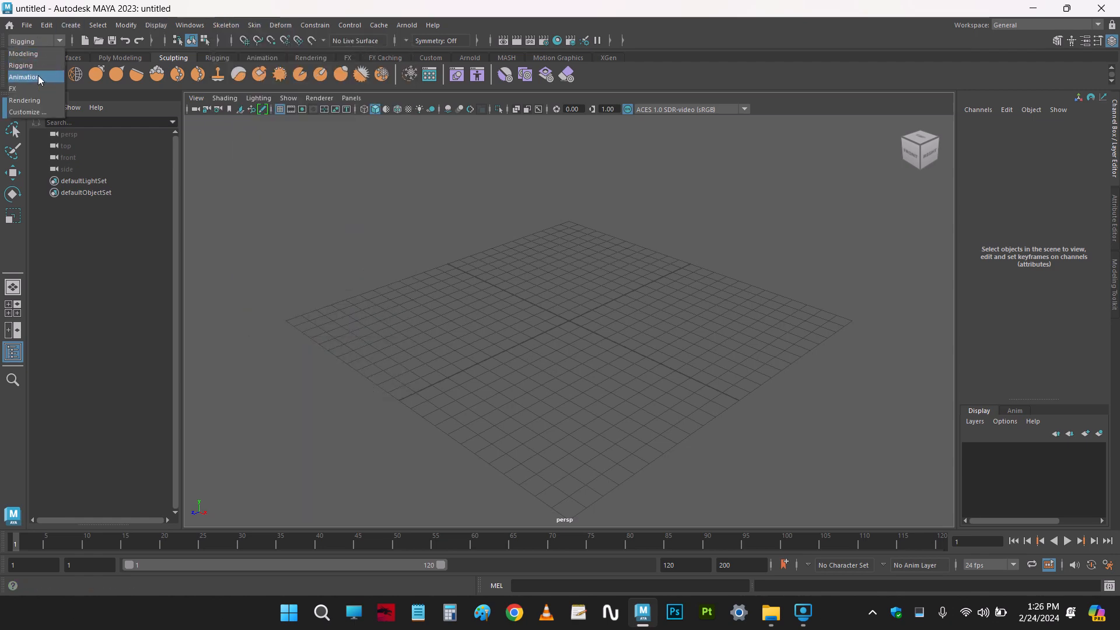
{"action": "left_click", "coordinate": [37, 75]}
{"action": "left_click", "coordinate": [35, 41]}
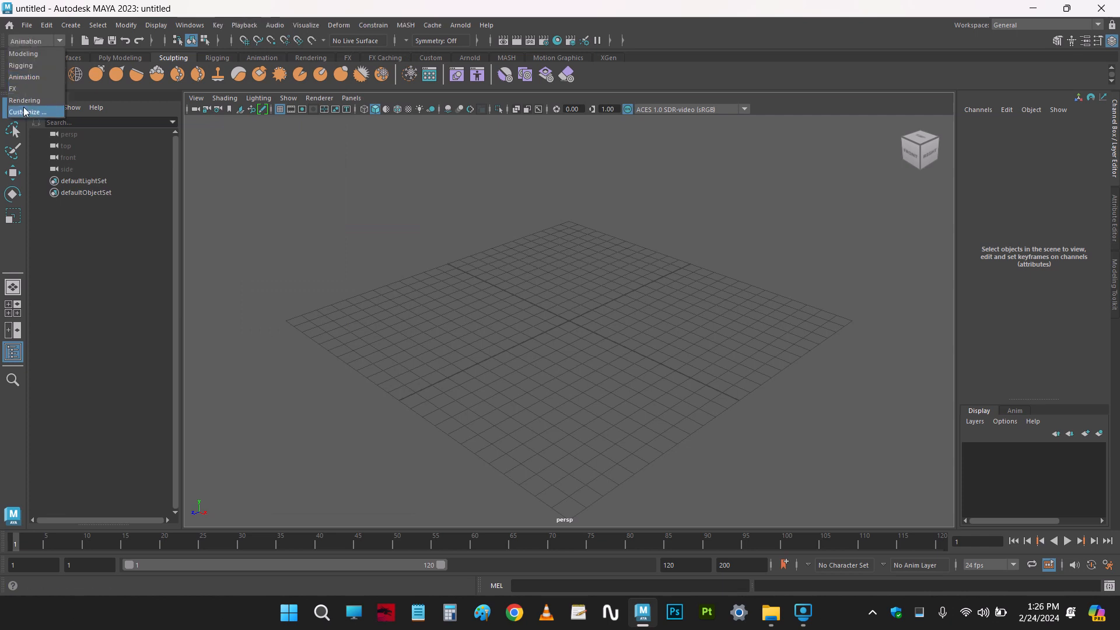
{"action": "left_click", "coordinate": [24, 53]}
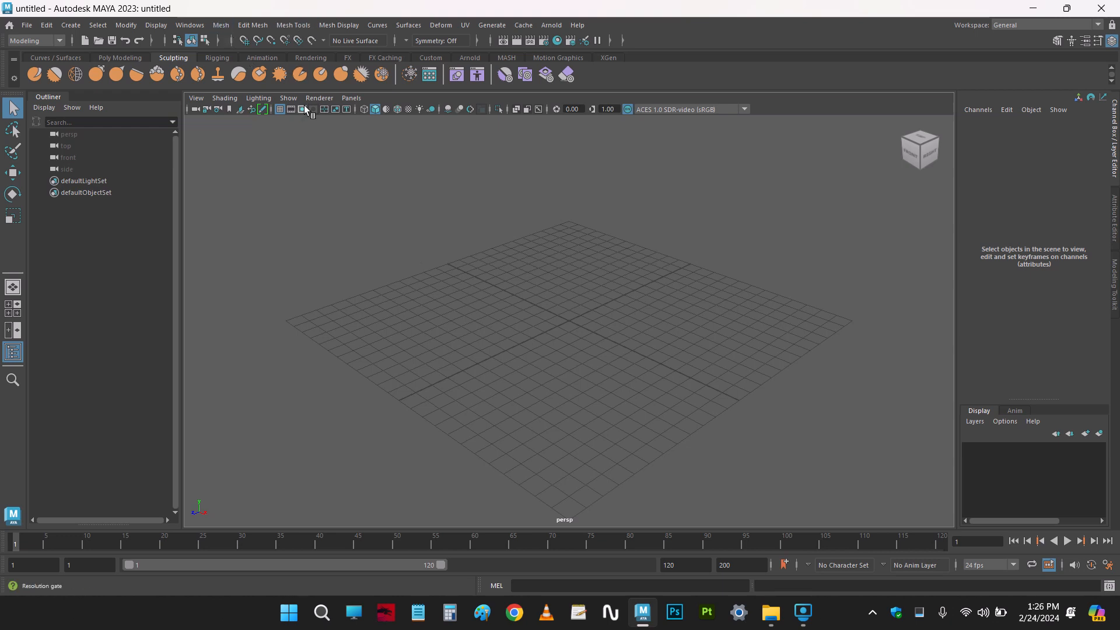
Cycle through the Rigging, Animation, FX and Modeling menu sets, finish on Rendering, and turn on multi-component selection
{"action": "key", "text": "F3"}
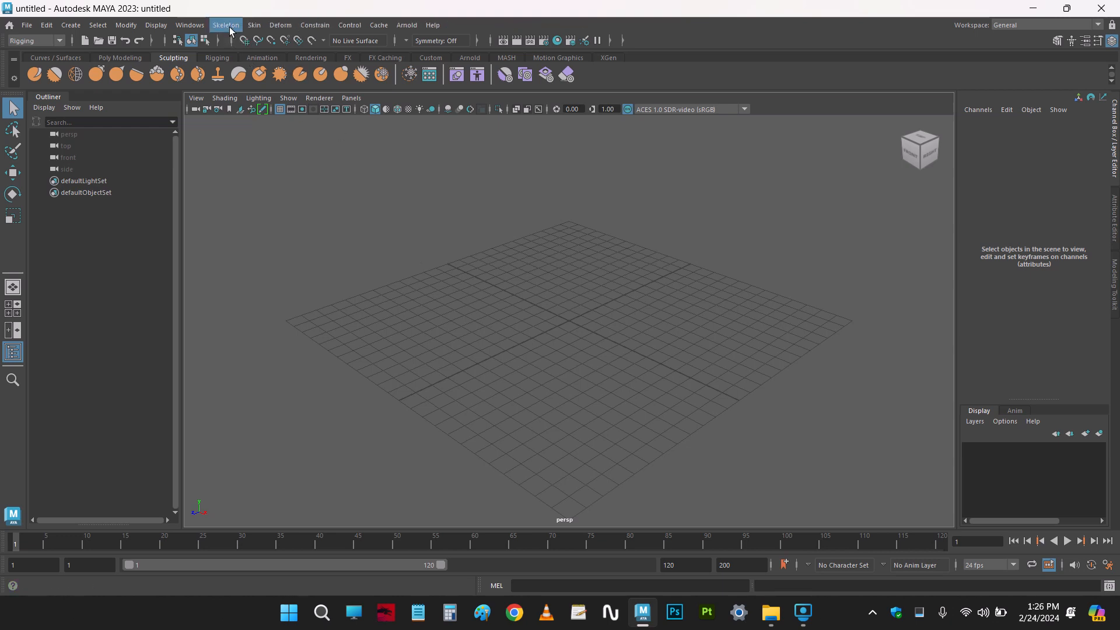
{"action": "key", "text": "F4"}
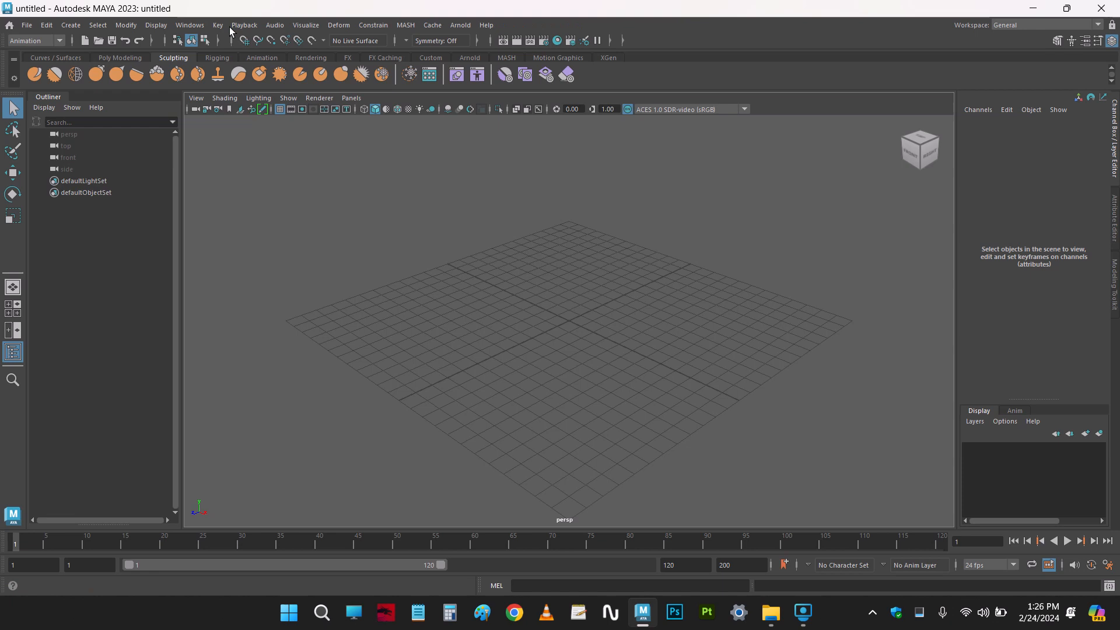
{"action": "key", "text": "F5"}
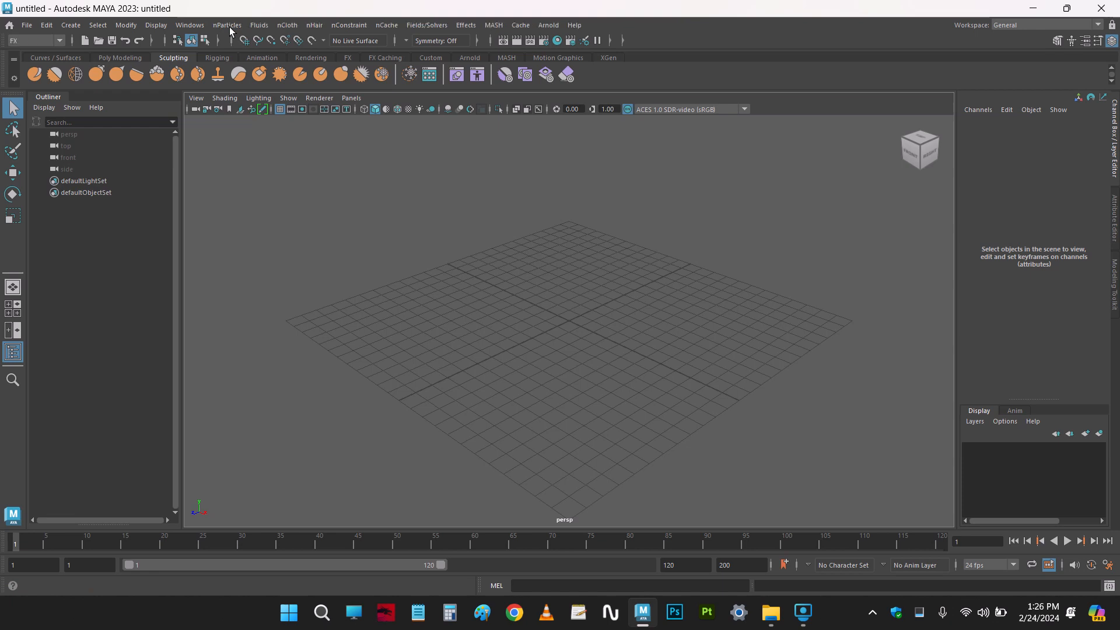
{"action": "key", "text": "F2"}
{"action": "key", "text": "F3"}
{"action": "key", "text": "F4"}
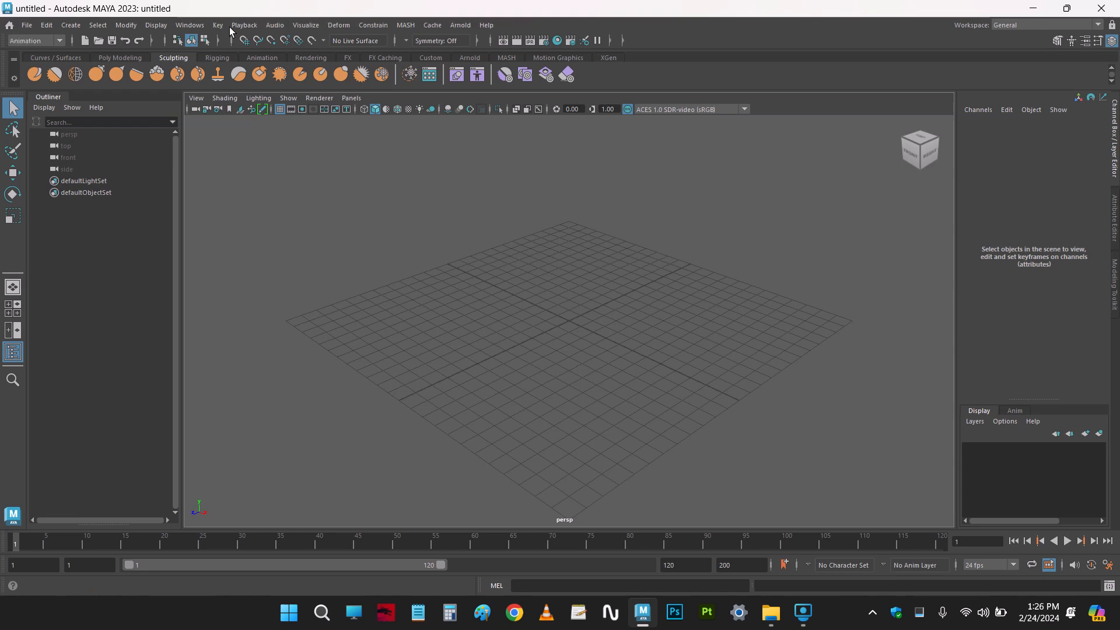
{"action": "key", "text": "F5"}
{"action": "key", "text": "F6"}
{"action": "key", "text": "F7"}
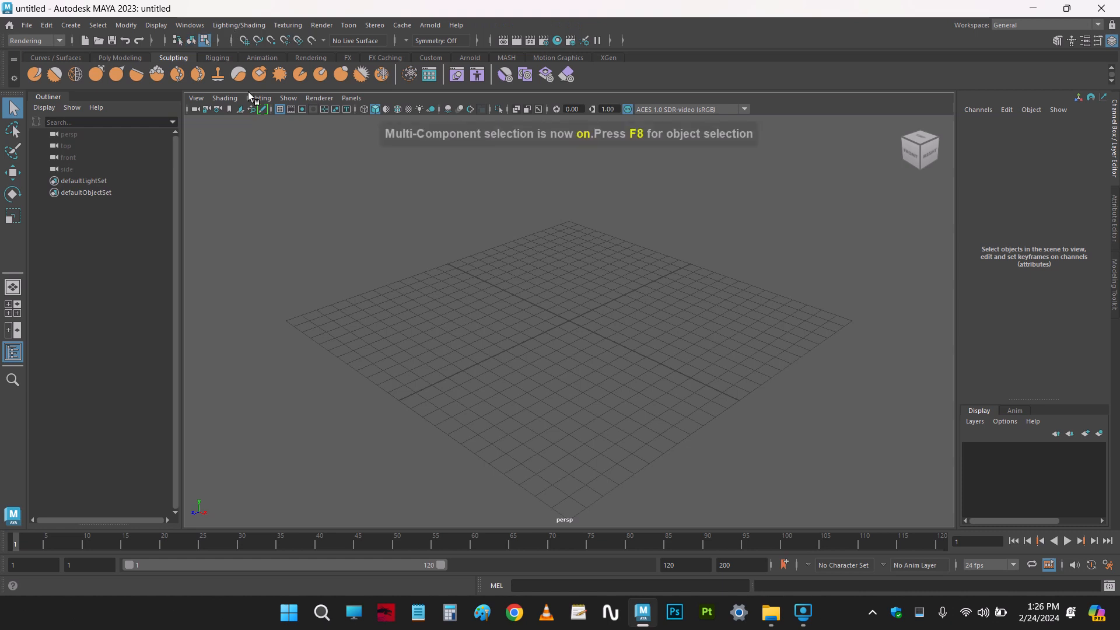
Switch the menu set to Modeling and view the Display commands
{"action": "key", "text": "F2"}
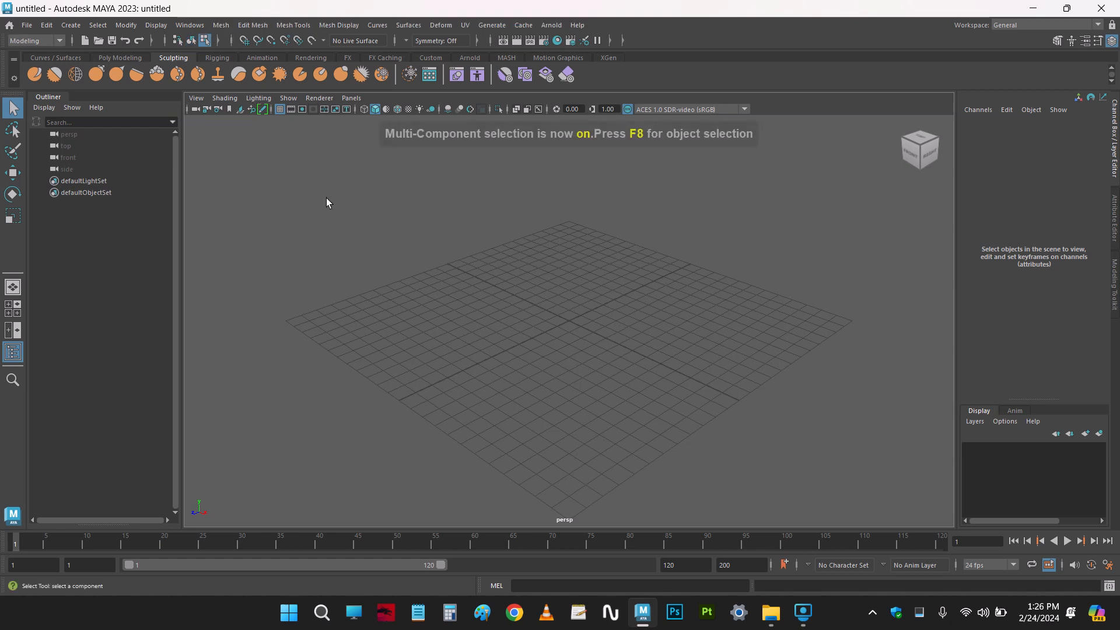
{"action": "left_click", "coordinate": [156, 24]}
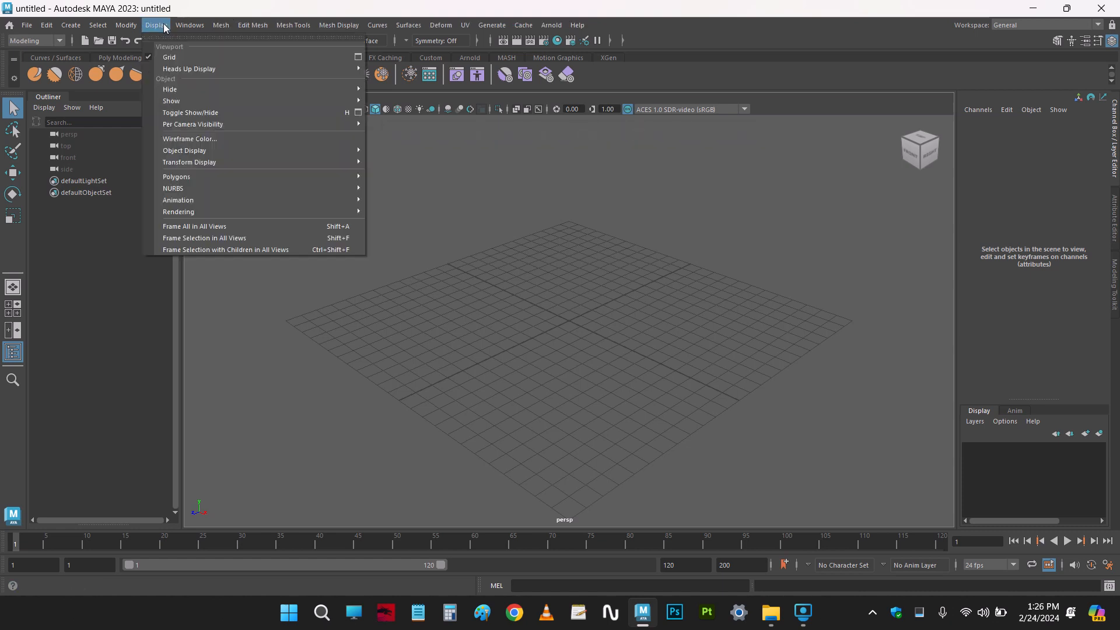
{"action": "left_click", "coordinate": [279, 257]}
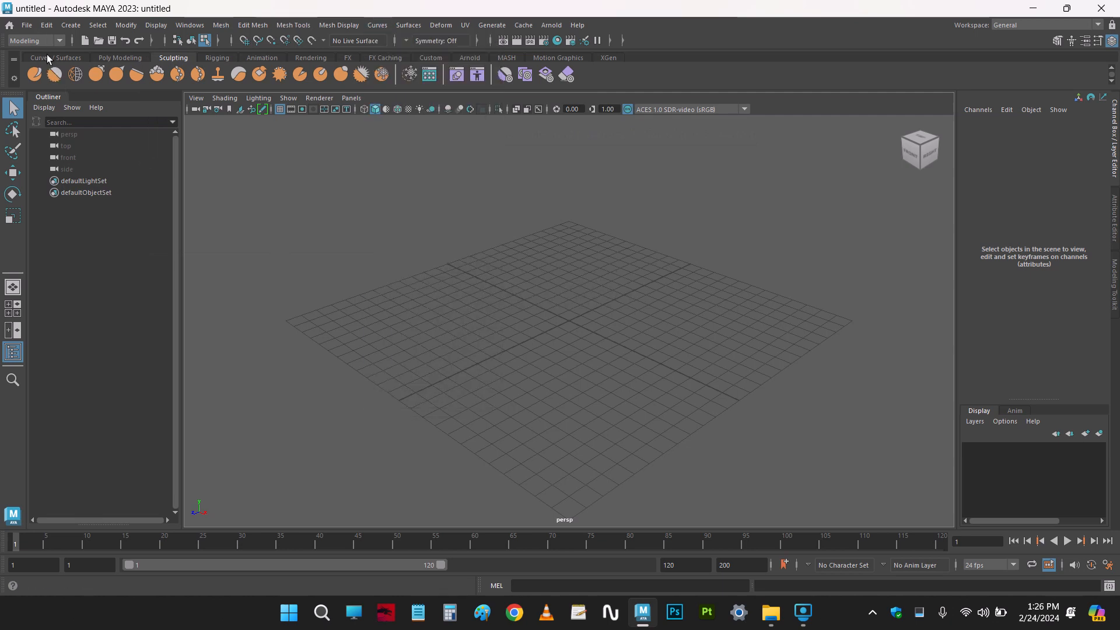
Start a new scene and view the project's scene files available for opening, leaving without opening one
{"action": "left_click", "coordinate": [83, 41]}
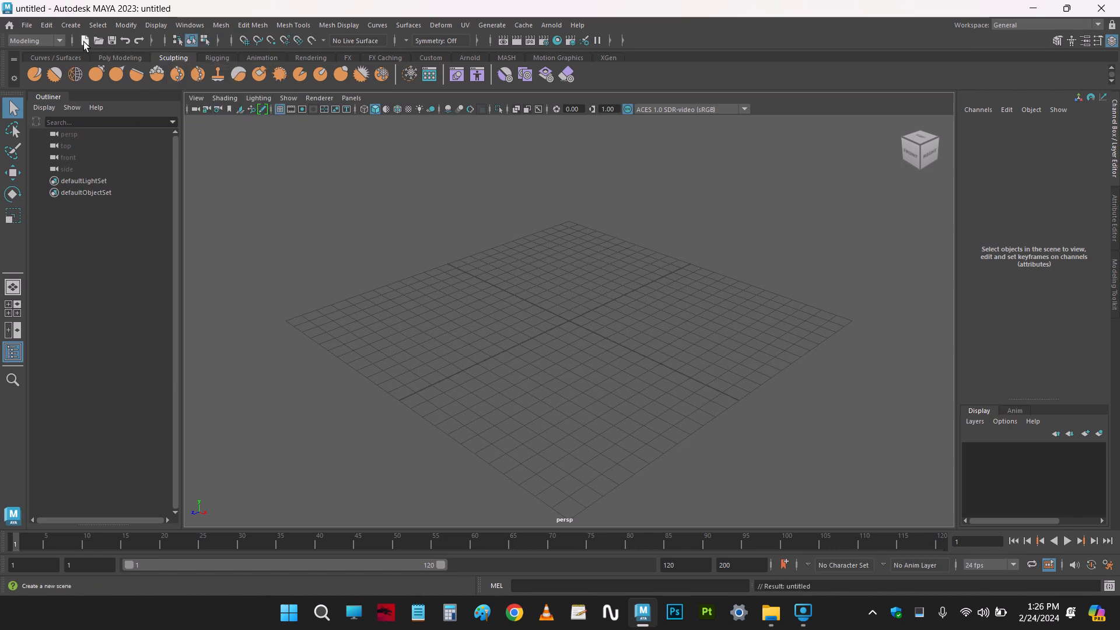
{"action": "left_click", "coordinate": [99, 40]}
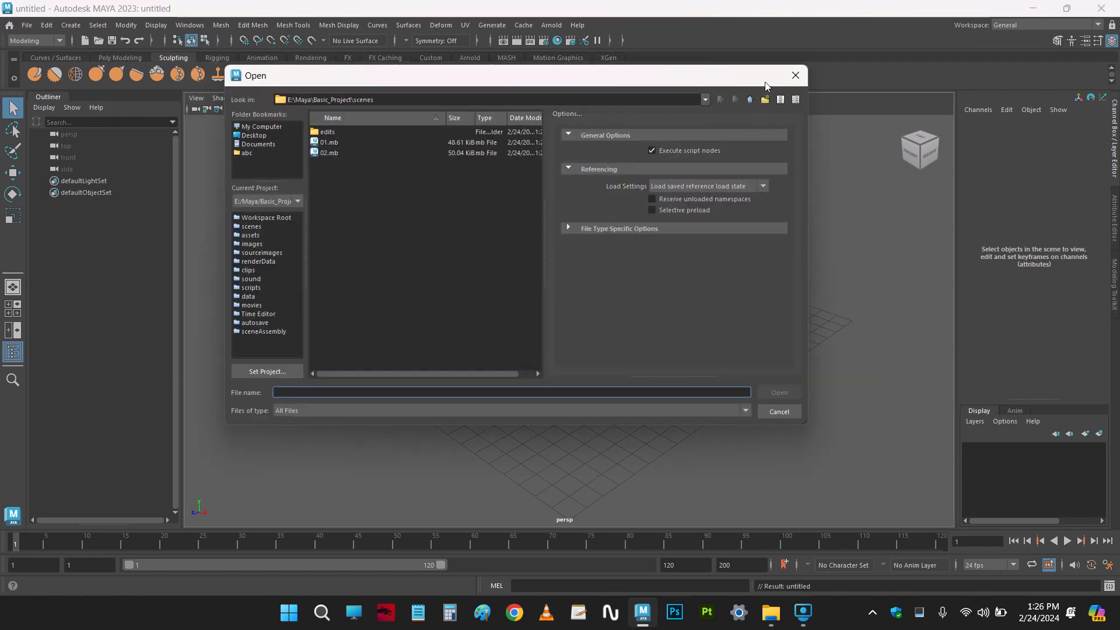
{"action": "left_click", "coordinate": [795, 75]}
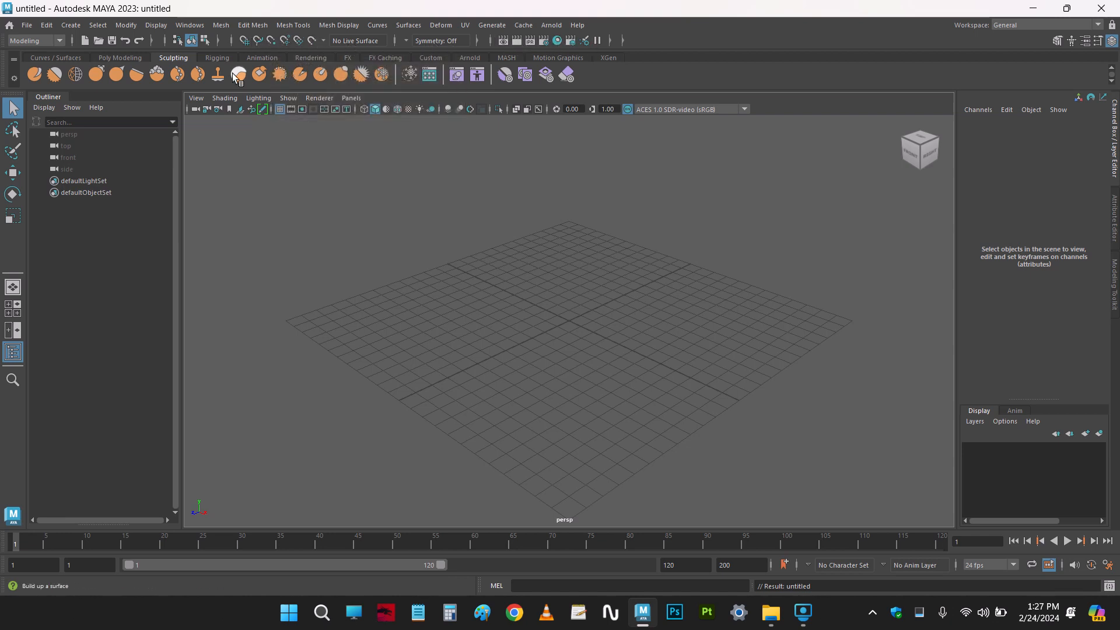
Look through the polygon primitive types available for creation
{"action": "left_click", "coordinate": [372, 230]}
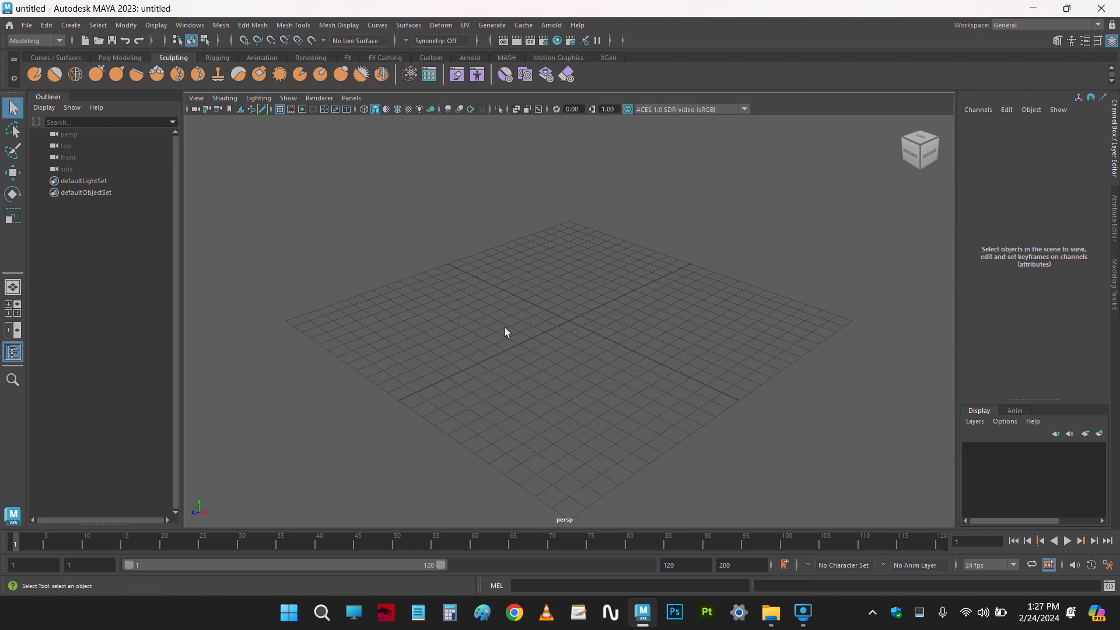
{"action": "middle_click_drag", "start_coordinate": [564, 318], "coordinate": [533, 323], "text": "alt"}
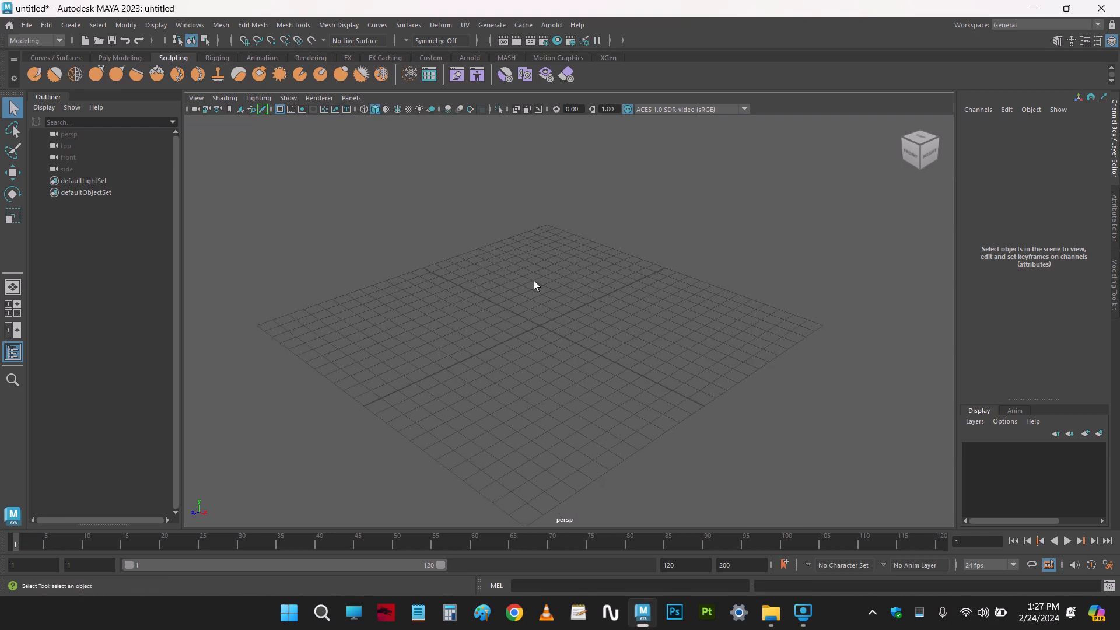
{"action": "mouse_move", "coordinate": [540, 296]}
{"action": "right_mouse_down", "text": "shift"}
{"action": "mouse_move", "coordinate": [542, 329]}
{"action": "mouse_move", "coordinate": [541, 295]}
{"action": "right_mouse_up", "text": "shift"}
{"action": "left_click", "coordinate": [71, 25]}
{"action": "mouse_move", "coordinate": [85, 75]}
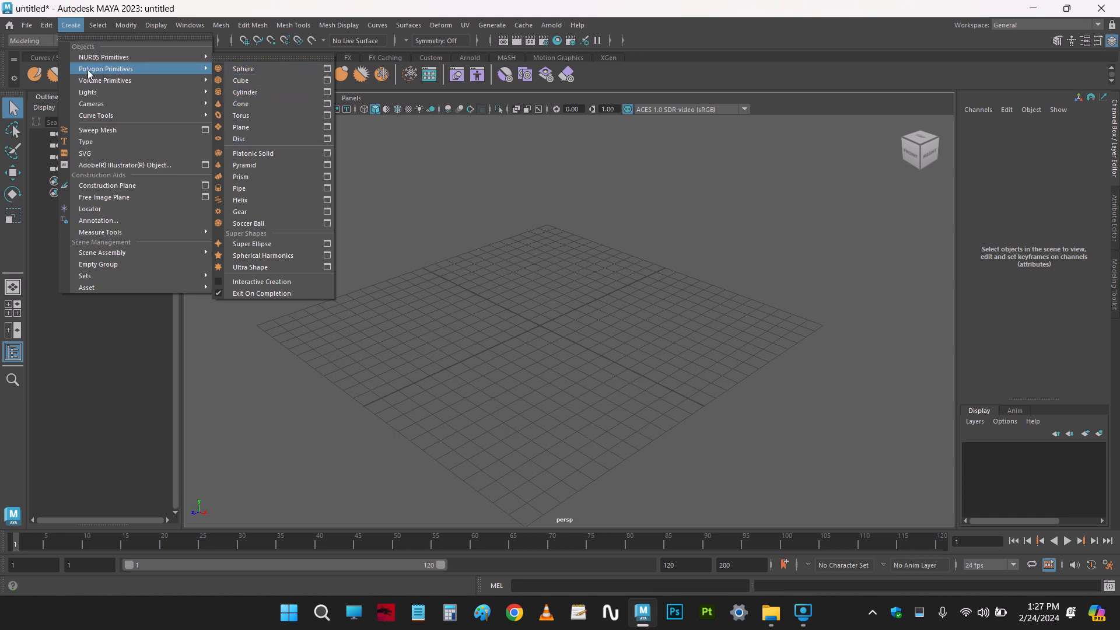
{"action": "left_click", "coordinate": [572, 290]}
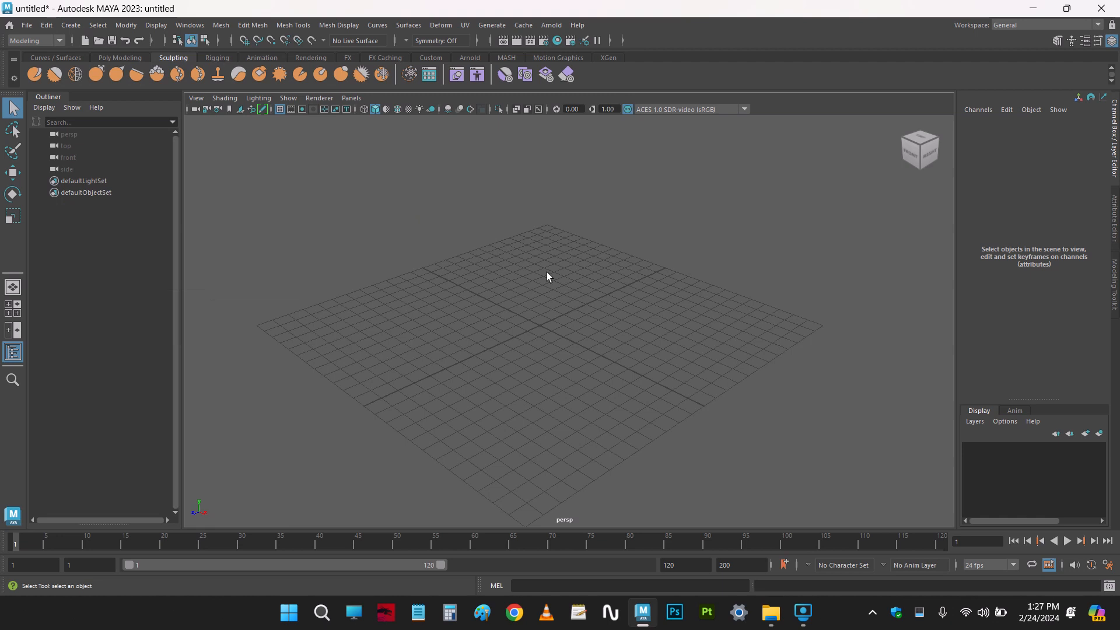
Create a polygon cube at the centre of the grid, deselect it and review the polygon primitive types
{"action": "right_click_drag", "start_coordinate": [537, 258], "coordinate": [537, 280], "text": "shift"}
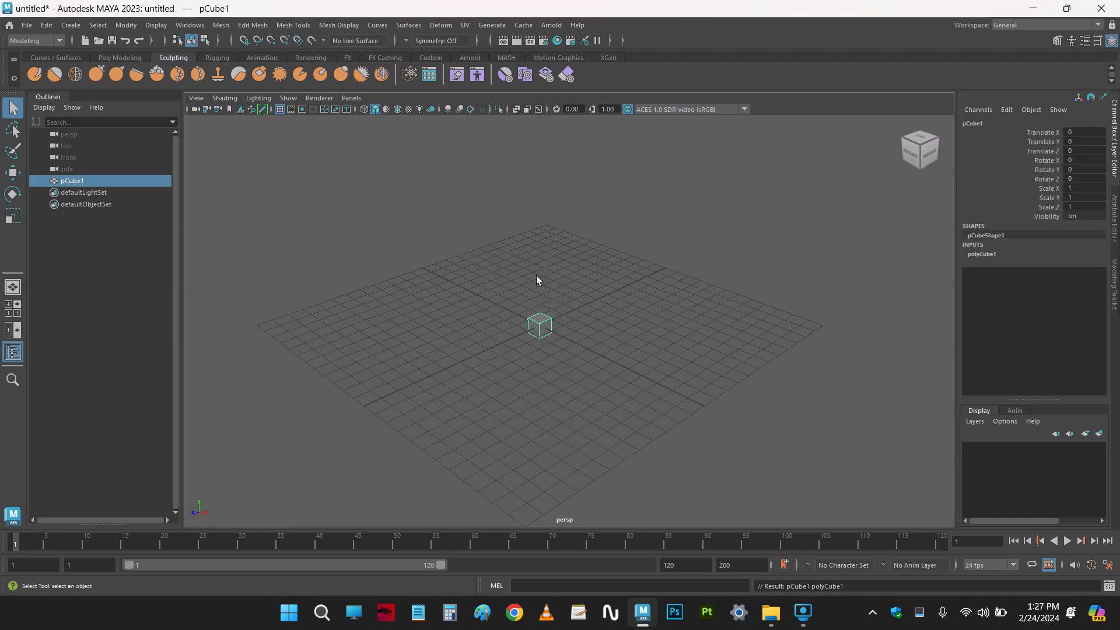
{"action": "right_click_drag", "start_coordinate": [635, 273], "coordinate": [624, 251], "text": "shift"}
{"action": "left_click", "coordinate": [623, 264]}
{"action": "left_click", "coordinate": [70, 24]}
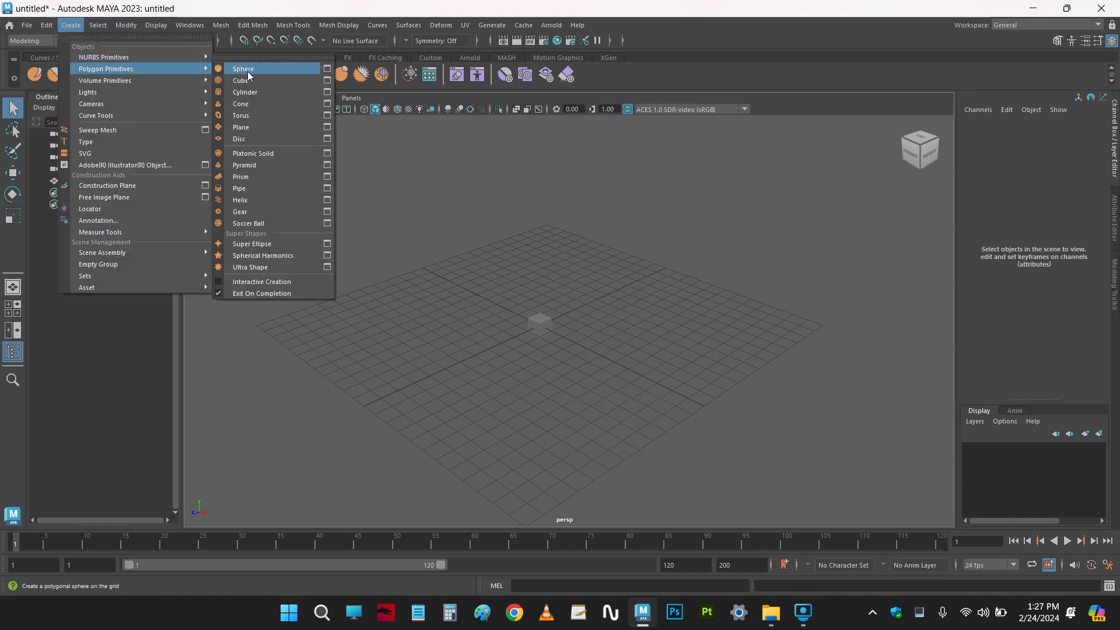
{"action": "left_click", "coordinate": [451, 200]}
Start a new scene without saving the changes and create a polygon cube at the origin
{"action": "left_click", "coordinate": [85, 40]}
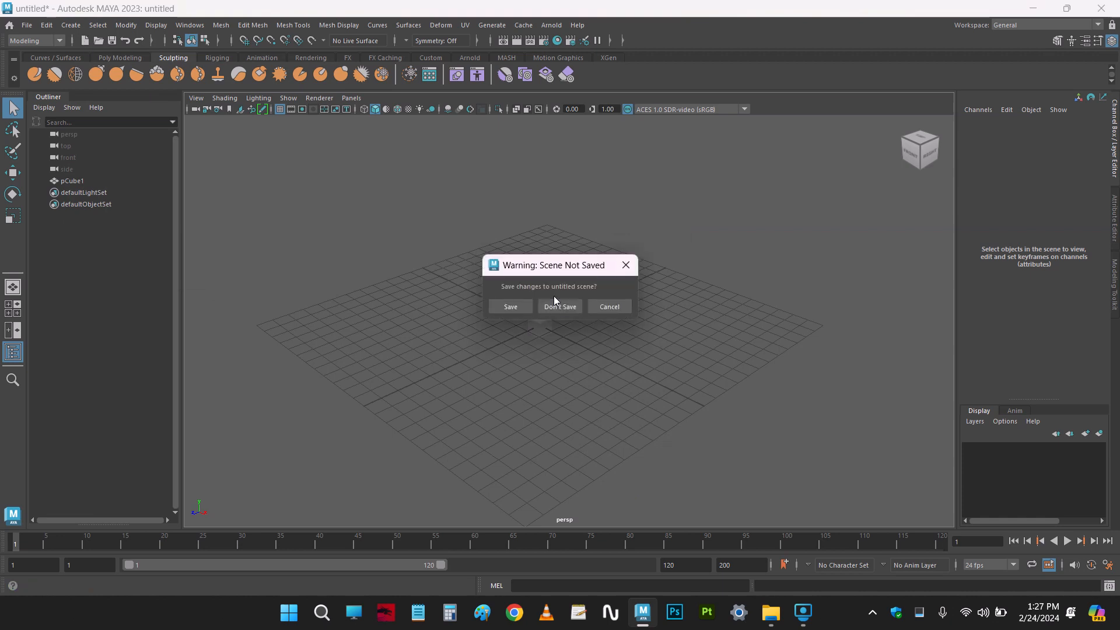
{"action": "left_click", "coordinate": [556, 306]}
{"action": "right_click_drag", "start_coordinate": [523, 256], "coordinate": [522, 255], "text": "shift"}
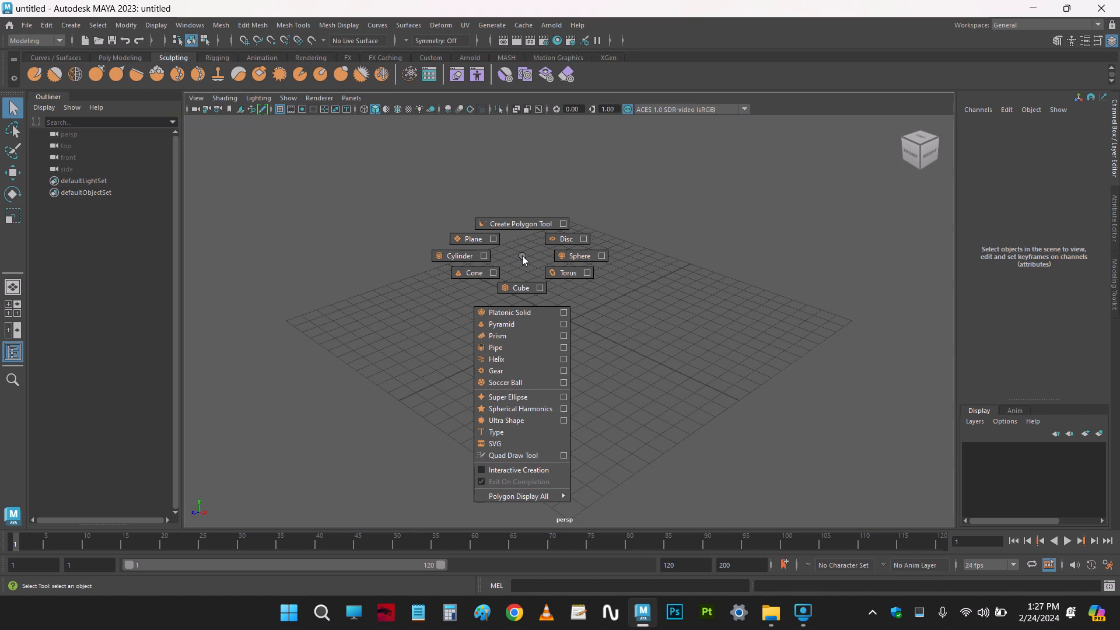
{"action": "right_click_drag", "start_coordinate": [523, 256], "coordinate": [522, 277], "text": "shift"}
{"action": "left_click", "coordinate": [521, 276]}
{"action": "left_click", "coordinate": [577, 330]}
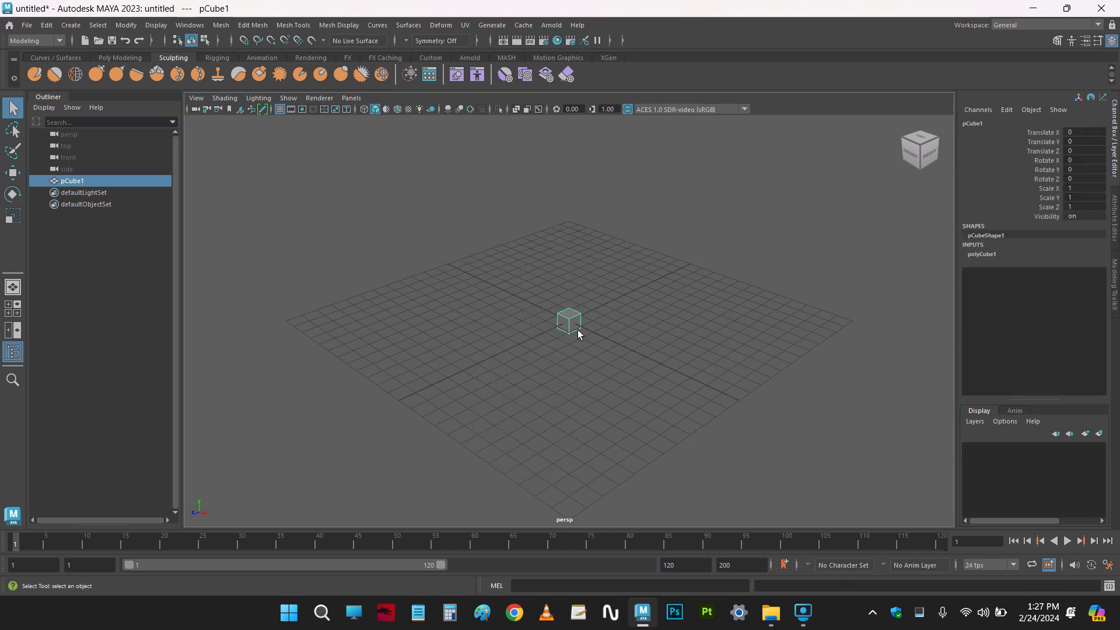
Inspect the cube by zooming in and out, panning and dollying the perspective view, and deselect it
{"action": "scroll", "coordinate": [577, 329], "scroll_direction": "up", "scroll_amount": 4}
{"action": "scroll", "coordinate": [580, 333], "scroll_direction": "up", "scroll_amount": 6}
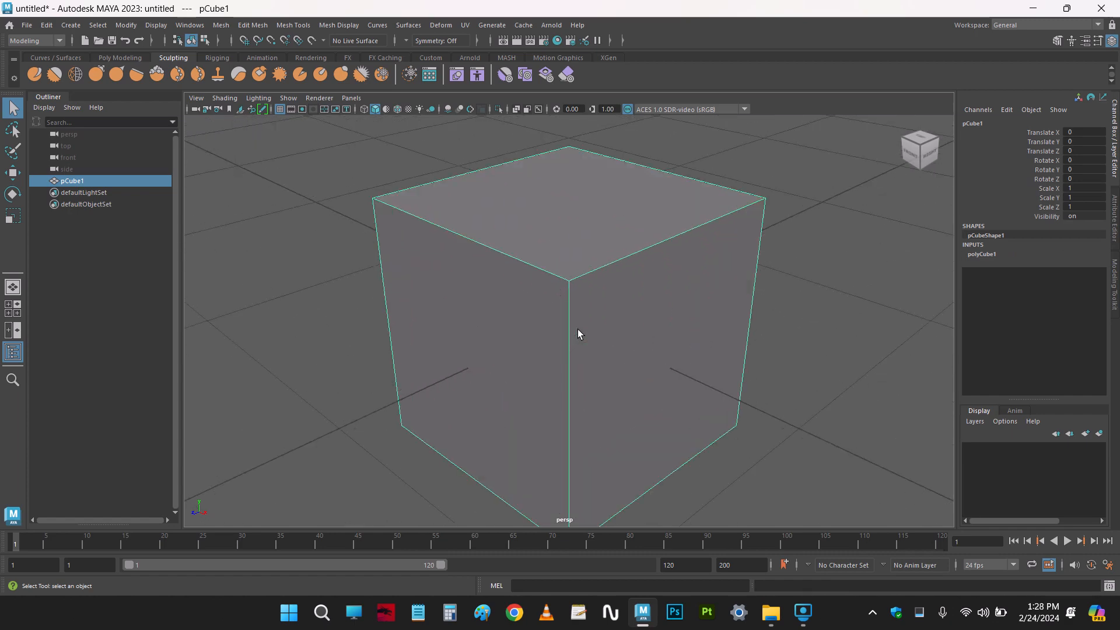
{"action": "scroll", "coordinate": [580, 333], "scroll_direction": "down", "scroll_amount": 8}
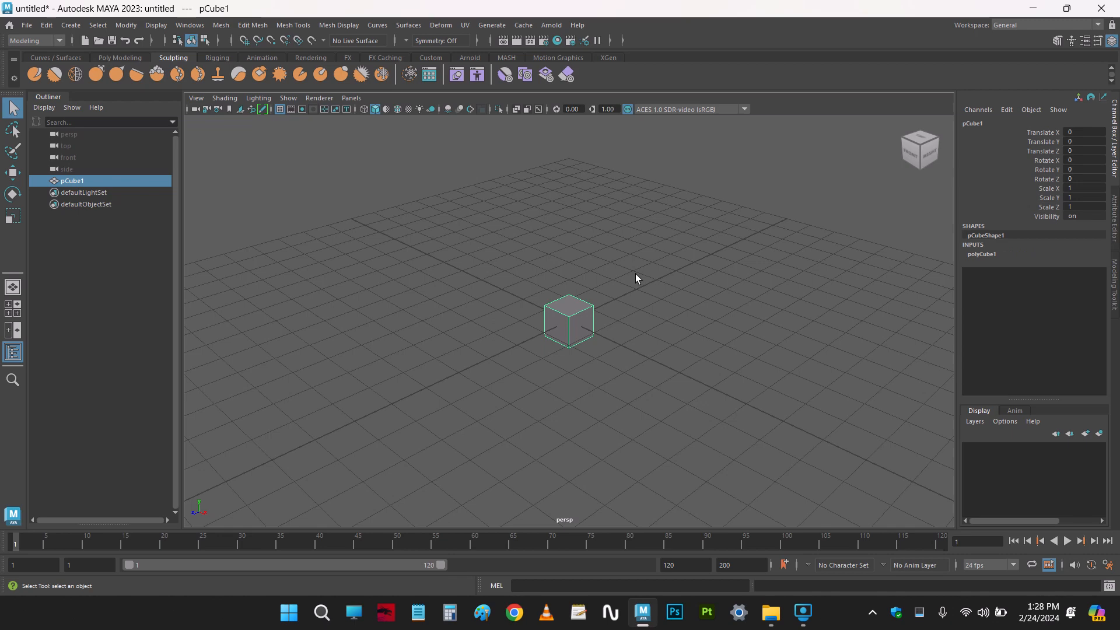
{"action": "scroll", "coordinate": [635, 278], "scroll_direction": "up", "scroll_amount": 5}
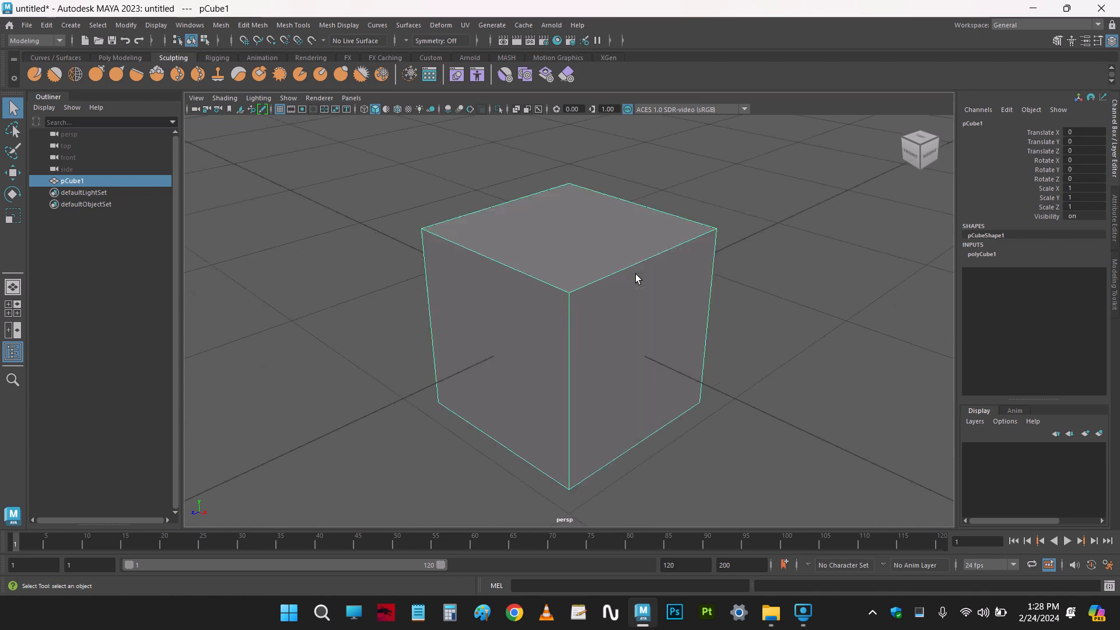
{"action": "middle_click_drag", "start_coordinate": [634, 279], "coordinate": [570, 268], "text": "alt"}
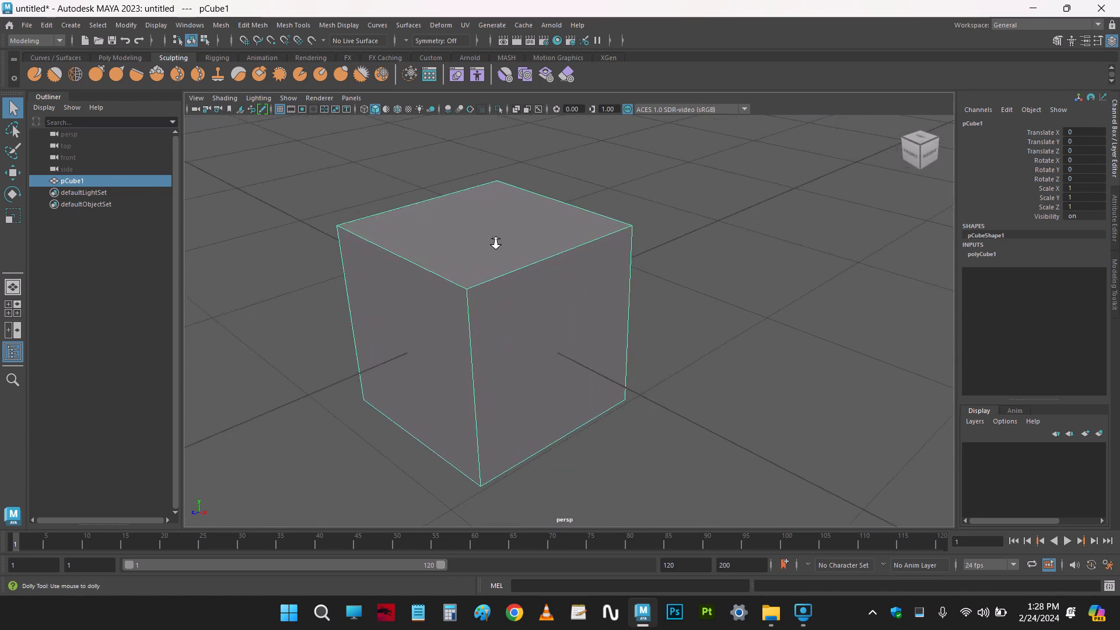
{"action": "right_click_drag", "start_coordinate": [495, 244], "coordinate": [509, 289], "text": "alt"}
{"action": "left_click", "coordinate": [703, 302]}
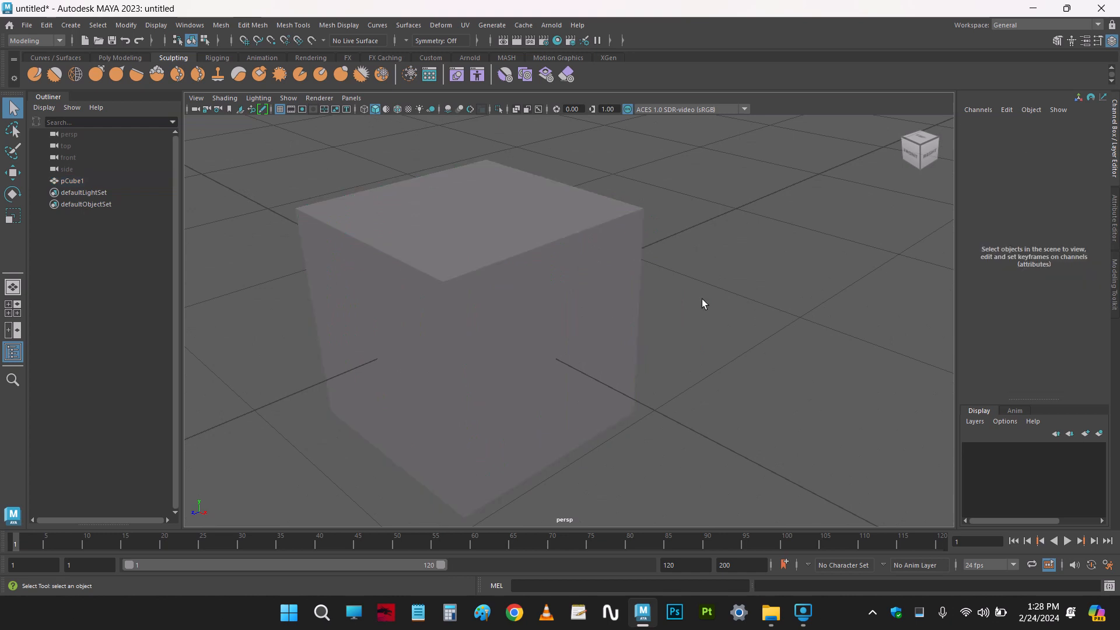
Duplicate the cube and move the copy along the Z axis to about -2.74
{"action": "left_click", "coordinate": [509, 293]}
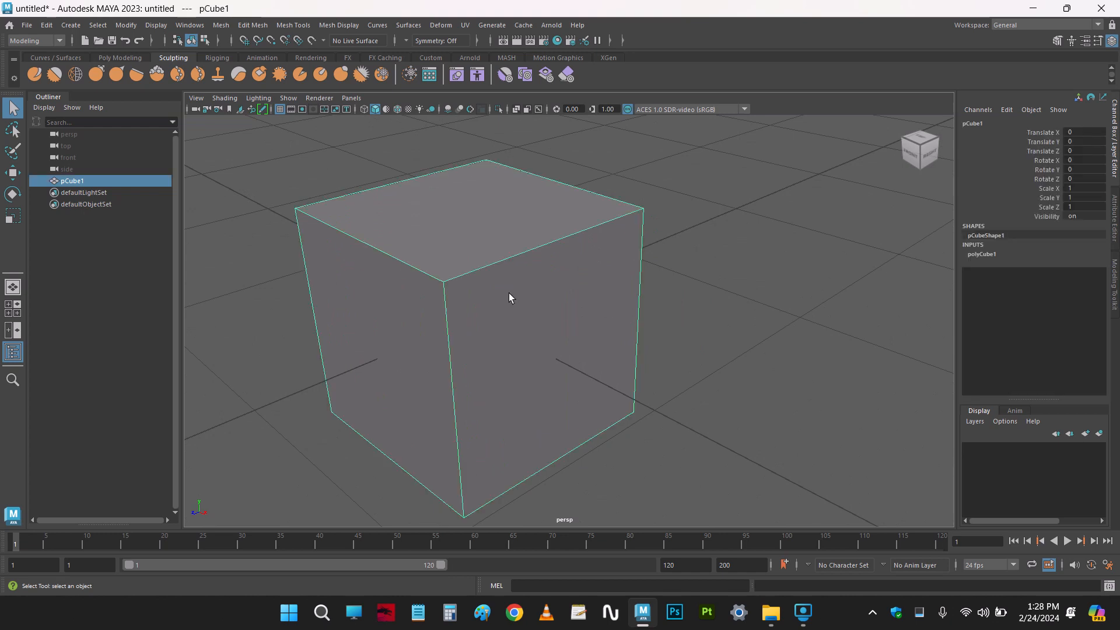
{"action": "key", "text": "ctrl+d"}
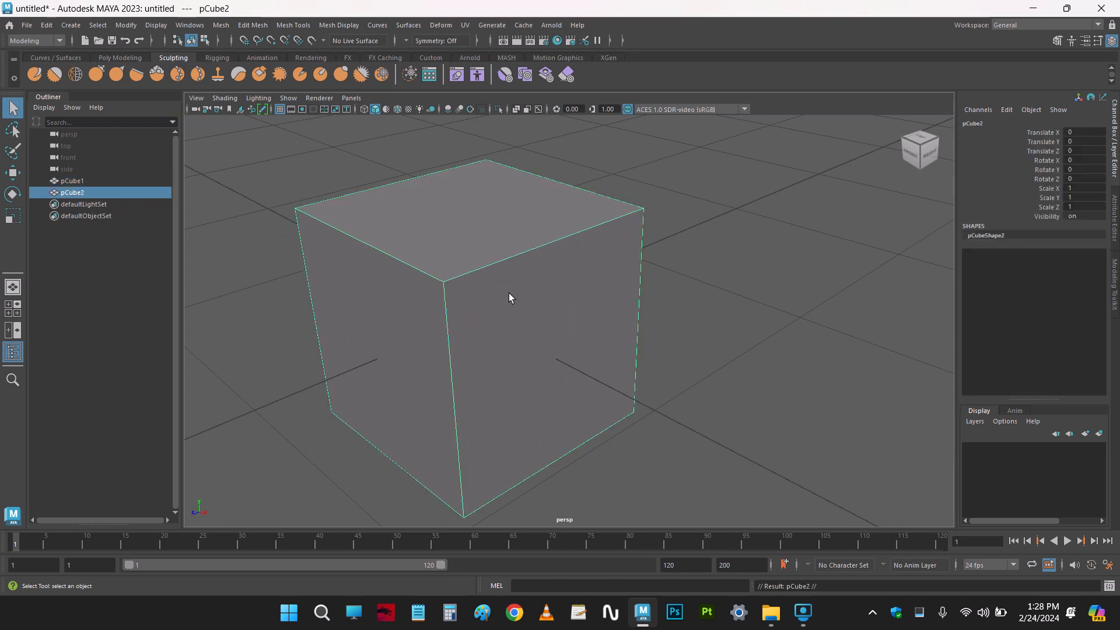
{"action": "key", "text": "w"}
{"action": "scroll", "coordinate": [509, 292], "scroll_direction": "down", "scroll_amount": 3}
{"action": "left_click_drag", "start_coordinate": [483, 333], "coordinate": [694, 205]}
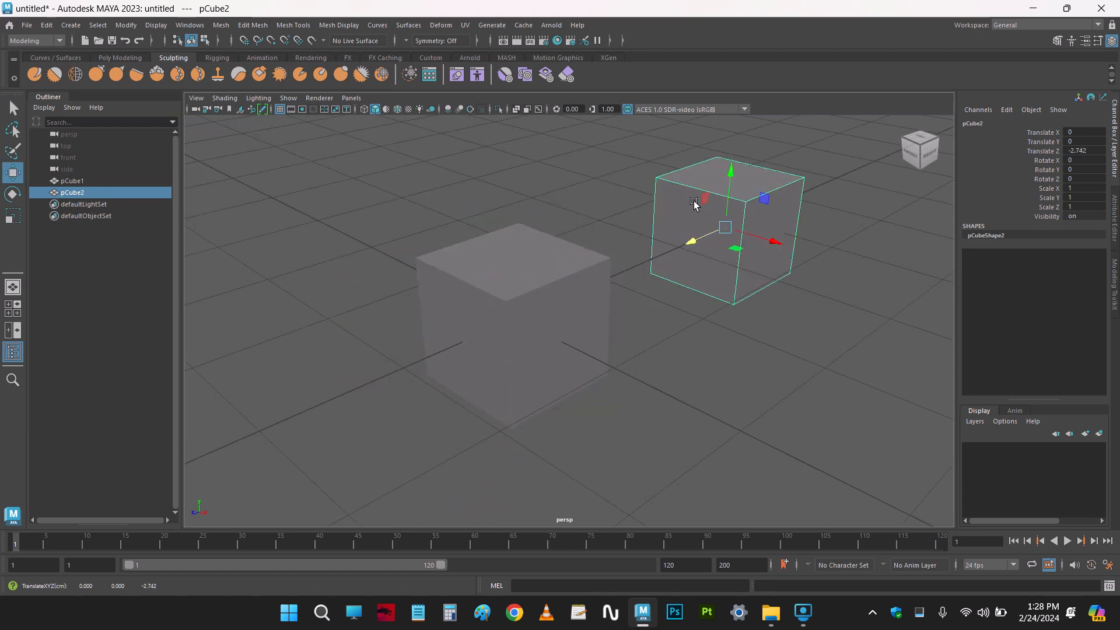
Move the duplicated cube farther away along the Z axis to about -13.68 and deselect it
{"action": "middle_click_drag", "start_coordinate": [662, 329], "coordinate": [617, 345], "text": "alt"}
{"action": "left_click", "coordinate": [613, 372]}
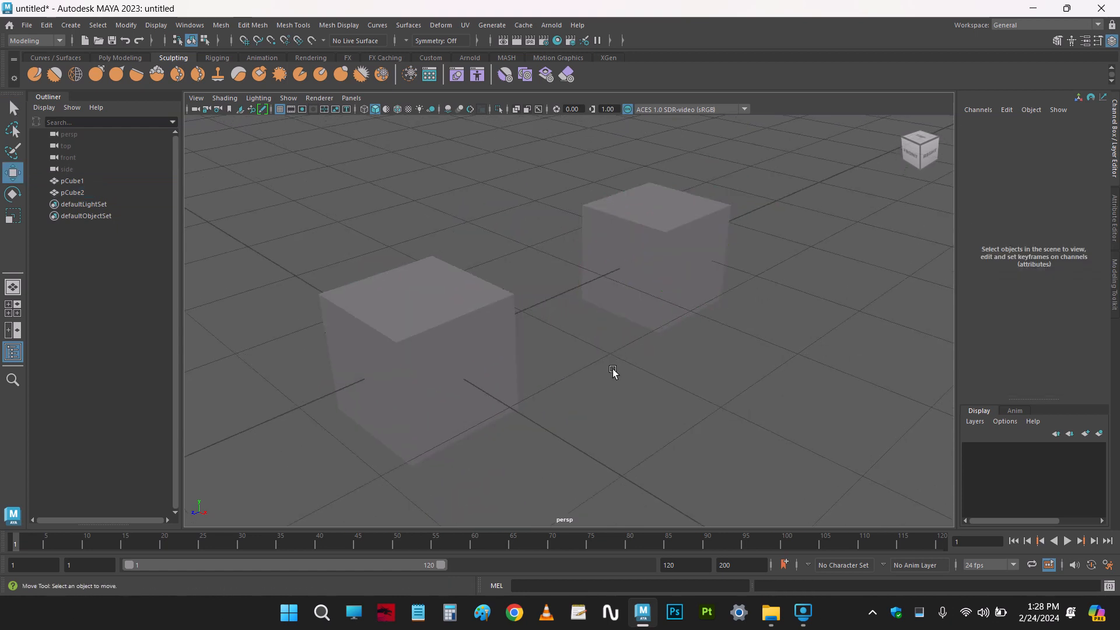
{"action": "left_click", "coordinate": [640, 243]}
{"action": "left_click_drag", "start_coordinate": [618, 269], "coordinate": [945, 108]}
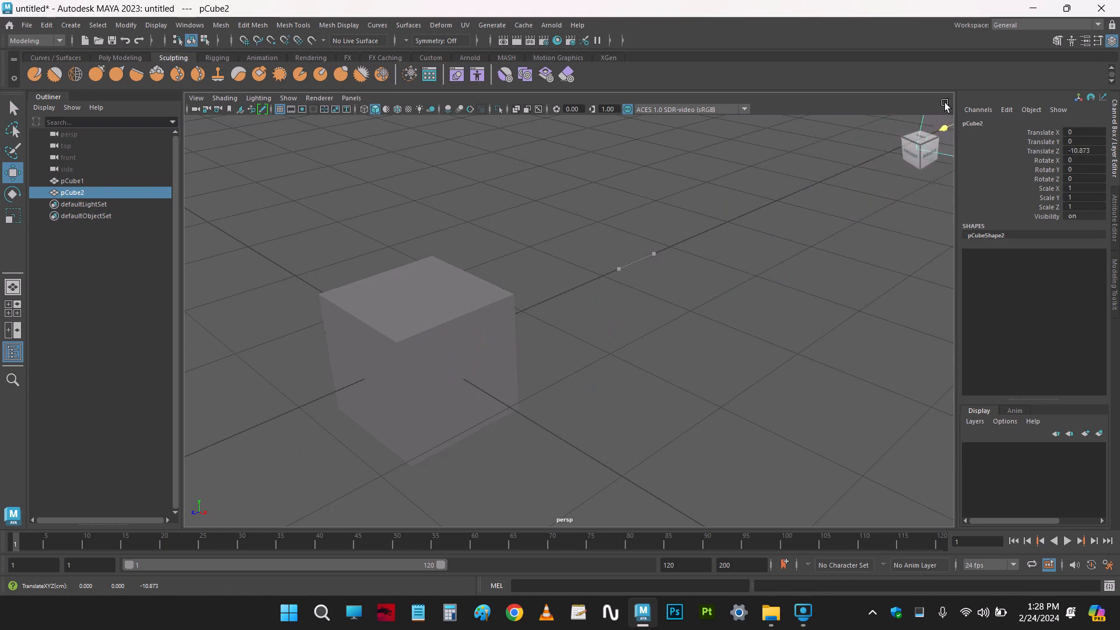
{"action": "left_click", "coordinate": [700, 268]}
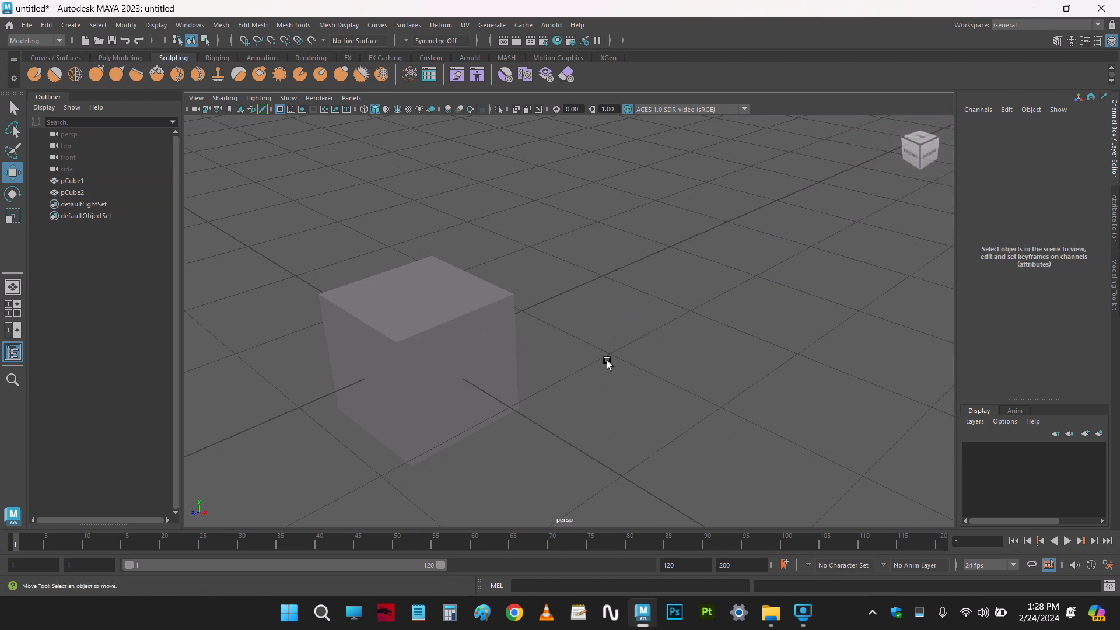
Frame the original cube in the view, frame all objects in the scene, and clear the selection
{"action": "left_click", "coordinate": [418, 340]}
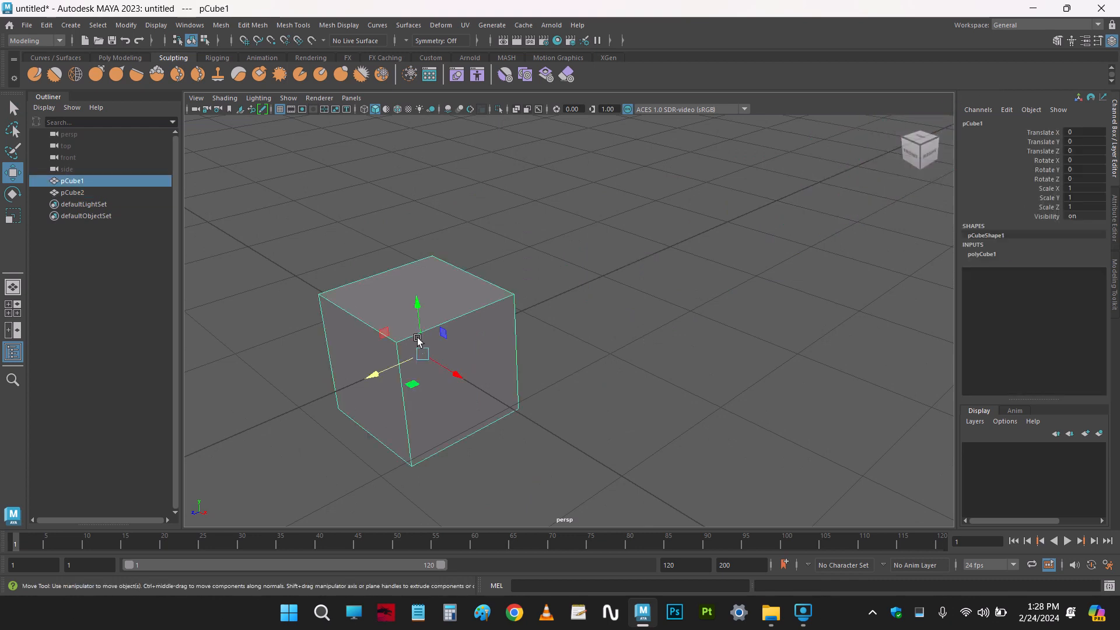
{"action": "key", "text": "f"}
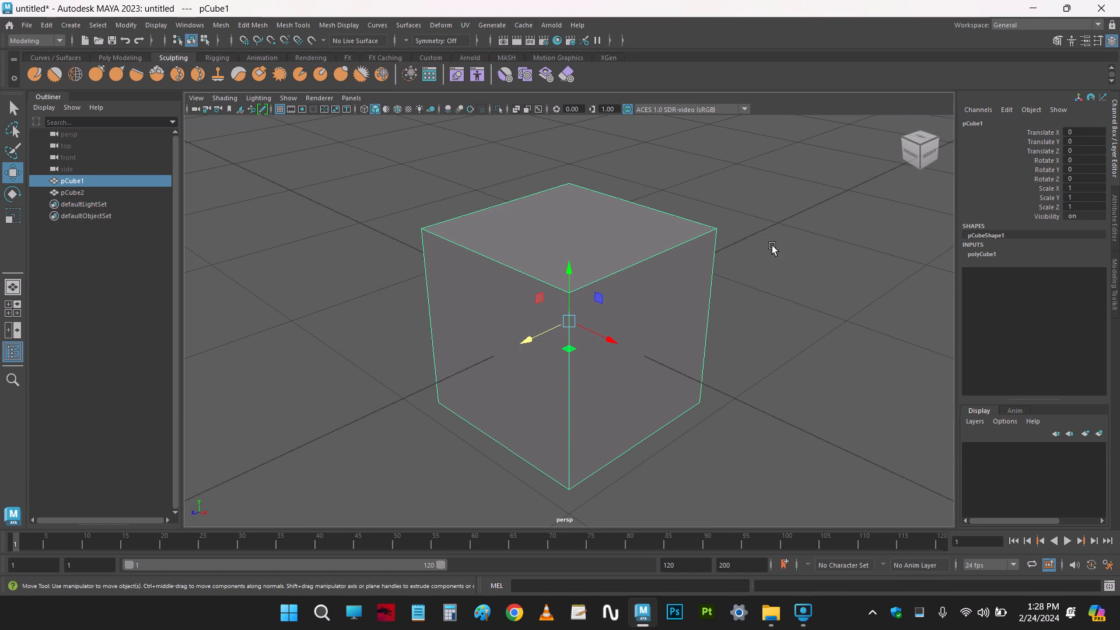
{"action": "key", "text": "a"}
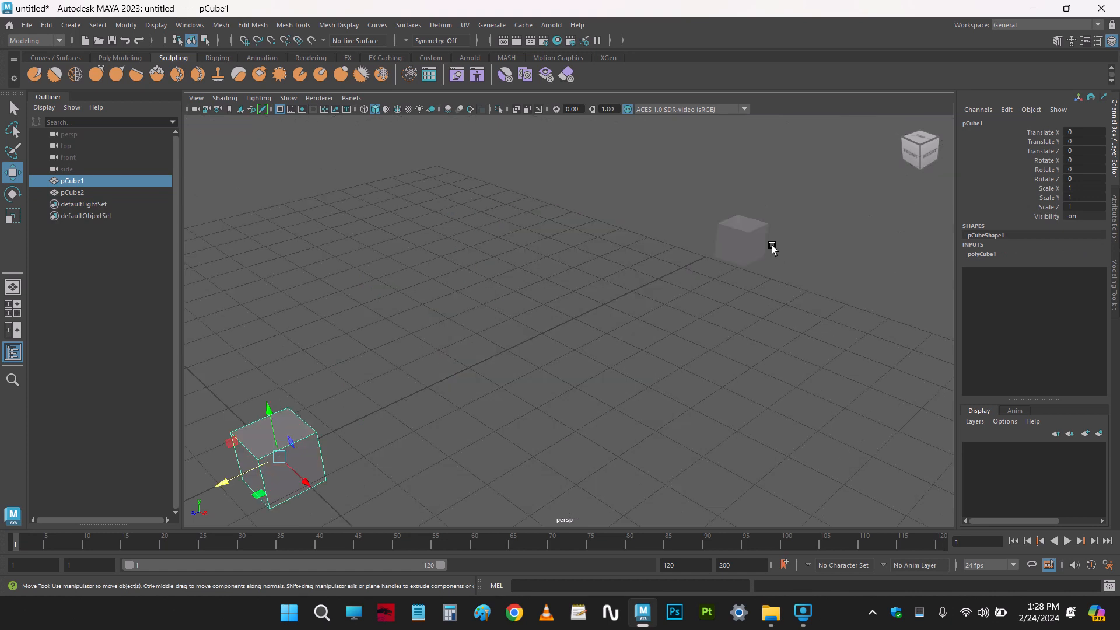
{"action": "left_click", "coordinate": [655, 358]}
{"action": "left_click_drag", "start_coordinate": [216, 142], "coordinate": [875, 492]}
{"action": "left_click", "coordinate": [869, 493]}
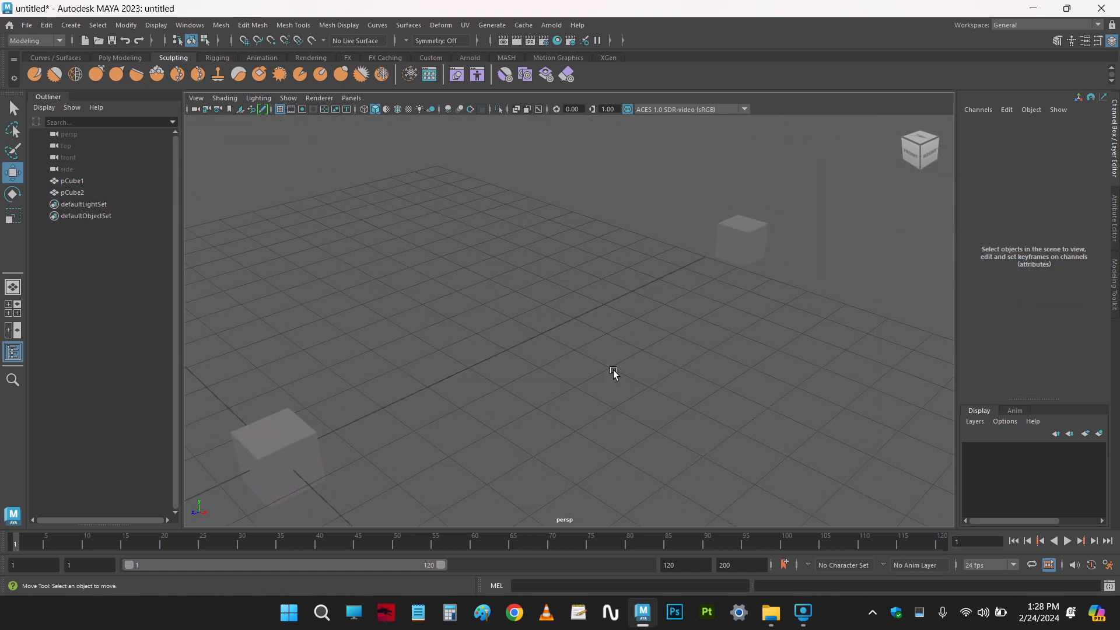
Frame the duplicated cube, frame the whole scene, and focus the view on the original cube
{"action": "left_click", "coordinate": [753, 228]}
{"action": "key", "text": "f"}
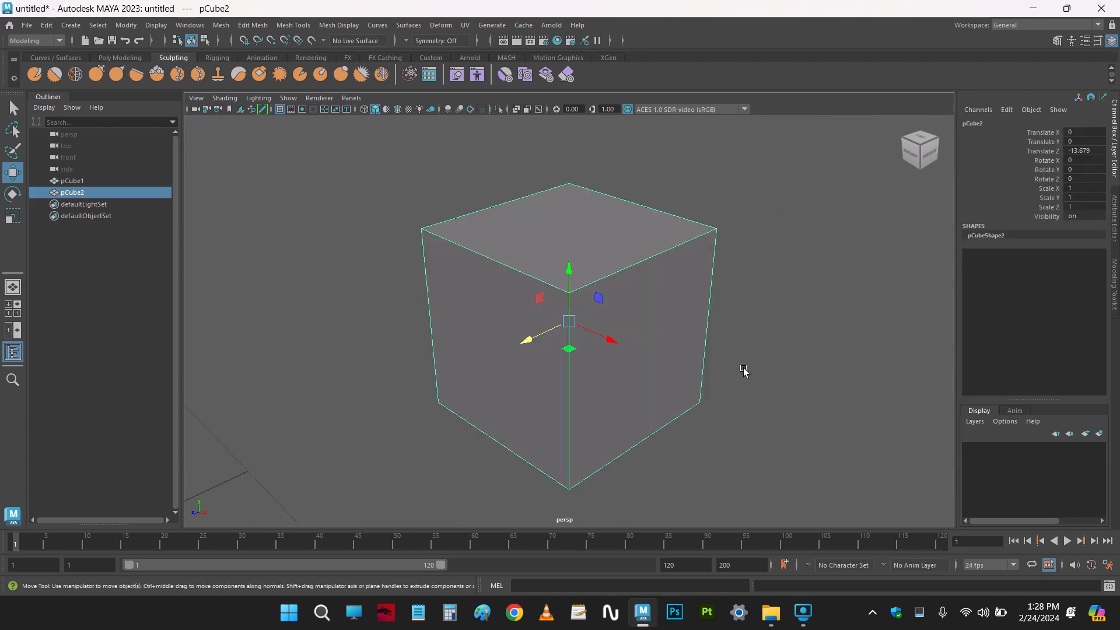
{"action": "key", "text": "a"}
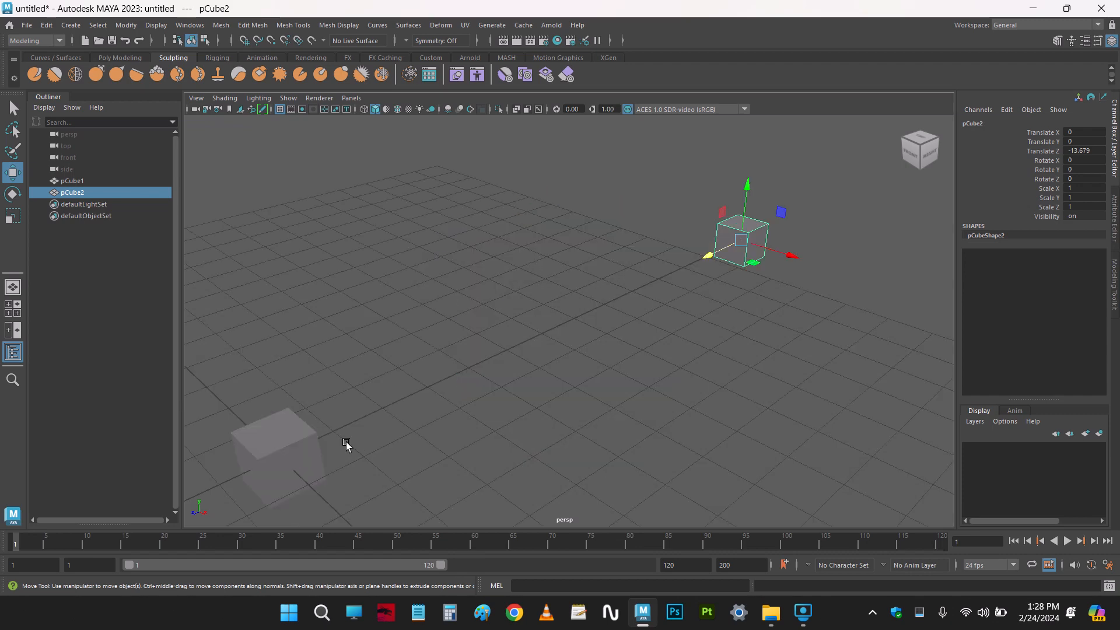
{"action": "left_click", "coordinate": [292, 446]}
{"action": "key", "text": "f"}
Delete the duplicated cube and frame the original cube in the view with it selected
{"action": "scroll", "coordinate": [563, 301], "scroll_direction": "down", "scroll_amount": 5}
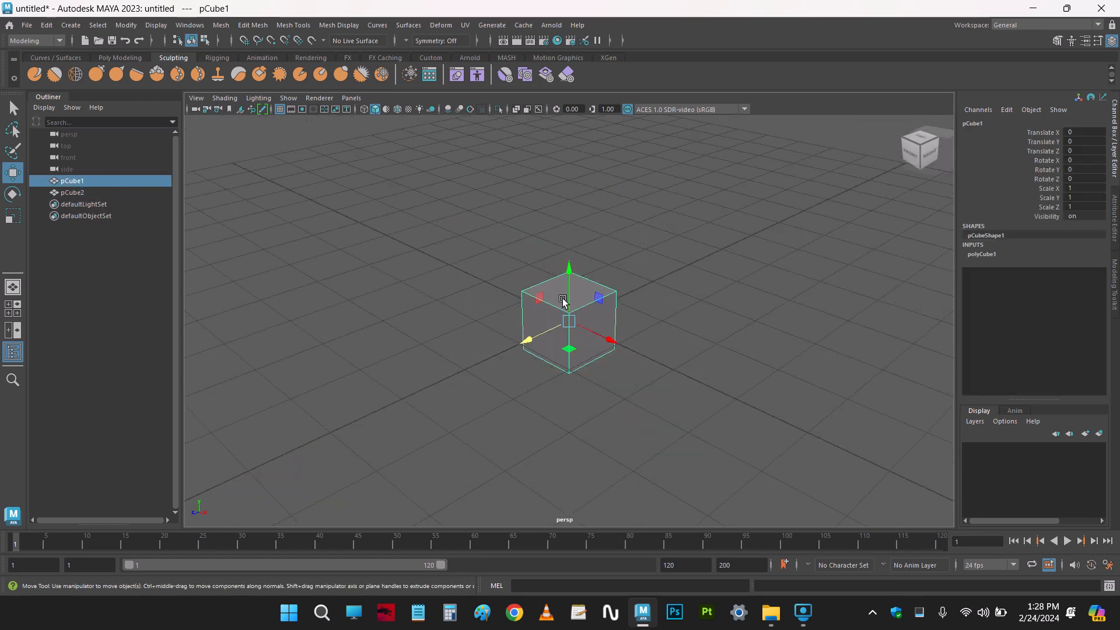
{"action": "scroll", "coordinate": [563, 300], "scroll_direction": "down", "scroll_amount": 3}
{"action": "left_click", "coordinate": [765, 205]}
{"action": "left_click_drag", "start_coordinate": [765, 204], "coordinate": [853, 272]}
{"action": "key", "text": "Delete"}
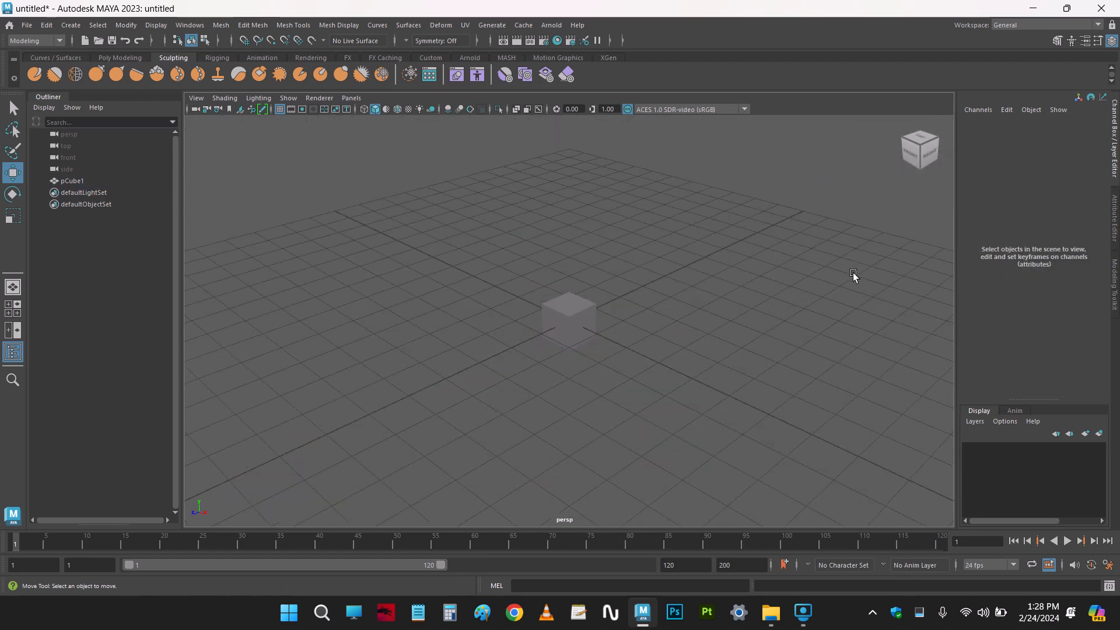
{"action": "key", "text": "f"}
{"action": "left_click", "coordinate": [593, 305]}
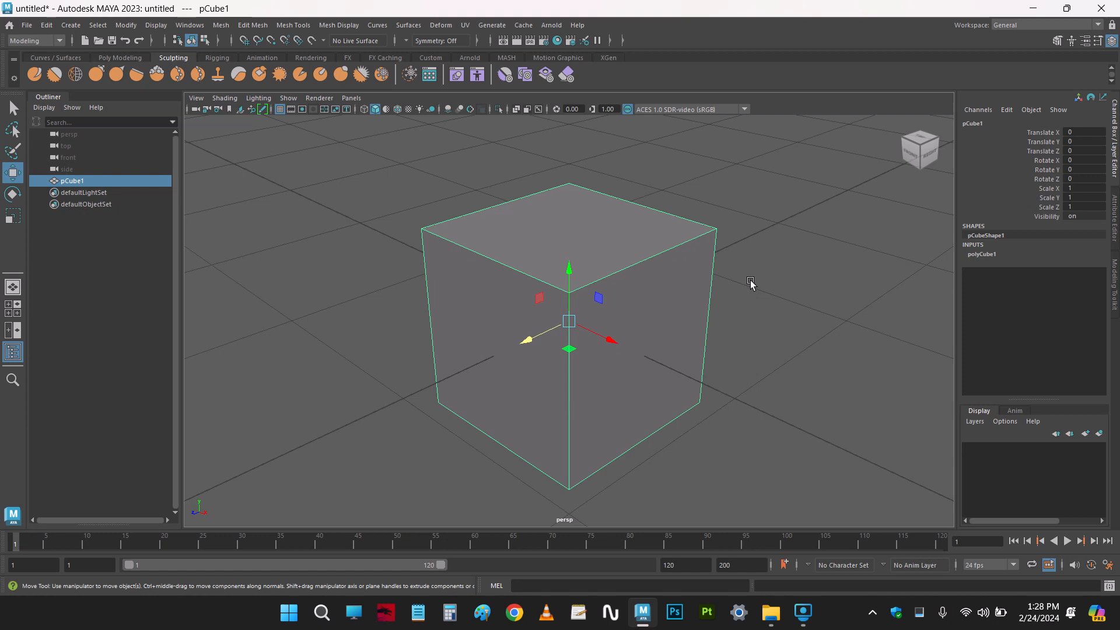
Select and deselect the cube in the viewport to examine how the Outliner reflects the selection
{"action": "left_click", "coordinate": [777, 347]}
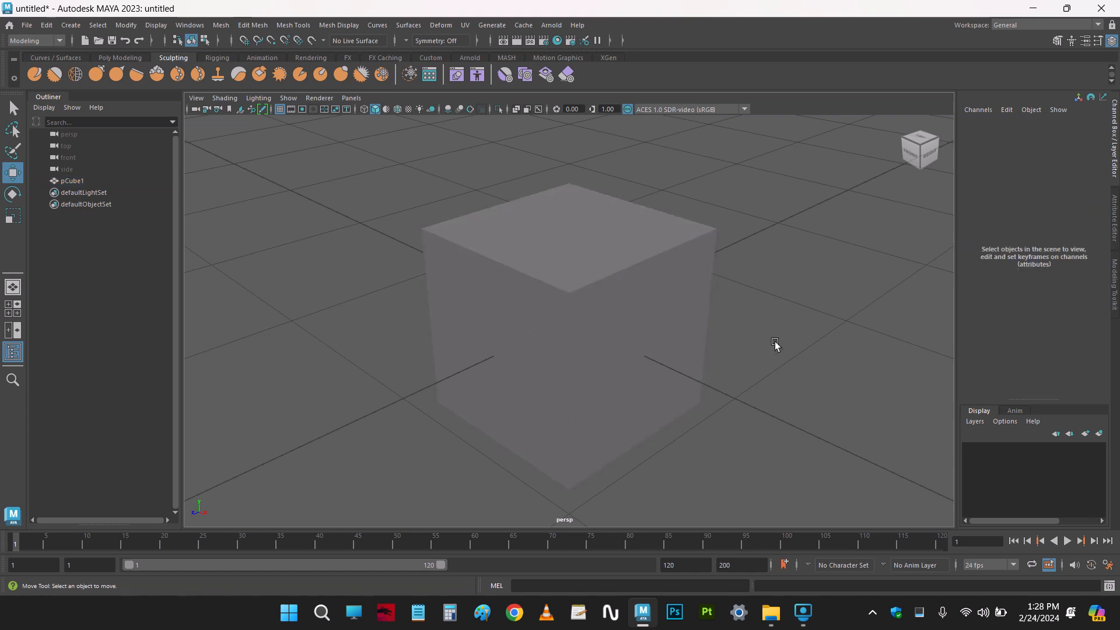
{"action": "middle_click_drag", "start_coordinate": [776, 375], "coordinate": [653, 350], "text": "alt"}
{"action": "left_click", "coordinate": [522, 283]}
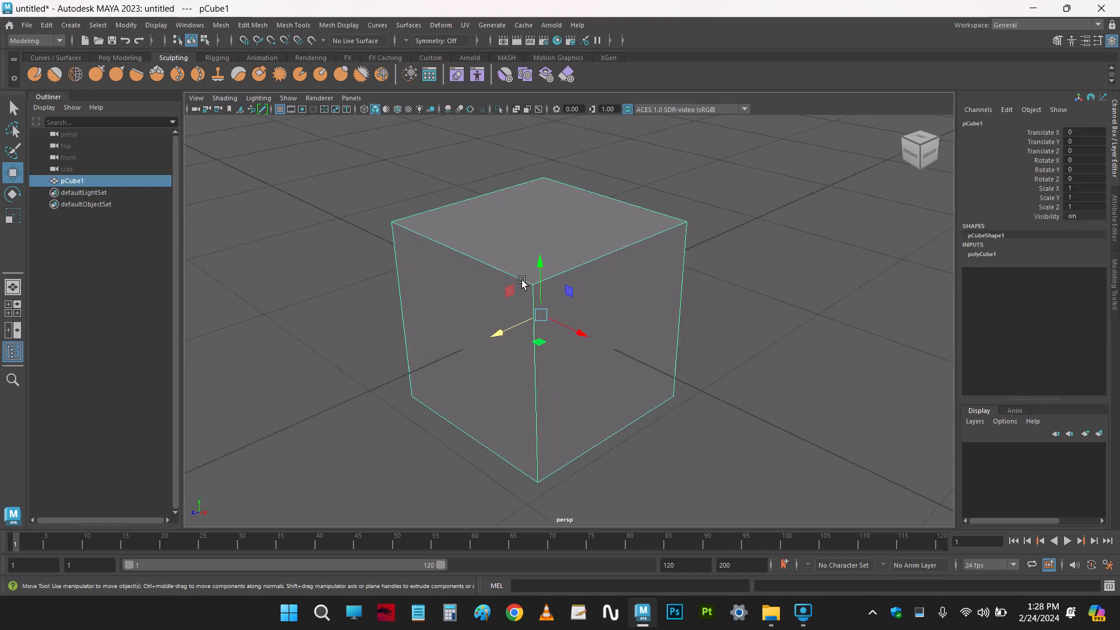
{"action": "left_click", "coordinate": [755, 305]}
{"action": "left_click", "coordinate": [583, 335]}
{"action": "left_click", "coordinate": [746, 180]}
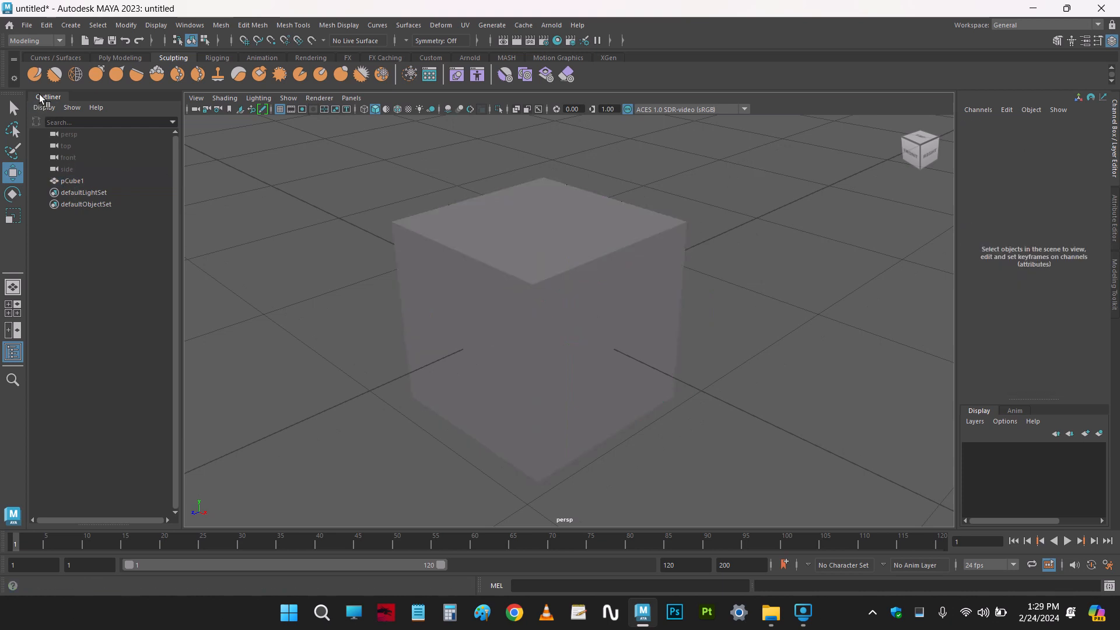
{"action": "left_click", "coordinate": [569, 290]}
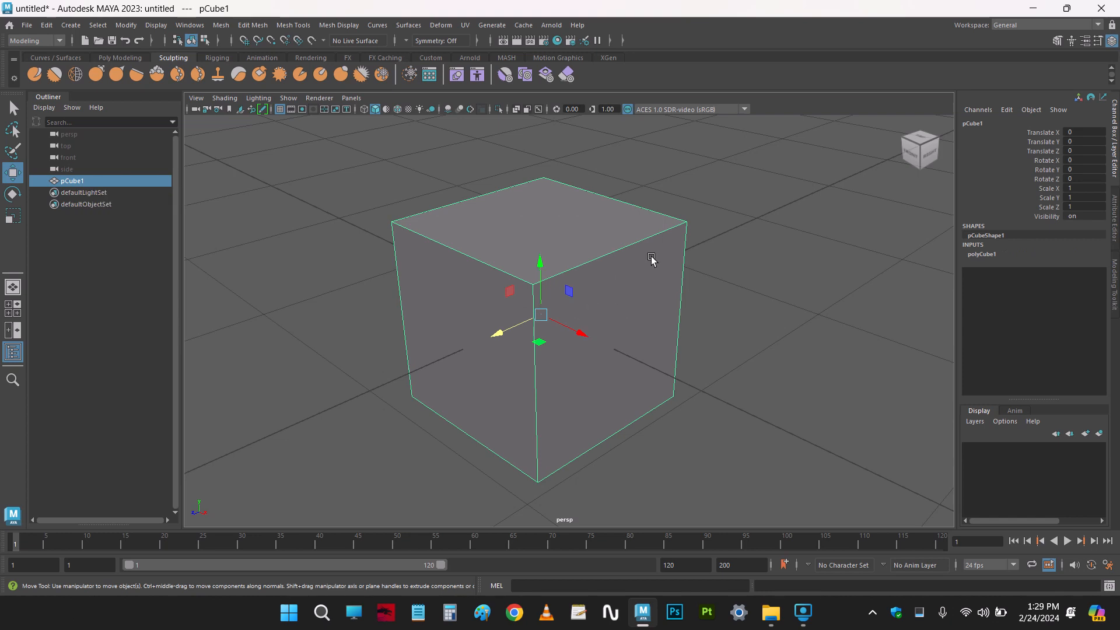
Create a second polygon cube at the origin with nothing else selected
{"action": "left_click", "coordinate": [729, 209]}
{"action": "right_click", "coordinate": [775, 250], "text": "shift"}
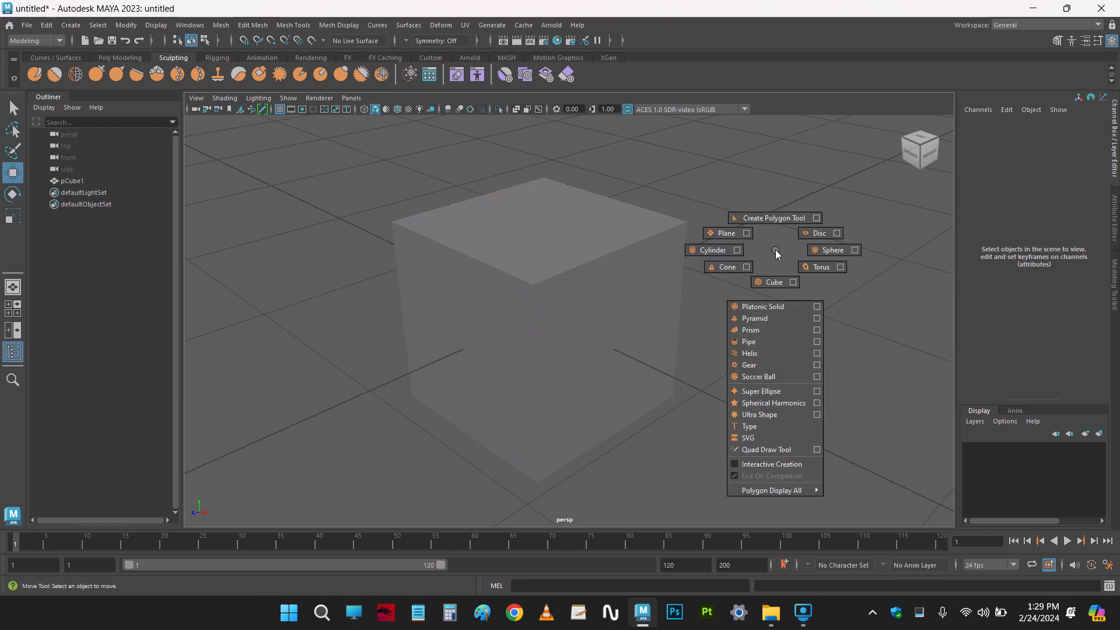
{"action": "right_click_drag", "start_coordinate": [775, 259], "coordinate": [775, 277], "text": "shift"}
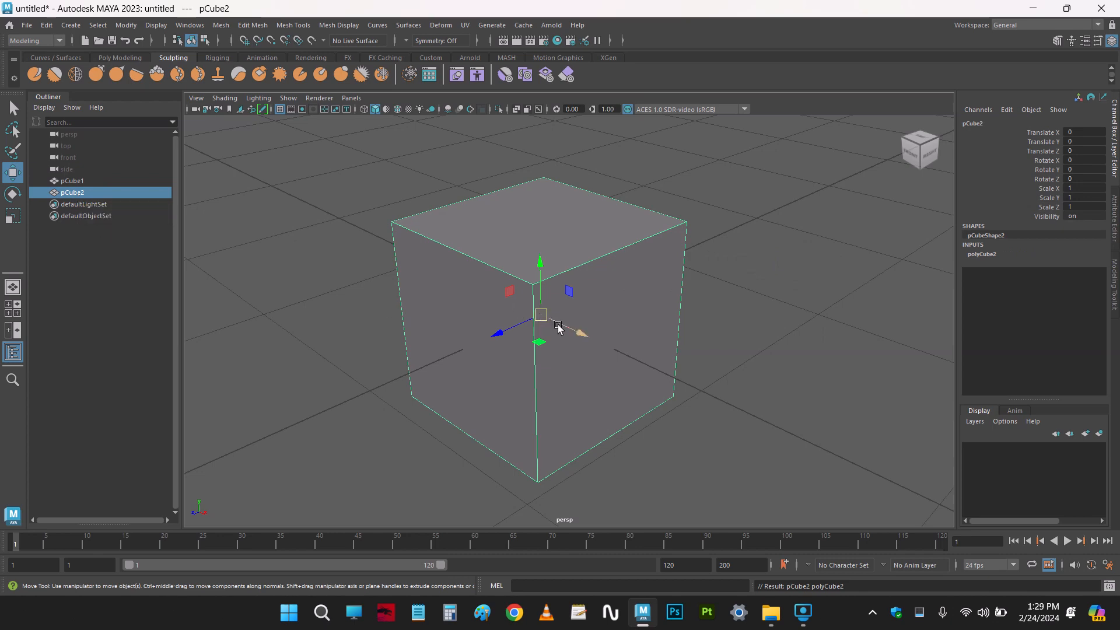
Create a polygon sphere at the origin, move it along the Z axis to about -3.87, and deselect it
{"action": "scroll", "coordinate": [754, 314], "scroll_direction": "down", "scroll_amount": 5}
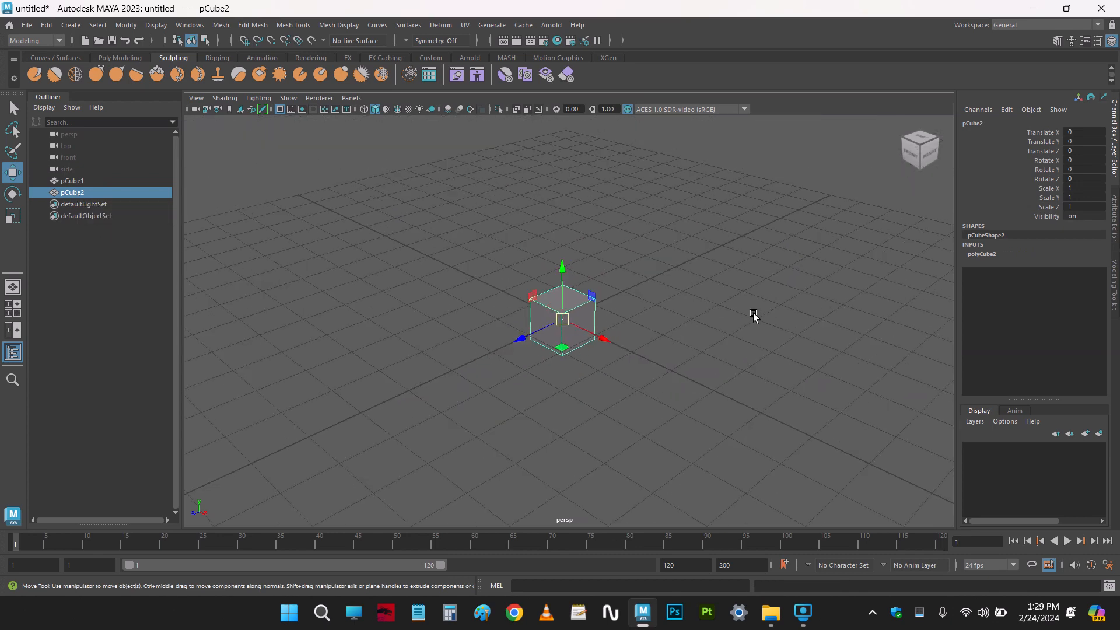
{"action": "left_click", "coordinate": [726, 328]}
{"action": "right_click_drag", "start_coordinate": [721, 293], "coordinate": [770, 293], "text": "shift"}
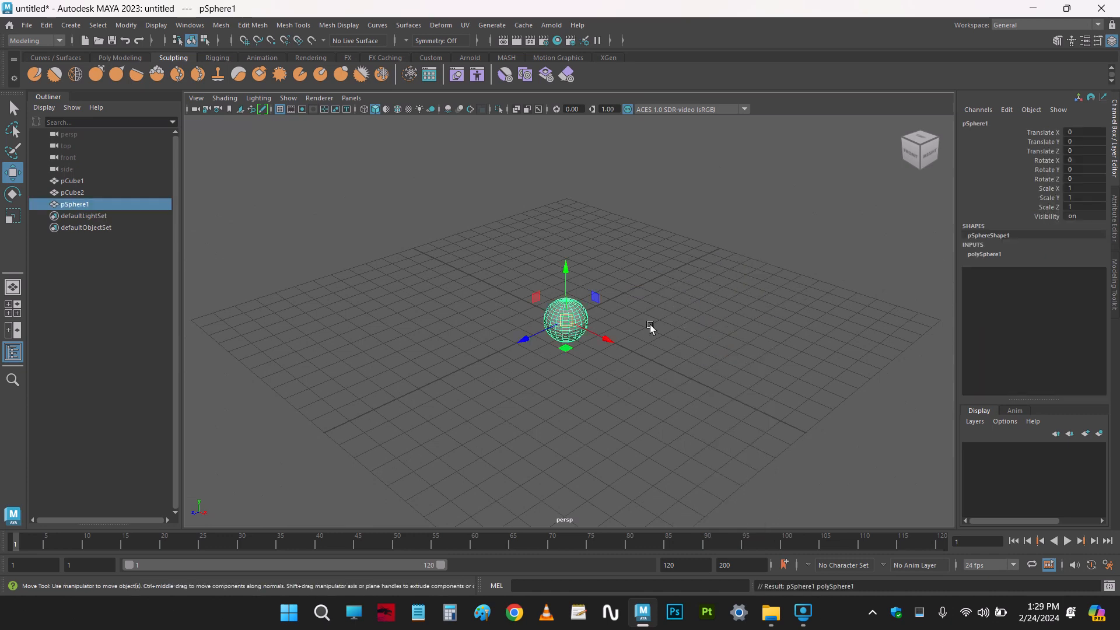
{"action": "left_click", "coordinate": [733, 281]}
{"action": "left_click", "coordinate": [551, 306]}
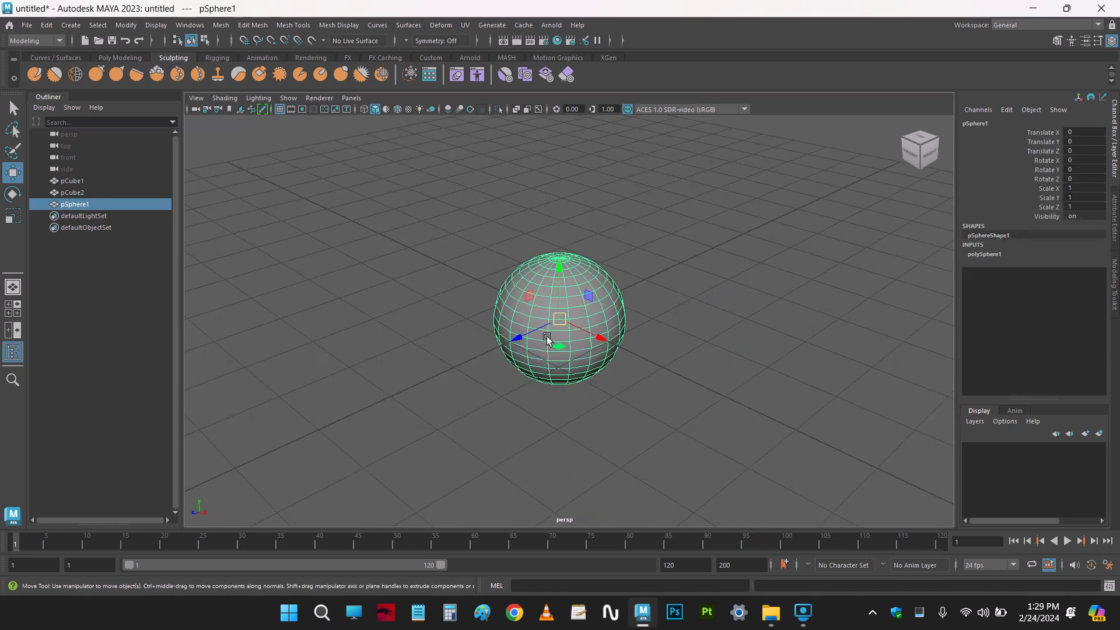
{"action": "left_click_drag", "start_coordinate": [518, 337], "coordinate": [675, 360]}
{"action": "left_click", "coordinate": [675, 359]}
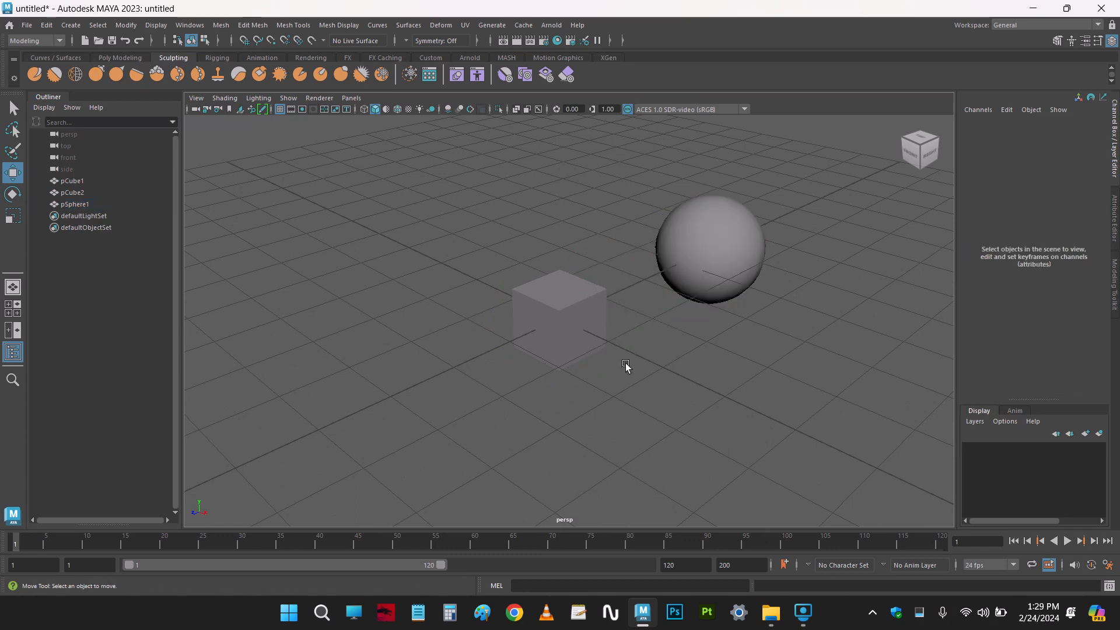
Move the first cube along the X axis to about -2.71 and deselect it
{"action": "left_click", "coordinate": [546, 340]}
{"action": "left_click_drag", "start_coordinate": [595, 336], "coordinate": [572, 343]}
{"action": "left_click", "coordinate": [548, 414]}
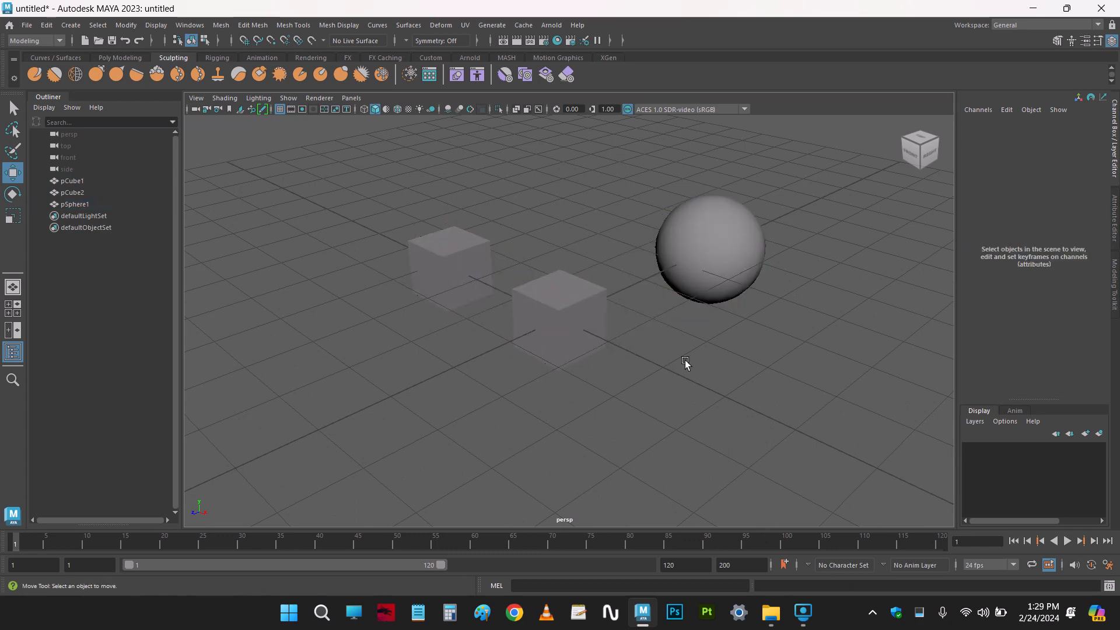
Select the sphere and the second cube in the Outliner and delete them
{"action": "left_click", "coordinate": [76, 204]}
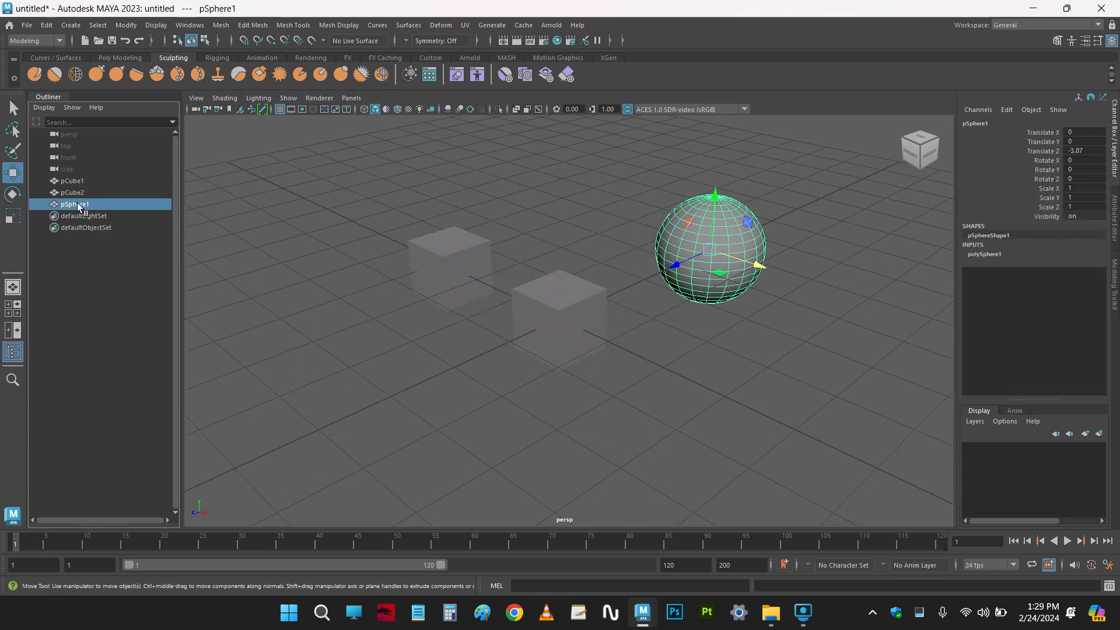
{"action": "left_click", "coordinate": [72, 193], "text": "ctrl"}
{"action": "key", "text": "Delete"}
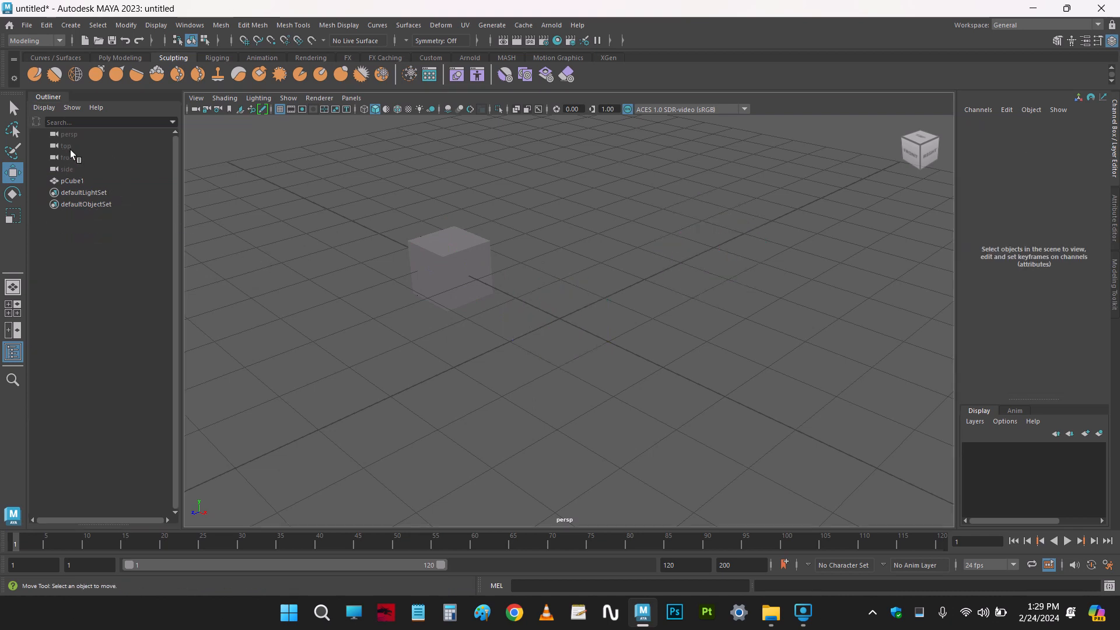
Highlight the four default cameras in the Outliner, clear the selection, and switch to the four-view layout
{"action": "left_click", "coordinate": [79, 135]}
{"action": "left_click_drag", "start_coordinate": [78, 145], "coordinate": [75, 166]}
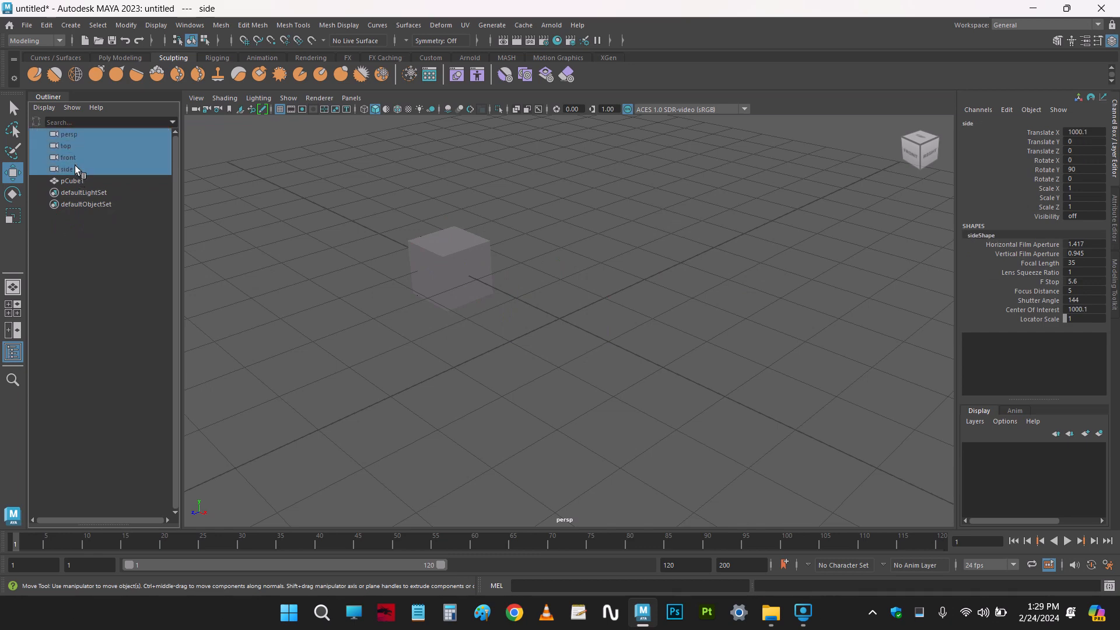
{"action": "left_click", "coordinate": [387, 266]}
{"action": "key", "text": "space"}
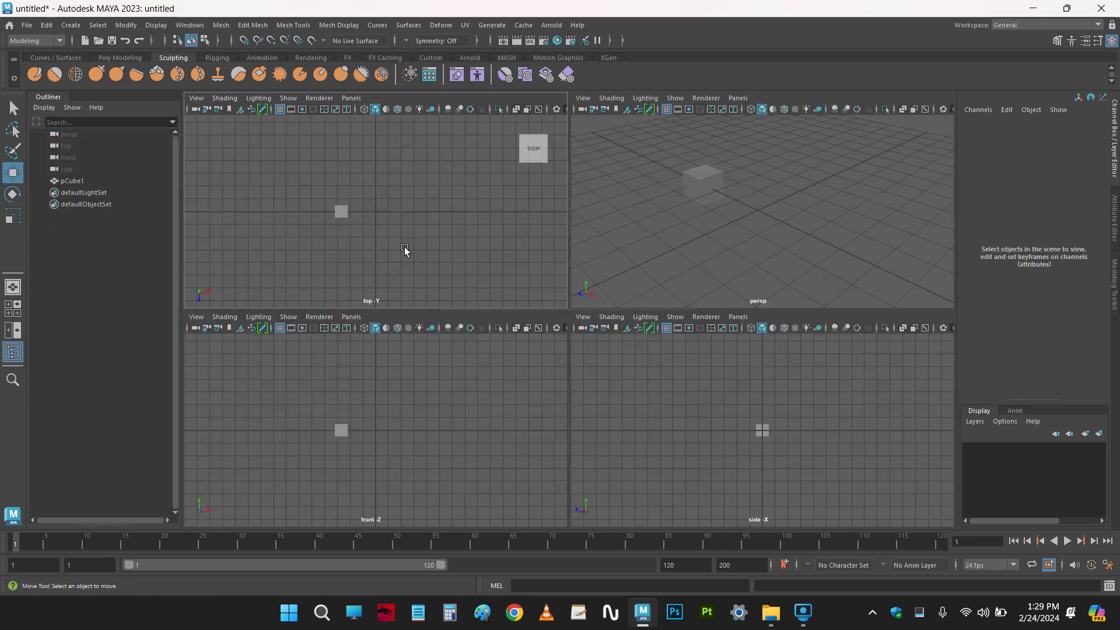
{"action": "left_click", "coordinate": [770, 243]}
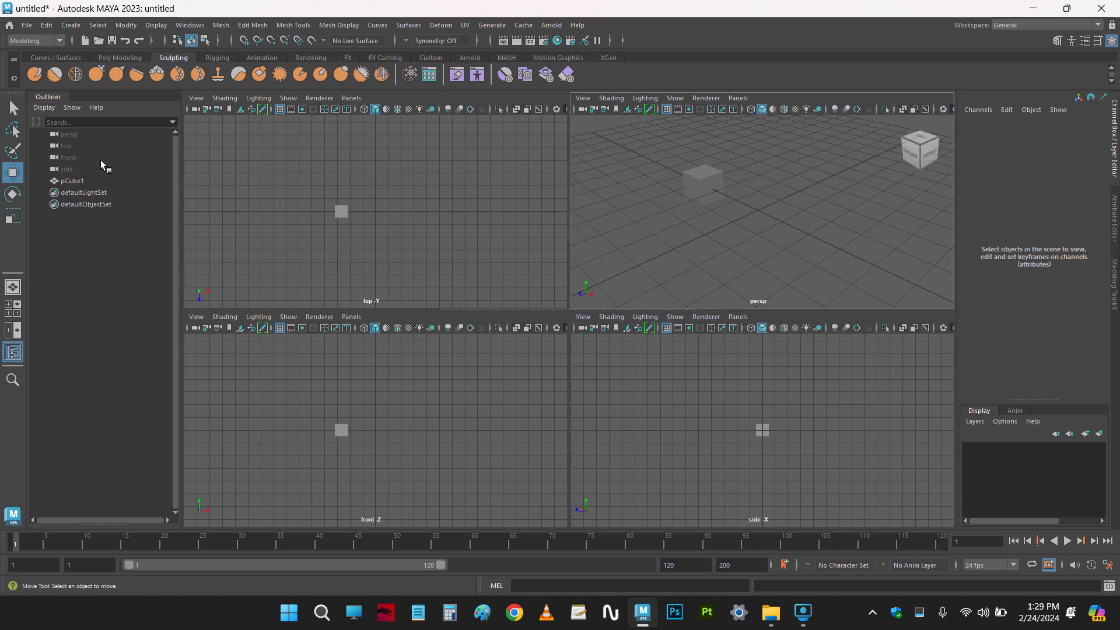
Select the persp, top, front and side cameras one by one in the Outliner to relate them to the four views
{"action": "left_click", "coordinate": [77, 136]}
{"action": "left_click", "coordinate": [75, 147]}
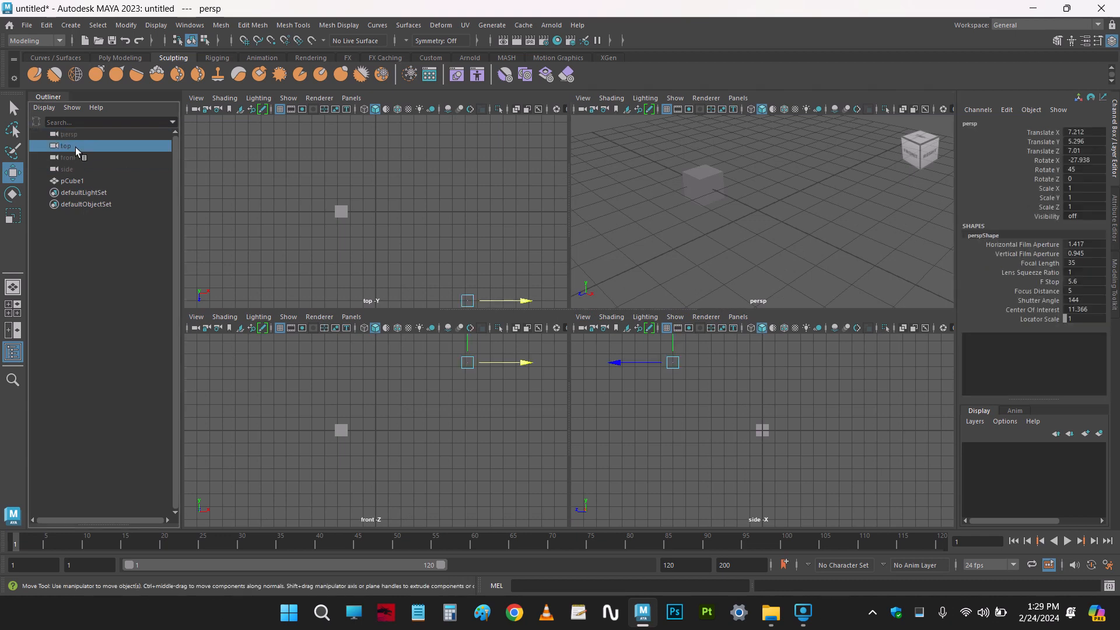
{"action": "left_click", "coordinate": [76, 157]}
{"action": "left_click", "coordinate": [75, 169]}
{"action": "left_click", "coordinate": [240, 180]}
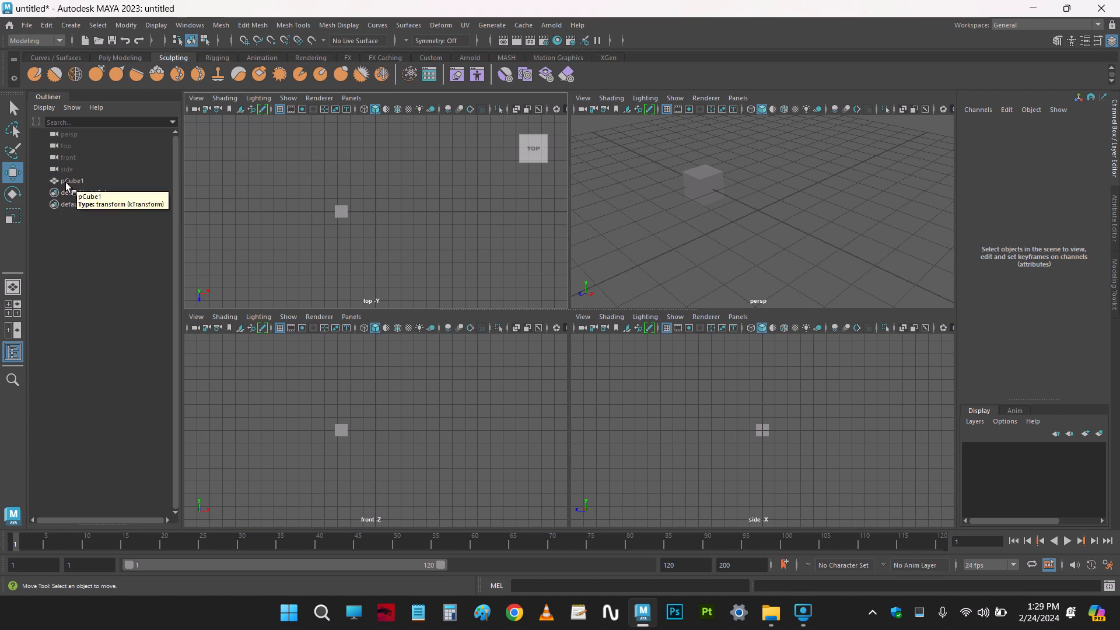
{"action": "left_click", "coordinate": [79, 135]}
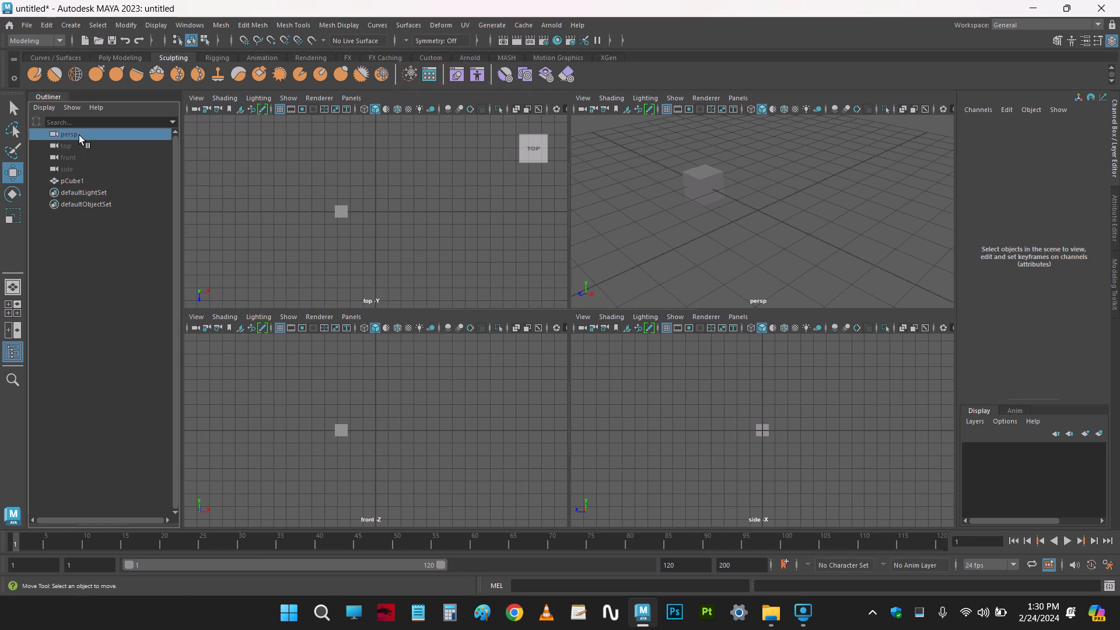
{"action": "left_click", "coordinate": [78, 147]}
{"action": "left_click", "coordinate": [76, 158]}
{"action": "key", "text": "Down"}
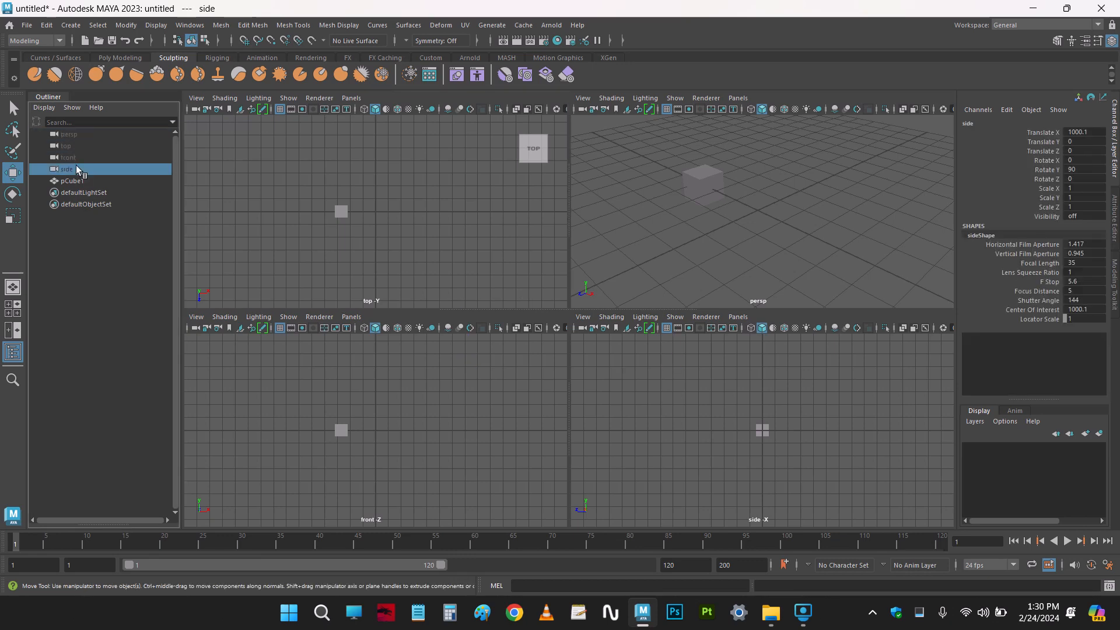
Return to the full perspective view and zoom in on the cube with it selected
{"action": "left_click", "coordinate": [687, 237]}
{"action": "key", "text": "space"}
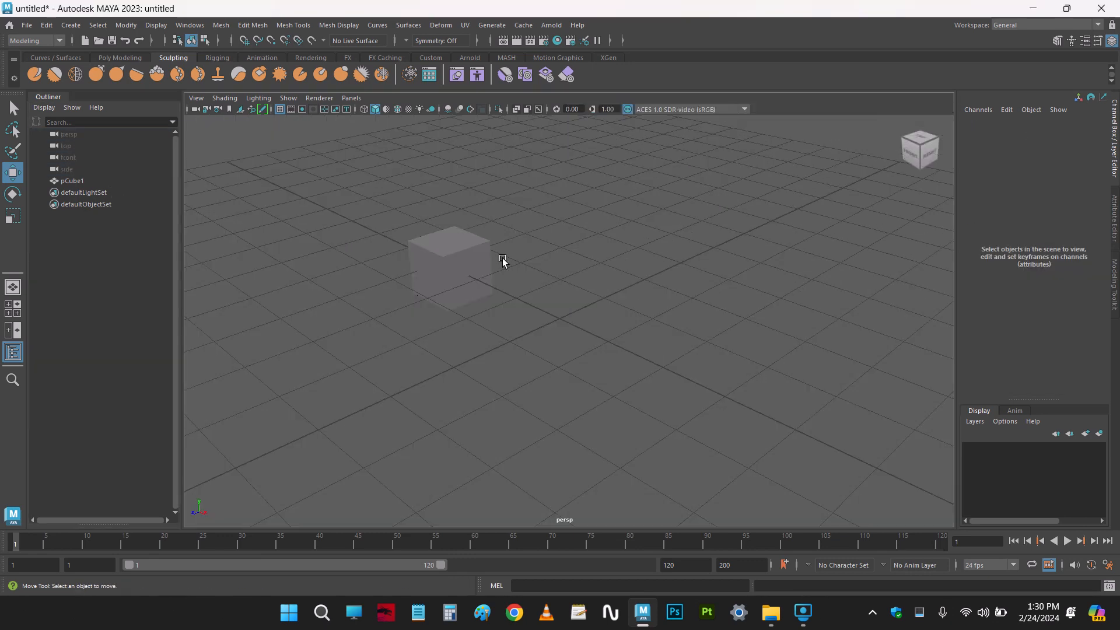
{"action": "left_click", "coordinate": [416, 279]}
{"action": "scroll", "coordinate": [417, 278], "scroll_direction": "up", "scroll_amount": 5}
{"action": "middle_click_drag", "start_coordinate": [417, 281], "coordinate": [578, 347], "text": "alt"}
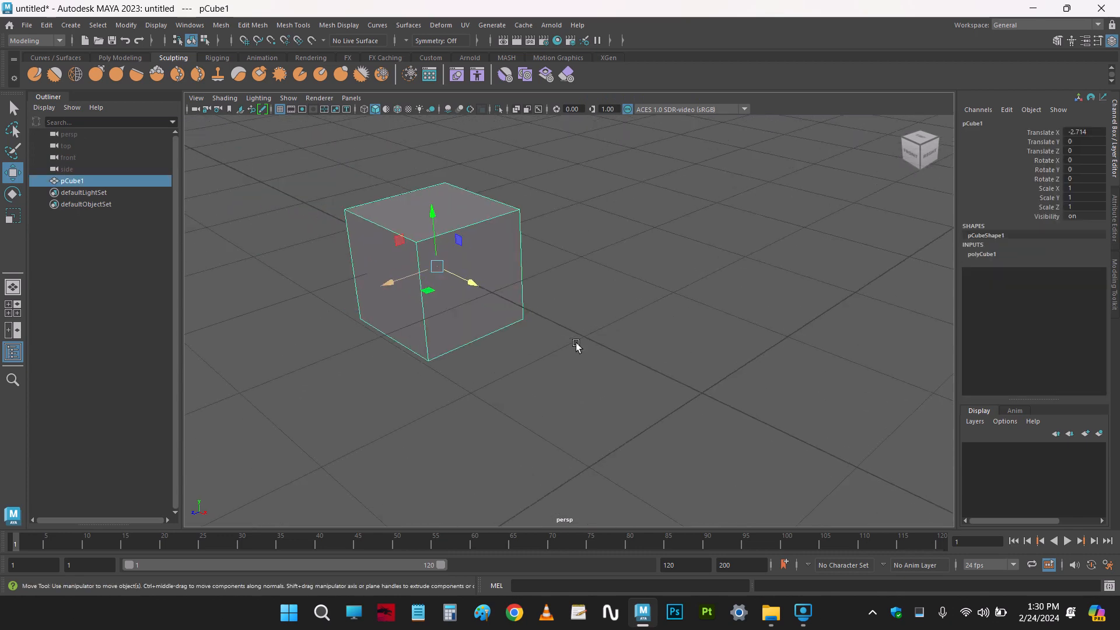
Unhide the persp, top, front and side cameras and clear the selection
{"action": "left_click", "coordinate": [628, 279]}
{"action": "left_click_drag", "start_coordinate": [77, 135], "coordinate": [78, 171]}
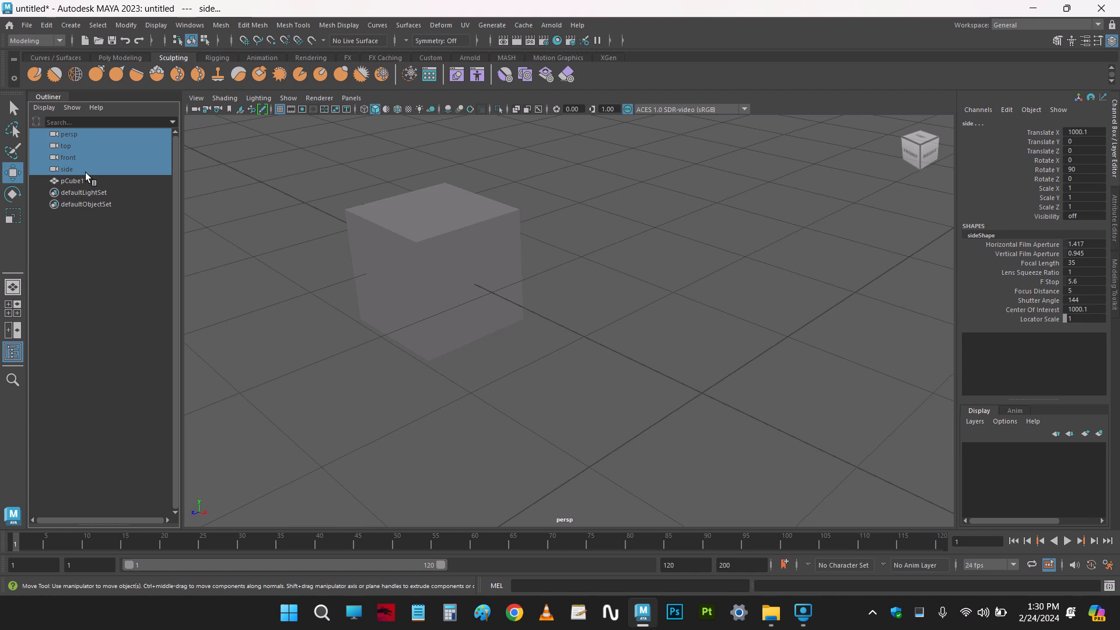
{"action": "key", "text": "shift+h"}
{"action": "left_click", "coordinate": [264, 218]}
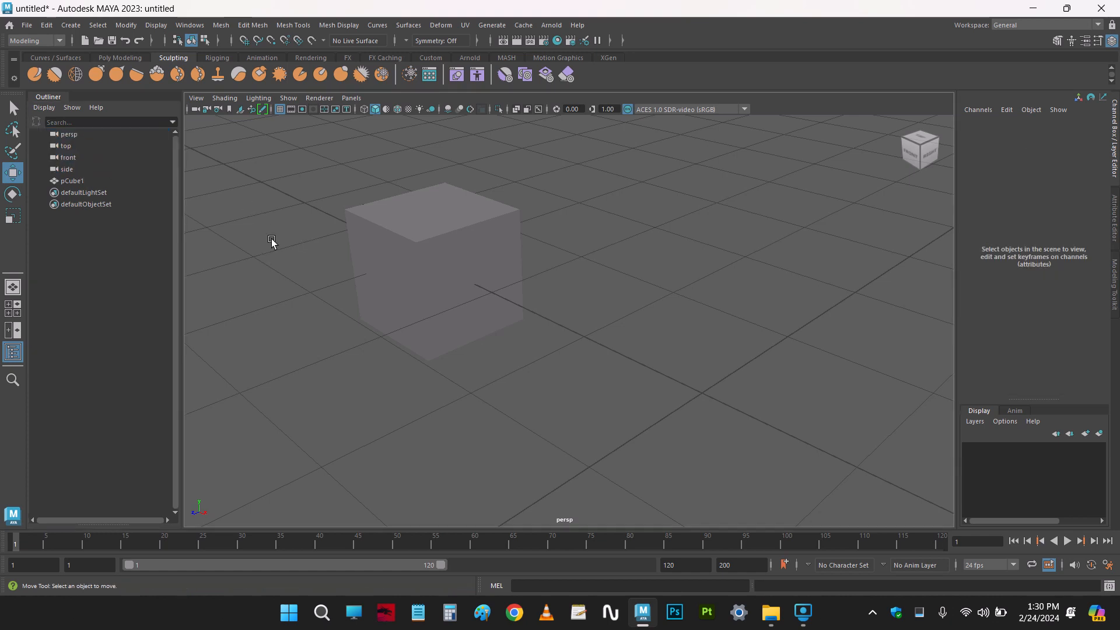
Select the front camera in the Outliner and frame the perspective view closely on the cube
{"action": "key", "text": "a"}
{"action": "scroll", "coordinate": [307, 266], "scroll_direction": "down", "scroll_amount": 3}
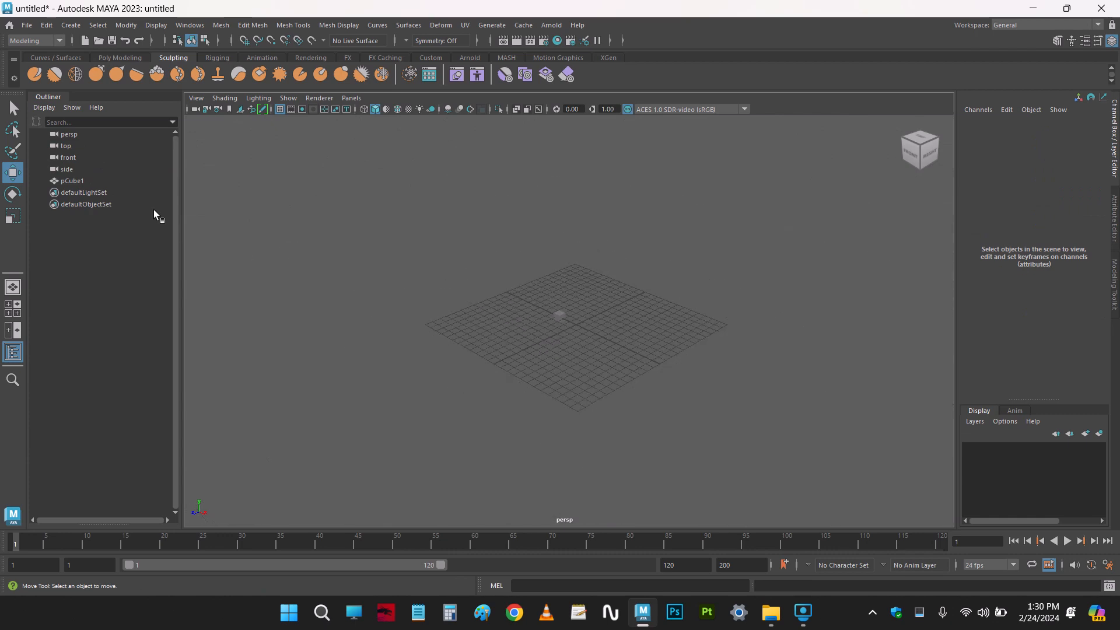
{"action": "left_click", "coordinate": [66, 157]}
{"action": "scroll", "coordinate": [542, 353], "scroll_direction": "up", "scroll_amount": 5}
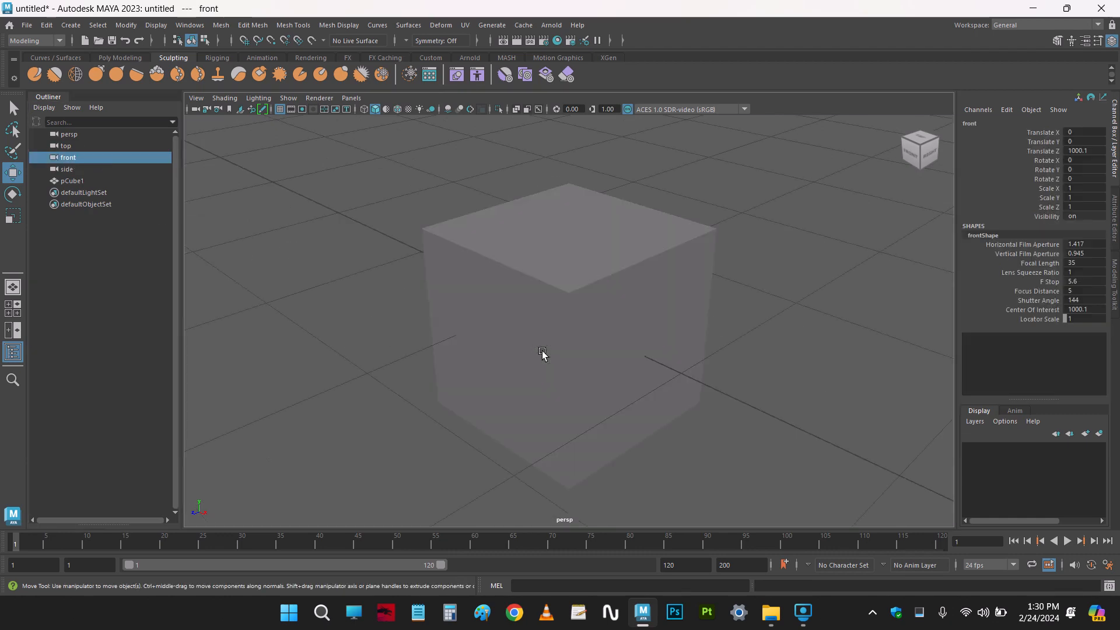
Switch to the four-view layout, select the persp camera in the top view, and clear the selection
{"action": "key", "text": "space"}
{"action": "left_click", "coordinate": [651, 269]}
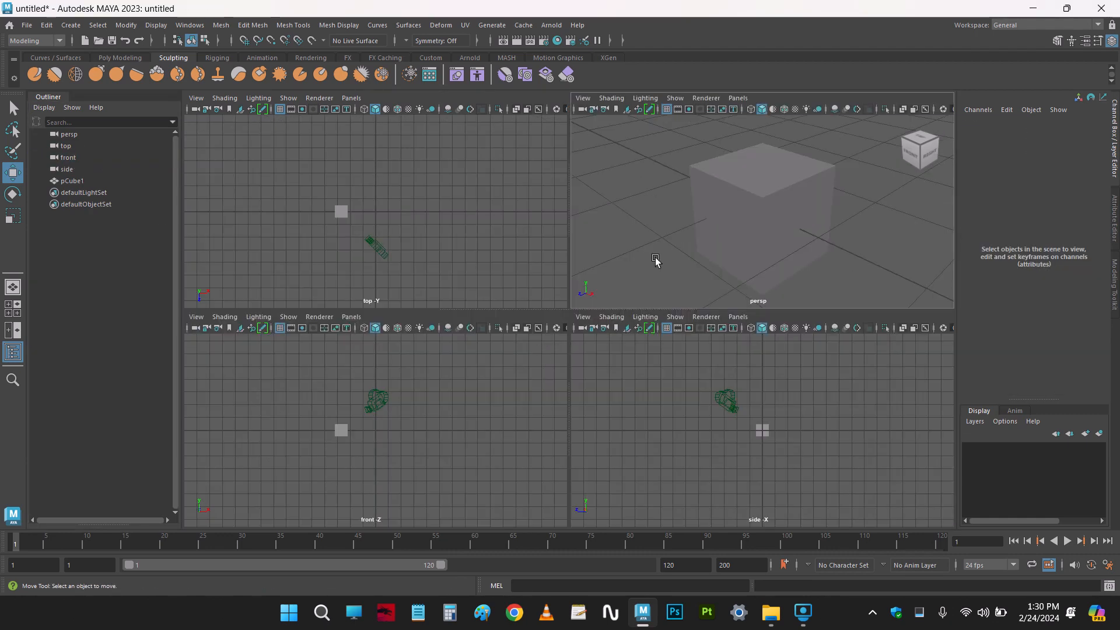
{"action": "left_click", "coordinate": [490, 268]}
{"action": "left_click_drag", "start_coordinate": [343, 238], "coordinate": [392, 274]}
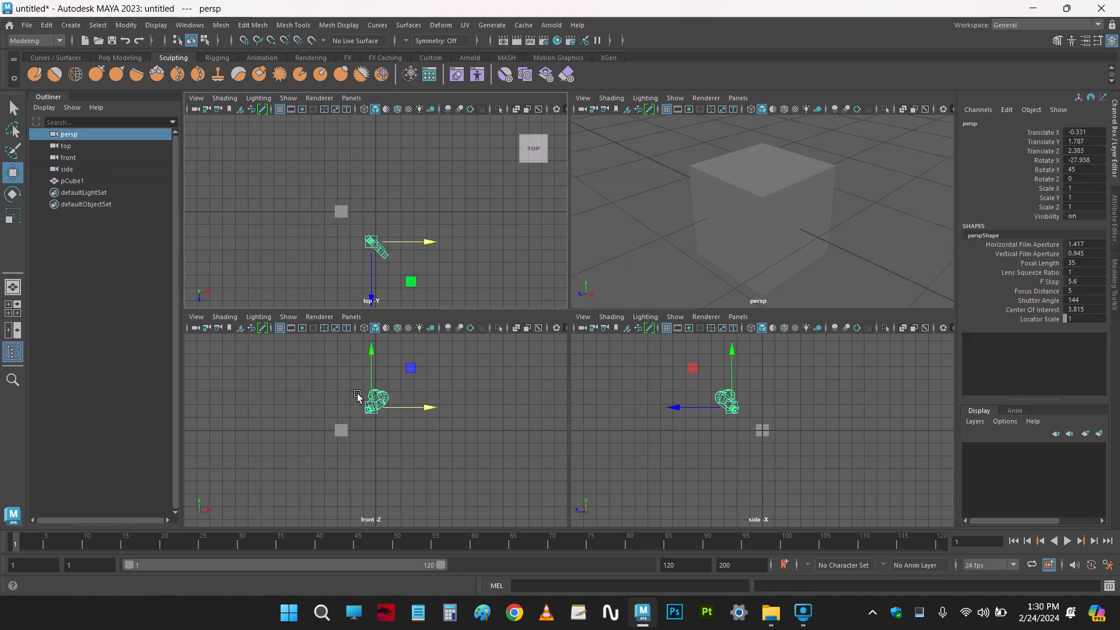
{"action": "left_click", "coordinate": [449, 250]}
Zoom out the perspective view with the persp camera selected to examine how the camera moves in the other views
{"action": "scroll", "coordinate": [450, 251], "scroll_direction": "down", "scroll_amount": 3}
{"action": "scroll", "coordinate": [676, 271], "scroll_direction": "down", "scroll_amount": 3}
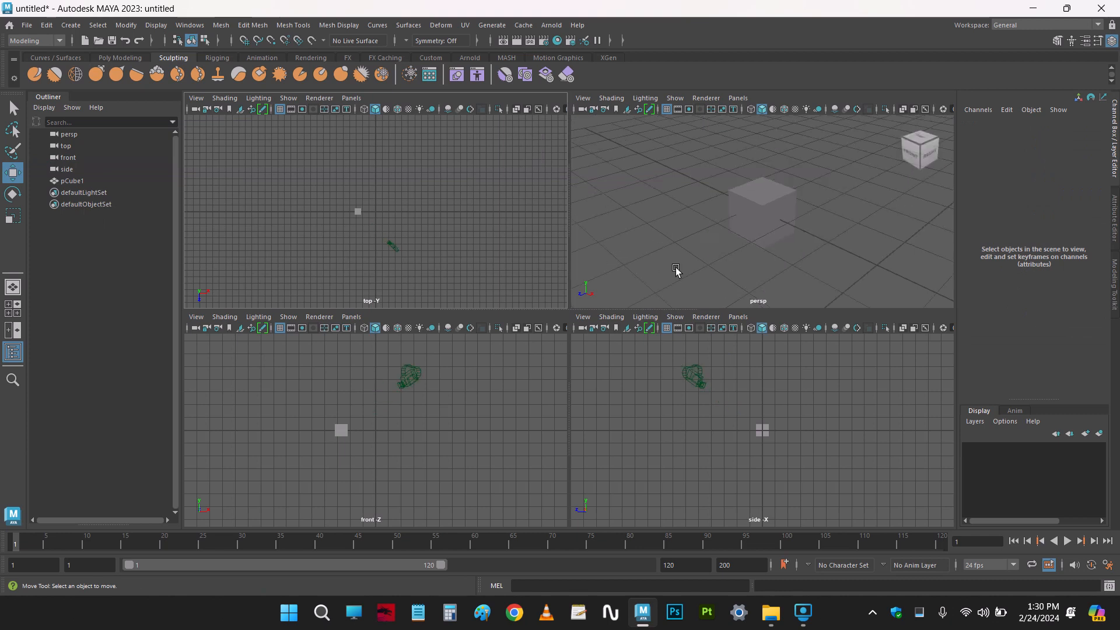
{"action": "left_click", "coordinate": [707, 382]}
{"action": "left_click", "coordinate": [698, 379]}
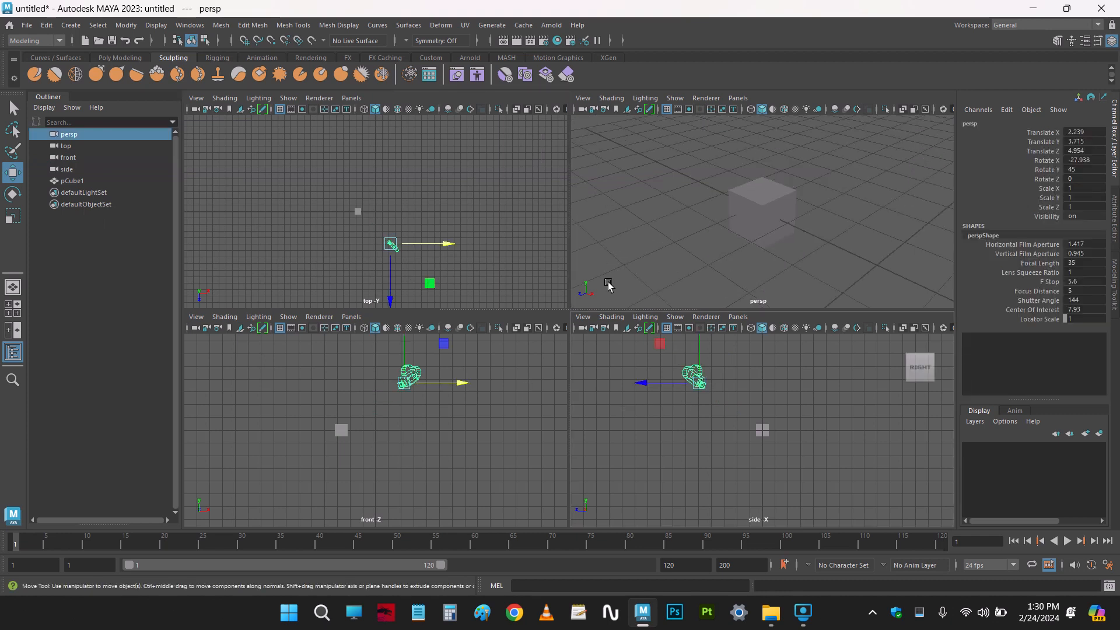
{"action": "scroll", "coordinate": [608, 286], "scroll_direction": "down", "scroll_amount": 8}
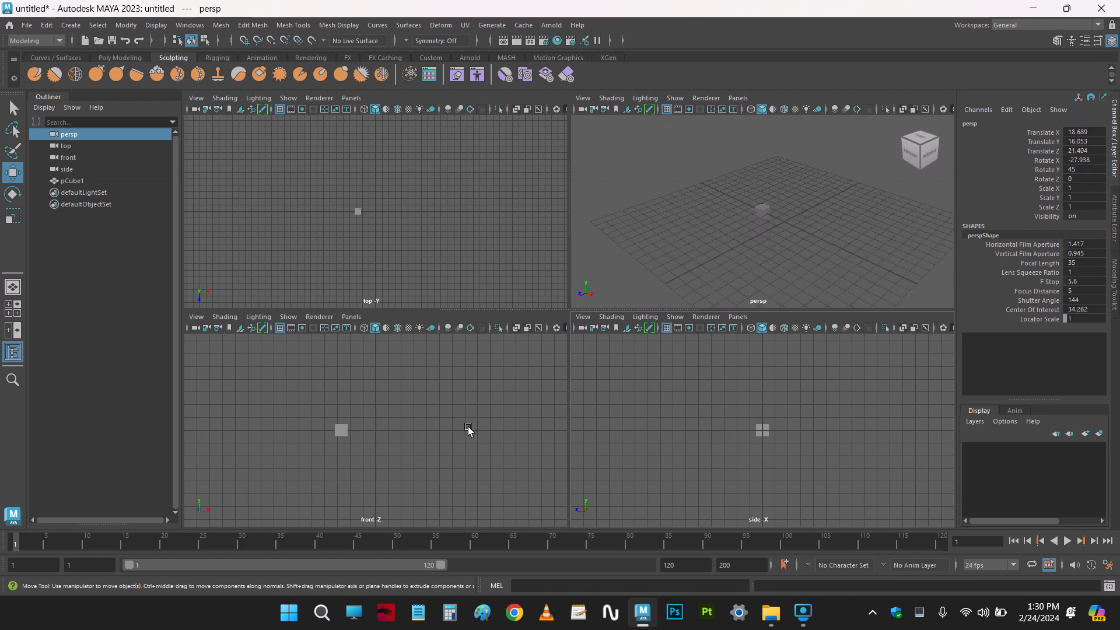
{"action": "scroll", "coordinate": [468, 431], "scroll_direction": "down", "scroll_amount": 12}
{"action": "left_click", "coordinate": [192, 233]}
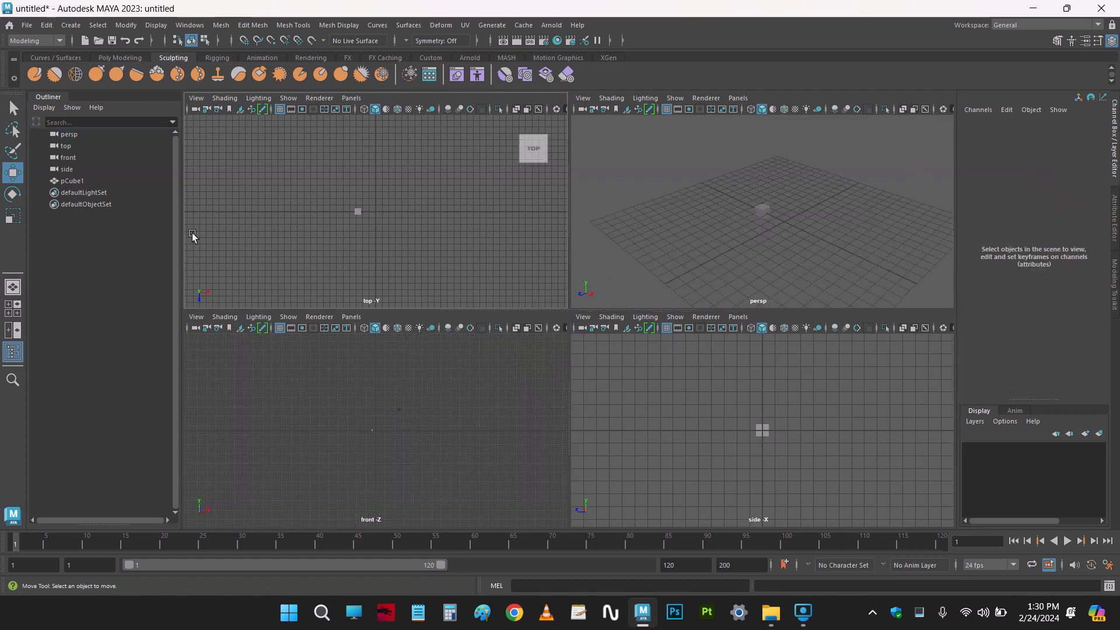
Frame the side camera and the front camera in turn in the perspective view to examine them
{"action": "left_click", "coordinate": [80, 165]}
{"action": "key", "text": "f"}
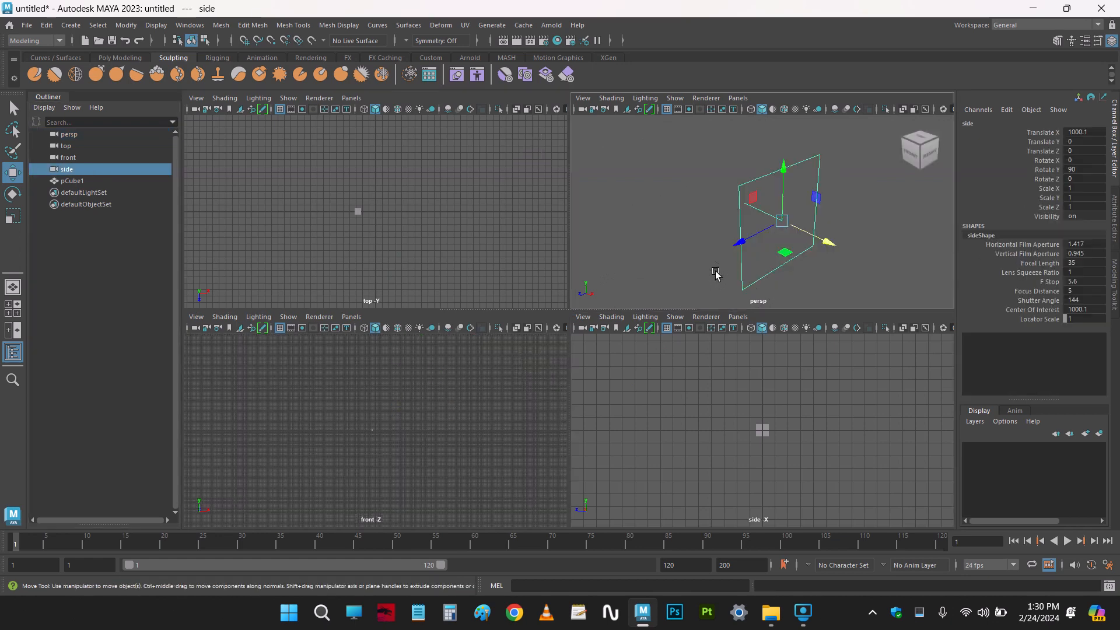
{"action": "left_click", "coordinate": [66, 157]}
{"action": "scroll", "coordinate": [463, 448], "scroll_direction": "up", "scroll_amount": 10}
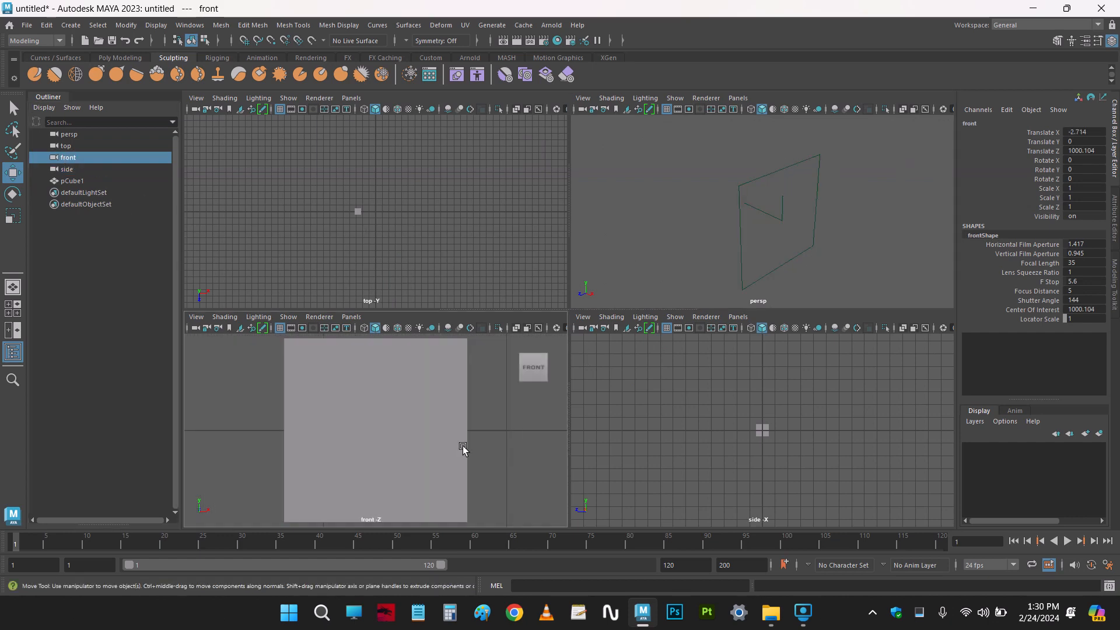
{"action": "key", "text": "f"}
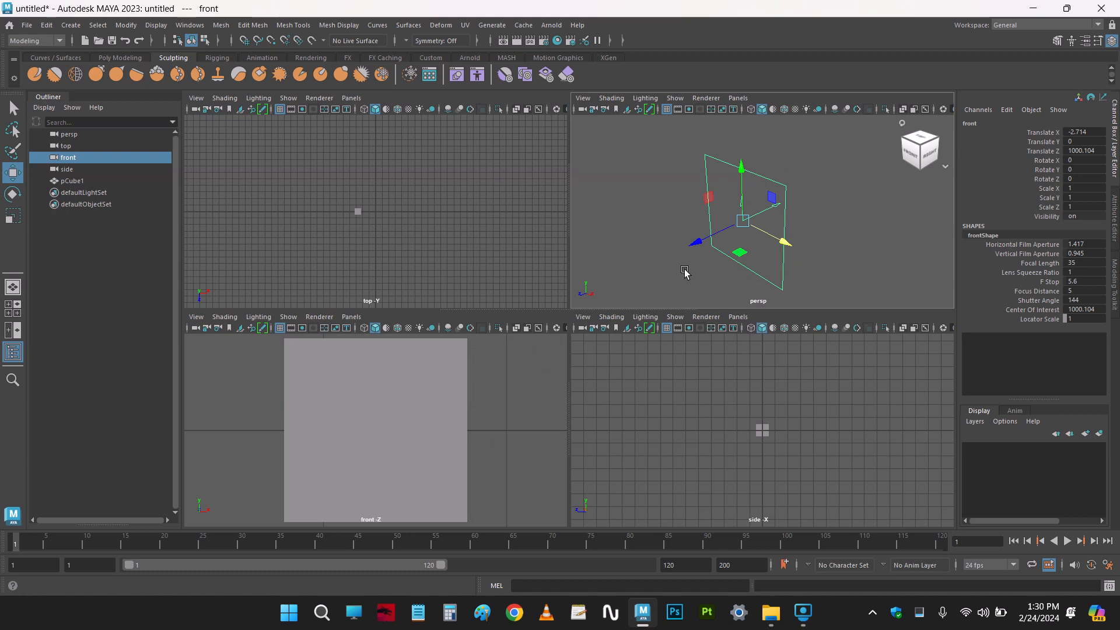
Frame the side camera and the top camera in turn in the perspective view, examine the top camera's orientation, and clear the selection
{"action": "left_click", "coordinate": [93, 169]}
{"action": "key", "text": "f"}
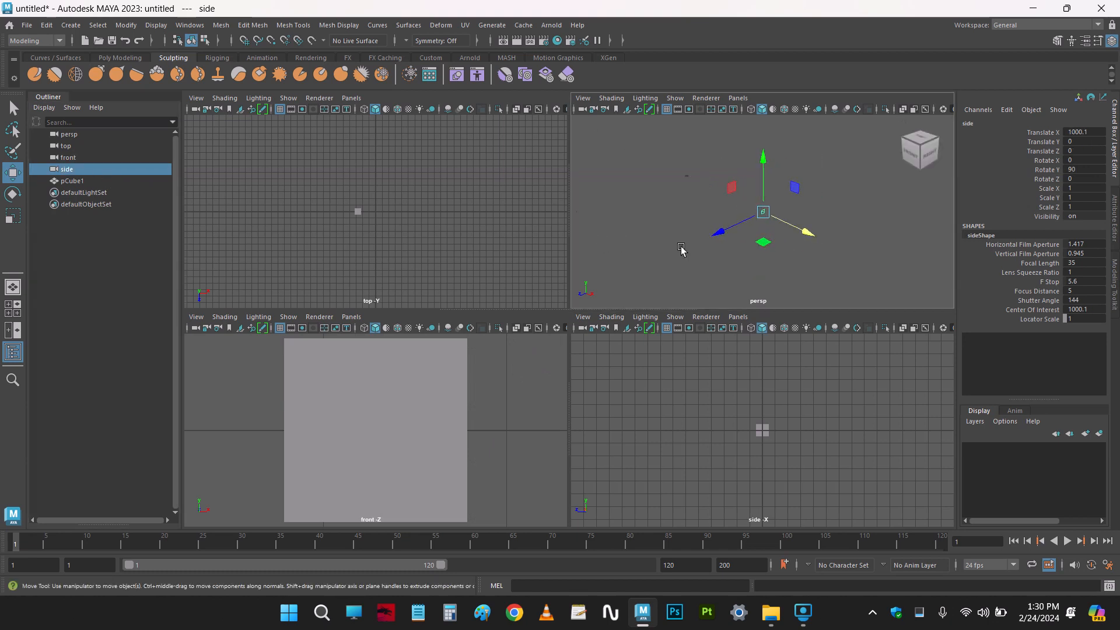
{"action": "left_click", "coordinate": [65, 146]}
{"action": "key", "text": "f"}
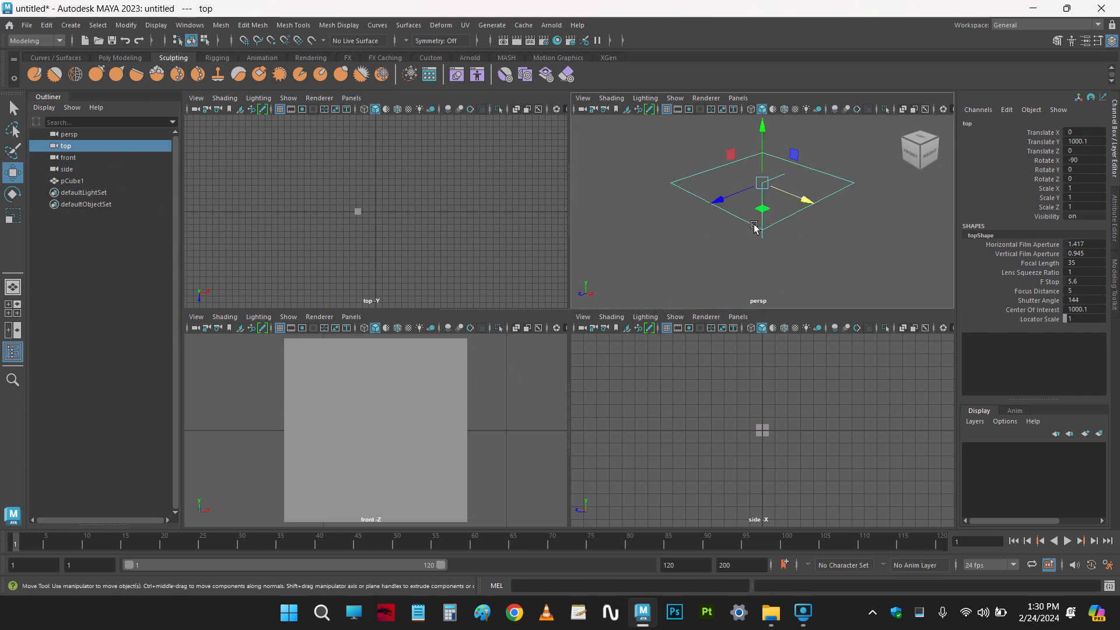
{"action": "left_click_drag", "start_coordinate": [758, 243], "coordinate": [743, 220], "text": "alt"}
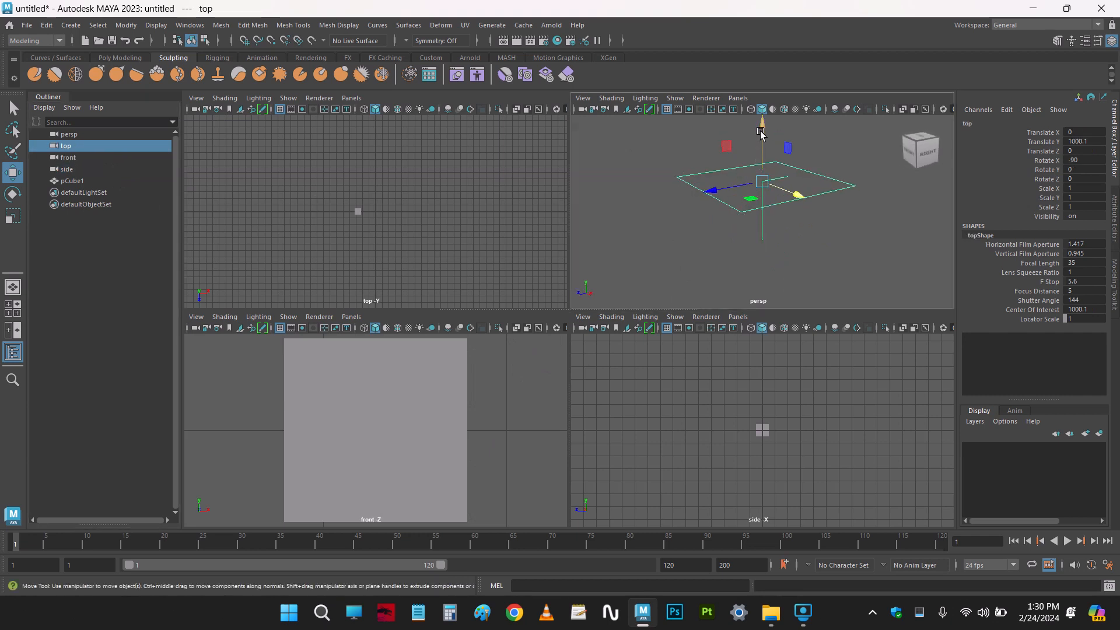
{"action": "left_click_drag", "start_coordinate": [762, 142], "coordinate": [763, 192]}
{"action": "left_click", "coordinate": [668, 232]}
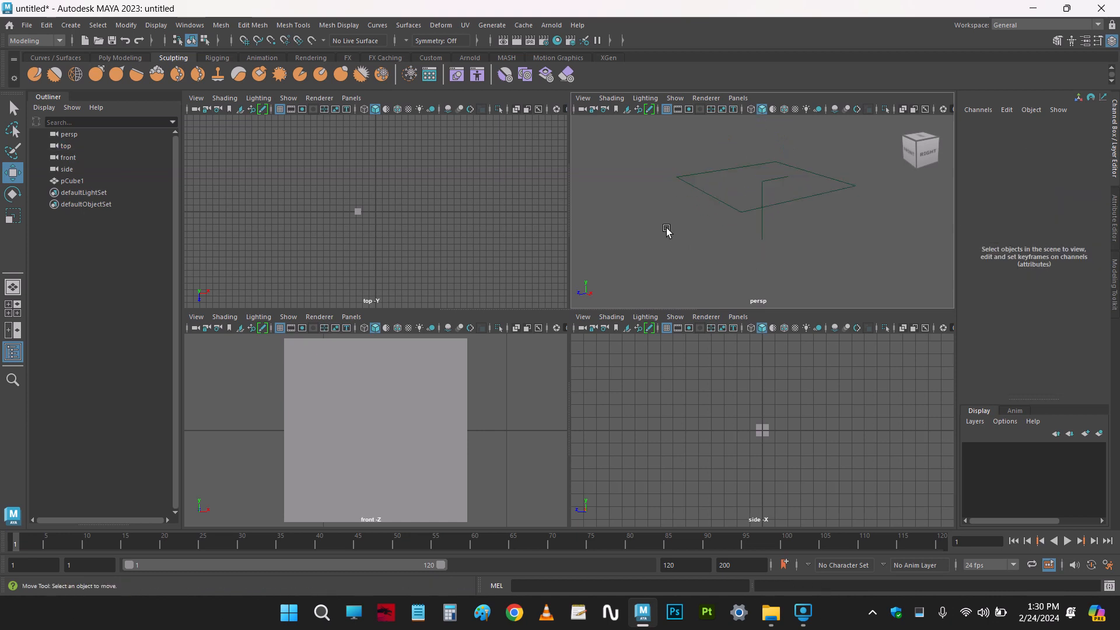
{"action": "left_click_drag", "start_coordinate": [684, 271], "coordinate": [715, 243], "text": "alt"}
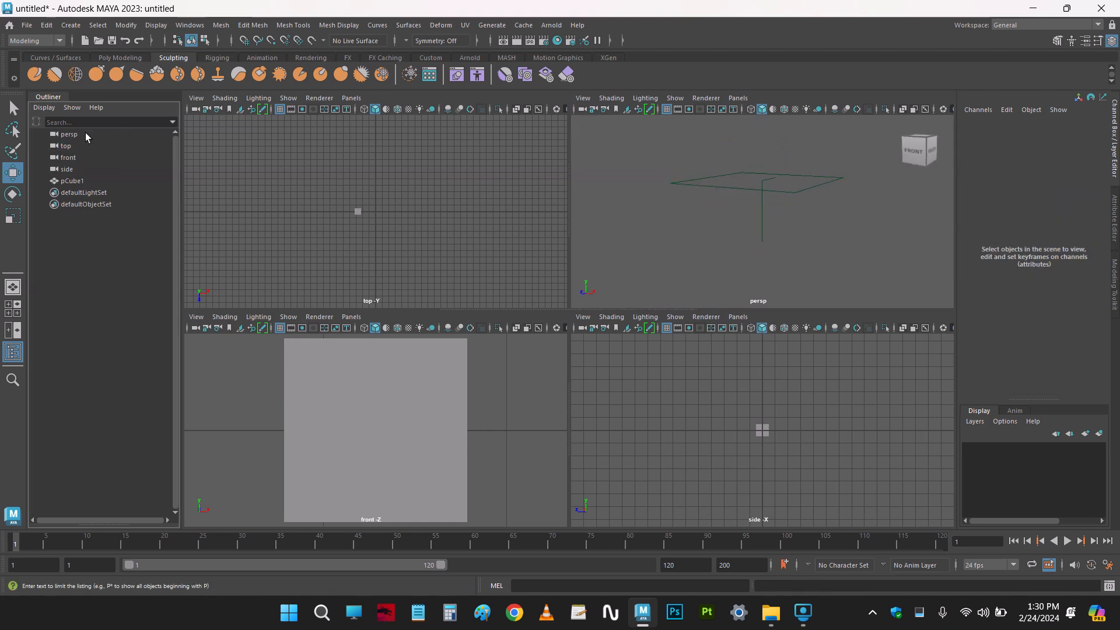
Hide the four default cameras, persp, top, front and side, and clear the selection
{"action": "left_click", "coordinate": [67, 169]}
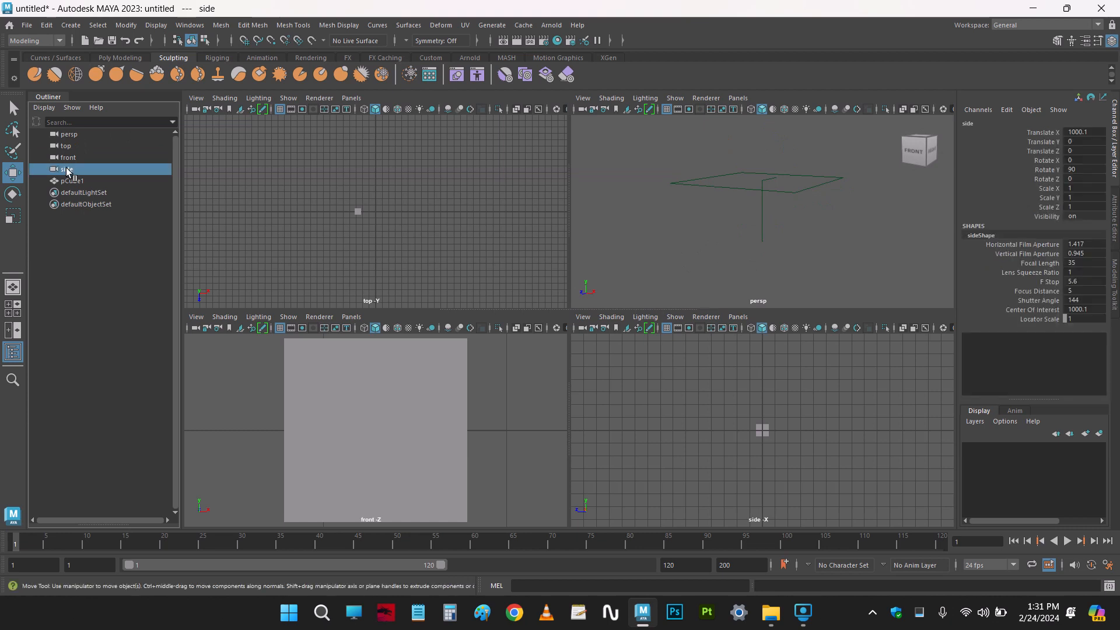
{"action": "left_click", "coordinate": [68, 135], "text": "shift"}
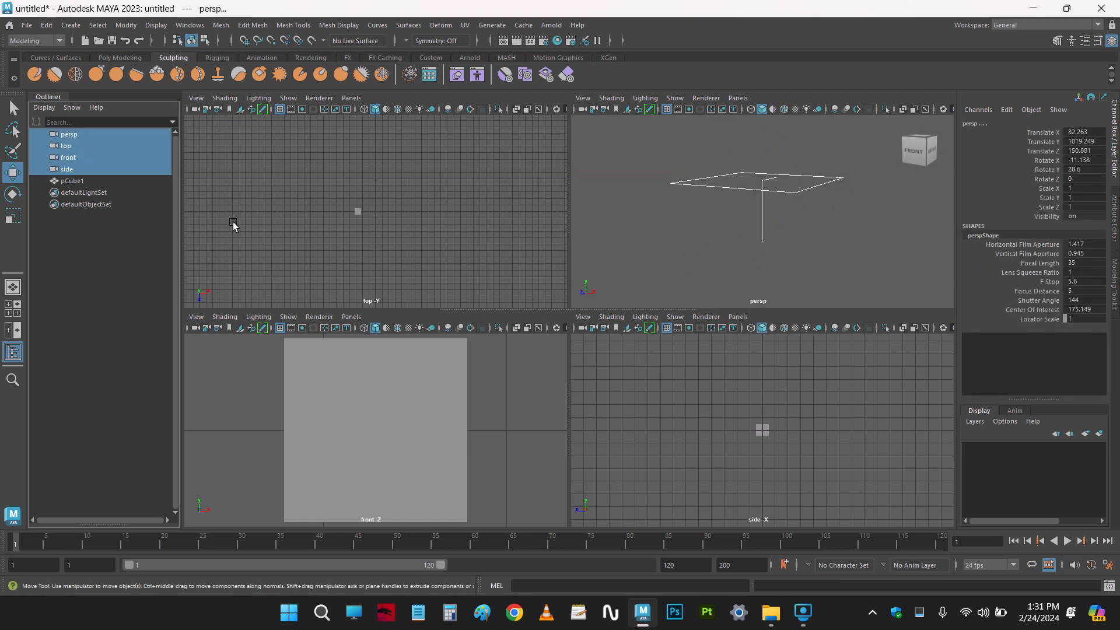
{"action": "key", "text": "h"}
{"action": "left_click", "coordinate": [717, 257]}
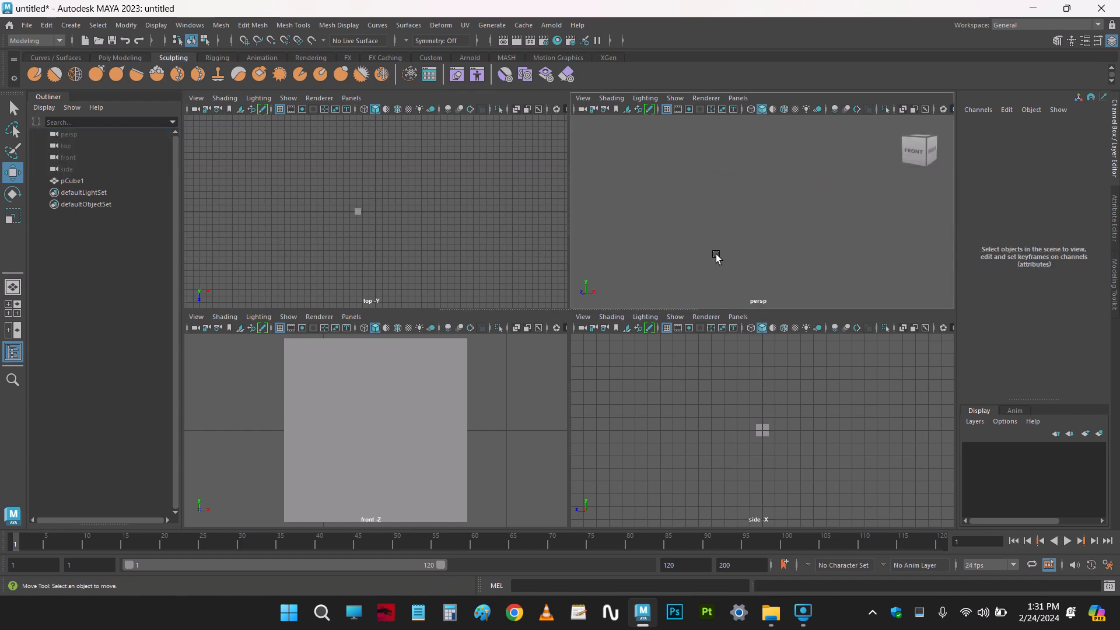
Maximize the perspective view, bring the cube closer at a corner-on angle, and leave nothing selected
{"action": "key", "text": "space"}
{"action": "left_click", "coordinate": [590, 336]}
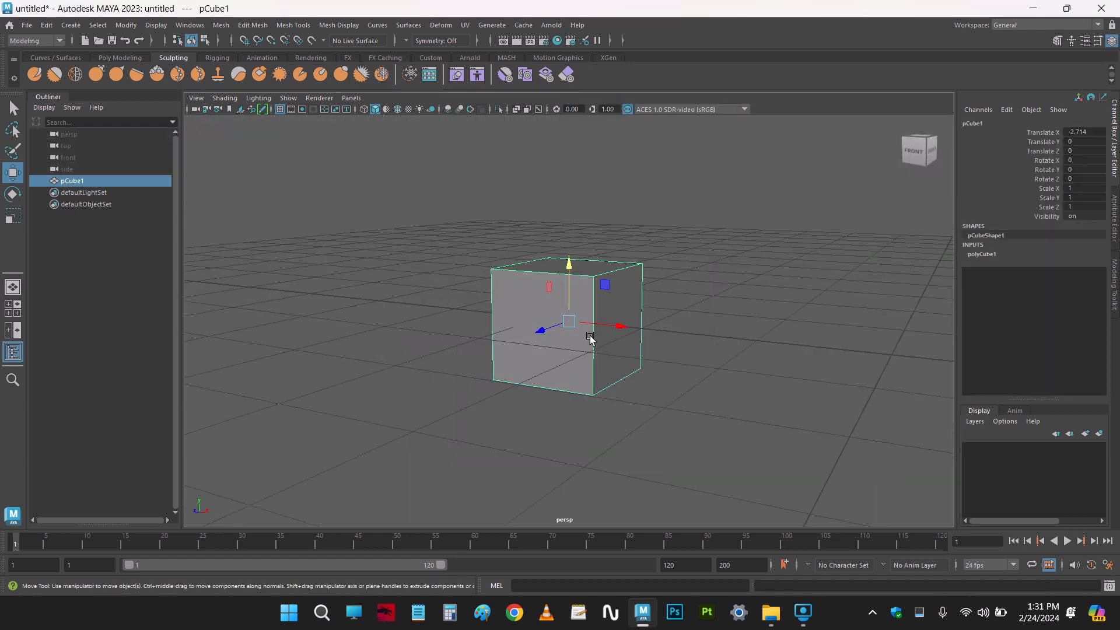
{"action": "right_click_drag", "start_coordinate": [486, 292], "coordinate": [548, 432], "text": "alt"}
{"action": "left_click_drag", "start_coordinate": [548, 432], "coordinate": [577, 412], "text": "alt"}
{"action": "left_click", "coordinate": [576, 484]}
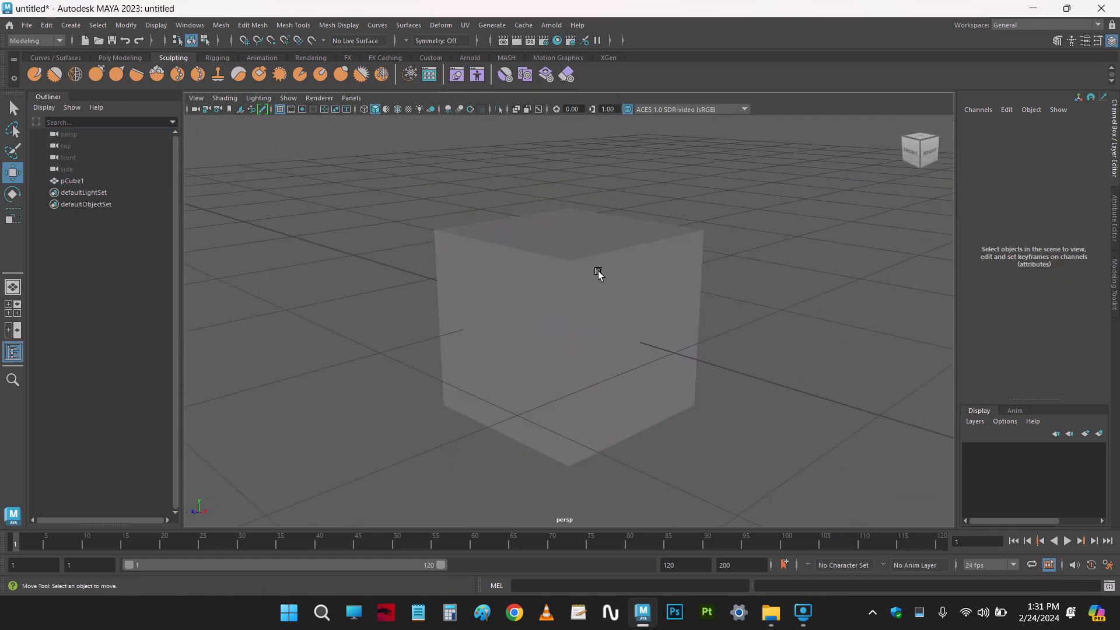
Select the cube pCube1, hide it from the scene, and clear the selection
{"action": "left_click", "coordinate": [600, 274]}
{"action": "left_click", "coordinate": [217, 220]}
{"action": "left_click", "coordinate": [575, 298]}
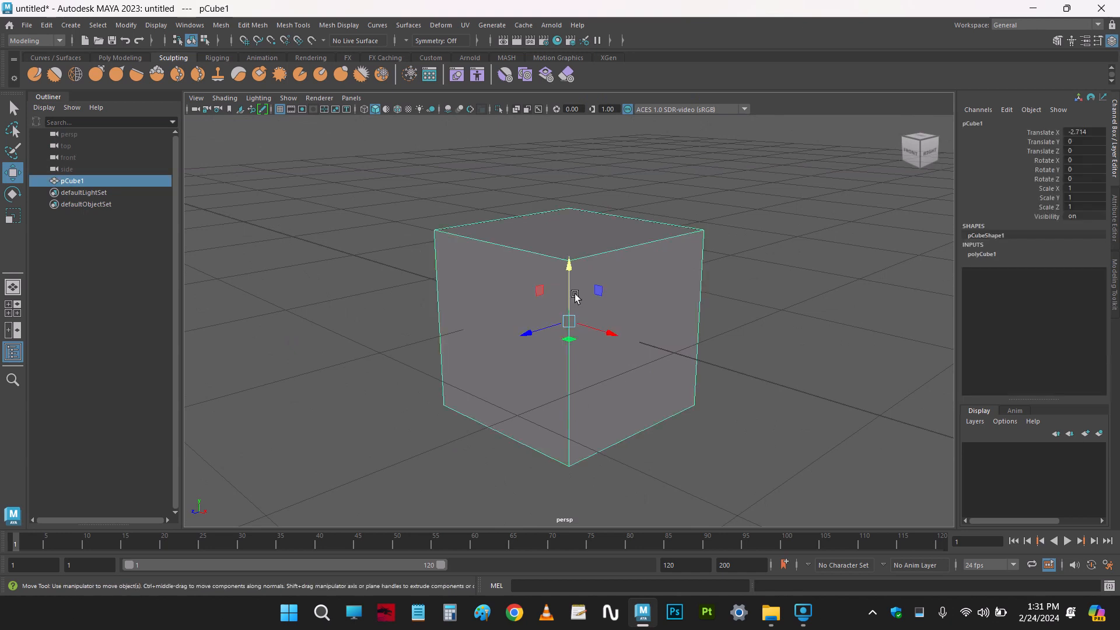
{"action": "left_click", "coordinate": [408, 274]}
{"action": "left_click", "coordinate": [74, 180]}
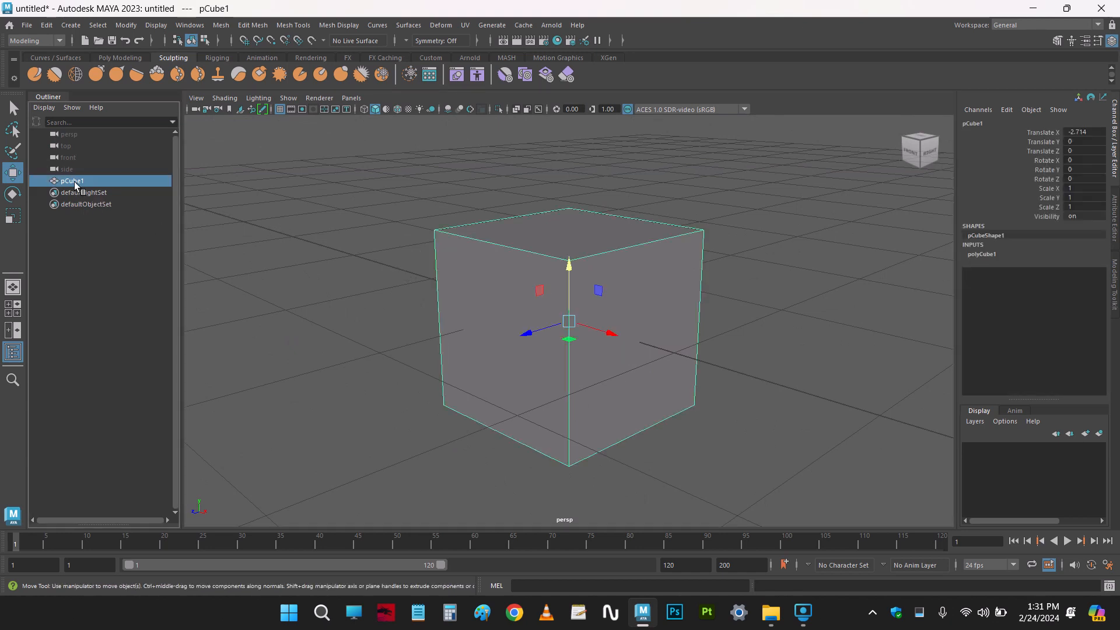
{"action": "key", "text": "ctrl+h"}
{"action": "left_click", "coordinate": [305, 275]}
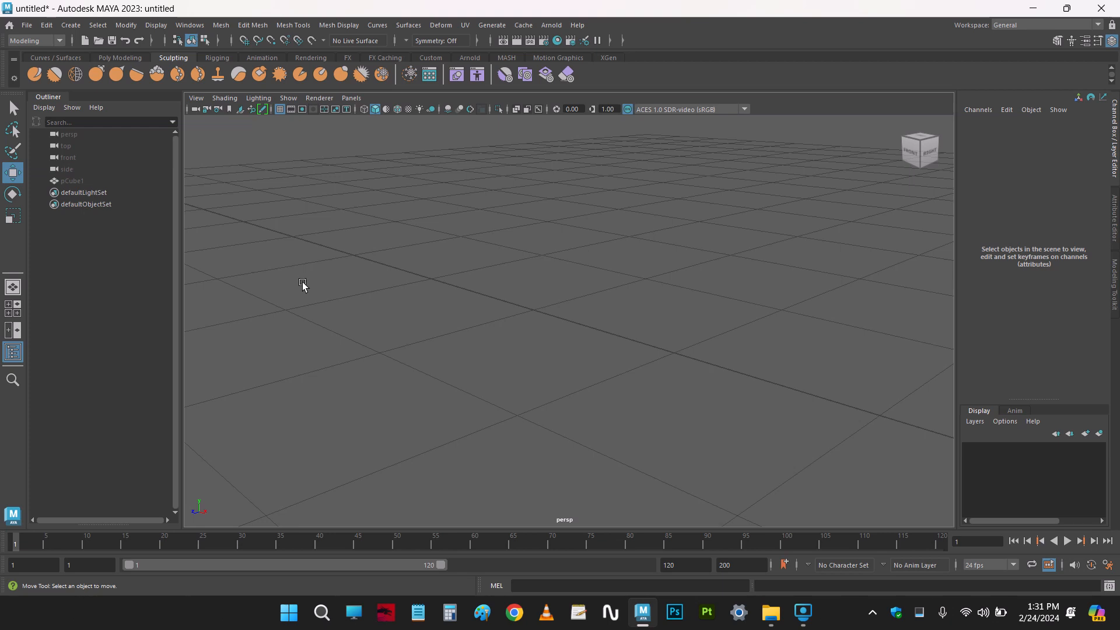
Select the hidden pCube1 in the Outliner, make it visible again, and clear the selection
{"action": "left_click", "coordinate": [67, 183]}
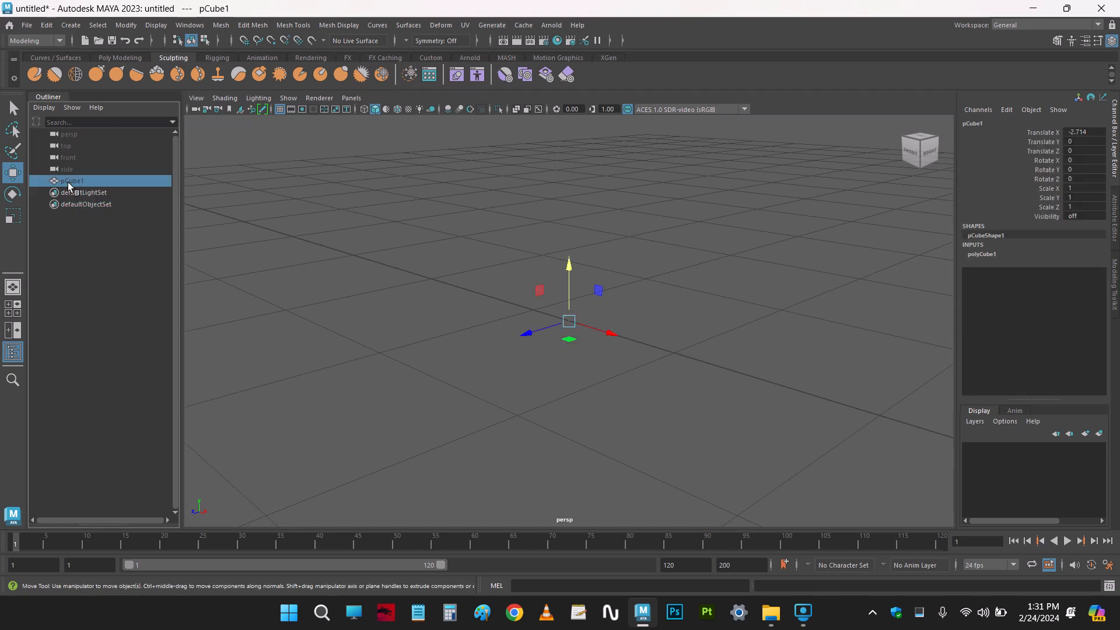
{"action": "left_click", "coordinate": [204, 235]}
{"action": "left_click", "coordinate": [80, 182]}
{"action": "key", "text": "h"}
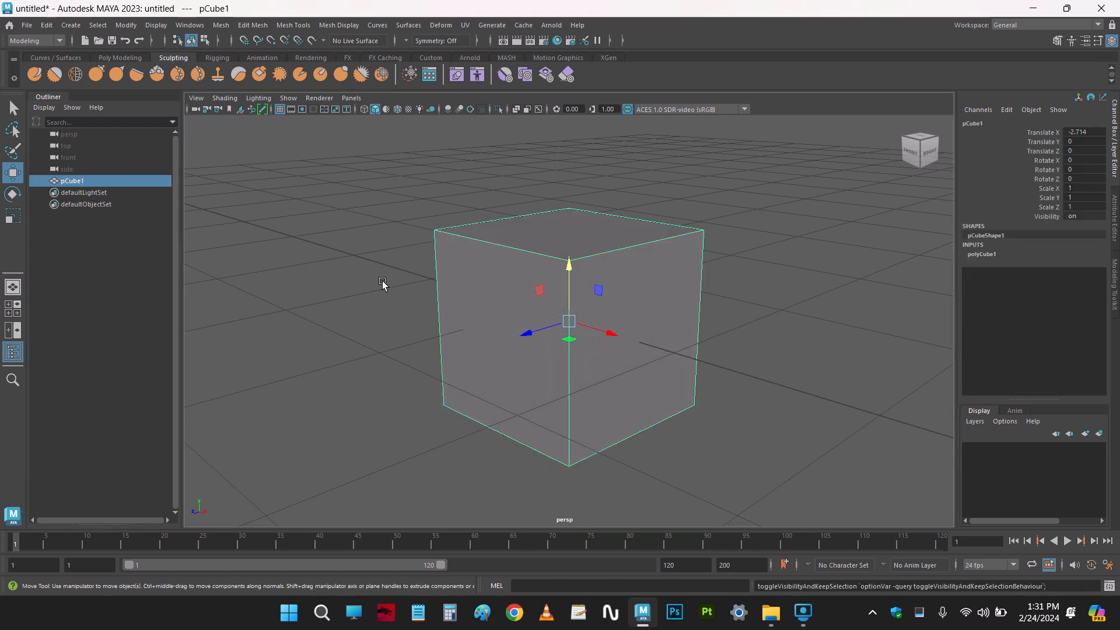
{"action": "left_click", "coordinate": [382, 281]}
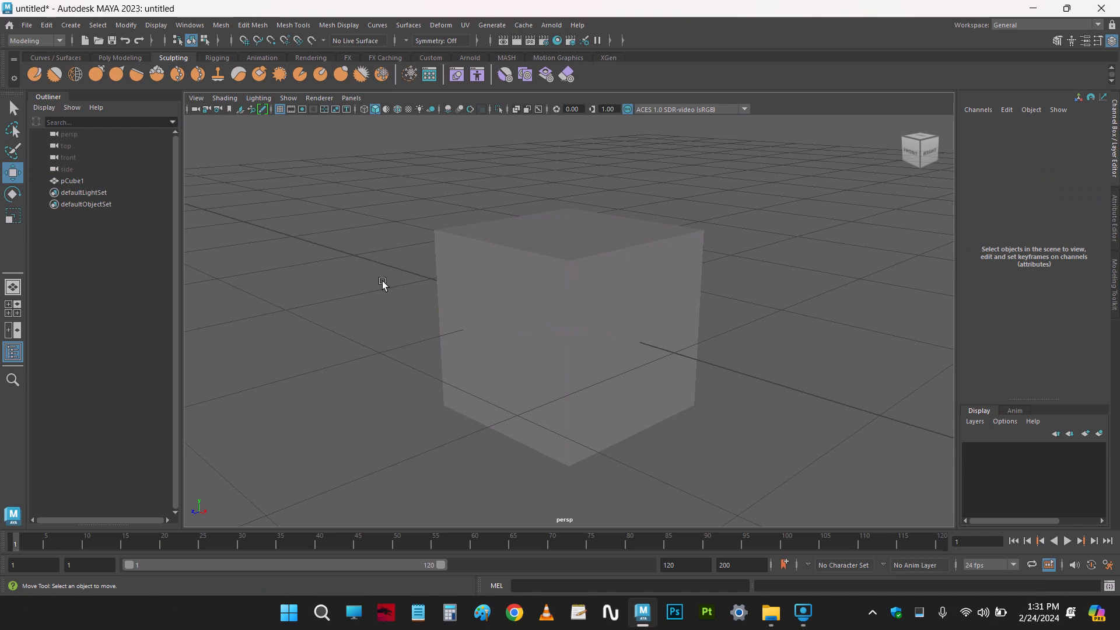
Select the cube in the viewport and toggle its visibility off and back on
{"action": "left_click", "coordinate": [477, 315]}
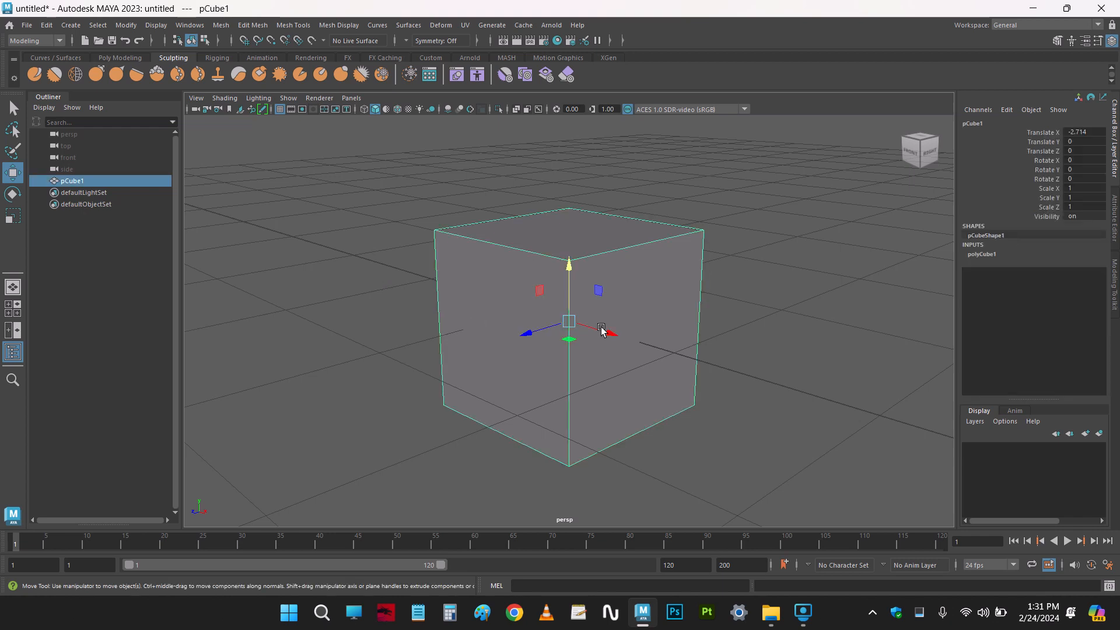
{"action": "key", "text": "h"}
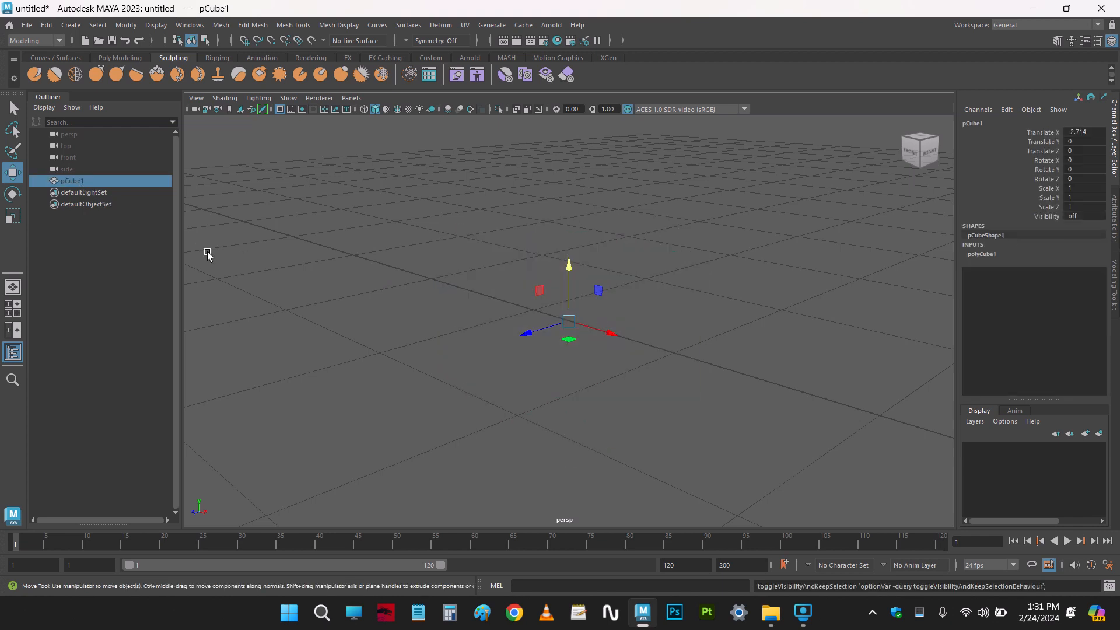
{"action": "key", "text": "h"}
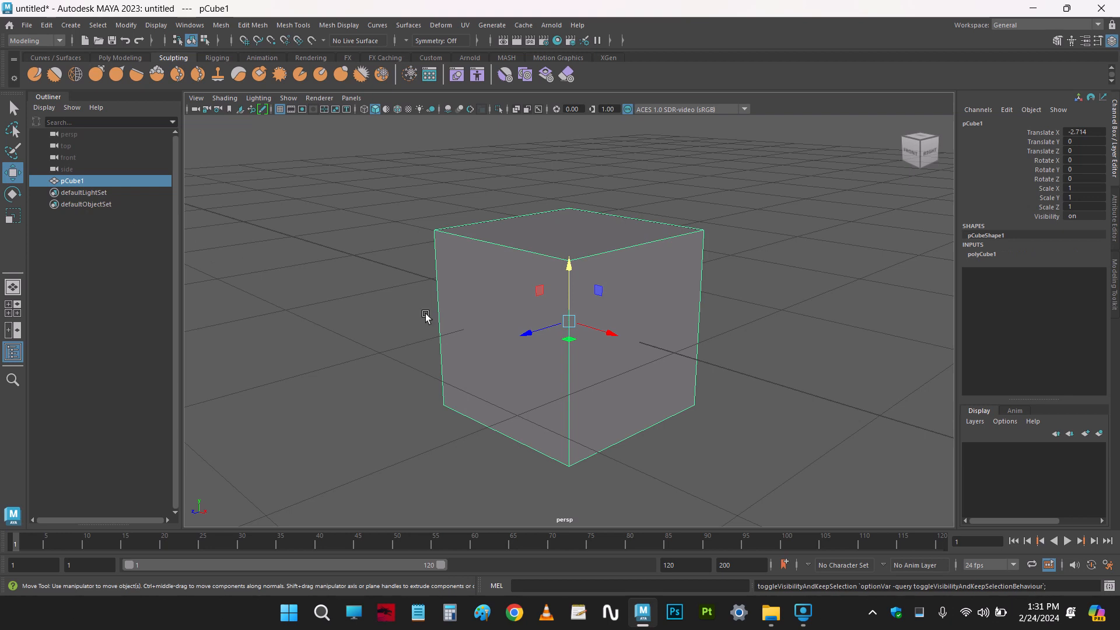
Select and deselect the cube repeatedly to examine its attributes in the Channel Box, leaving it selected
{"action": "left_click", "coordinate": [375, 313]}
{"action": "left_click", "coordinate": [507, 303]}
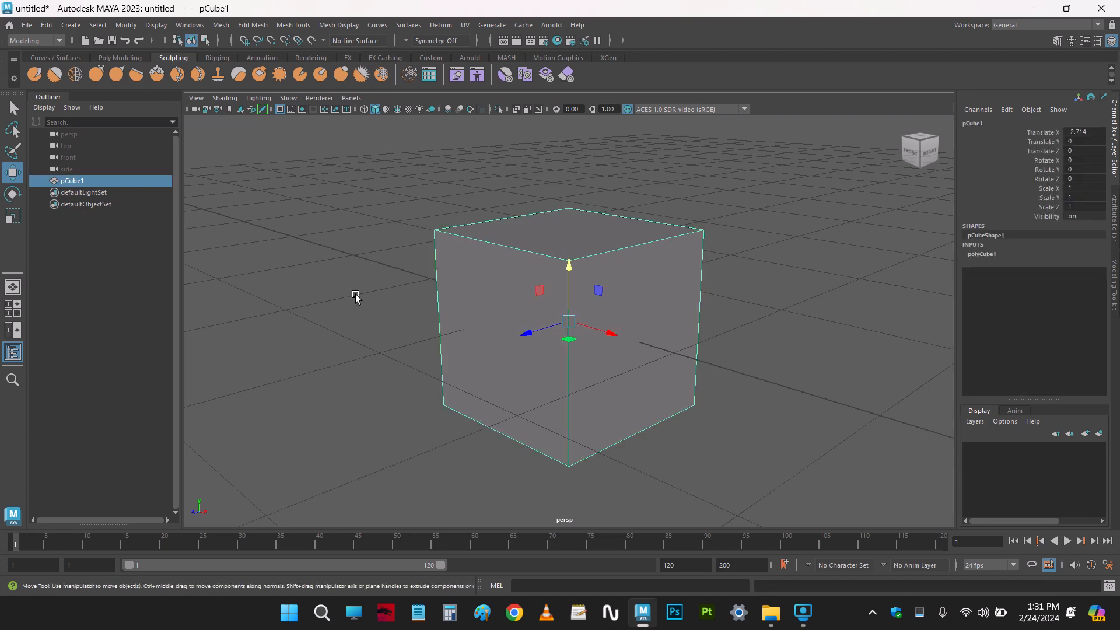
{"action": "left_click", "coordinate": [355, 297]}
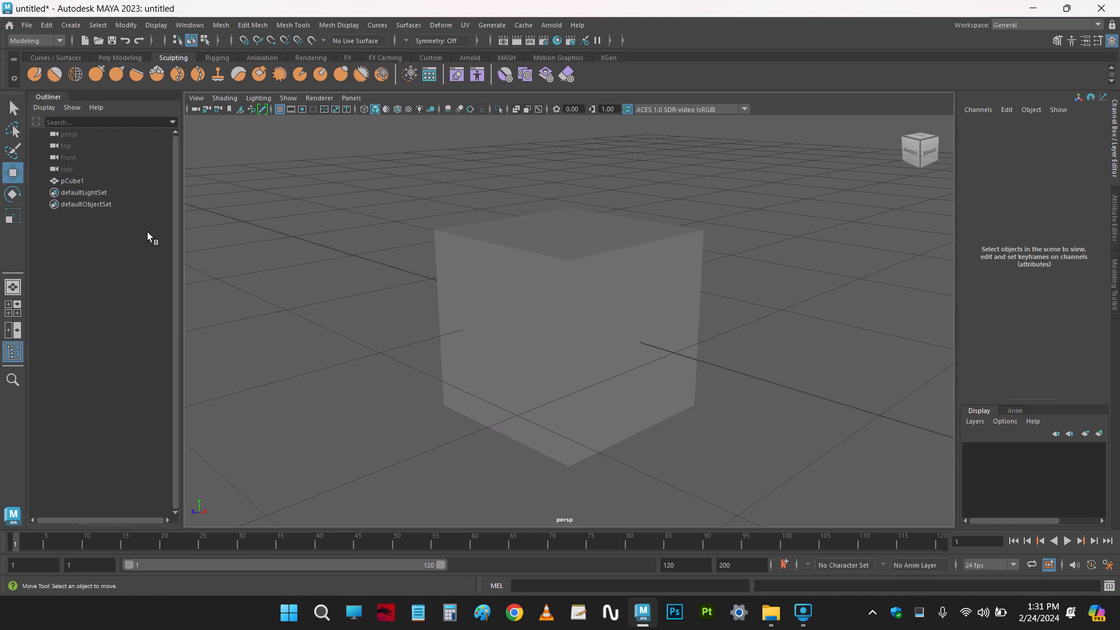
{"action": "left_click", "coordinate": [513, 291]}
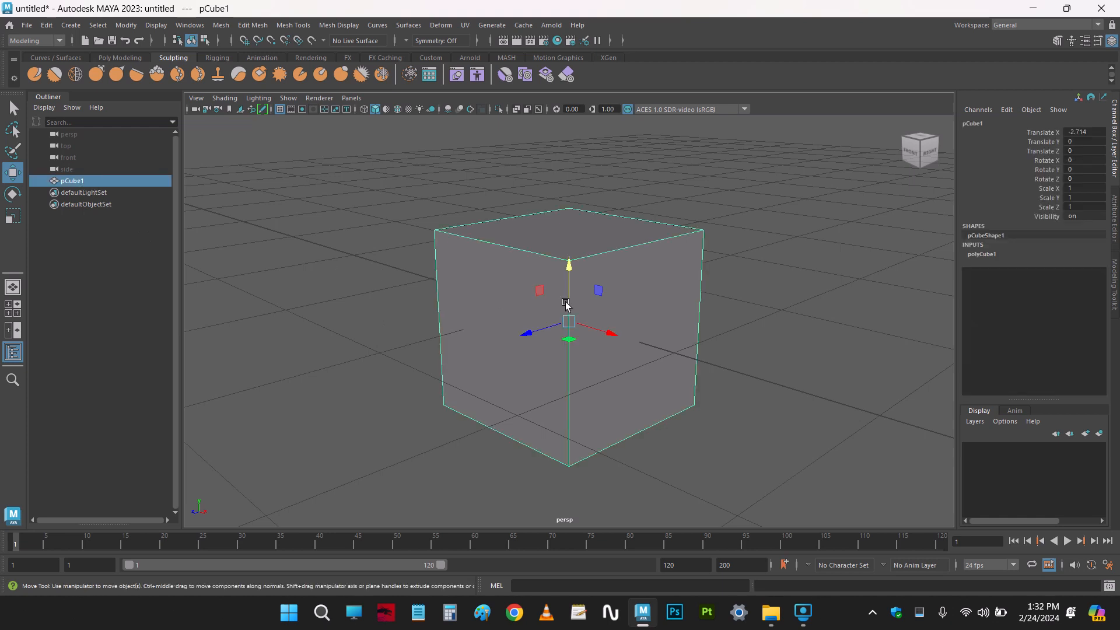
{"action": "left_click", "coordinate": [743, 258]}
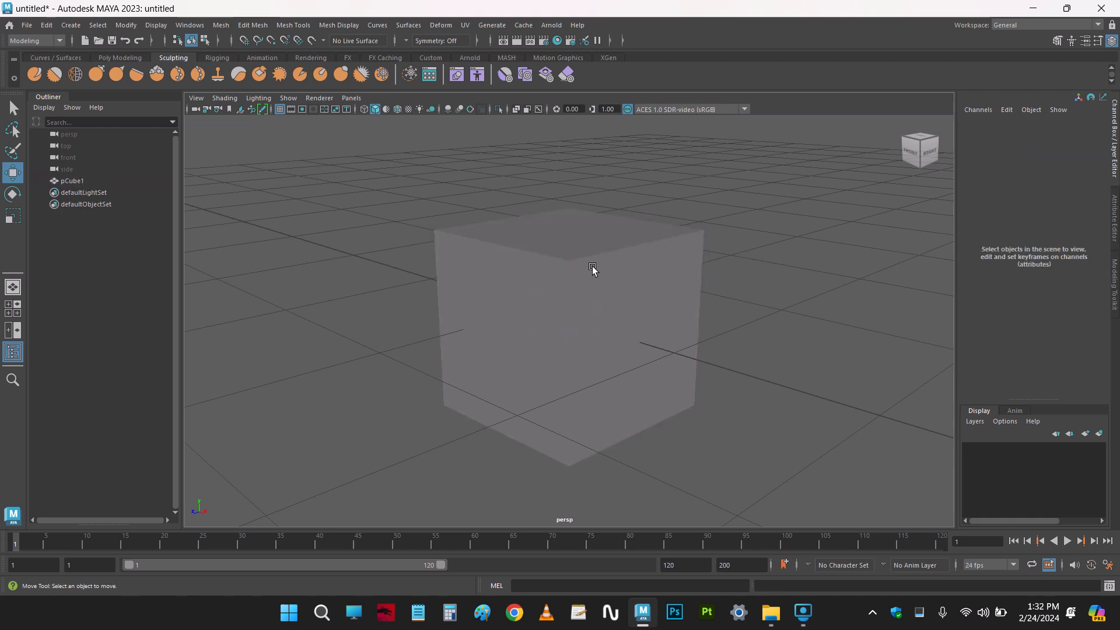
{"action": "left_click", "coordinate": [593, 268]}
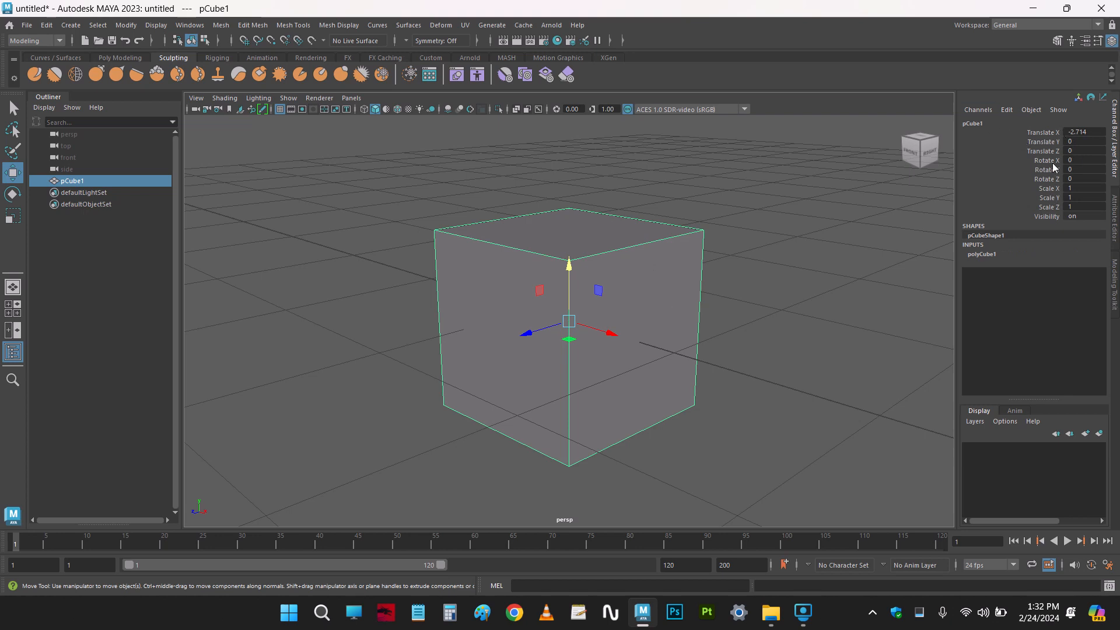
{"action": "left_click", "coordinate": [854, 167]}
{"action": "left_click", "coordinate": [597, 270]}
{"action": "left_click_drag", "start_coordinate": [648, 345], "coordinate": [672, 349], "text": "alt"}
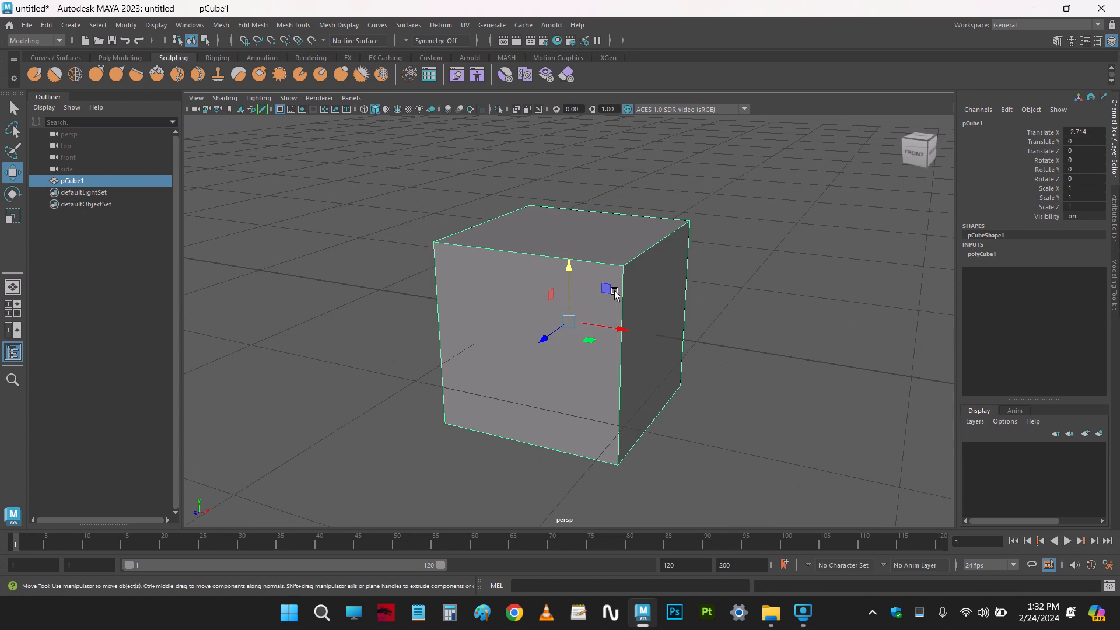
Highlight the cube's Translate, Rotate, Scale and Visibility channels in turn in the Channel Box to examine them
{"action": "left_click", "coordinate": [1053, 133]}
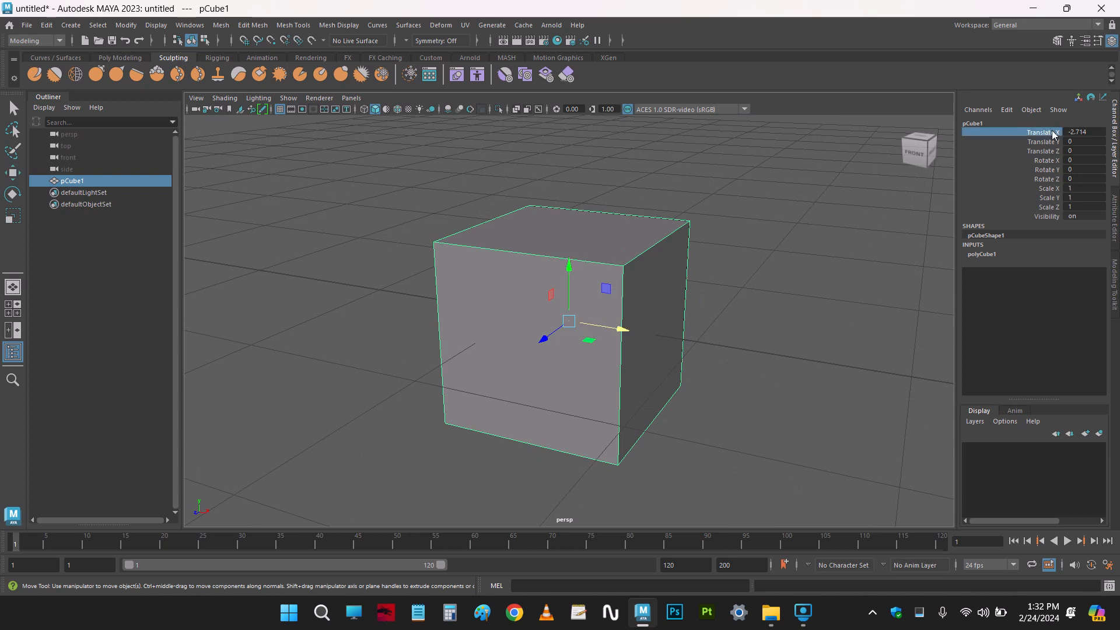
{"action": "left_click", "coordinate": [1053, 142]}
{"action": "left_click", "coordinate": [1052, 151]}
{"action": "left_click_drag", "start_coordinate": [1051, 160], "coordinate": [1048, 217]}
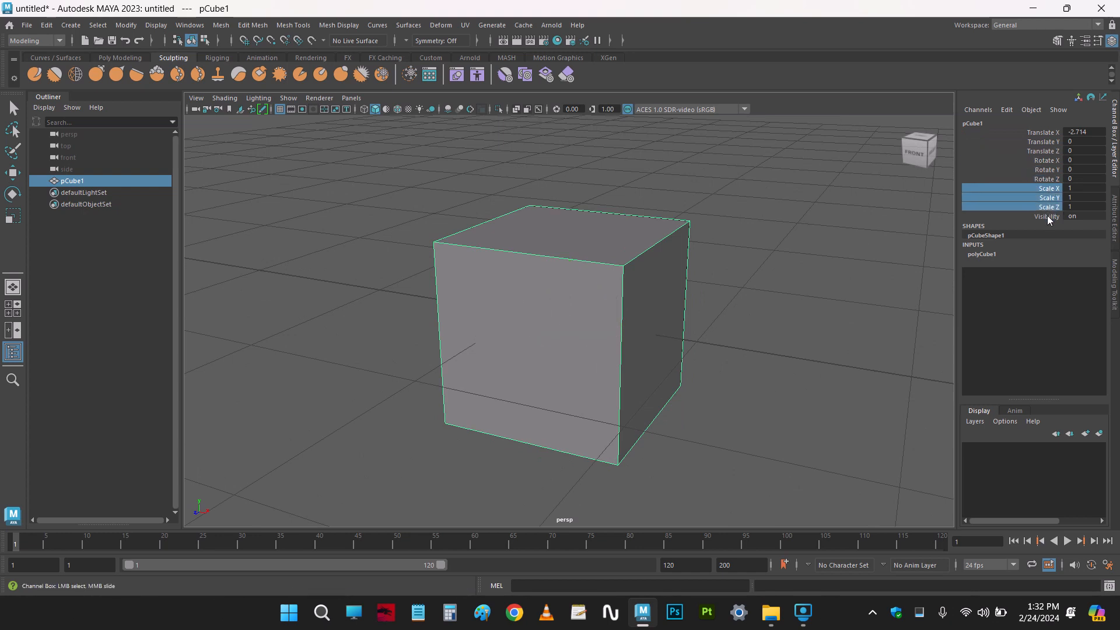
{"action": "left_click", "coordinate": [1049, 217]}
{"action": "left_click", "coordinate": [1041, 133]}
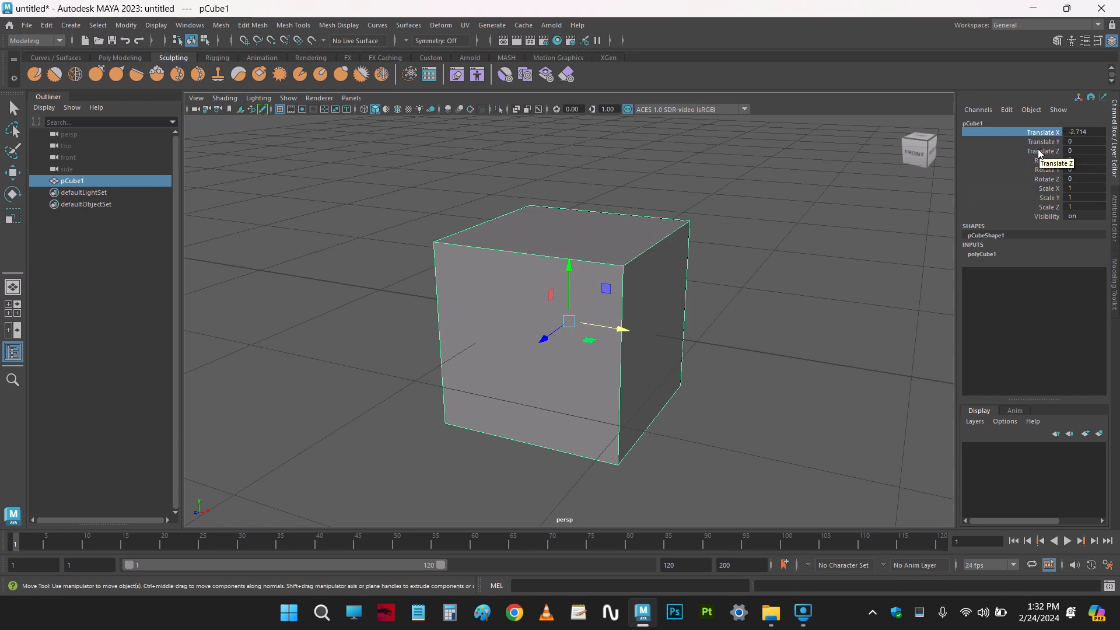
{"action": "left_click", "coordinate": [1037, 152]}
{"action": "left_click", "coordinate": [1042, 161]}
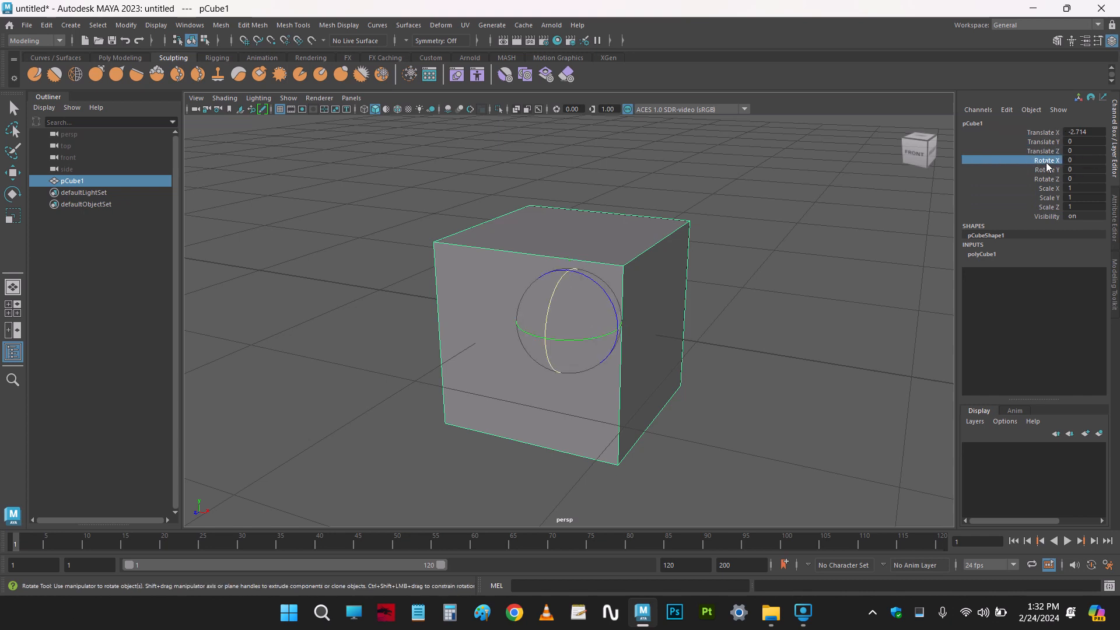
{"action": "left_click_drag", "start_coordinate": [1048, 187], "coordinate": [1049, 207]}
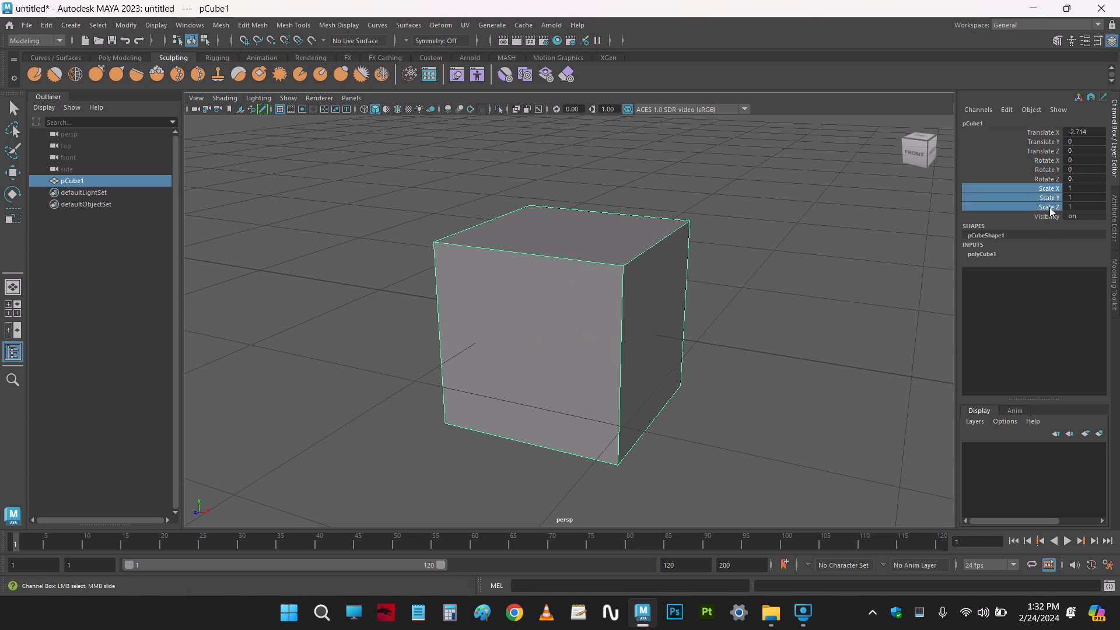
{"action": "left_click", "coordinate": [1049, 216]}
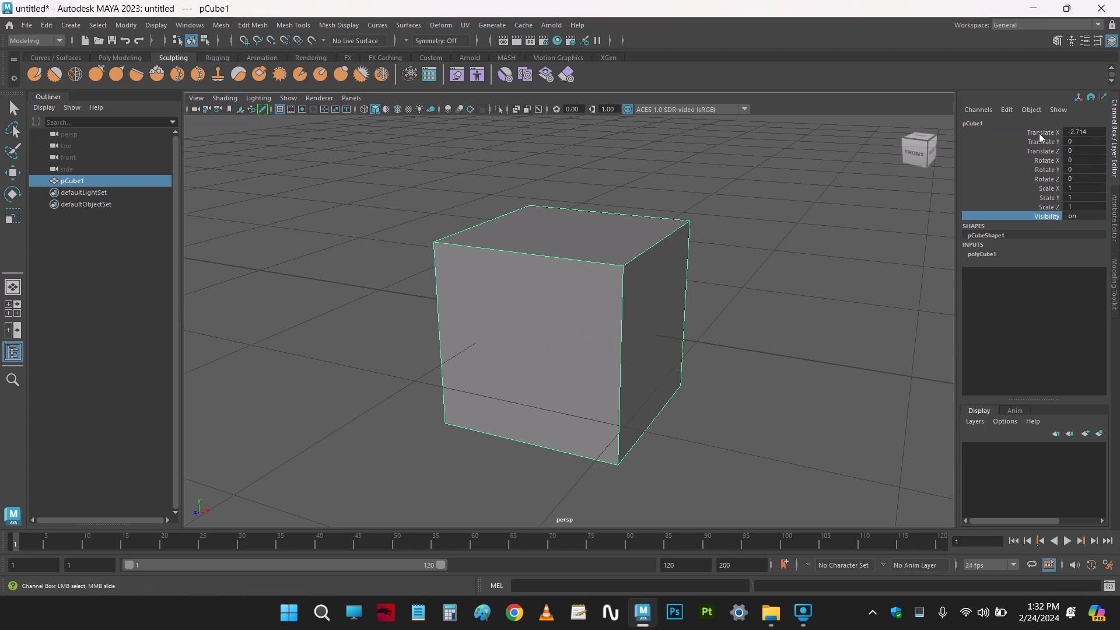
Move the cube freely with the Move tool to about Translate X -2.395, Y 0.009 and Z 0.774
{"action": "key", "text": "w"}
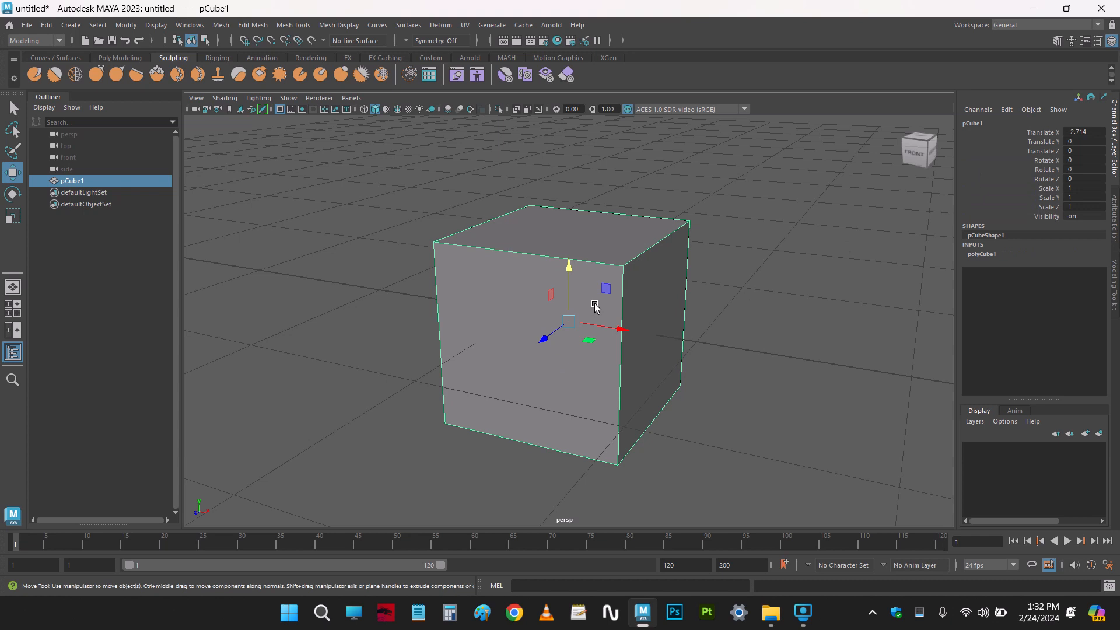
{"action": "scroll", "coordinate": [595, 306], "scroll_direction": "down", "scroll_amount": 3}
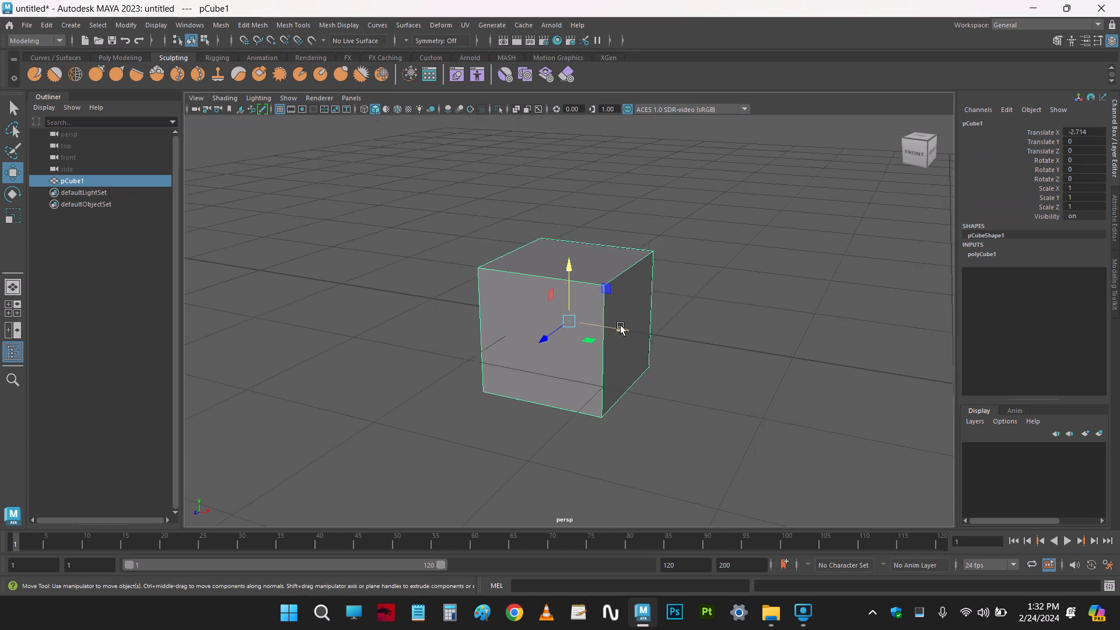
{"action": "left_click_drag", "start_coordinate": [620, 328], "coordinate": [647, 397]}
{"action": "mouse_move", "coordinate": [612, 292]}
{"action": "left_mouse_down"}
{"action": "mouse_move", "coordinate": [607, 212]}
{"action": "mouse_move", "coordinate": [638, 132]}
{"action": "mouse_move", "coordinate": [633, 165]}
{"action": "mouse_move", "coordinate": [610, 170]}
{"action": "mouse_move", "coordinate": [610, 272]}
{"action": "left_mouse_up"}
{"action": "left_click_drag", "start_coordinate": [589, 346], "coordinate": [709, 325]}
{"action": "middle_click_drag", "start_coordinate": [820, 299], "coordinate": [683, 299], "text": "alt"}
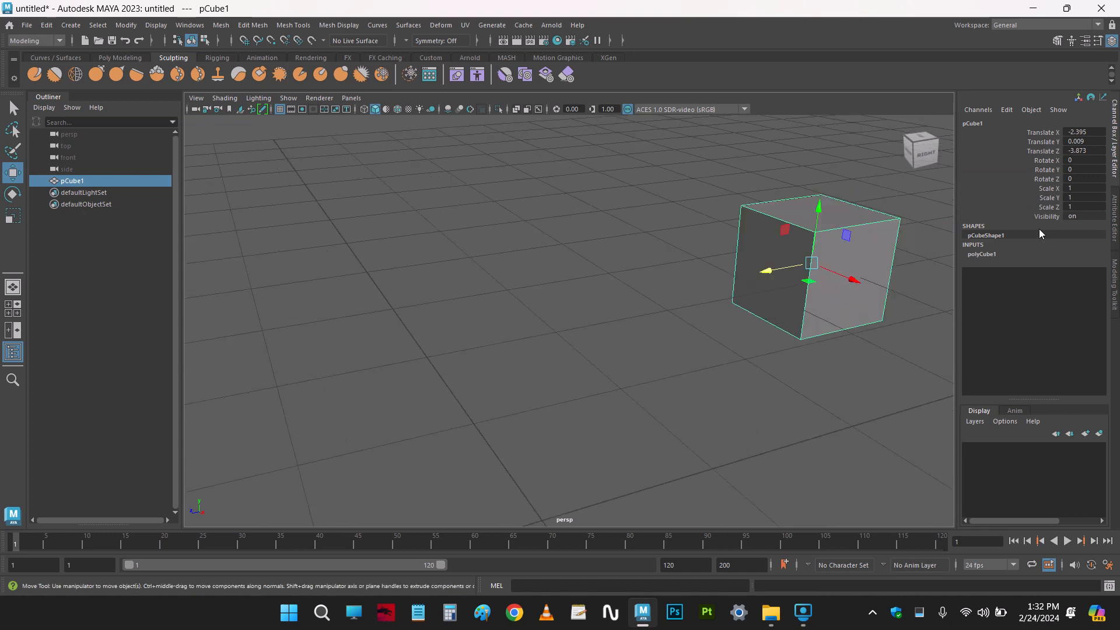
{"action": "left_click_drag", "start_coordinate": [769, 270], "coordinate": [238, 366]}
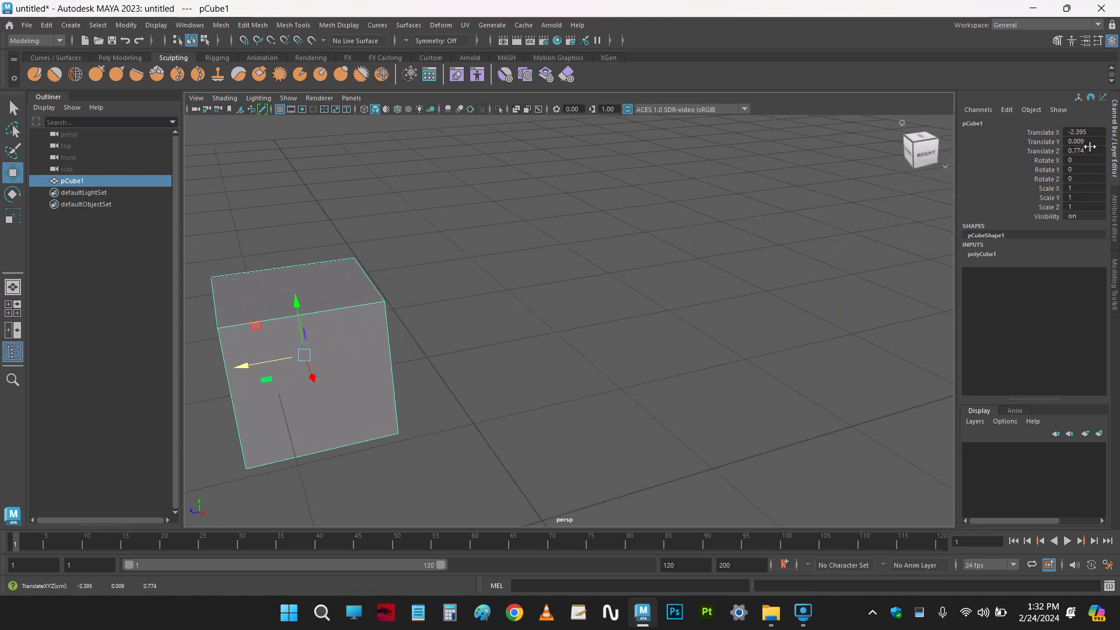
Set the cube's Translate X, Y and Z together to 0 to return it to the origin
{"action": "left_click", "coordinate": [1082, 150]}
{"action": "left_click_drag", "start_coordinate": [1082, 147], "coordinate": [1085, 129]}
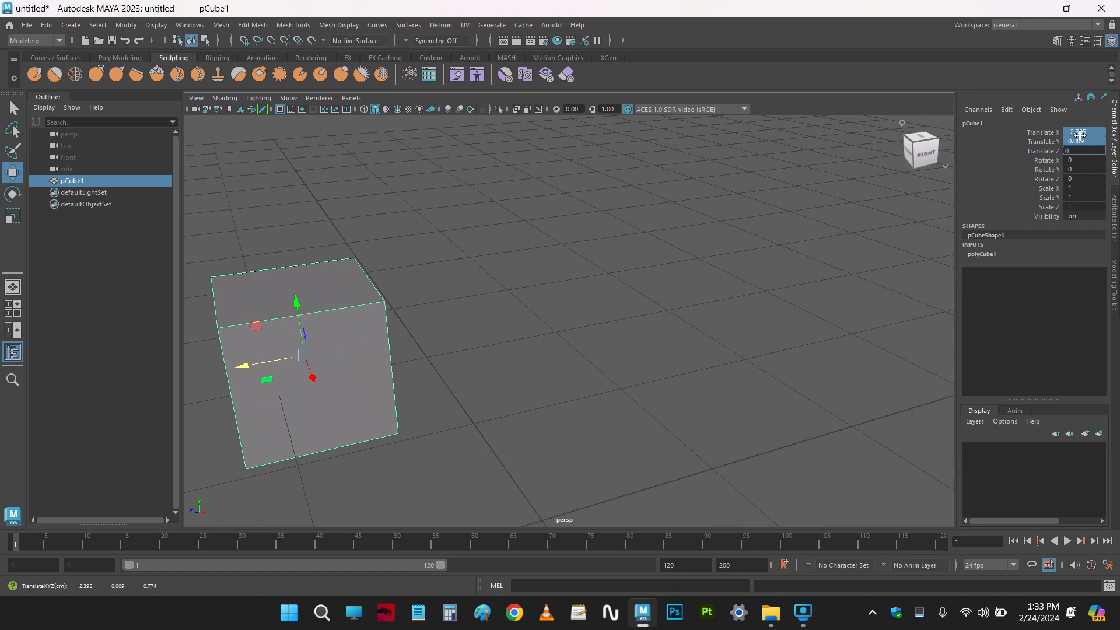
{"action": "type", "text": "0"}
{"action": "key", "text": "Return"}
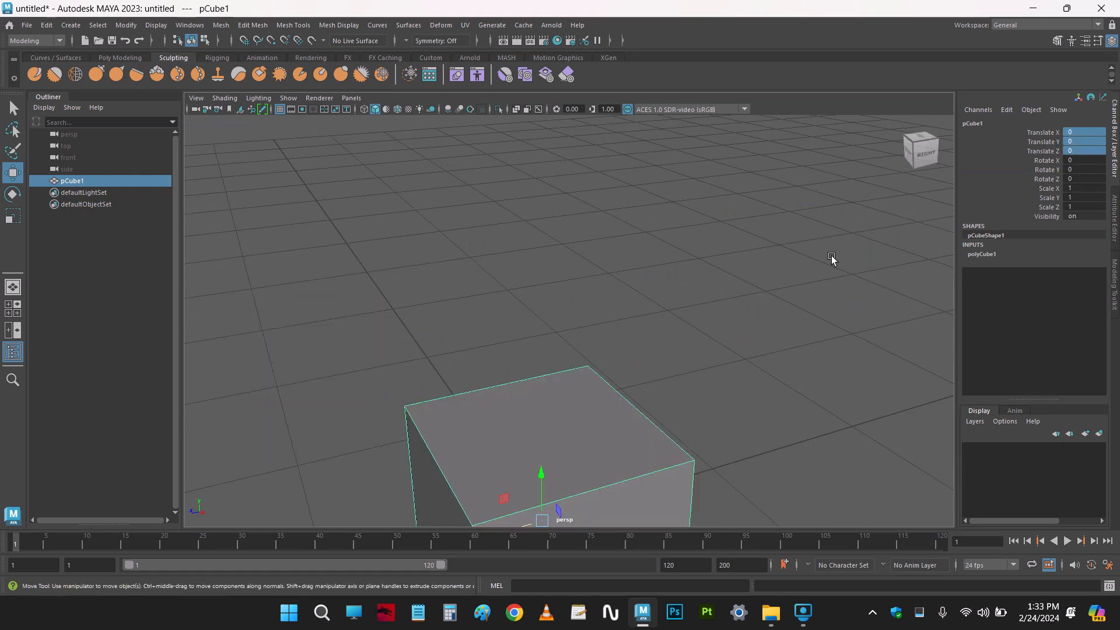
Reselect the cube and rotate it with the Rotate Y channel to about -7.2 degrees
{"action": "left_click", "coordinate": [711, 286]}
{"action": "scroll", "coordinate": [711, 285], "scroll_direction": "down", "scroll_amount": 2}
{"action": "left_click", "coordinate": [583, 403]}
{"action": "left_click_drag", "start_coordinate": [558, 424], "coordinate": [638, 410], "text": "alt"}
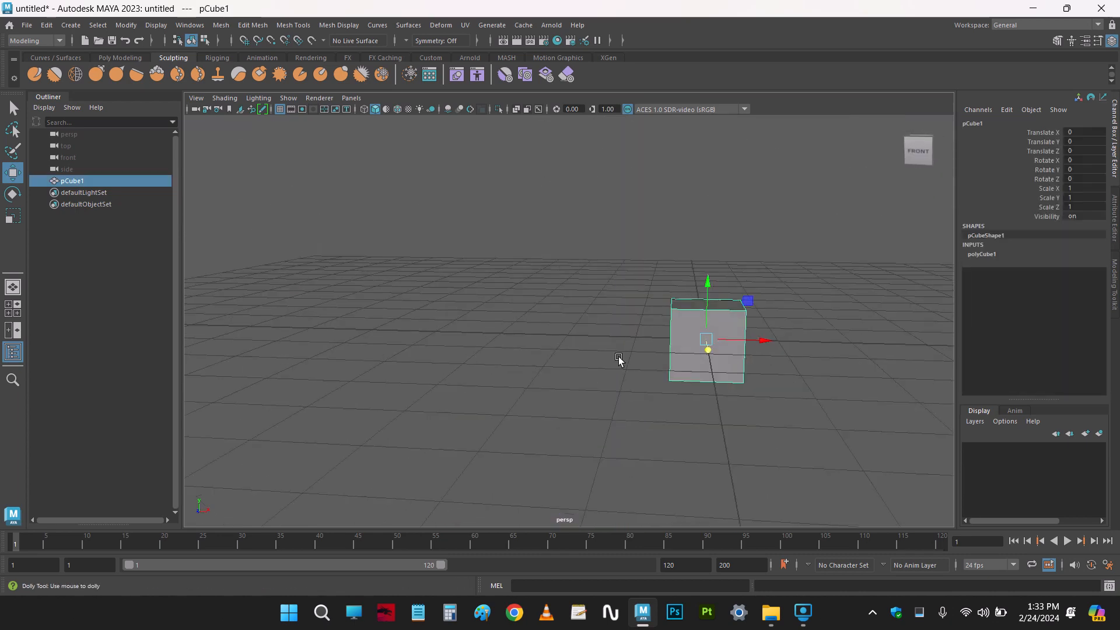
{"action": "middle_click_drag", "start_coordinate": [620, 360], "coordinate": [485, 331], "text": "alt"}
{"action": "left_click_drag", "start_coordinate": [635, 386], "coordinate": [595, 373], "text": "alt"}
{"action": "key", "text": "e"}
{"action": "left_click", "coordinate": [1044, 160]}
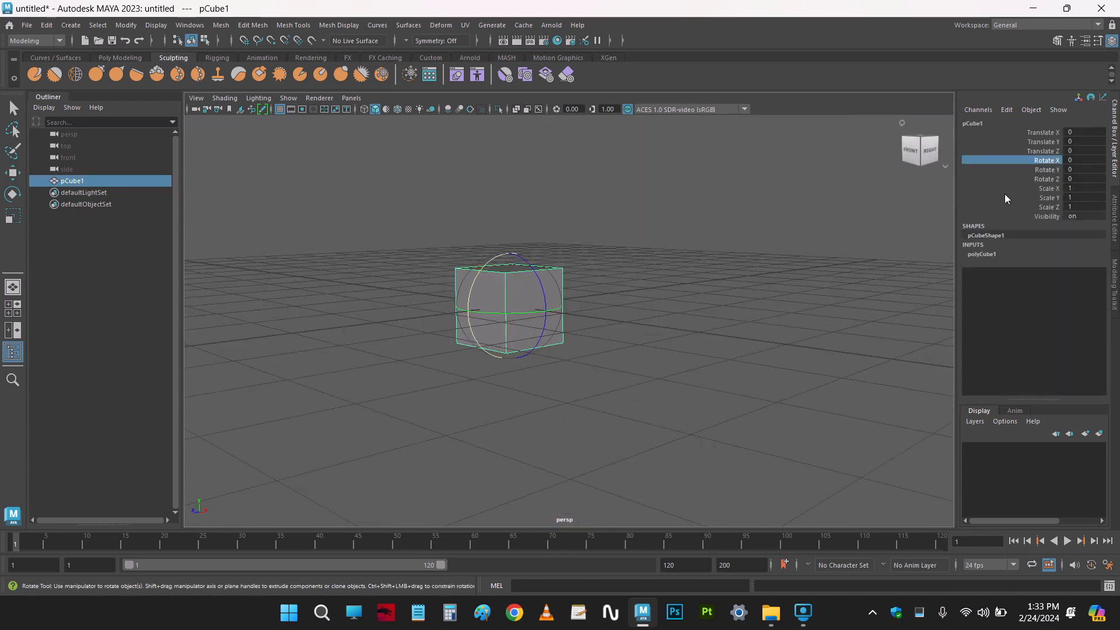
{"action": "left_click", "coordinate": [1046, 169]}
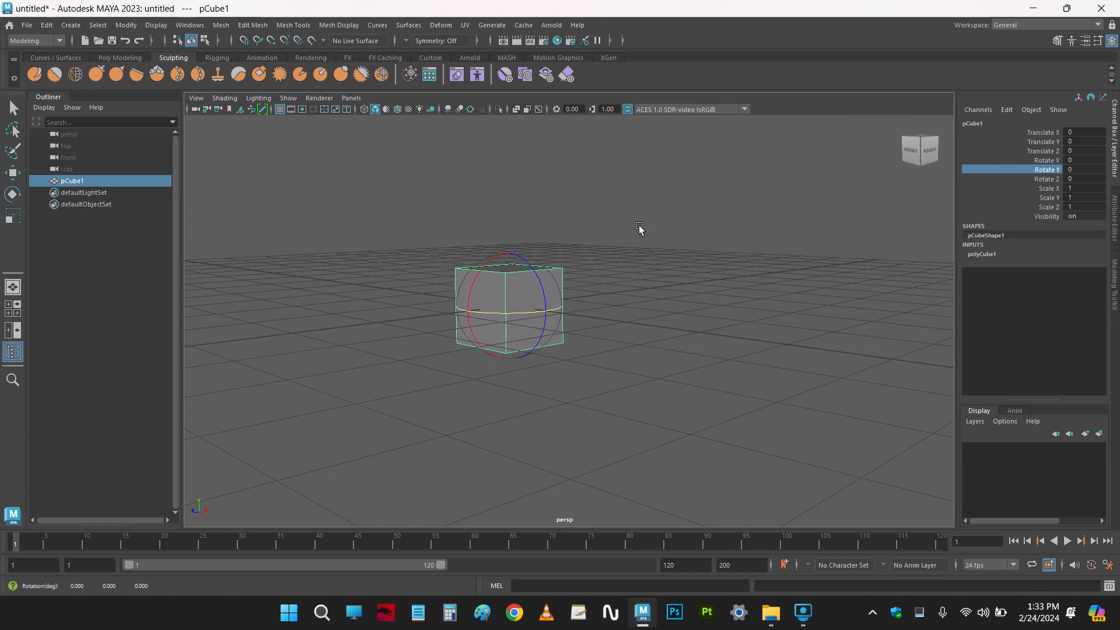
{"action": "middle_click_drag", "start_coordinate": [640, 229], "coordinate": [857, 218]}
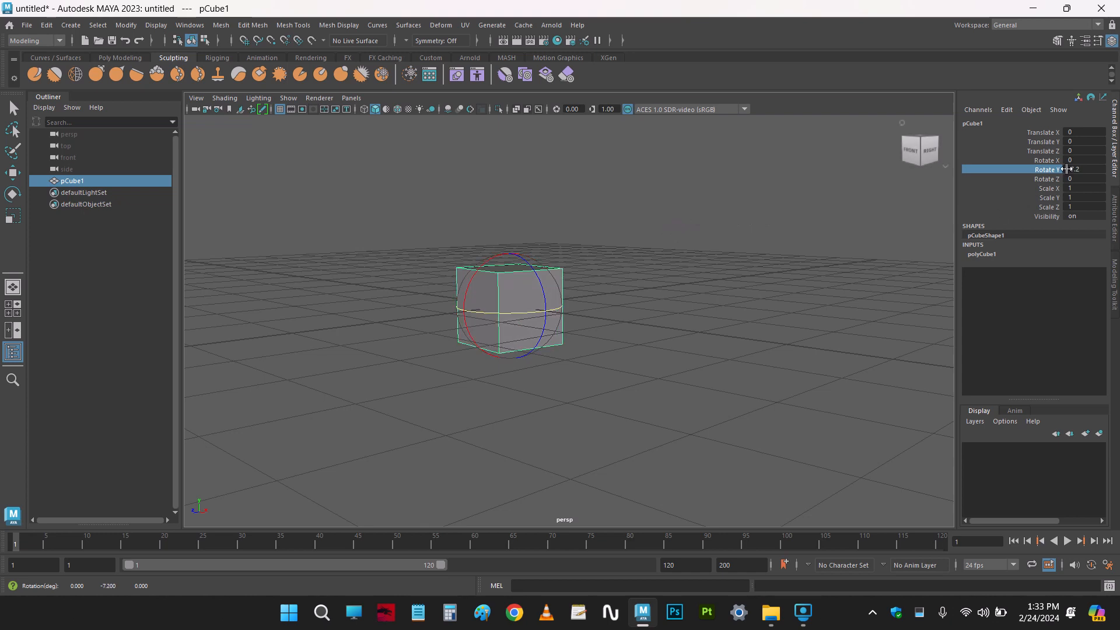
Set the cube's Rotate Y to exactly 45 degrees and deselect it to view the result
{"action": "left_click", "coordinate": [1068, 169]}
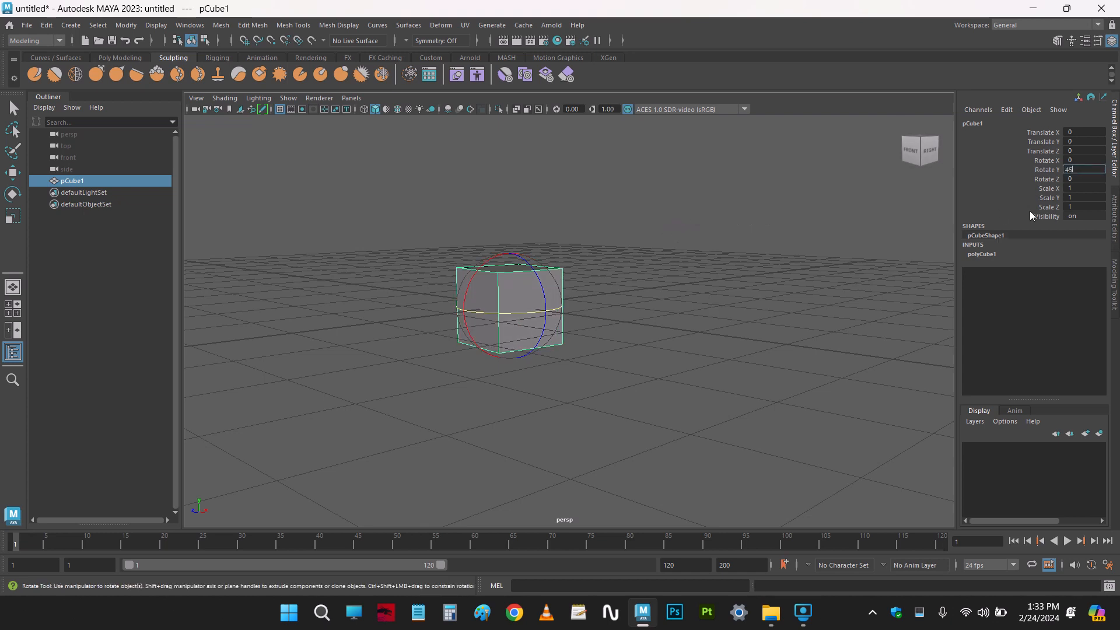
{"action": "key", "text": "Return"}
{"action": "left_click", "coordinate": [613, 346]}
{"action": "left_click_drag", "start_coordinate": [613, 345], "coordinate": [483, 325], "text": "alt"}
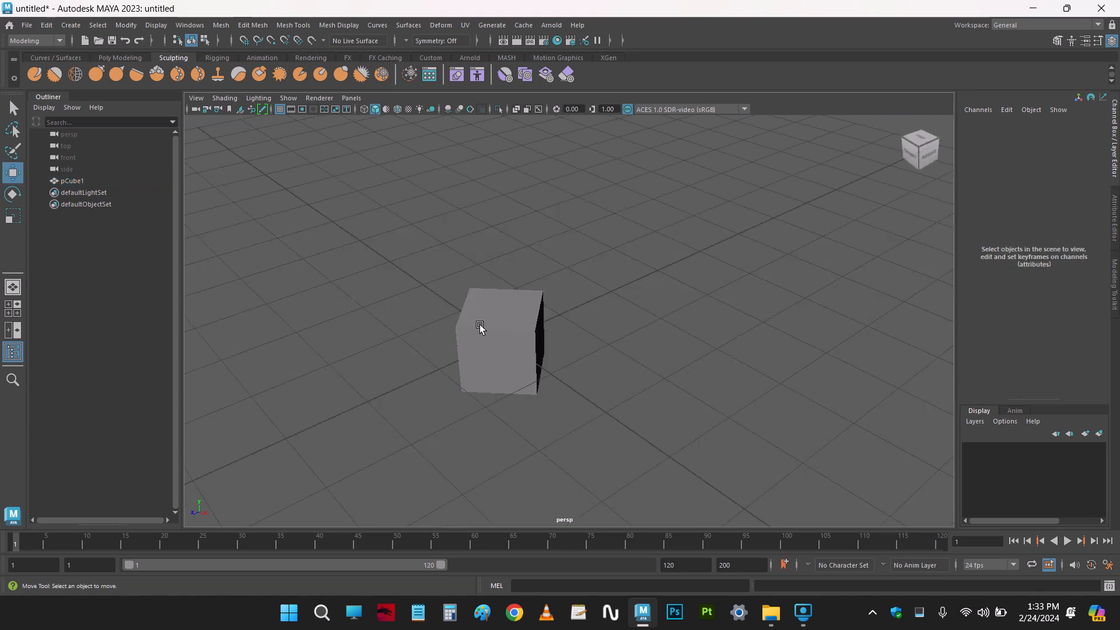
Select the cube and use its channels to rotate it to about -24.48 degrees in Z and 65.52 degrees in X
{"action": "left_click", "coordinate": [479, 324]}
{"action": "key", "text": "w"}
{"action": "left_click", "coordinate": [1045, 179]}
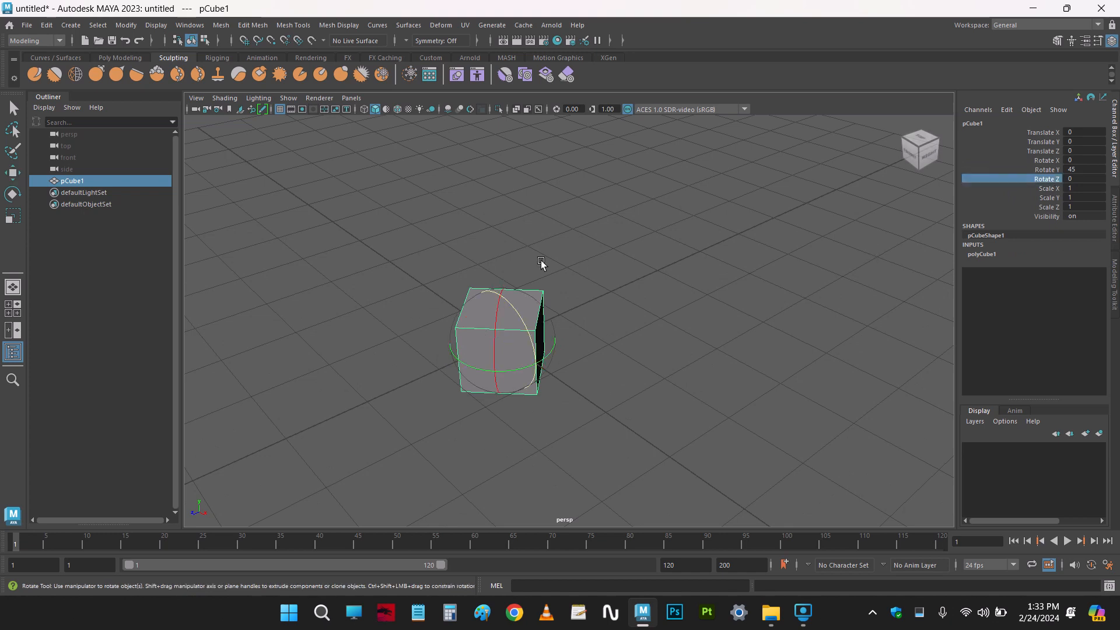
{"action": "middle_click_drag", "start_coordinate": [601, 210], "coordinate": [642, 222]}
{"action": "left_click", "coordinate": [1044, 161]}
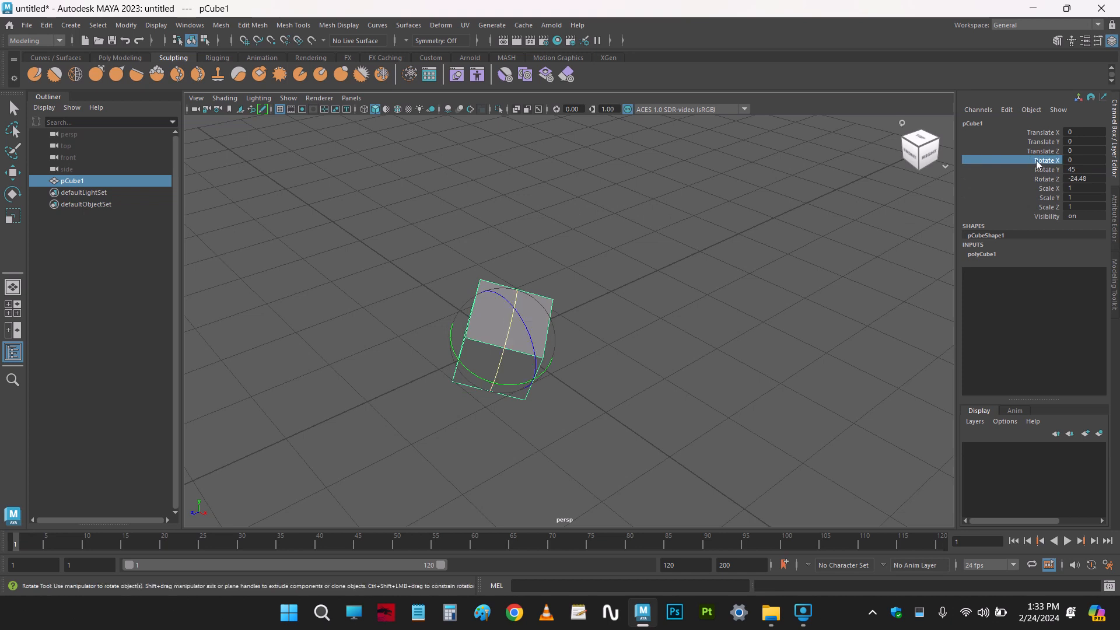
{"action": "middle_click_drag", "start_coordinate": [717, 192], "coordinate": [795, 194]}
Set the cube's Rotate X, Y and Z together to 0
{"action": "left_click_drag", "start_coordinate": [1078, 158], "coordinate": [1078, 179]}
{"action": "type", "text": "0"}
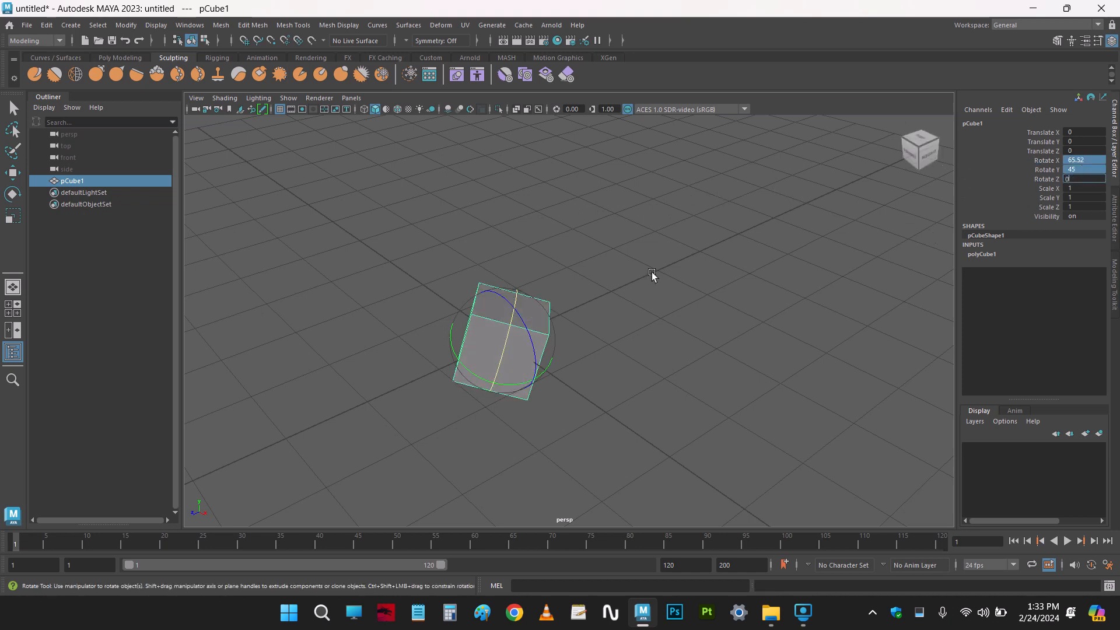
{"action": "key", "text": "Return"}
Make Rotate Y the cube's active channel and rotate it in the viewport to about -68.491 degrees
{"action": "double_click", "coordinate": [1085, 173]}
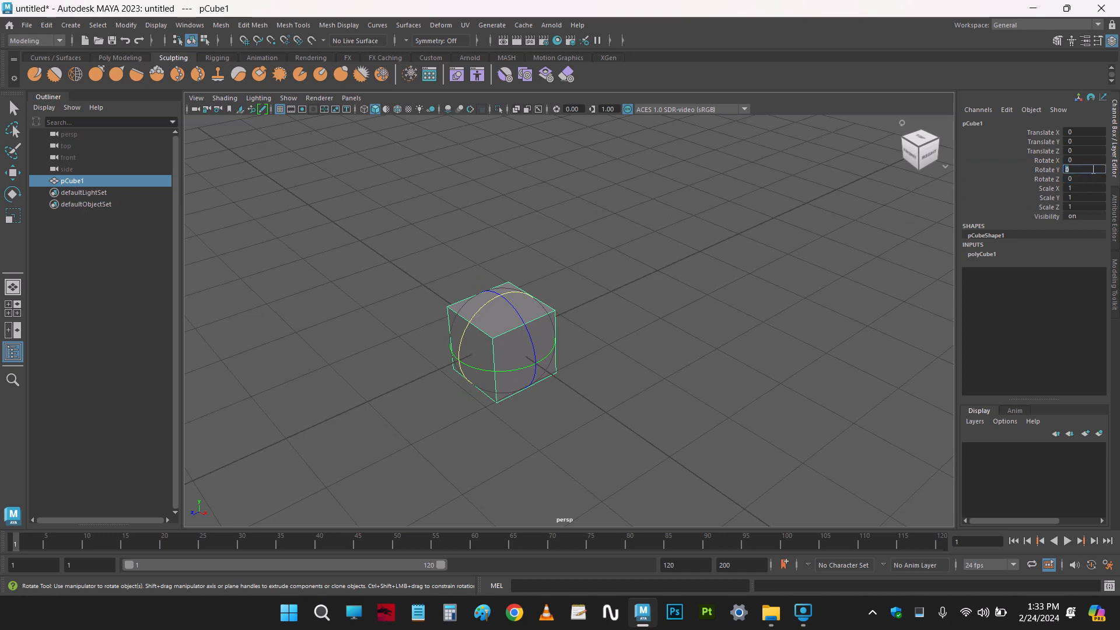
{"action": "left_click", "coordinate": [1052, 171]}
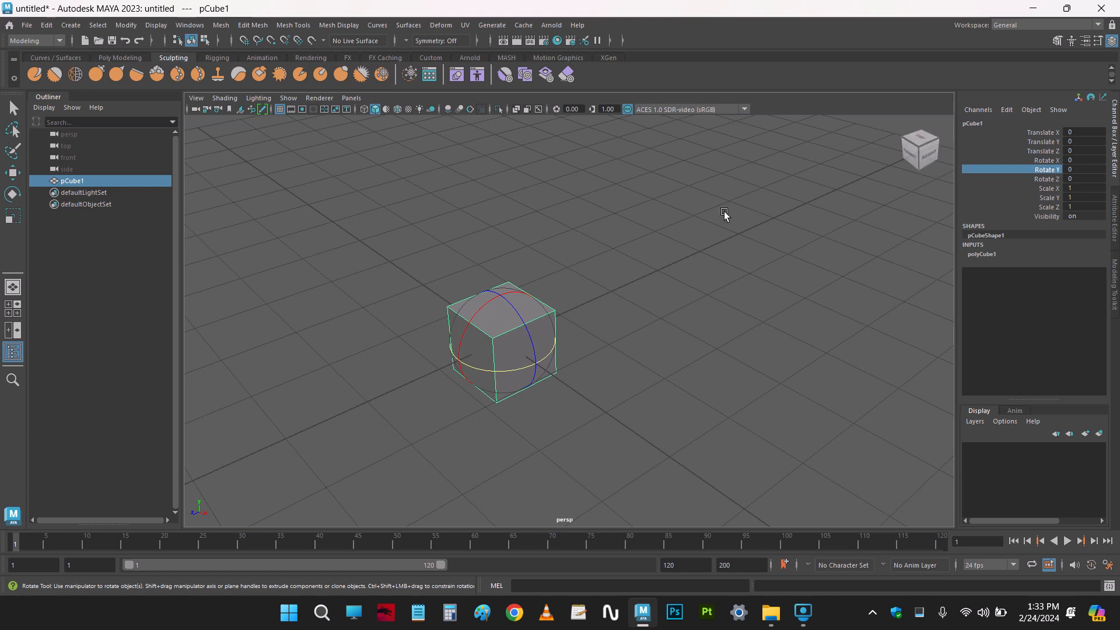
{"action": "key", "text": "w"}
{"action": "left_click", "coordinate": [432, 331]}
{"action": "left_click", "coordinate": [460, 320]}
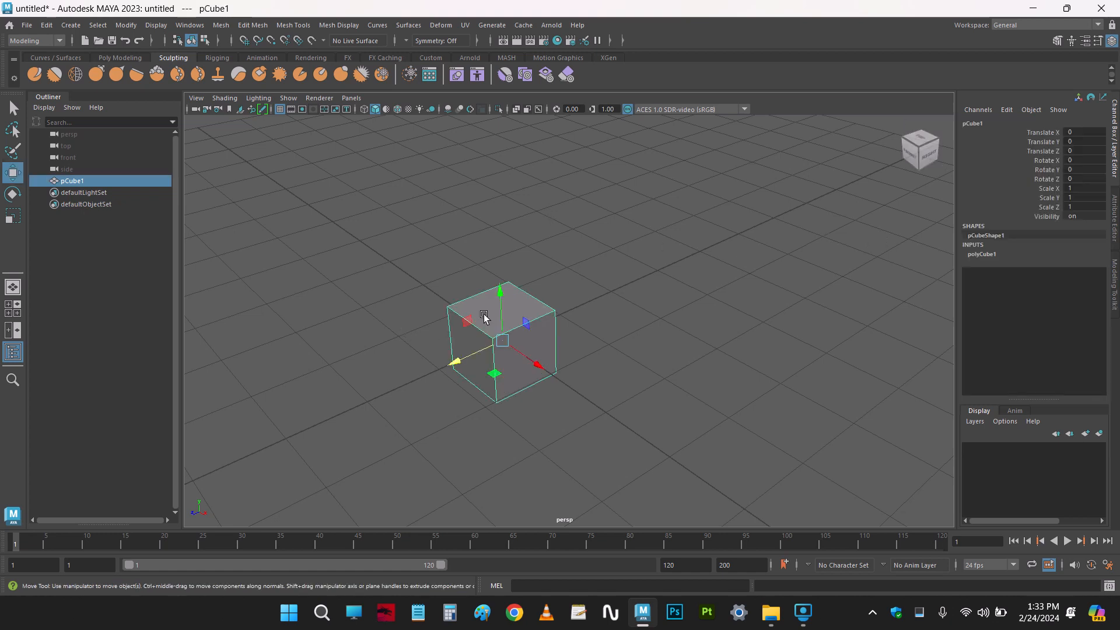
{"action": "left_click", "coordinate": [1044, 171]}
{"action": "key", "text": "e"}
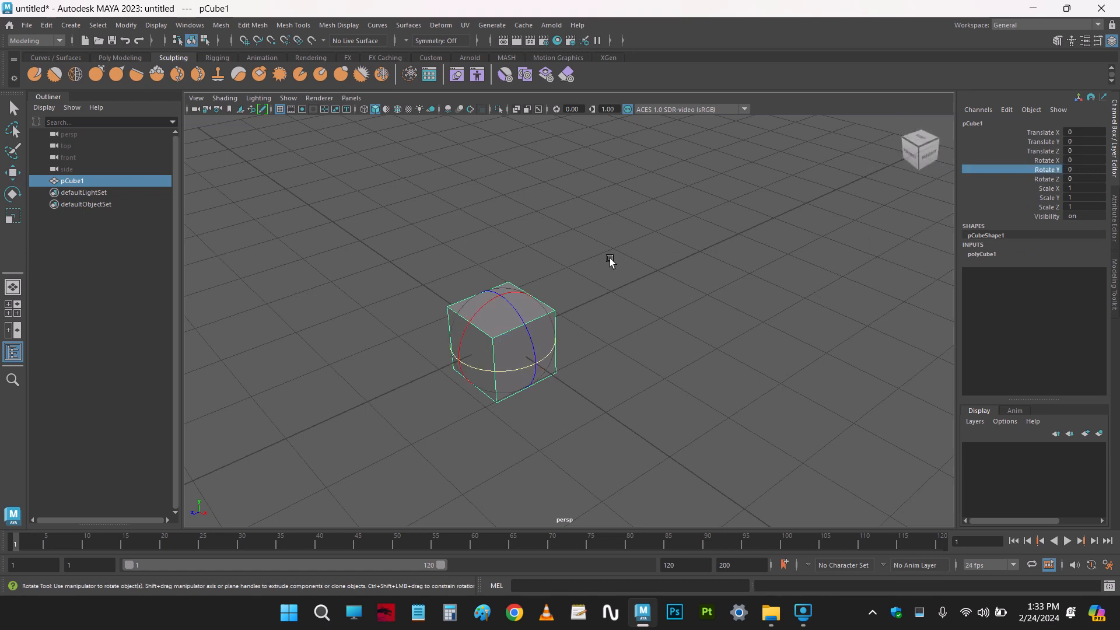
{"action": "middle_click_drag", "start_coordinate": [610, 258], "coordinate": [635, 271]}
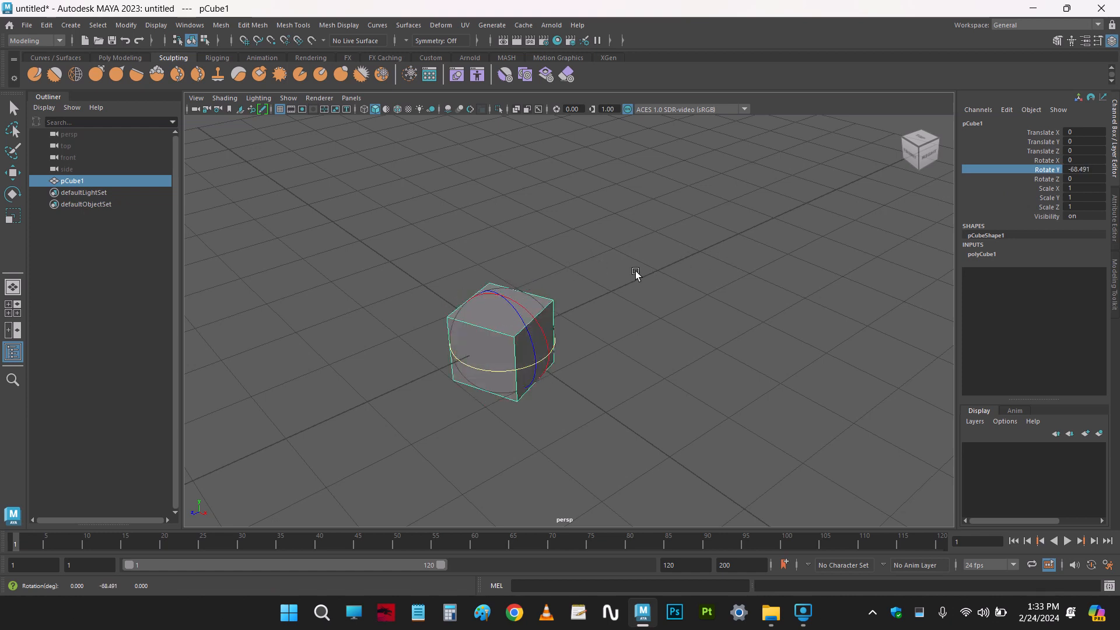
Make Rotate X the cube's active channel and rotate it in the viewport to about -41.531 degrees
{"action": "key", "text": "w"}
{"action": "left_click", "coordinate": [1041, 161]}
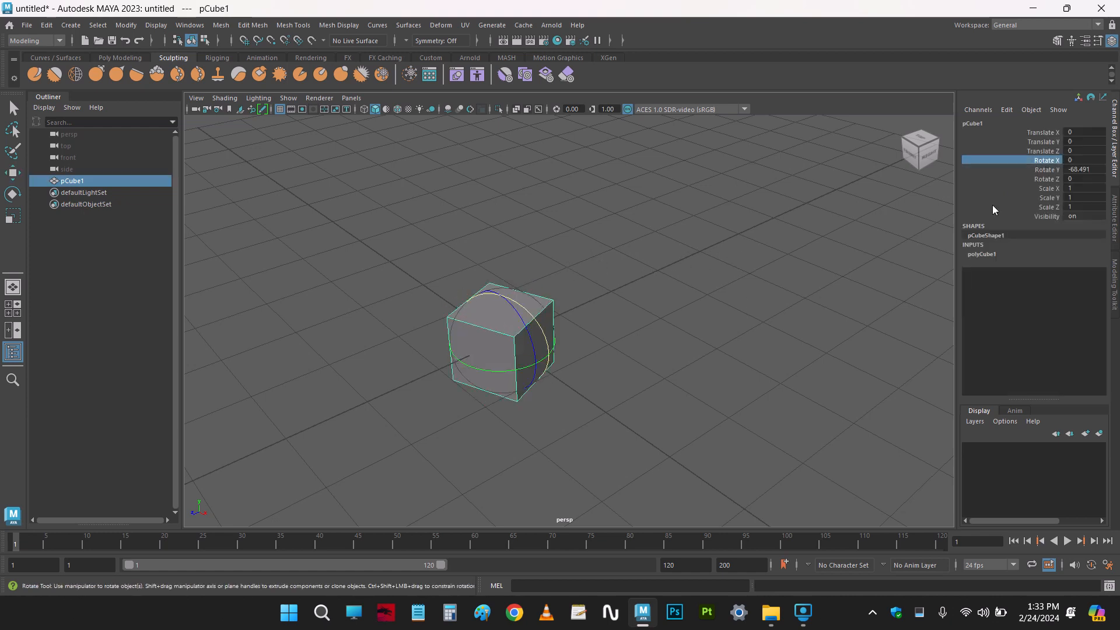
{"action": "middle_click_drag", "start_coordinate": [667, 249], "coordinate": [757, 237]}
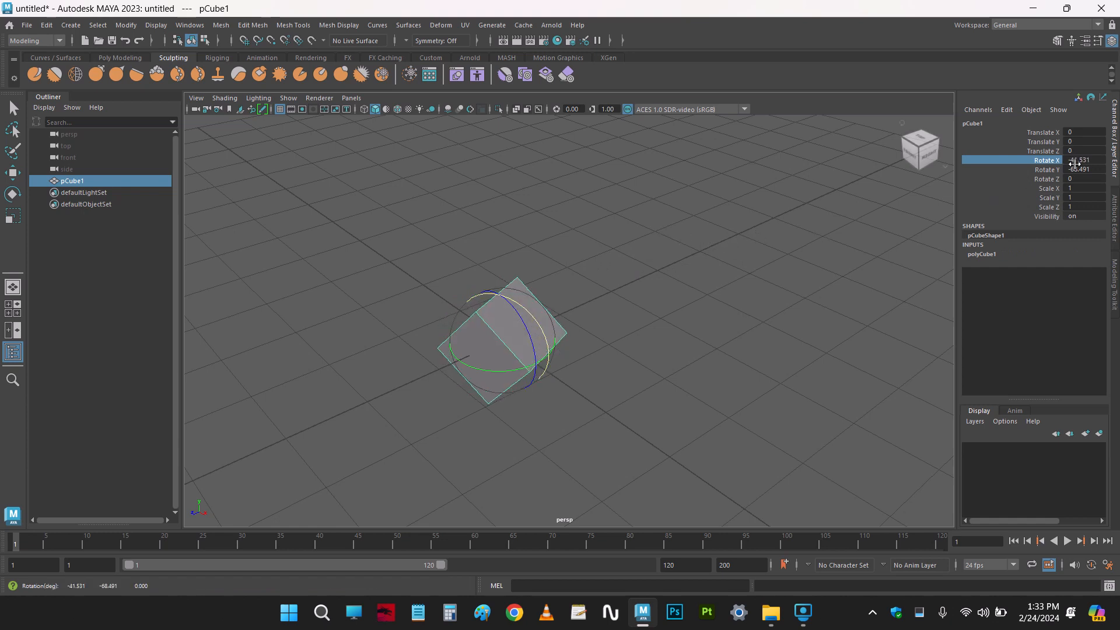
Set the cube's Rotate X and Rotate Y together back to 0
{"action": "left_click_drag", "start_coordinate": [1081, 160], "coordinate": [1081, 170]}
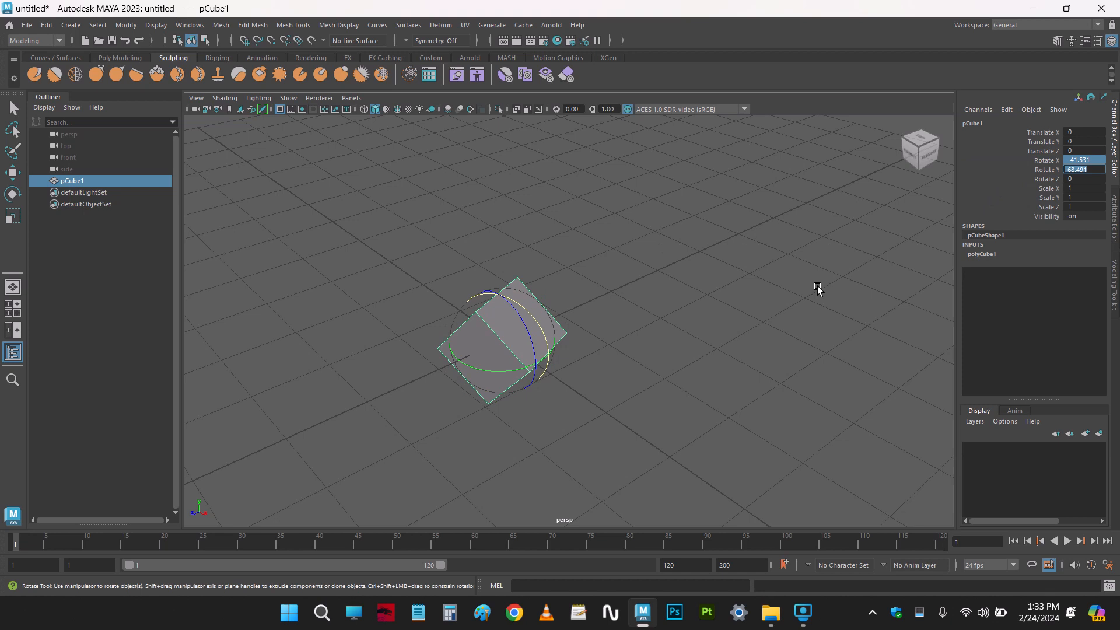
{"action": "type", "text": "0"}
{"action": "key", "text": "Return"}
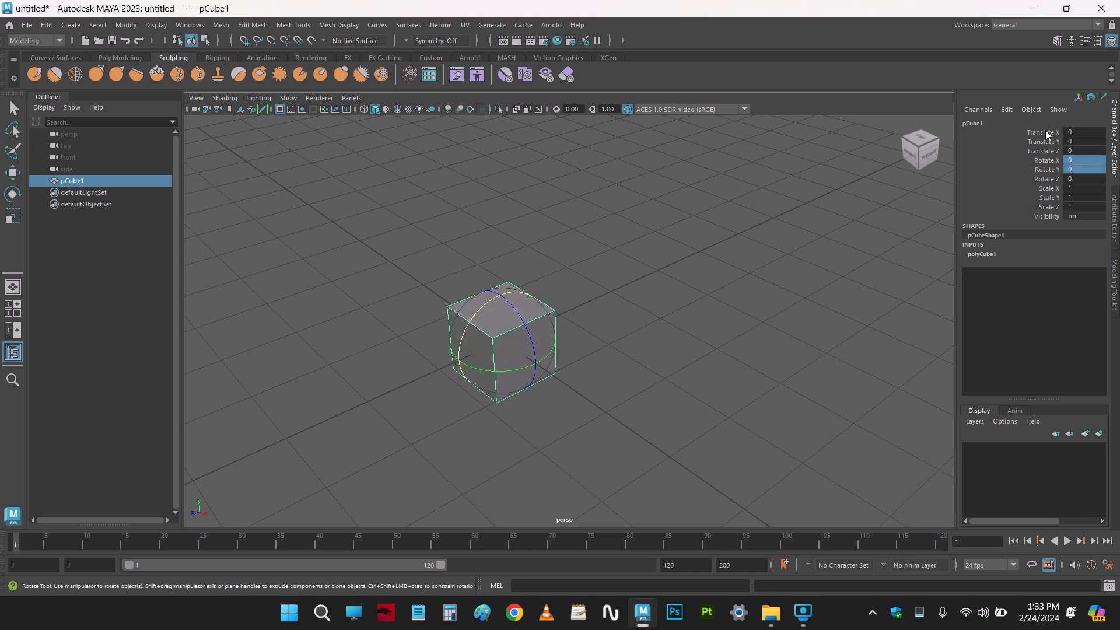
Stretch the cube vertically with its Scale Y channel to about 2.691
{"action": "left_click_drag", "start_coordinate": [1047, 132], "coordinate": [1045, 199]}
{"action": "left_click", "coordinate": [1045, 198]}
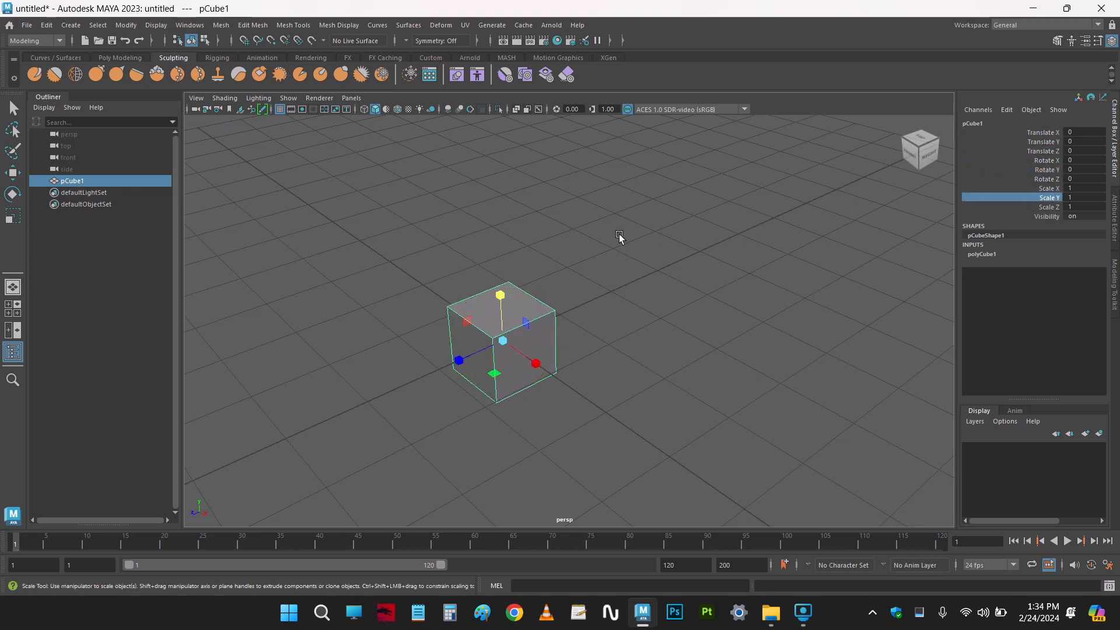
{"action": "middle_click_drag", "start_coordinate": [618, 233], "coordinate": [686, 294]}
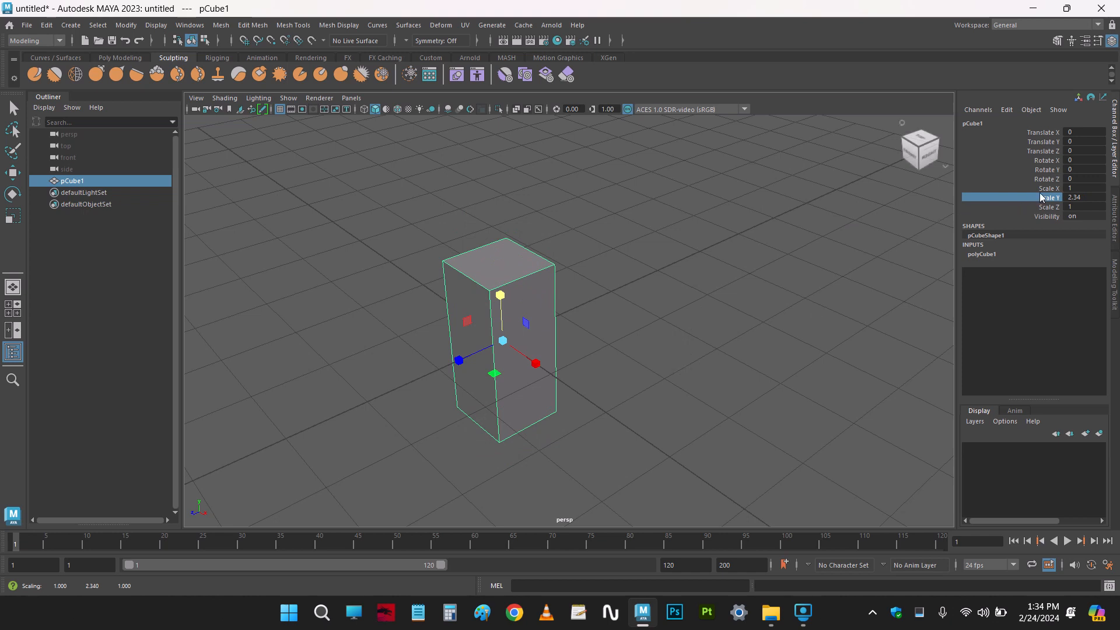
{"action": "middle_click_drag", "start_coordinate": [678, 320], "coordinate": [712, 319]}
Scale the cube with its individual channels to about 1.173 in Z and 1.44 in X
{"action": "left_click", "coordinate": [1044, 207]}
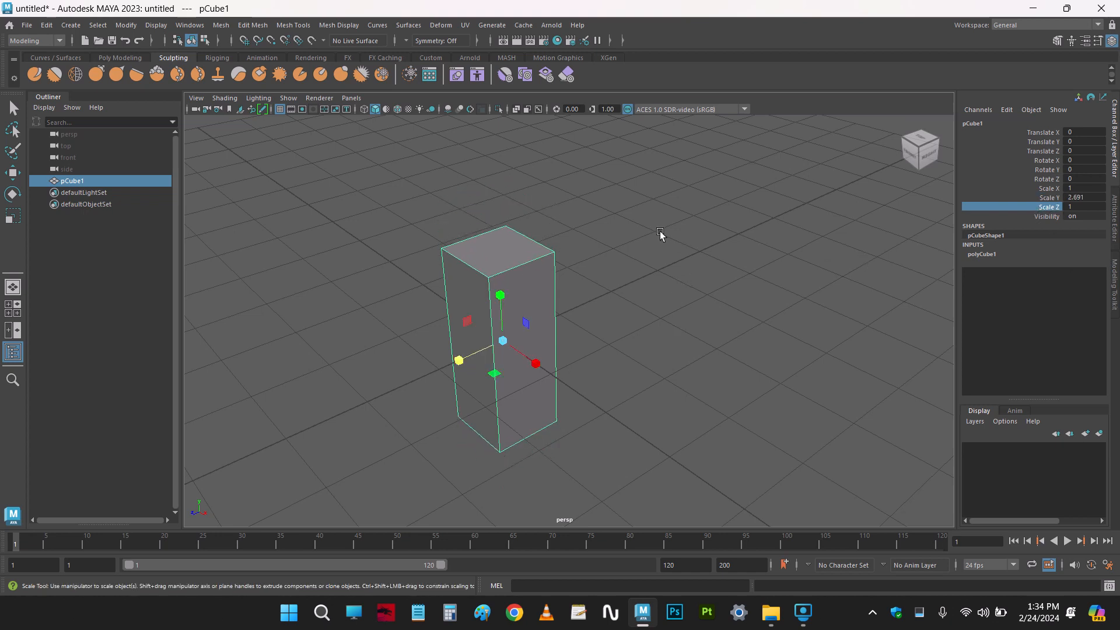
{"action": "mouse_move", "coordinate": [661, 233]}
{"action": "middle_mouse_down"}
{"action": "mouse_move", "coordinate": [709, 237]}
{"action": "mouse_move", "coordinate": [612, 244]}
{"action": "mouse_move", "coordinate": [647, 250]}
{"action": "middle_mouse_up"}
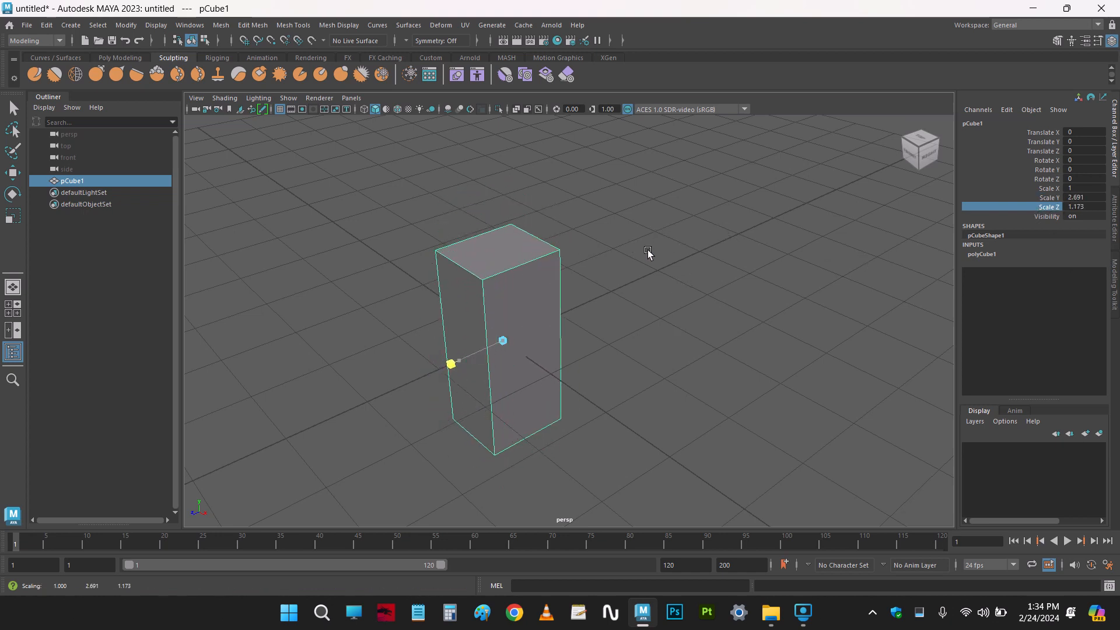
{"action": "left_click", "coordinate": [1042, 189]}
{"action": "middle_click_drag", "start_coordinate": [757, 211], "coordinate": [804, 230]}
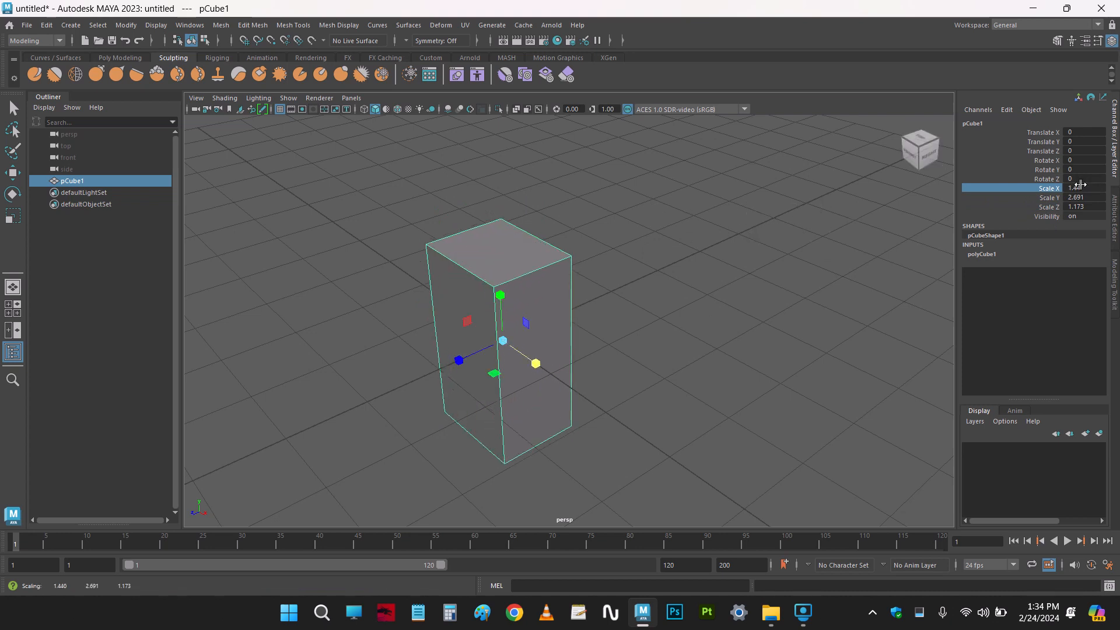
Set the cube's Scale X, Y and Z together to 0 and deselect it
{"action": "left_click_drag", "start_coordinate": [1081, 186], "coordinate": [1080, 207]}
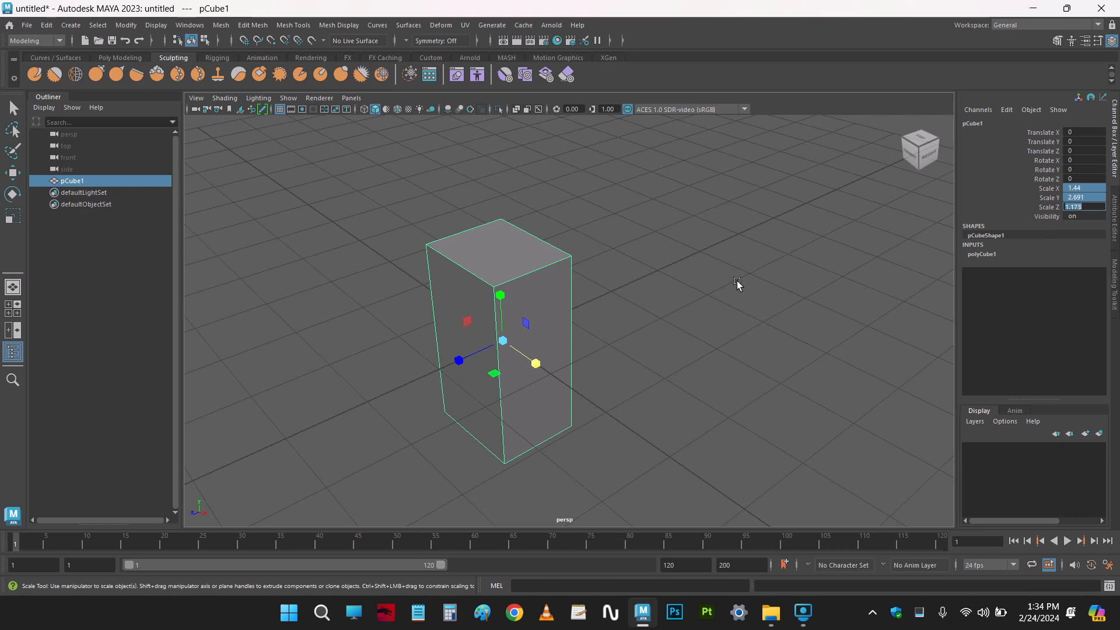
{"action": "key", "text": "Return"}
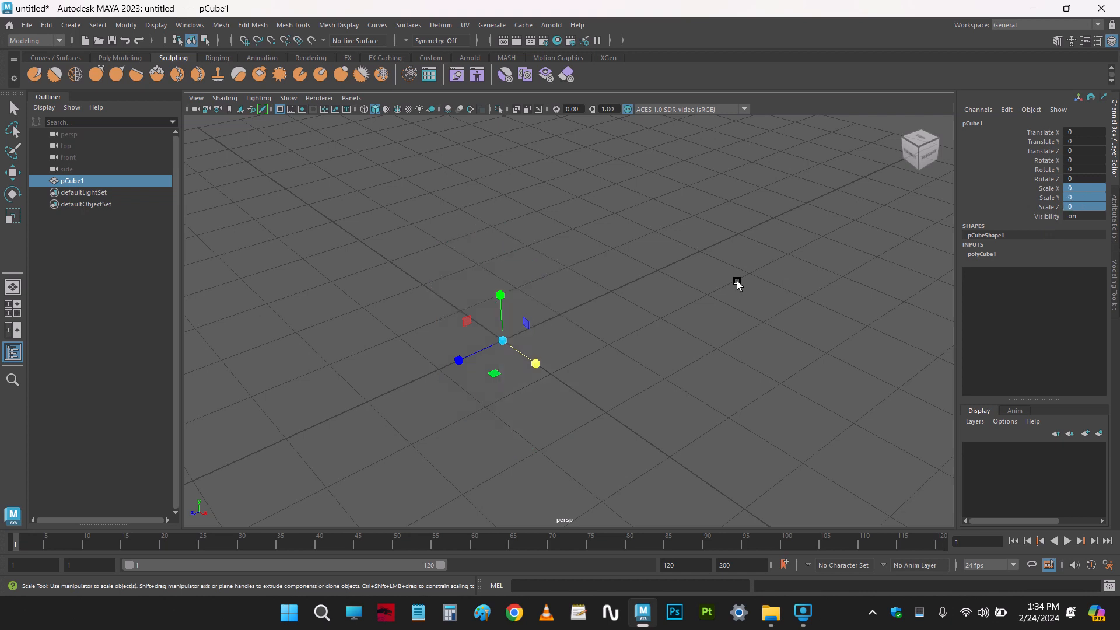
{"action": "left_click", "coordinate": [736, 282]}
Select pCube1 in the Outliner to check that the zero-scaled cube still exists, and clear the selection
{"action": "key", "text": "w"}
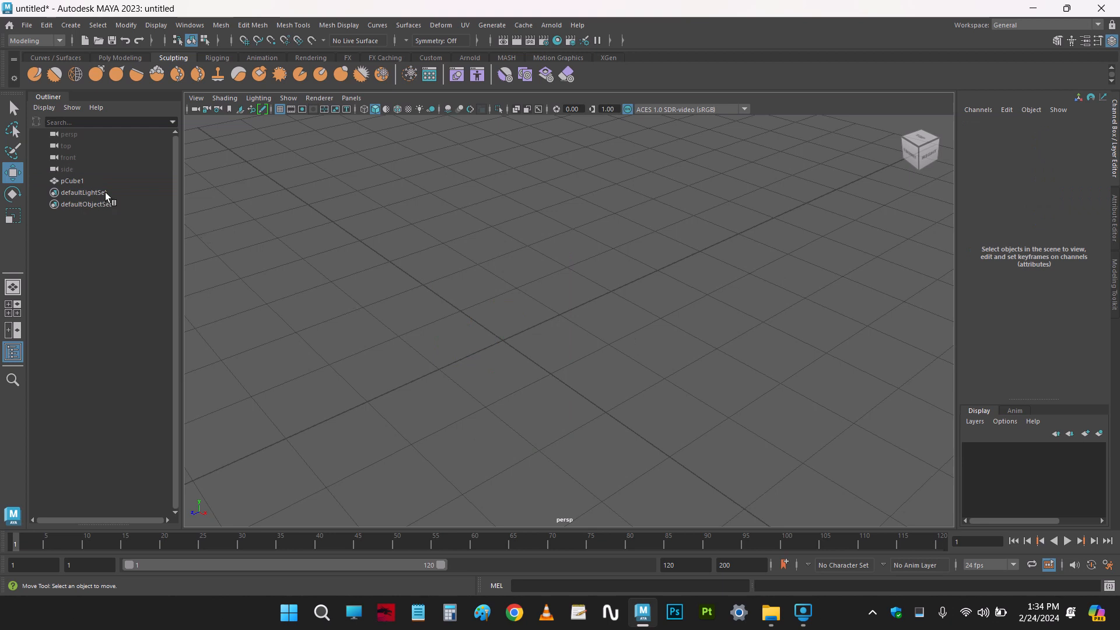
{"action": "left_click", "coordinate": [79, 181]}
{"action": "left_click", "coordinate": [420, 279]}
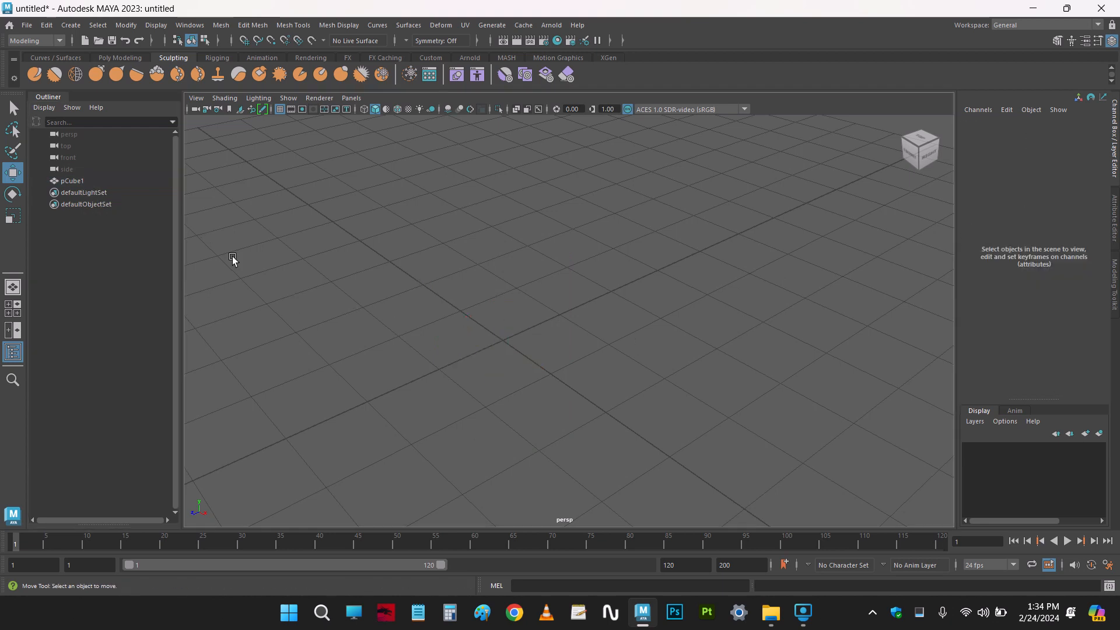
Select pCube1 and set its Scale X, Y and Z to 1, then clear the selection
{"action": "left_click", "coordinate": [75, 181]}
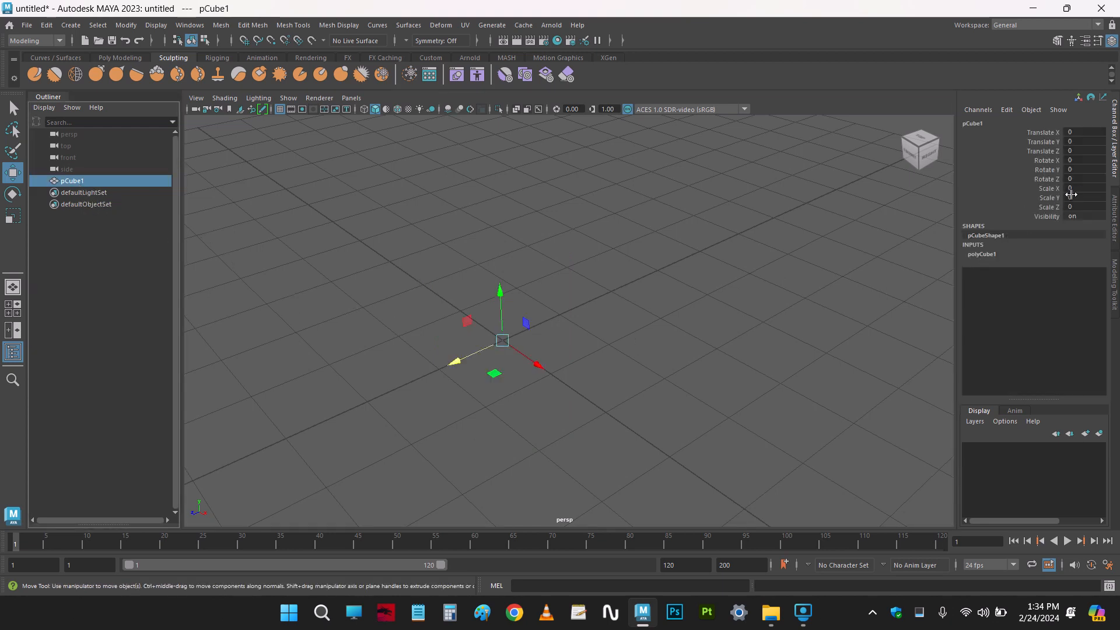
{"action": "left_click_drag", "start_coordinate": [1086, 188], "coordinate": [1085, 207]}
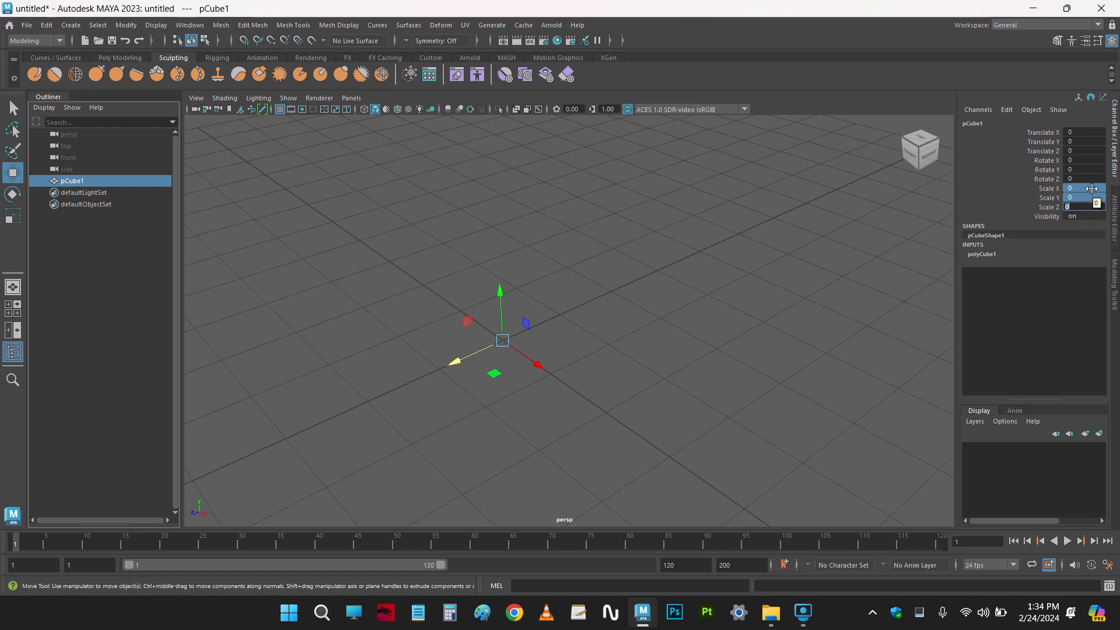
{"action": "left_click", "coordinate": [884, 242]}
{"action": "left_click_drag", "start_coordinate": [475, 276], "coordinate": [583, 383]}
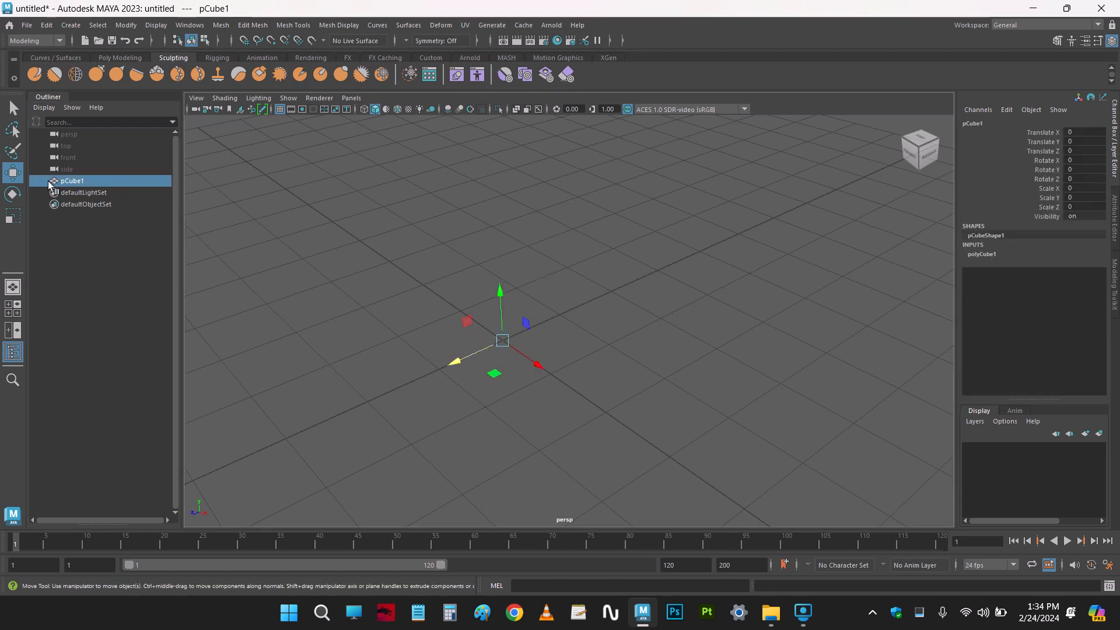
{"action": "left_click", "coordinate": [74, 182]}
{"action": "left_click_drag", "start_coordinate": [1086, 190], "coordinate": [1085, 206]}
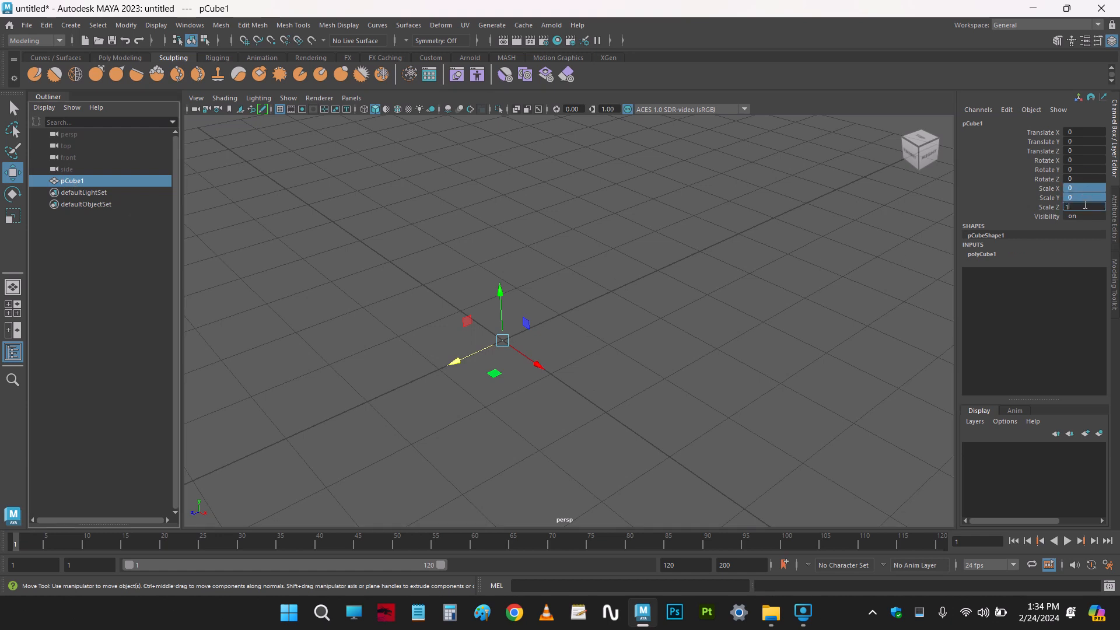
{"action": "type", "text": "1"}
{"action": "key", "text": "Return"}
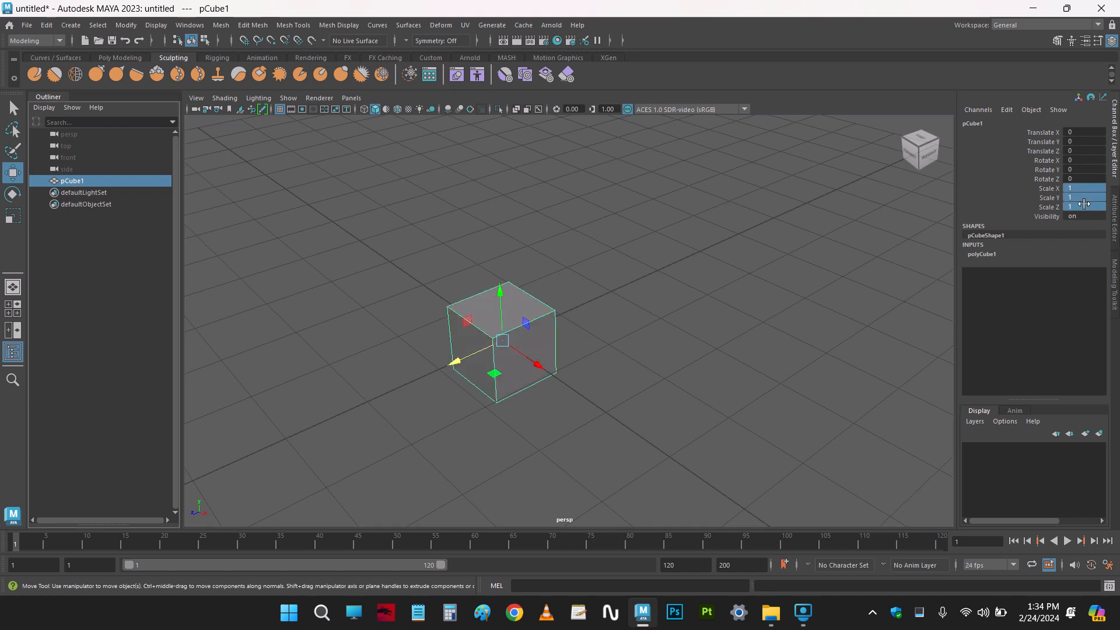
{"action": "left_click", "coordinate": [629, 345]}
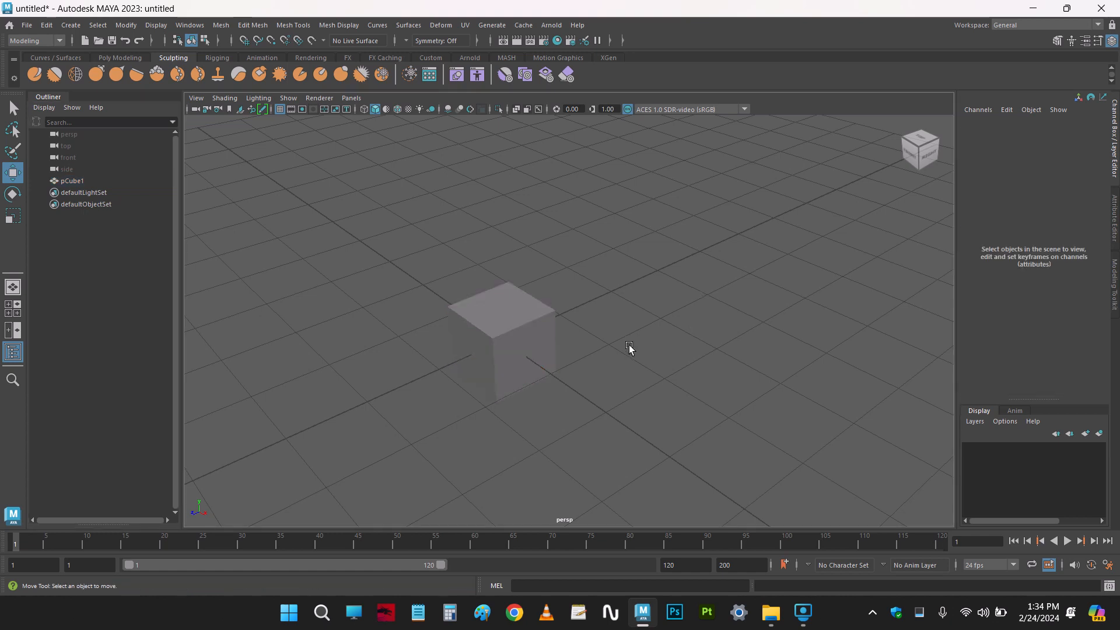
Select the cube repeatedly and examine its scale and visibility values in the Channel Box
{"action": "left_click", "coordinate": [500, 331]}
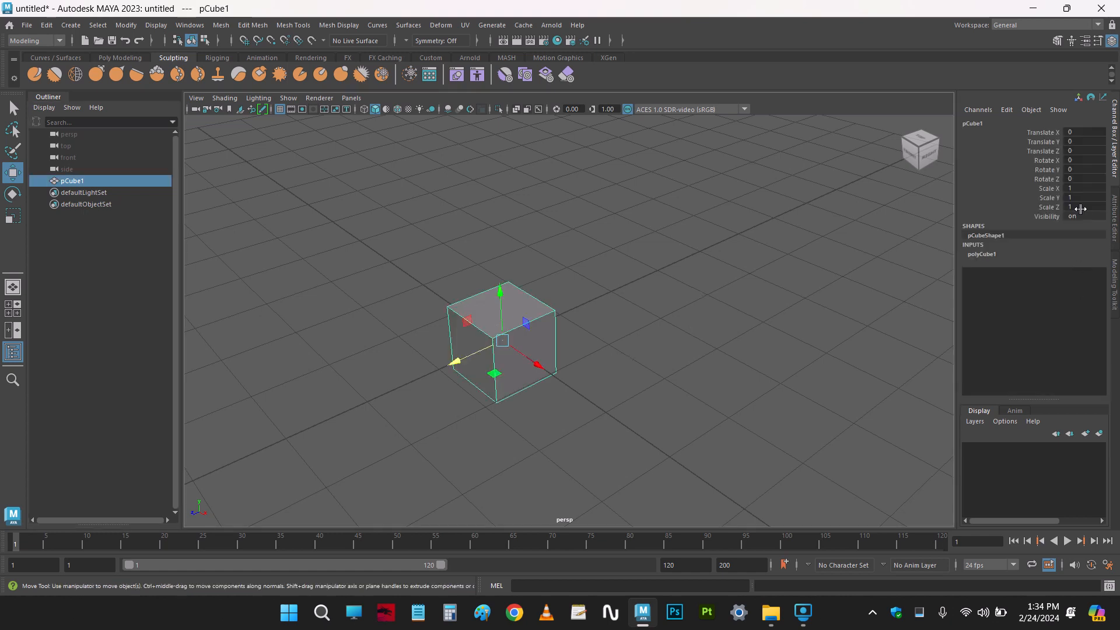
{"action": "left_click_drag", "start_coordinate": [1076, 189], "coordinate": [1078, 206]}
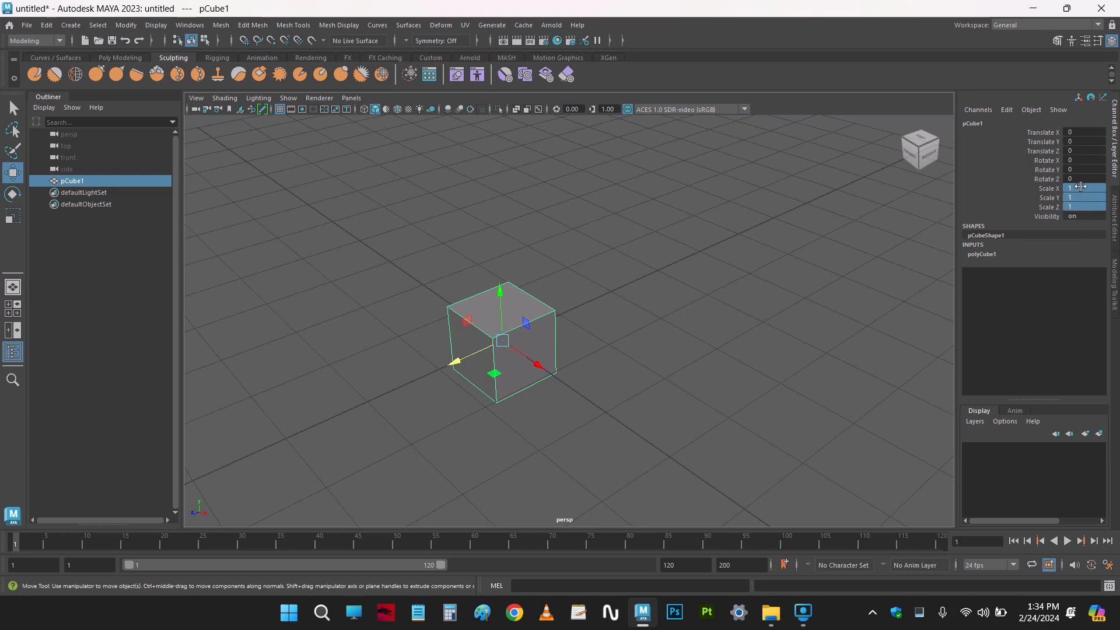
{"action": "left_click", "coordinate": [345, 303]}
{"action": "left_click", "coordinate": [501, 344]}
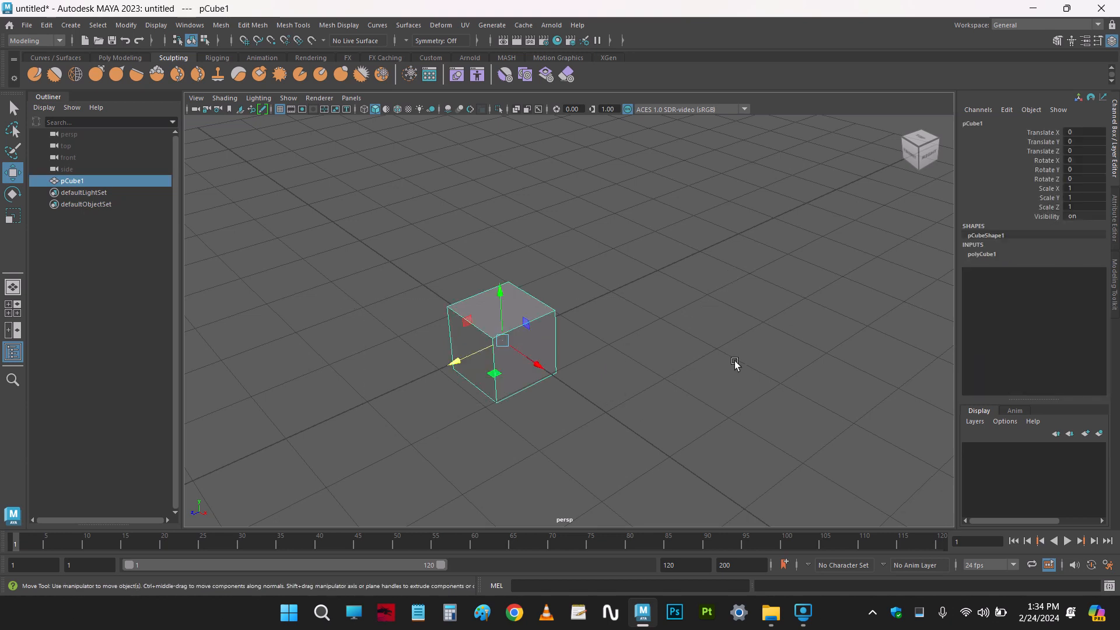
{"action": "left_click", "coordinate": [735, 366]}
{"action": "left_click", "coordinate": [474, 333]}
{"action": "left_click", "coordinate": [407, 205]}
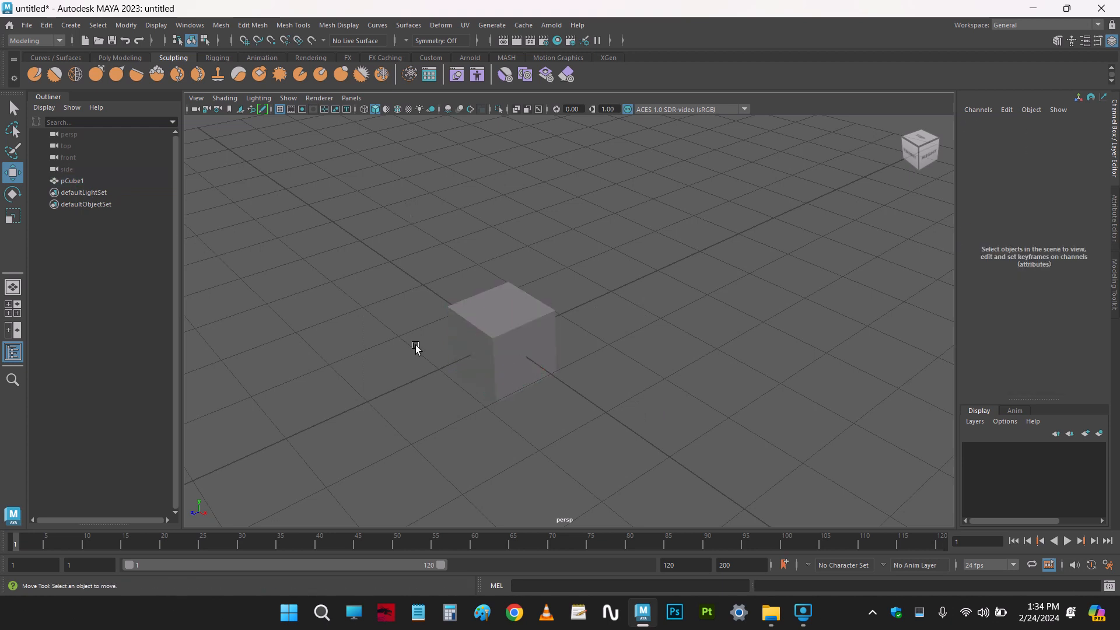
{"action": "left_click_drag", "start_coordinate": [379, 258], "coordinate": [628, 437]}
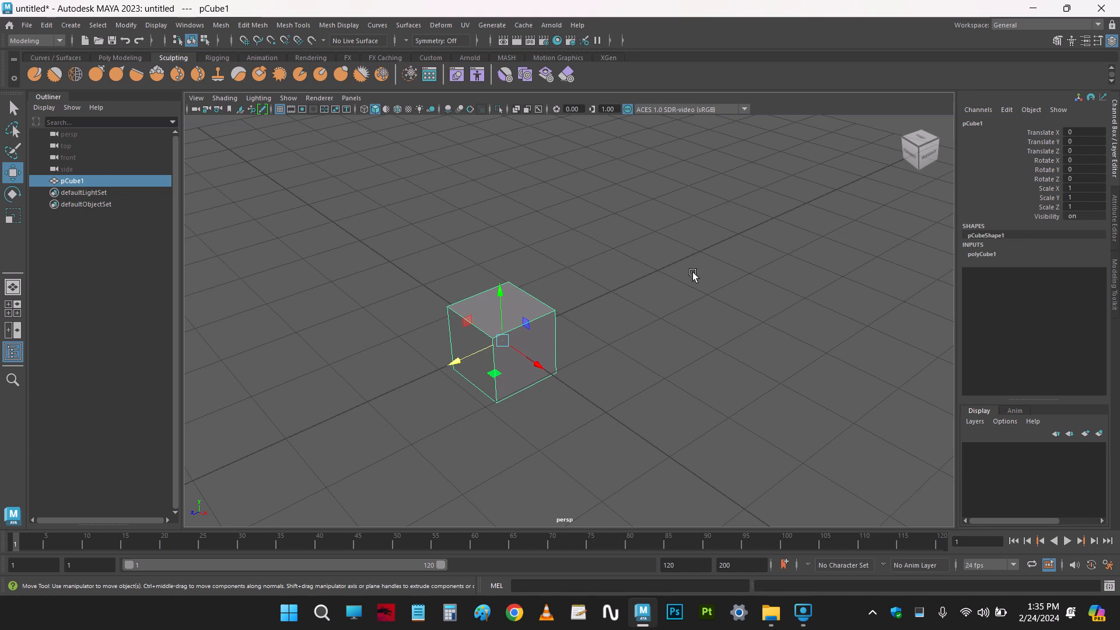
{"action": "left_click", "coordinate": [1089, 191]}
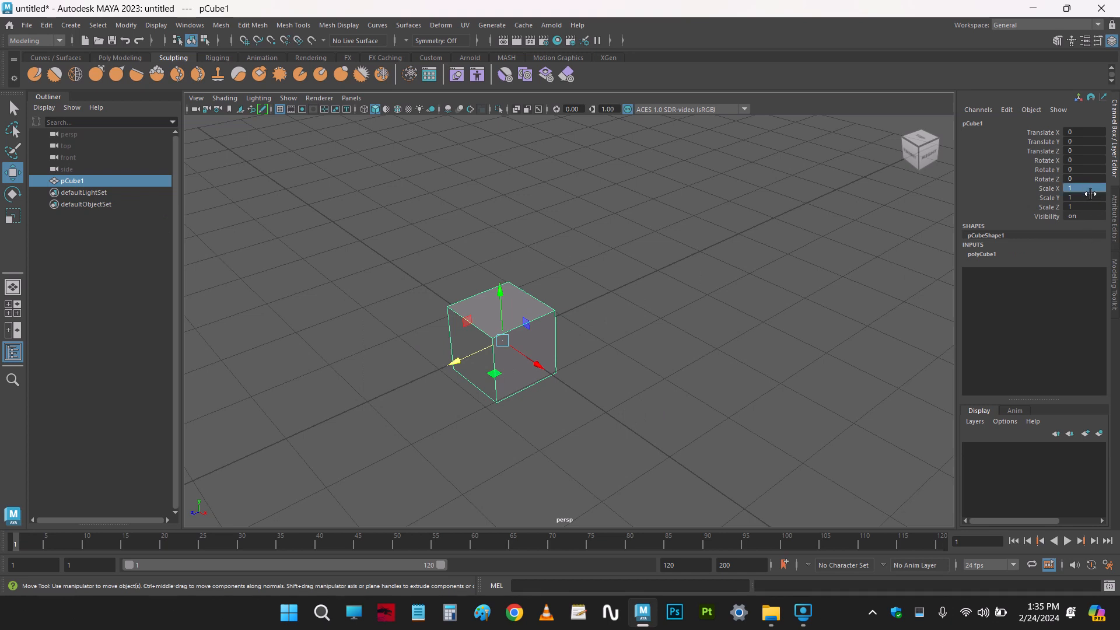
{"action": "left_click", "coordinate": [700, 313]}
{"action": "left_click", "coordinate": [468, 345]}
{"action": "left_click", "coordinate": [688, 286]}
{"action": "left_click", "coordinate": [473, 315]}
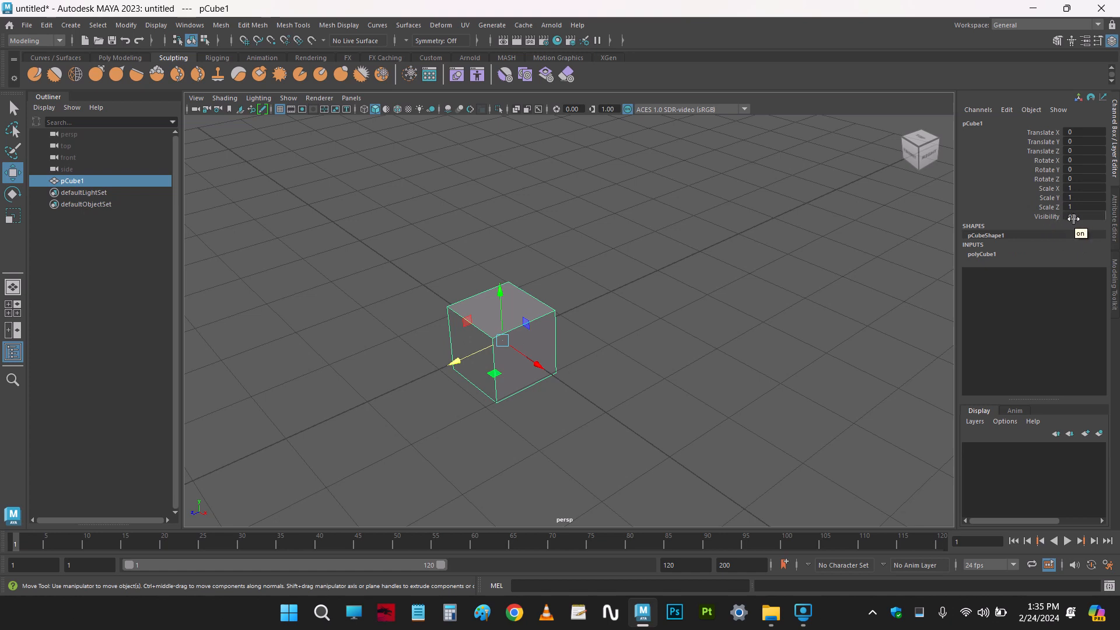
{"action": "left_click", "coordinate": [597, 278]}
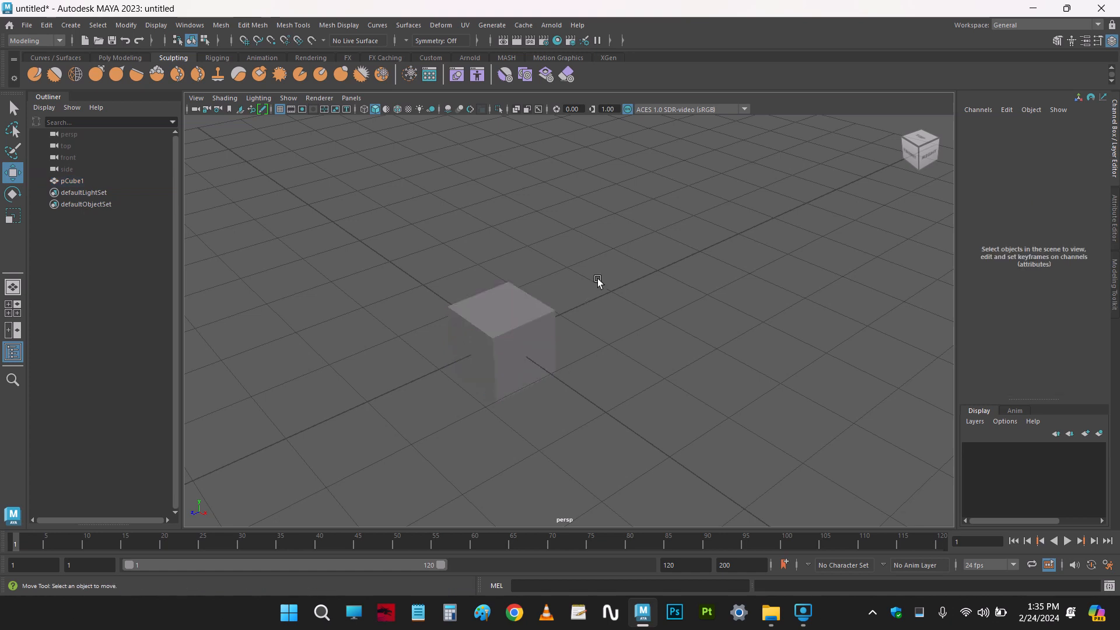
Hide the cube by setting its Visibility to 0, then deselect it
{"action": "left_click", "coordinate": [500, 350]}
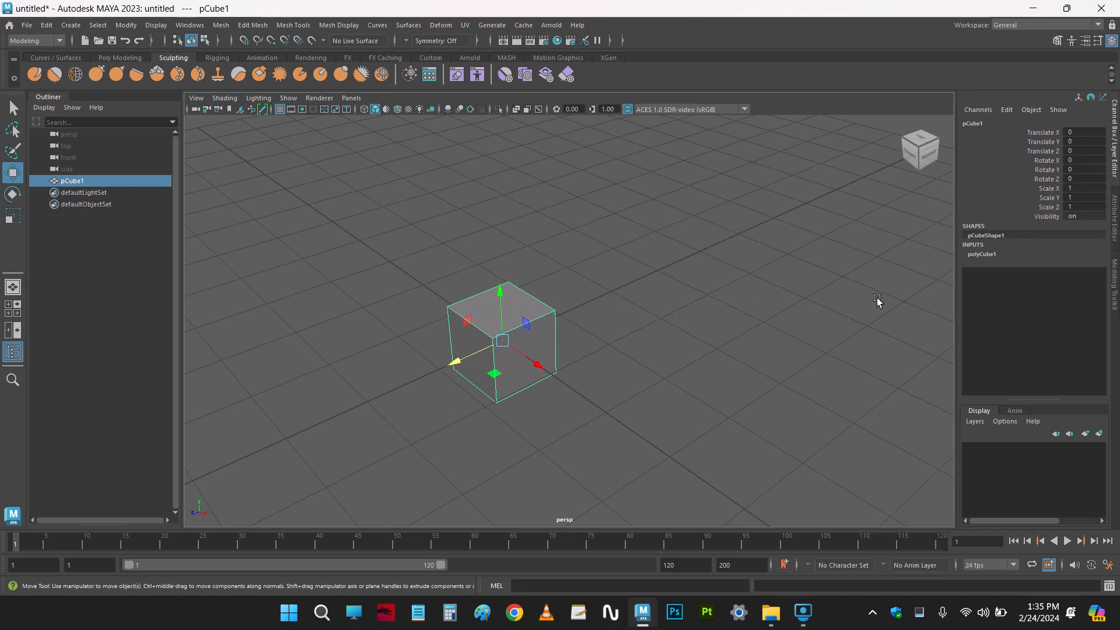
{"action": "double_click", "coordinate": [1082, 217]}
{"action": "type", "text": "0"}
{"action": "key", "text": "Return"}
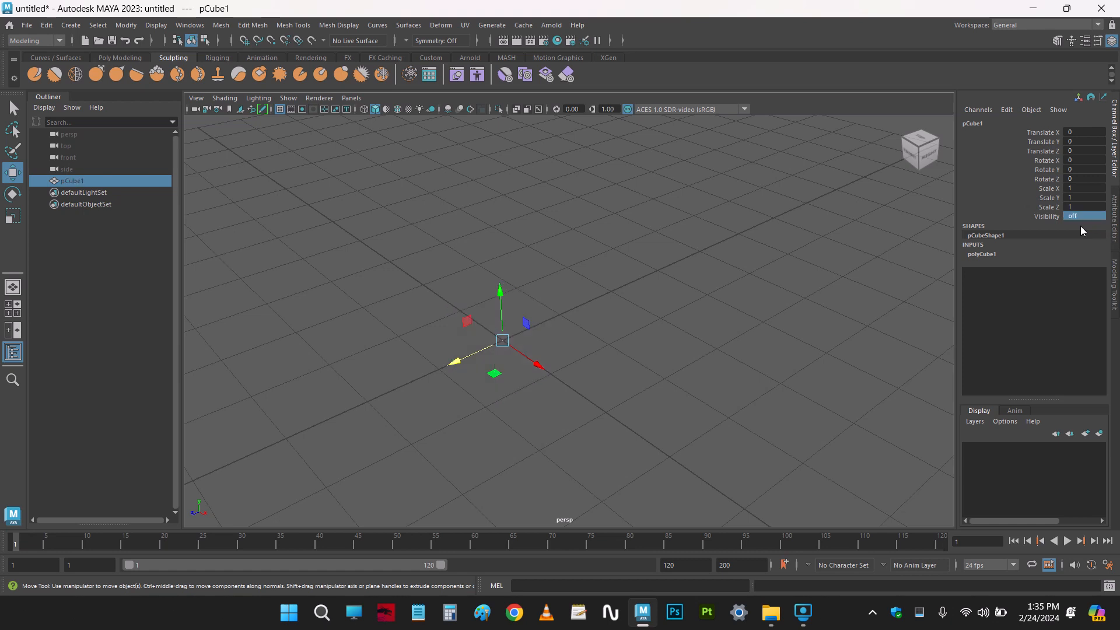
{"action": "left_click", "coordinate": [720, 325]}
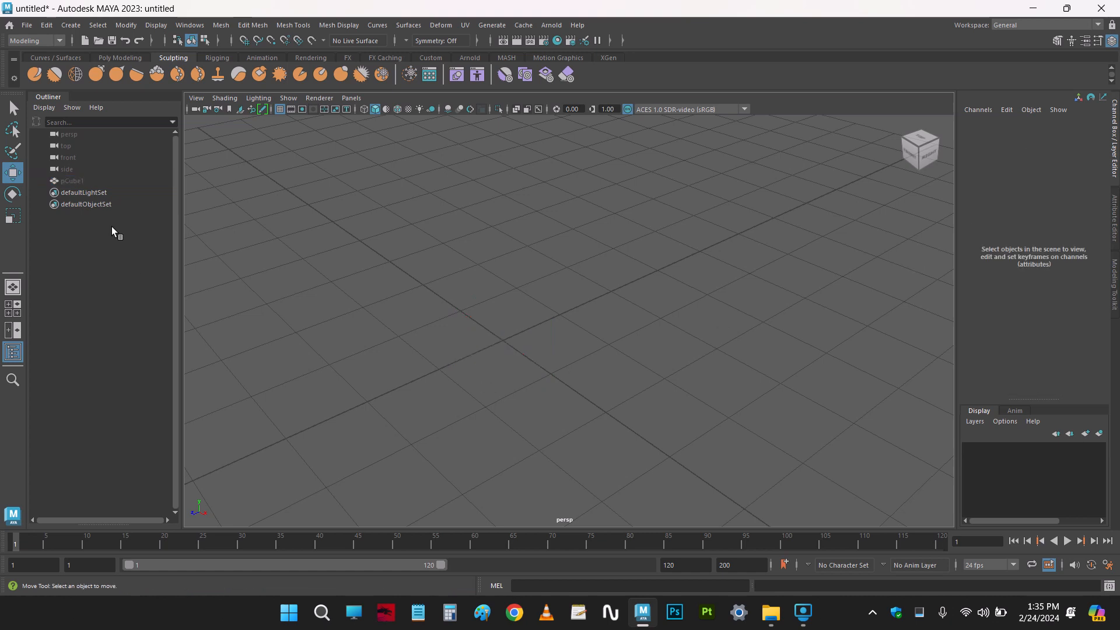
Show the hidden pCube1 again by setting its Visibility to 1, then deselect it
{"action": "left_click", "coordinate": [77, 181]}
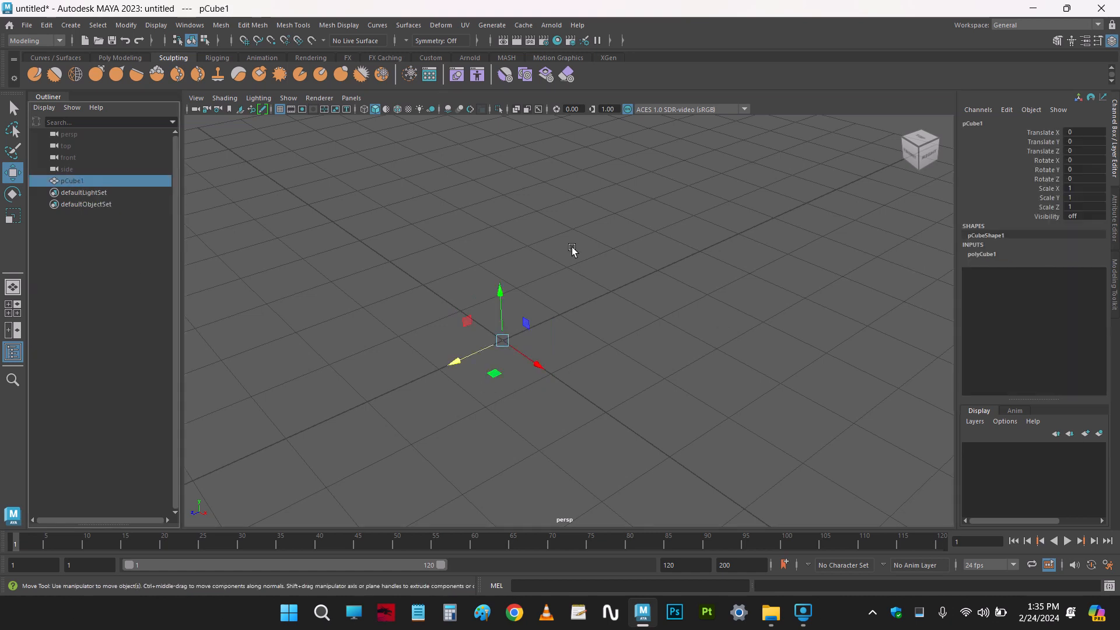
{"action": "double_click", "coordinate": [1076, 216]}
{"action": "type", "text": "1"}
{"action": "key", "text": "Return"}
{"action": "left_click_drag", "start_coordinate": [443, 242], "coordinate": [578, 345]}
{"action": "left_click", "coordinate": [485, 265]}
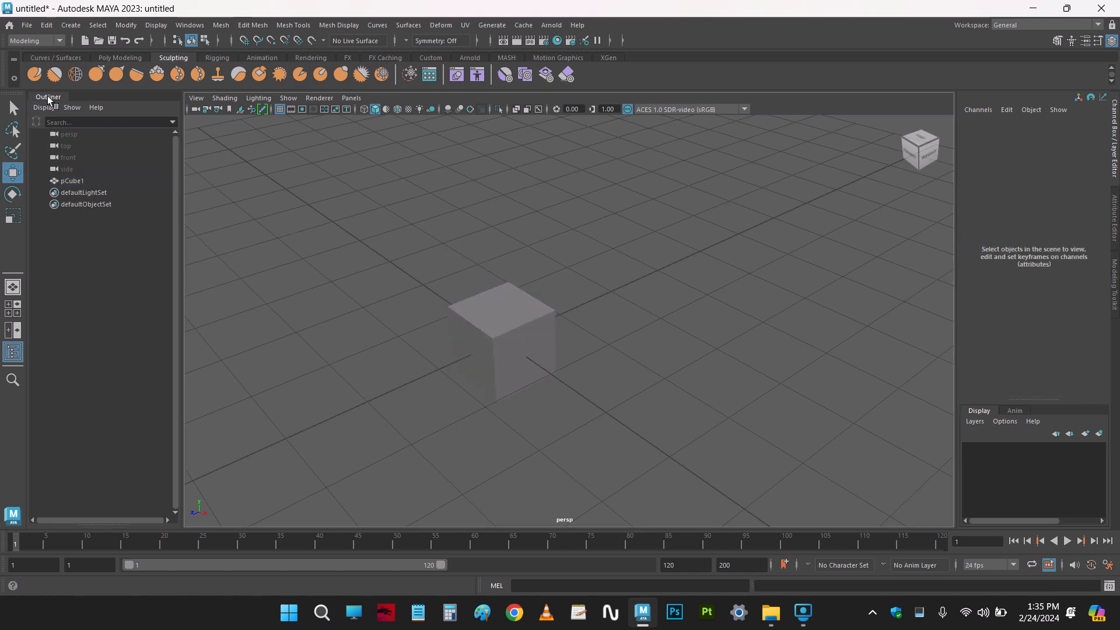
Undock the Outliner into a floating window over the viewport and close it
{"action": "left_click_drag", "start_coordinate": [48, 97], "coordinate": [37, 156]}
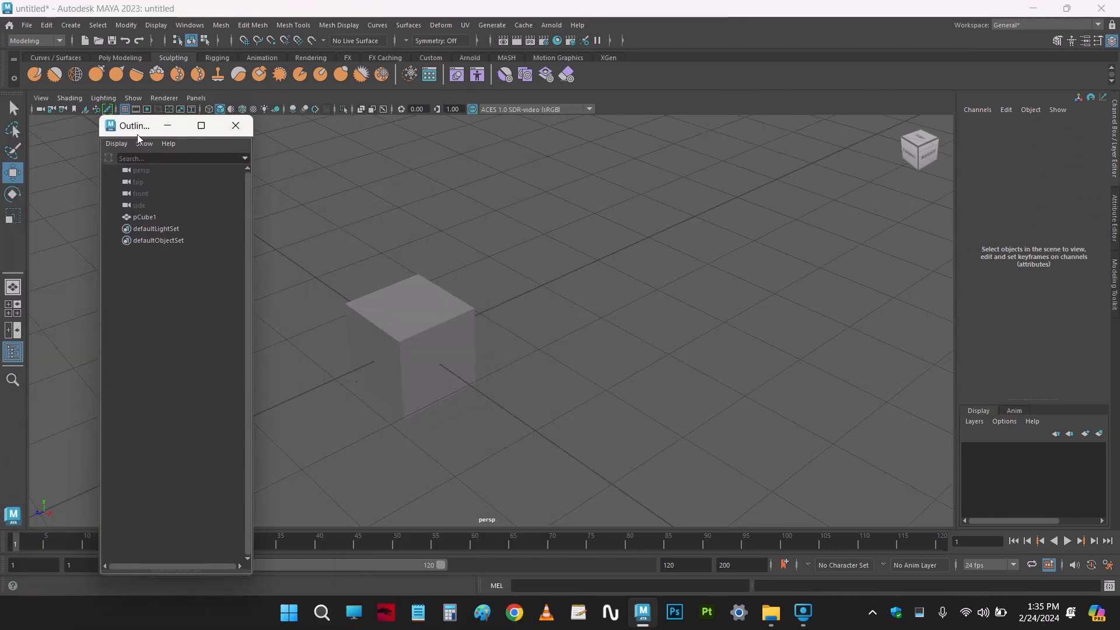
{"action": "left_click_drag", "start_coordinate": [138, 133], "coordinate": [374, 159]}
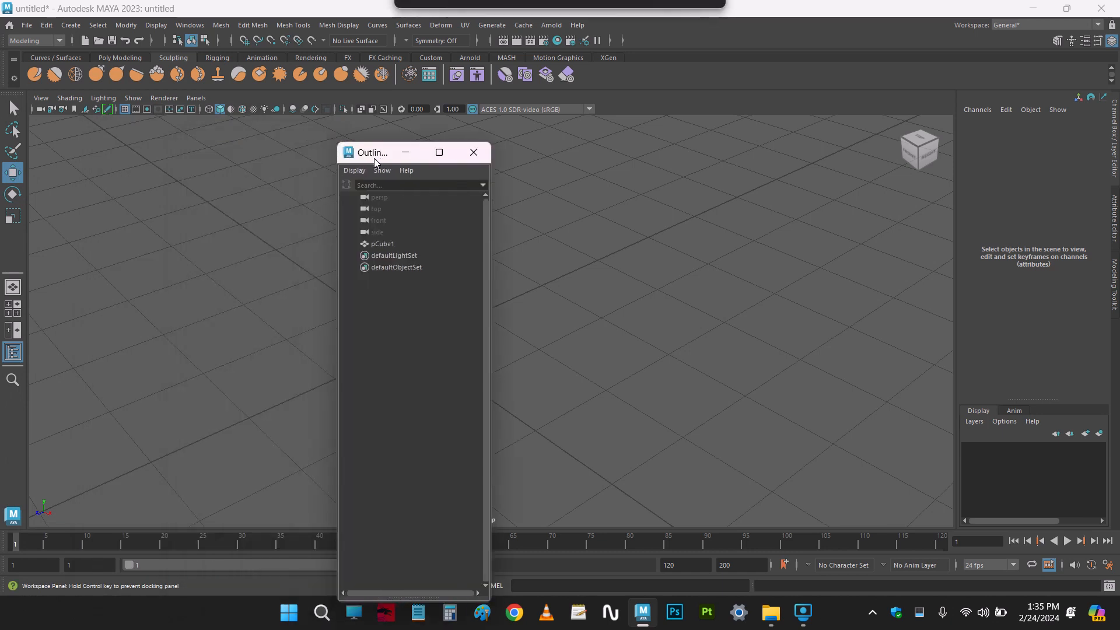
{"action": "left_click", "coordinate": [472, 152]}
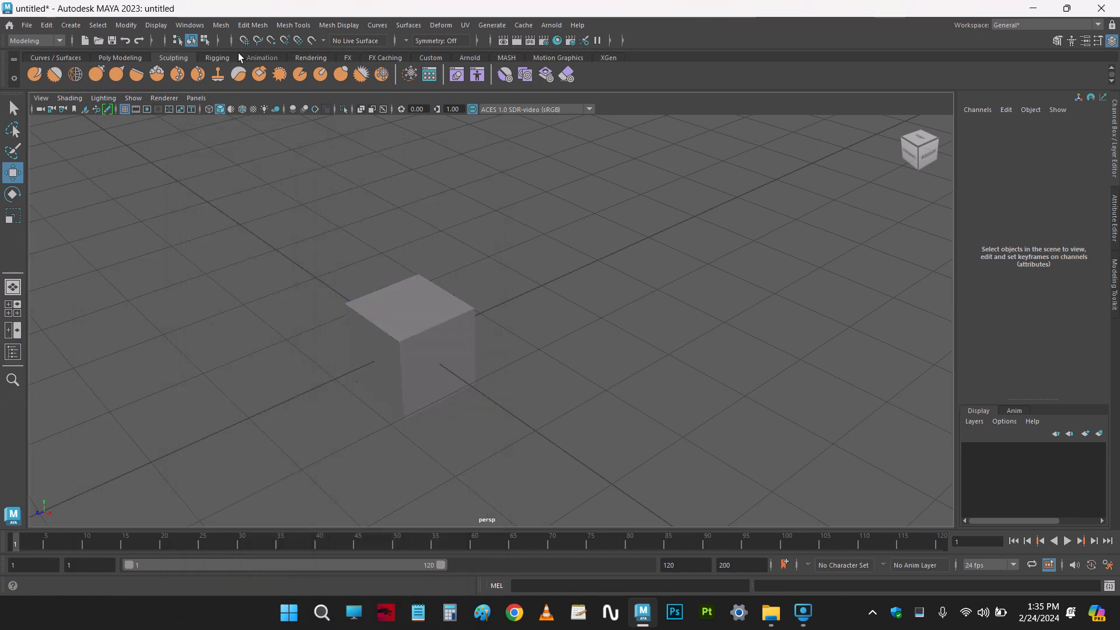
Reopen the Outliner and move its floating window away from the cube
{"action": "left_click", "coordinate": [190, 25]}
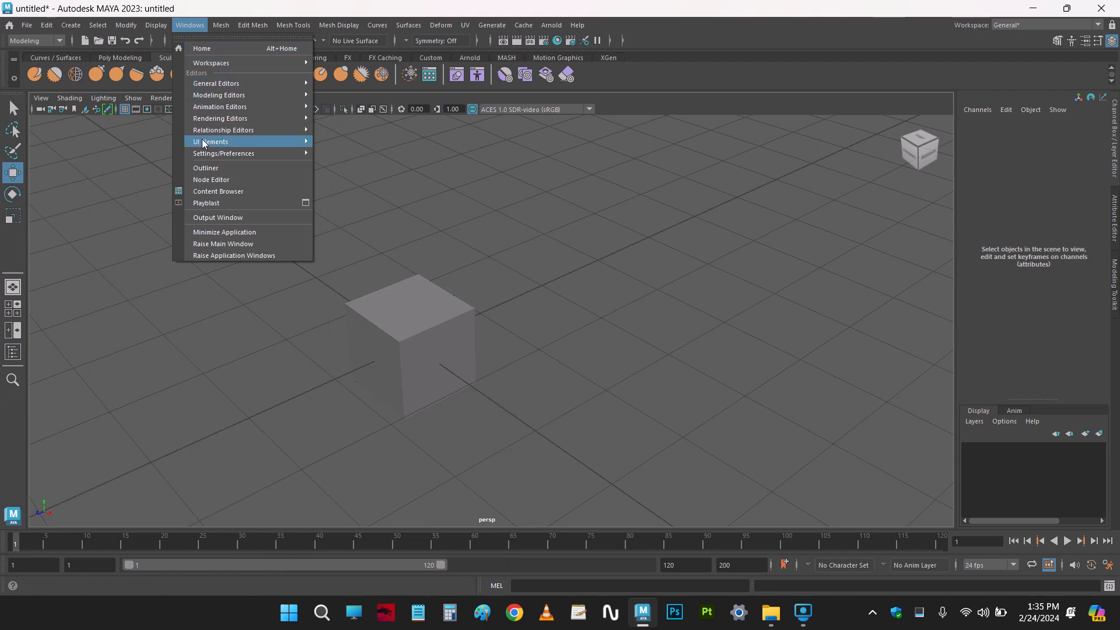
{"action": "left_click", "coordinate": [268, 168]}
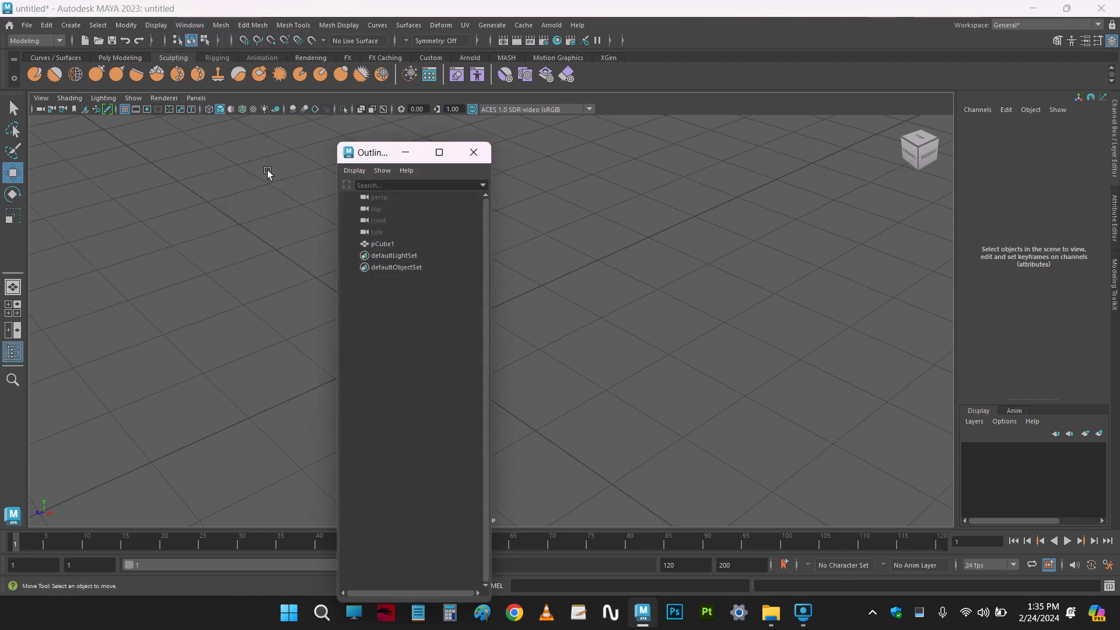
{"action": "left_click_drag", "start_coordinate": [383, 157], "coordinate": [134, 130]}
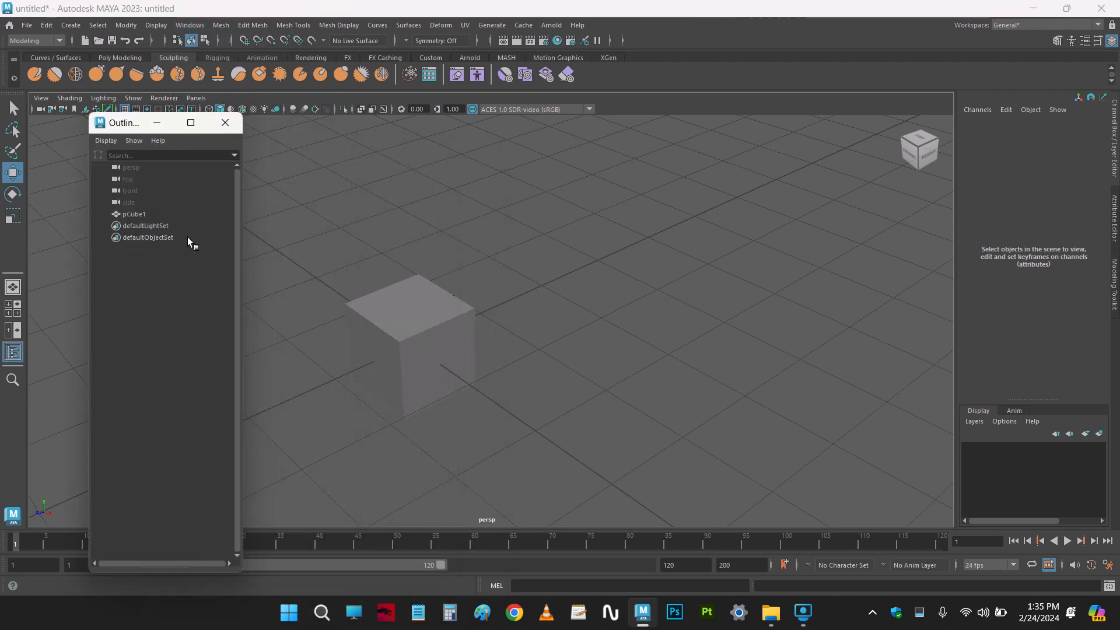
Examine the Outliner's entries by selecting persp through pCube1 and clearing the selection, shifting the window slightly aside
{"action": "left_click_drag", "start_coordinate": [142, 170], "coordinate": [140, 211]}
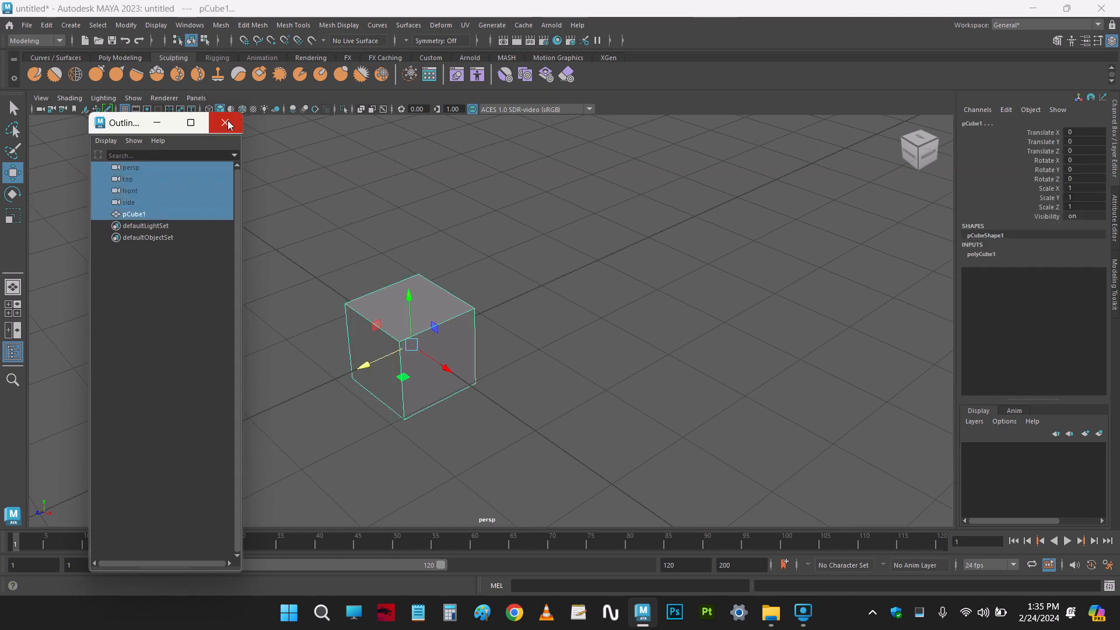
{"action": "left_click", "coordinate": [188, 250]}
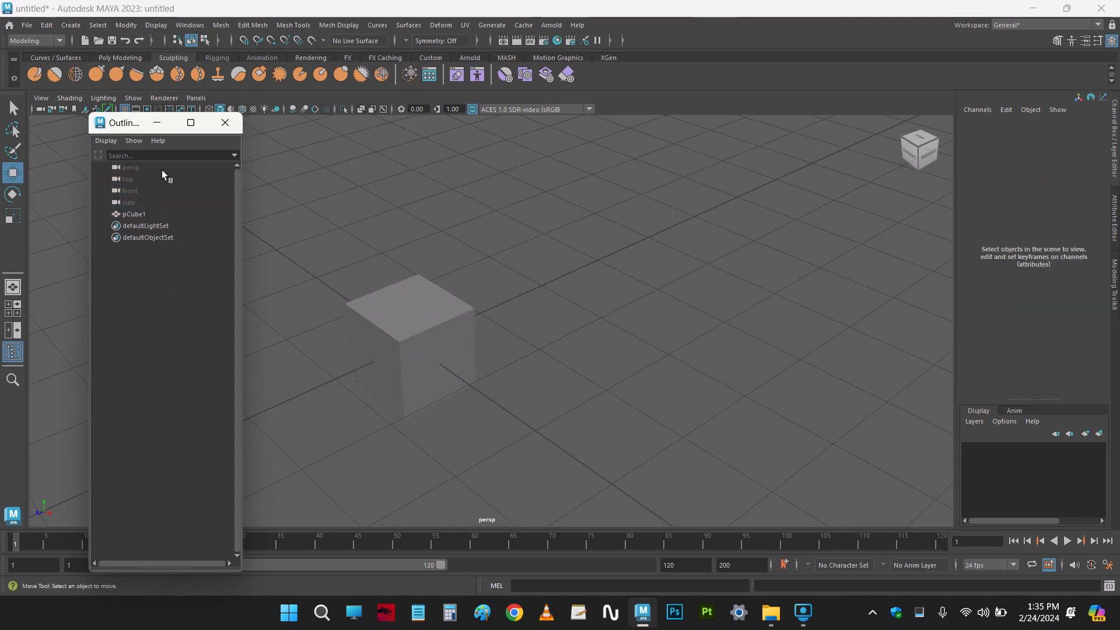
{"action": "left_click_drag", "start_coordinate": [131, 126], "coordinate": [102, 127]}
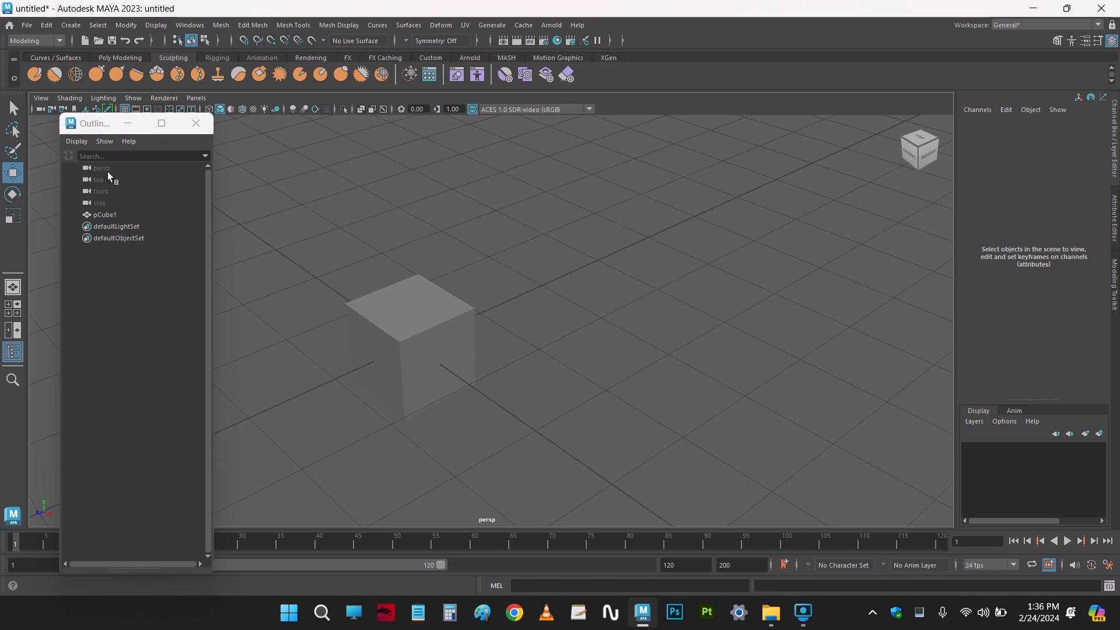
{"action": "left_click_drag", "start_coordinate": [111, 170], "coordinate": [107, 215]}
{"action": "left_click", "coordinate": [286, 212]}
Close the floating Outliner and open it again
{"action": "left_click", "coordinate": [196, 123]}
{"action": "left_click", "coordinate": [190, 25]}
{"action": "left_click", "coordinate": [221, 168]}
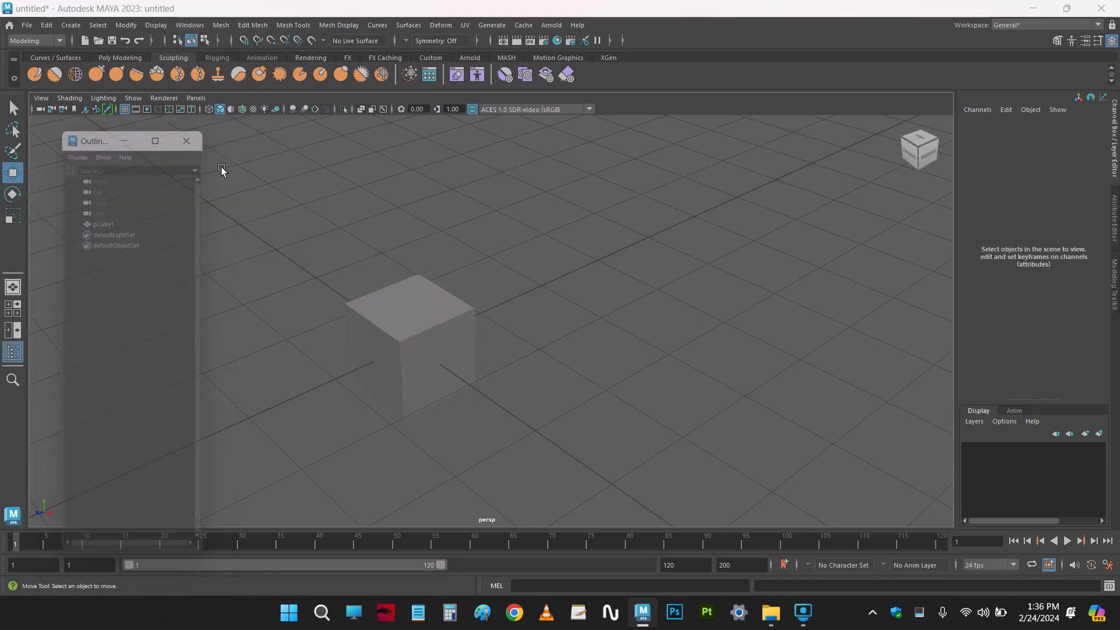
Select the Outliner entries from persp through pCube1, clear the selection and close the Outliner
{"action": "left_click_drag", "start_coordinate": [114, 167], "coordinate": [111, 211]}
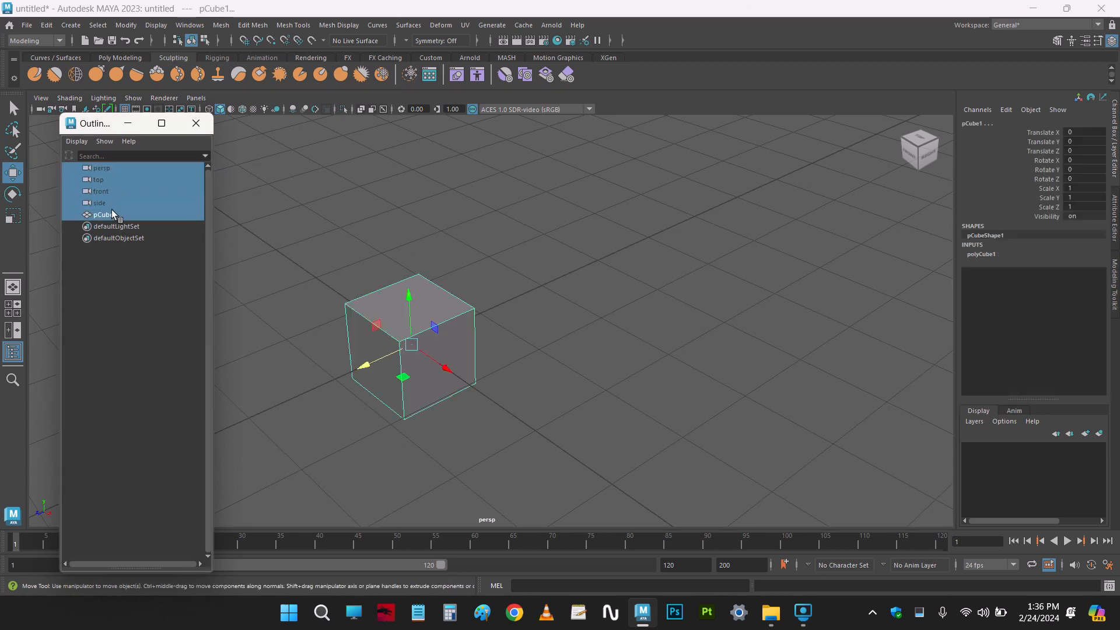
{"action": "left_click", "coordinate": [442, 231]}
{"action": "scroll", "coordinate": [424, 271], "scroll_direction": "down", "scroll_amount": 3}
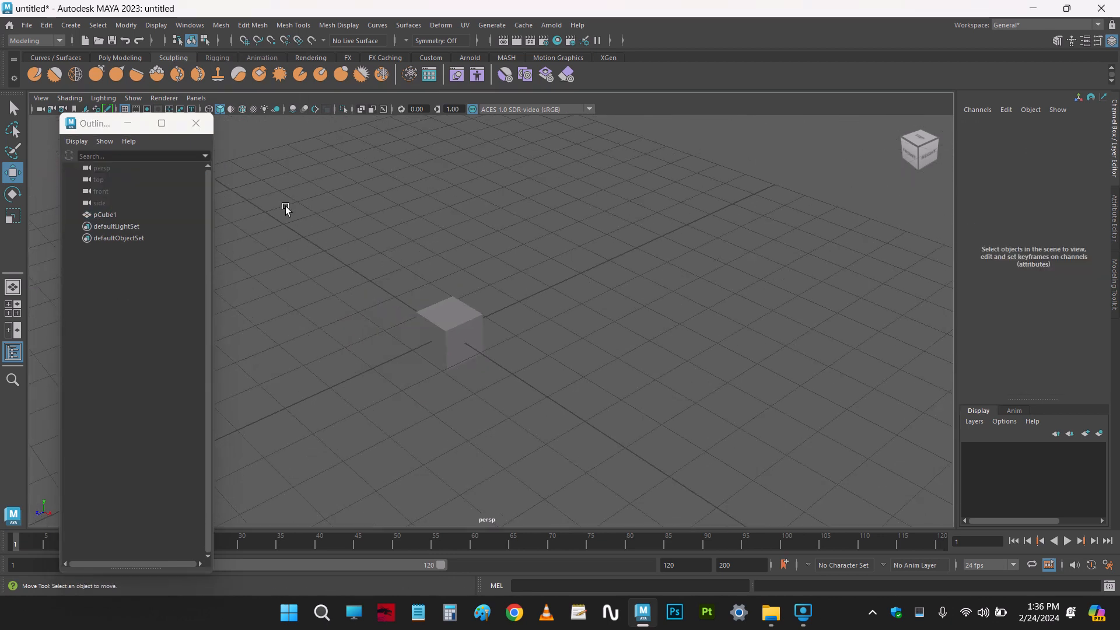
{"action": "left_click", "coordinate": [197, 123]}
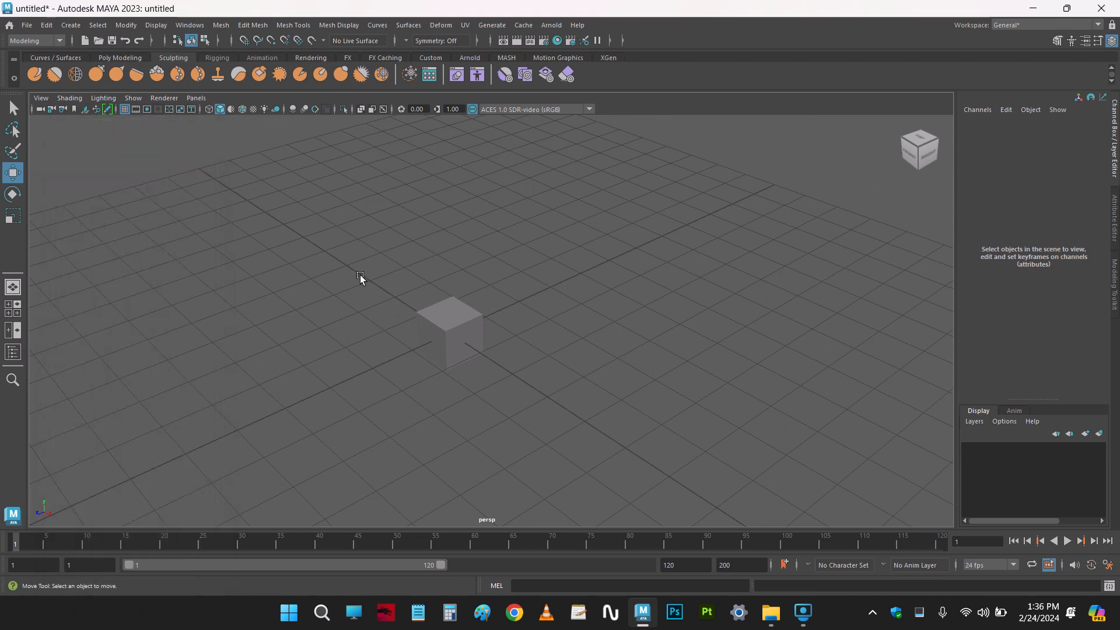
Select the cube directly in the perspective viewport
{"action": "left_click", "coordinate": [474, 350]}
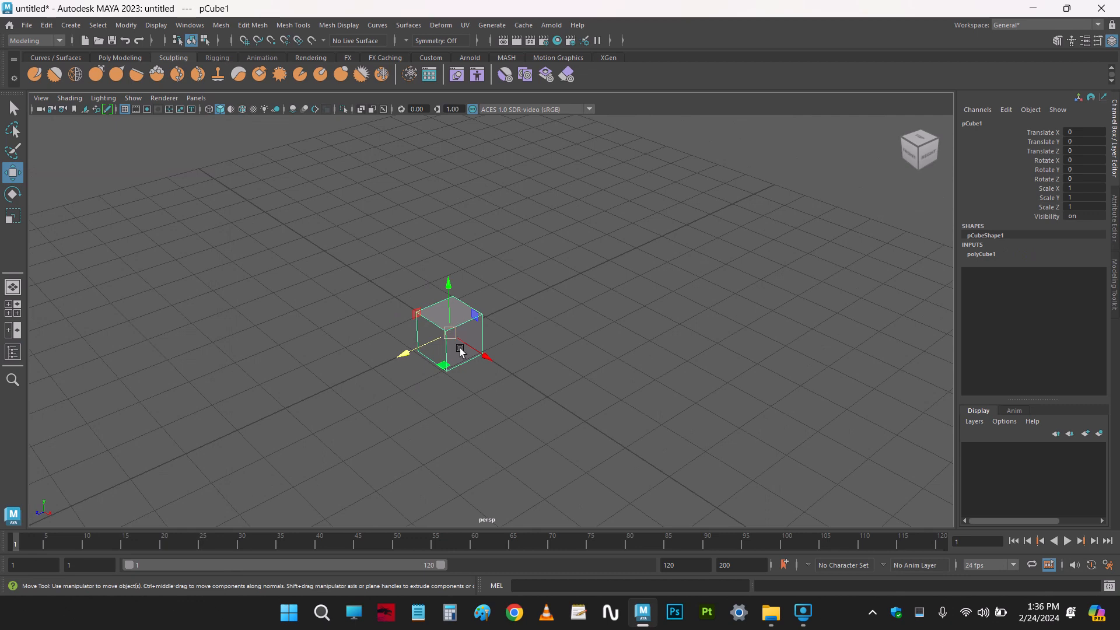
{"action": "scroll", "coordinate": [458, 350], "scroll_direction": "up", "scroll_amount": 3}
{"action": "left_click", "coordinate": [516, 273]}
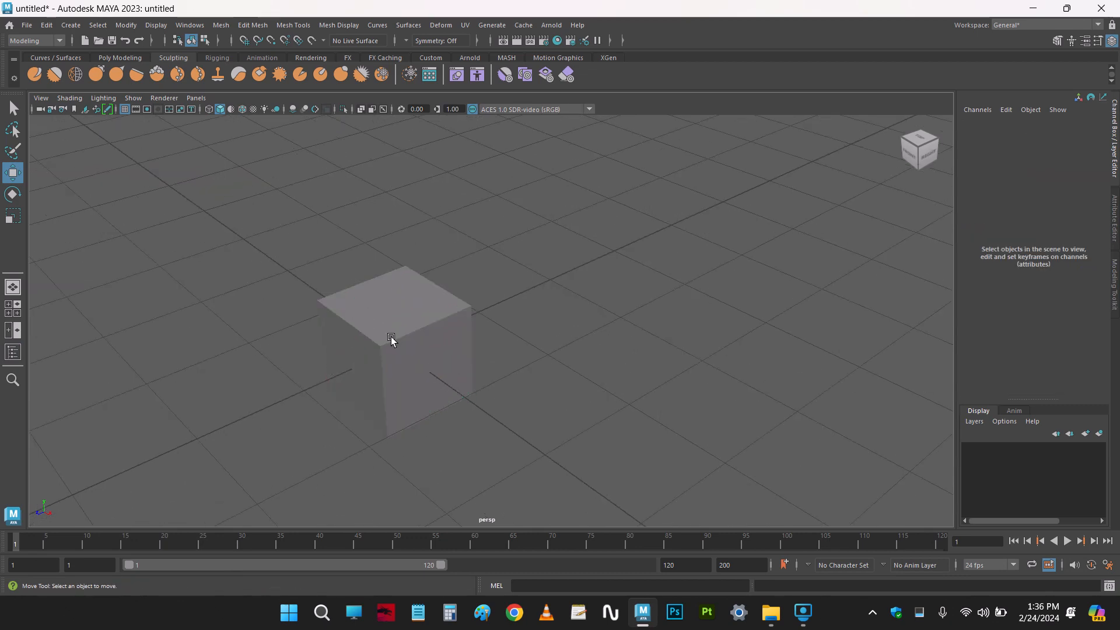
{"action": "left_click", "coordinate": [392, 340]}
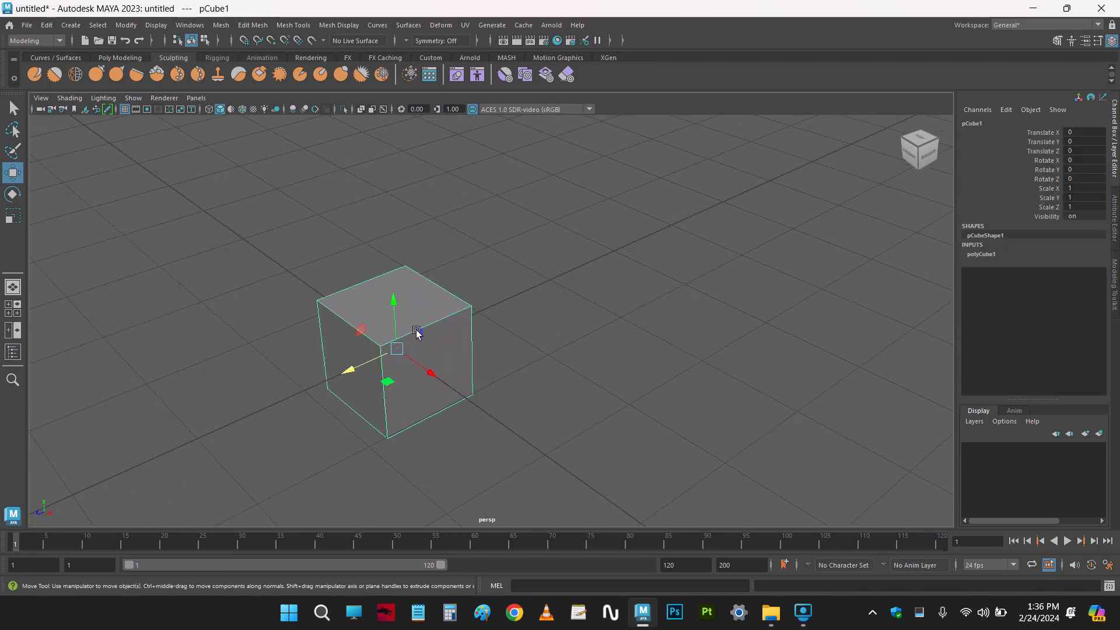
Duplicate the cube along the Z axis to about -2.31, and duplicate that copy farther along the same axis to form a row of three
{"action": "left_click_drag", "start_coordinate": [358, 373], "coordinate": [528, 297], "text": "shift"}
{"action": "left_click", "coordinate": [287, 245]}
{"action": "scroll", "coordinate": [287, 249], "scroll_direction": "down", "scroll_amount": 2}
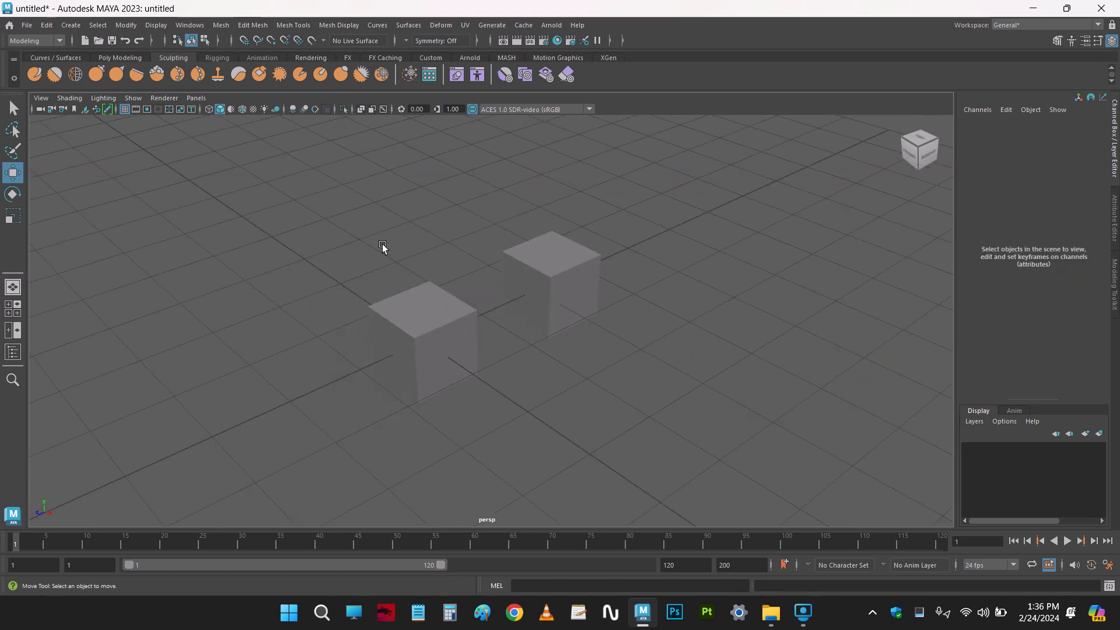
{"action": "left_click", "coordinate": [580, 272]}
{"action": "left_click_drag", "start_coordinate": [581, 272], "coordinate": [695, 225], "text": "shift"}
{"action": "left_click", "coordinate": [692, 295]}
{"action": "scroll", "coordinate": [388, 232], "scroll_direction": "down", "scroll_amount": 1}
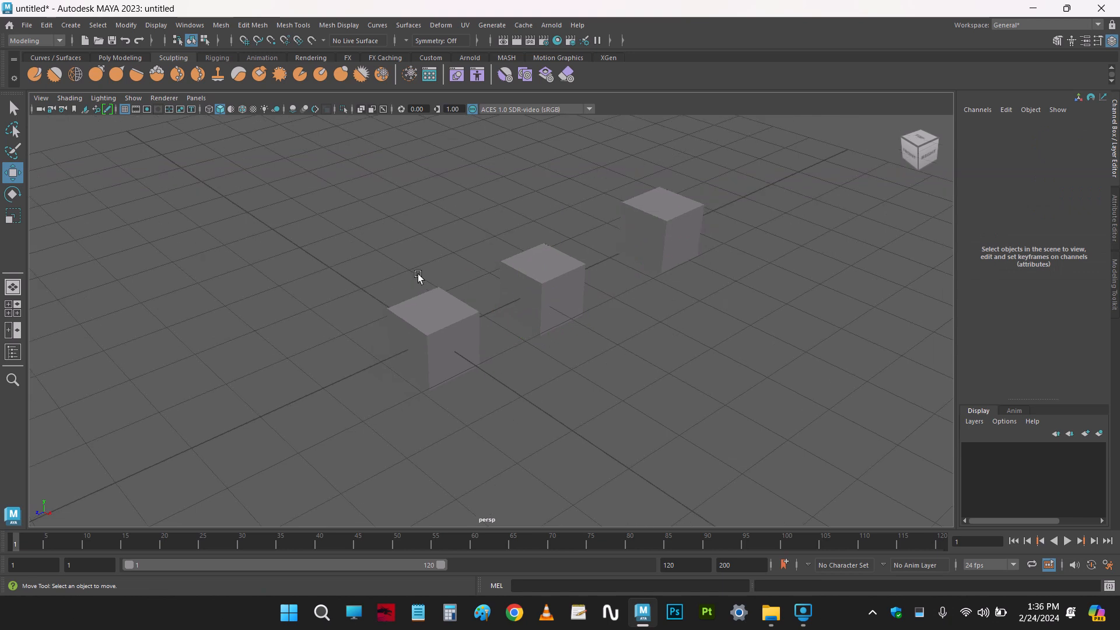
Marquee-select all three cubes repeatedly and just the two rear cubes once, clearing the selection each time
{"action": "scroll", "coordinate": [407, 207], "scroll_direction": "up", "scroll_amount": 1}
{"action": "scroll", "coordinate": [406, 205], "scroll_direction": "down", "scroll_amount": 1}
{"action": "left_click_drag", "start_coordinate": [263, 157], "coordinate": [788, 428]}
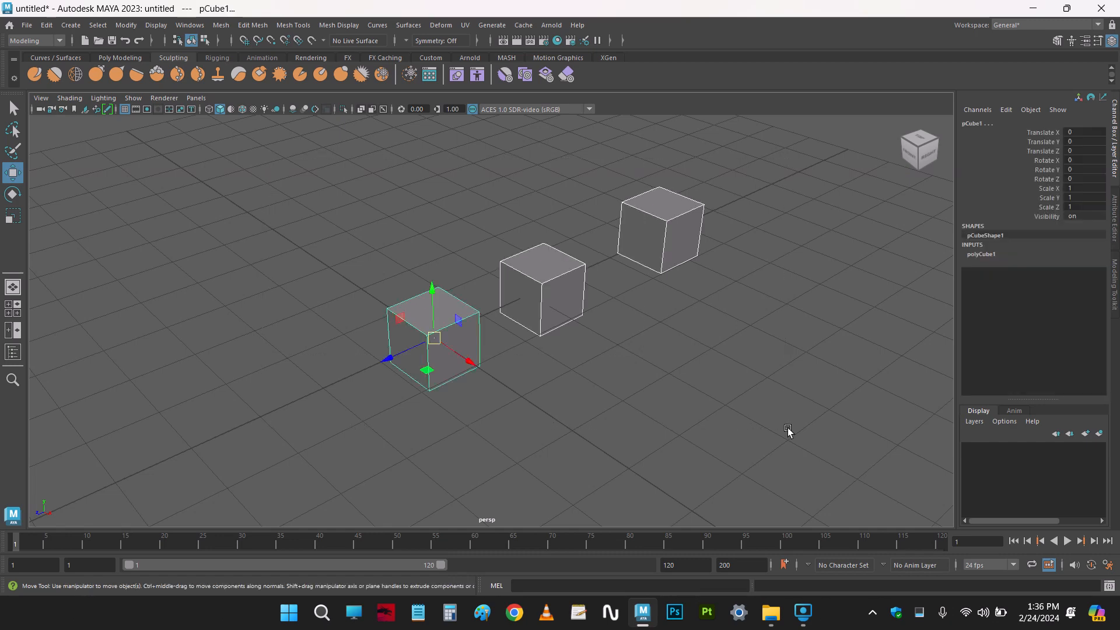
{"action": "left_click", "coordinate": [765, 425]}
{"action": "left_click_drag", "start_coordinate": [270, 155], "coordinate": [688, 361]}
{"action": "left_click", "coordinate": [596, 232]}
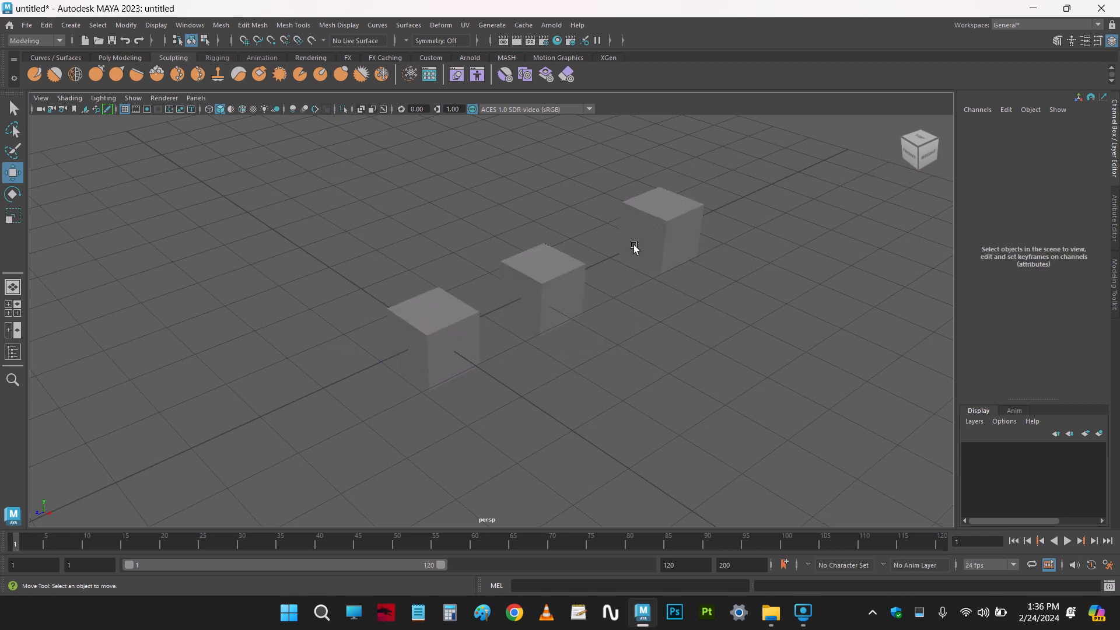
{"action": "left_click_drag", "start_coordinate": [790, 146], "coordinate": [455, 361]}
{"action": "left_click", "coordinate": [524, 393]}
{"action": "left_click_drag", "start_coordinate": [488, 170], "coordinate": [719, 349]}
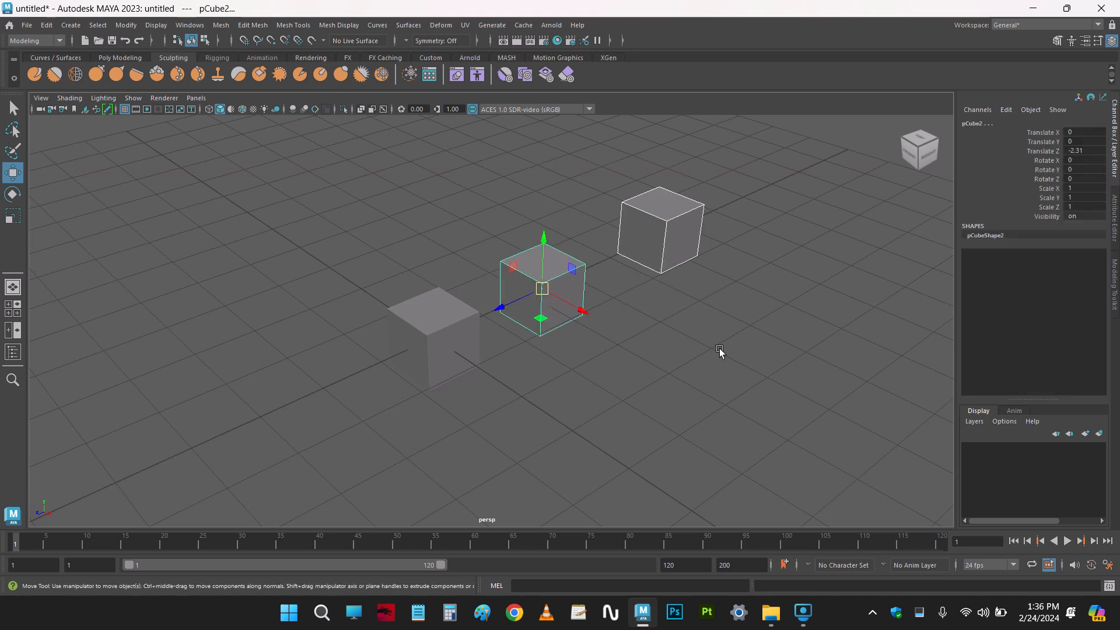
{"action": "left_click", "coordinate": [719, 348]}
Select the front cube and add the middle cube to the selection, repeating this once and clearing the selection each time
{"action": "left_click", "coordinate": [414, 316]}
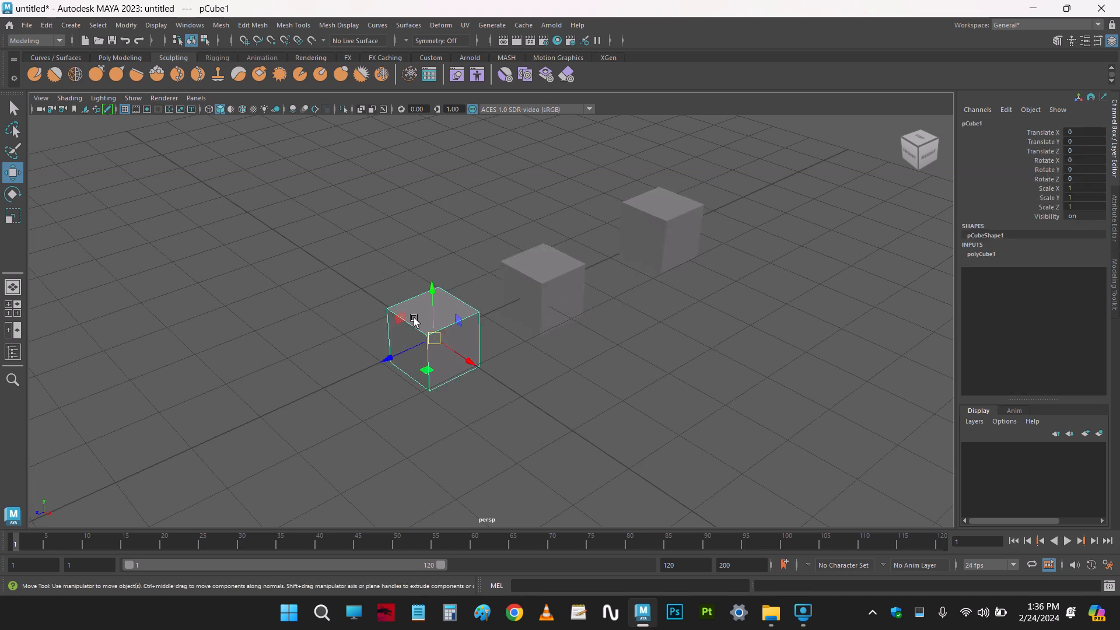
{"action": "left_click", "coordinate": [574, 297], "text": "shift"}
{"action": "left_click", "coordinate": [537, 401]}
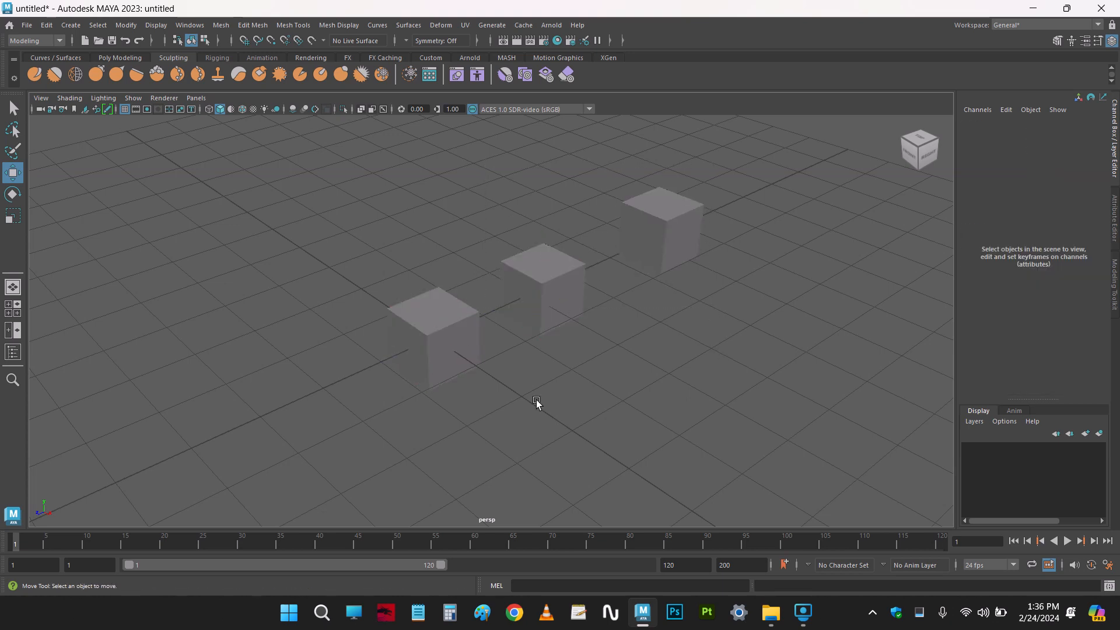
{"action": "left_click", "coordinate": [435, 330]}
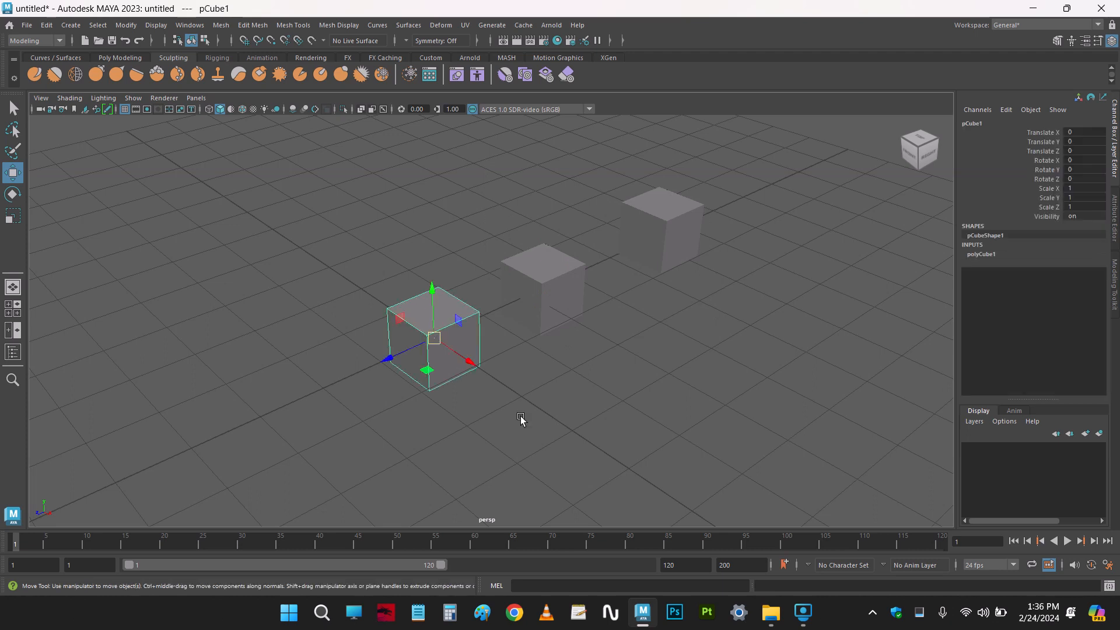
{"action": "left_click", "coordinate": [565, 296], "text": "shift"}
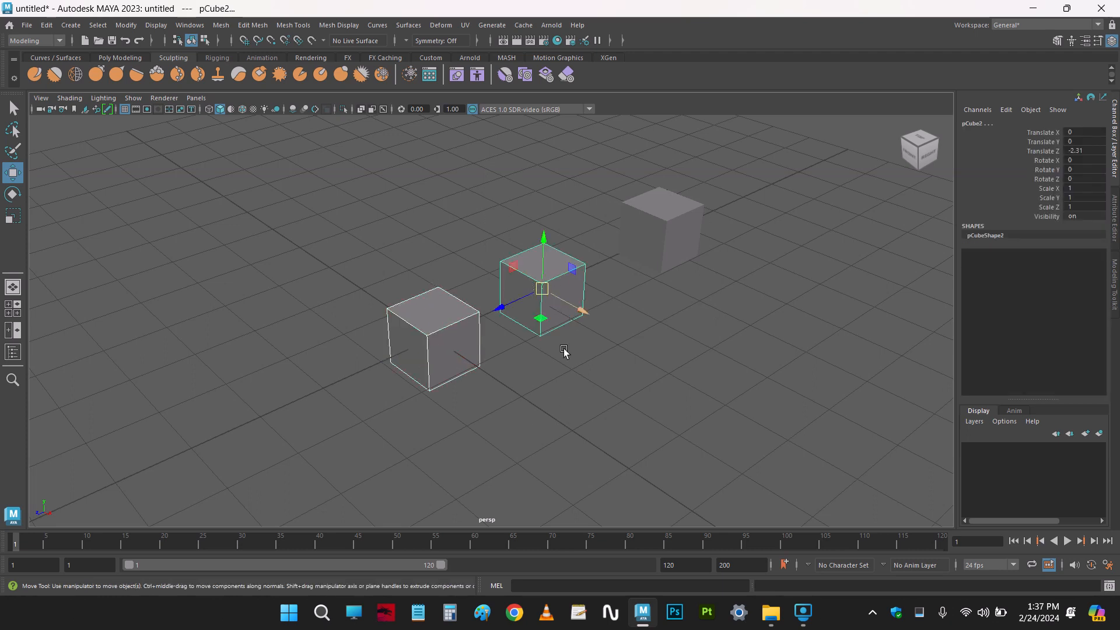
{"action": "left_click", "coordinate": [240, 165]}
Marquee-select the whole row of three cubes again several times and clear the selection
{"action": "left_click_drag", "start_coordinate": [240, 165], "coordinate": [760, 412]}
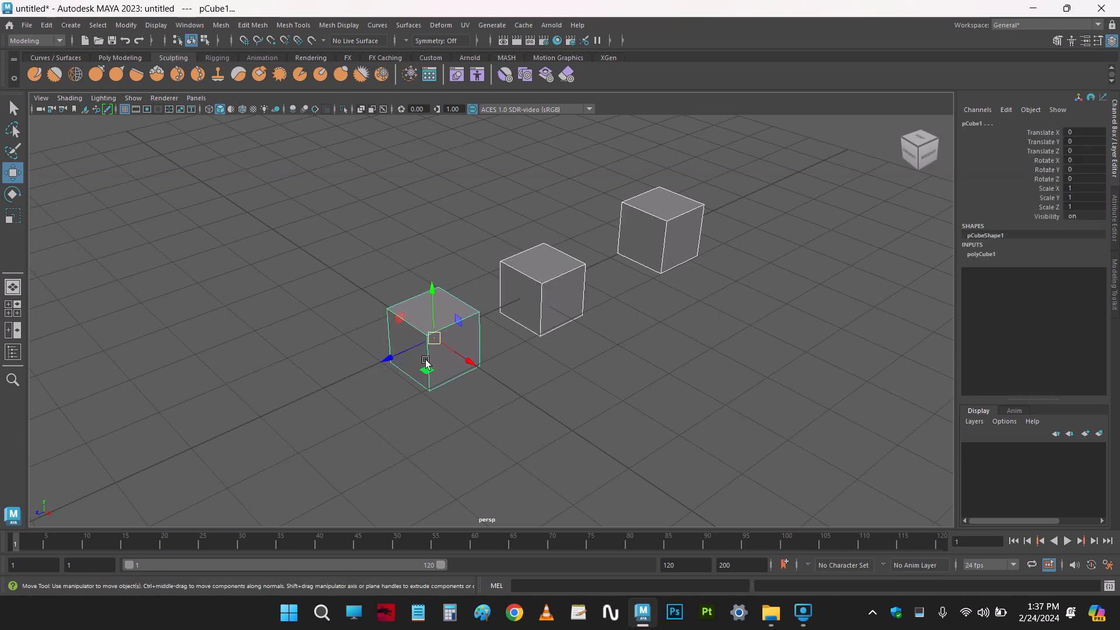
{"action": "left_click", "coordinate": [511, 443]}
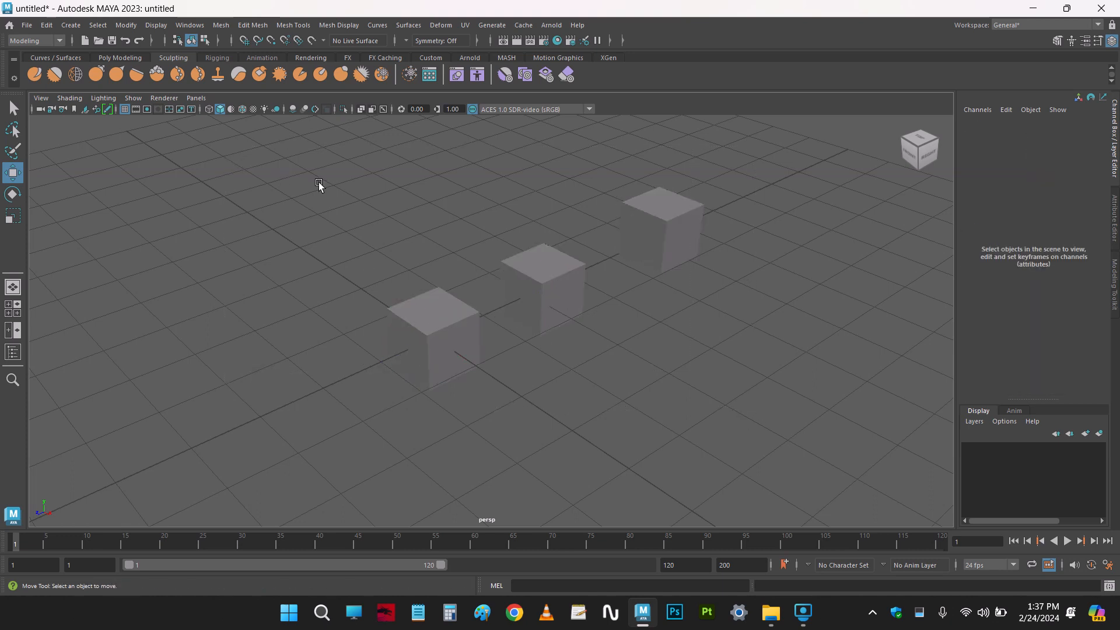
{"action": "left_click_drag", "start_coordinate": [319, 185], "coordinate": [769, 440]}
{"action": "left_click", "coordinate": [667, 380]}
{"action": "left_click_drag", "start_coordinate": [350, 182], "coordinate": [768, 398]}
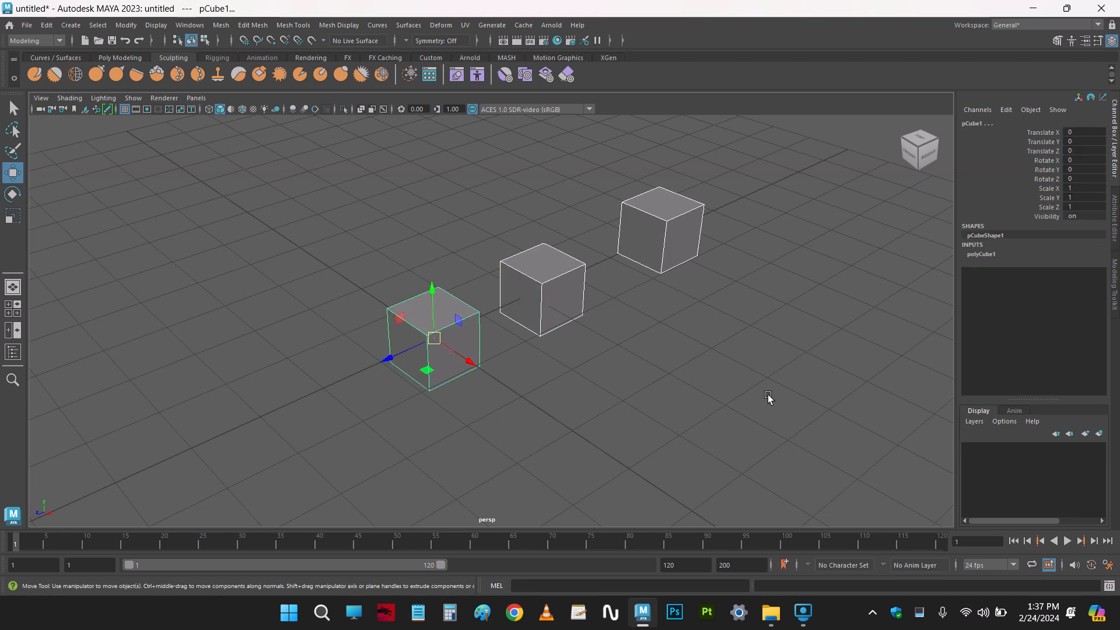
{"action": "left_click", "coordinate": [768, 397]}
Delete the three cubes one by one, starting with the rearmost, to leave the scene empty
{"action": "left_click", "coordinate": [676, 241]}
{"action": "key", "text": "Delete"}
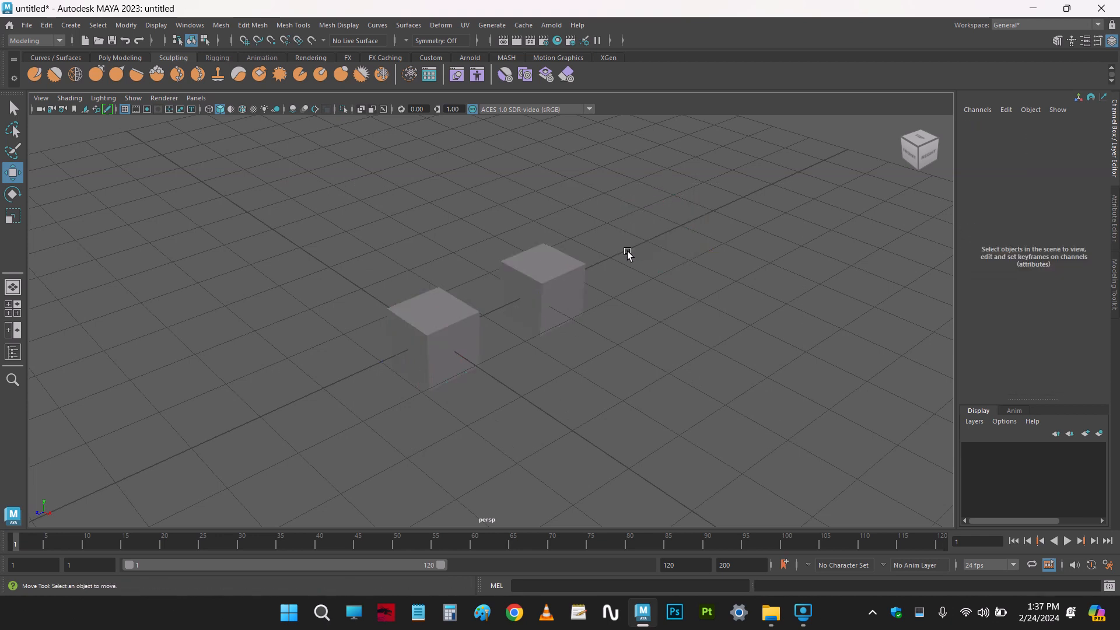
{"action": "left_click", "coordinate": [545, 286]}
{"action": "key", "text": "Delete"}
{"action": "left_click", "coordinate": [460, 319]}
{"action": "key", "text": "Delete"}
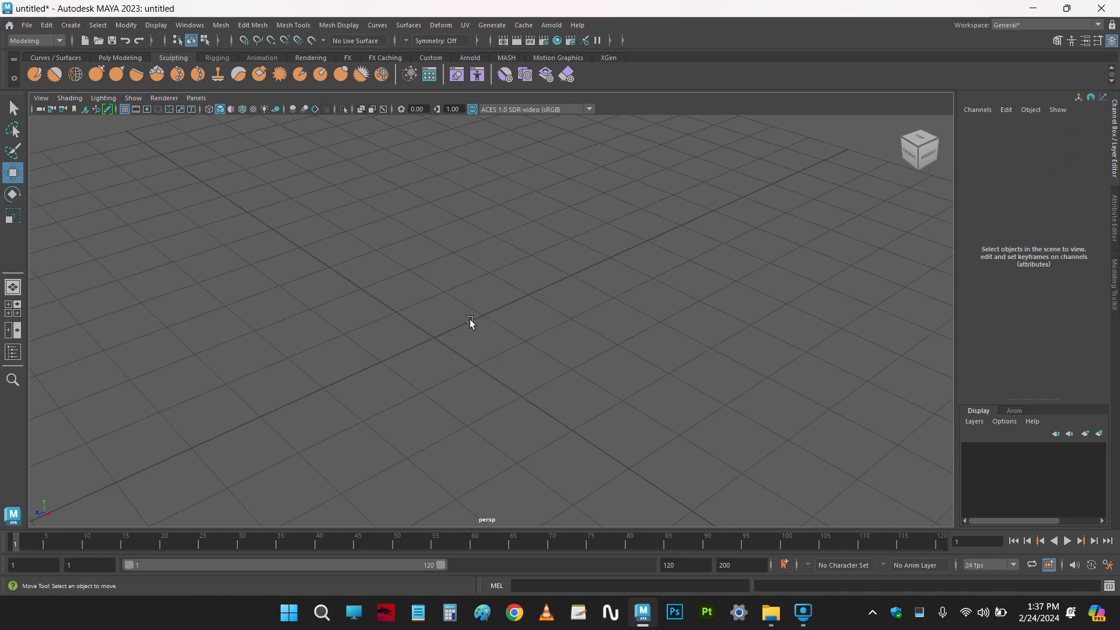
Create a polygon sphere at the origin and leave it selected
{"action": "right_click_drag", "start_coordinate": [470, 318], "coordinate": [517, 315], "text": "shift"}
{"action": "key", "text": "f"}
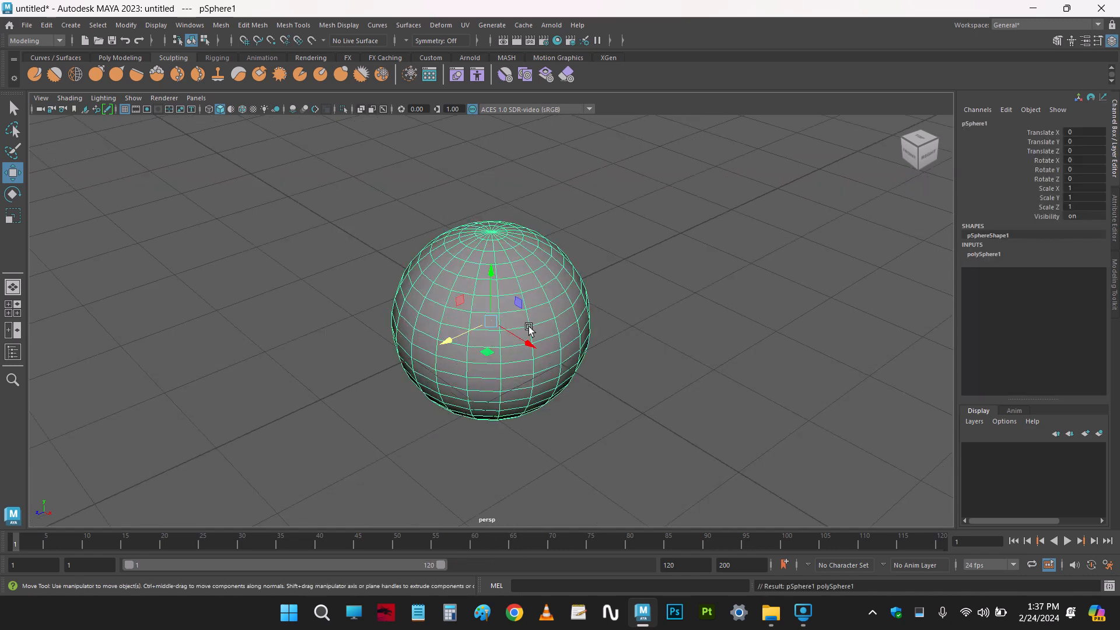
{"action": "left_click_drag", "start_coordinate": [576, 395], "coordinate": [673, 379], "text": "alt"}
{"action": "left_click", "coordinate": [693, 365]}
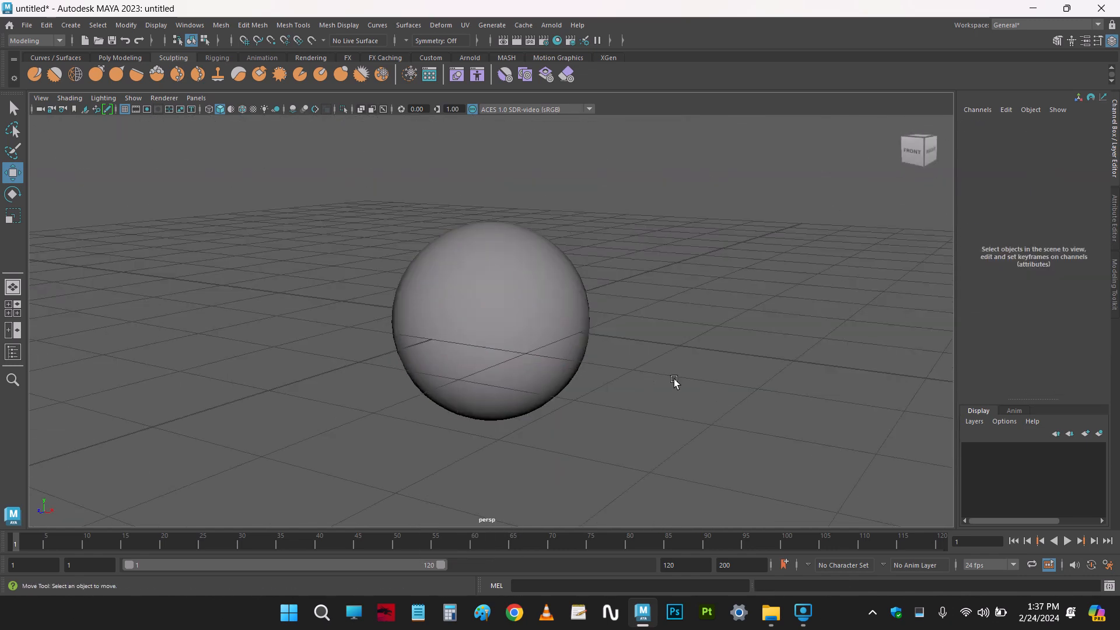
{"action": "left_click_drag", "start_coordinate": [745, 383], "coordinate": [593, 382], "text": "alt"}
{"action": "left_click", "coordinate": [548, 330]}
{"action": "left_click_drag", "start_coordinate": [549, 331], "coordinate": [500, 292], "text": "alt"}
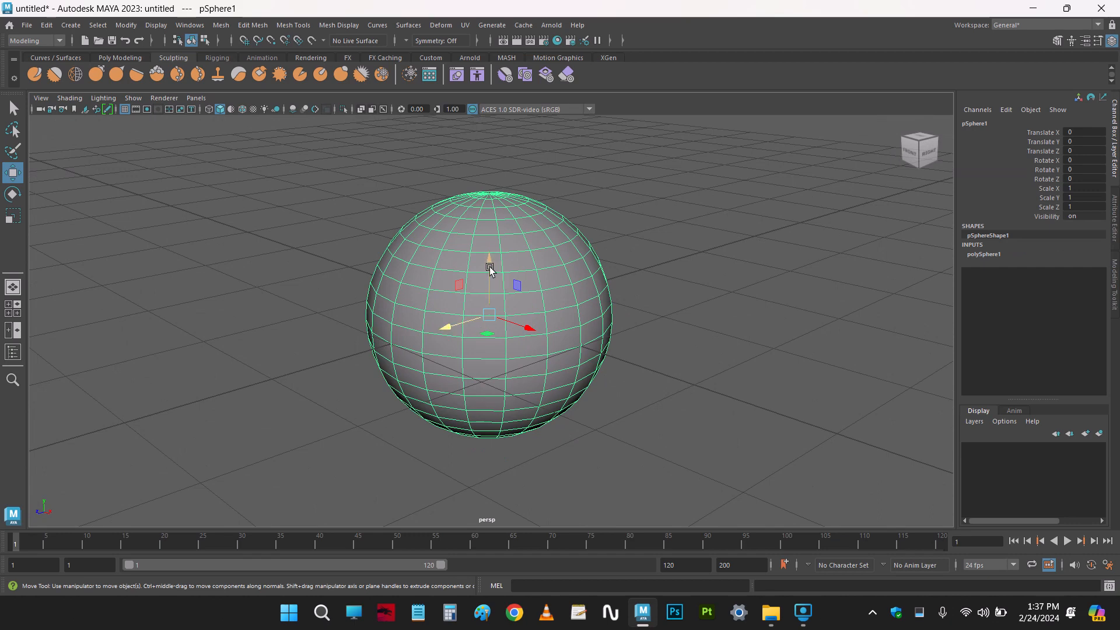
Raise the sphere to about 0.235 on Y, try shifting it along X and Z, and undo those shifts
{"action": "left_click_drag", "start_coordinate": [490, 270], "coordinate": [490, 232]}
{"action": "left_click_drag", "start_coordinate": [524, 300], "coordinate": [417, 321]}
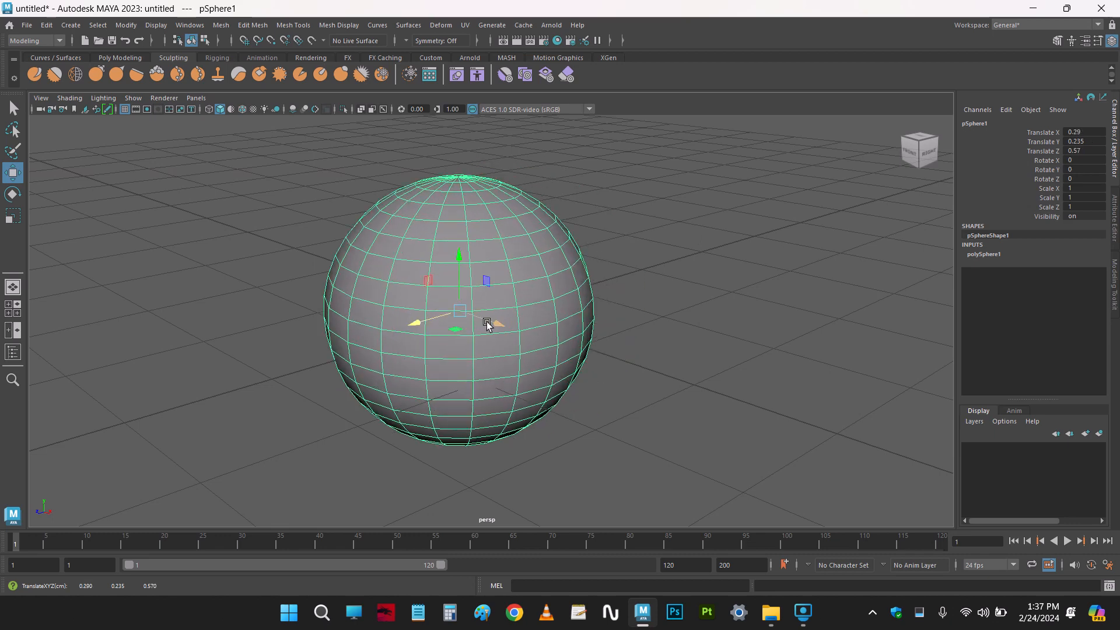
{"action": "key", "text": "ctrl+z"}
{"action": "key", "text": "ctrl+z"}
Reselect the sphere and switch through the Move, Rotate and Scale tools in turn
{"action": "left_click", "coordinate": [542, 302], "text": "ctrl"}
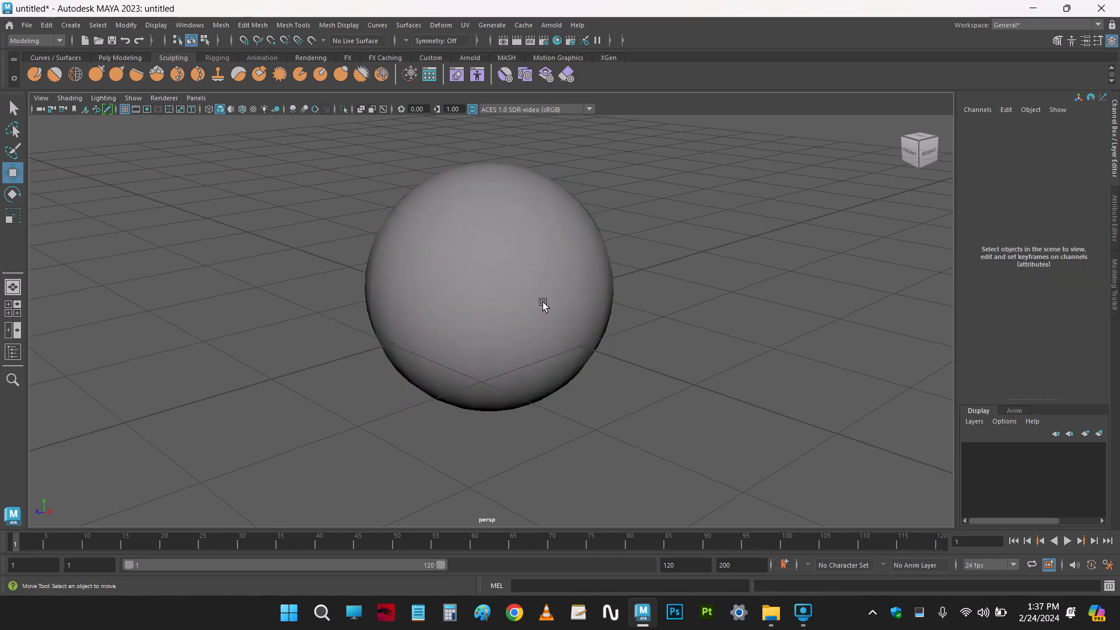
{"action": "left_click", "coordinate": [542, 303]}
{"action": "left_click", "coordinate": [725, 306]}
{"action": "left_click", "coordinate": [552, 335]}
{"action": "left_click_drag", "start_coordinate": [555, 312], "coordinate": [565, 326], "text": "alt"}
{"action": "key", "text": "w"}
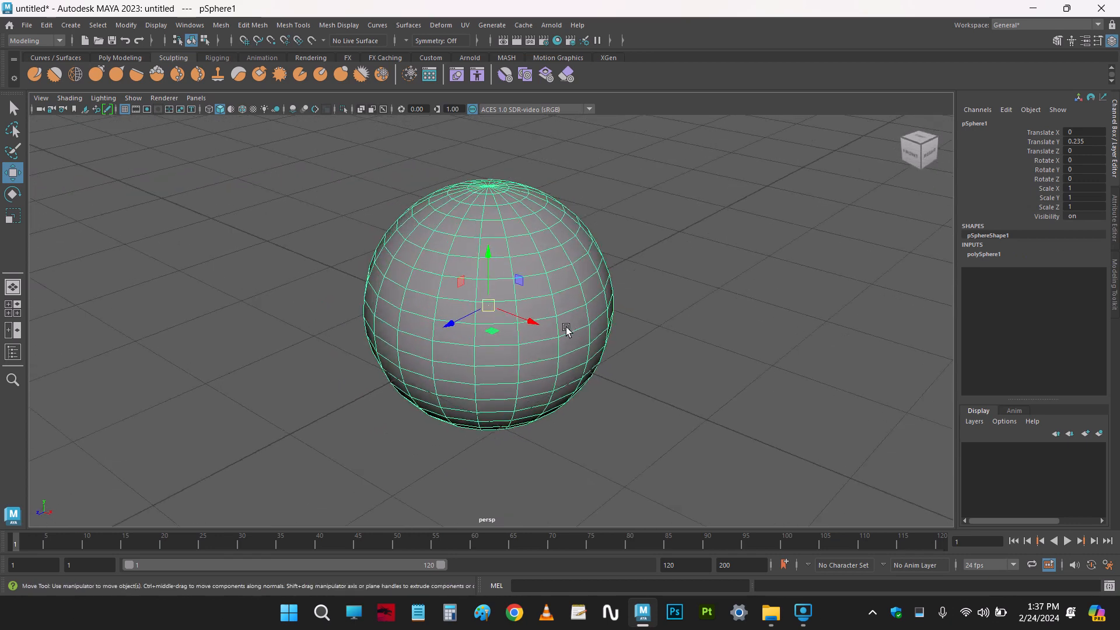
{"action": "key", "text": "e"}
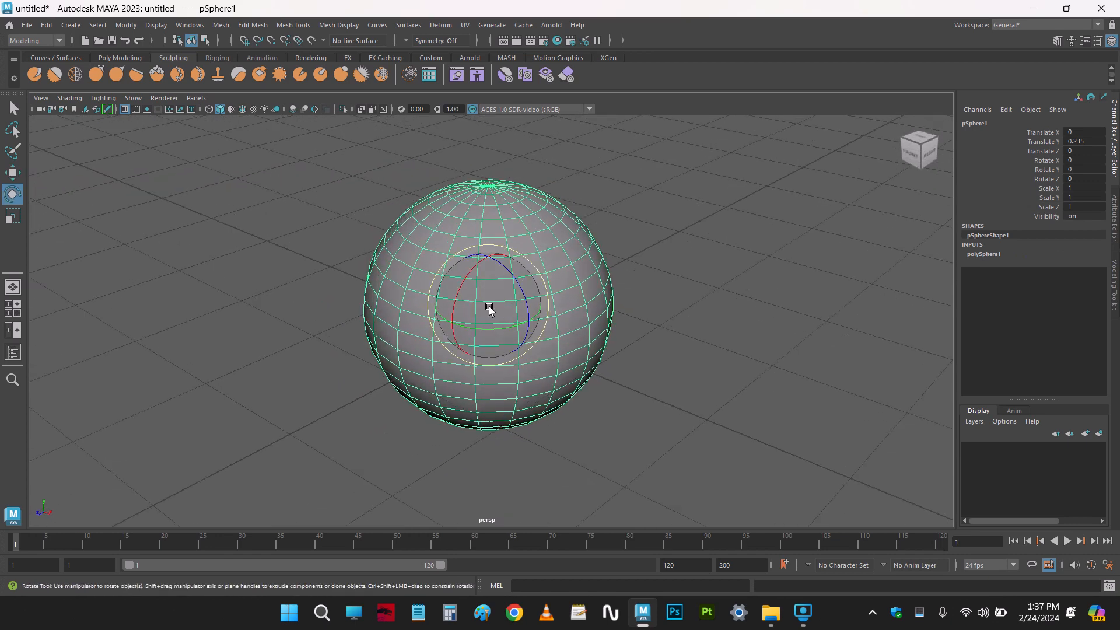
{"action": "key", "text": "r"}
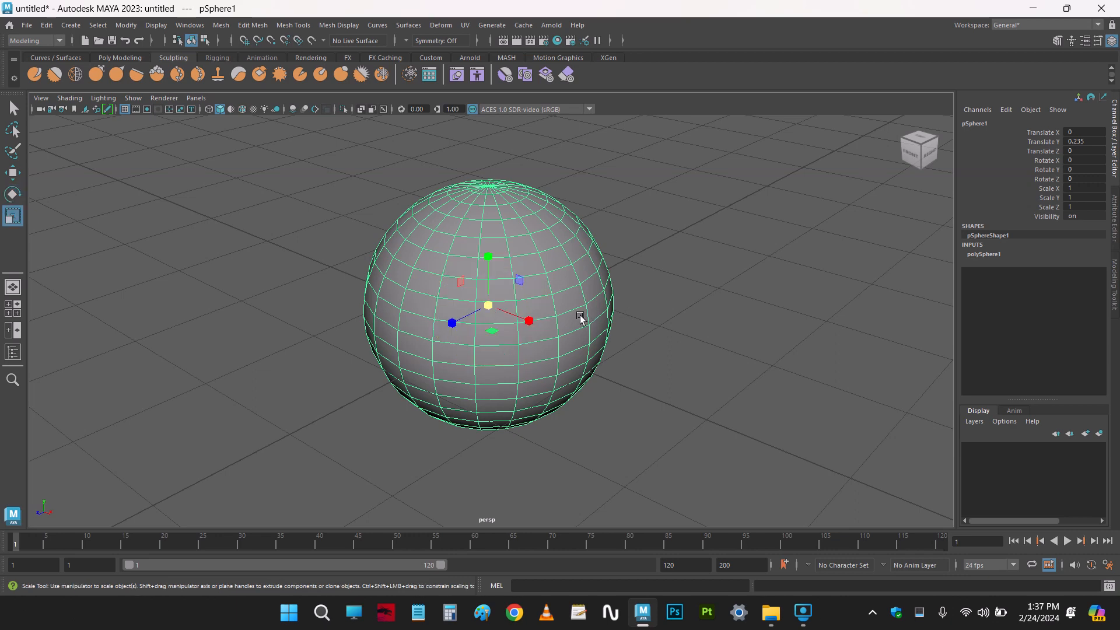
Stretch the sphere with the Scale tool to about 1.279 on X, 1.391 on Z and 1.411 on Y
{"action": "left_click", "coordinate": [639, 320]}
{"action": "left_click", "coordinate": [485, 313]}
{"action": "left_click_drag", "start_coordinate": [527, 319], "coordinate": [539, 322]}
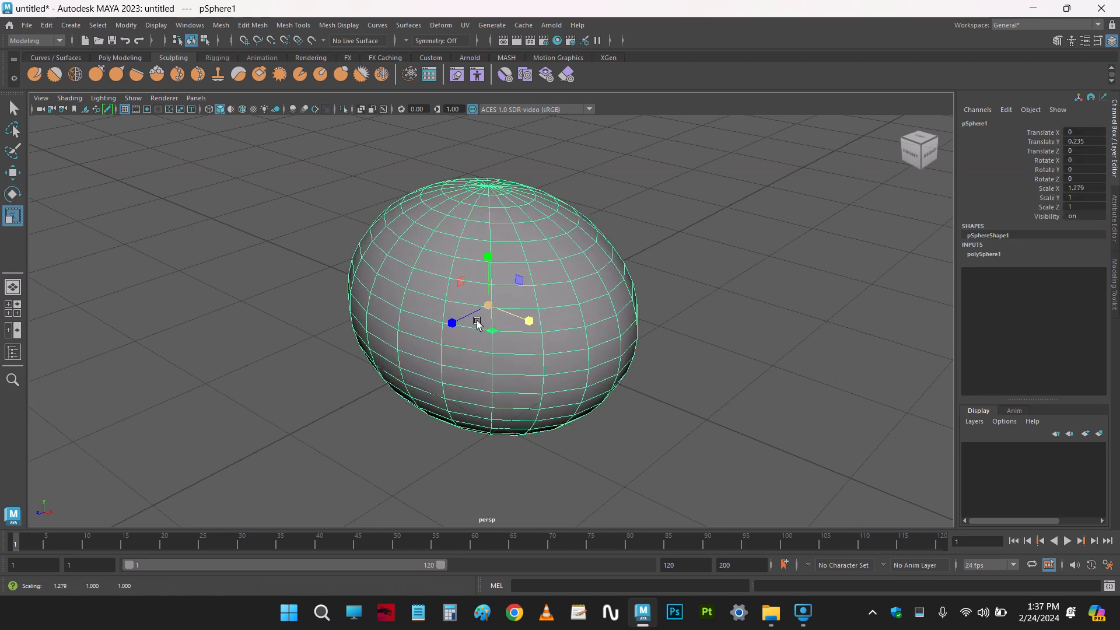
{"action": "left_click_drag", "start_coordinate": [447, 323], "coordinate": [439, 326]}
{"action": "left_click_drag", "start_coordinate": [487, 263], "coordinate": [488, 233]}
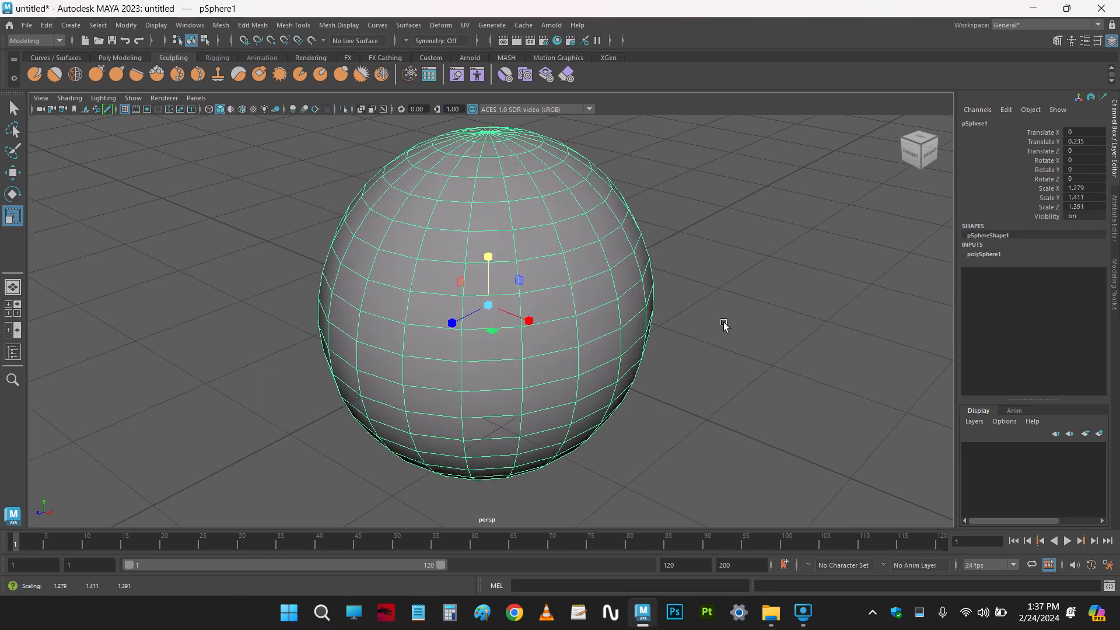
Undo the three scale changes on the sphere and keep it selected
{"action": "key", "text": "ctrl+z"}
{"action": "key", "text": "ctrl+z"}
{"action": "key", "text": "ctrl+z"}
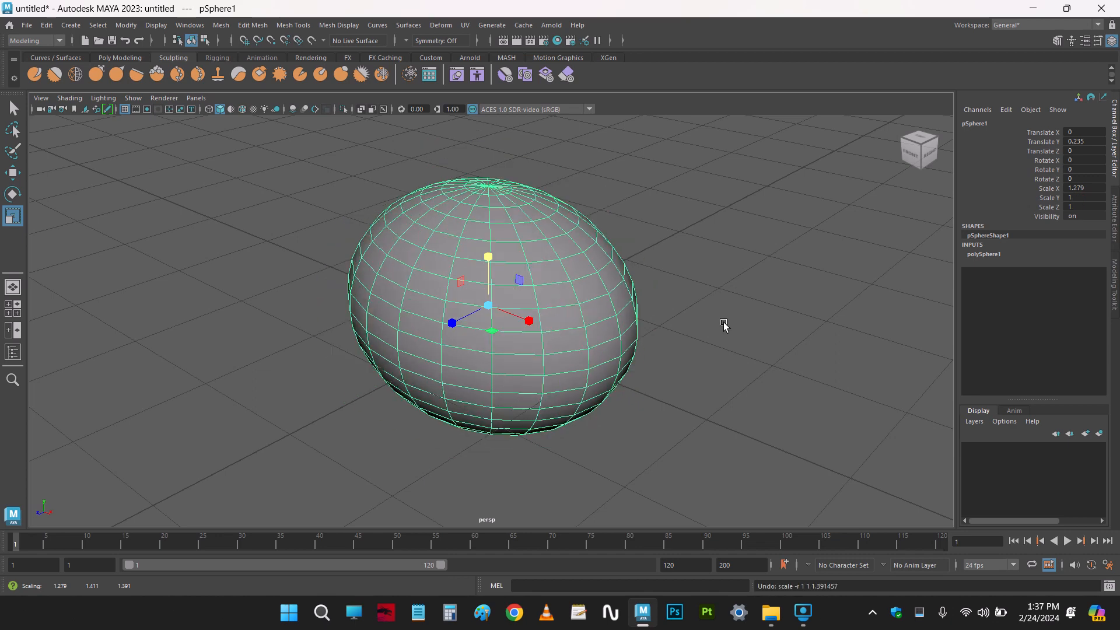
{"action": "left_click", "coordinate": [724, 322]}
{"action": "left_click", "coordinate": [536, 303]}
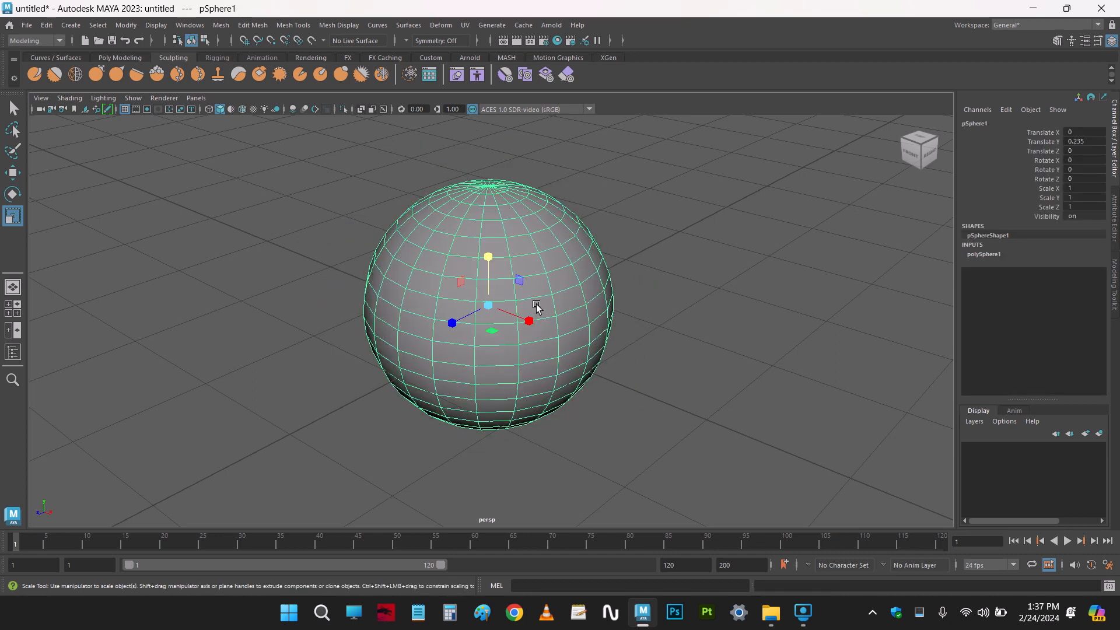
Rotate the sphere freely around several axes with the Rotate tool and undo the last rotation
{"action": "key", "text": "e"}
{"action": "left_click_drag", "start_coordinate": [459, 285], "coordinate": [507, 333]}
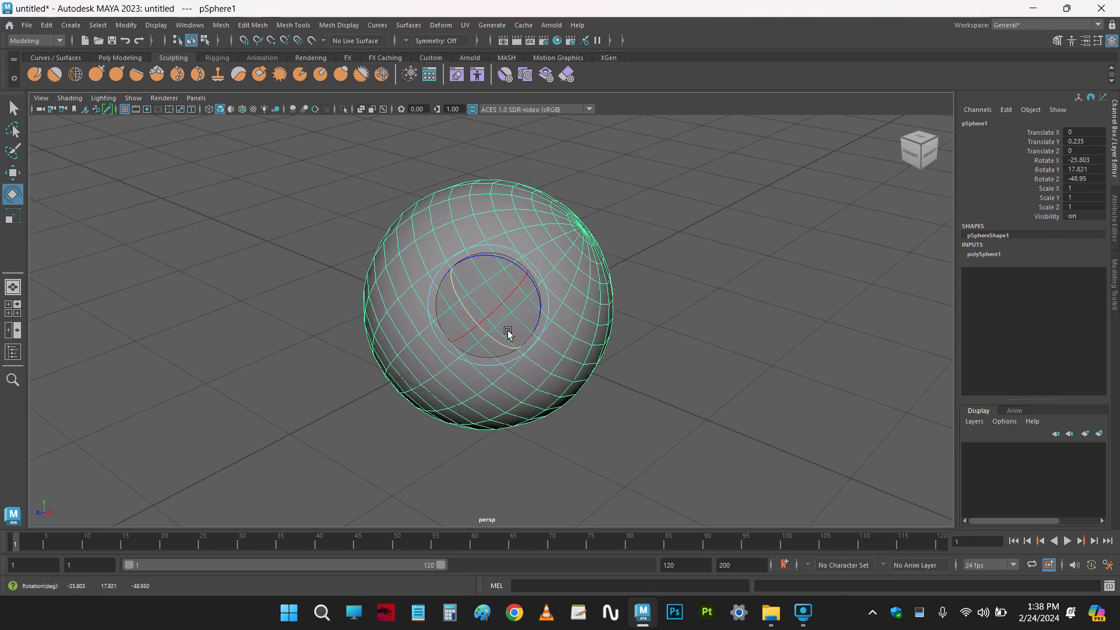
{"action": "key", "text": "ctrl+z"}
Reset all of the sphere's Translate and Rotate values to 0 in the Channel Box and clear the selection
{"action": "left_click_drag", "start_coordinate": [1068, 165], "coordinate": [1082, 180]}
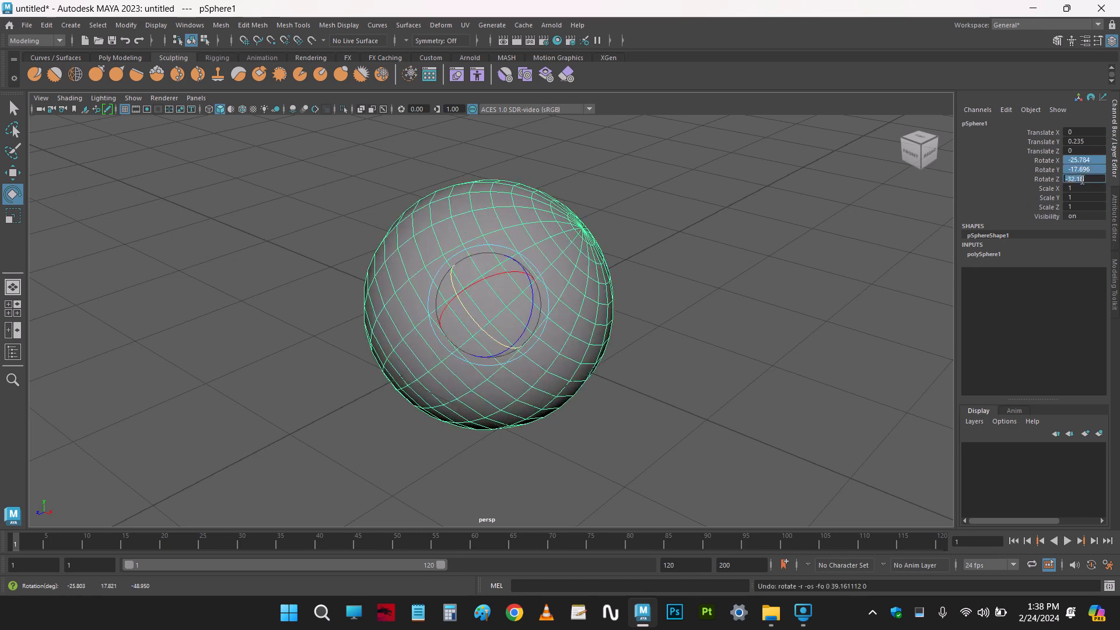
{"action": "left_click", "coordinate": [1085, 131]}
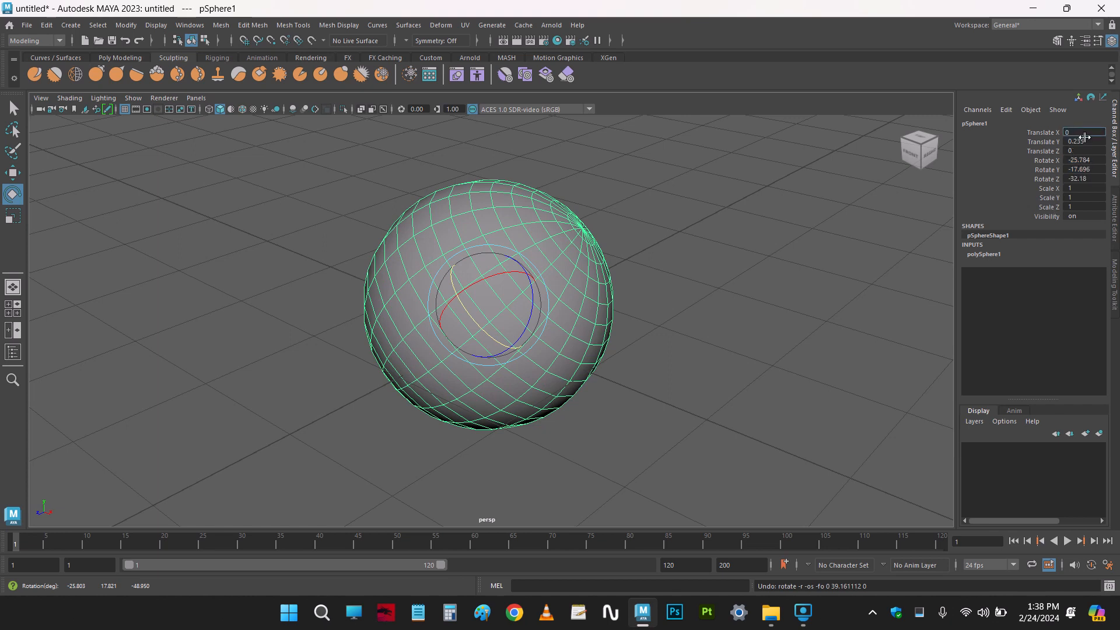
{"action": "left_click", "coordinate": [1050, 150]}
{"action": "left_click_drag", "start_coordinate": [1076, 132], "coordinate": [1080, 179]}
{"action": "key", "text": "e"}
{"action": "left_click", "coordinate": [773, 273]}
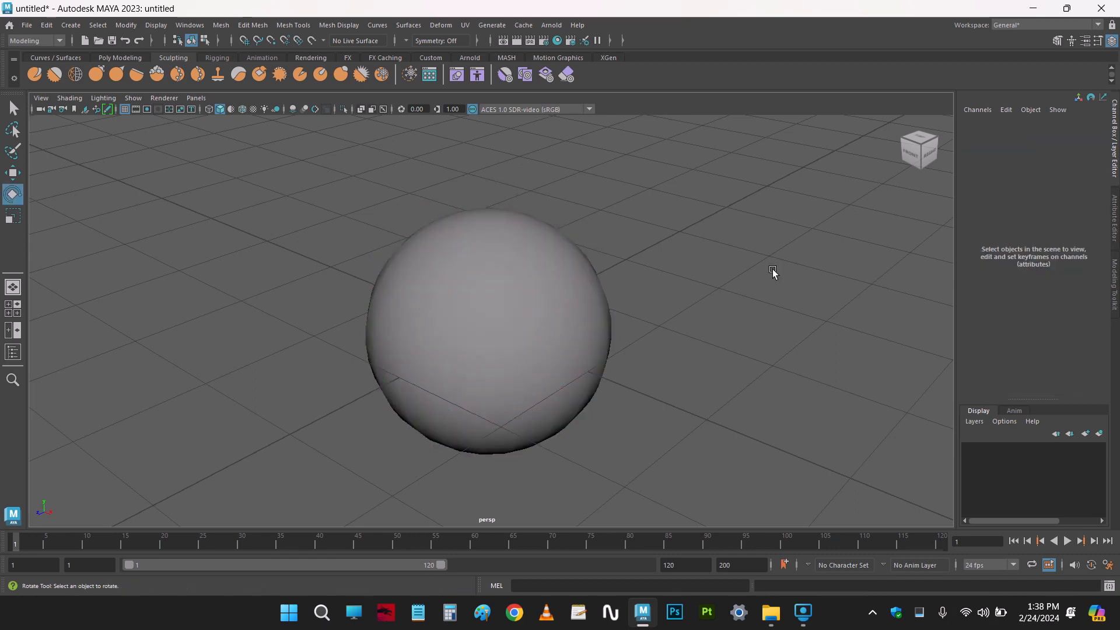
Activate the Select tool and select the sphere with it
{"action": "left_click", "coordinate": [495, 352]}
{"action": "left_click_drag", "start_coordinate": [296, 321], "coordinate": [327, 319], "text": "alt"}
{"action": "left_click", "coordinate": [320, 312]}
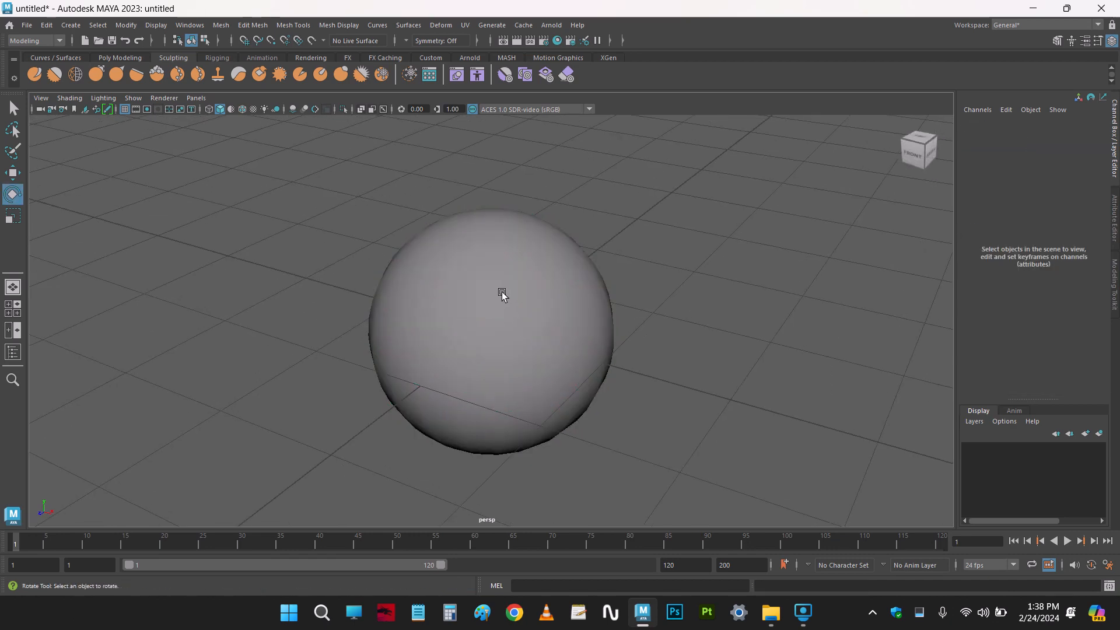
{"action": "left_click", "coordinate": [502, 292]}
{"action": "left_click_drag", "start_coordinate": [502, 292], "coordinate": [255, 173], "text": "alt"}
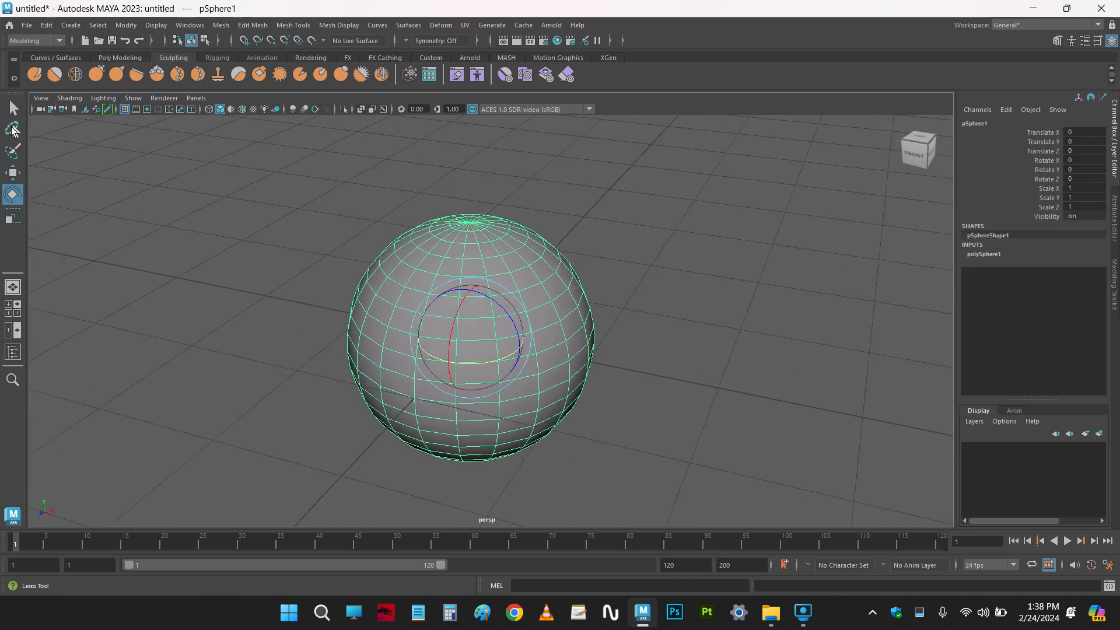
{"action": "left_click", "coordinate": [111, 261]}
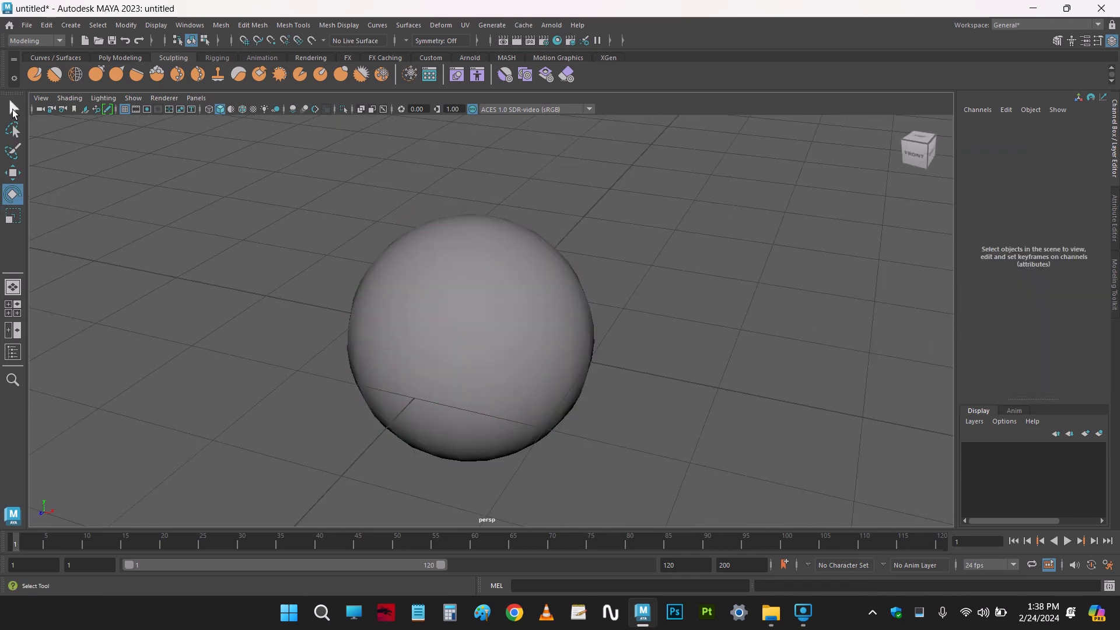
{"action": "left_click", "coordinate": [13, 110]}
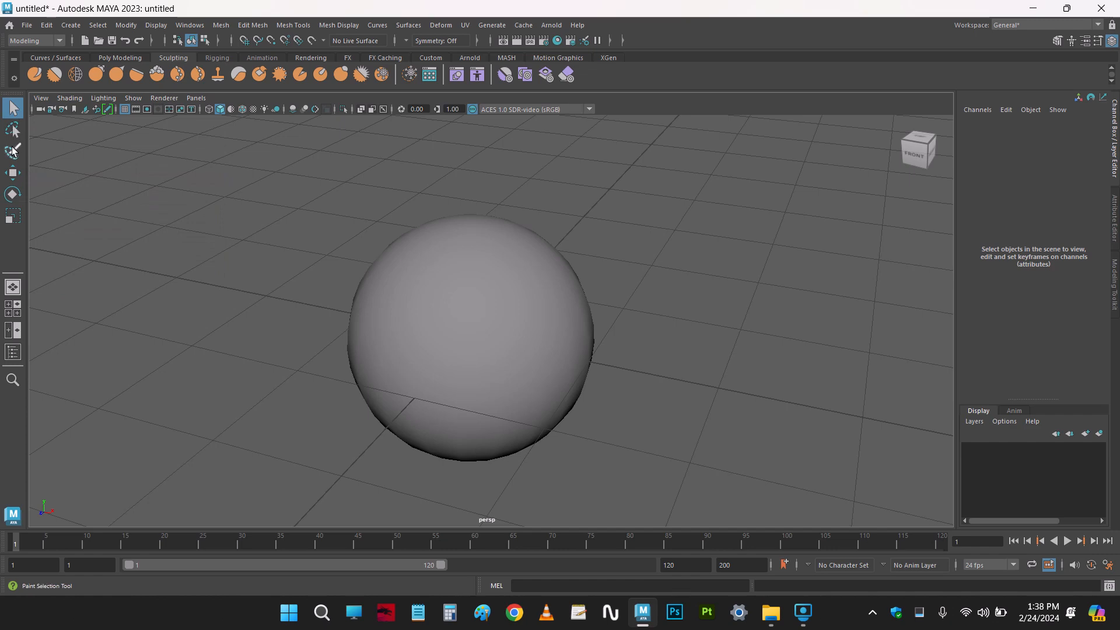
{"action": "left_click", "coordinate": [438, 317]}
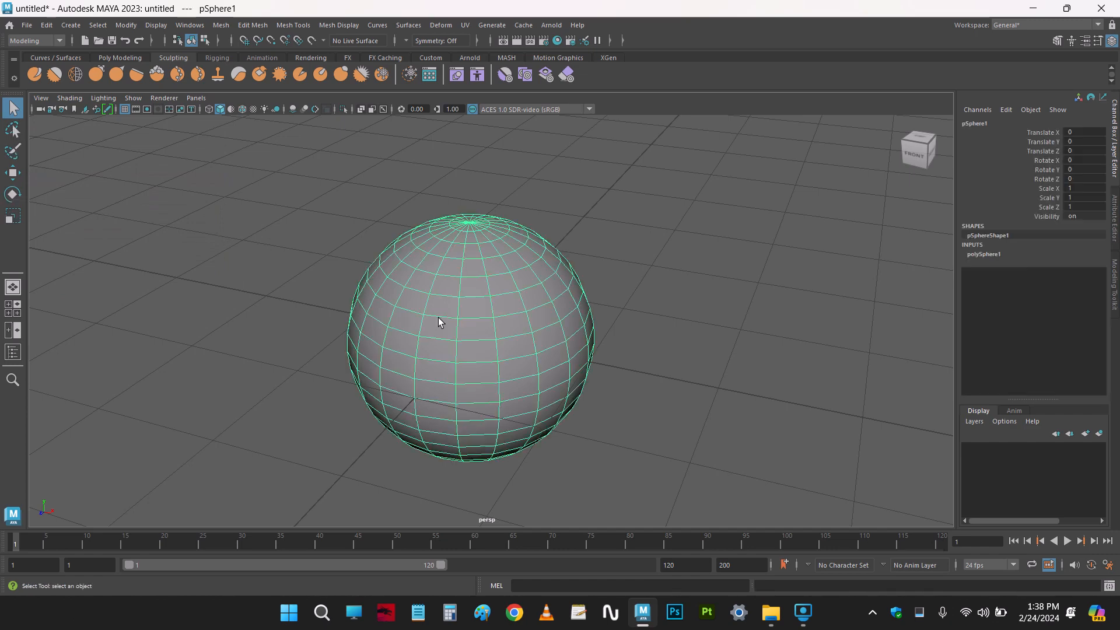
Deselect the sphere by picking empty space and select it again with the Select tool
{"action": "left_click_drag", "start_coordinate": [439, 317], "coordinate": [354, 280], "text": "alt"}
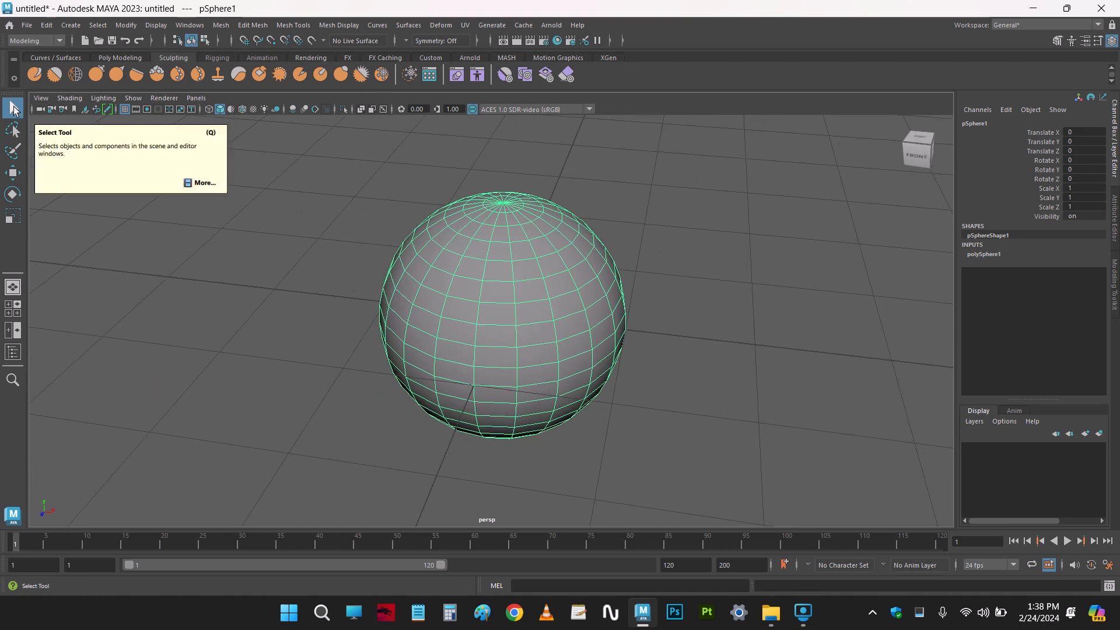
{"action": "left_click", "coordinate": [237, 336]}
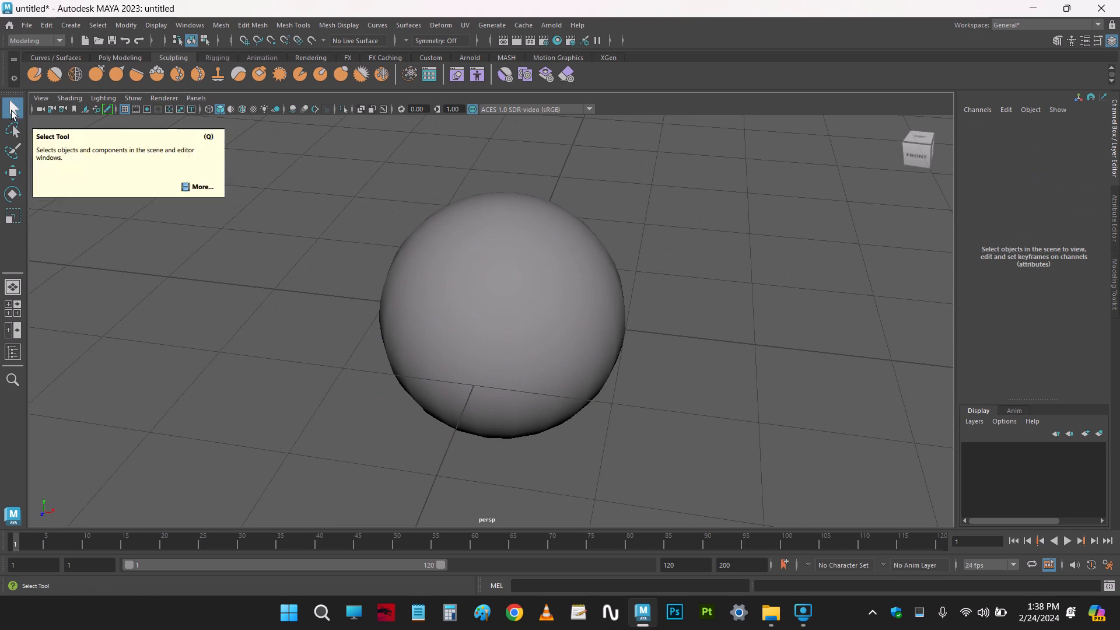
{"action": "left_click", "coordinate": [472, 334]}
{"action": "left_click_drag", "start_coordinate": [342, 337], "coordinate": [335, 328], "text": "alt"}
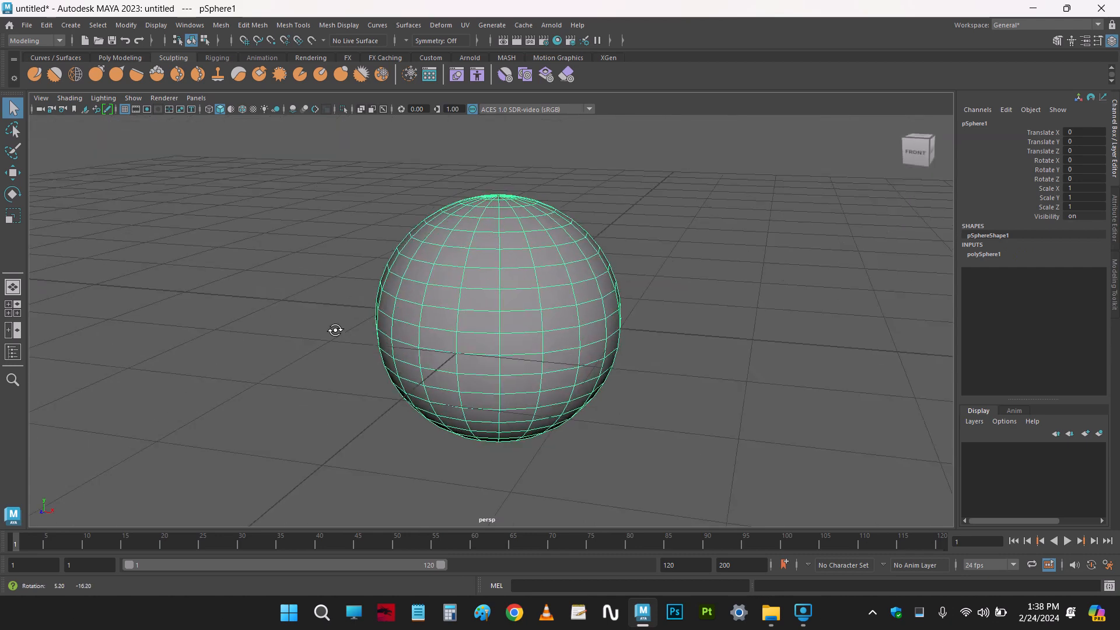
{"action": "left_click", "coordinate": [326, 317]}
{"action": "left_click", "coordinate": [489, 297]}
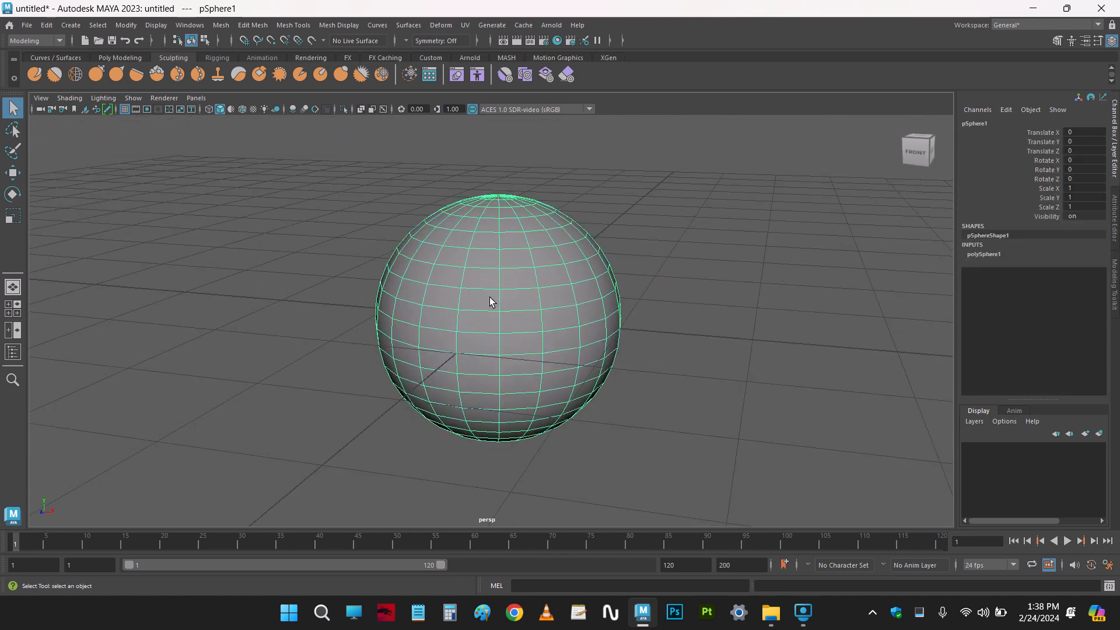
Alternate between the Move tool and the Select tool, ending on the Select tool with the sphere selected
{"action": "left_click", "coordinate": [13, 173]}
{"action": "left_click", "coordinate": [16, 108]}
{"action": "left_click", "coordinate": [13, 174]}
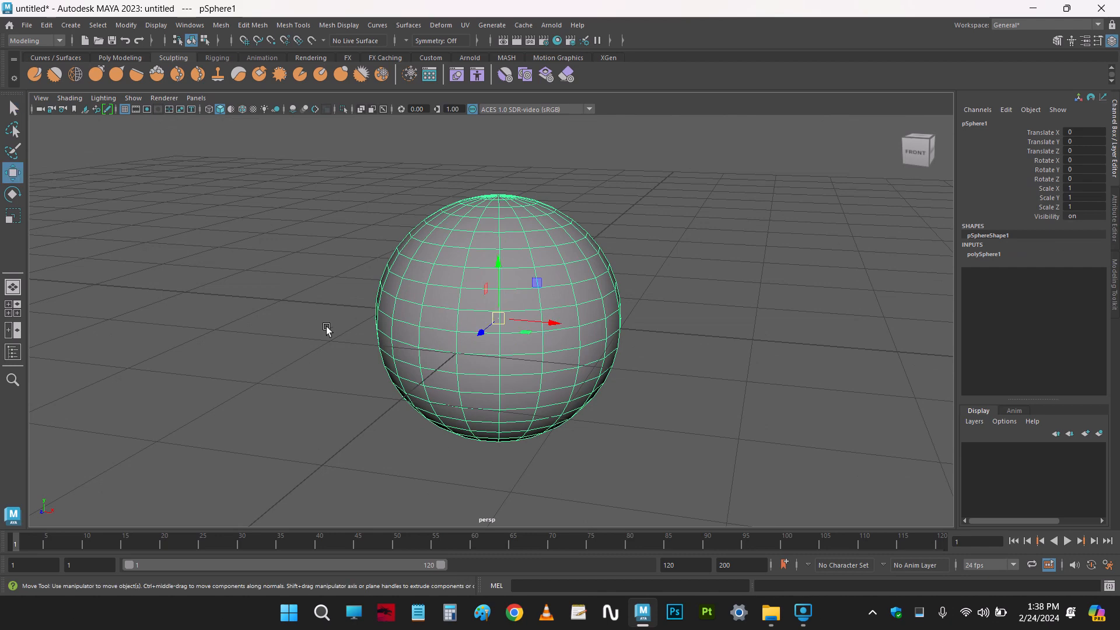
{"action": "left_click_drag", "start_coordinate": [326, 327], "coordinate": [175, 182], "text": "alt"}
{"action": "left_click", "coordinate": [13, 108]}
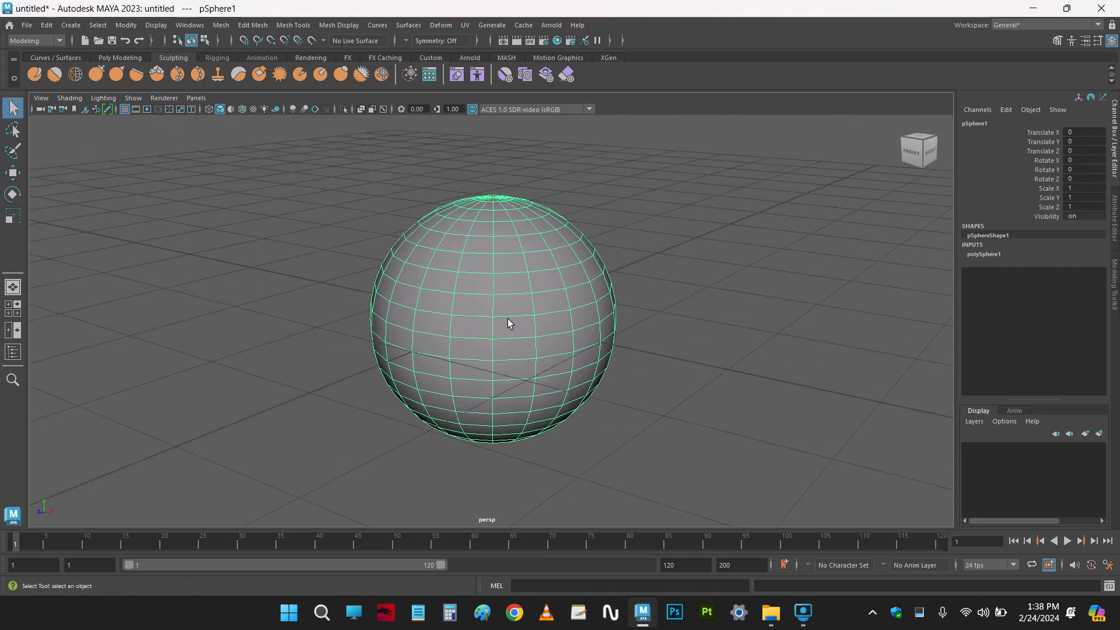
{"action": "mouse_move", "coordinate": [508, 318]}
{"action": "left_mouse_down", "text": "alt"}
{"action": "mouse_move", "coordinate": [496, 319]}
{"action": "mouse_move", "coordinate": [513, 303]}
{"action": "left_mouse_up", "text": "alt"}
{"action": "left_click", "coordinate": [530, 291]}
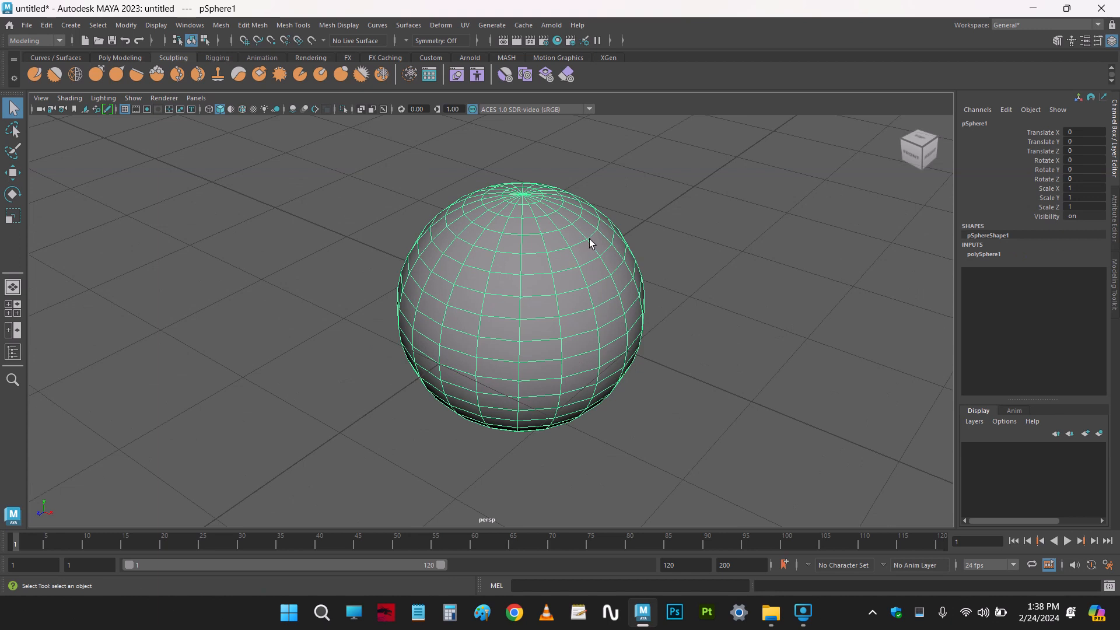
Put the sphere into Vertex mode and box-select the vertices across its upper-left area with the Select tool
{"action": "left_click", "coordinate": [589, 239], "text": "ctrl"}
{"action": "left_click", "coordinate": [549, 293]}
{"action": "right_click_drag", "start_coordinate": [530, 249], "coordinate": [486, 248]}
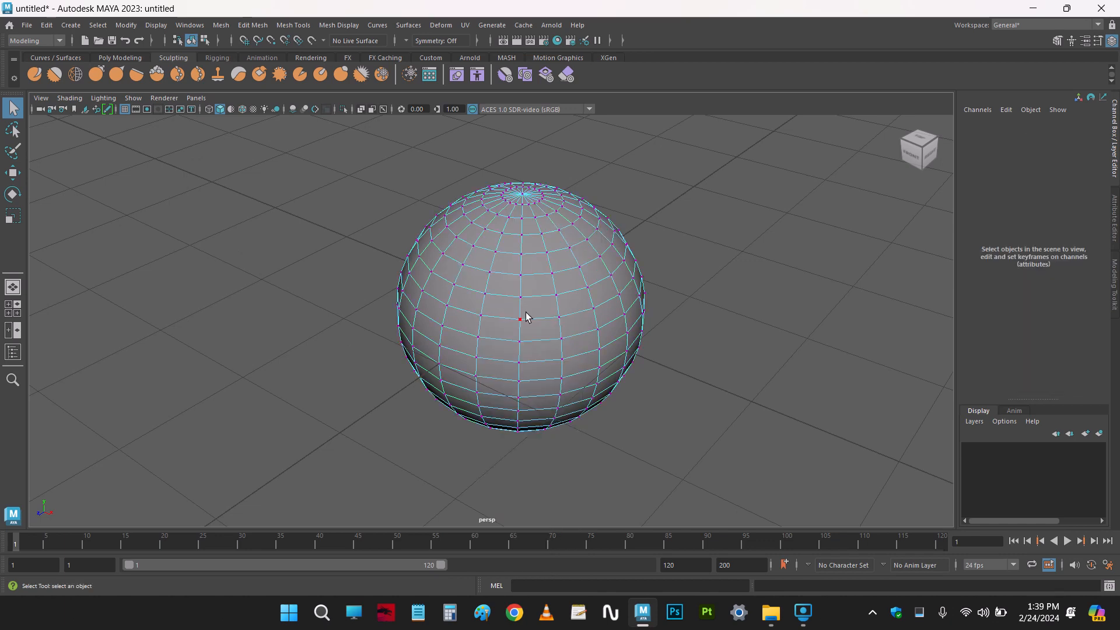
{"action": "scroll", "coordinate": [502, 318], "scroll_direction": "up", "scroll_amount": 3}
{"action": "left_click_drag", "start_coordinate": [331, 188], "coordinate": [589, 393]}
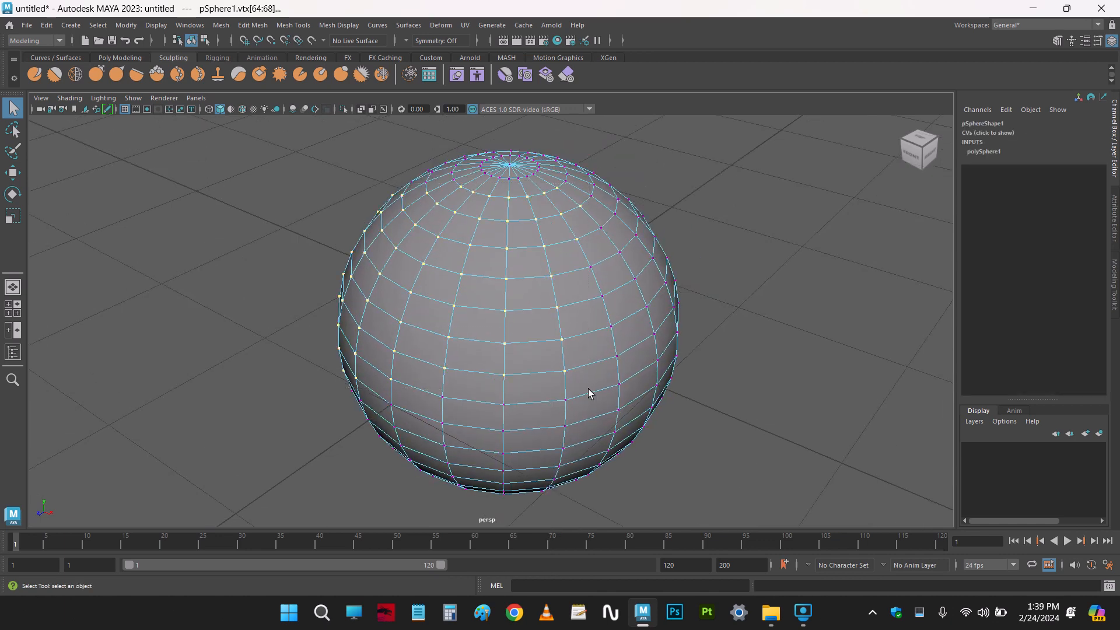
Select two neighbouring vertices on the sphere's front with the Move tool, and return the sphere to Object Mode
{"action": "left_click", "coordinate": [12, 172]}
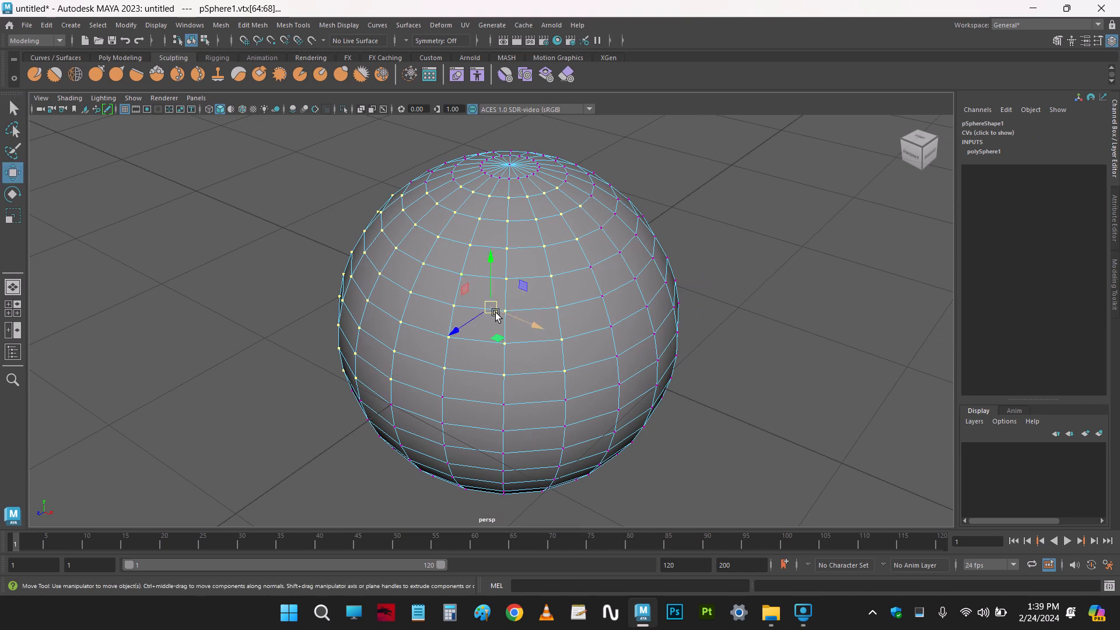
{"action": "left_click", "coordinate": [506, 279]}
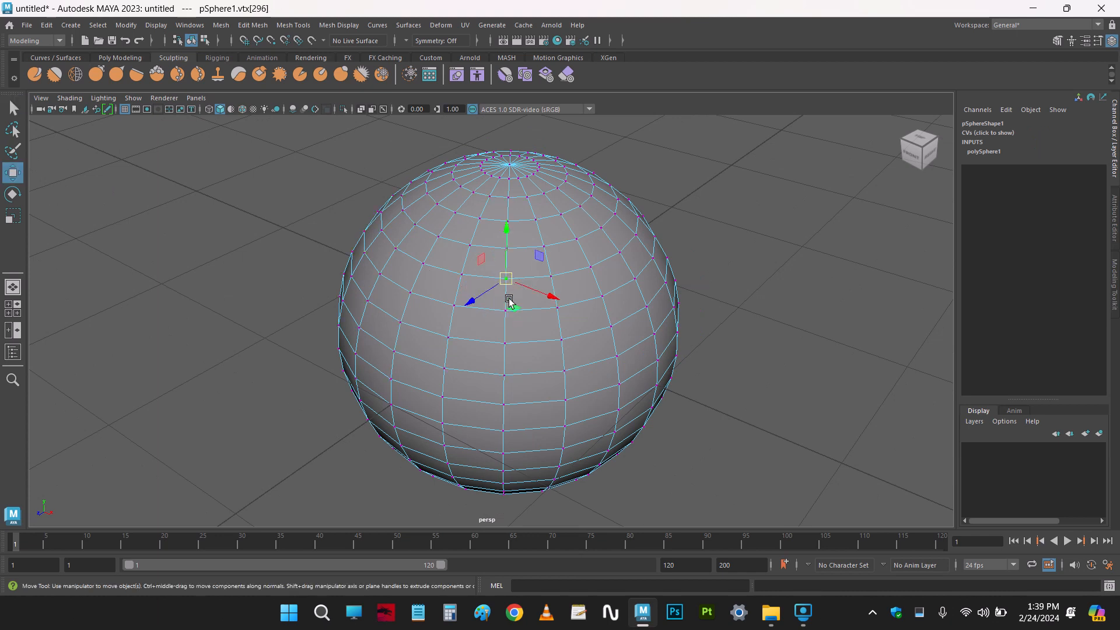
{"action": "left_click", "coordinate": [461, 275], "text": "shift"}
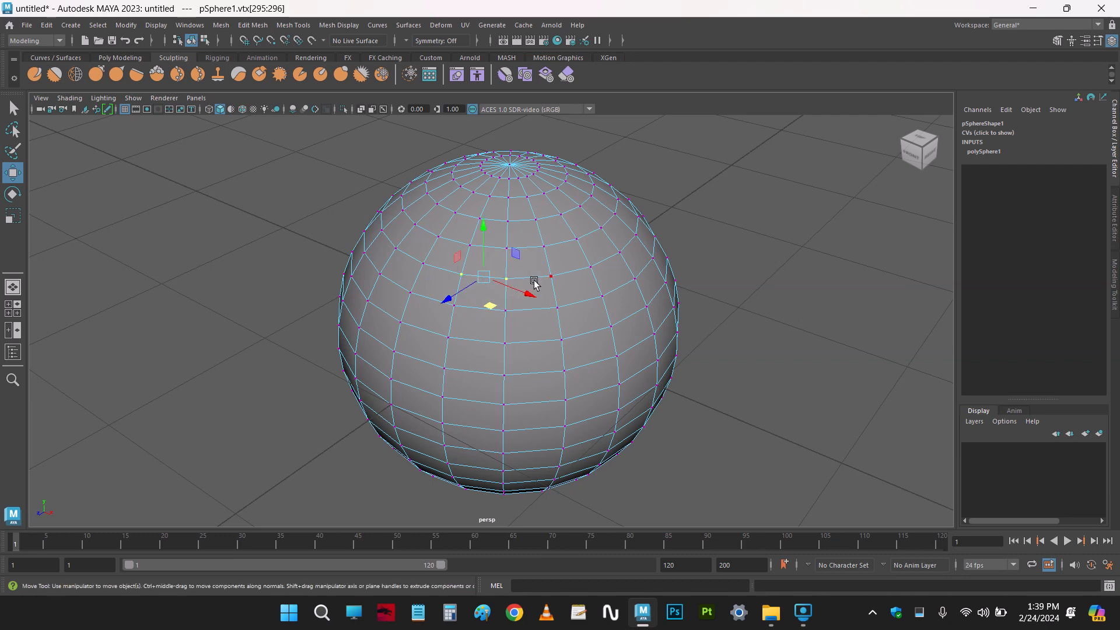
{"action": "right_click_drag", "start_coordinate": [531, 285], "coordinate": [669, 200]}
{"action": "scroll", "coordinate": [521, 266], "scroll_direction": "up", "scroll_amount": 3}
{"action": "scroll", "coordinate": [521, 266], "scroll_direction": "down", "scroll_amount": 5}
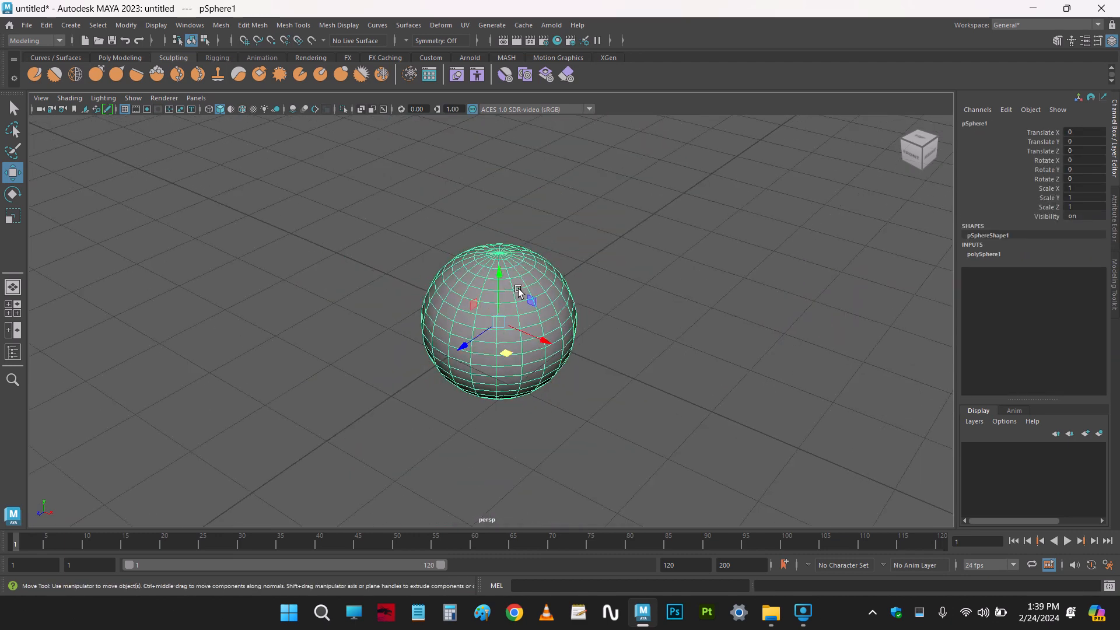
Select the four vertices around one upper front face in Vertex mode, and return the sphere to Object Mode
{"action": "right_click_drag", "start_coordinate": [518, 288], "coordinate": [462, 316]}
{"action": "left_click", "coordinate": [498, 288]}
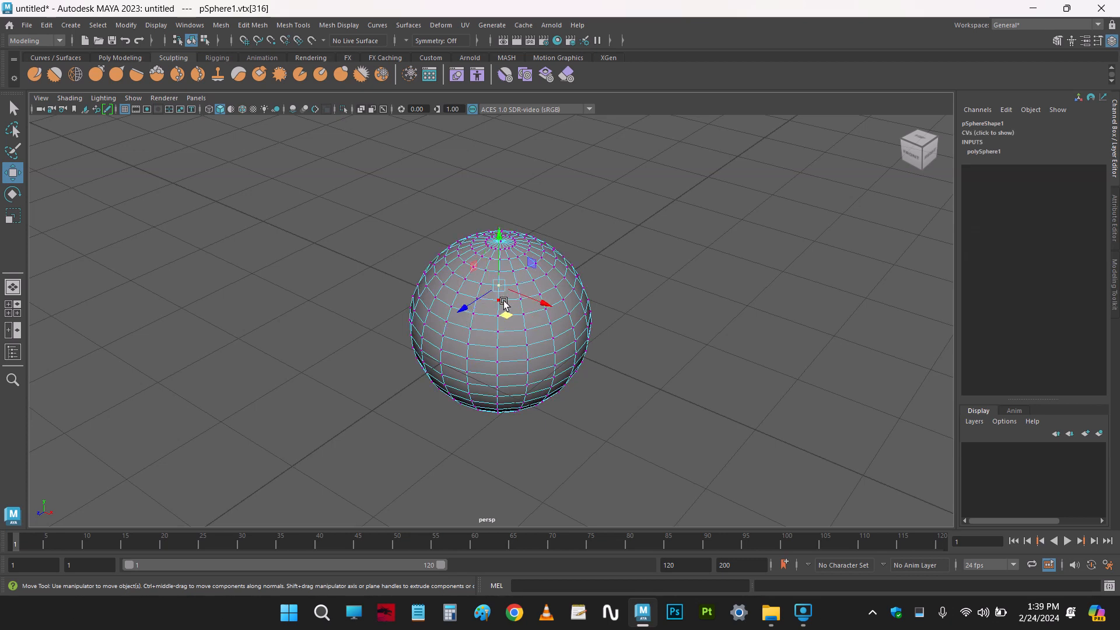
{"action": "left_click", "coordinate": [483, 285], "text": "shift"}
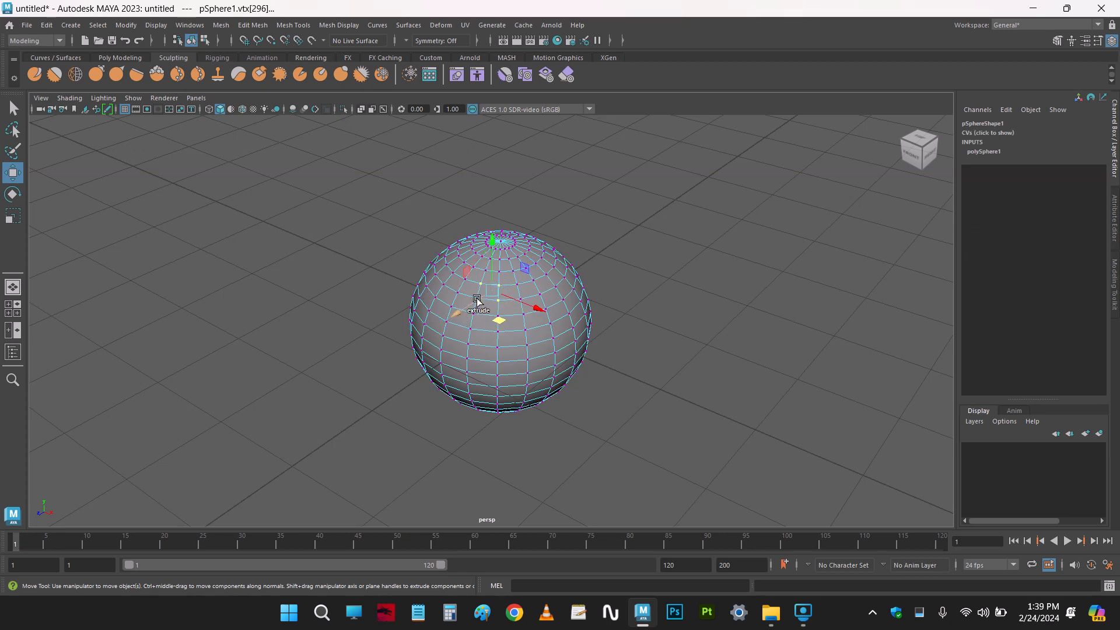
{"action": "left_click", "coordinate": [15, 113]}
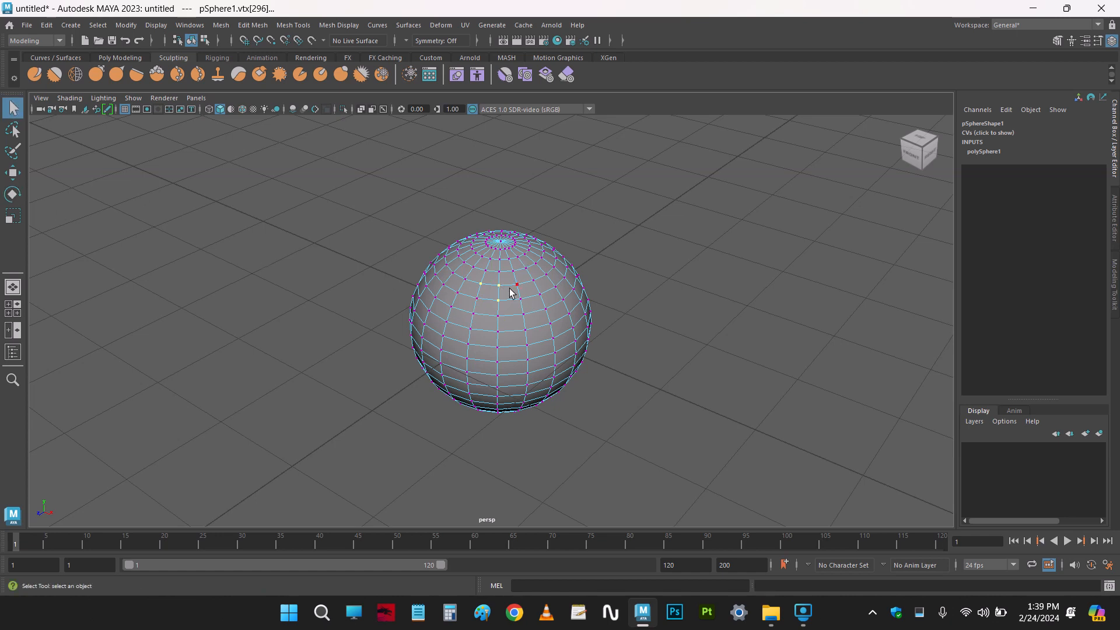
{"action": "scroll", "coordinate": [484, 305], "scroll_direction": "up", "scroll_amount": 3}
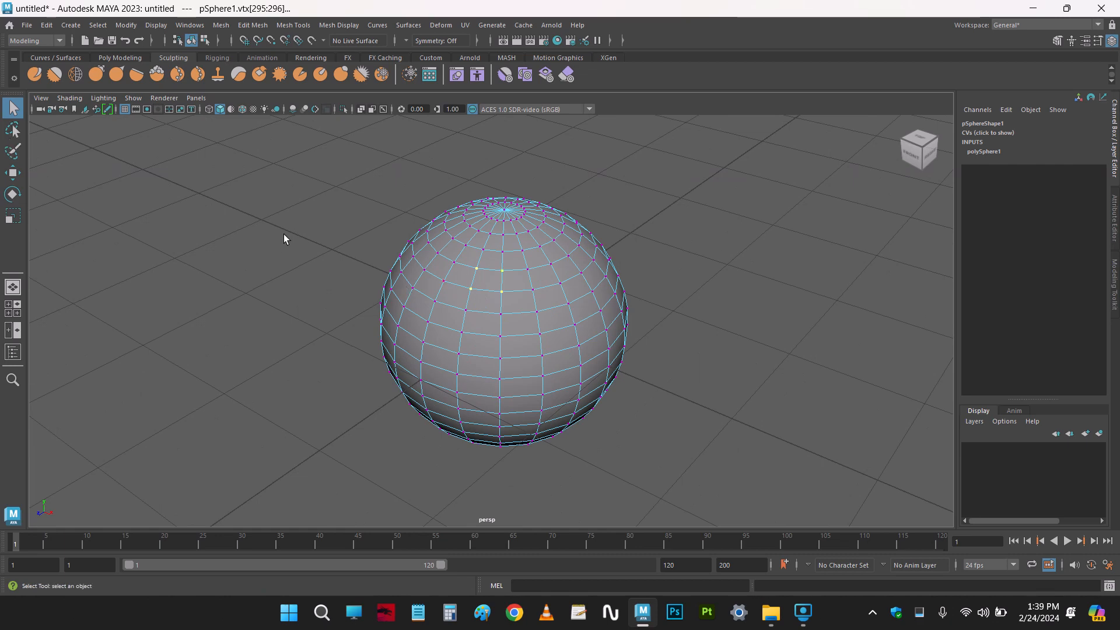
{"action": "left_click", "coordinate": [277, 247]}
{"action": "right_click_drag", "start_coordinate": [448, 259], "coordinate": [525, 199]}
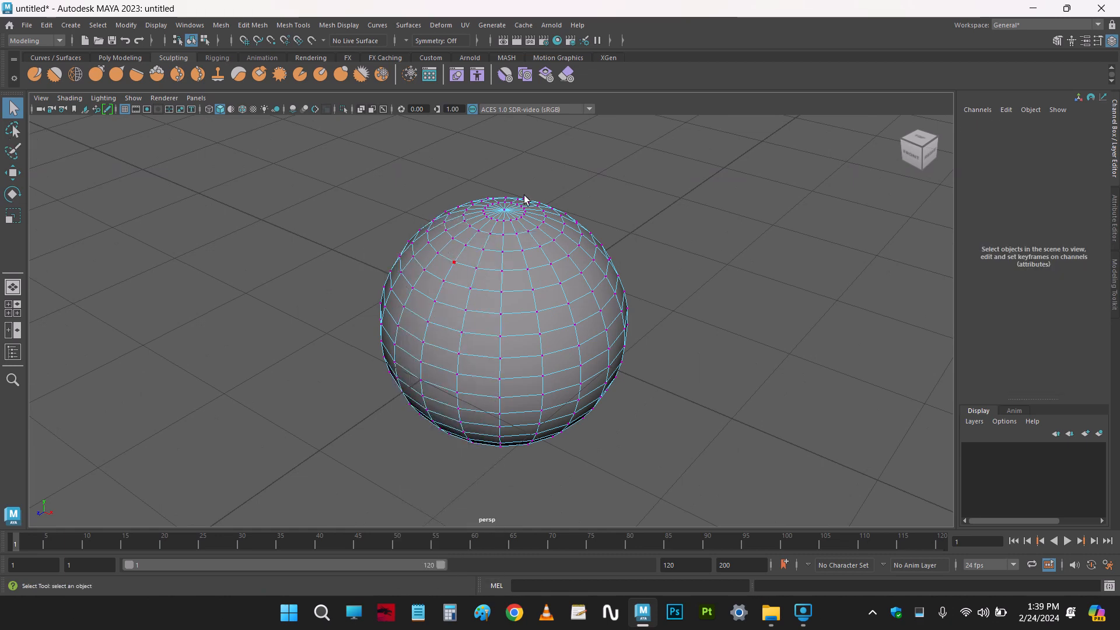
Activate the Lasso tool, draw a short lasso in empty space and clear the sphere's selection
{"action": "left_click", "coordinate": [12, 133]}
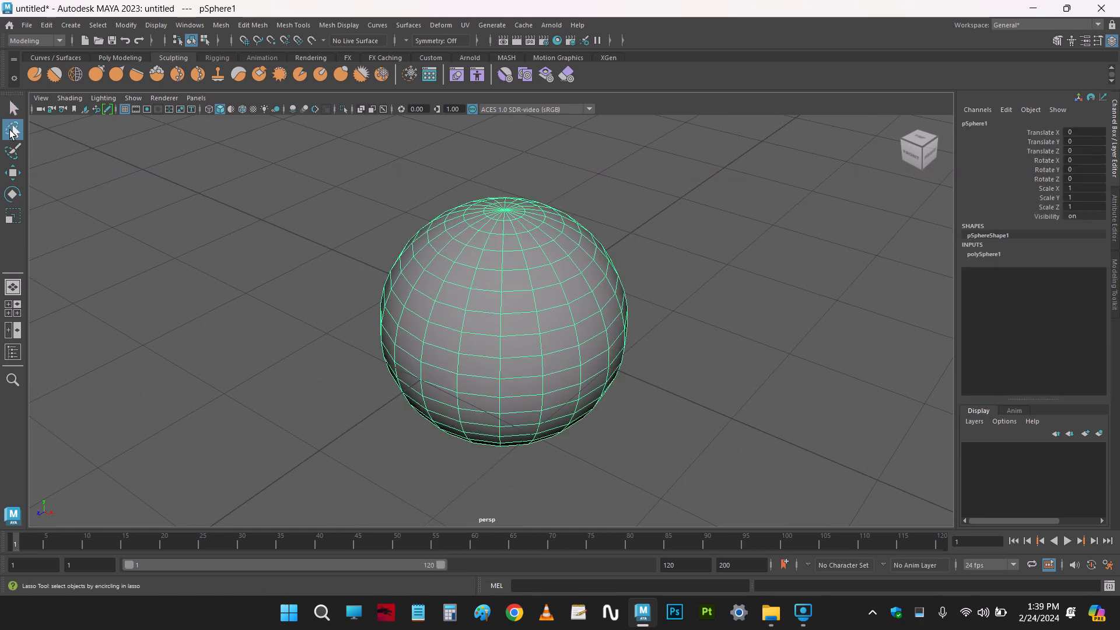
{"action": "left_click", "coordinate": [343, 251]}
{"action": "mouse_move", "coordinate": [298, 190]}
{"action": "left_mouse_down"}
{"action": "mouse_move", "coordinate": [282, 313]}
{"action": "mouse_move", "coordinate": [430, 462]}
{"action": "mouse_move", "coordinate": [577, 452]}
{"action": "mouse_move", "coordinate": [762, 383]}
{"action": "mouse_move", "coordinate": [638, 205]}
{"action": "mouse_move", "coordinate": [327, 189]}
{"action": "left_mouse_up"}
{"action": "left_click", "coordinate": [173, 275]}
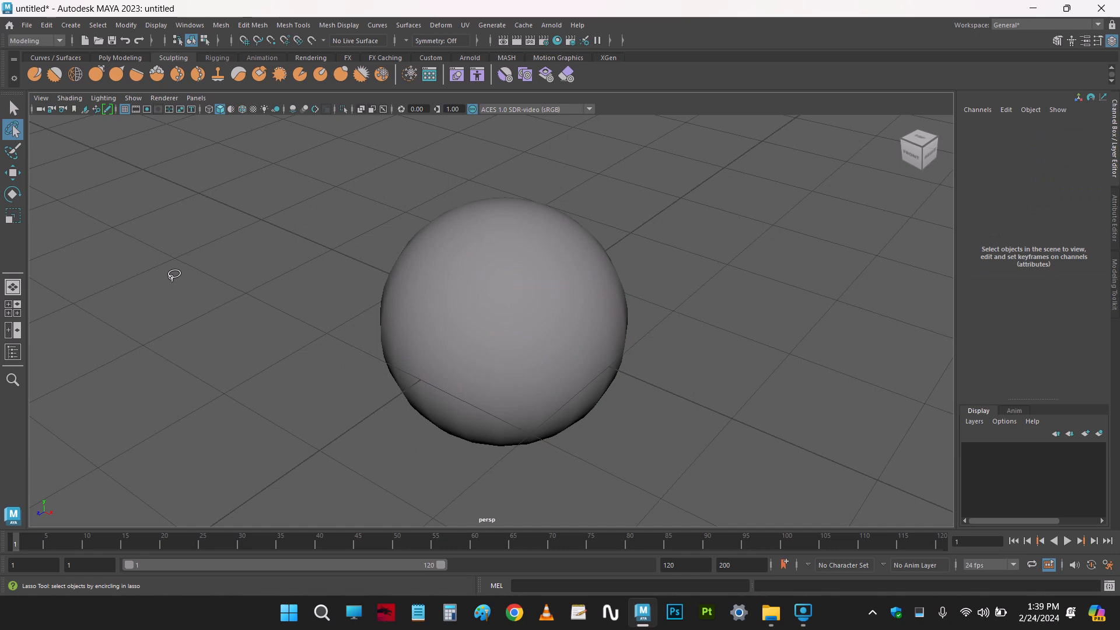
Activate the Move tool and use it to select and deselect the sphere
{"action": "key", "text": "w"}
{"action": "left_click", "coordinate": [501, 301]}
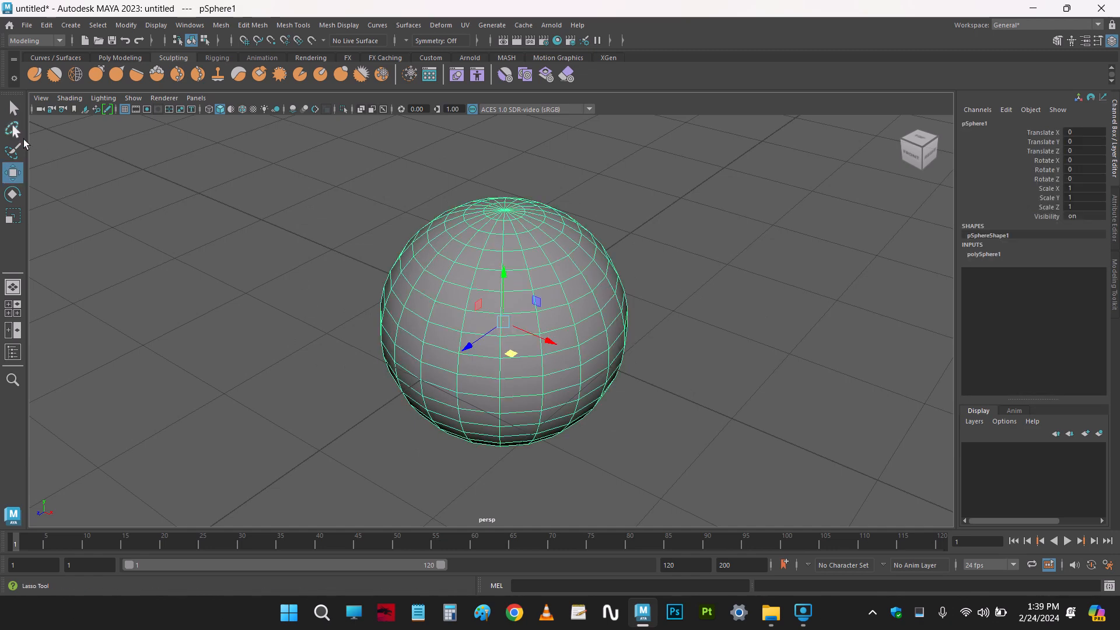
{"action": "left_click", "coordinate": [280, 270]}
{"action": "left_click", "coordinate": [461, 280]}
{"action": "left_click_drag", "start_coordinate": [527, 274], "coordinate": [505, 278], "text": "alt"}
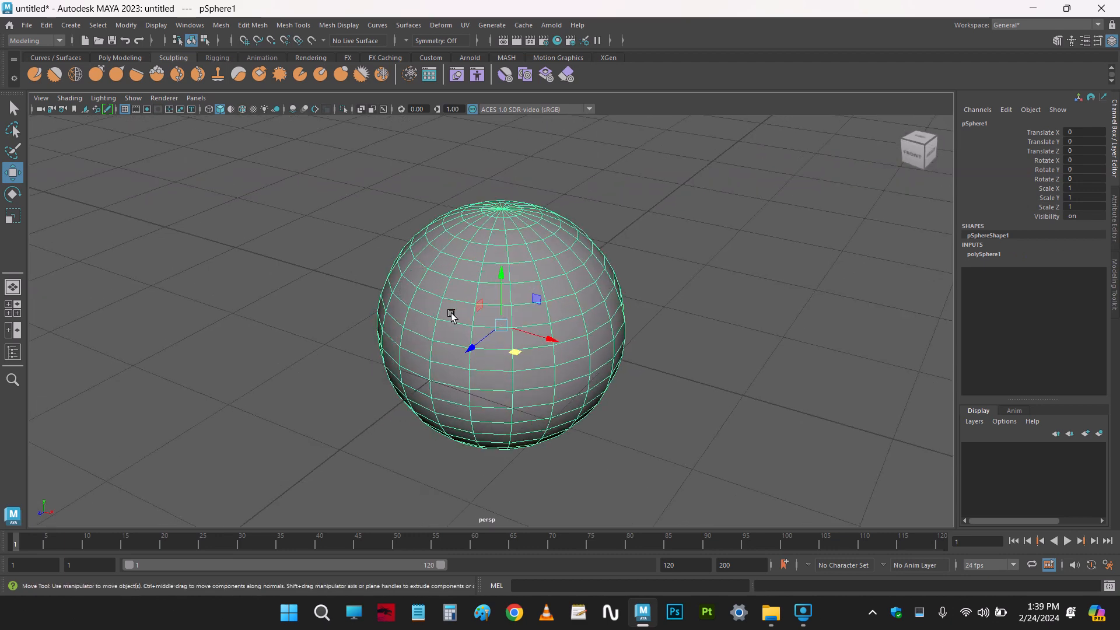
{"action": "left_click", "coordinate": [652, 187]}
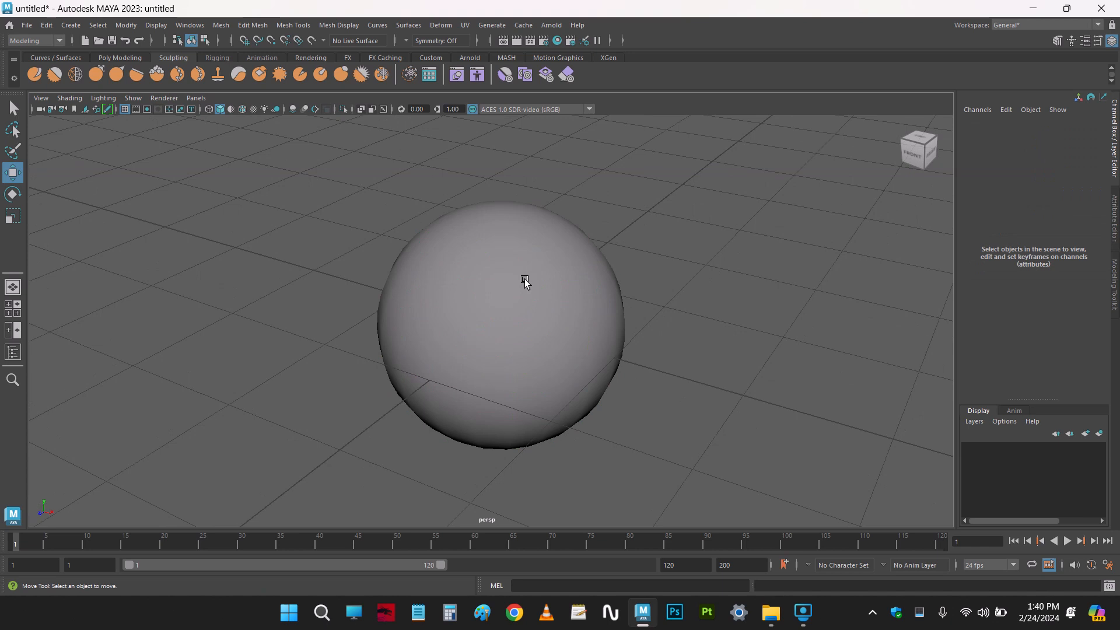
Look through the polygon primitives available for creation and reselect the sphere
{"action": "left_click", "coordinate": [70, 25]}
{"action": "mouse_move", "coordinate": [86, 73]}
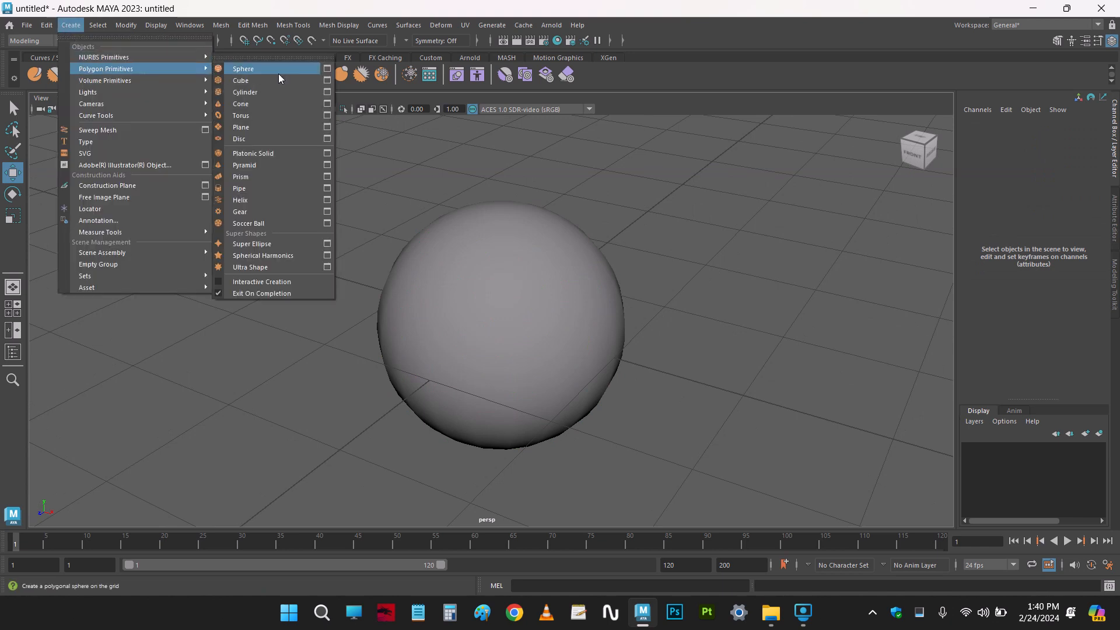
{"action": "left_click", "coordinate": [327, 25]}
{"action": "left_click", "coordinate": [580, 285]}
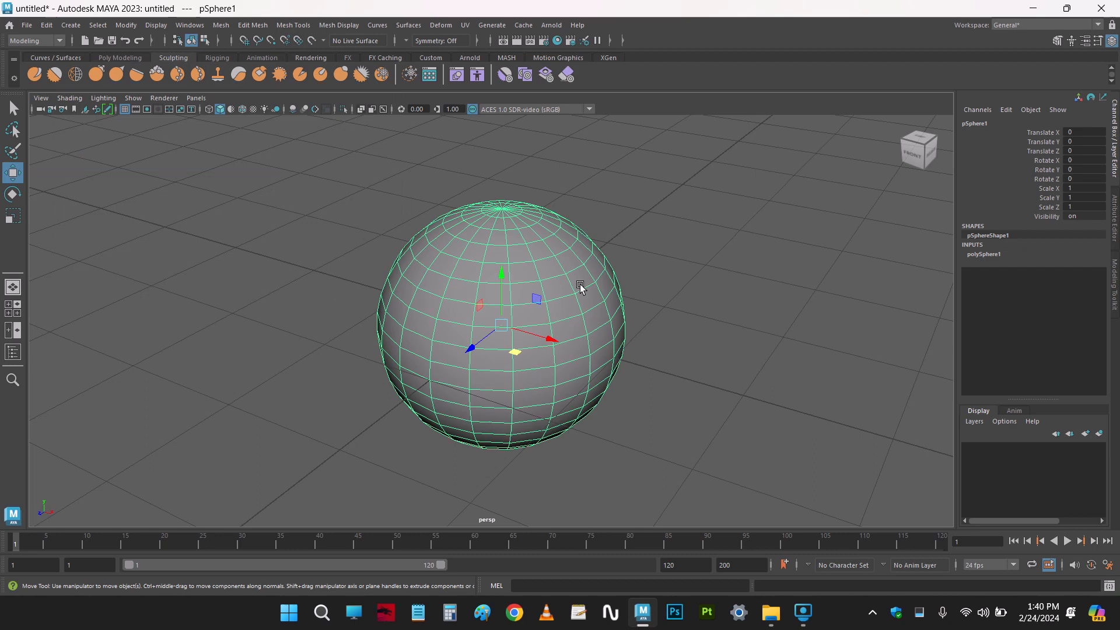
Examine the selection modes offered for the sphere, such as Vertex, Edge, Face and Object Mode, keeping the sphere selected
{"action": "left_click", "coordinate": [684, 228]}
{"action": "left_click", "coordinate": [541, 308]}
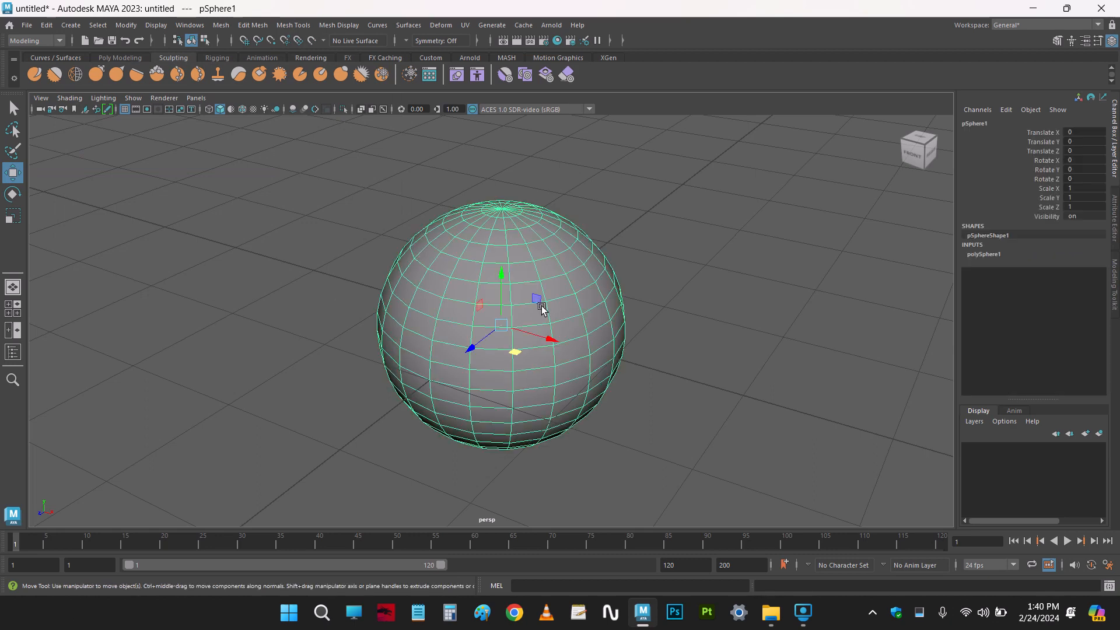
{"action": "right_click", "coordinate": [697, 257]}
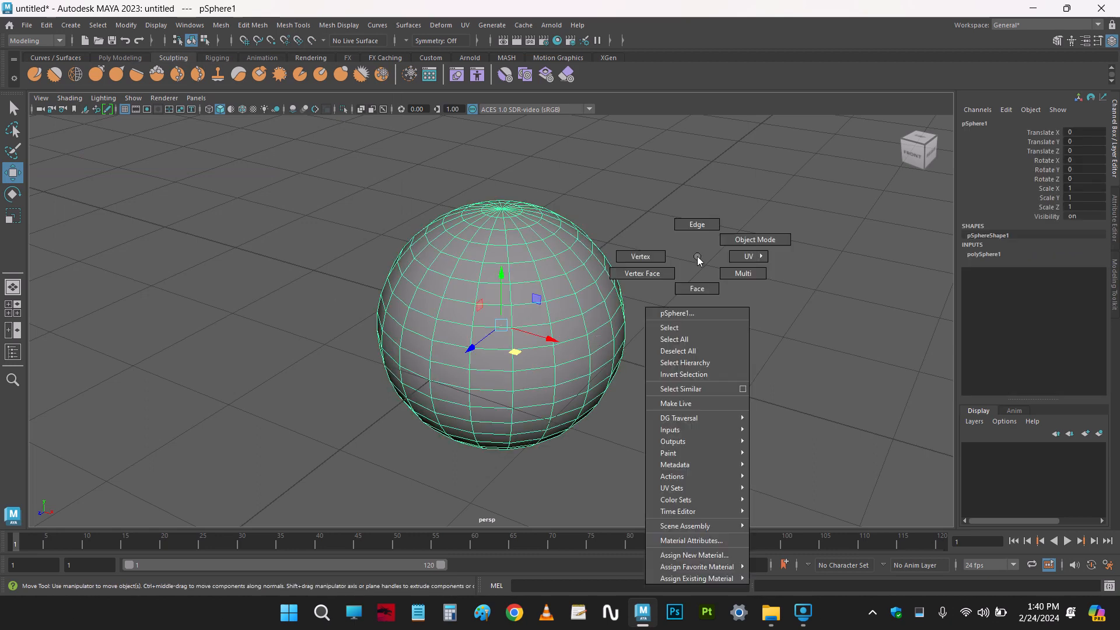
{"action": "left_click", "coordinate": [634, 240]}
{"action": "left_click", "coordinate": [537, 283]}
{"action": "right_click", "coordinate": [661, 244]}
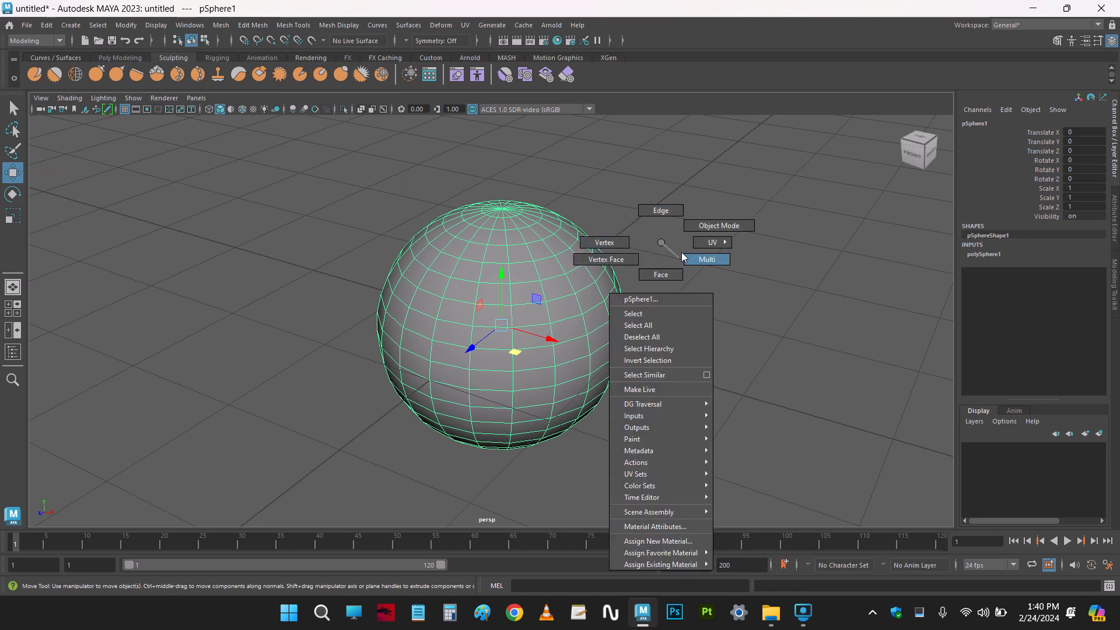
{"action": "left_click", "coordinate": [695, 228]}
{"action": "left_click", "coordinate": [509, 289]}
{"action": "left_click", "coordinate": [715, 223]}
{"action": "left_click", "coordinate": [510, 290]}
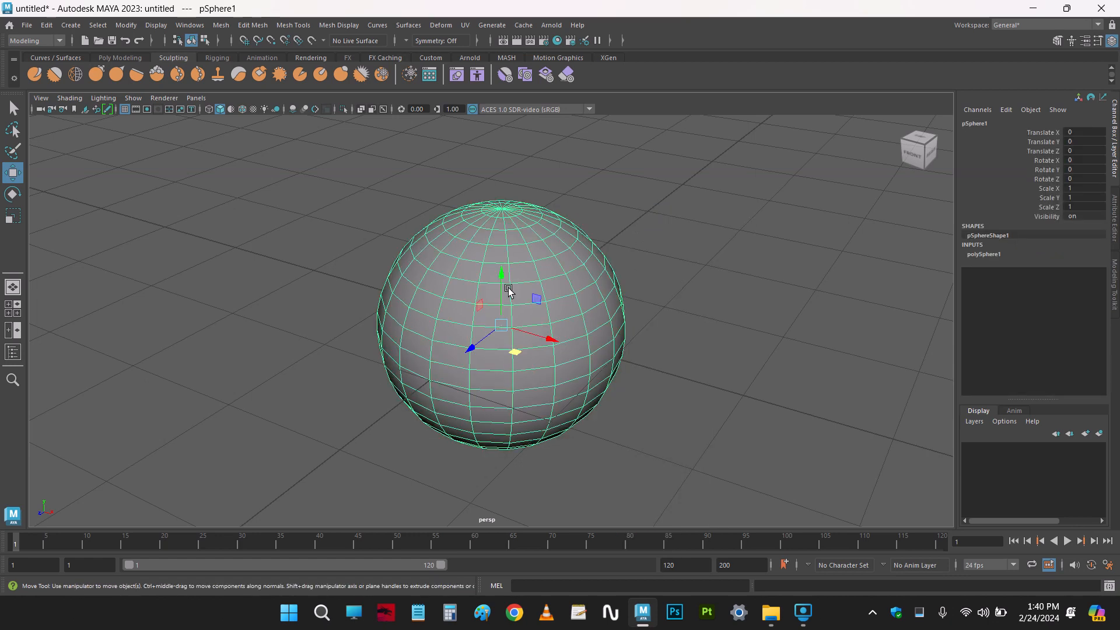
Move the sphere slightly, and in Vertex mode pull its upper-left and lower-right vertices outward to deform it
{"action": "mouse_move", "coordinate": [505, 330]}
{"action": "left_mouse_down"}
{"action": "mouse_move", "coordinate": [434, 294]}
{"action": "mouse_move", "coordinate": [490, 321]}
{"action": "mouse_move", "coordinate": [483, 329]}
{"action": "left_mouse_up"}
{"action": "right_click", "coordinate": [537, 263]}
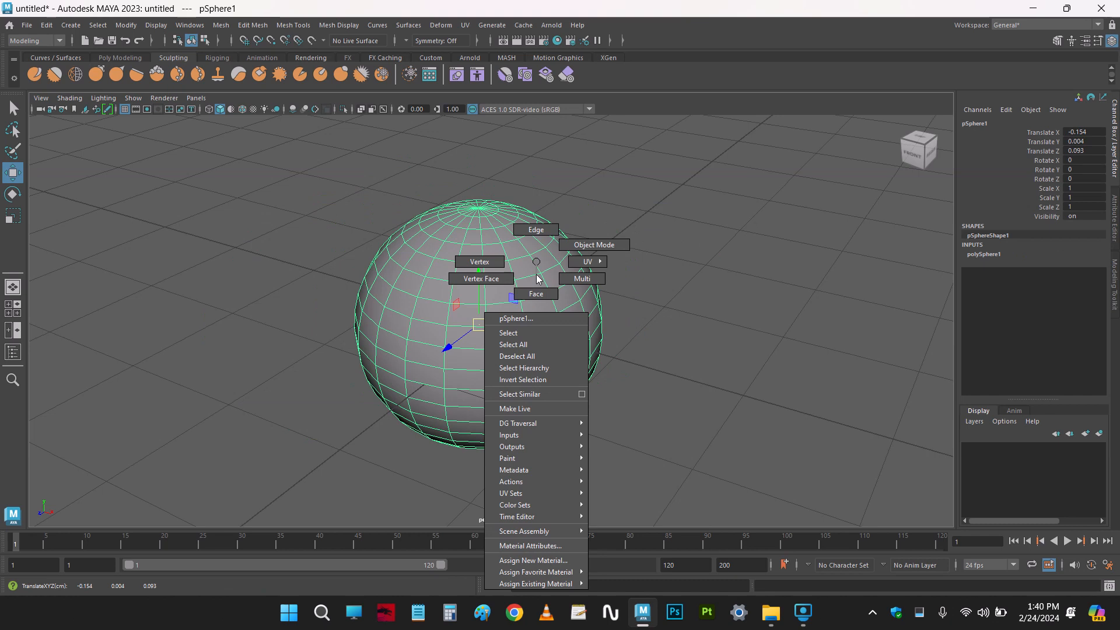
{"action": "left_click", "coordinate": [474, 268]}
{"action": "left_click_drag", "start_coordinate": [323, 207], "coordinate": [346, 299]}
{"action": "right_click_drag", "start_coordinate": [533, 256], "coordinate": [516, 257]}
{"action": "left_click_drag", "start_coordinate": [649, 295], "coordinate": [470, 428]}
{"action": "left_click_drag", "start_coordinate": [533, 376], "coordinate": [595, 358]}
Move the deformed sphere's top edges upward in Edge mode, pull a group of faces out to the right in Face mode and deselect
{"action": "right_click_drag", "start_coordinate": [579, 251], "coordinate": [578, 211]}
{"action": "left_click_drag", "start_coordinate": [483, 188], "coordinate": [545, 215]}
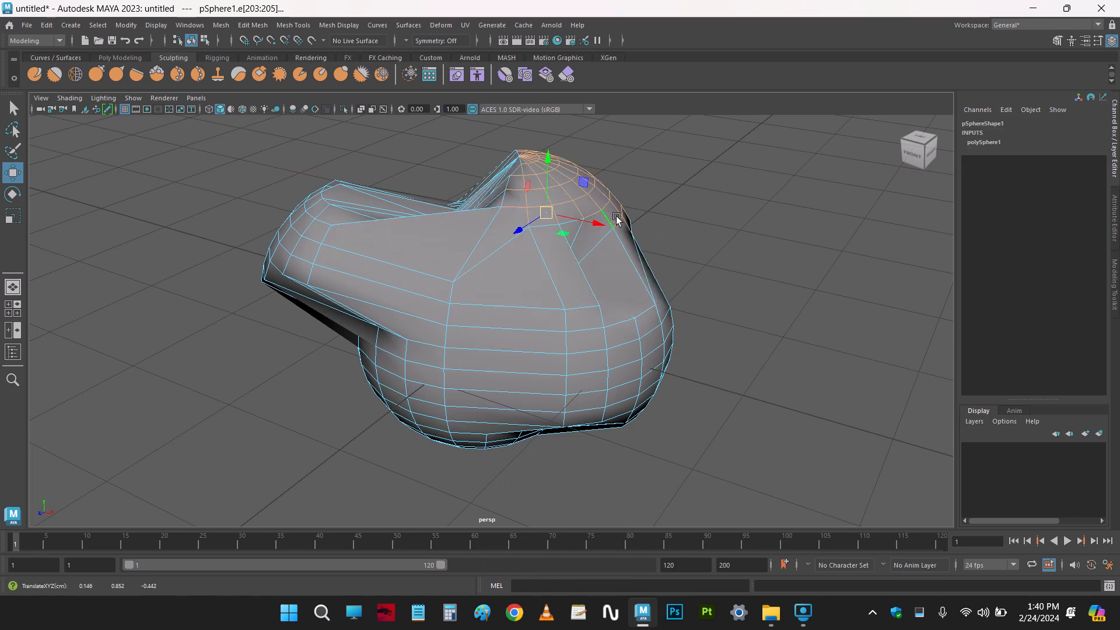
{"action": "right_click_drag", "start_coordinate": [617, 217], "coordinate": [618, 247]}
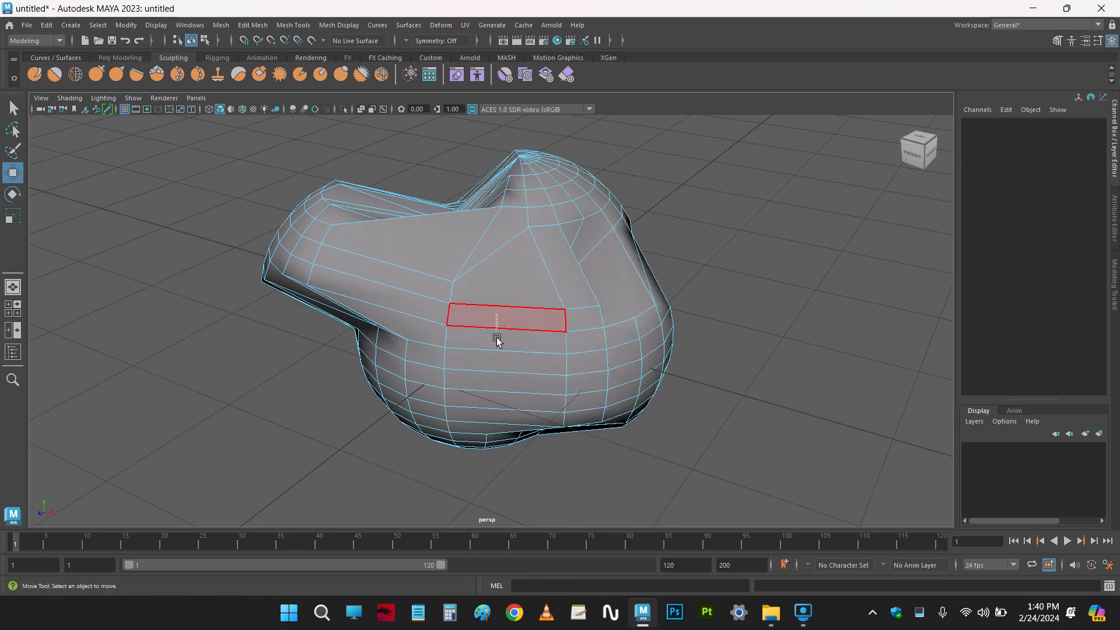
{"action": "left_click_drag", "start_coordinate": [497, 327], "coordinate": [693, 280]}
{"action": "left_click", "coordinate": [704, 195]}
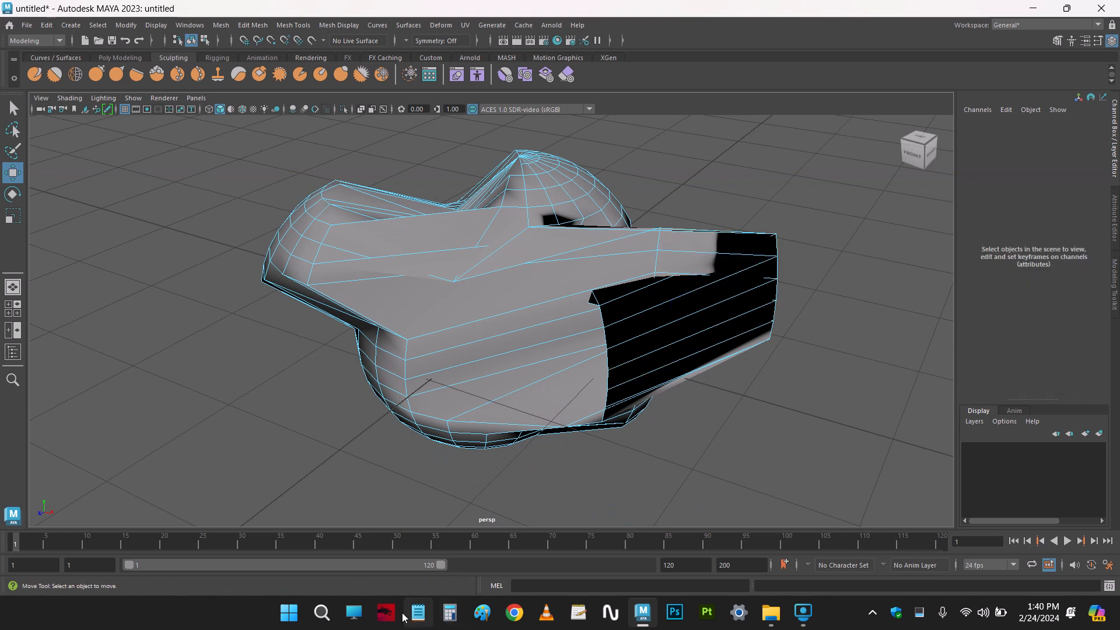
Switch to Paint, choose a thicker brush and paint four black dots marking the corners of a rectangle
{"action": "left_click", "coordinate": [483, 613]}
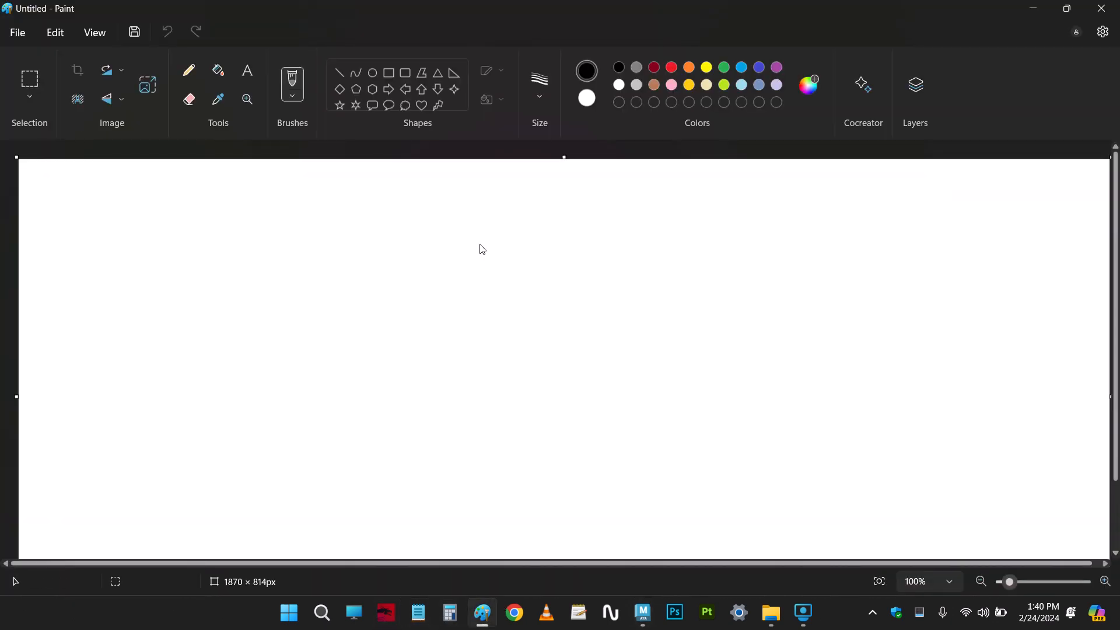
{"action": "left_click", "coordinate": [545, 86]}
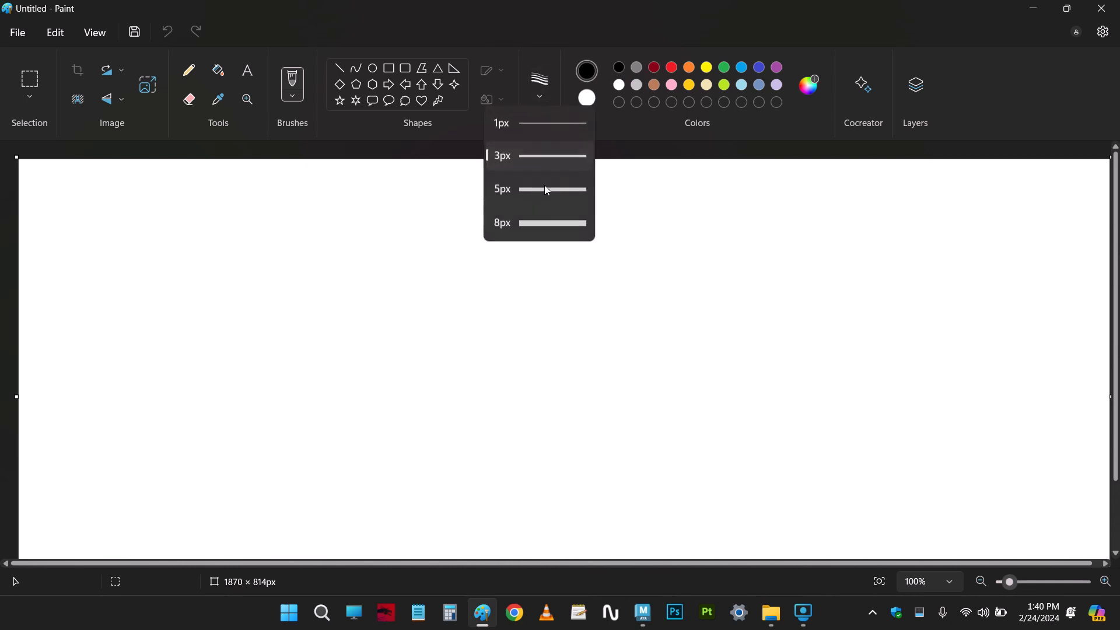
{"action": "left_click", "coordinate": [537, 207]}
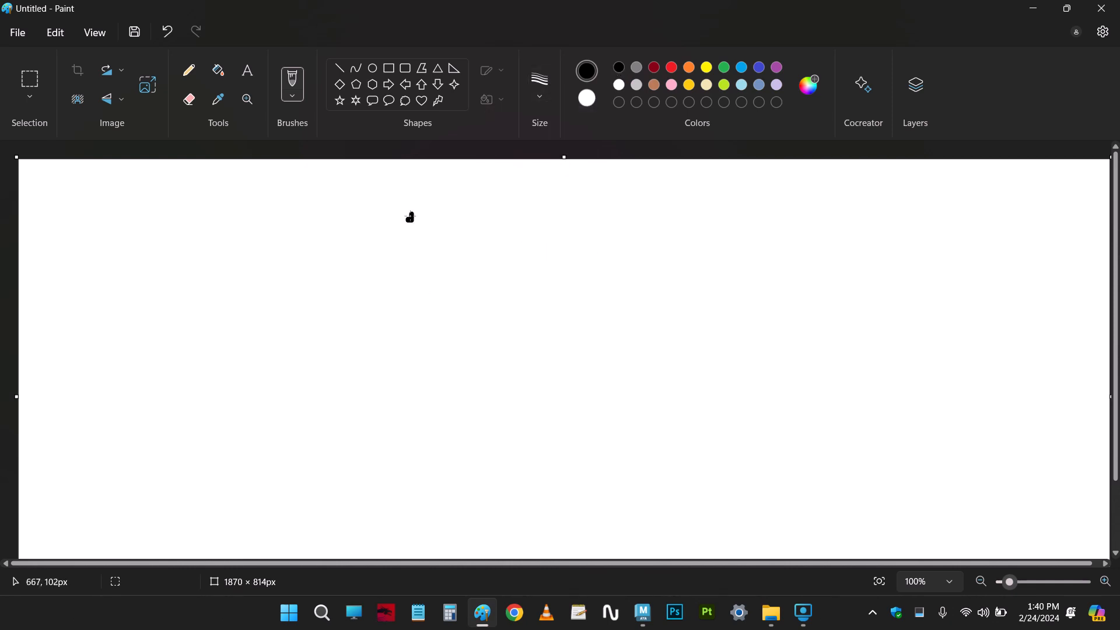
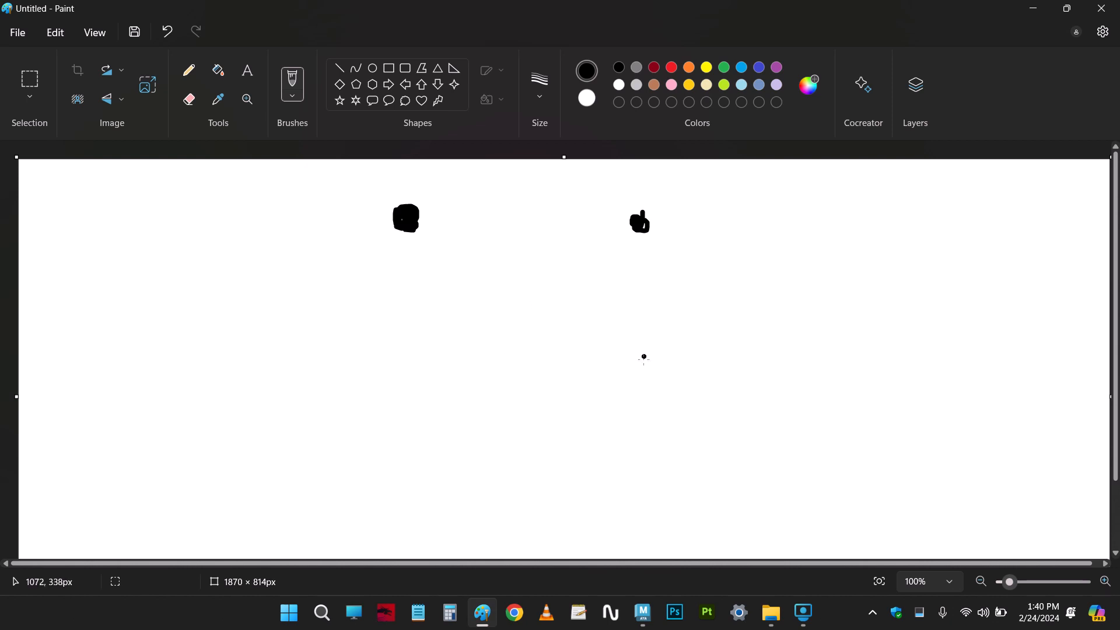
{"action": "left_click_drag", "start_coordinate": [640, 370], "coordinate": [636, 375]}
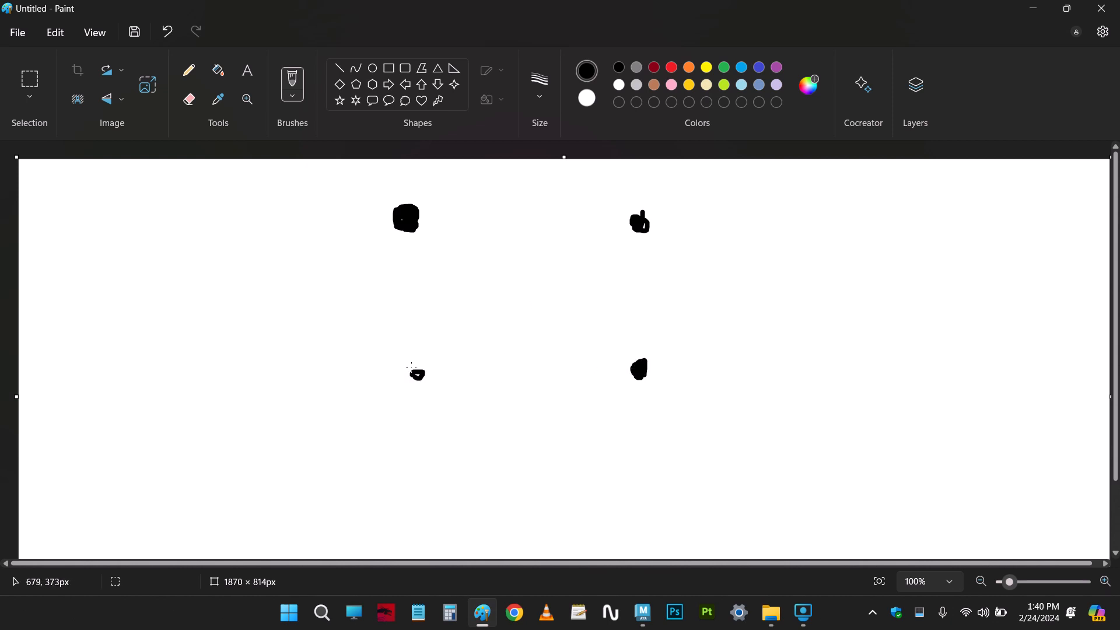
Join the two upper dots with a line, label it E with a leader curve, and label the upper-left dot V
{"action": "left_click_drag", "start_coordinate": [405, 214], "coordinate": [621, 220]}
{"action": "mouse_move", "coordinate": [522, 216]}
{"action": "left_mouse_down"}
{"action": "mouse_move", "coordinate": [530, 187]}
{"action": "mouse_move", "coordinate": [841, 217]}
{"action": "left_mouse_up"}
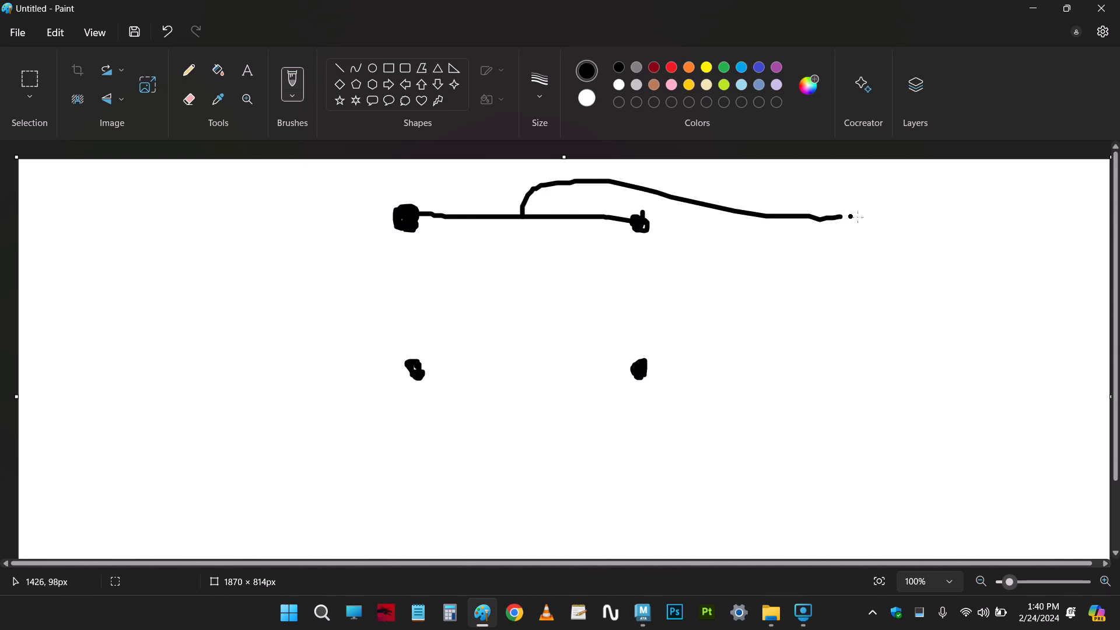
{"action": "left_click_drag", "start_coordinate": [913, 209], "coordinate": [933, 285]}
{"action": "left_click_drag", "start_coordinate": [880, 256], "coordinate": [924, 253]}
{"action": "left_click", "coordinate": [821, 288]}
{"action": "left_click_drag", "start_coordinate": [382, 216], "coordinate": [175, 199]}
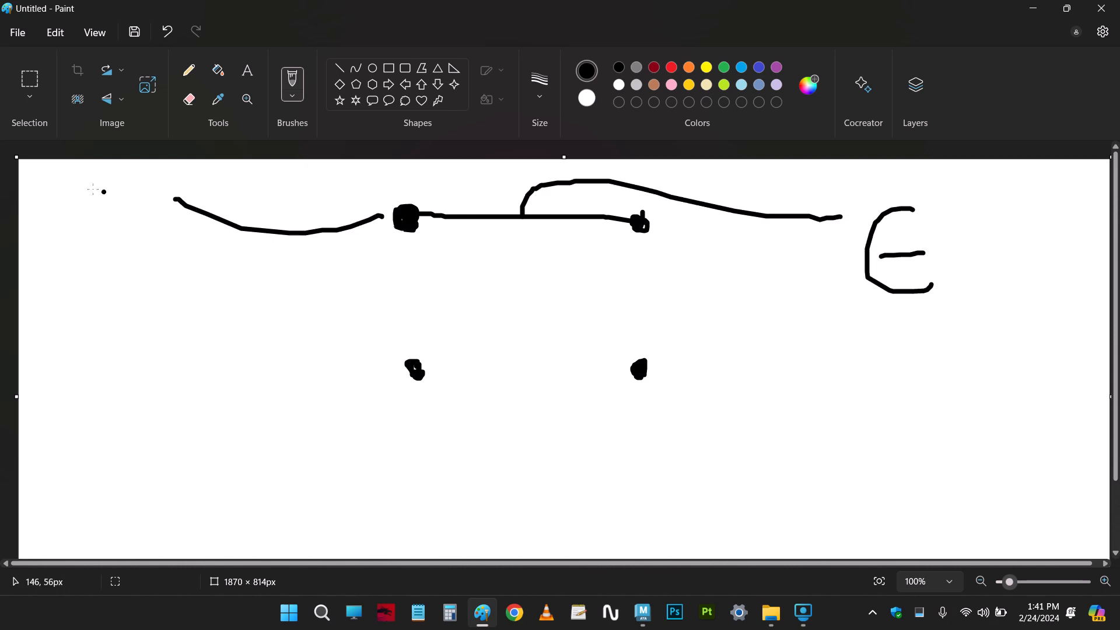
{"action": "left_click_drag", "start_coordinate": [92, 188], "coordinate": [134, 188]}
Draw the rectangle's other three sides with leader curves toward the E, and a leader from the lower-left dot toward the V
{"action": "left_click_drag", "start_coordinate": [644, 227], "coordinate": [648, 372]}
{"action": "left_click_drag", "start_coordinate": [644, 325], "coordinate": [873, 281]}
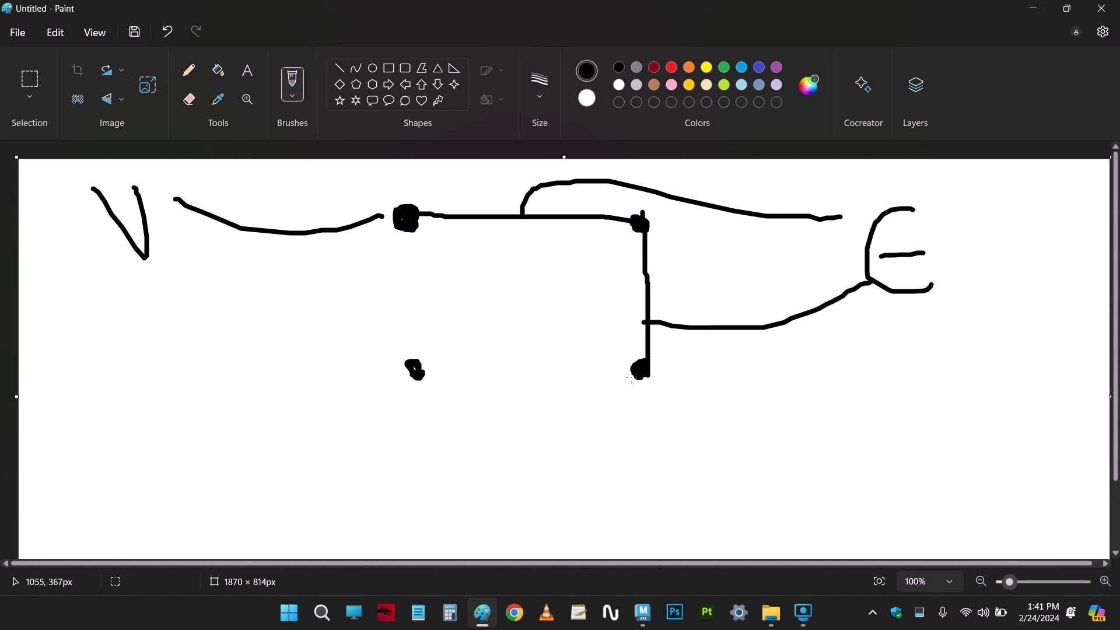
{"action": "mouse_move", "coordinate": [634, 374]}
{"action": "left_mouse_down"}
{"action": "mouse_move", "coordinate": [418, 373]}
{"action": "mouse_move", "coordinate": [821, 471]}
{"action": "mouse_move", "coordinate": [901, 336]}
{"action": "left_mouse_up"}
{"action": "left_click", "coordinate": [480, 300]}
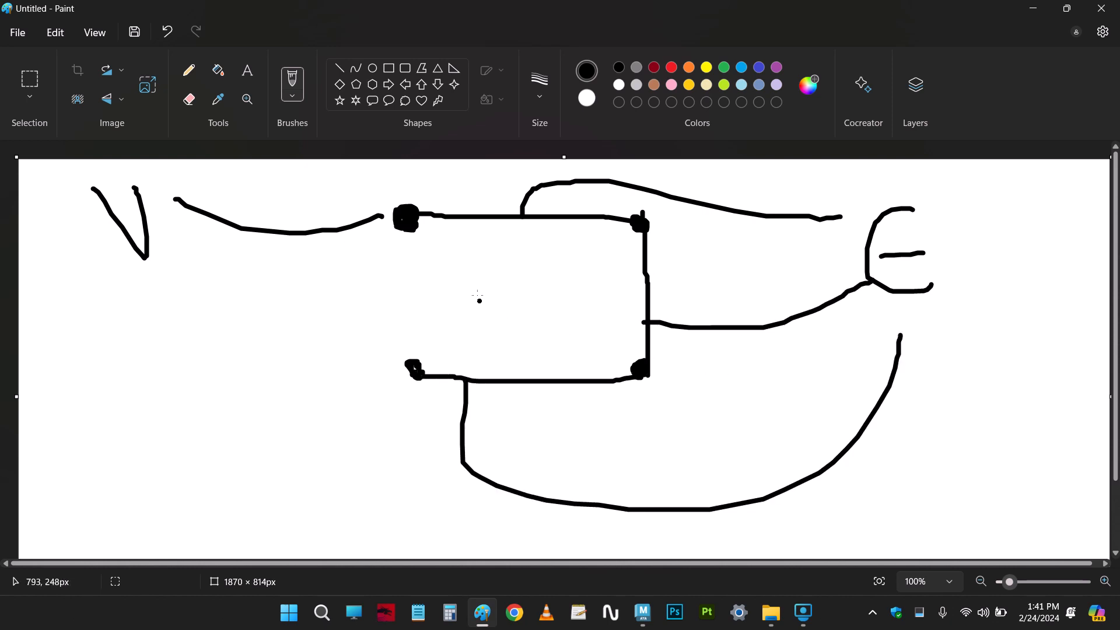
{"action": "left_click_drag", "start_coordinate": [395, 221], "coordinate": [414, 375]}
{"action": "left_click_drag", "start_coordinate": [406, 298], "coordinate": [891, 262]}
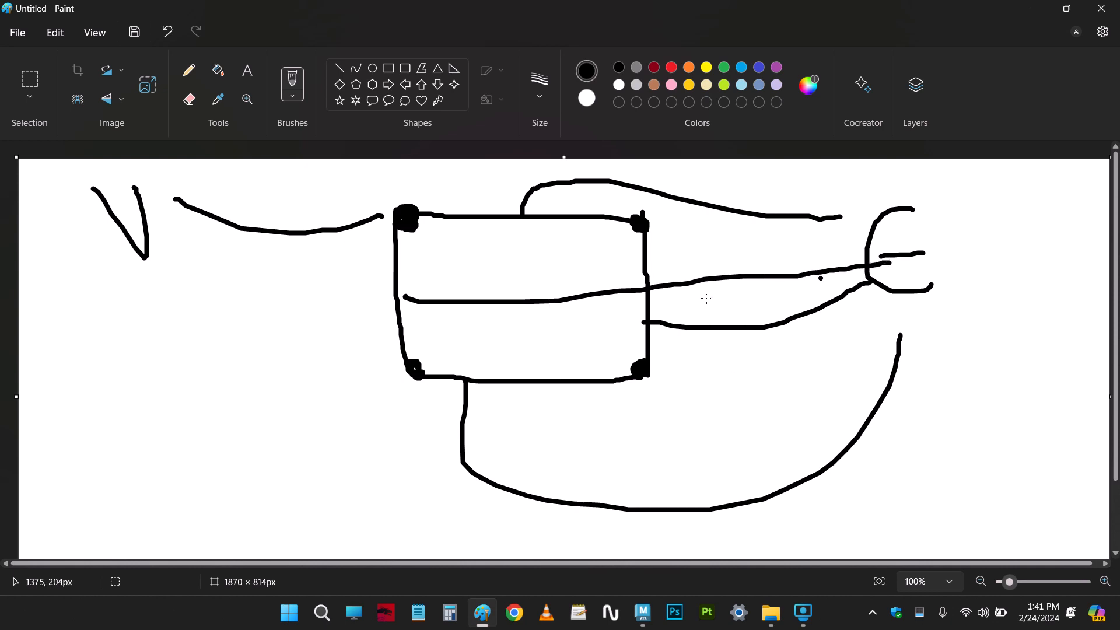
{"action": "left_click_drag", "start_coordinate": [324, 358], "coordinate": [364, 378]}
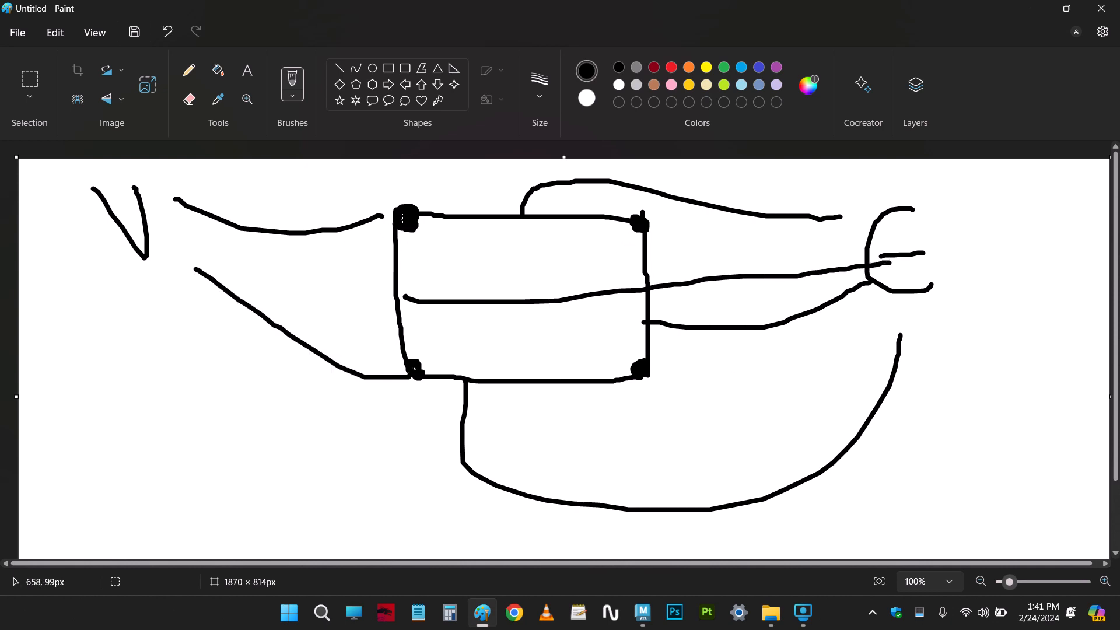
{"action": "left_click_drag", "start_coordinate": [567, 219], "coordinate": [646, 213]}
Outline the rectangle in red and mark its interior to illustrate a face, closing Paint without saving
{"action": "left_click", "coordinate": [672, 68]}
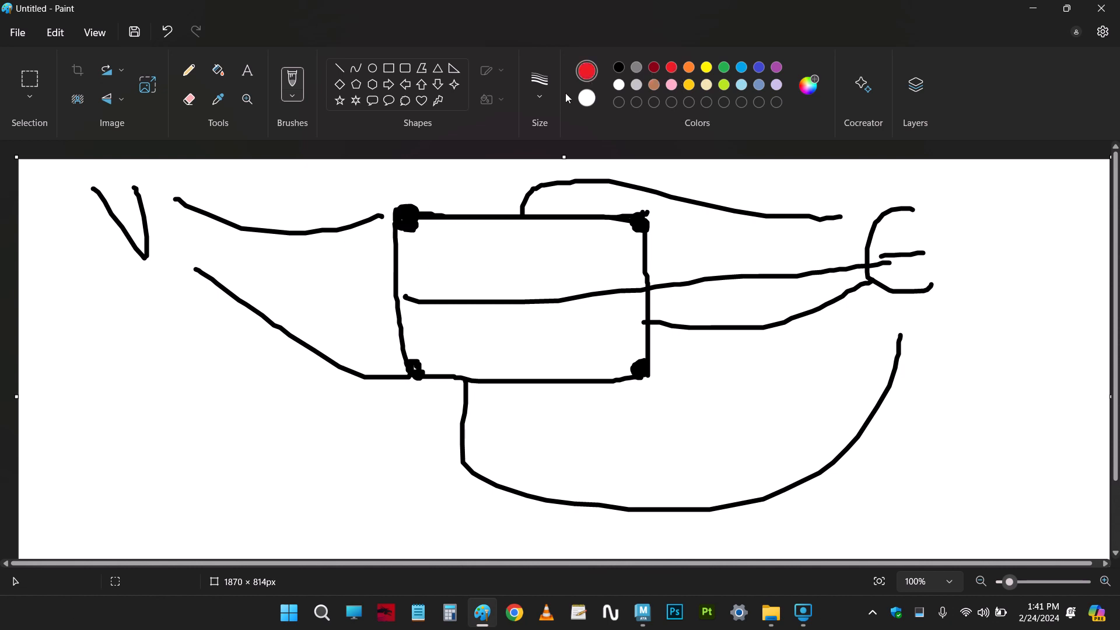
{"action": "left_click", "coordinate": [540, 86]}
{"action": "left_click_drag", "start_coordinate": [400, 222], "coordinate": [643, 219]}
{"action": "mouse_move", "coordinate": [640, 363]}
{"action": "left_mouse_down"}
{"action": "mouse_move", "coordinate": [458, 373]}
{"action": "mouse_move", "coordinate": [388, 301]}
{"action": "mouse_move", "coordinate": [389, 205]}
{"action": "left_mouse_up"}
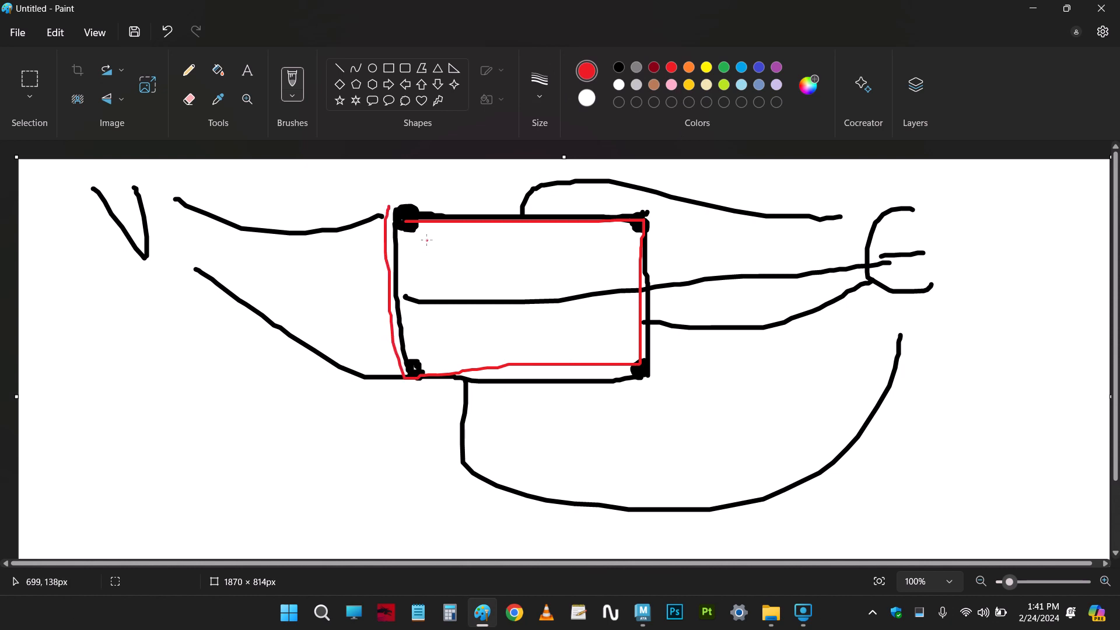
{"action": "mouse_move", "coordinate": [427, 239]}
{"action": "left_mouse_down"}
{"action": "mouse_move", "coordinate": [506, 358]}
{"action": "mouse_move", "coordinate": [553, 228]}
{"action": "mouse_move", "coordinate": [456, 333]}
{"action": "mouse_move", "coordinate": [490, 267]}
{"action": "mouse_move", "coordinate": [636, 335]}
{"action": "left_mouse_up"}
{"action": "key", "text": "alt+F4"}
{"action": "left_click", "coordinate": [548, 354]}
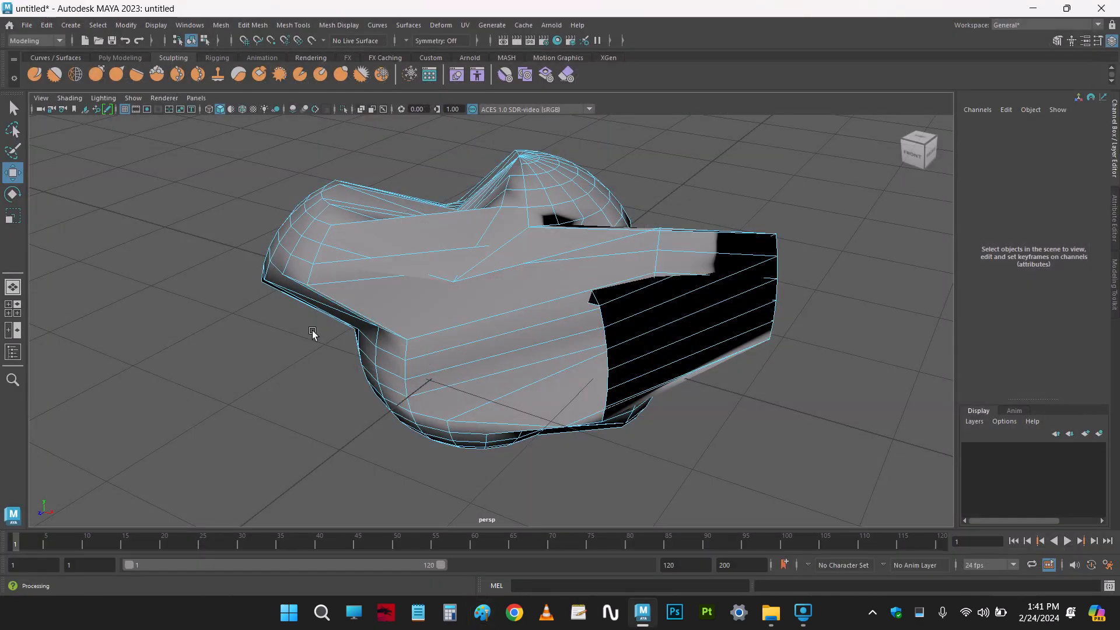
Select, one at a time, the four vertices at the corners of a single face on the sphere's upper side
{"action": "left_click", "coordinate": [934, 145]}
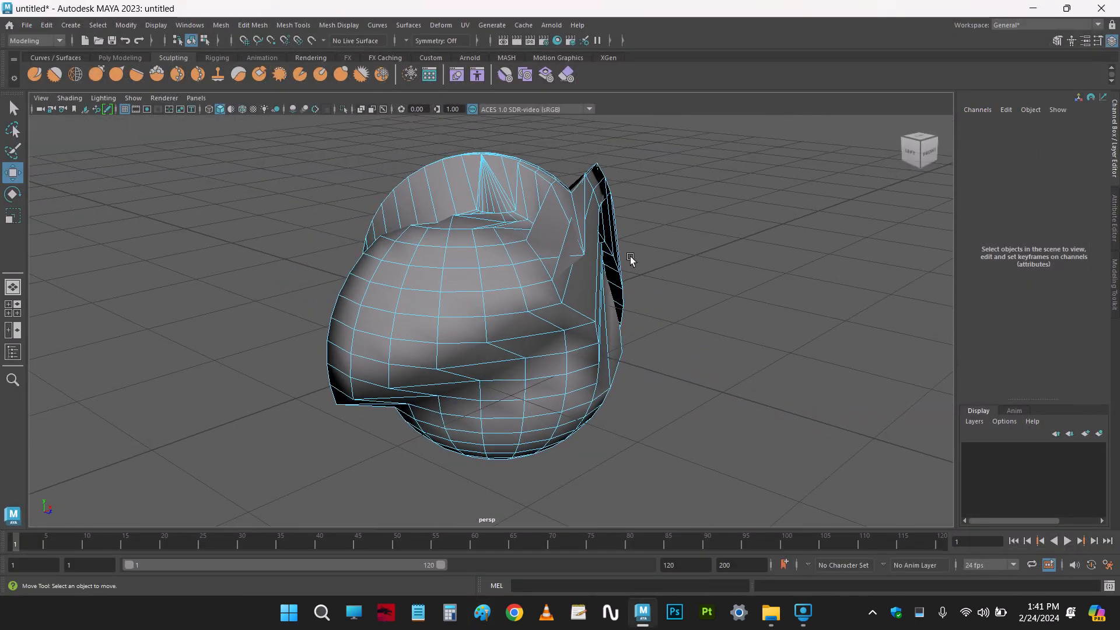
{"action": "scroll", "coordinate": [630, 257], "scroll_direction": "up", "scroll_amount": 3}
{"action": "left_click", "coordinate": [538, 269]}
{"action": "left_click", "coordinate": [416, 239]}
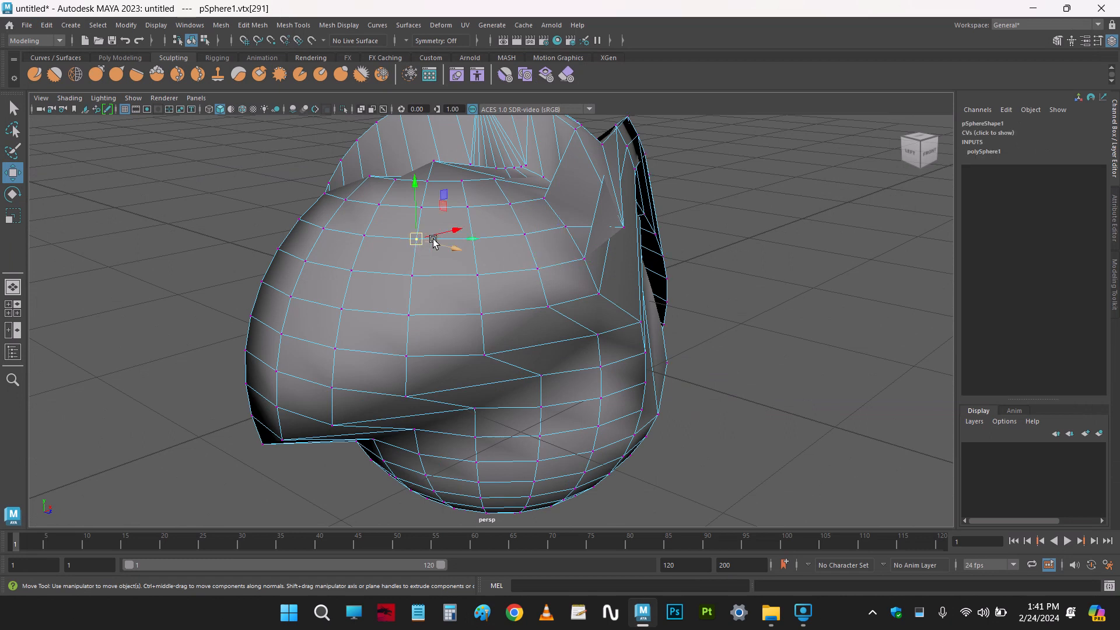
{"action": "left_click", "coordinate": [473, 239]}
{"action": "left_click", "coordinate": [477, 275]}
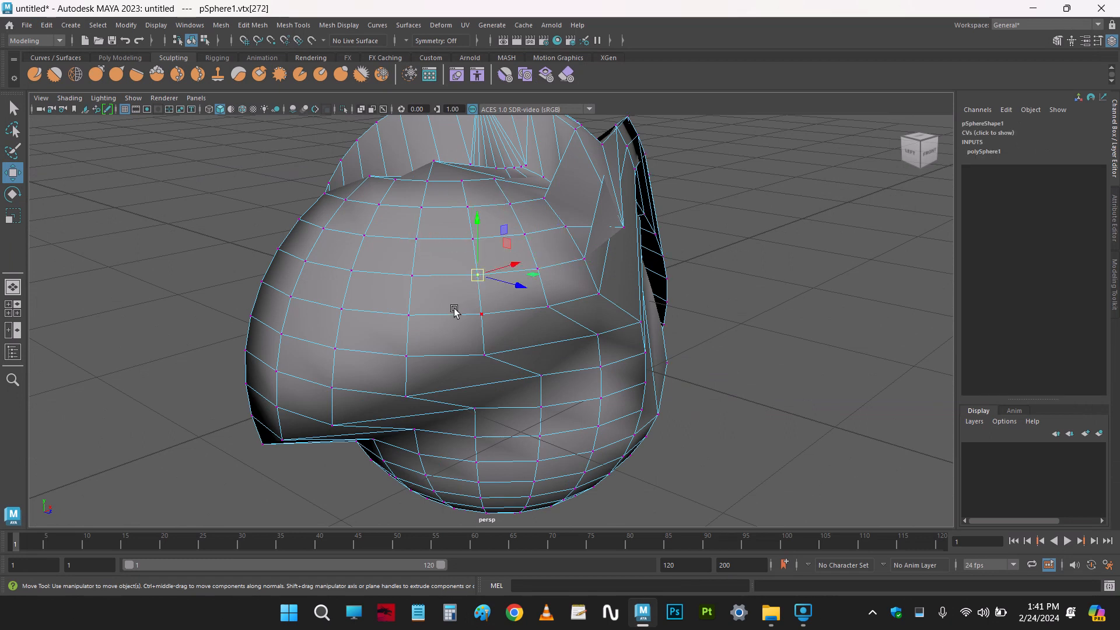
{"action": "left_click", "coordinate": [412, 274]}
{"action": "left_click", "coordinate": [415, 238]}
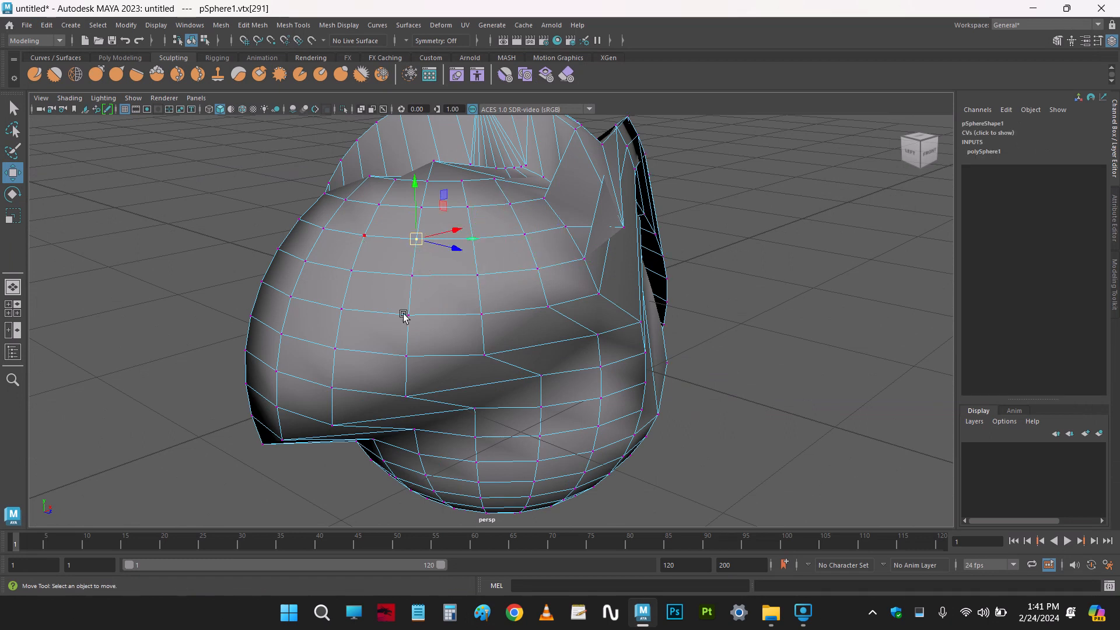
Switch the sphere to Face mode and select several neighbouring faces on its upper side one after another
{"action": "key", "text": "F11"}
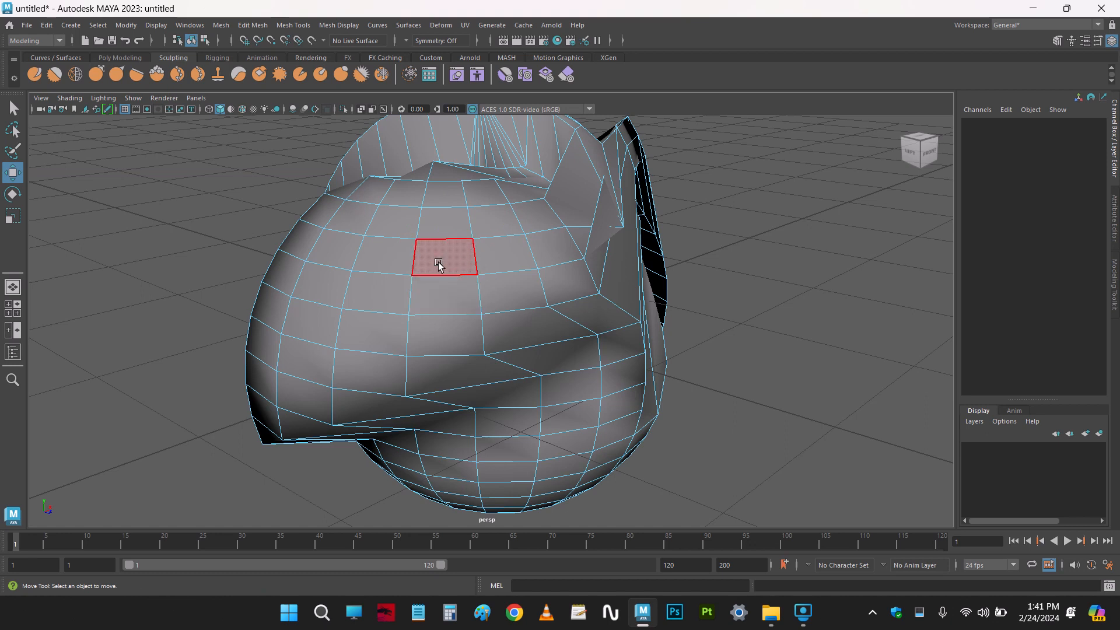
{"action": "left_click", "coordinate": [438, 258]}
{"action": "left_click_drag", "start_coordinate": [443, 256], "coordinate": [382, 296]}
{"action": "left_click", "coordinate": [439, 261]}
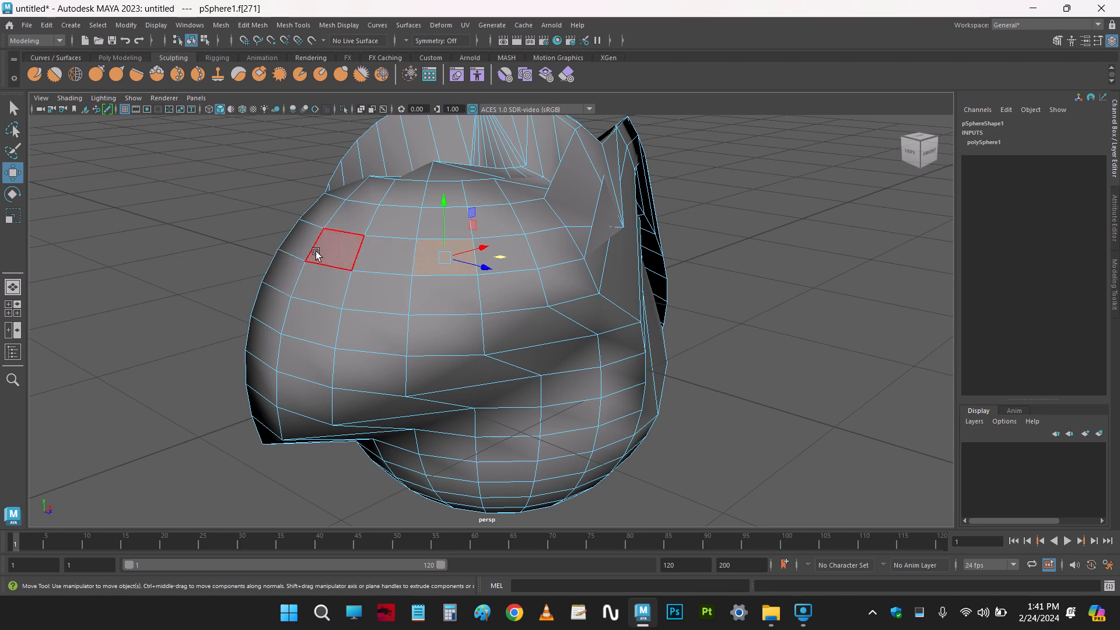
{"action": "left_click", "coordinate": [318, 256]}
{"action": "left_click", "coordinate": [317, 295]}
{"action": "left_click", "coordinate": [377, 297]}
{"action": "left_click", "coordinate": [412, 249]}
Return the sphere to Object Mode and turn on the Poly Count heads-up display
{"action": "right_click_drag", "start_coordinate": [518, 217], "coordinate": [579, 202]}
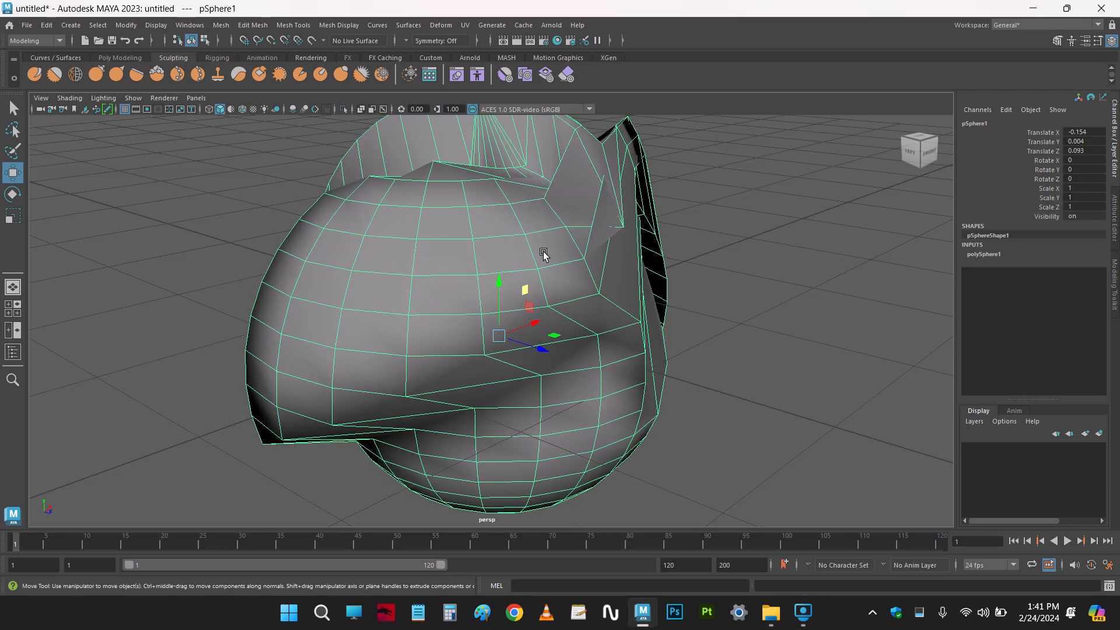
{"action": "scroll", "coordinate": [543, 252], "scroll_direction": "down", "scroll_amount": 3}
{"action": "scroll", "coordinate": [544, 252], "scroll_direction": "up", "scroll_amount": 2}
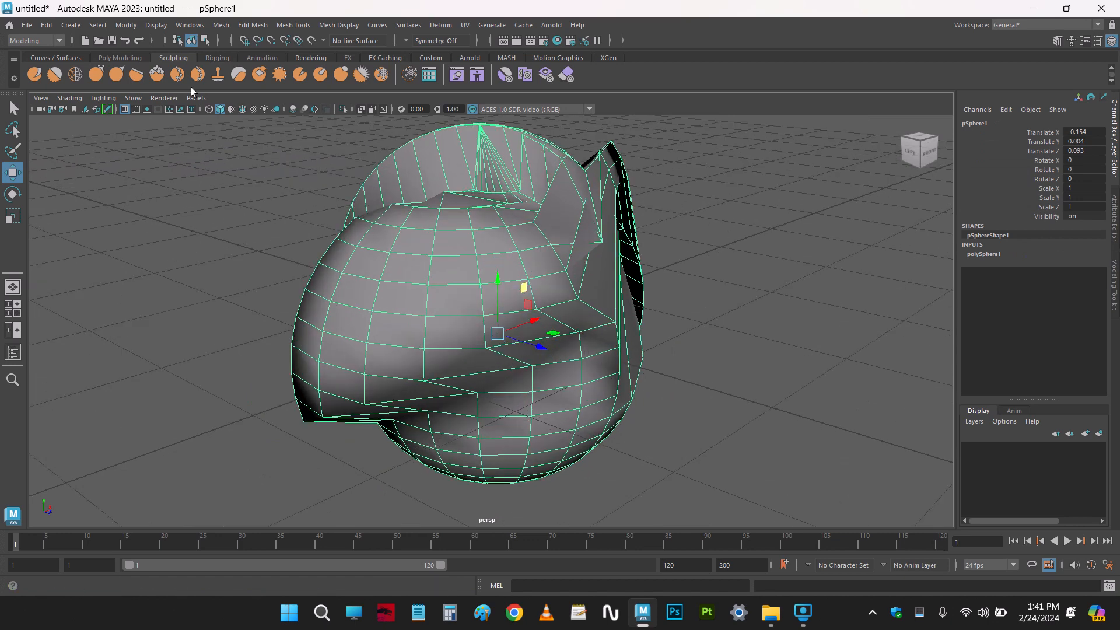
{"action": "left_click", "coordinate": [155, 26]}
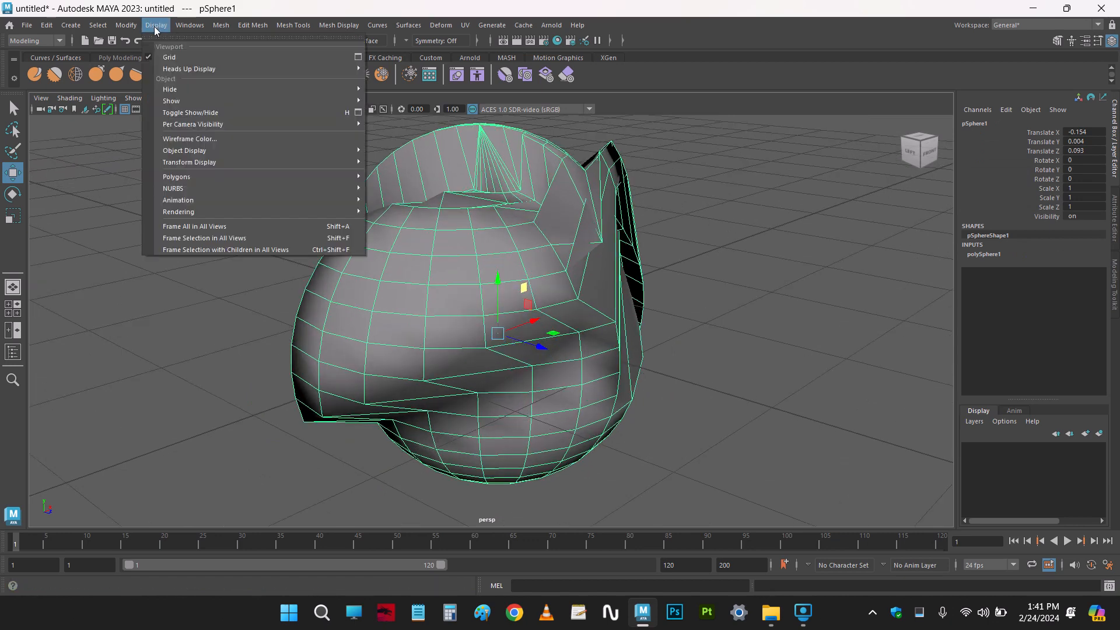
{"action": "mouse_move", "coordinate": [167, 70]}
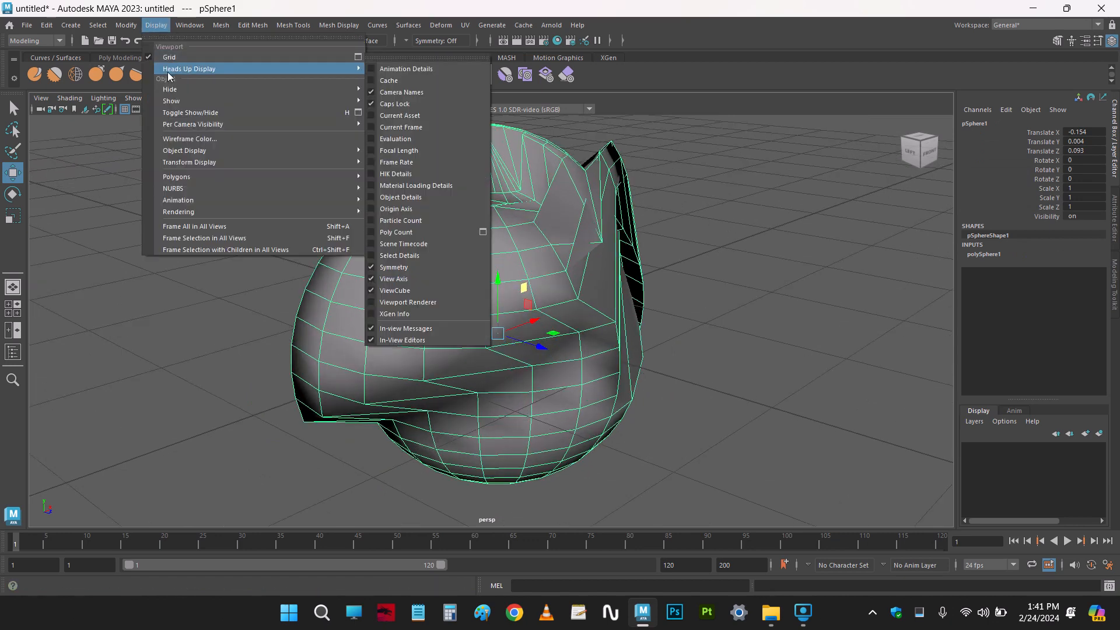
{"action": "left_click", "coordinate": [408, 232]}
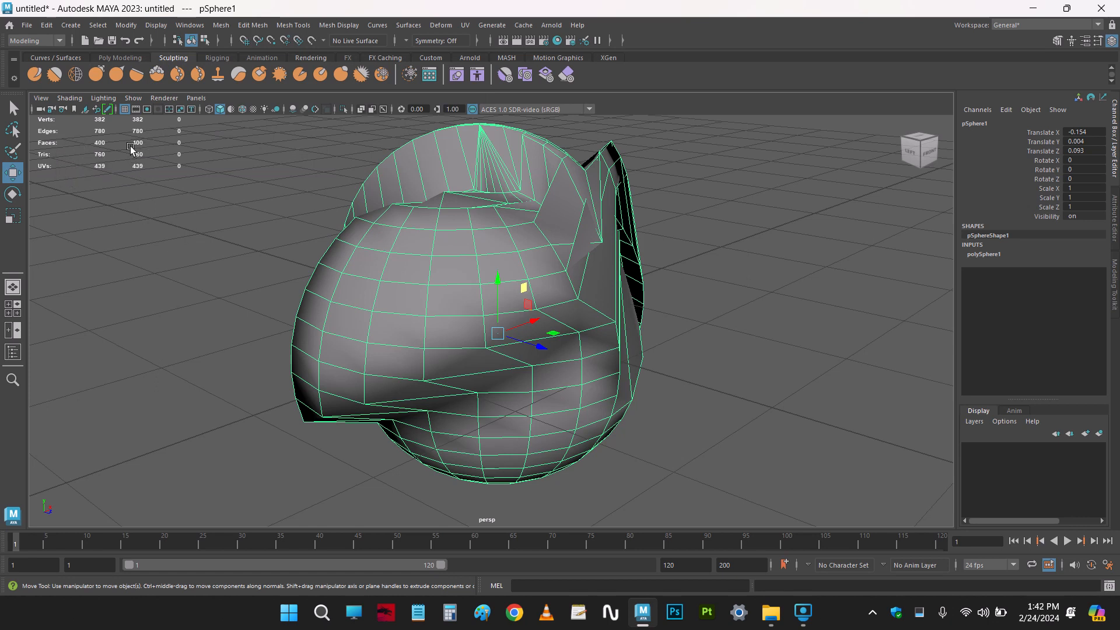
{"action": "left_click", "coordinate": [145, 204]}
{"action": "left_click", "coordinate": [385, 282]}
{"action": "scroll", "coordinate": [389, 278], "scroll_direction": "up", "scroll_amount": 3}
{"action": "scroll", "coordinate": [390, 279], "scroll_direction": "up", "scroll_amount": 2}
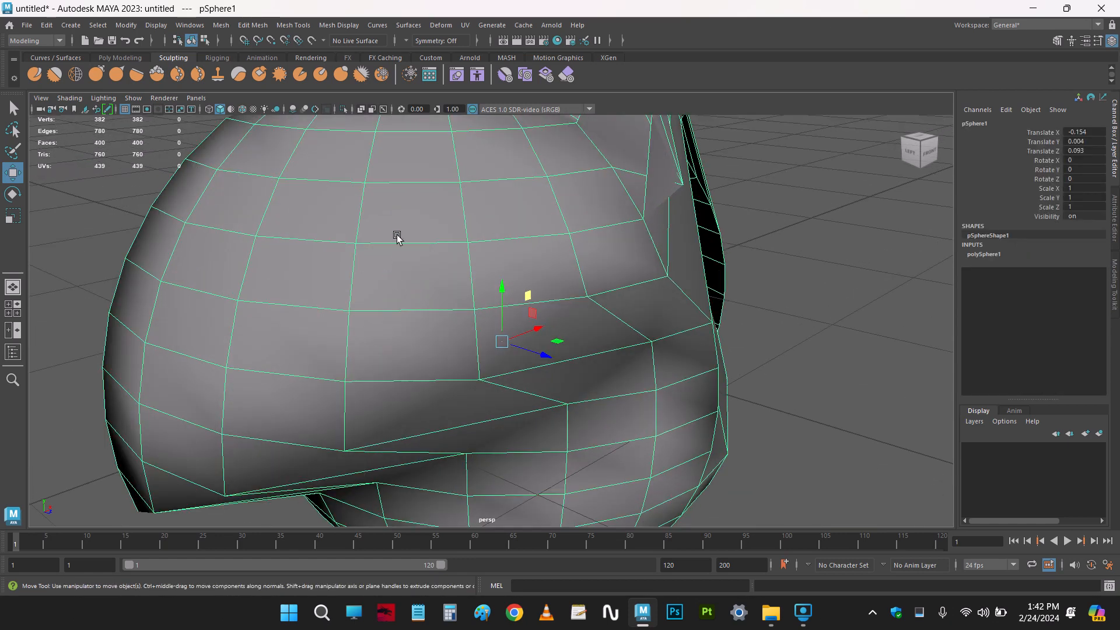
{"action": "scroll", "coordinate": [397, 238], "scroll_direction": "down", "scroll_amount": 5}
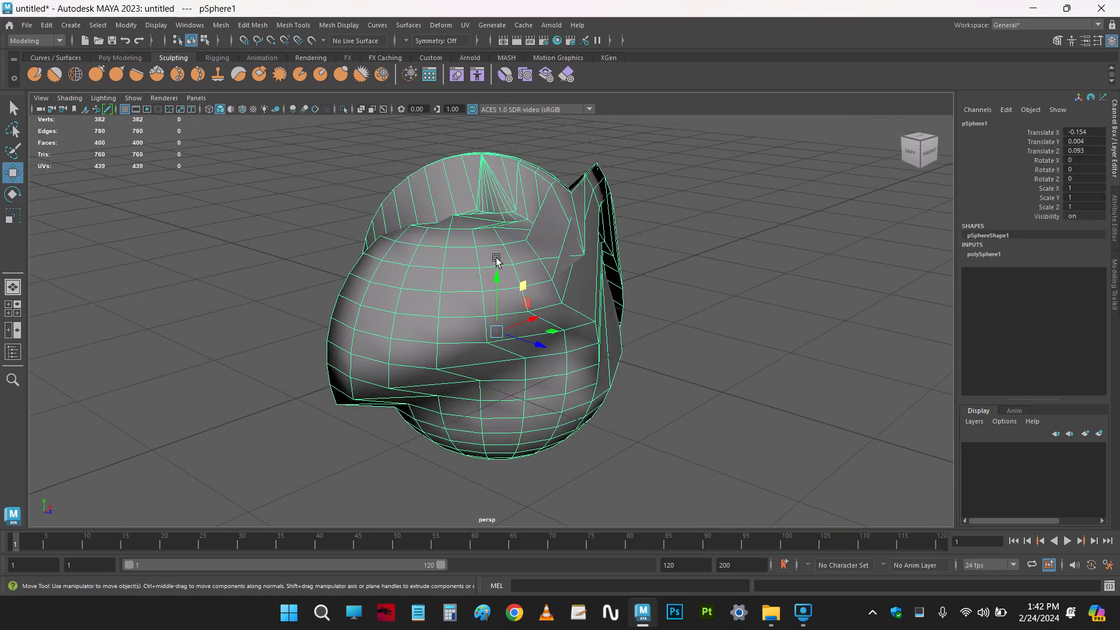
Undo the recent selections and all the face, edge and vertex moves that deformed the sphere
{"action": "key", "text": "ctrl+z"}
{"action": "key", "text": "ctrl+z"}
{"action": "key", "text": "ctrl+z"}
{"action": "key", "text": "ctrl+z"}
{"action": "key", "text": "ctrl+z"}
{"action": "key", "text": "ctrl+z"}
{"action": "key", "text": "ctrl+z"}
{"action": "key", "text": "ctrl+z"}
{"action": "key", "text": "ctrl+z"}
{"action": "key", "text": "ctrl+z"}
{"action": "key", "text": "ctrl+z"}
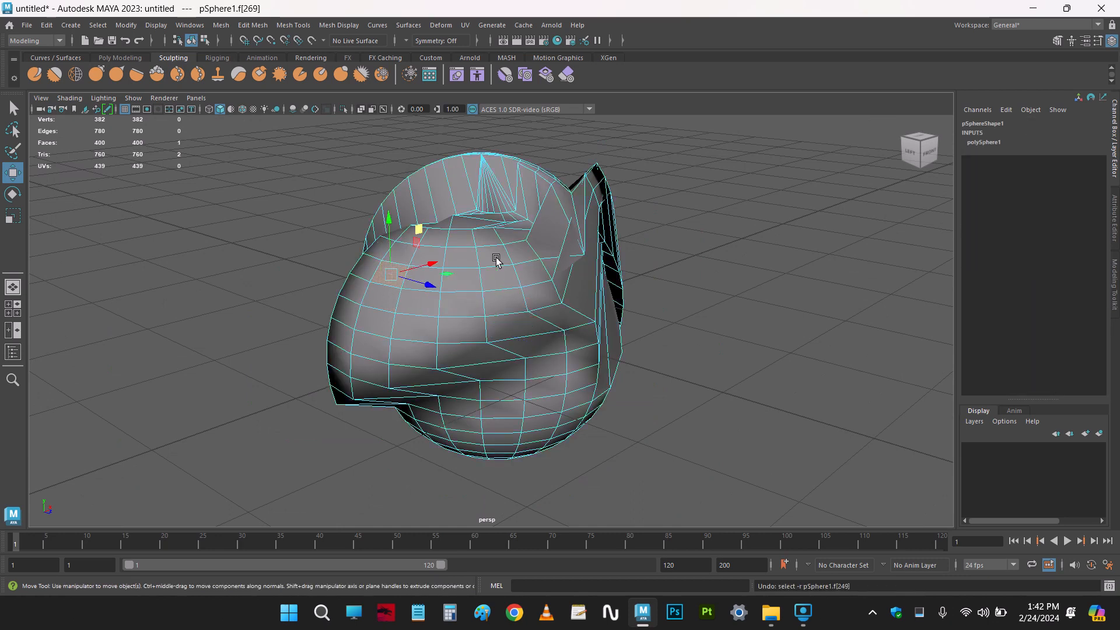
{"action": "key", "text": "ctrl+z"}
{"action": "key", "text": "ctrl+z"}
{"action": "key", "text": "ctrl+z"}
{"action": "key", "text": "ctrl+z"}
{"action": "key", "text": "ctrl+z"}
{"action": "key", "text": "ctrl+z"}
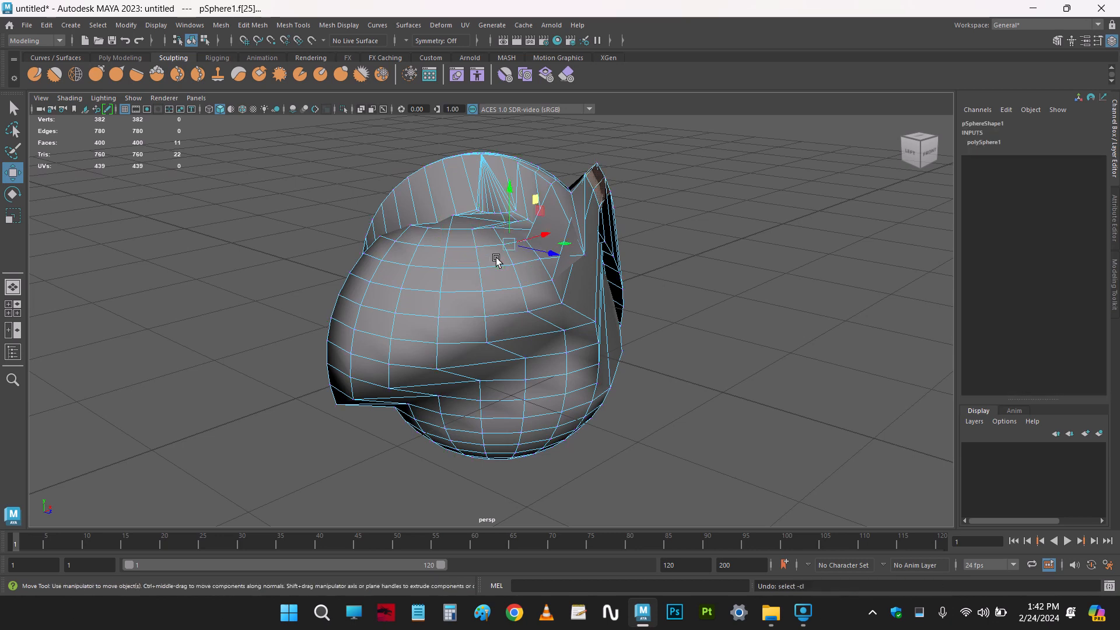
{"action": "key", "text": "ctrl+z"}
{"action": "key", "text": "ctrl+z"}
{"action": "key", "text": "ctrl+z"}
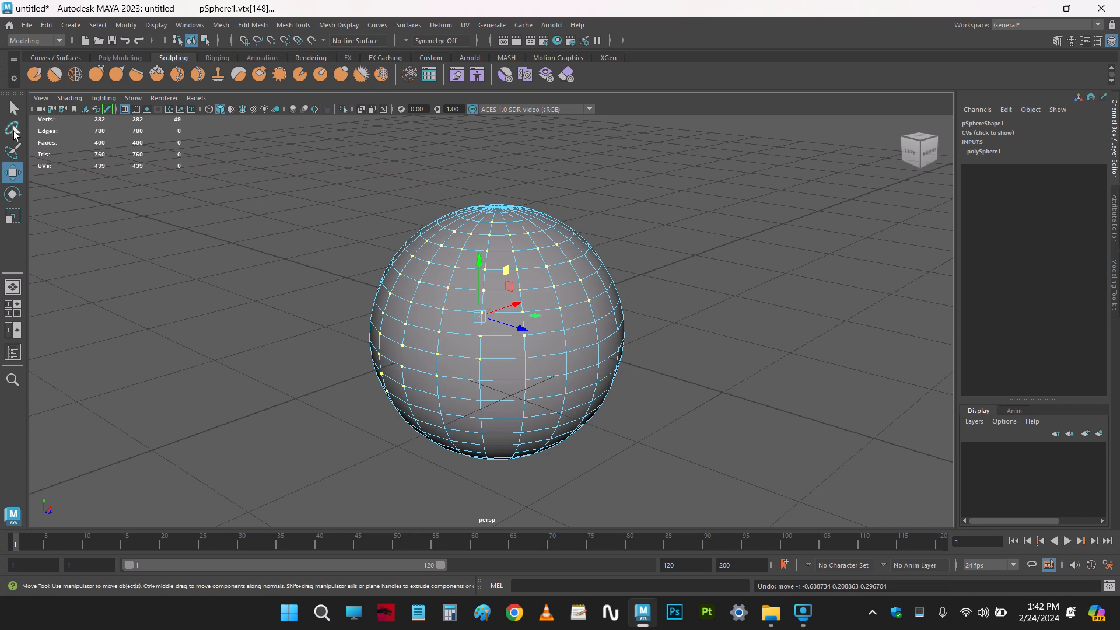
Activate the Lasso tool, deselect the sphere's vertices and trace lasso loops around its upper part
{"action": "left_click", "coordinate": [13, 130]}
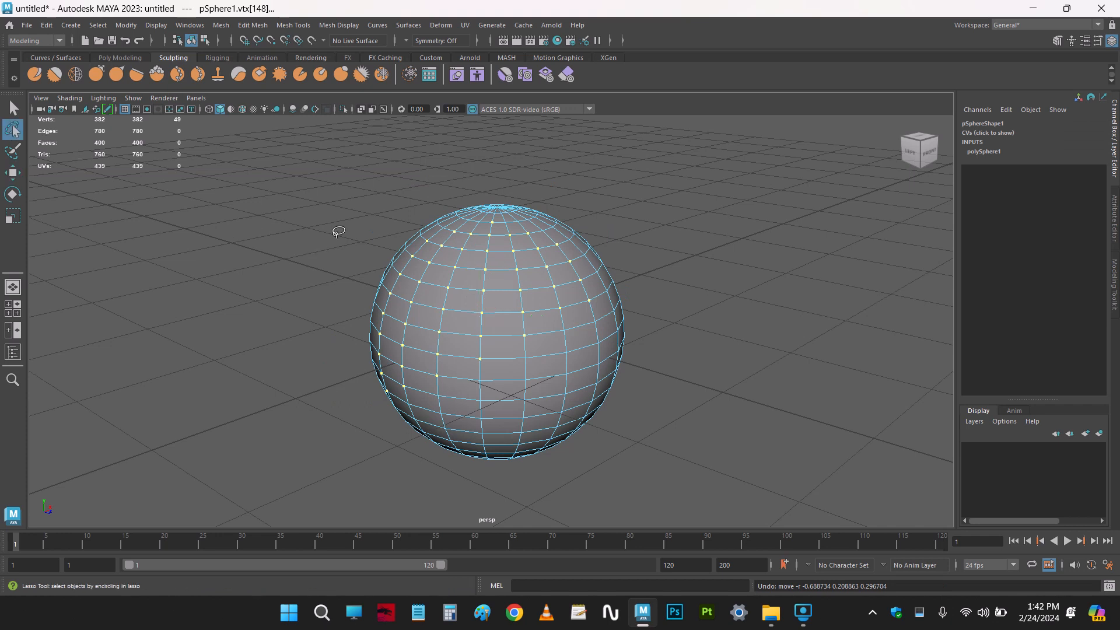
{"action": "left_click", "coordinate": [459, 296]}
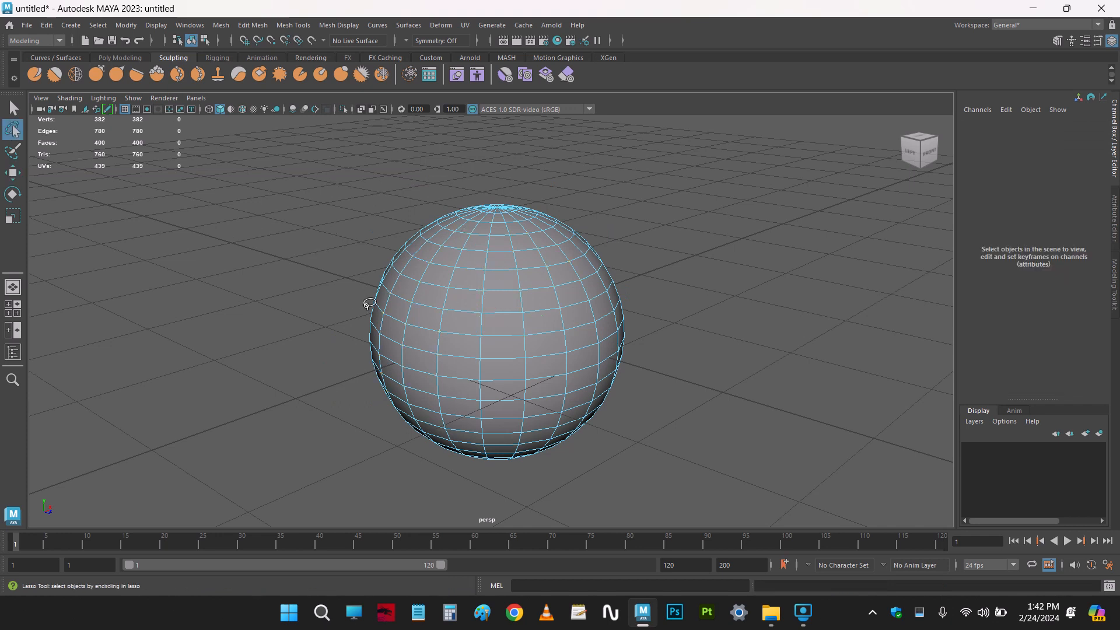
{"action": "left_click_drag", "start_coordinate": [429, 239], "coordinate": [592, 270]}
{"action": "left_click_drag", "start_coordinate": [385, 205], "coordinate": [373, 363]}
Switch the sphere to Vertex mode and frame it larger in the view
{"action": "right_click", "coordinate": [504, 244]}
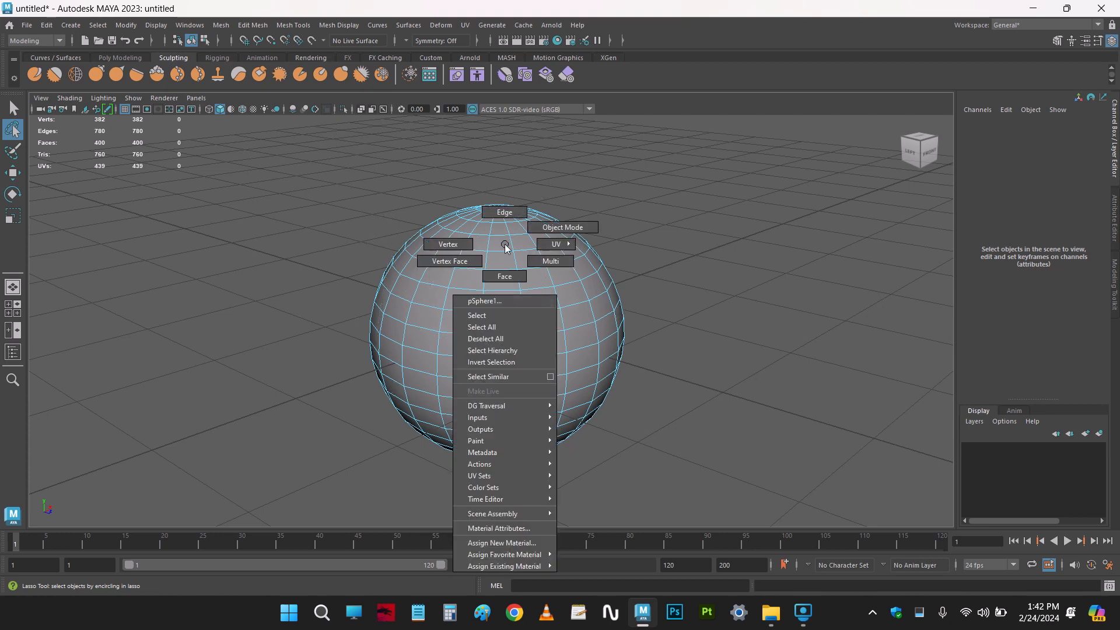
{"action": "right_click", "coordinate": [755, 224]}
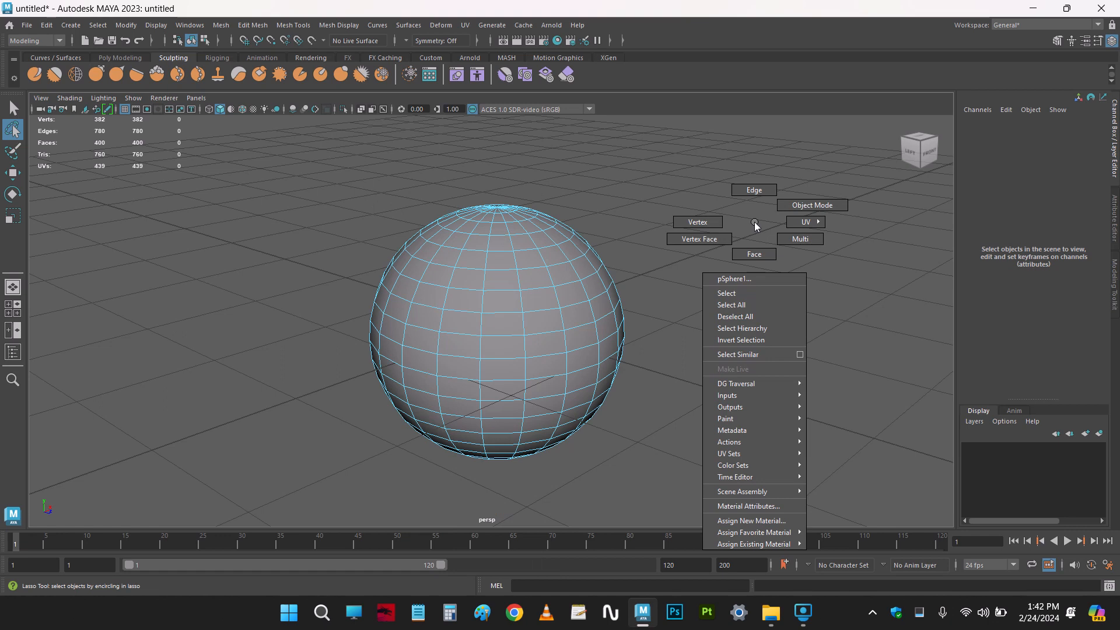
{"action": "right_click", "coordinate": [468, 261]}
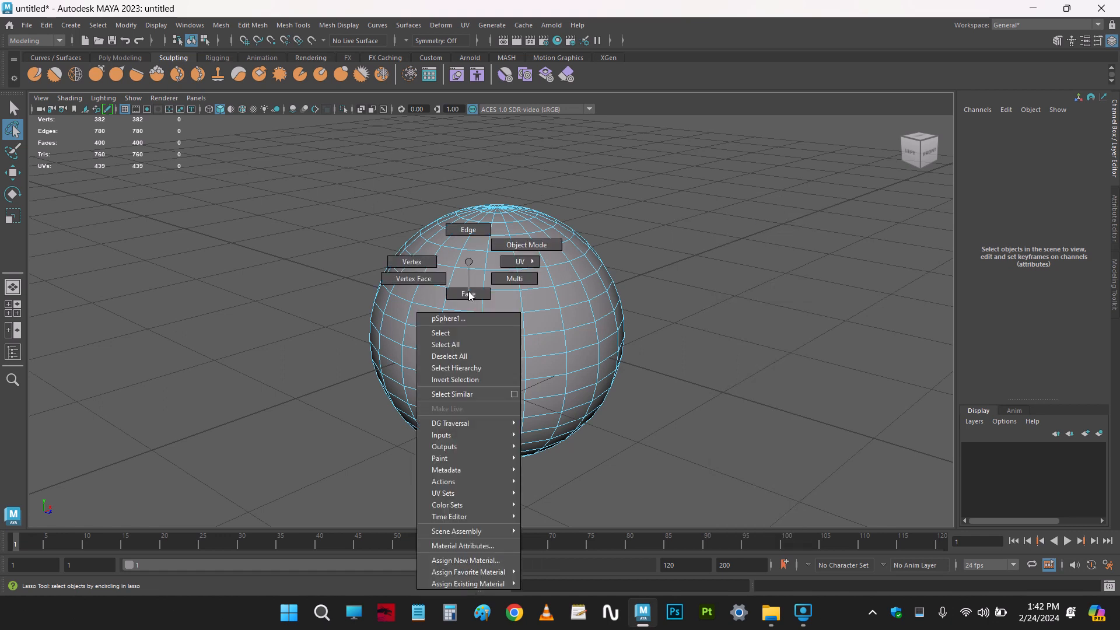
{"action": "left_click", "coordinate": [412, 261]}
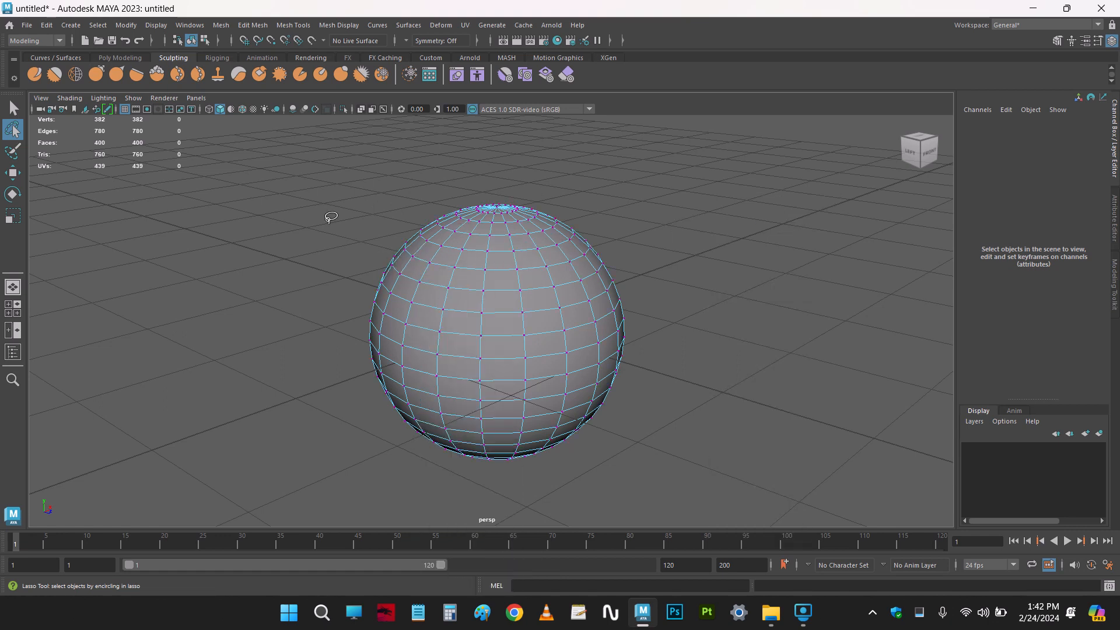
{"action": "scroll", "coordinate": [466, 289], "scroll_direction": "up", "scroll_amount": 3}
{"action": "scroll", "coordinate": [482, 292], "scroll_direction": "down", "scroll_amount": 2}
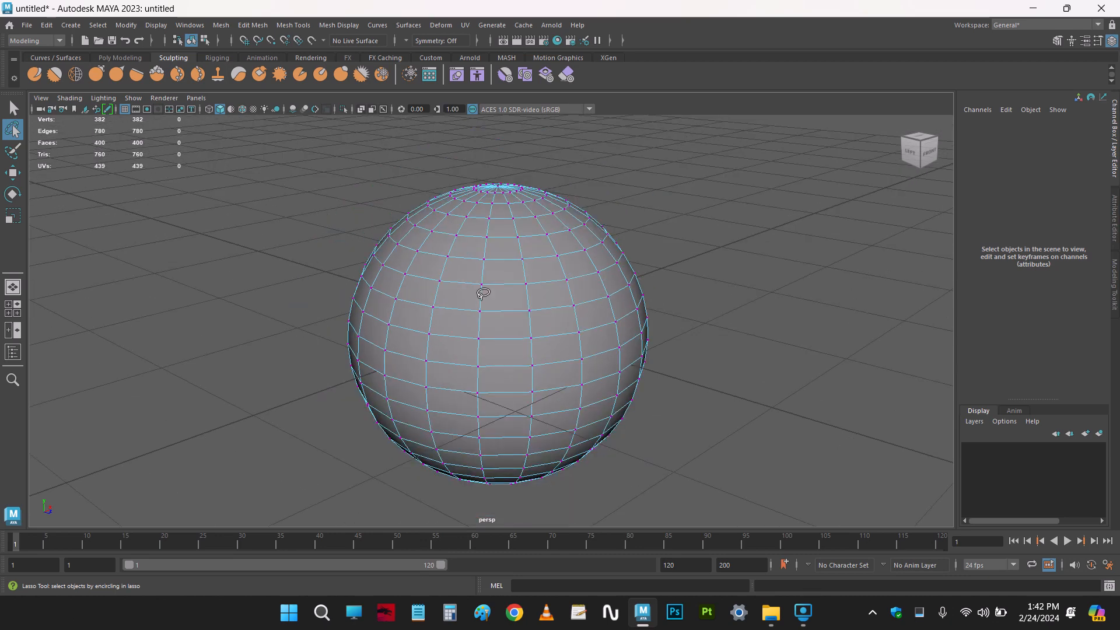
Switch the sphere to Edge mode and lasso-select the edges of its upper part
{"action": "right_click", "coordinate": [533, 261]}
{"action": "left_click", "coordinate": [589, 244]}
{"action": "mouse_move", "coordinate": [299, 206]}
{"action": "left_mouse_down"}
{"action": "mouse_move", "coordinate": [347, 284]}
{"action": "mouse_move", "coordinate": [417, 264]}
{"action": "mouse_move", "coordinate": [598, 263]}
{"action": "mouse_move", "coordinate": [645, 193]}
{"action": "mouse_move", "coordinate": [620, 146]}
{"action": "mouse_move", "coordinate": [356, 164]}
{"action": "mouse_move", "coordinate": [375, 156]}
{"action": "left_mouse_up"}
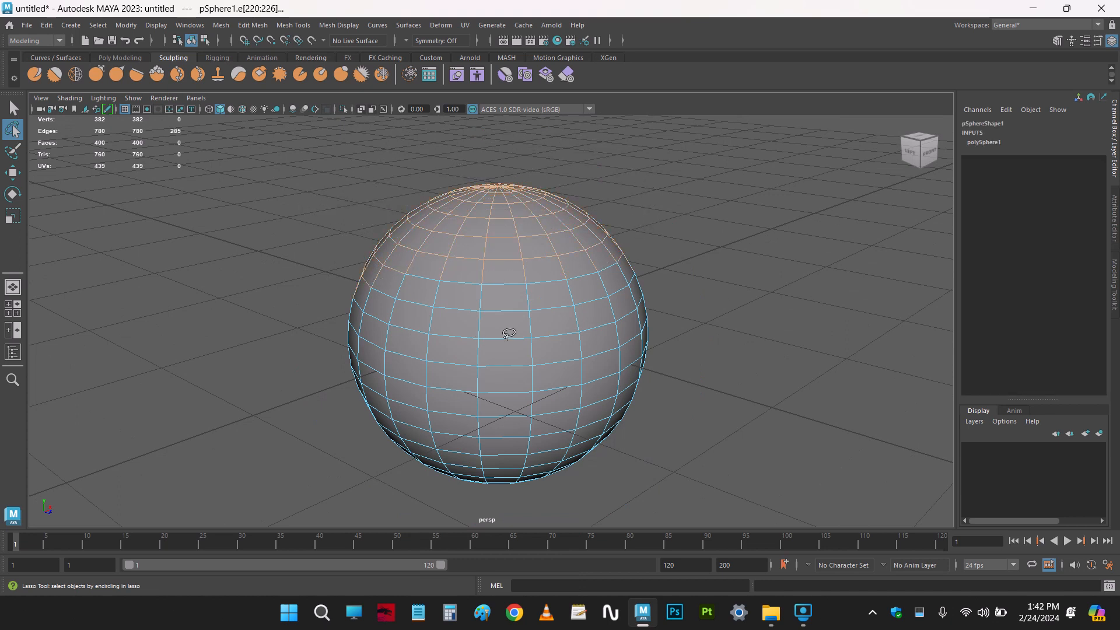
Switch the sphere to Vertex mode and trace several lasso loops around vertices on its side and front
{"action": "right_click_drag", "start_coordinate": [591, 295], "coordinate": [538, 266]}
{"action": "mouse_move", "coordinate": [304, 279]}
{"action": "left_mouse_down"}
{"action": "mouse_move", "coordinate": [345, 384]}
{"action": "mouse_move", "coordinate": [398, 353]}
{"action": "mouse_move", "coordinate": [565, 332]}
{"action": "mouse_move", "coordinate": [545, 257]}
{"action": "mouse_move", "coordinate": [450, 240]}
{"action": "mouse_move", "coordinate": [446, 228]}
{"action": "left_mouse_up"}
{"action": "mouse_move", "coordinate": [548, 252]}
{"action": "left_mouse_down"}
{"action": "mouse_move", "coordinate": [543, 298]}
{"action": "mouse_move", "coordinate": [546, 257]}
{"action": "left_mouse_up"}
{"action": "left_click_drag", "start_coordinate": [404, 280], "coordinate": [446, 394]}
{"action": "mouse_move", "coordinate": [519, 305]}
{"action": "left_mouse_down"}
{"action": "mouse_move", "coordinate": [512, 217]}
{"action": "mouse_move", "coordinate": [420, 263]}
{"action": "left_mouse_up"}
Switch the sphere to Face mode and lasso its side, top and bottom faces in separate selections, clearing the last one
{"action": "right_click_drag", "start_coordinate": [534, 246], "coordinate": [534, 270]}
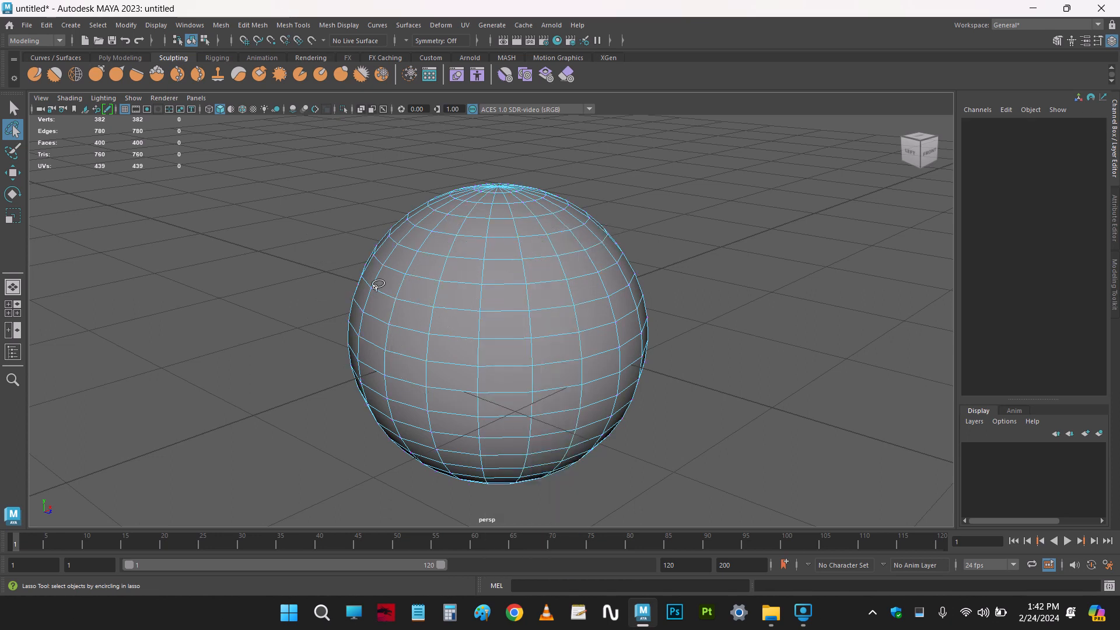
{"action": "mouse_move", "coordinate": [319, 258]}
{"action": "left_mouse_down"}
{"action": "mouse_move", "coordinate": [398, 315]}
{"action": "mouse_move", "coordinate": [421, 211]}
{"action": "left_mouse_up"}
{"action": "left_click_drag", "start_coordinate": [617, 192], "coordinate": [700, 270]}
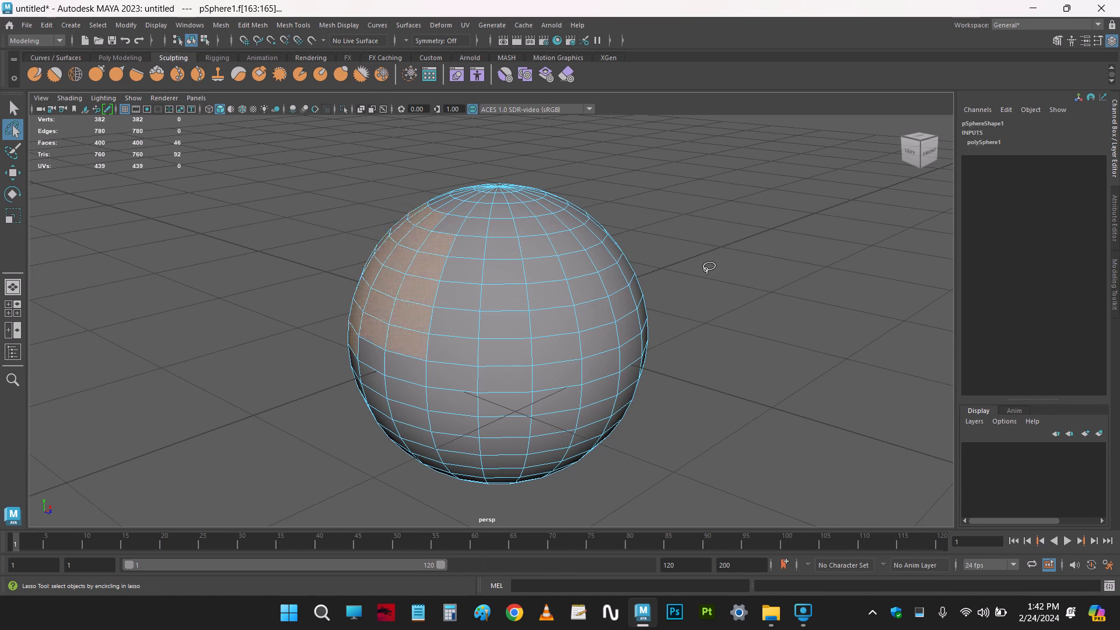
{"action": "left_click", "coordinate": [374, 175]}
{"action": "left_click", "coordinate": [649, 156]}
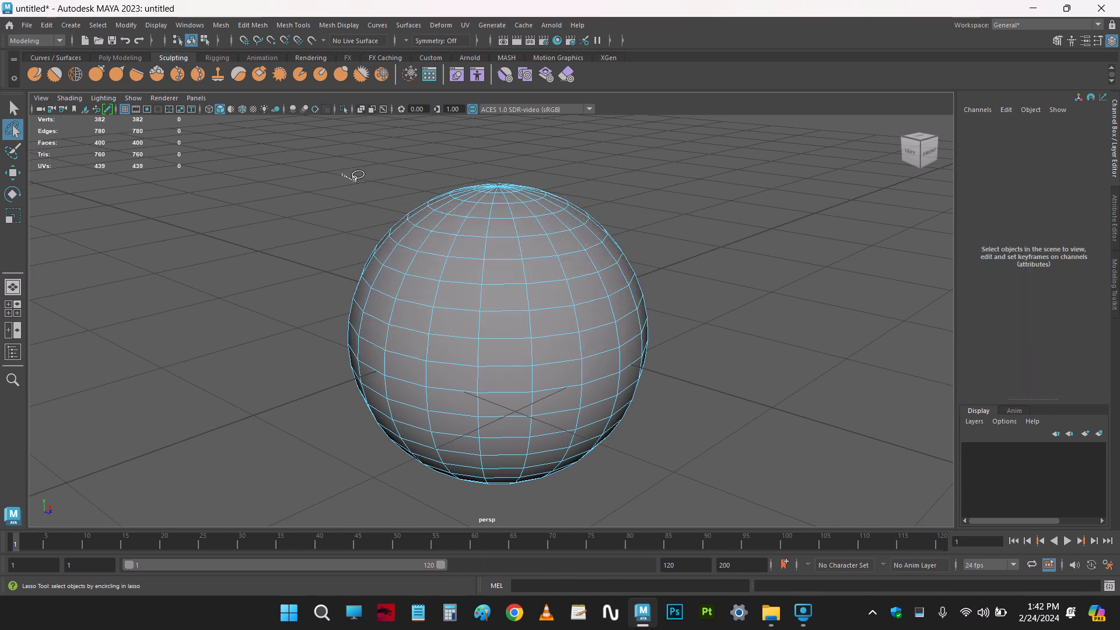
{"action": "mouse_move", "coordinate": [347, 176]}
{"action": "left_mouse_down"}
{"action": "mouse_move", "coordinate": [521, 204]}
{"action": "mouse_move", "coordinate": [605, 166]}
{"action": "left_mouse_up"}
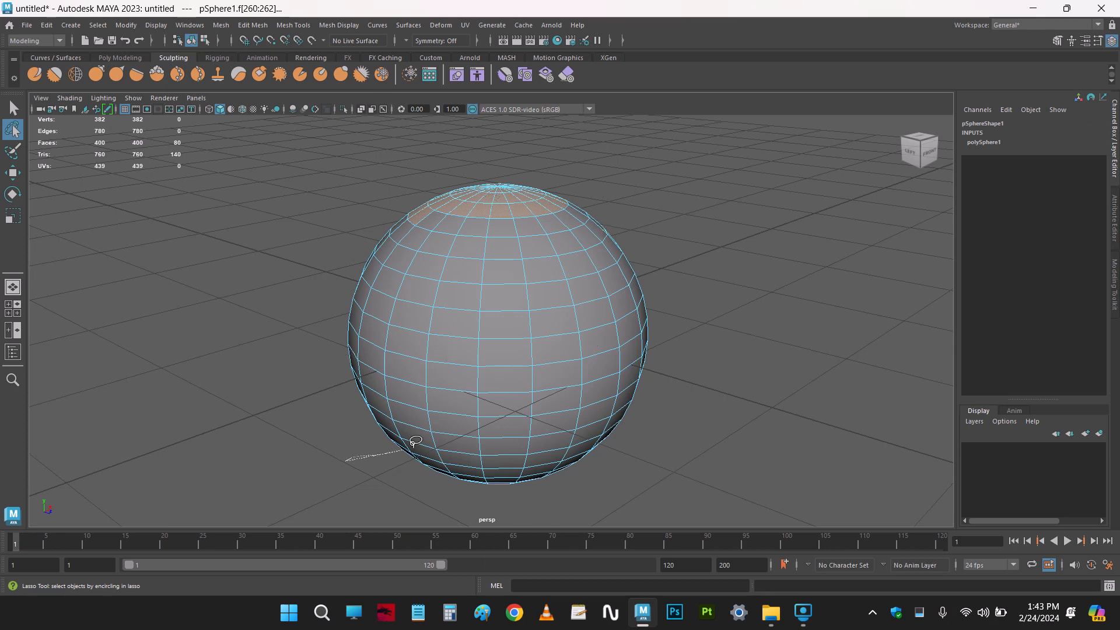
{"action": "left_click_drag", "start_coordinate": [415, 442], "coordinate": [209, 501]}
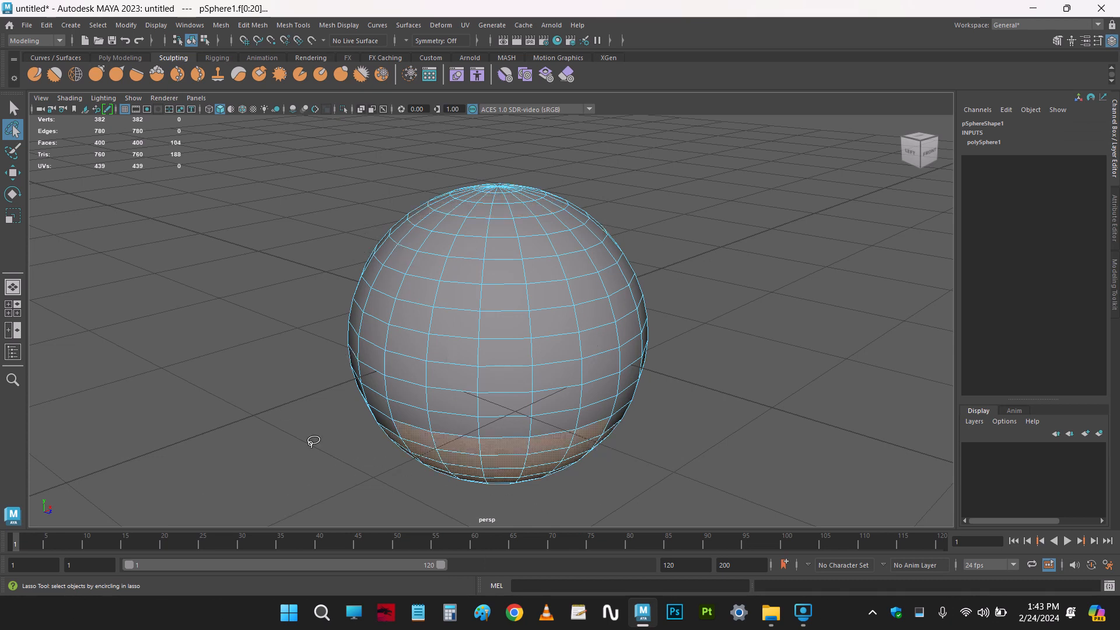
{"action": "left_click", "coordinate": [701, 241]}
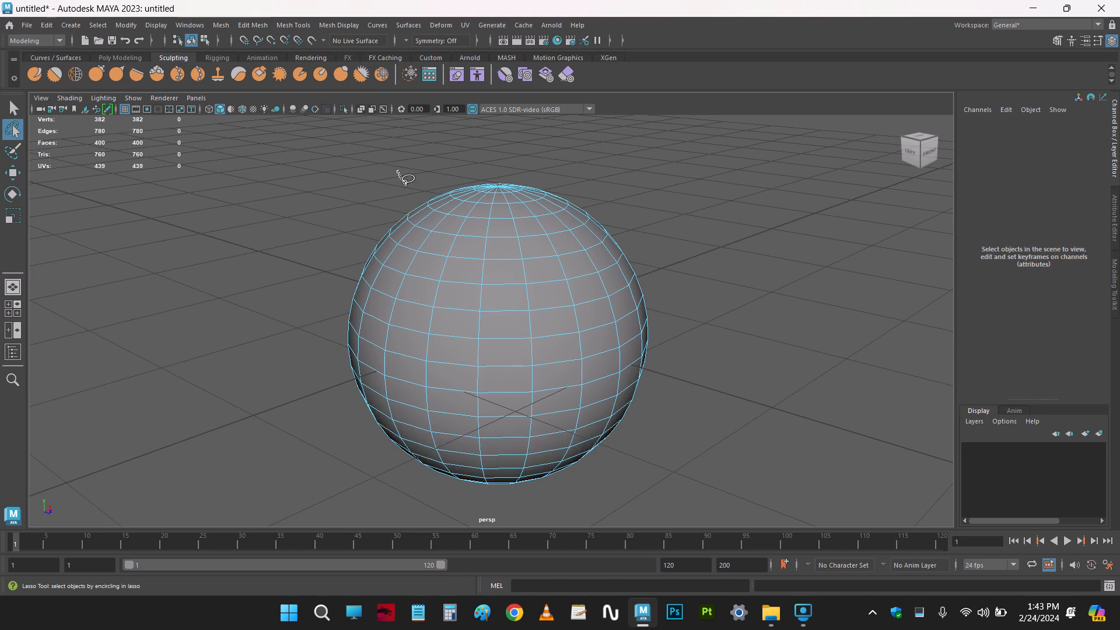
Lasso-select the sphere's top faces, then add the bottom faces and the faces on both sides to the selection
{"action": "mouse_move", "coordinate": [398, 173]}
{"action": "left_mouse_down"}
{"action": "mouse_move", "coordinate": [464, 222]}
{"action": "mouse_move", "coordinate": [589, 197]}
{"action": "mouse_move", "coordinate": [623, 166]}
{"action": "left_mouse_up"}
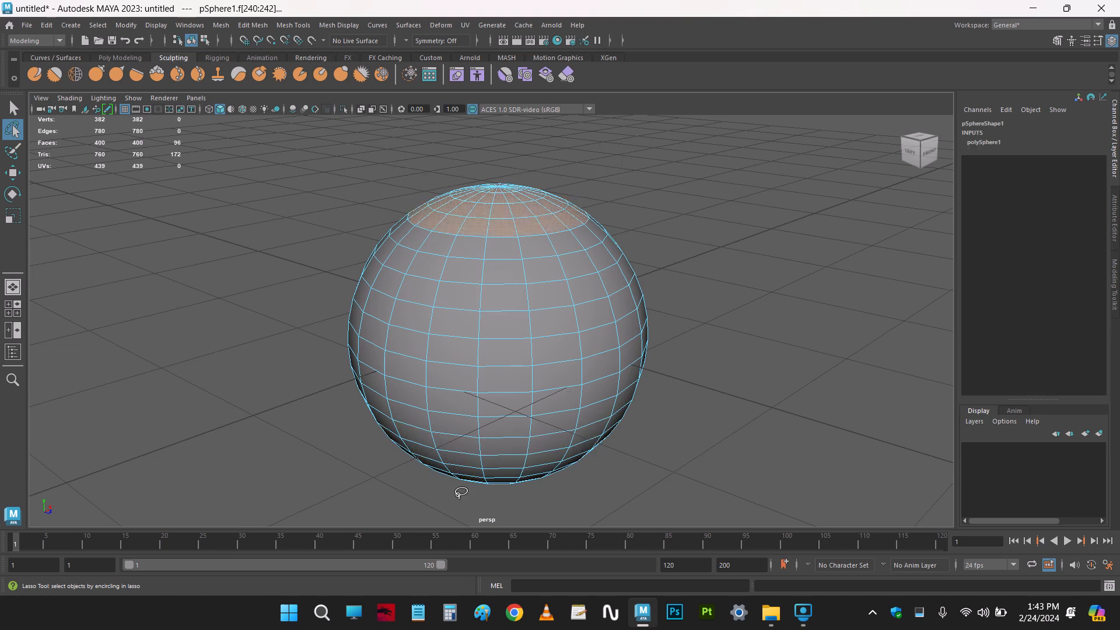
{"action": "mouse_move", "coordinate": [346, 451]}
{"action": "left_mouse_down", "text": "shift"}
{"action": "mouse_move", "coordinate": [554, 458]}
{"action": "mouse_move", "coordinate": [263, 501]}
{"action": "left_mouse_up", "text": "shift"}
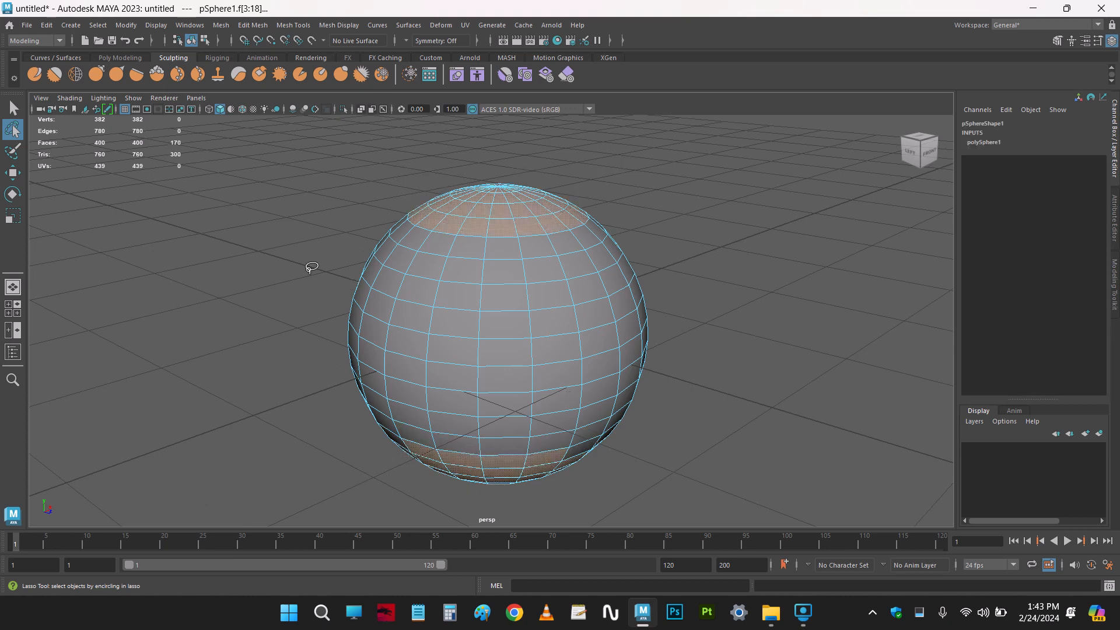
{"action": "mouse_move", "coordinate": [312, 267]}
{"action": "left_mouse_down", "text": "shift"}
{"action": "mouse_move", "coordinate": [387, 310]}
{"action": "mouse_move", "coordinate": [390, 361]}
{"action": "left_mouse_up", "text": "shift"}
{"action": "mouse_move", "coordinate": [664, 259]}
{"action": "left_mouse_down", "text": "shift"}
{"action": "mouse_move", "coordinate": [617, 327]}
{"action": "mouse_move", "coordinate": [717, 377]}
{"action": "left_mouse_up", "text": "shift"}
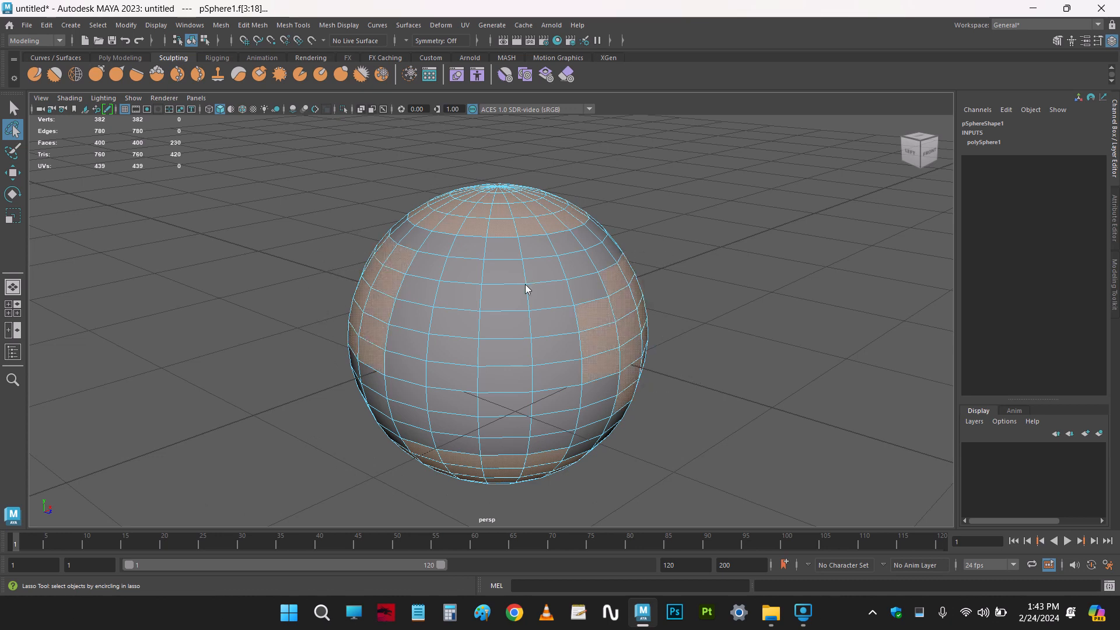
Switch the sphere to Vertex mode, lasso groups of vertices on its upper part and clear the selection
{"action": "right_click_drag", "start_coordinate": [525, 261], "coordinate": [489, 264]}
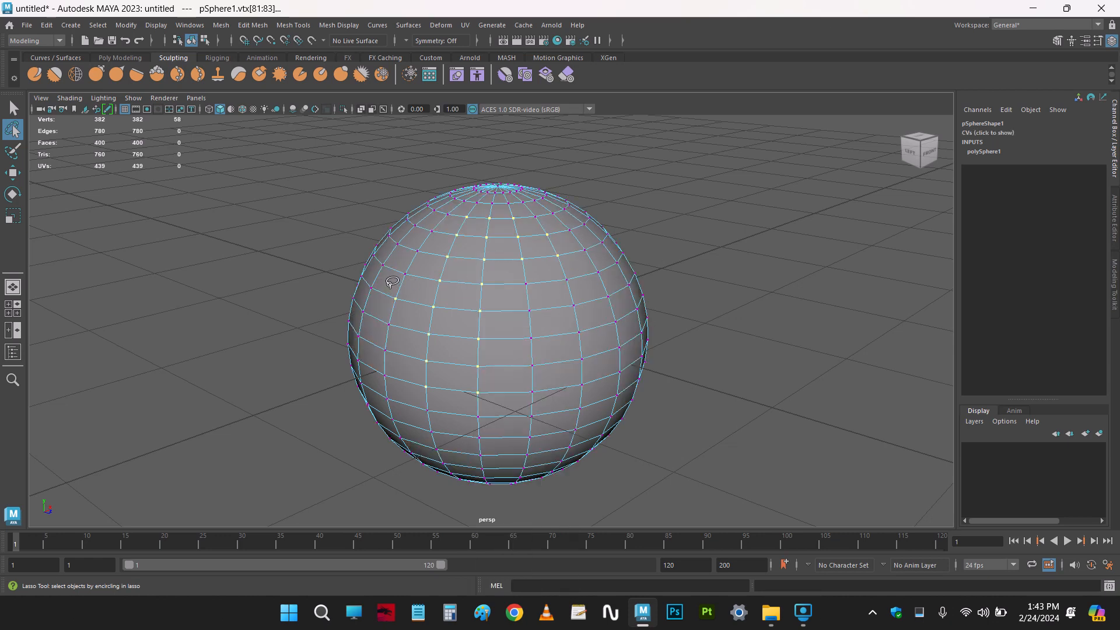
{"action": "mouse_move", "coordinate": [334, 211]}
{"action": "left_mouse_down"}
{"action": "mouse_move", "coordinate": [385, 274]}
{"action": "mouse_move", "coordinate": [508, 178]}
{"action": "left_mouse_up"}
{"action": "left_click", "coordinate": [645, 184]}
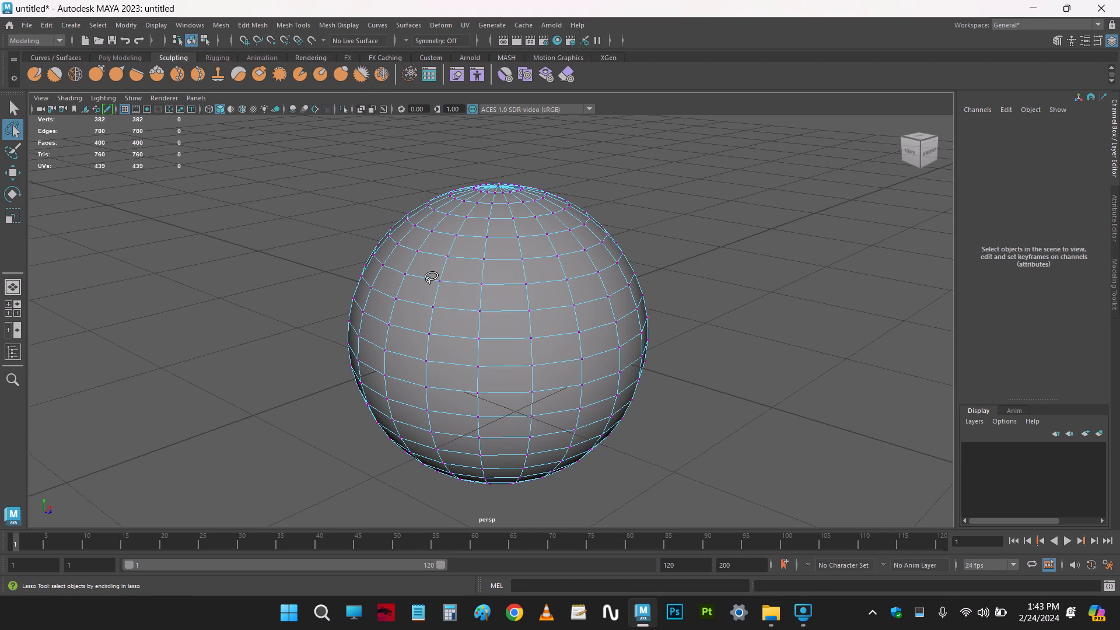
{"action": "mouse_move", "coordinate": [431, 277]}
{"action": "left_mouse_down"}
{"action": "mouse_move", "coordinate": [560, 292]}
{"action": "mouse_move", "coordinate": [610, 350]}
{"action": "left_mouse_up"}
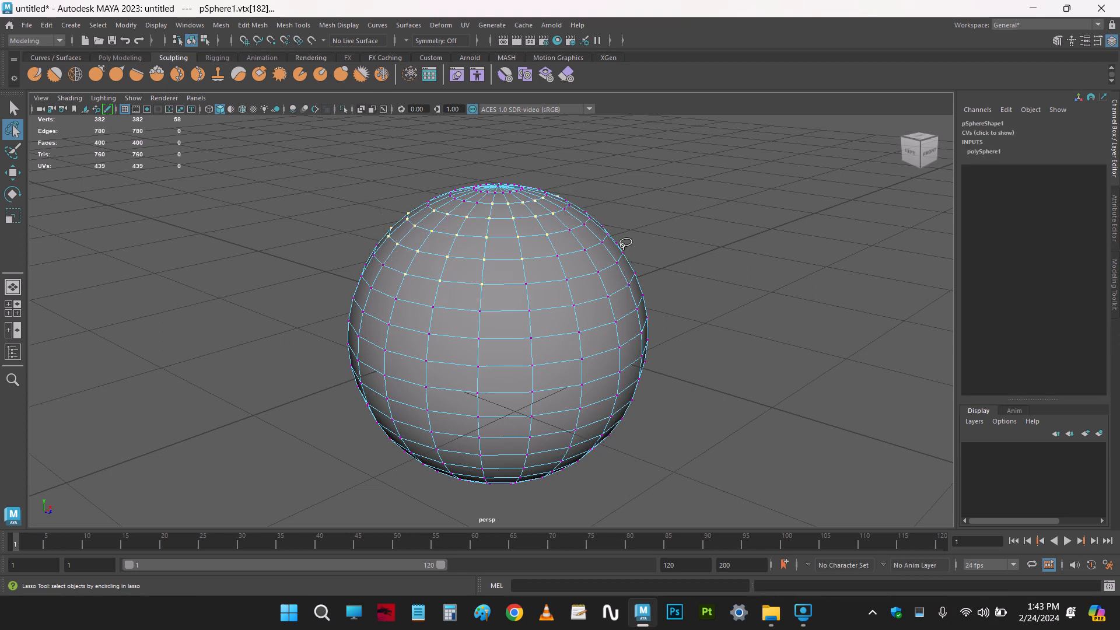
{"action": "left_click", "coordinate": [705, 367]}
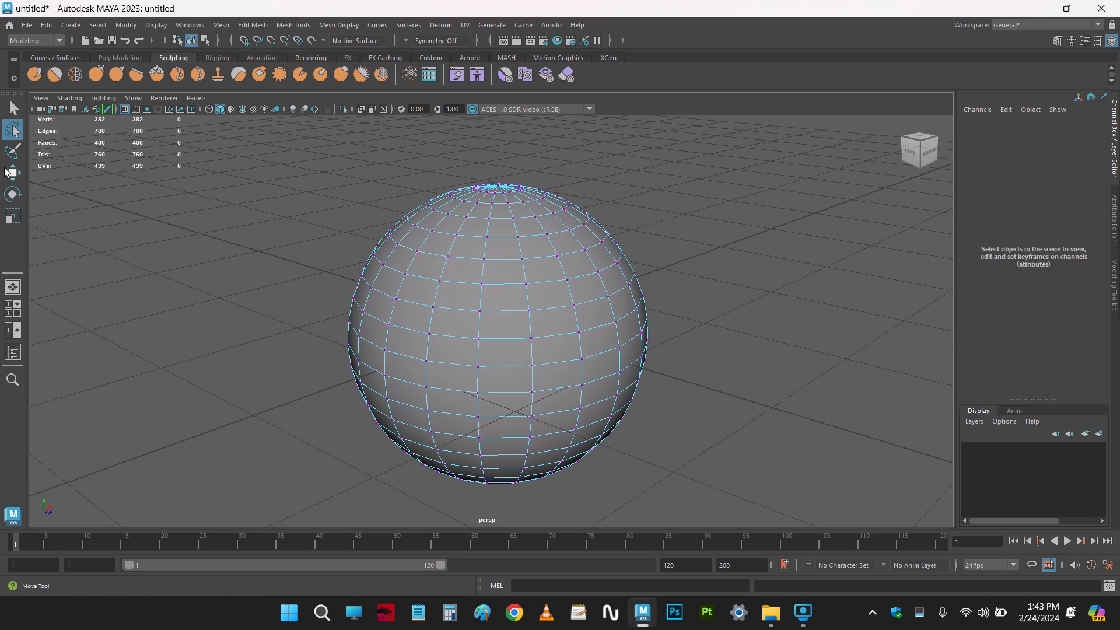
Activate the Paint Selection tool and brush over the sphere to select its front vertices
{"action": "left_click", "coordinate": [13, 108]}
{"action": "left_click", "coordinate": [13, 130]}
{"action": "left_click", "coordinate": [13, 151]}
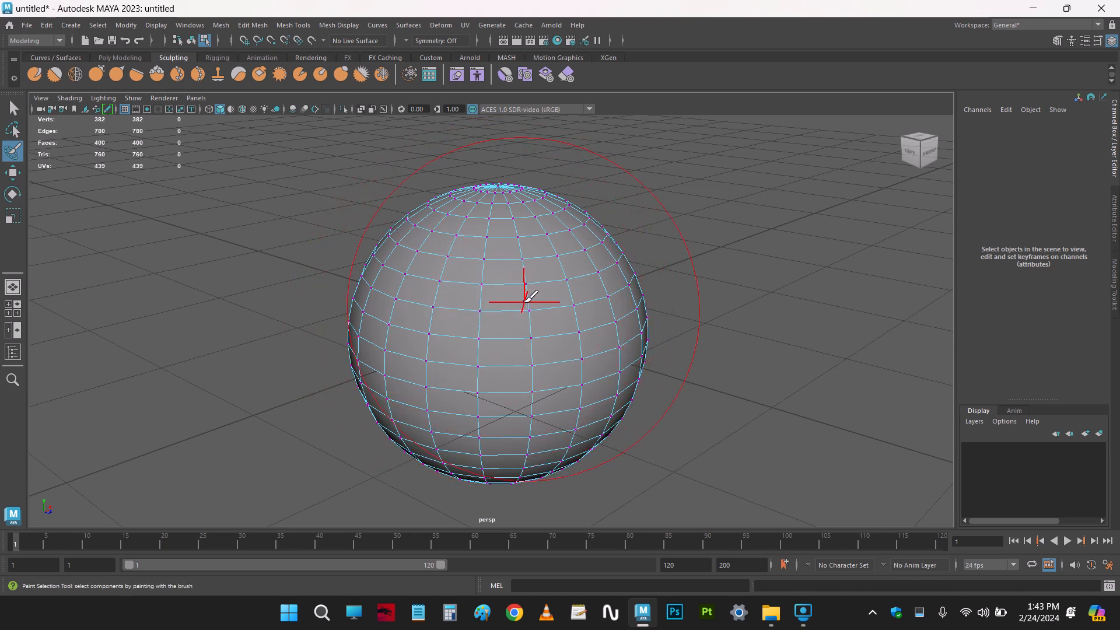
{"action": "right_click_drag", "start_coordinate": [475, 262], "coordinate": [450, 261]}
{"action": "left_click_drag", "start_coordinate": [447, 262], "coordinate": [419, 322]}
{"action": "left_click_drag", "start_coordinate": [510, 394], "coordinate": [477, 301]}
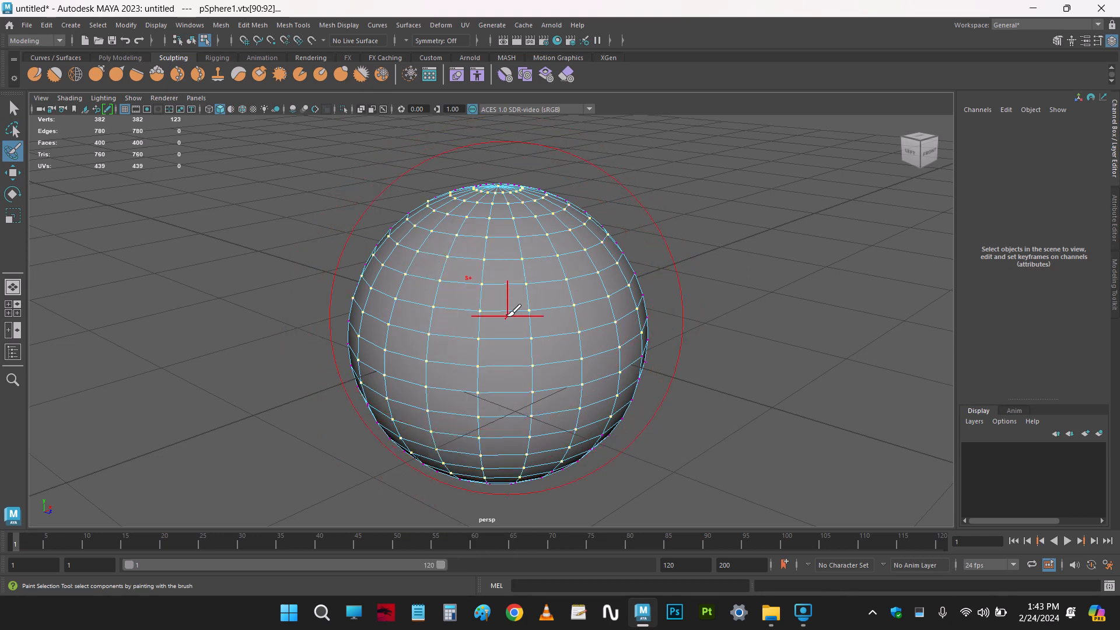
Shrink the selection brush and paint additional faces on the sphere's front in Face mode
{"action": "scroll", "coordinate": [507, 316], "scroll_direction": "down", "scroll_amount": 5}
{"action": "scroll", "coordinate": [514, 310], "scroll_direction": "down", "scroll_amount": 2}
{"action": "scroll", "coordinate": [514, 310], "scroll_direction": "up", "scroll_amount": 5}
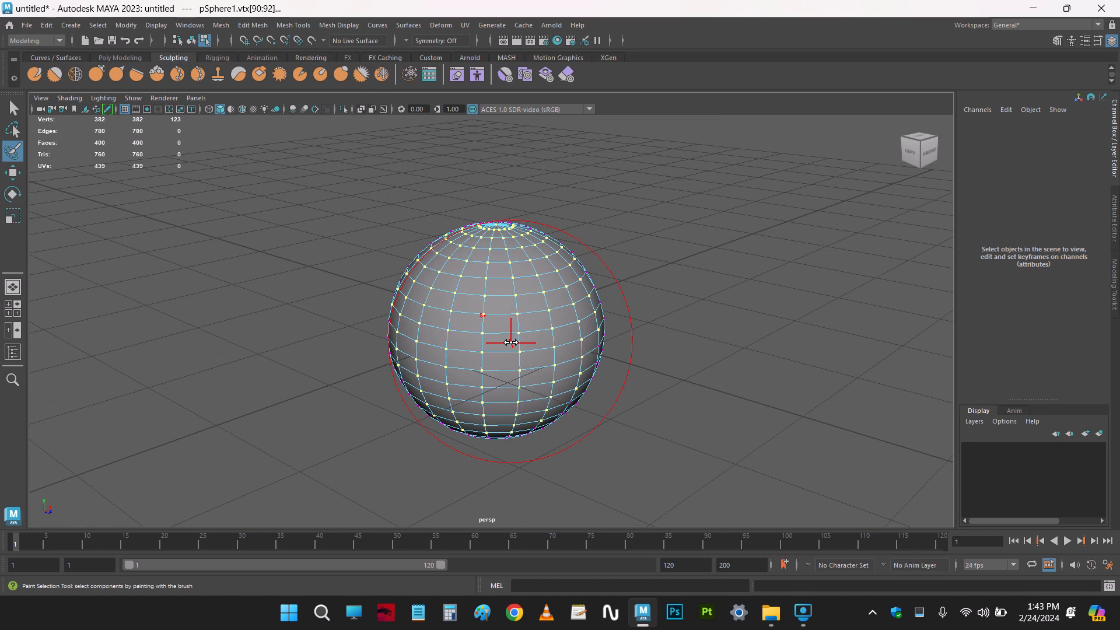
{"action": "mouse_move", "coordinate": [511, 343]}
{"action": "left_mouse_down"}
{"action": "mouse_move", "coordinate": [546, 343]}
{"action": "mouse_move", "coordinate": [472, 347]}
{"action": "mouse_move", "coordinate": [528, 338]}
{"action": "mouse_move", "coordinate": [470, 332]}
{"action": "left_mouse_up"}
{"action": "right_click_drag", "start_coordinate": [492, 274], "coordinate": [493, 298]}
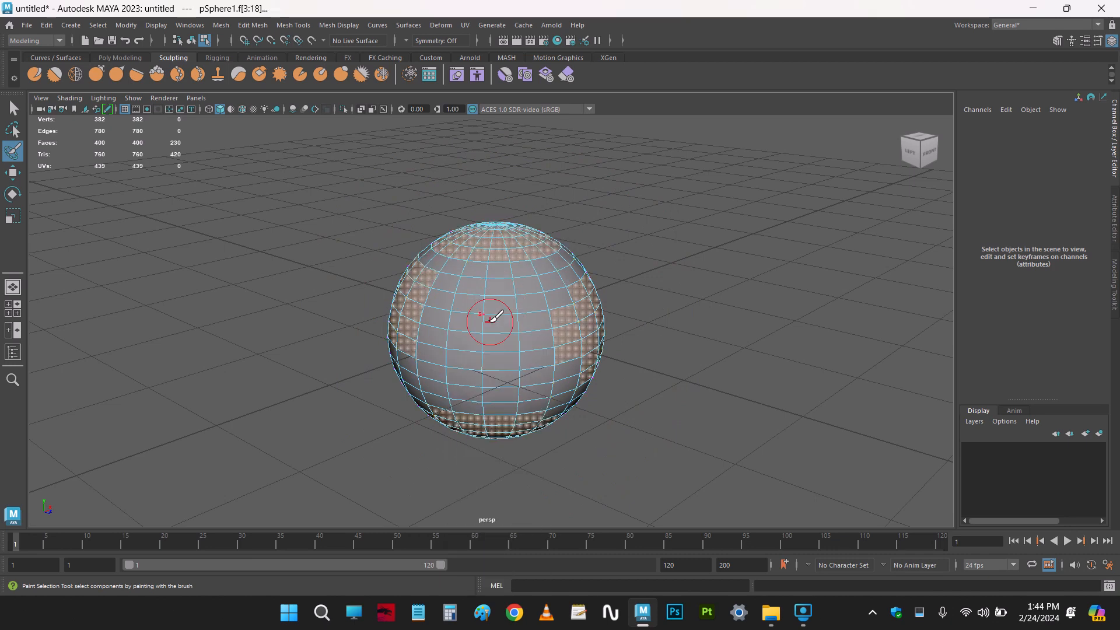
{"action": "left_click_drag", "start_coordinate": [459, 311], "coordinate": [480, 344]}
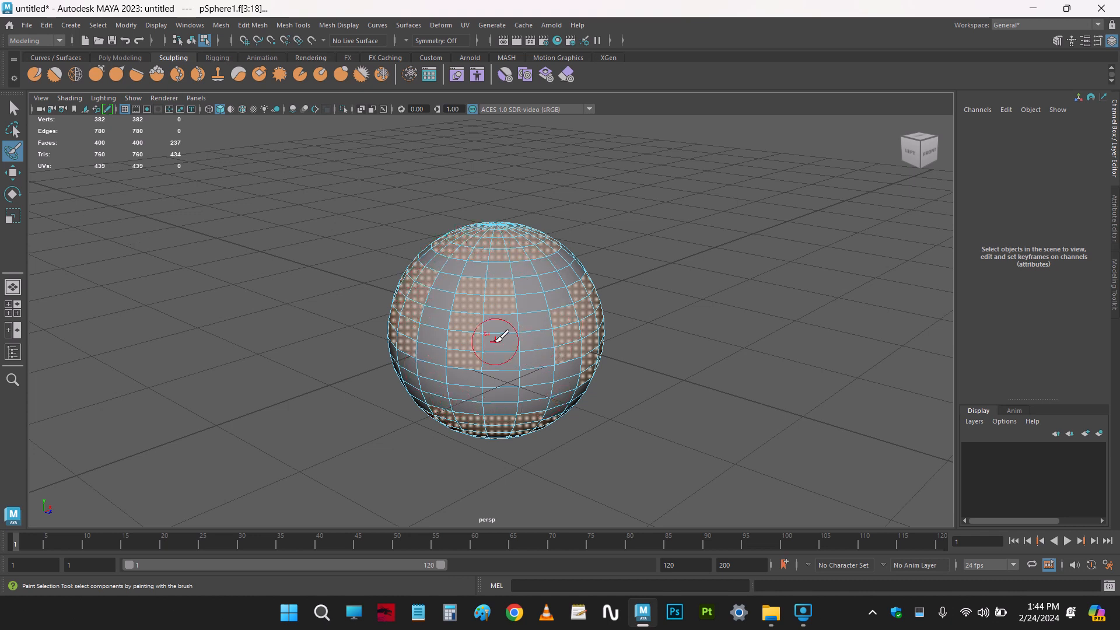
Switch the sphere to Vertex mode and brush vertices on its front out of the selection
{"action": "right_click_drag", "start_coordinate": [504, 326], "coordinate": [464, 261]}
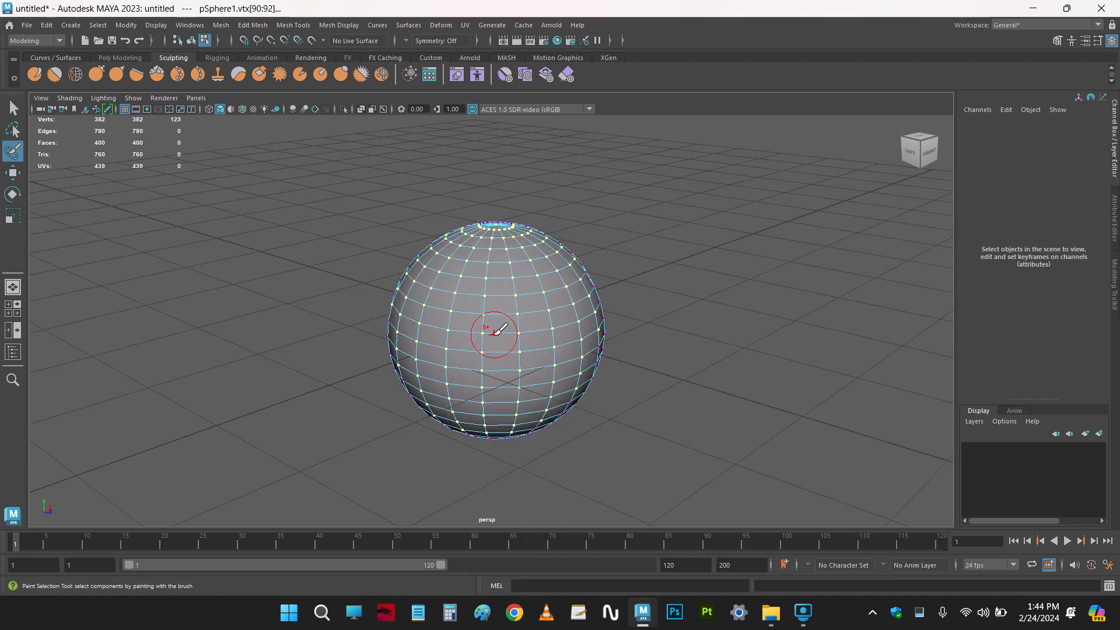
{"action": "left_click_drag", "start_coordinate": [492, 333], "coordinate": [506, 278], "text": "ctrl"}
{"action": "left_click_drag", "start_coordinate": [479, 340], "coordinate": [498, 276]}
Switch the sphere to Edge mode and brush edges on its top and front out of the selection
{"action": "right_click_drag", "start_coordinate": [505, 262], "coordinate": [505, 223]}
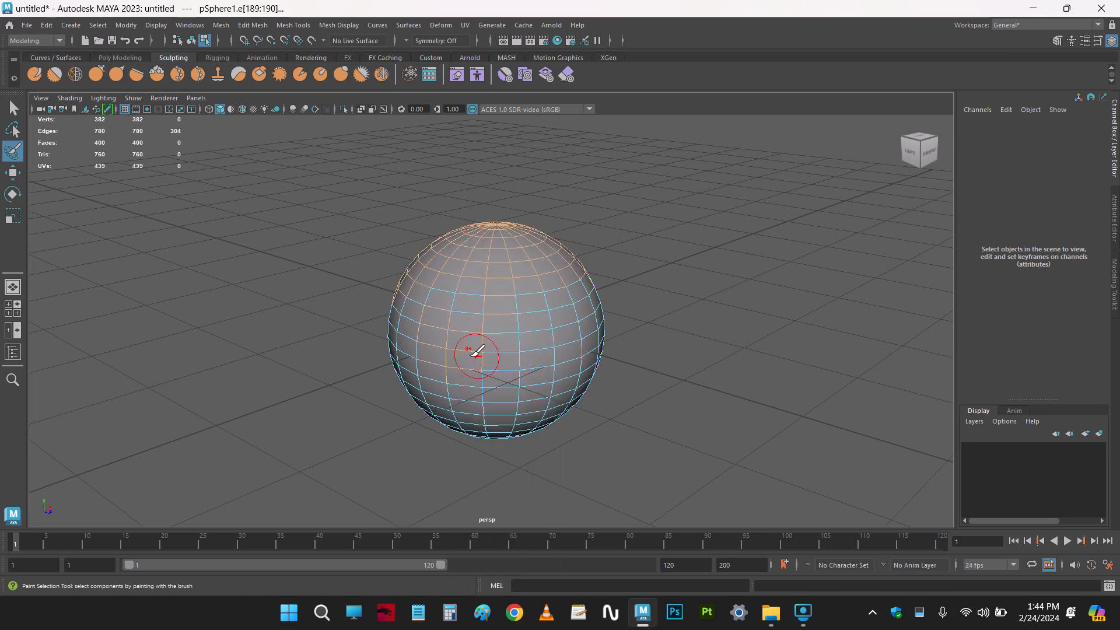
{"action": "left_click_drag", "start_coordinate": [477, 353], "coordinate": [506, 303], "text": "ctrl"}
{"action": "mouse_move", "coordinate": [449, 236]}
{"action": "left_mouse_down", "text": "ctrl"}
{"action": "mouse_move", "coordinate": [468, 225]}
{"action": "mouse_move", "coordinate": [565, 237]}
{"action": "left_mouse_up", "text": "ctrl"}
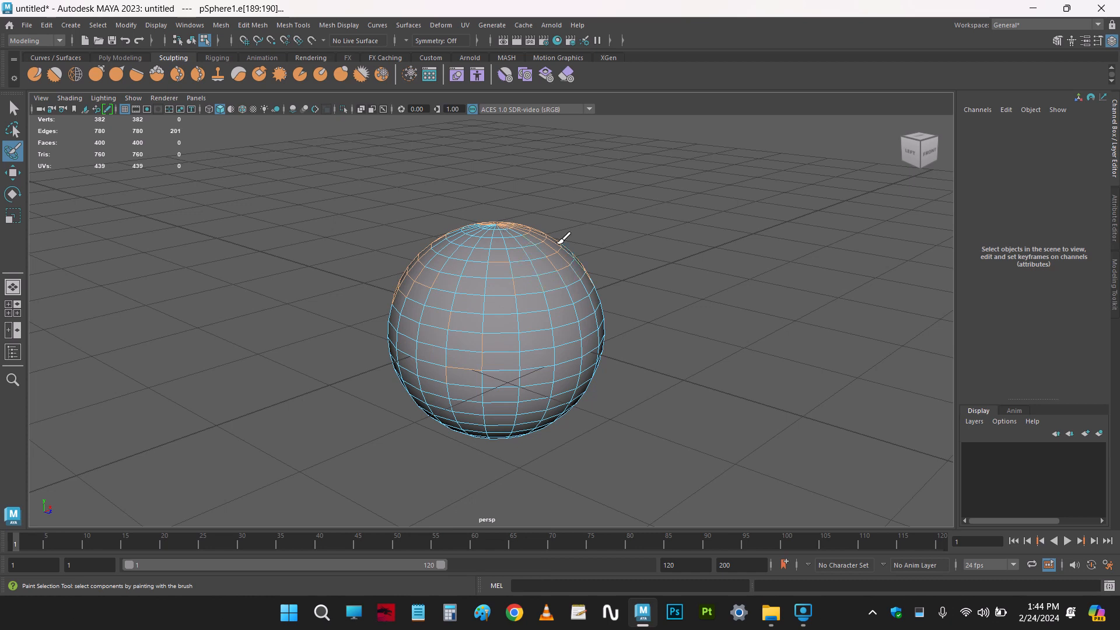
{"action": "mouse_move", "coordinate": [510, 313]}
{"action": "left_mouse_down"}
{"action": "mouse_move", "coordinate": [580, 312]}
{"action": "mouse_move", "coordinate": [536, 279]}
{"action": "left_mouse_up"}
{"action": "mouse_move", "coordinate": [477, 352]}
{"action": "left_mouse_down"}
{"action": "mouse_move", "coordinate": [495, 327]}
{"action": "mouse_move", "coordinate": [456, 334]}
{"action": "mouse_move", "coordinate": [500, 324]}
{"action": "left_mouse_up"}
Show the Attribute Editor, return the sphere to Vertex mode and brush over its front vertices
{"action": "key", "text": "ctrl+a"}
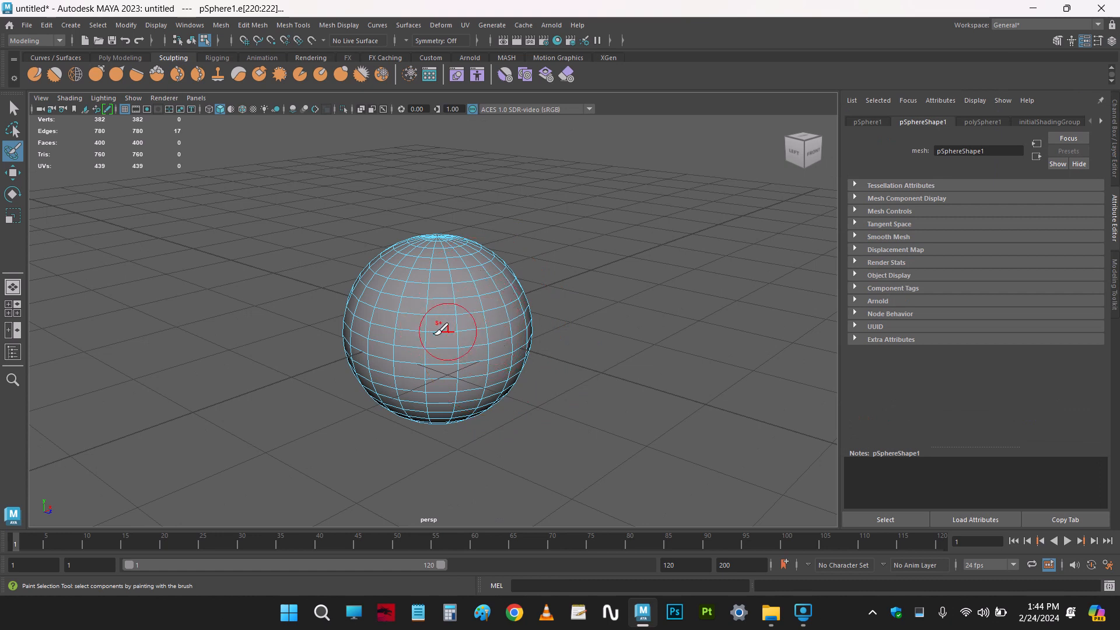
{"action": "left_click_drag", "start_coordinate": [435, 318], "coordinate": [415, 279]}
{"action": "right_click_drag", "start_coordinate": [429, 265], "coordinate": [392, 280]}
{"action": "left_click_drag", "start_coordinate": [457, 376], "coordinate": [430, 338]}
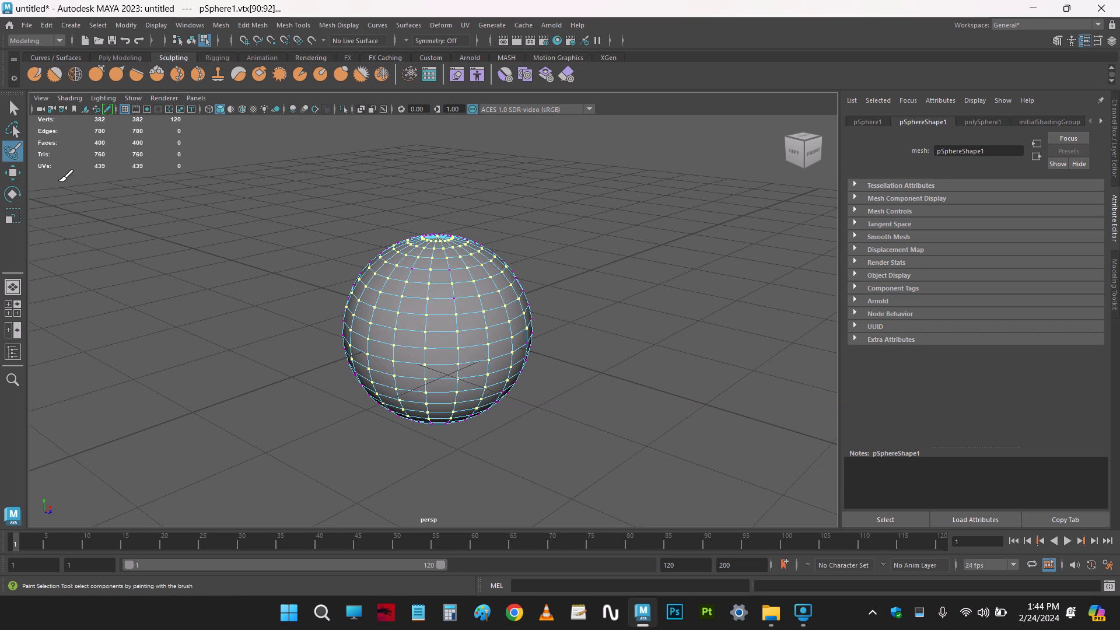
Activate the Select, Lasso, Move, Rotate and Scale tools one after another to compare their manipulators
{"action": "left_click", "coordinate": [12, 108]}
{"action": "left_click", "coordinate": [13, 130]}
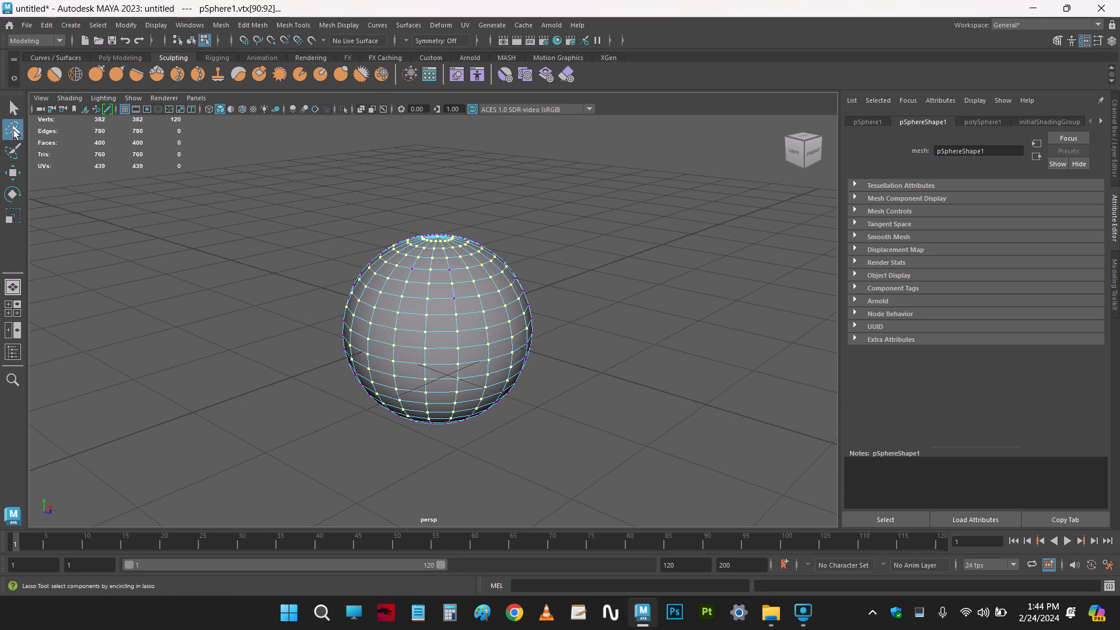
{"action": "left_click", "coordinate": [13, 172]}
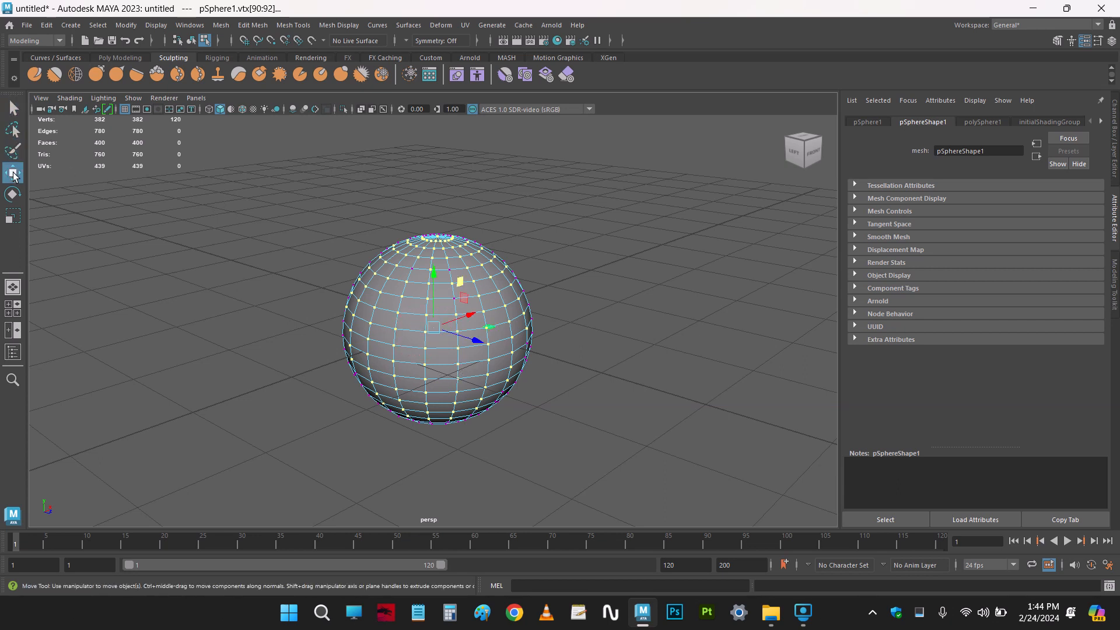
{"action": "left_click", "coordinate": [12, 194]}
{"action": "left_click", "coordinate": [13, 181]}
{"action": "left_click", "coordinate": [13, 196]}
{"action": "left_click", "coordinate": [13, 216]}
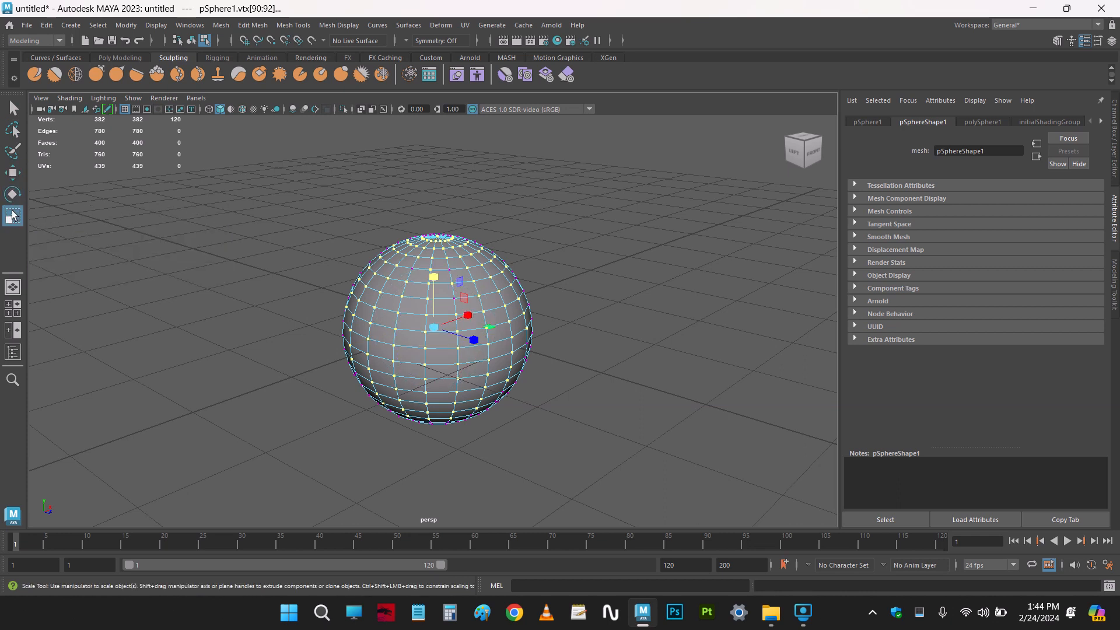
Deselect the vertices, return the sphere to Object Mode and select it with the Move tool
{"action": "key", "text": "w"}
{"action": "left_click", "coordinate": [215, 285]}
{"action": "right_click_drag", "start_coordinate": [421, 258], "coordinate": [445, 250]}
{"action": "left_click", "coordinate": [443, 289]}
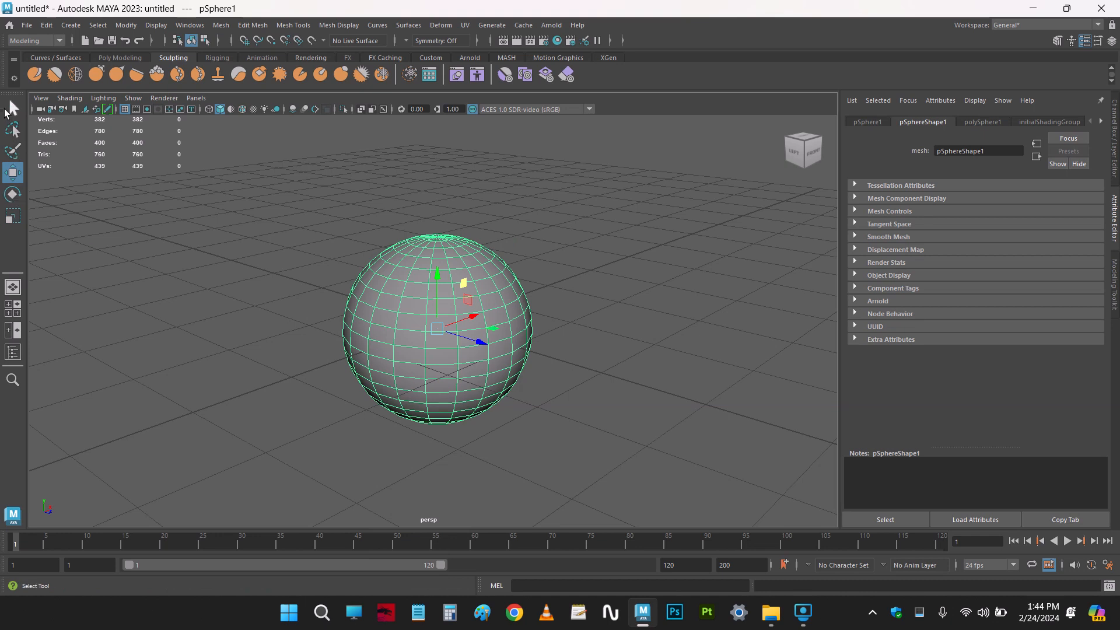
Open the Tool Settings of the Select tool and dock them above the viewport
{"action": "left_click", "coordinate": [15, 107]}
{"action": "double_click", "coordinate": [15, 107]}
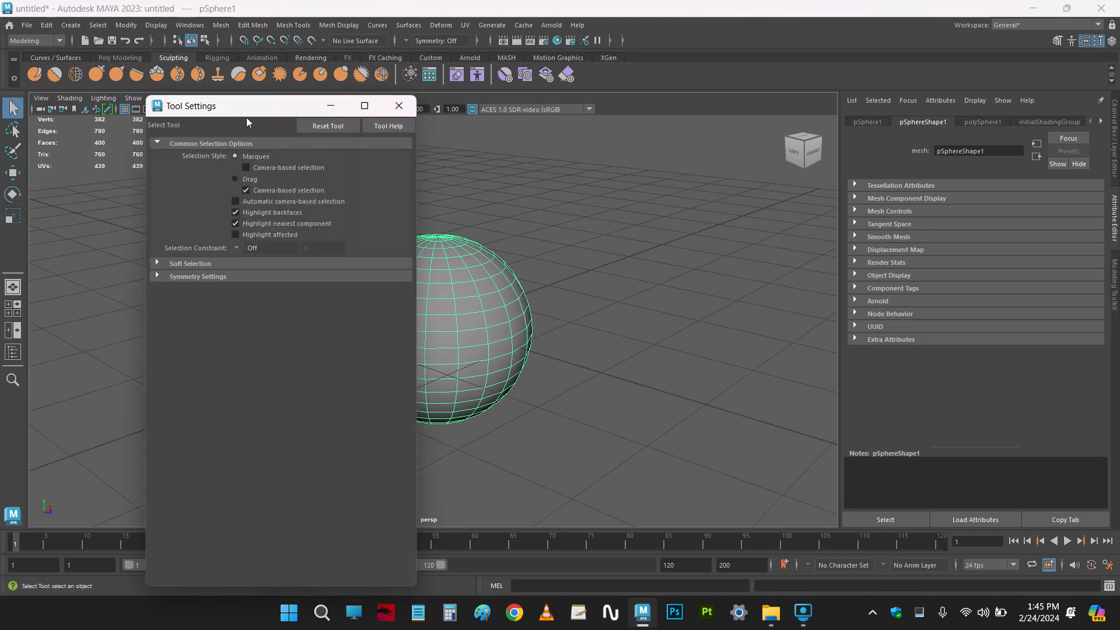
{"action": "left_click_drag", "start_coordinate": [239, 105], "coordinate": [164, 94]}
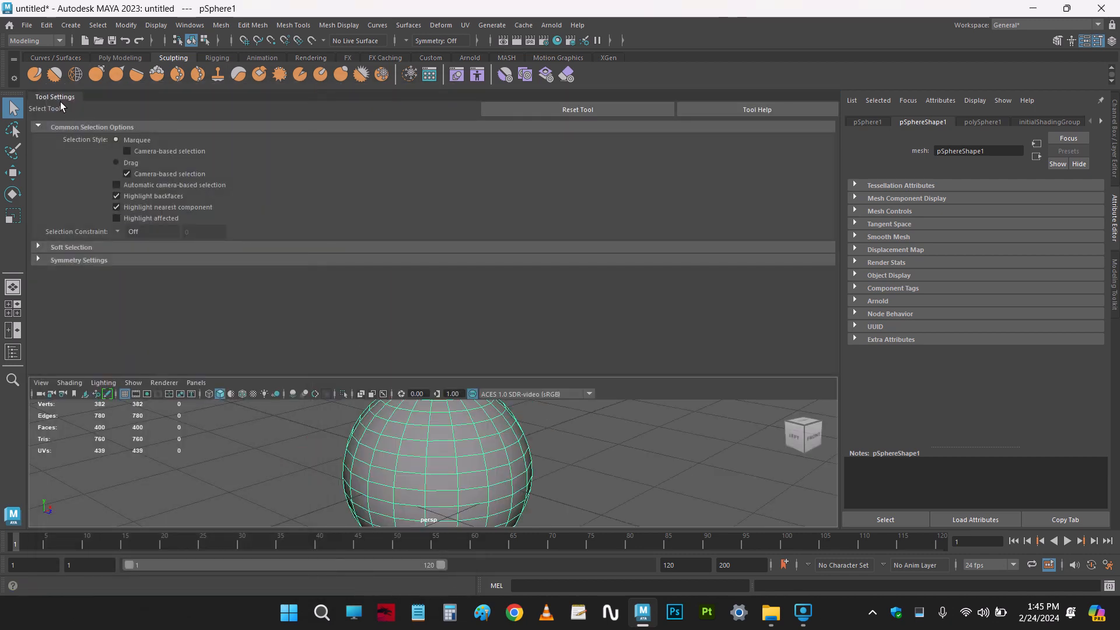
Undock the Tool Settings from above the viewport, close them and deselect the sphere
{"action": "mouse_move", "coordinate": [57, 98]}
{"action": "left_mouse_down"}
{"action": "mouse_move", "coordinate": [198, 233]}
{"action": "mouse_move", "coordinate": [133, 120]}
{"action": "mouse_move", "coordinate": [82, 94]}
{"action": "mouse_move", "coordinate": [94, 115]}
{"action": "mouse_move", "coordinate": [70, 98]}
{"action": "left_mouse_up"}
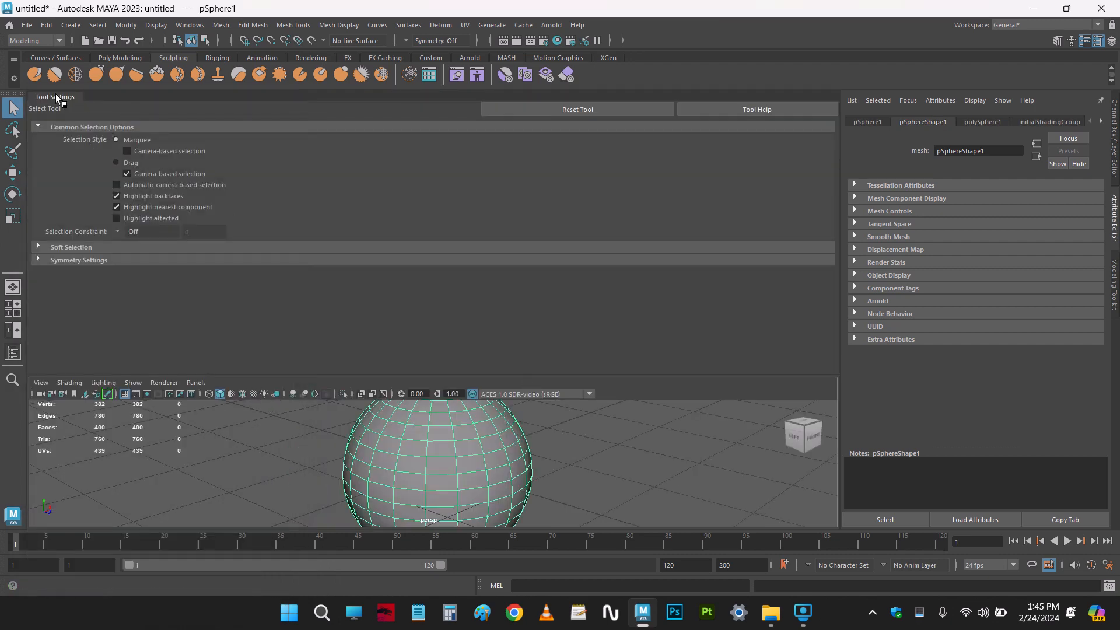
{"action": "left_click_drag", "start_coordinate": [56, 96], "coordinate": [219, 205]}
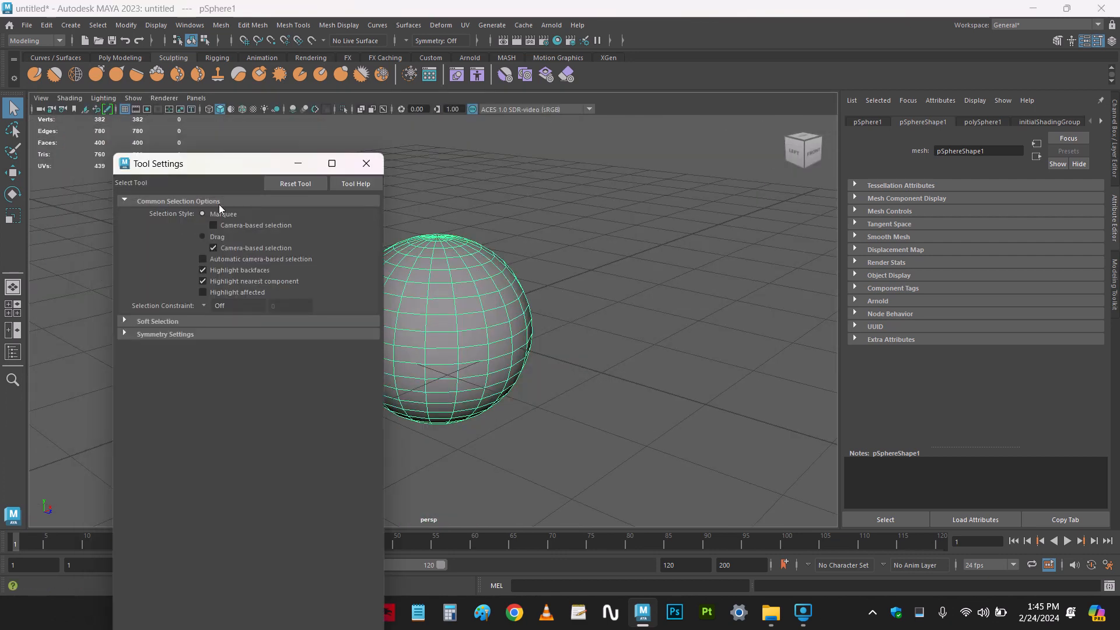
{"action": "left_click", "coordinate": [367, 163]}
{"action": "left_click", "coordinate": [286, 226]}
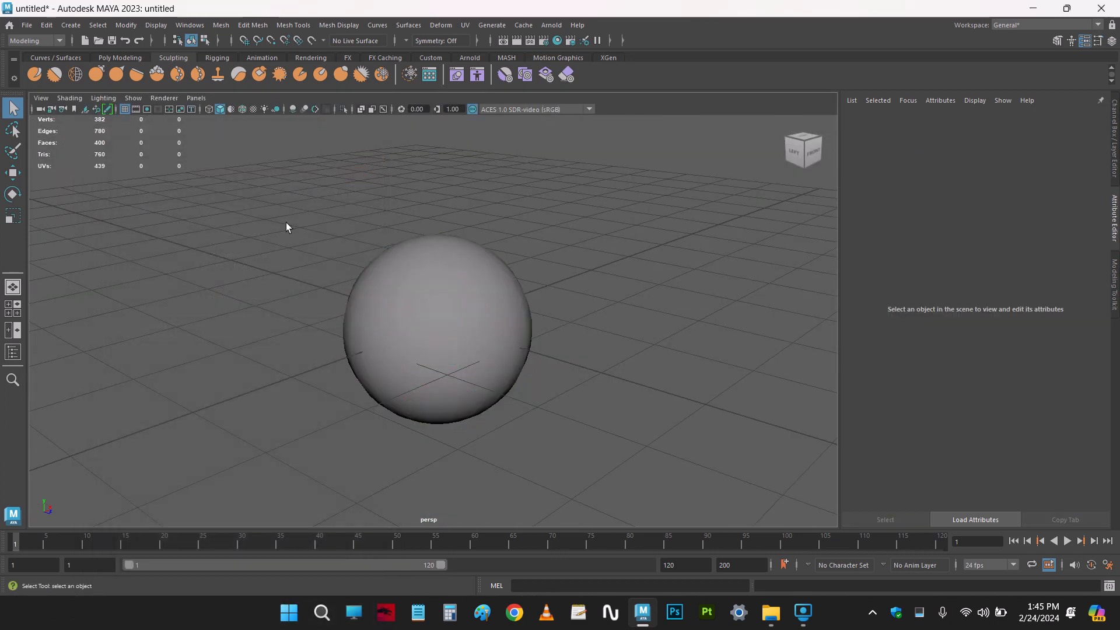
Open the Tool Settings of the Select, Lasso and Move tools one after another to compare their options, closing each
{"action": "double_click", "coordinate": [13, 108]}
{"action": "left_click_drag", "start_coordinate": [199, 165], "coordinate": [229, 57]}
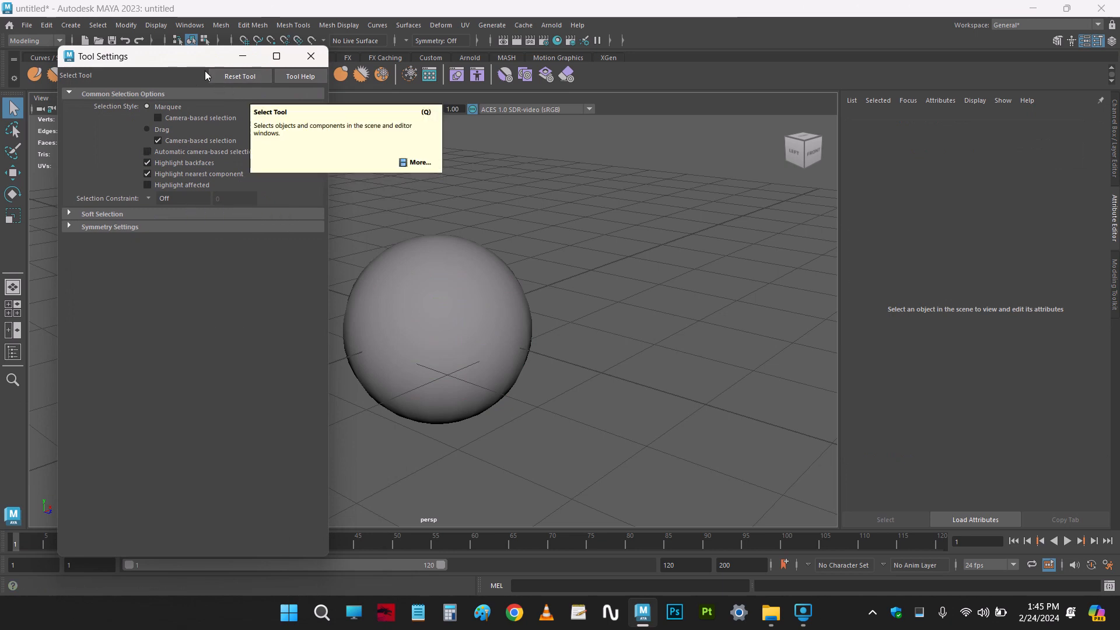
{"action": "left_click_drag", "start_coordinate": [199, 60], "coordinate": [208, 58]}
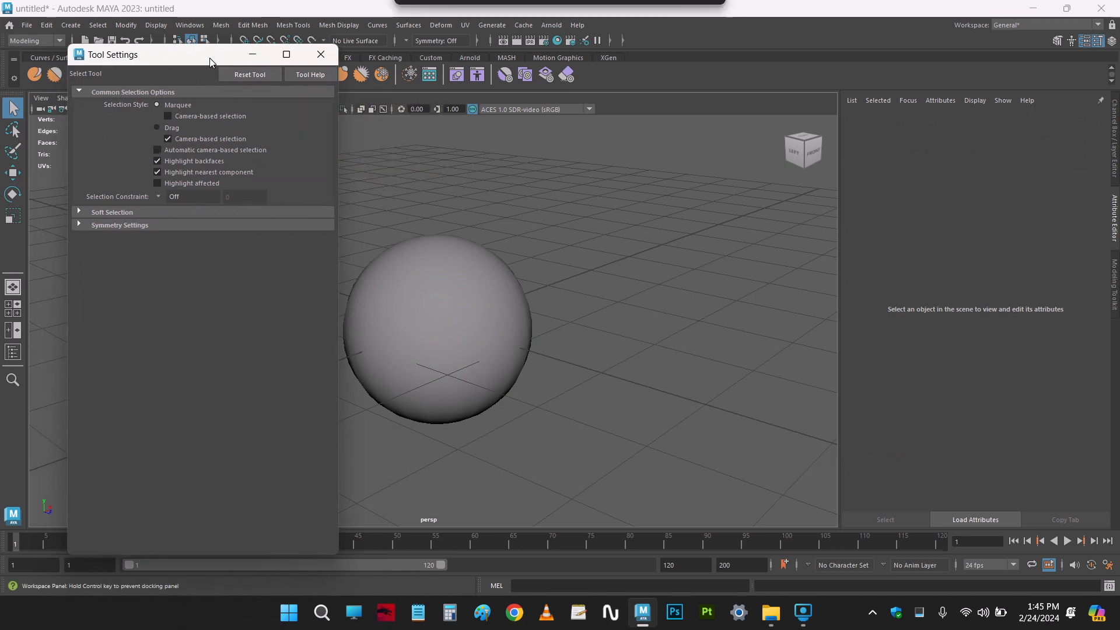
{"action": "left_click", "coordinate": [309, 60]}
{"action": "double_click", "coordinate": [13, 131]}
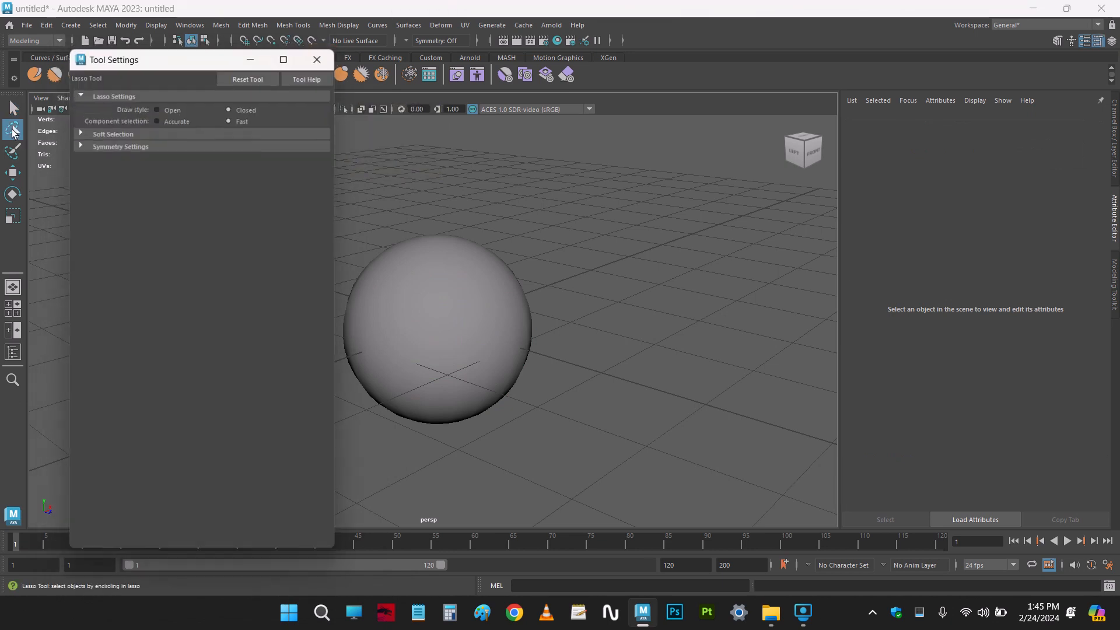
{"action": "left_click", "coordinate": [320, 54]}
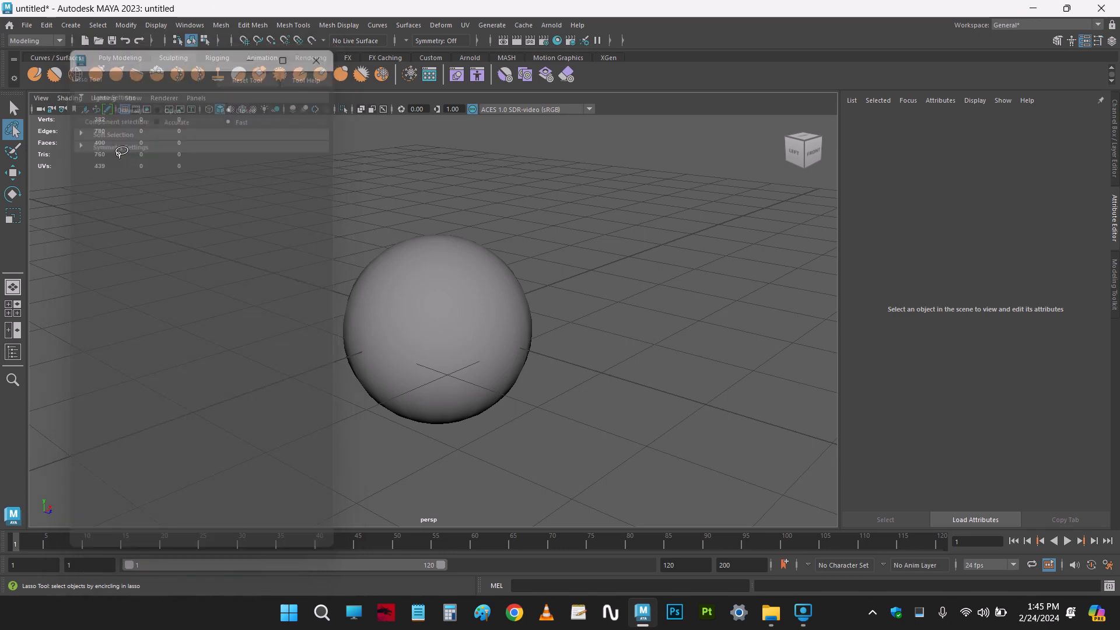
{"action": "double_click", "coordinate": [13, 172]}
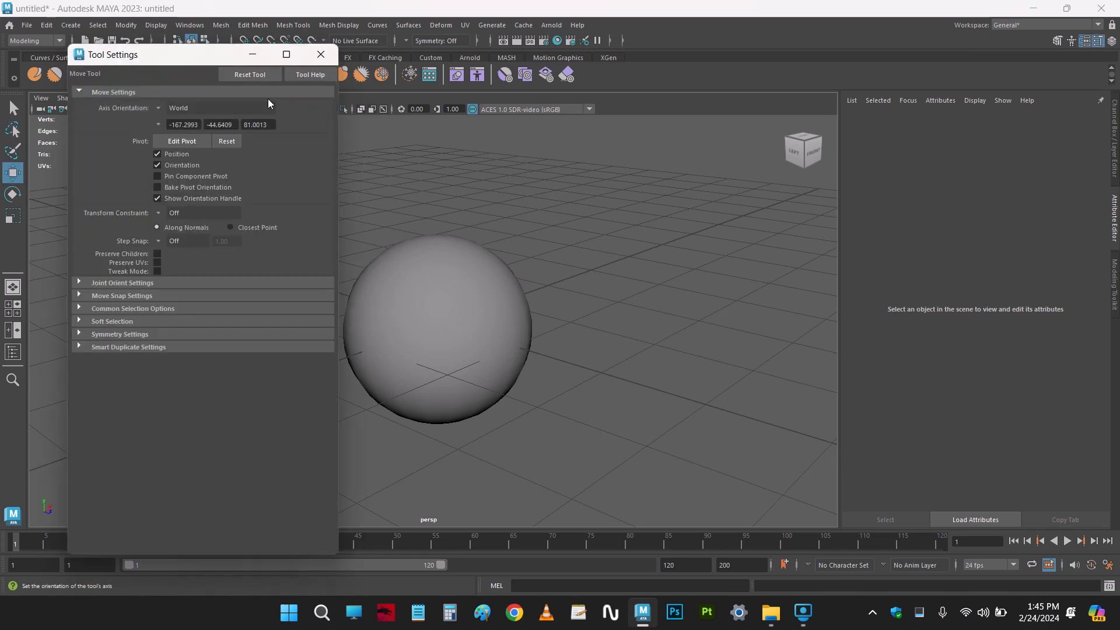
{"action": "left_click", "coordinate": [320, 54]}
Reopen the Select tool's settings and try out the Marquee selection style on the sphere with selection boxes and single picks
{"action": "left_click", "coordinate": [13, 110]}
{"action": "double_click", "coordinate": [13, 110]}
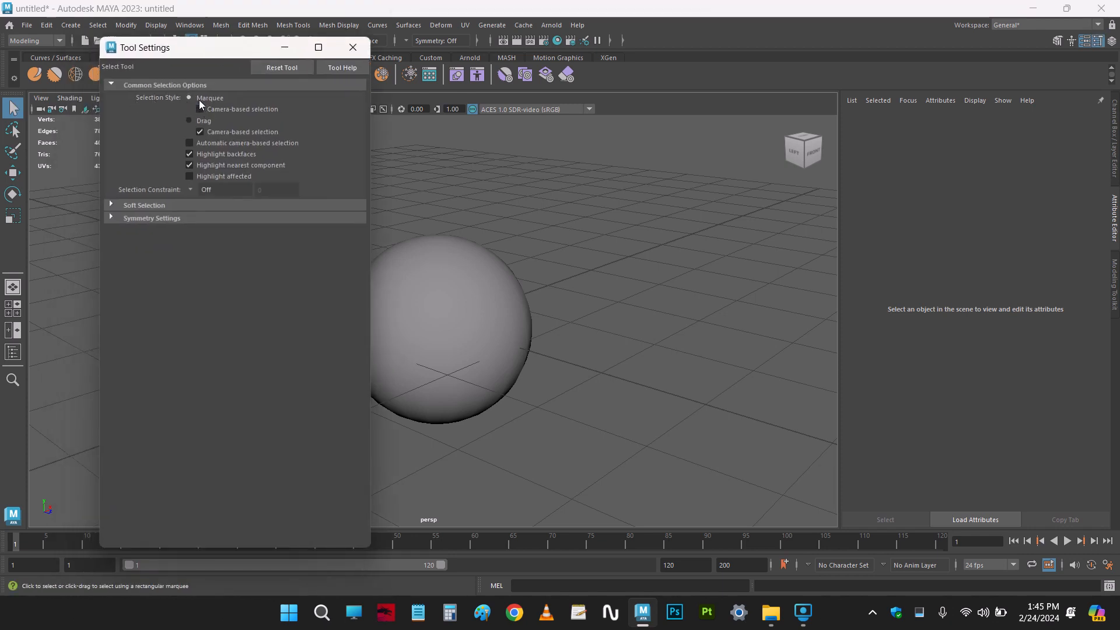
{"action": "middle_click_drag", "start_coordinate": [526, 250], "coordinate": [620, 229], "text": "alt"}
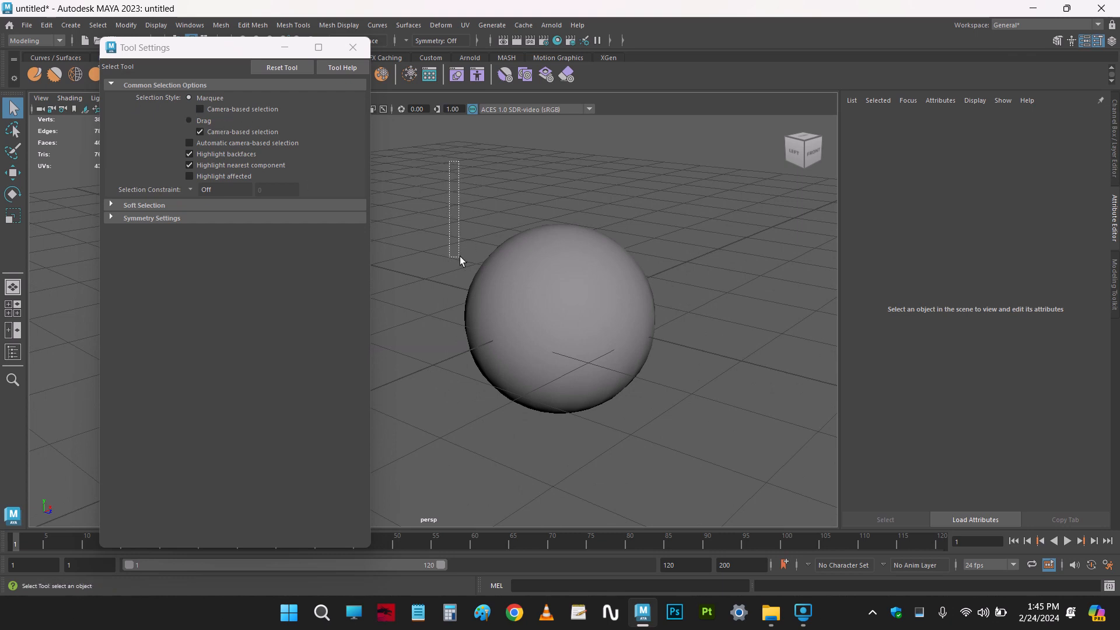
{"action": "left_click_drag", "start_coordinate": [460, 257], "coordinate": [662, 280]}
{"action": "left_click", "coordinate": [453, 187]}
{"action": "left_click_drag", "start_coordinate": [488, 232], "coordinate": [652, 286]}
{"action": "left_click", "coordinate": [521, 210]}
{"action": "left_click", "coordinate": [524, 259]}
{"action": "left_click", "coordinate": [449, 320]}
Enable camera-based selection for the Marquee style, select the sphere and view it from several angles
{"action": "left_click", "coordinate": [200, 106]}
{"action": "left_click", "coordinate": [200, 109]}
{"action": "left_click", "coordinate": [200, 110]}
{"action": "left_click", "coordinate": [549, 263]}
{"action": "left_click_drag", "start_coordinate": [549, 264], "coordinate": [478, 216], "text": "alt"}
{"action": "left_click_drag", "start_coordinate": [399, 207], "coordinate": [362, 197], "text": "alt"}
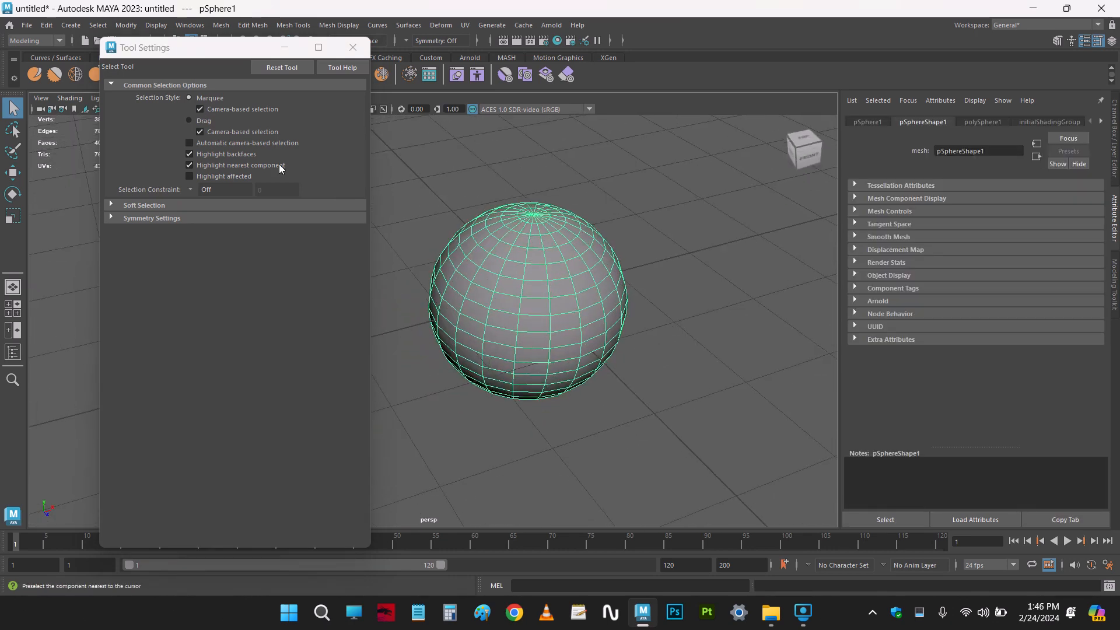
{"action": "left_click_drag", "start_coordinate": [443, 202], "coordinate": [518, 219], "text": "alt"}
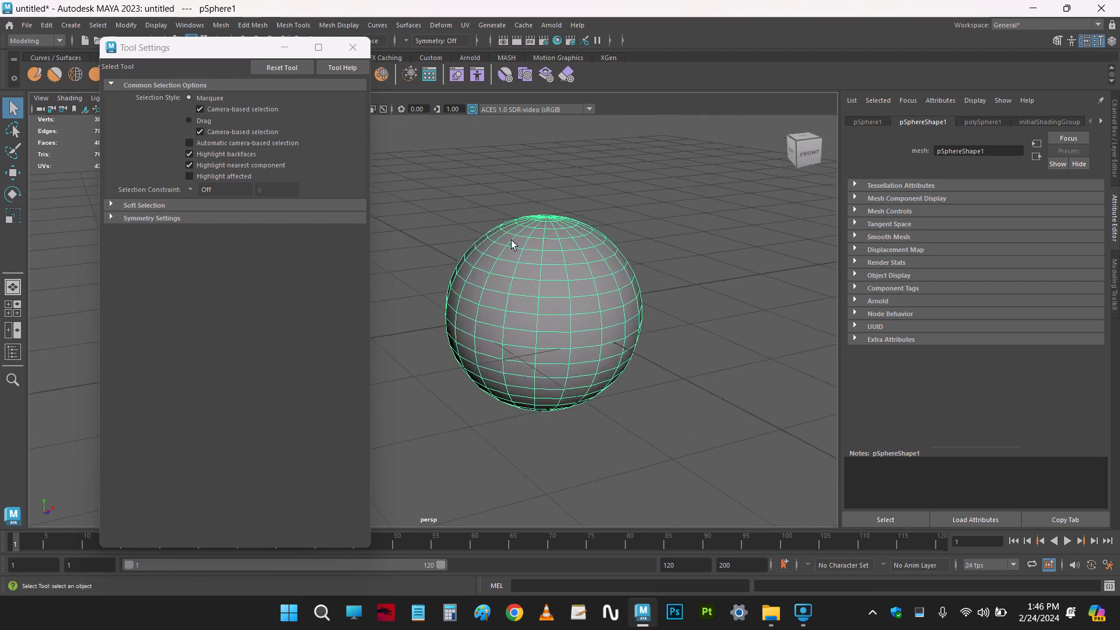
{"action": "scroll", "coordinate": [507, 238], "scroll_direction": "up", "scroll_amount": 4}
Turn off camera-based selection for Marquee, switch the selection style to Drag and try it on the sphere
{"action": "left_click", "coordinate": [200, 120]}
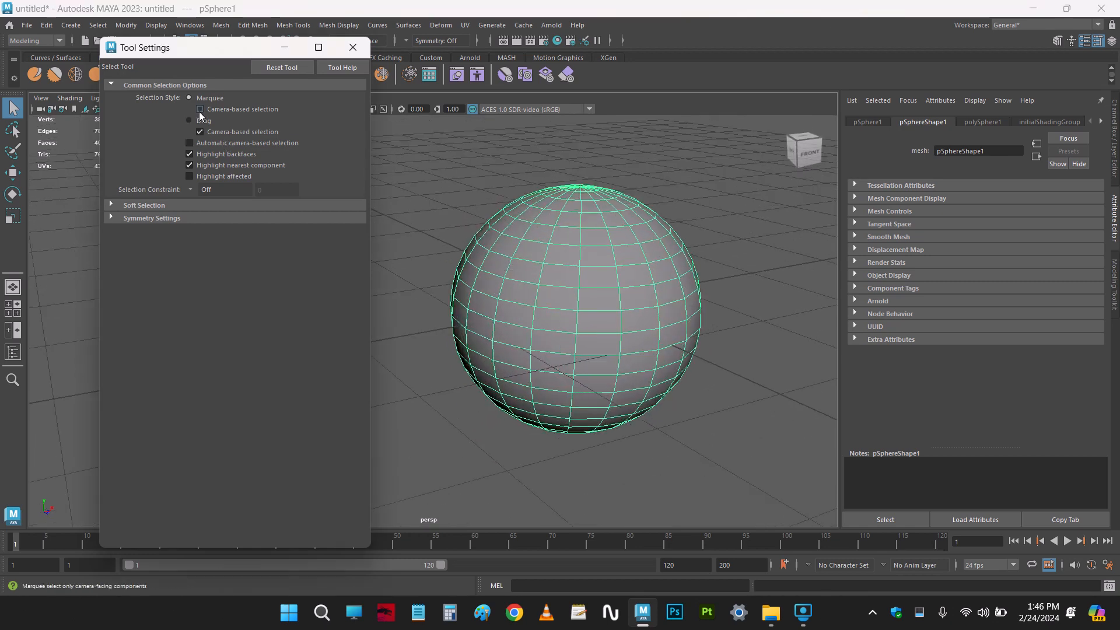
{"action": "left_click", "coordinate": [189, 122]}
{"action": "left_click_drag", "start_coordinate": [410, 159], "coordinate": [625, 322]}
{"action": "left_click", "coordinate": [668, 220]}
{"action": "left_click", "coordinate": [537, 257]}
{"action": "left_click", "coordinate": [459, 220]}
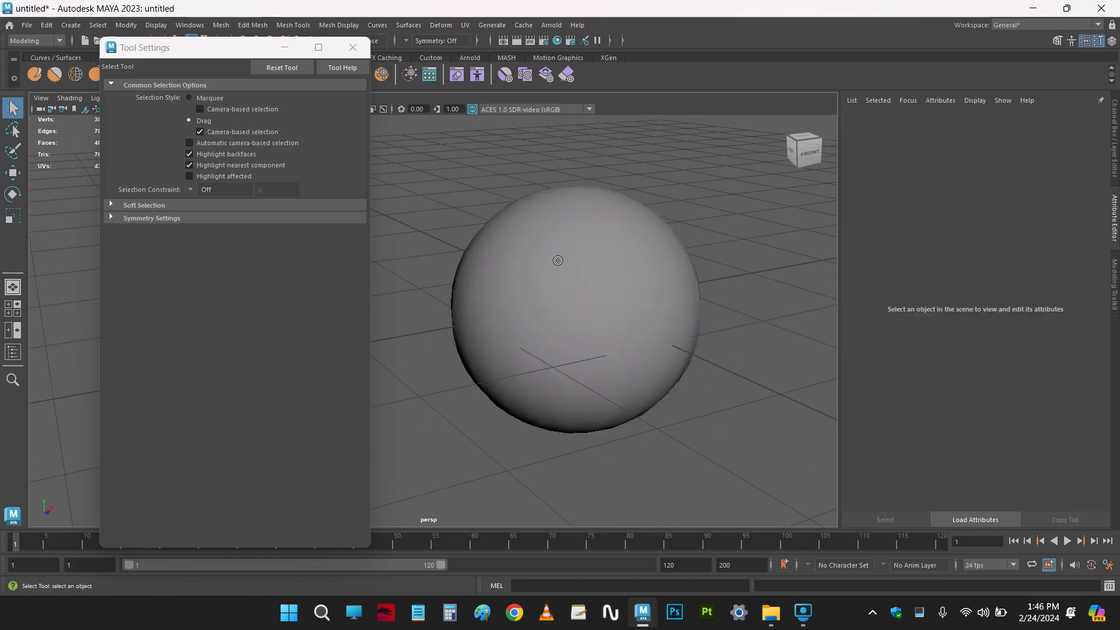
Select the sphere with the Drag style, then turn camera-based selection off for Drag and on for Marquee
{"action": "left_click", "coordinate": [557, 259]}
{"action": "left_click", "coordinate": [460, 187]}
{"action": "left_click_drag", "start_coordinate": [469, 215], "coordinate": [509, 236]}
{"action": "left_click", "coordinate": [196, 131]}
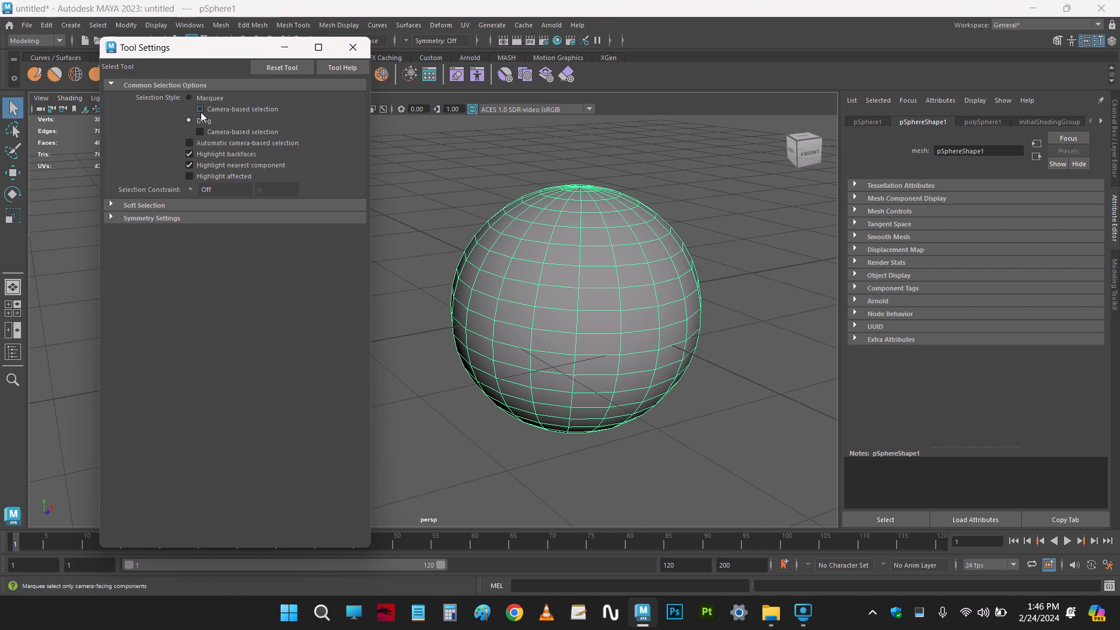
{"action": "left_click", "coordinate": [200, 109]}
Reset the Select tool's settings and expand the Soft Selection section
{"action": "left_click", "coordinate": [136, 205]}
{"action": "left_click_drag", "start_coordinate": [185, 53], "coordinate": [147, 49]}
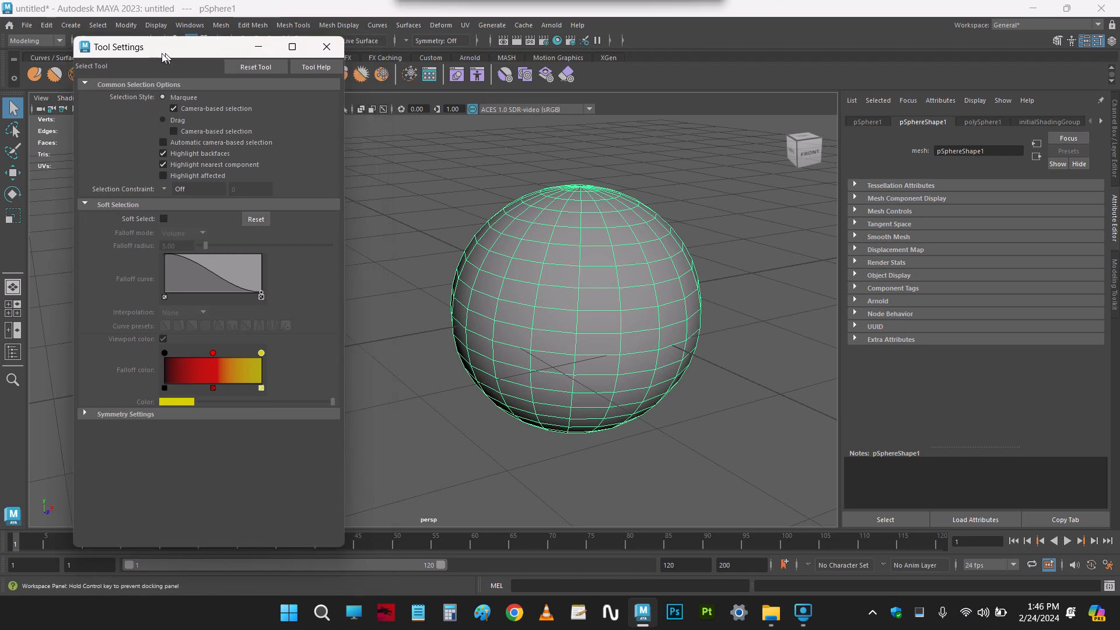
{"action": "left_click", "coordinate": [243, 65]}
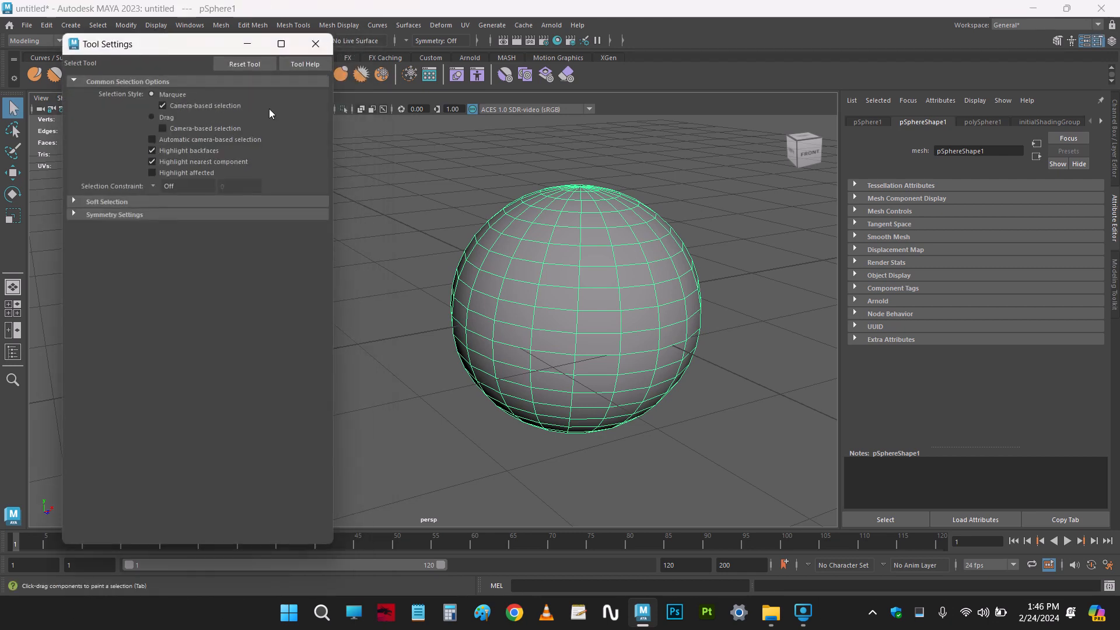
{"action": "left_click", "coordinate": [245, 65]}
{"action": "left_click", "coordinate": [106, 202]}
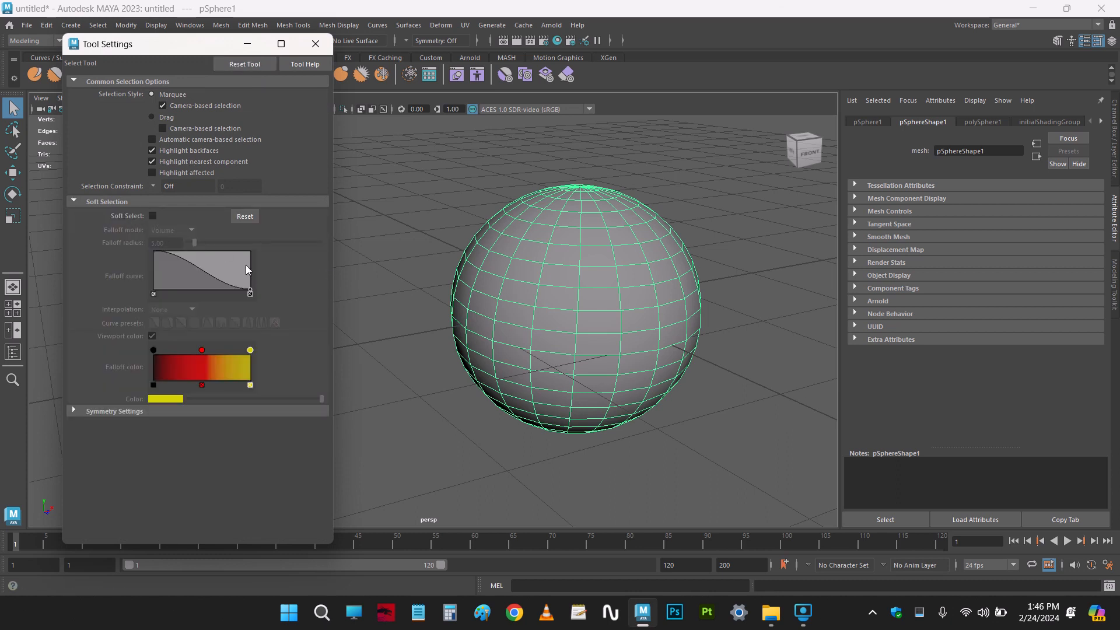
Enable Soft Select, put the sphere in Vertex mode and select a vertex on its upper front
{"action": "middle_click_drag", "start_coordinate": [398, 260], "coordinate": [418, 260], "text": "alt"}
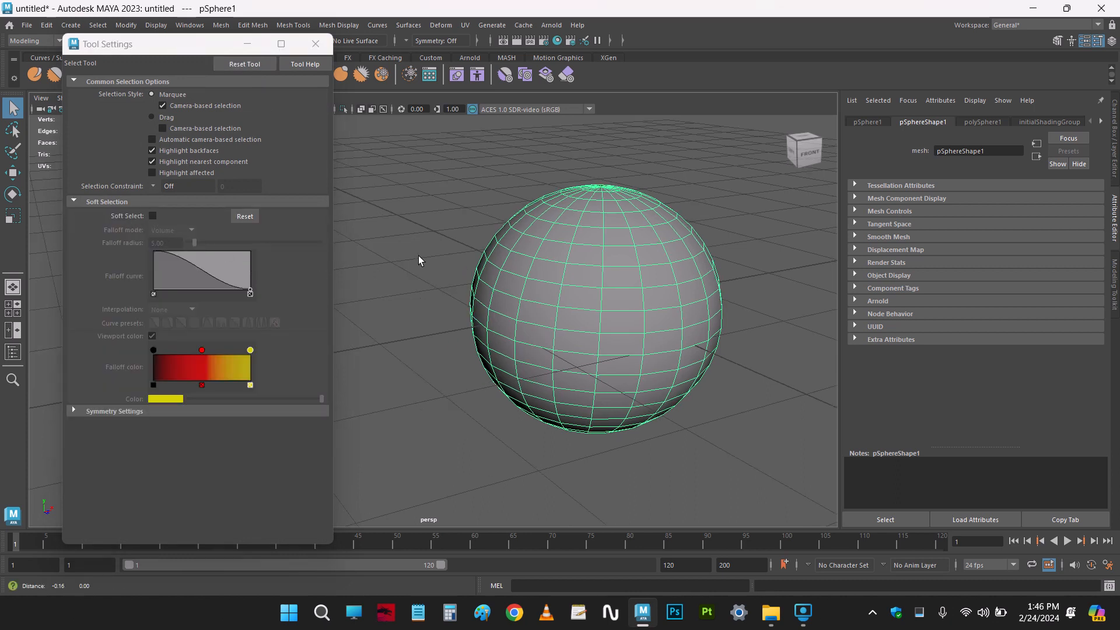
{"action": "left_click", "coordinate": [152, 216]}
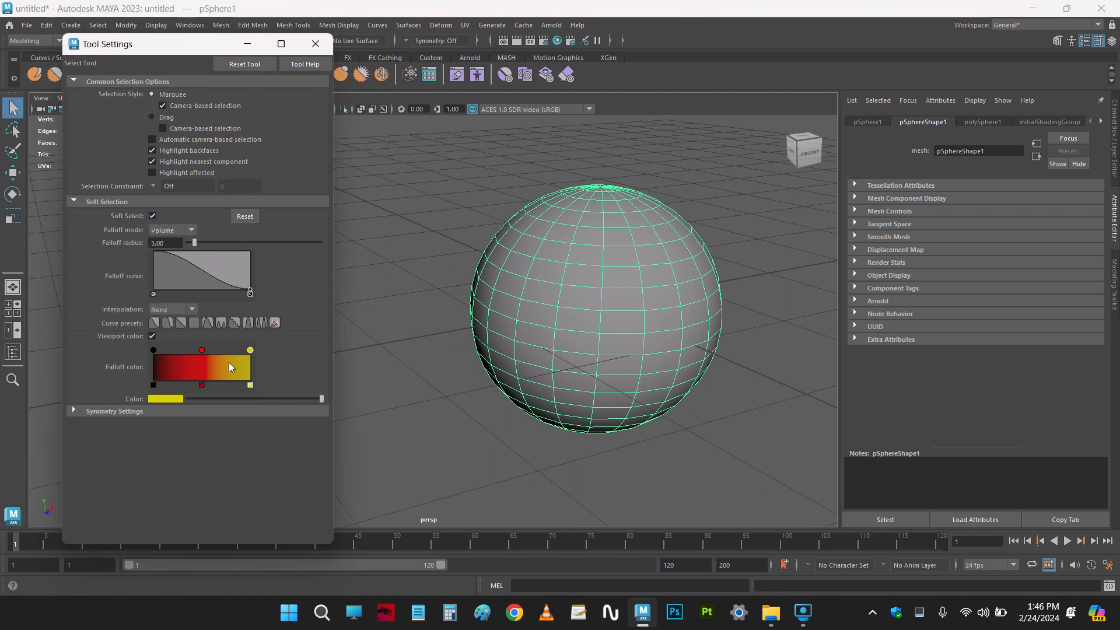
{"action": "left_click", "coordinate": [454, 195]}
{"action": "left_click", "coordinate": [576, 279]}
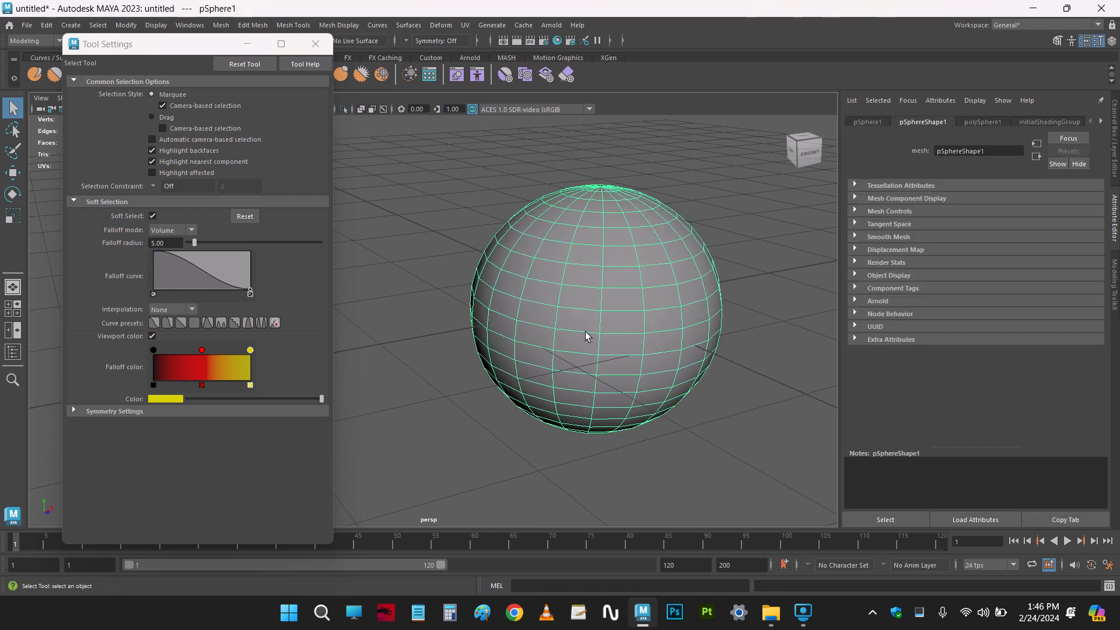
{"action": "right_click", "coordinate": [611, 219]}
{"action": "right_click_drag", "start_coordinate": [611, 222], "coordinate": [552, 219]}
{"action": "left_click", "coordinate": [566, 264]}
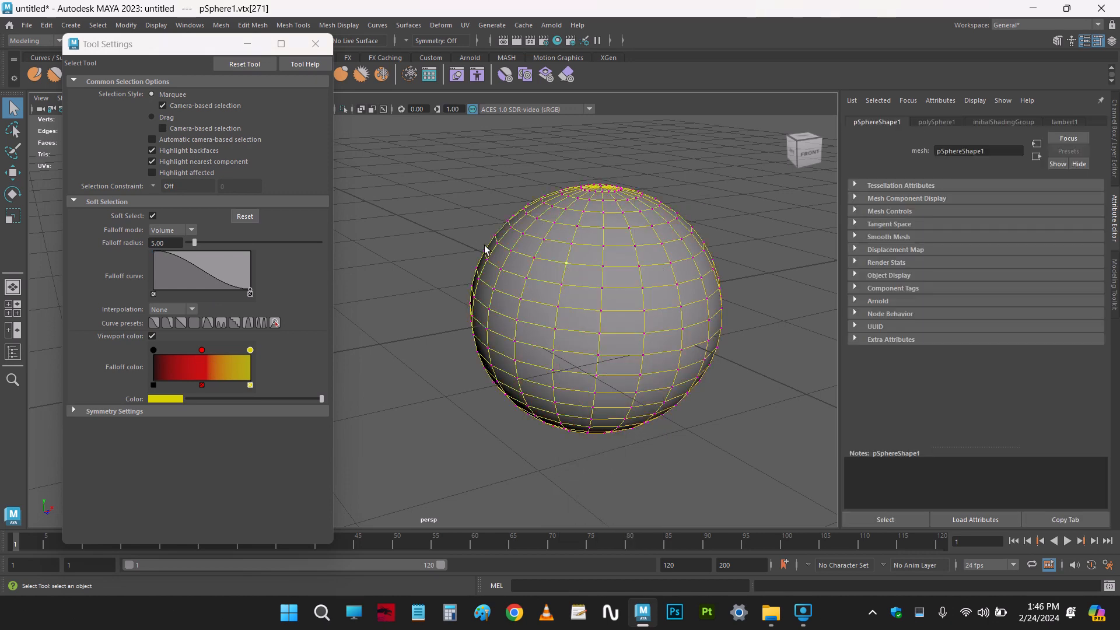
{"action": "right_click", "coordinate": [587, 219]}
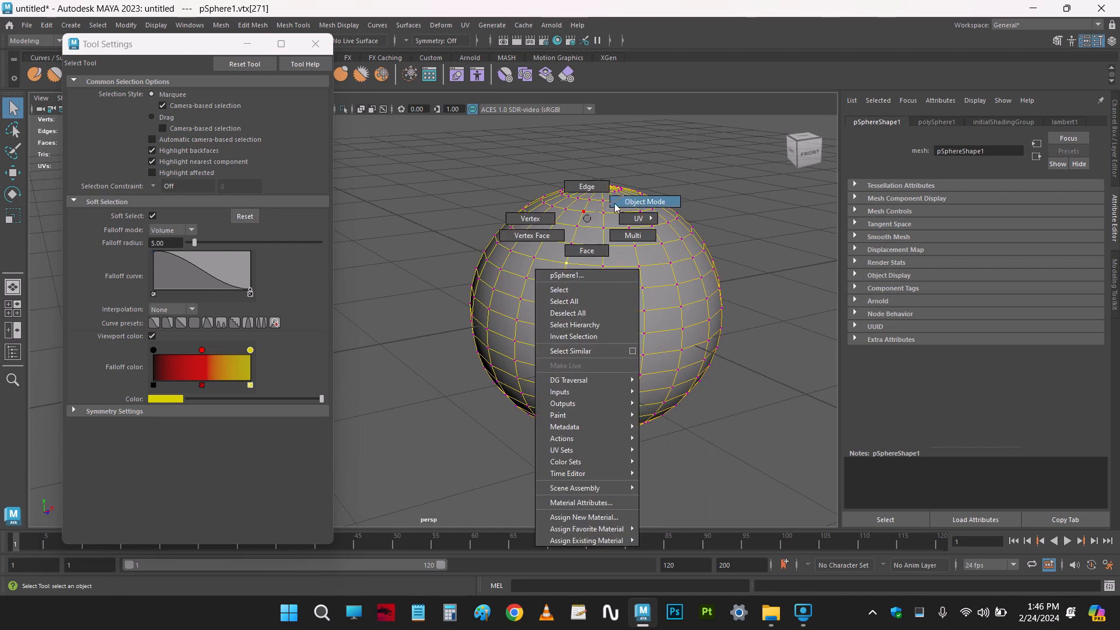
{"action": "left_click", "coordinate": [532, 219]}
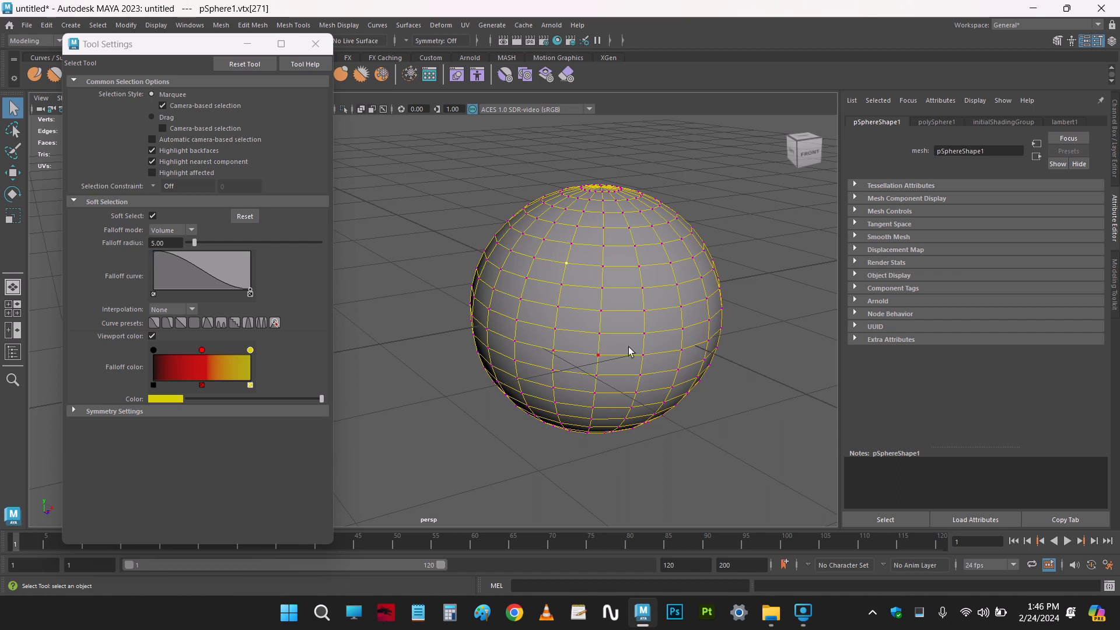
Turn off Soft Select and pick individual vertices on the sphere's front with the Move tool
{"action": "left_click", "coordinate": [153, 215]}
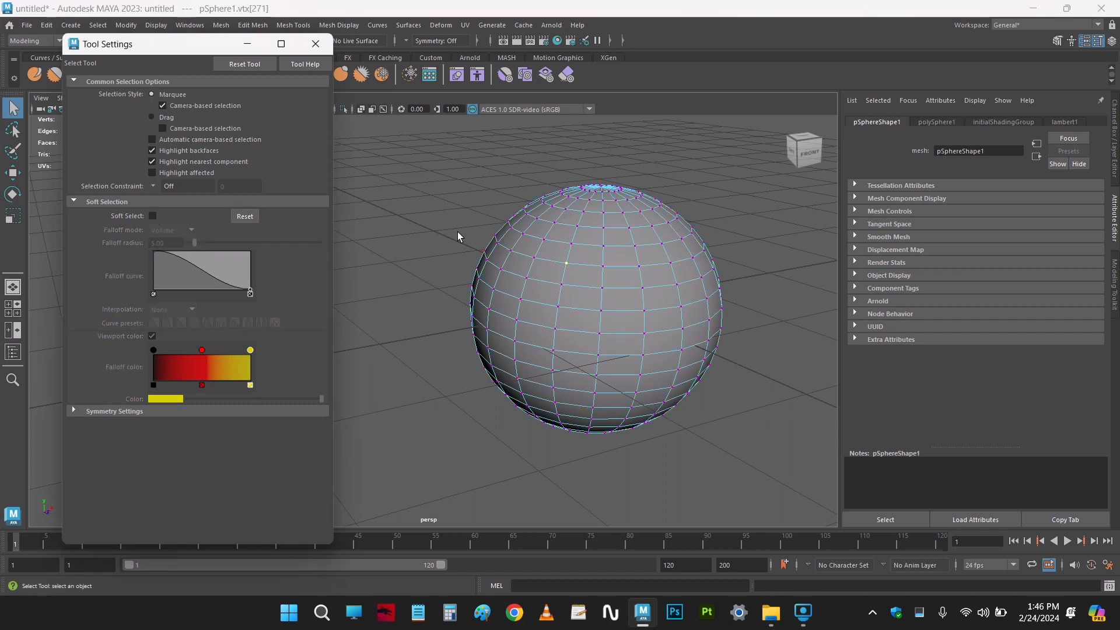
{"action": "left_click", "coordinate": [598, 265]}
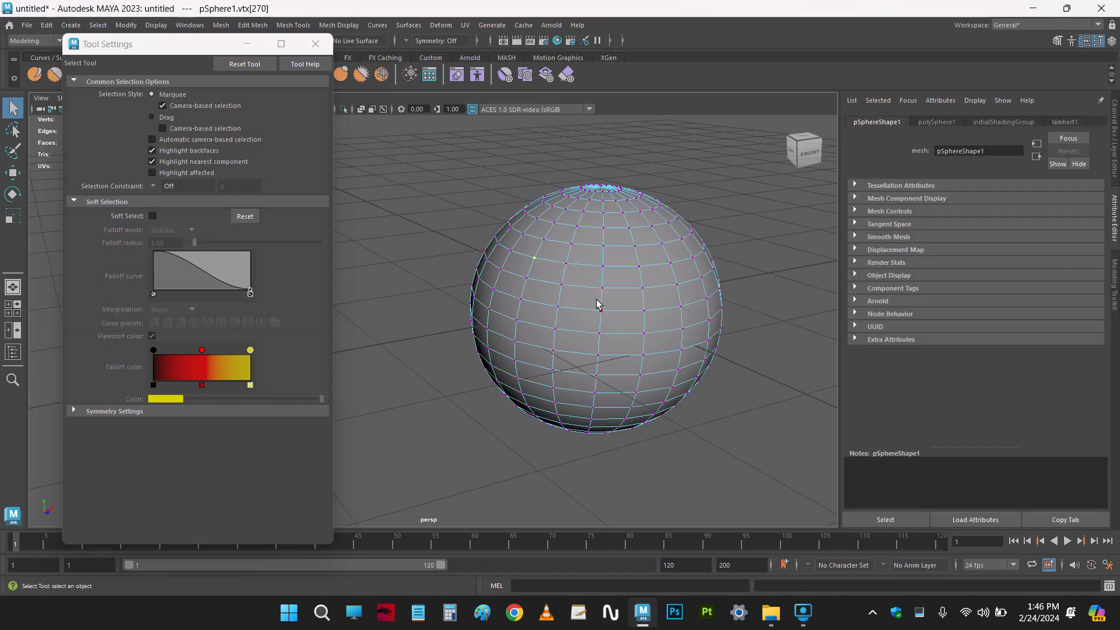
{"action": "key", "text": "w"}
{"action": "left_click", "coordinate": [602, 266]}
{"action": "left_click", "coordinate": [600, 309]}
{"action": "left_click", "coordinate": [644, 310]}
{"action": "left_click", "coordinate": [649, 252]}
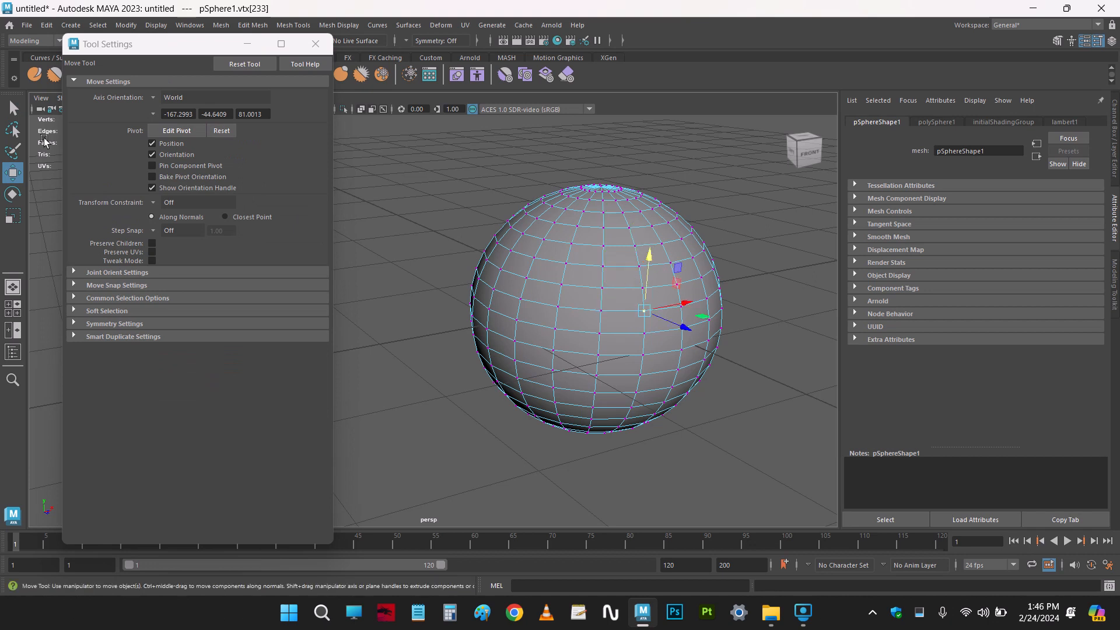
Re-enable Soft Select in the Select tool's settings and select a vertex on the sphere's upper front
{"action": "left_click", "coordinate": [13, 107]}
{"action": "left_click", "coordinate": [153, 215]}
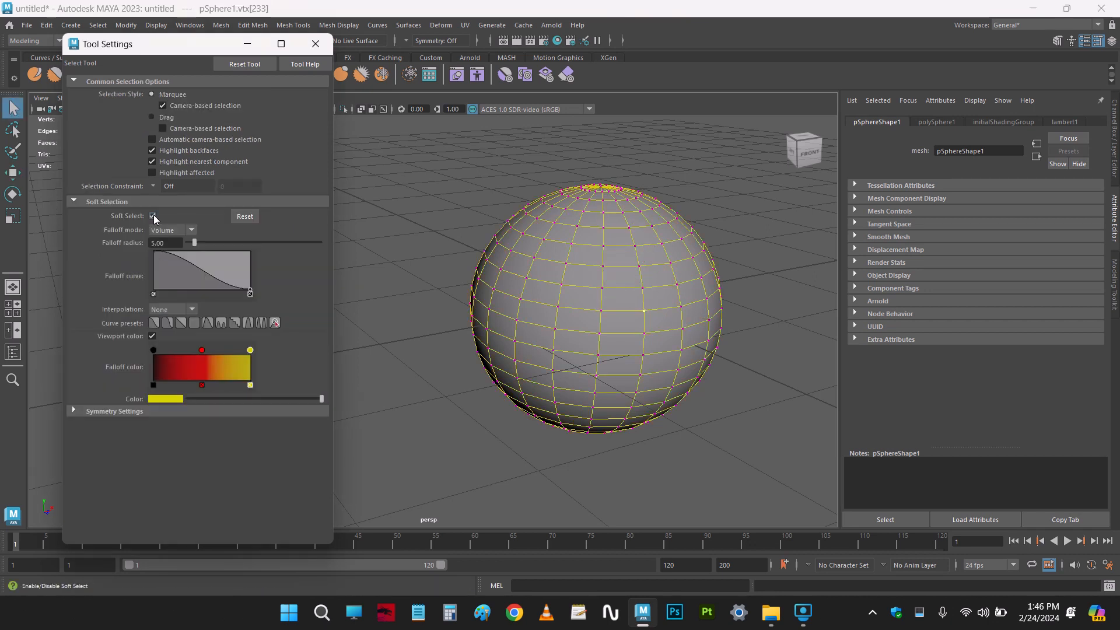
{"action": "left_click", "coordinate": [554, 273]}
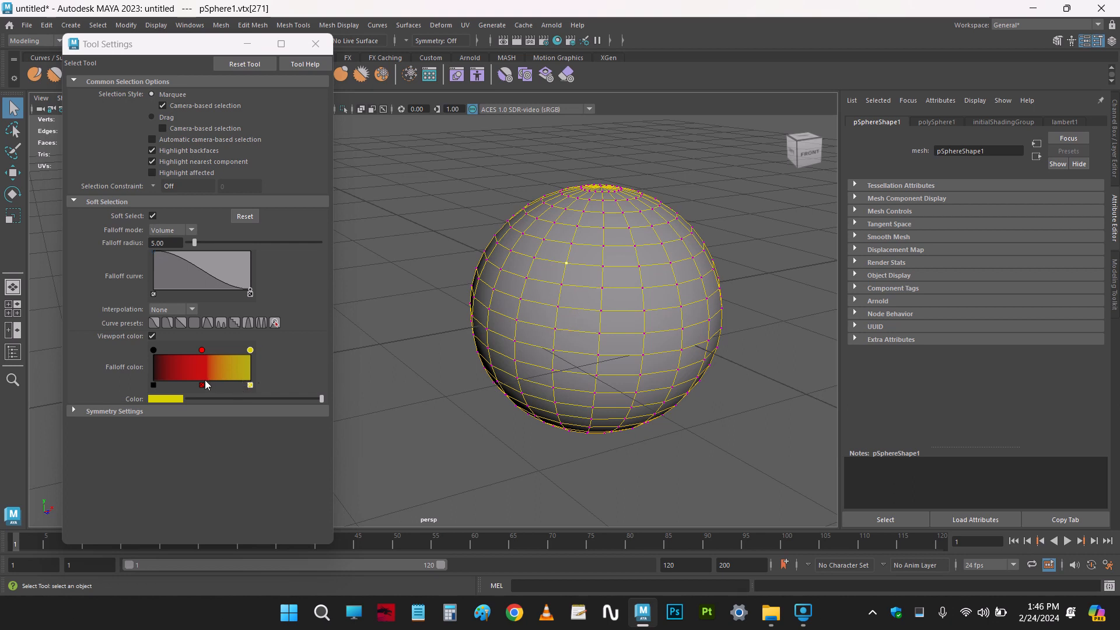
Shift the red marker of the falloff color ramp slightly and darken the ramp's yellow end color
{"action": "mouse_move", "coordinate": [201, 353]}
{"action": "left_mouse_down"}
{"action": "mouse_move", "coordinate": [248, 357]}
{"action": "mouse_move", "coordinate": [212, 362]}
{"action": "mouse_move", "coordinate": [252, 352]}
{"action": "mouse_move", "coordinate": [166, 352]}
{"action": "mouse_move", "coordinate": [236, 350]}
{"action": "mouse_move", "coordinate": [200, 352]}
{"action": "mouse_move", "coordinate": [249, 361]}
{"action": "left_mouse_up"}
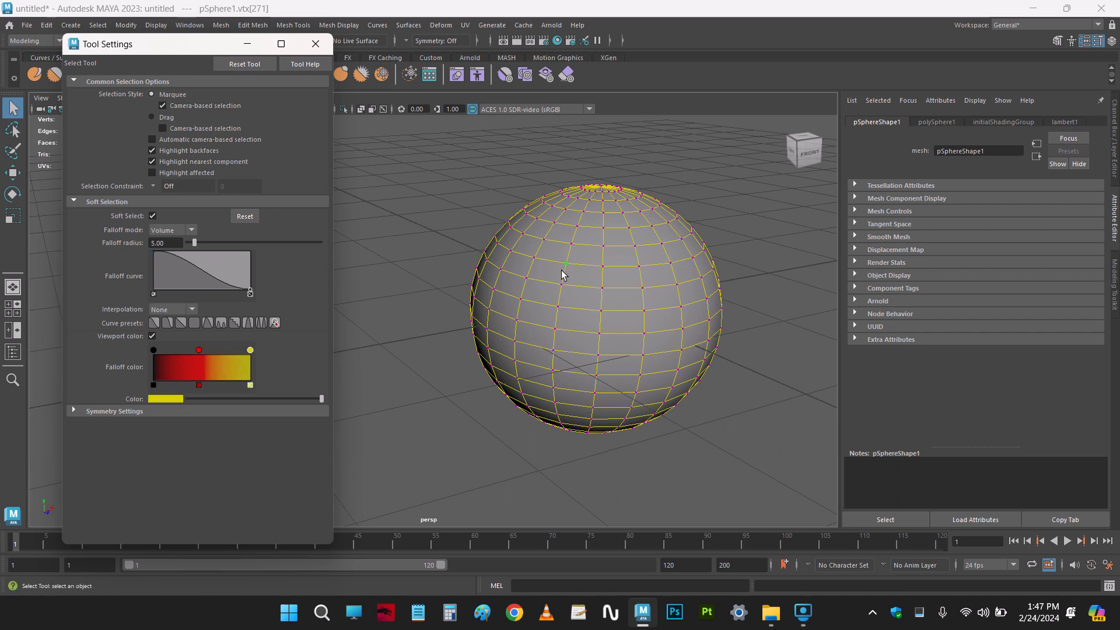
{"action": "mouse_move", "coordinate": [202, 396]}
{"action": "left_mouse_down"}
{"action": "mouse_move", "coordinate": [337, 390]}
{"action": "mouse_move", "coordinate": [190, 404]}
{"action": "left_mouse_up"}
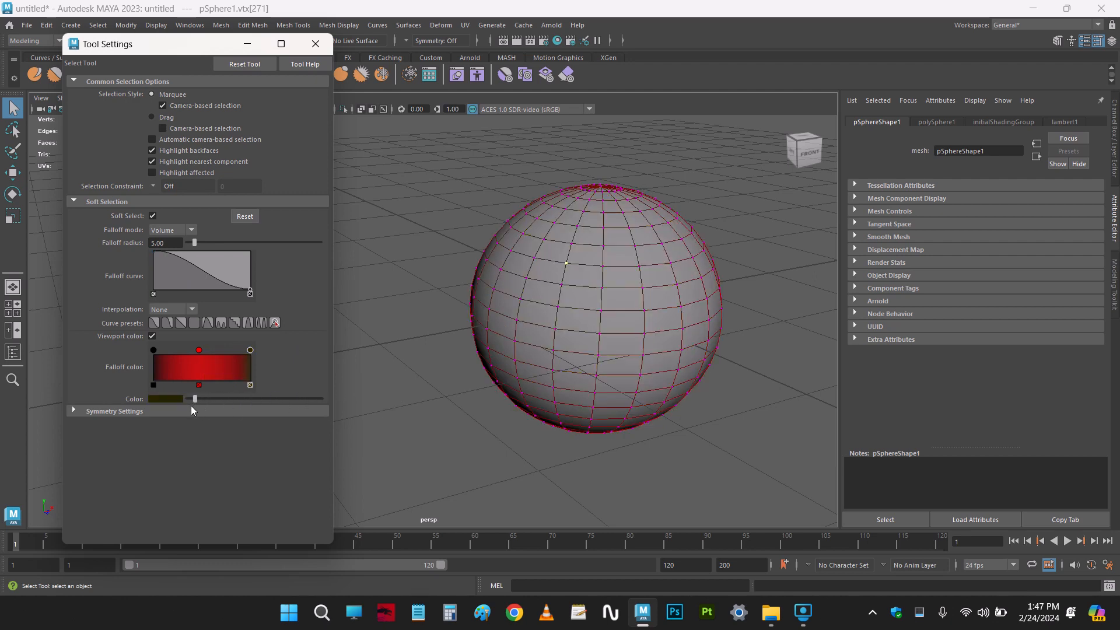
Marquee-select the sphere's upper front vertices, move them by about 1.028, 1.668, 0.555 with Soft Select on, and undo the move
{"action": "scroll", "coordinate": [557, 342], "scroll_direction": "down", "scroll_amount": 4}
{"action": "left_click_drag", "start_coordinate": [441, 258], "coordinate": [549, 329]}
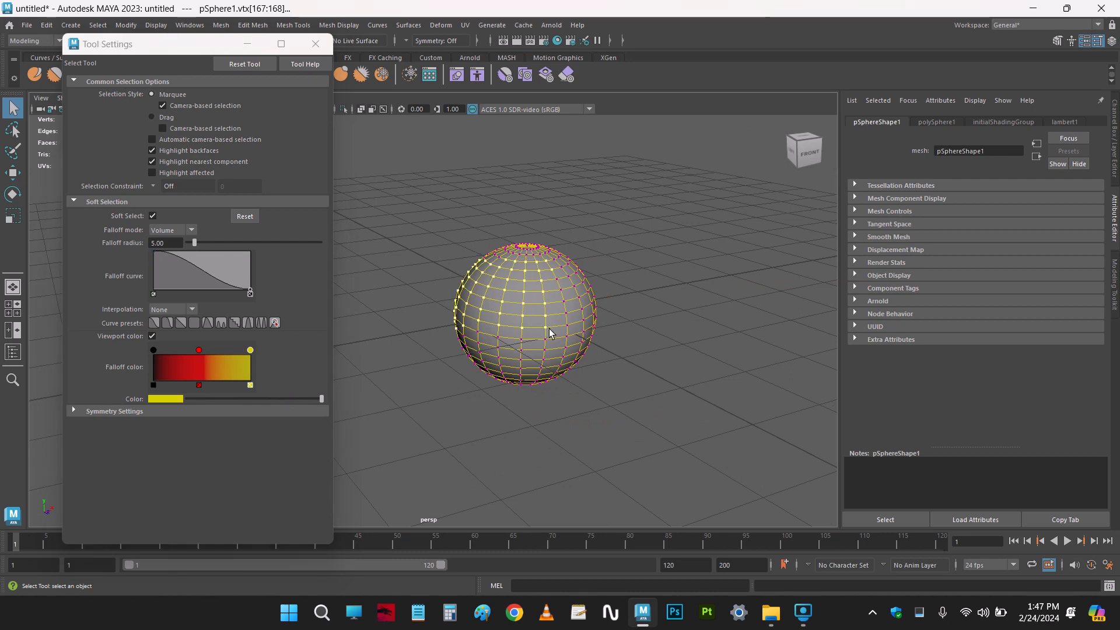
{"action": "key", "text": "w"}
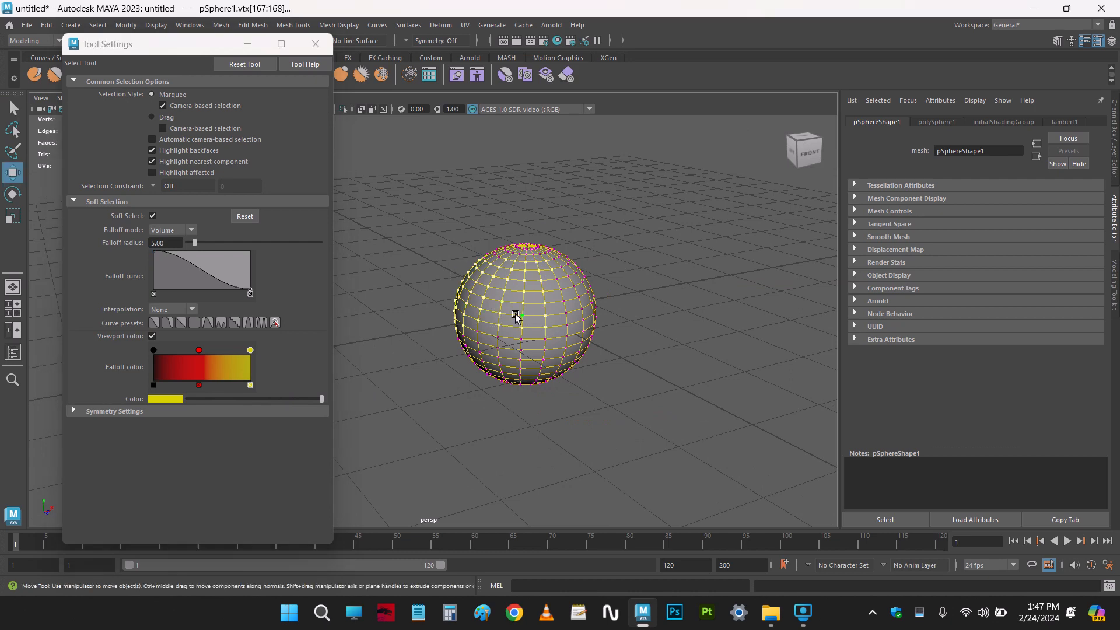
{"action": "left_click_drag", "start_coordinate": [508, 301], "coordinate": [620, 195]}
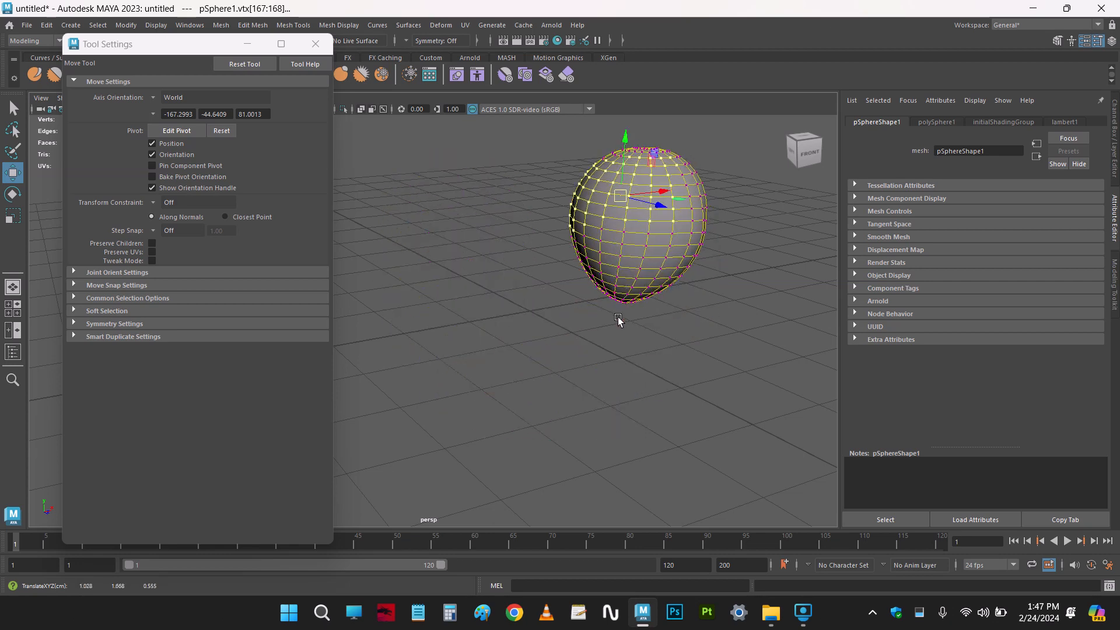
{"action": "key", "text": "ctrl+z"}
Pick a vertex on the sphere's upper front with the Move tool while Soft Select is on
{"action": "left_click", "coordinate": [618, 319]}
{"action": "right_click_drag", "start_coordinate": [547, 330], "coordinate": [509, 312]}
{"action": "left_click", "coordinate": [518, 286]}
{"action": "left_click", "coordinate": [611, 208]}
{"action": "left_click", "coordinate": [601, 285]}
{"action": "left_click", "coordinate": [521, 283]}
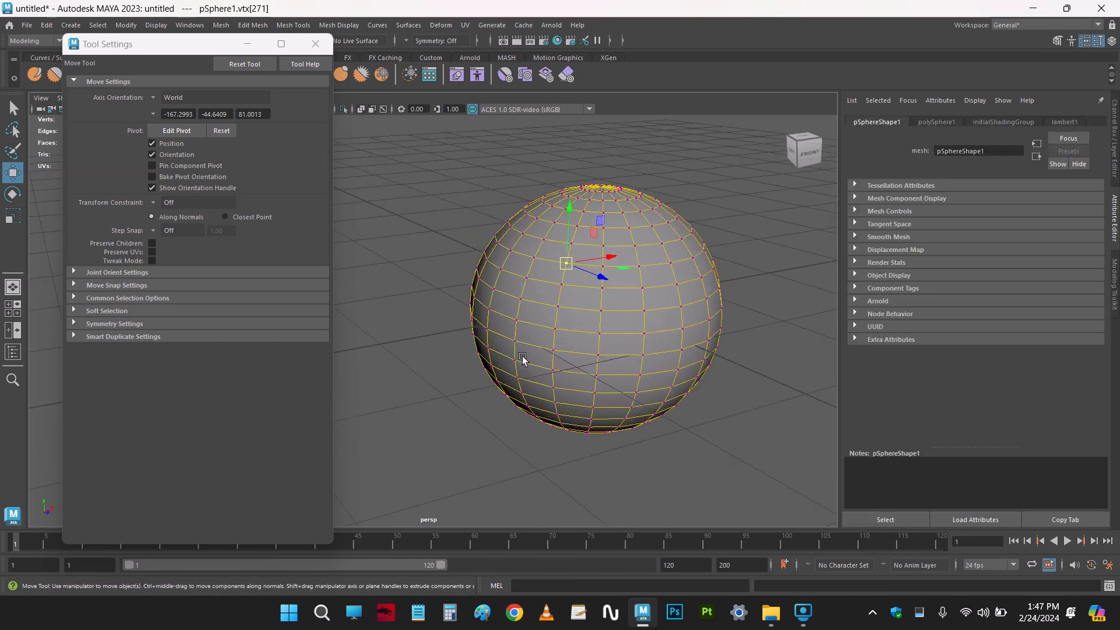
Toggle Soft Select, close the Move tool's settings window and clear the vertex selection on the sphere
{"action": "key", "text": "b"}
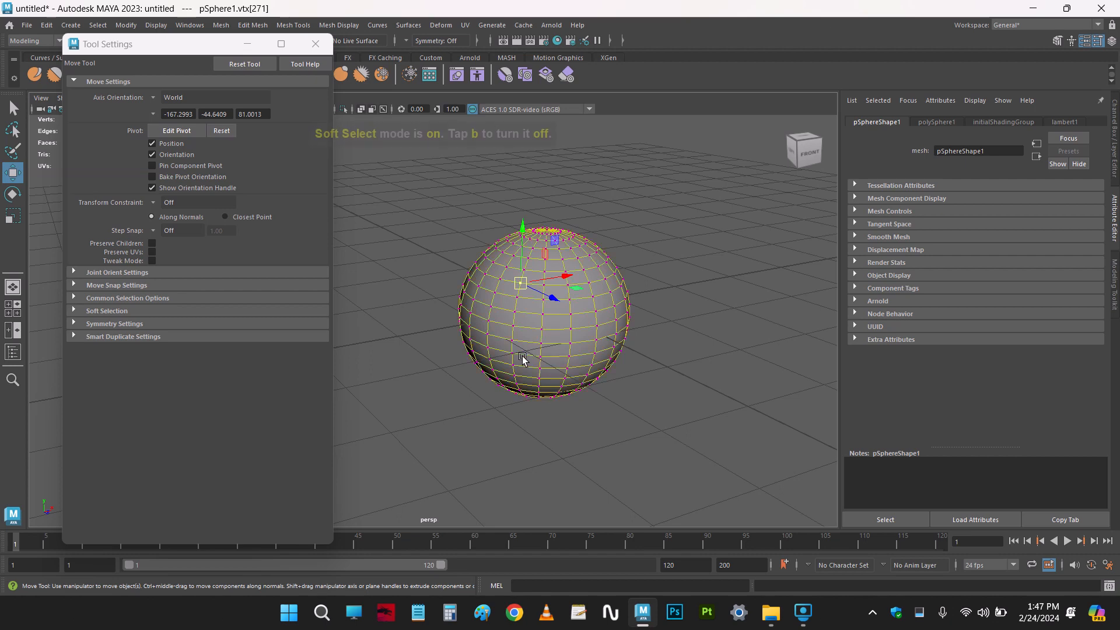
{"action": "right_click_drag", "start_coordinate": [523, 356], "coordinate": [583, 286], "text": "alt"}
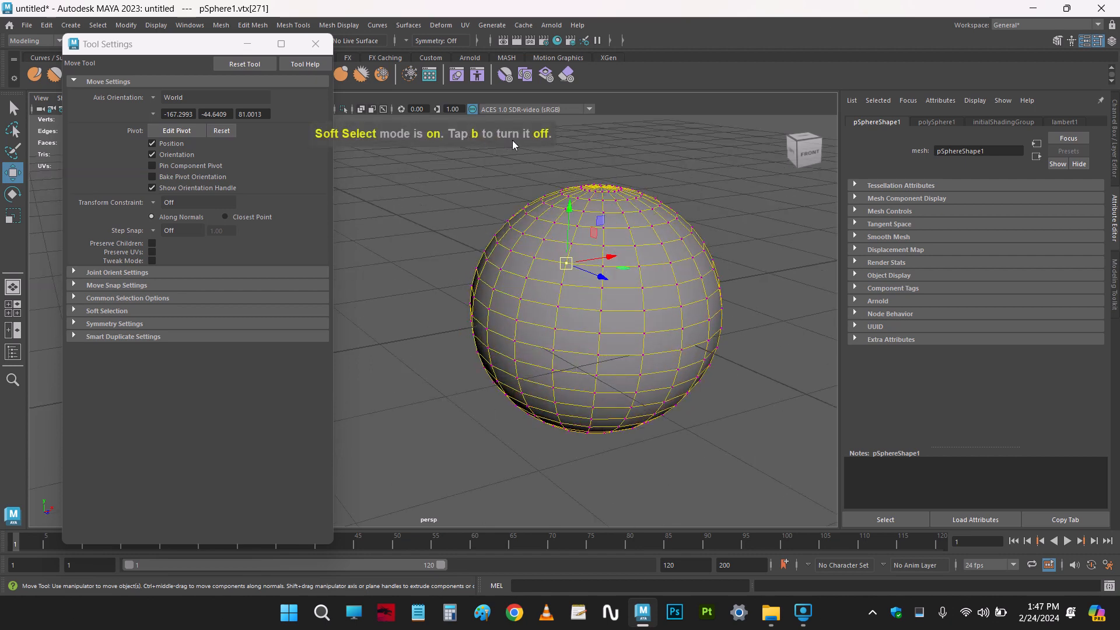
{"action": "left_click_drag", "start_coordinate": [624, 213], "coordinate": [557, 278], "text": "alt"}
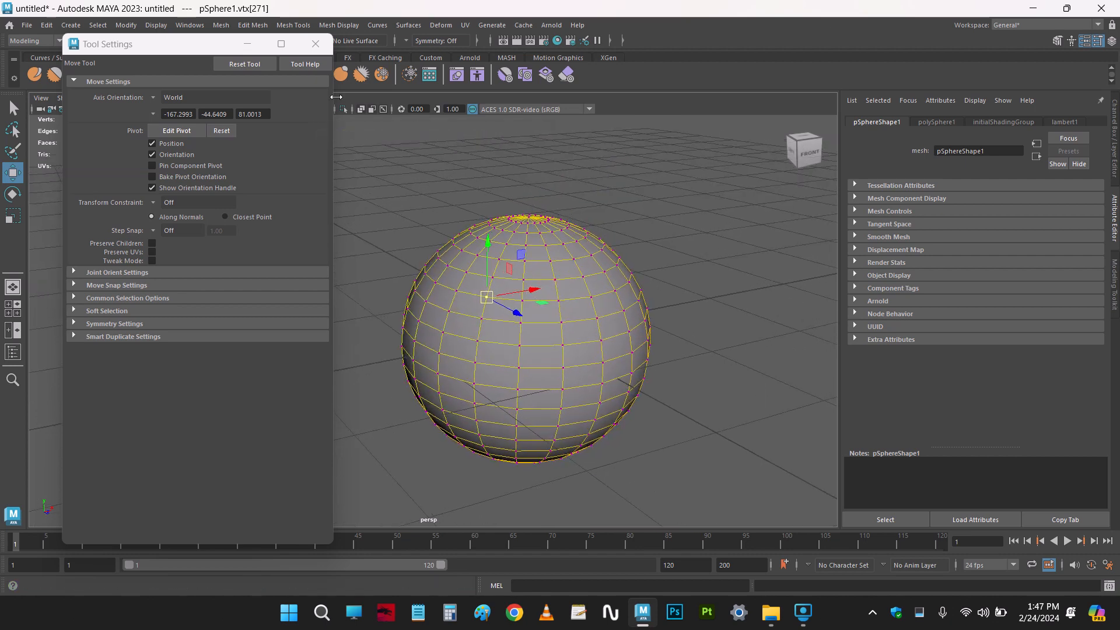
{"action": "left_click", "coordinate": [319, 51]}
{"action": "left_click", "coordinate": [500, 292]}
{"action": "left_click", "coordinate": [498, 297]}
{"action": "left_click", "coordinate": [660, 239]}
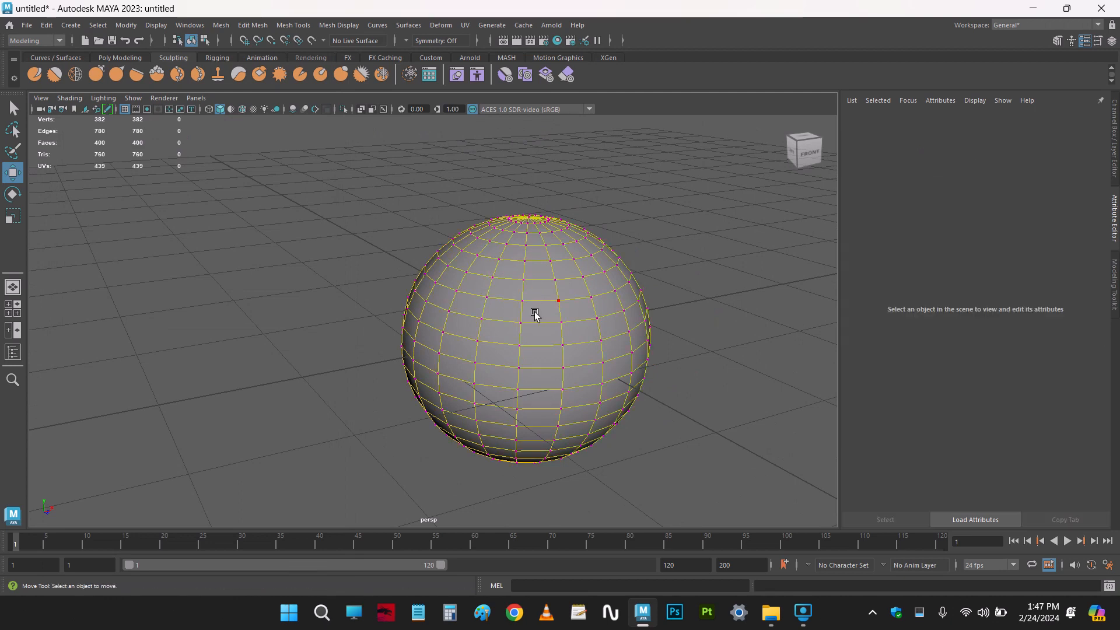
With Soft Select off, move one upper front vertex to about -1.822, 0.924, -0.092 and another to about 0.712, 1.523, 0.978
{"action": "left_click", "coordinate": [485, 295]}
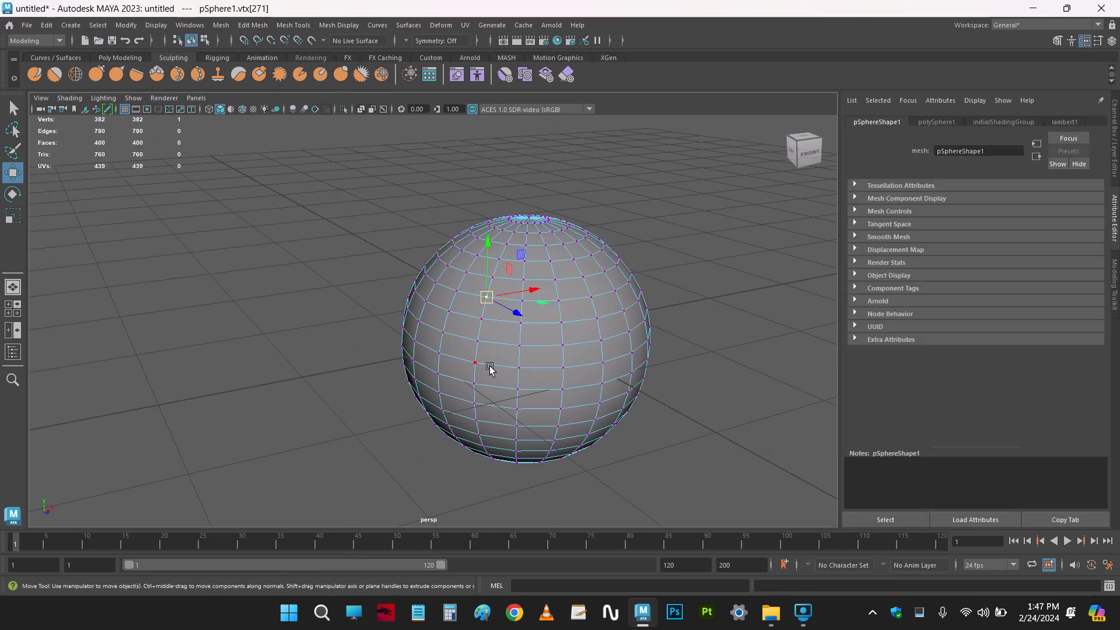
{"action": "left_click_drag", "start_coordinate": [489, 305], "coordinate": [314, 246]}
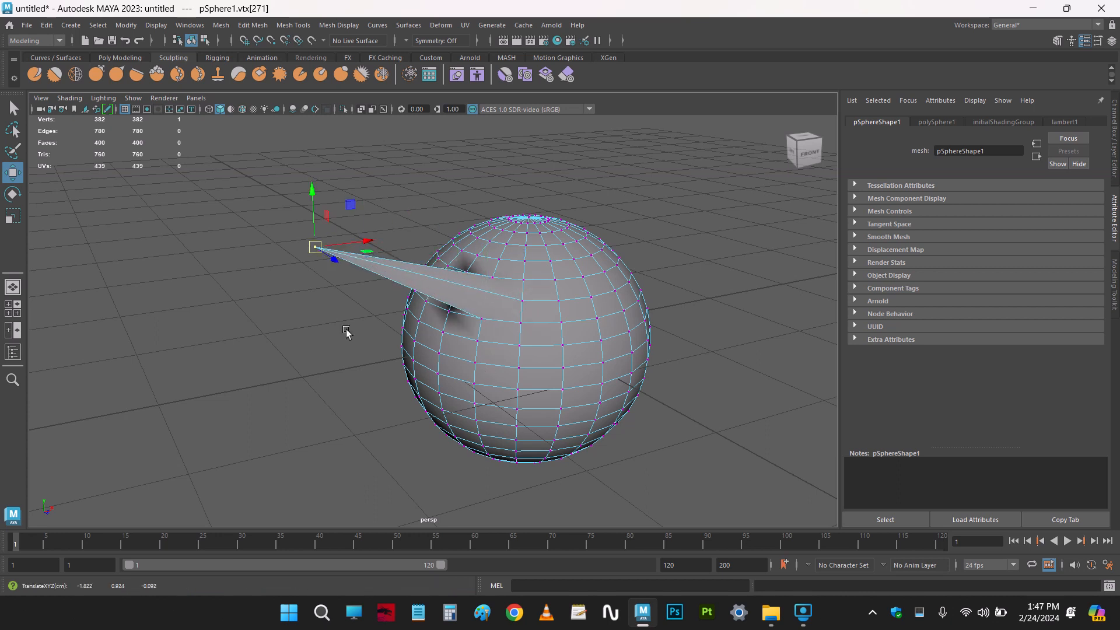
{"action": "left_click", "coordinate": [595, 295]}
{"action": "left_click_drag", "start_coordinate": [594, 295], "coordinate": [707, 155]}
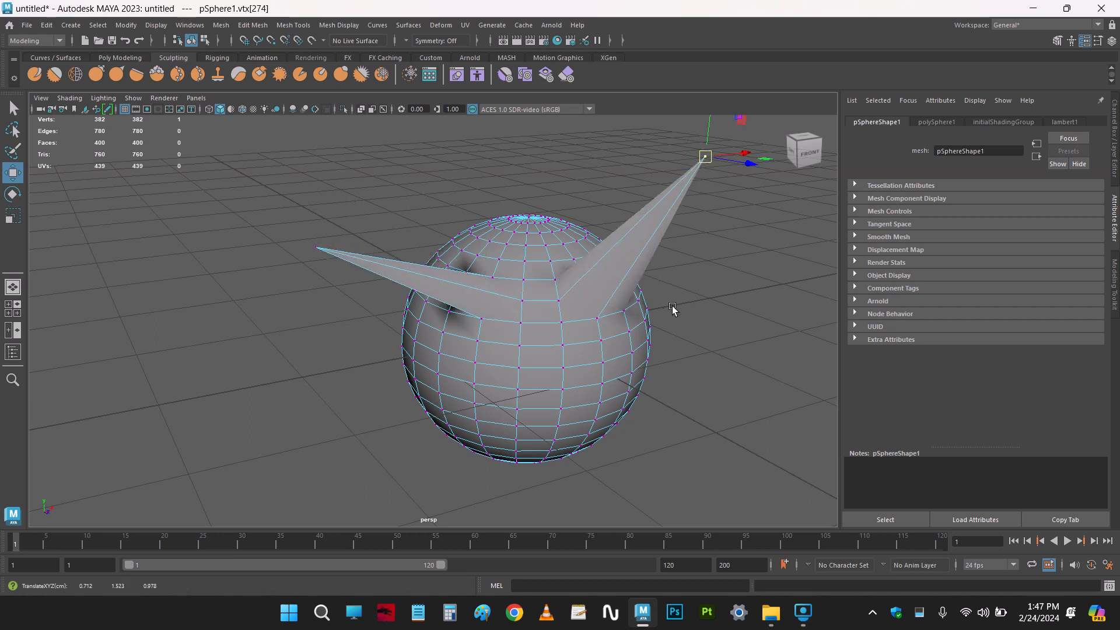
Undo both single-vertex moves on the sphere and clear the selection
{"action": "key", "text": "ctrl+z"}
{"action": "key", "text": "ctrl+z"}
{"action": "key", "text": "ctrl+z"}
{"action": "left_click", "coordinate": [672, 308]}
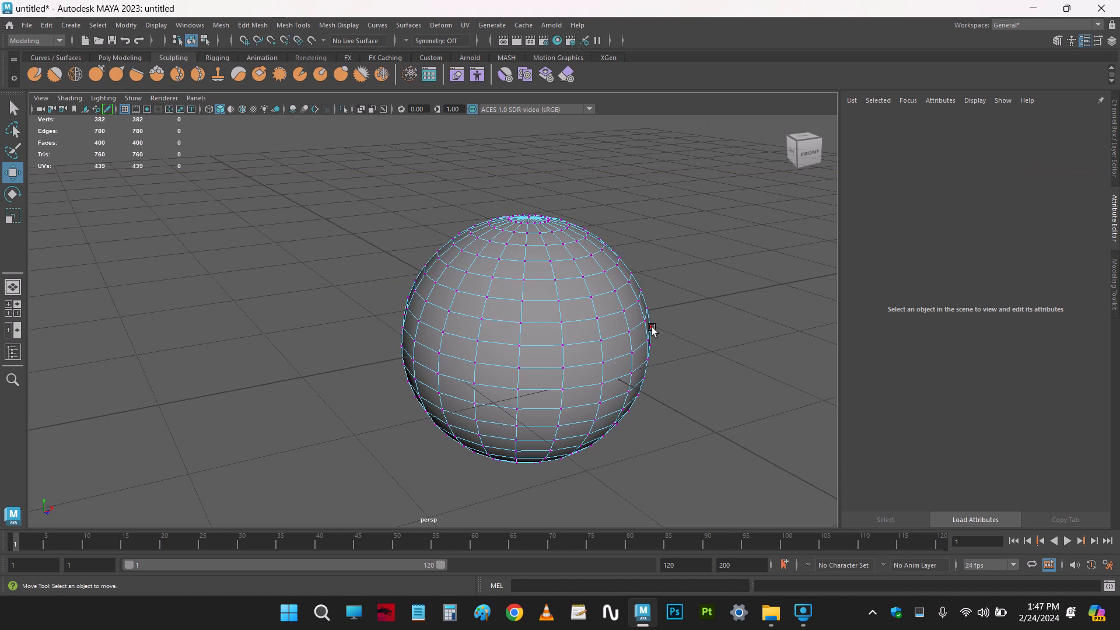
Select a vertex on the sphere's upper front, turn on Soft Select and adjust its falloff radius to cover most of the sphere
{"action": "left_click", "coordinate": [523, 281]}
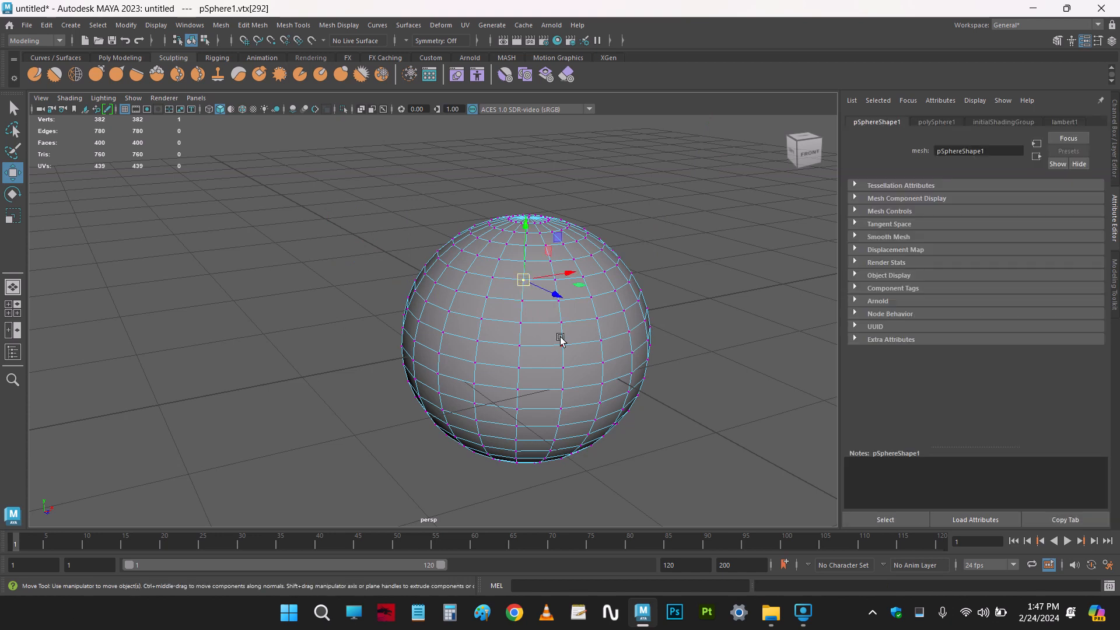
{"action": "key", "text": "b"}
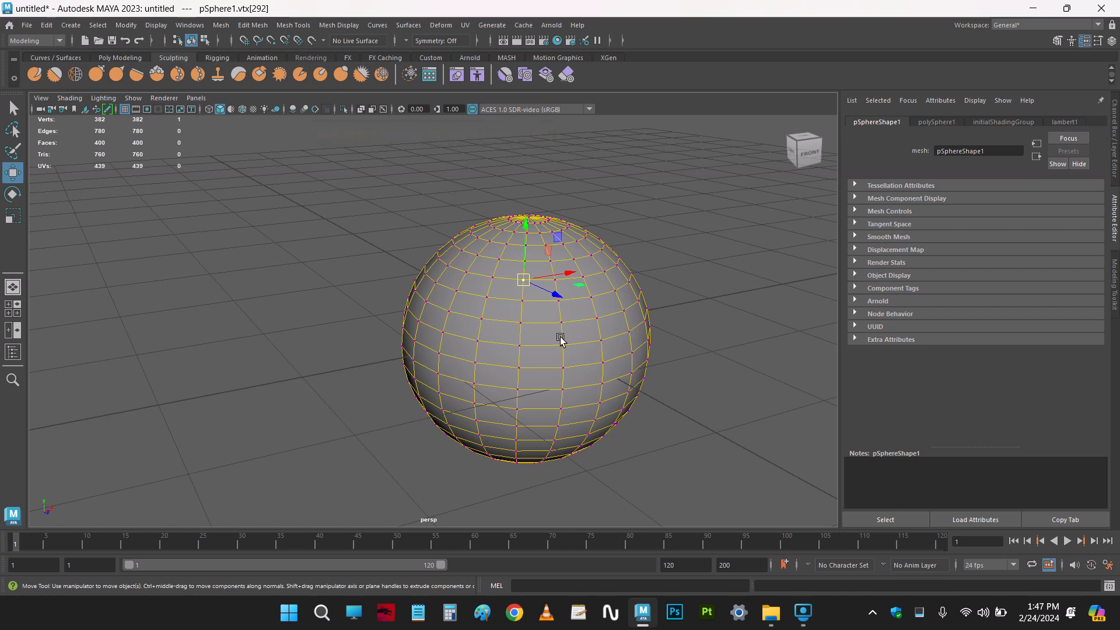
{"action": "key", "text": "b"}
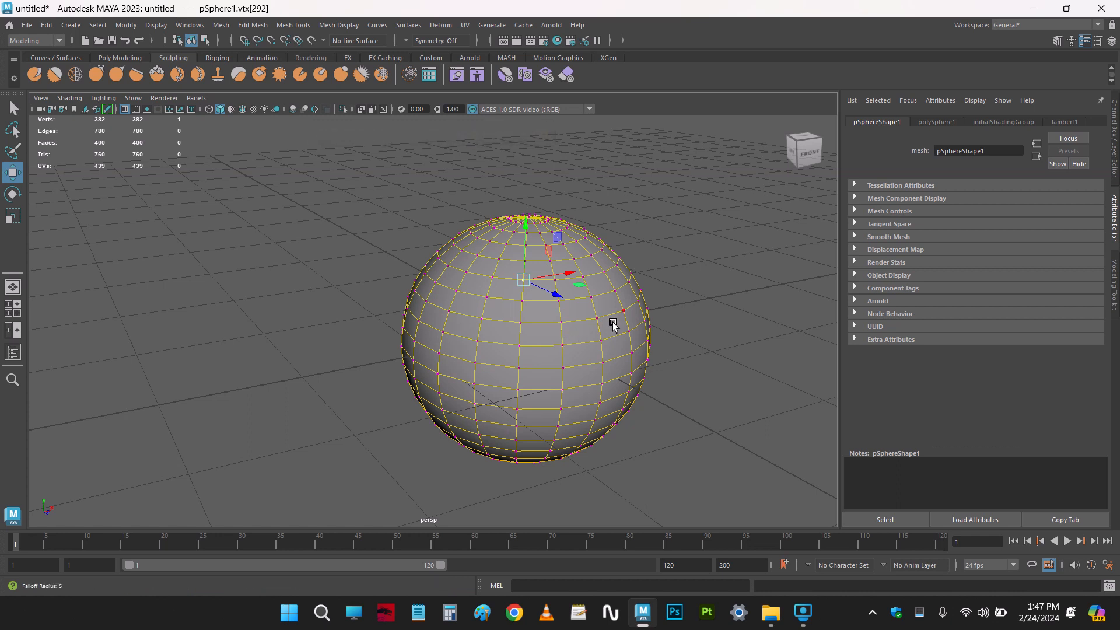
{"action": "left_click_drag", "start_coordinate": [552, 335], "coordinate": [497, 357]}
{"action": "key", "text": "b"}
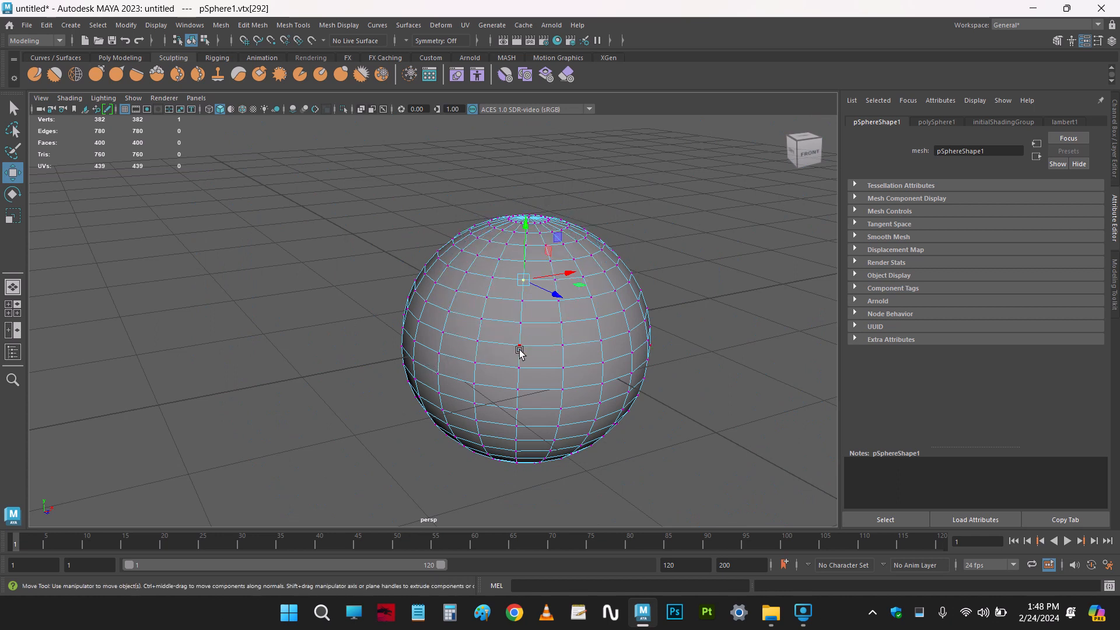
{"action": "key", "text": "b"}
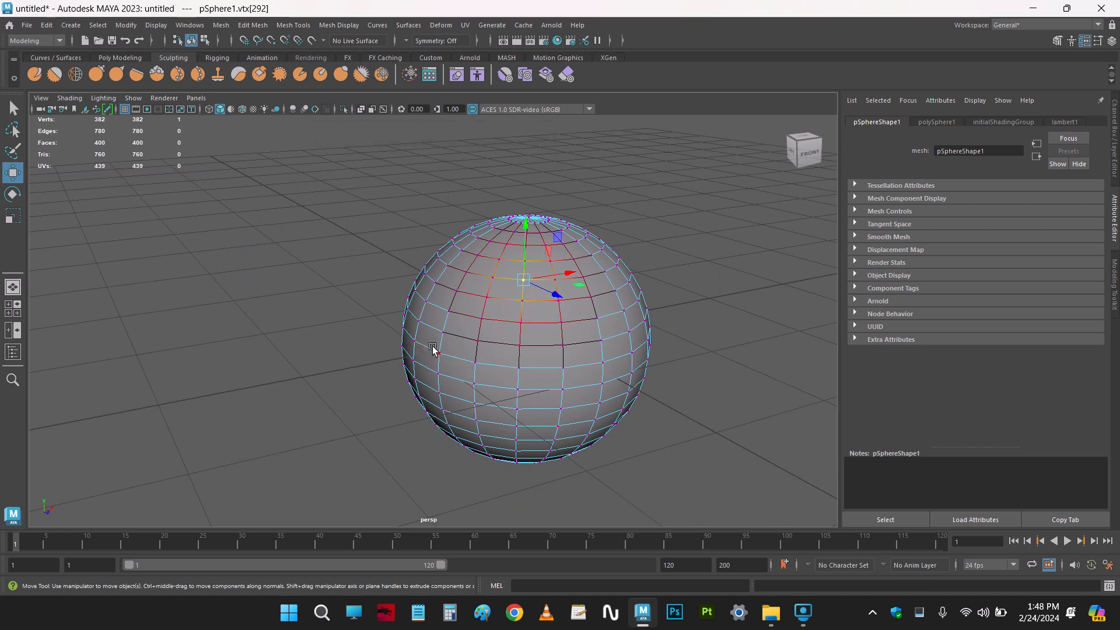
{"action": "left_click_drag", "start_coordinate": [433, 348], "coordinate": [496, 373]}
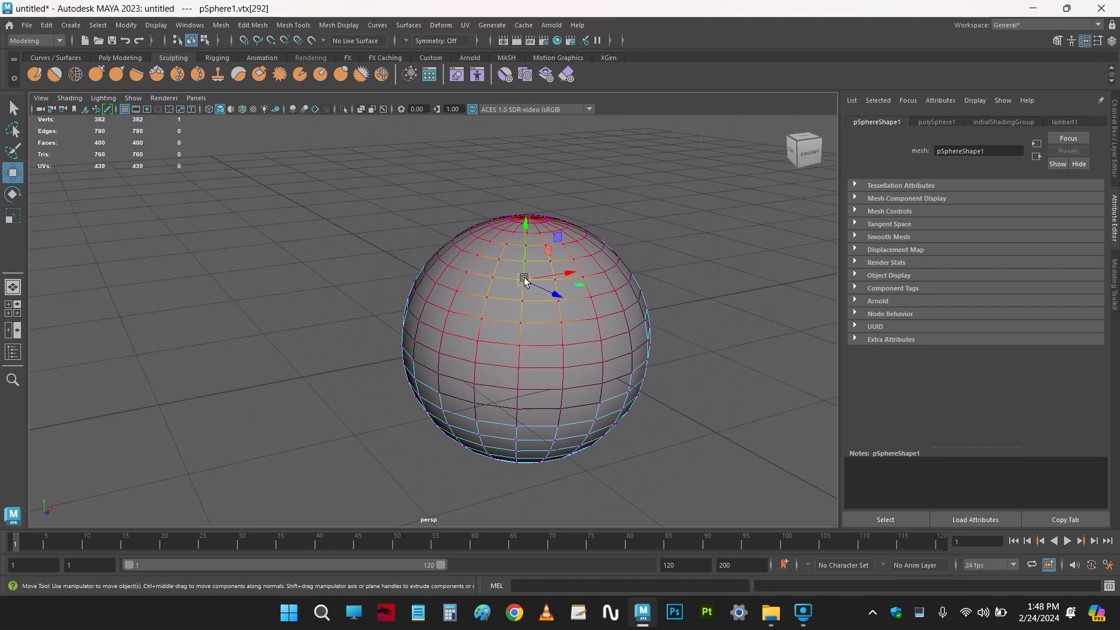
Select several vertices across the sphere's front in turn to examine how the Soft Select falloff spreads around each
{"action": "left_click", "coordinate": [487, 280]}
{"action": "left_click", "coordinate": [450, 312]}
{"action": "left_click", "coordinate": [515, 345]}
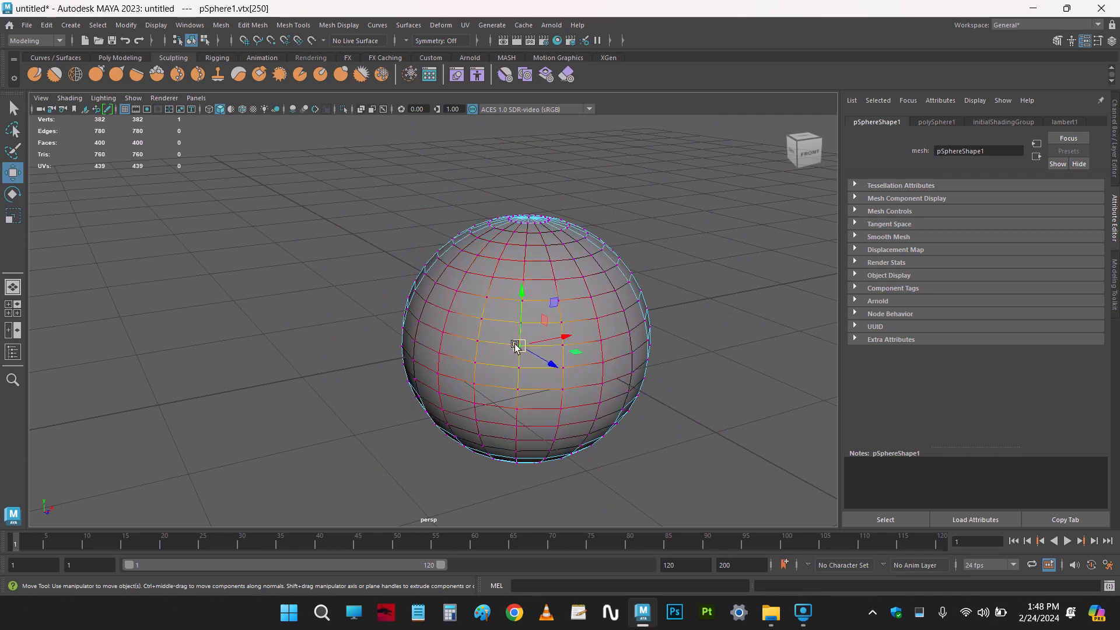
{"action": "left_click", "coordinate": [537, 276]}
{"action": "left_click", "coordinate": [525, 263]}
{"action": "left_click", "coordinate": [493, 273]}
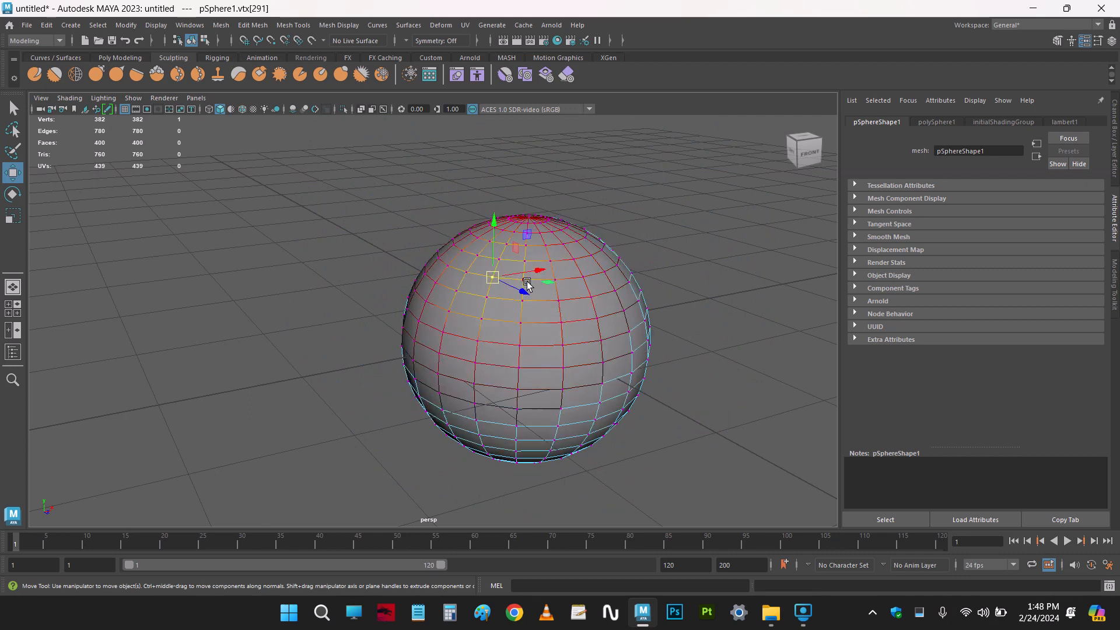
With Soft Select on, pull one upper vertex to about 0.505, 1.381, 0.962, a second up and leftward, and a third to about -0.588, 0.882, 0.742
{"action": "left_click", "coordinate": [524, 281]}
{"action": "left_click_drag", "start_coordinate": [525, 281], "coordinate": [679, 180]}
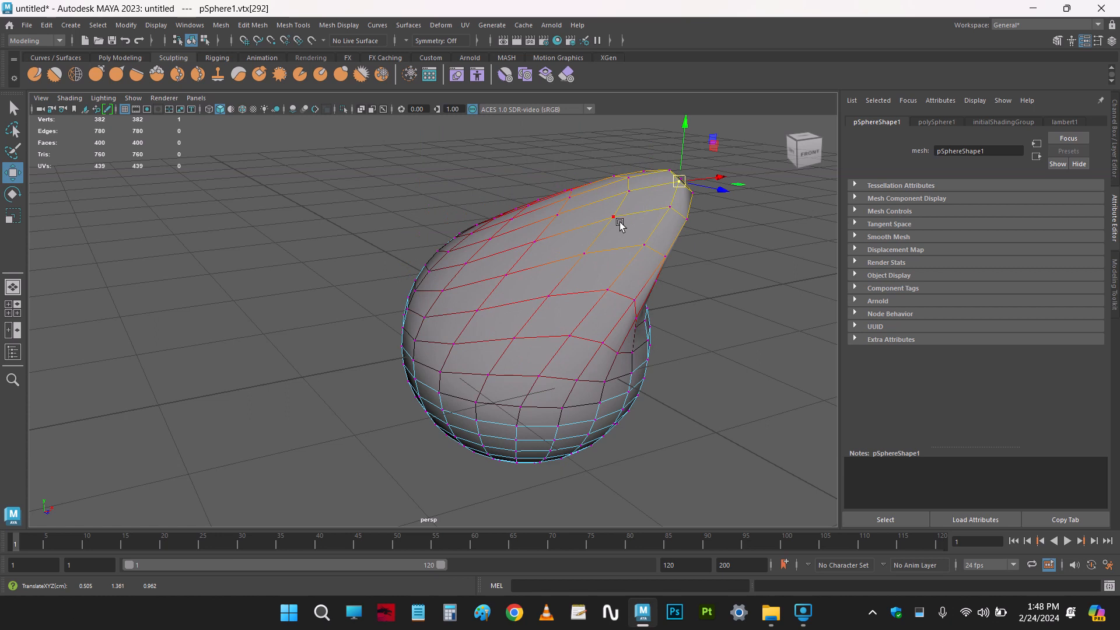
{"action": "left_click", "coordinate": [504, 276]}
{"action": "left_click_drag", "start_coordinate": [505, 275], "coordinate": [407, 155]}
{"action": "left_click", "coordinate": [541, 300]}
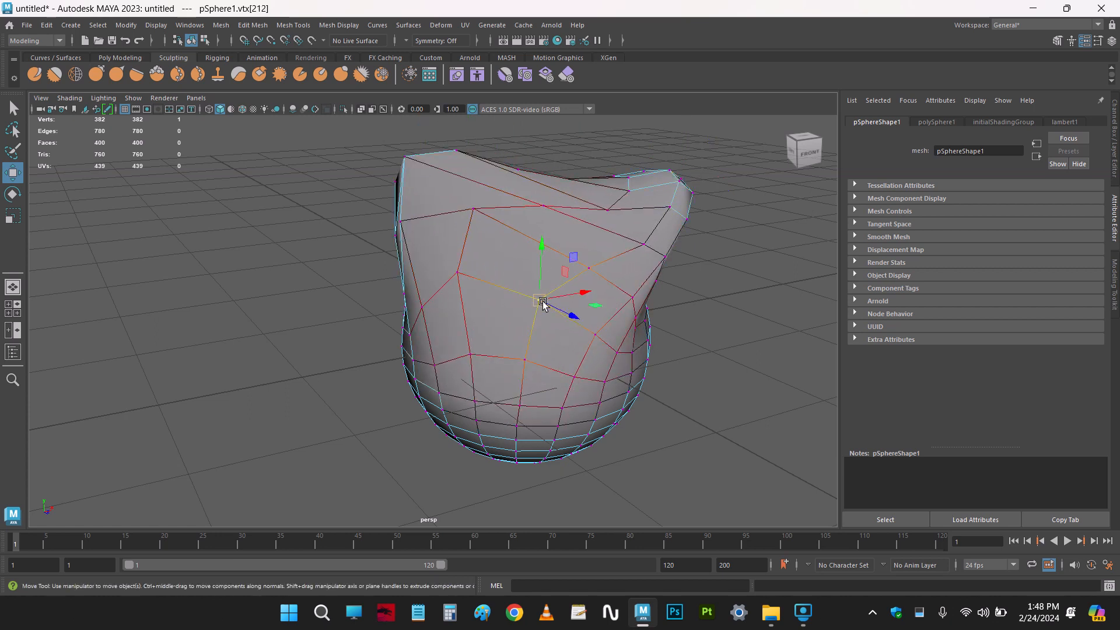
{"action": "left_click_drag", "start_coordinate": [543, 303], "coordinate": [557, 246]}
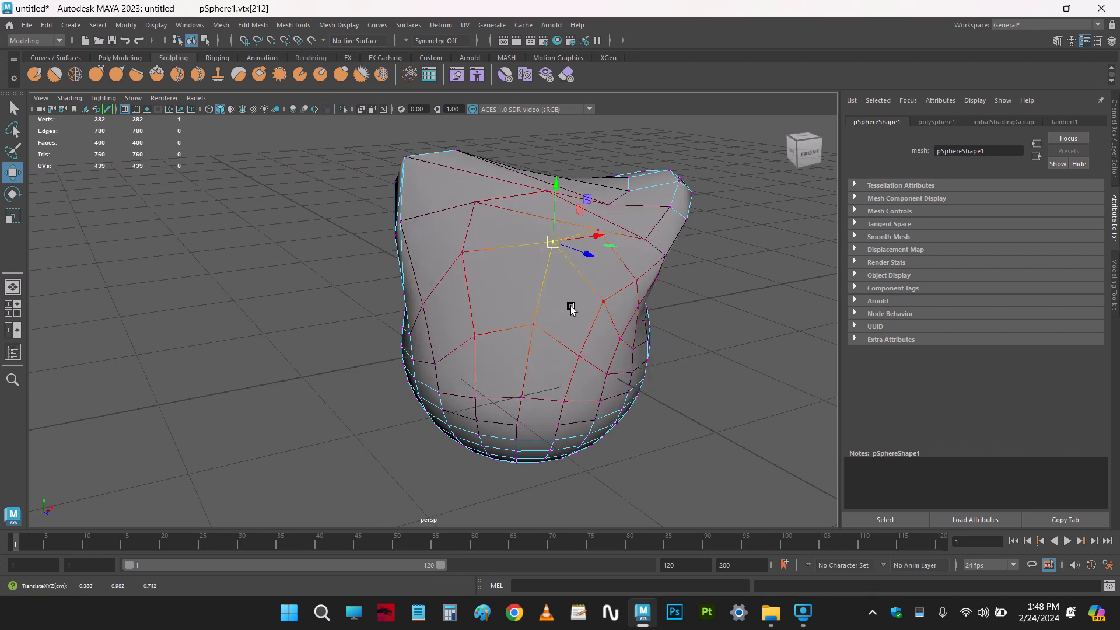
Turn off Soft Select and move a single front vertex sideways toward the middle of the deformed sphere
{"action": "key", "text": "b"}
{"action": "left_click", "coordinate": [462, 253]}
{"action": "left_click_drag", "start_coordinate": [462, 253], "coordinate": [544, 258]}
Return to object mode, select the deformed sphere and delete it
{"action": "scroll", "coordinate": [532, 315], "scroll_direction": "down", "scroll_amount": 5}
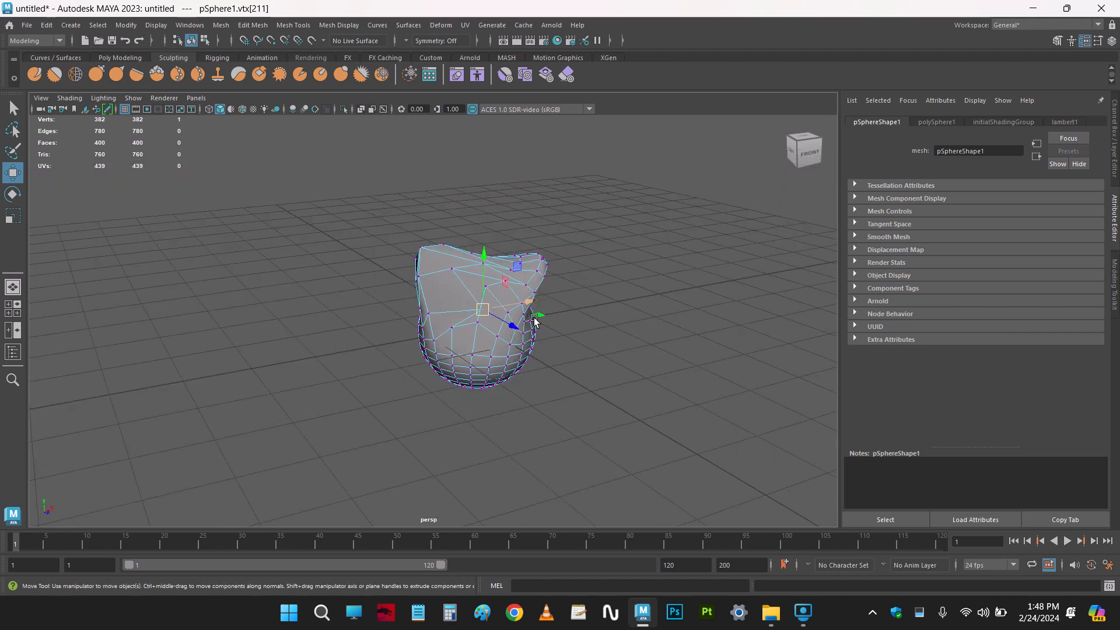
{"action": "left_click_drag", "start_coordinate": [533, 315], "coordinate": [435, 323], "text": "alt"}
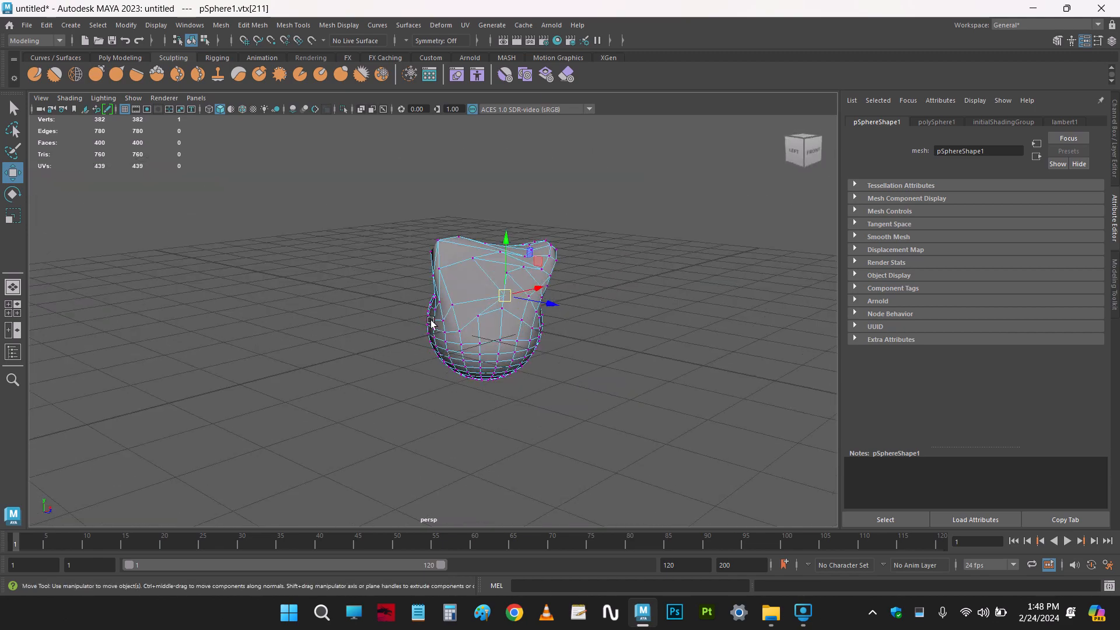
{"action": "scroll", "coordinate": [420, 350], "scroll_direction": "up", "scroll_amount": 3}
{"action": "left_click", "coordinate": [438, 307]}
{"action": "key", "text": "F8"}
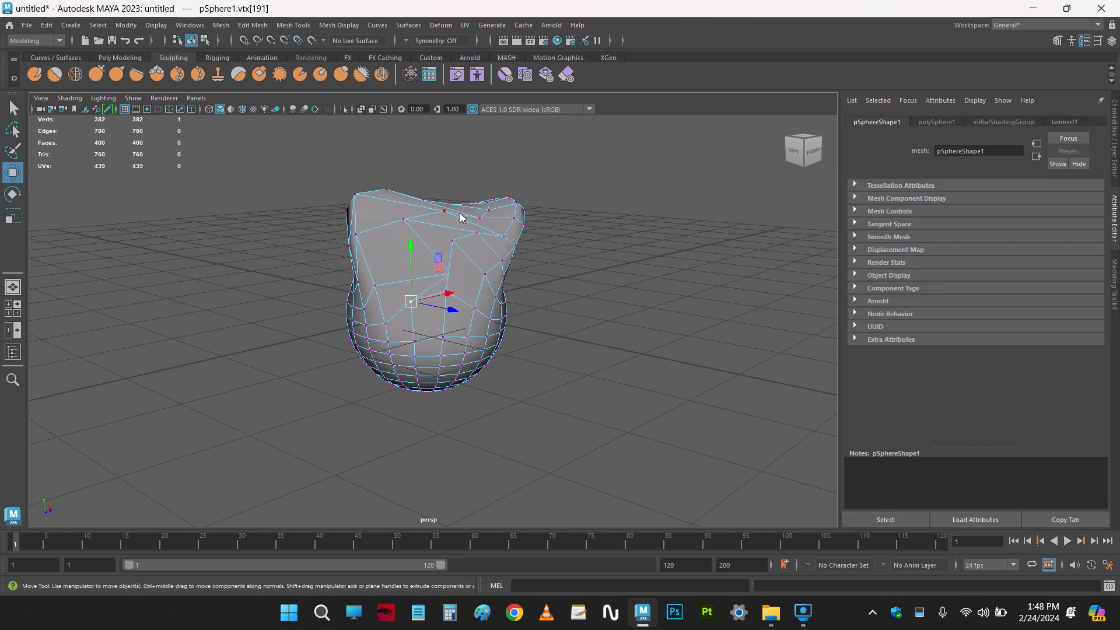
{"action": "left_click", "coordinate": [513, 173]}
{"action": "left_click", "coordinate": [470, 235]}
{"action": "key", "text": "Delete"}
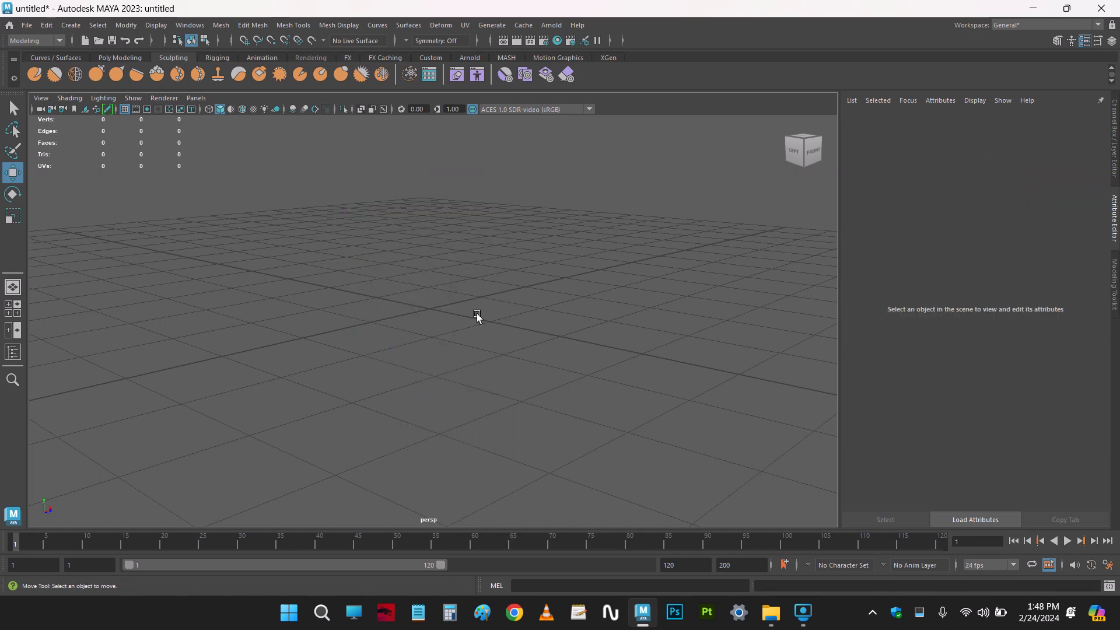
Create a polygon plane at the origin and scale it uniformly to about 23.791
{"action": "right_click_drag", "start_coordinate": [475, 299], "coordinate": [458, 322], "text": "shift"}
{"action": "left_click_drag", "start_coordinate": [464, 326], "coordinate": [470, 378], "text": "alt"}
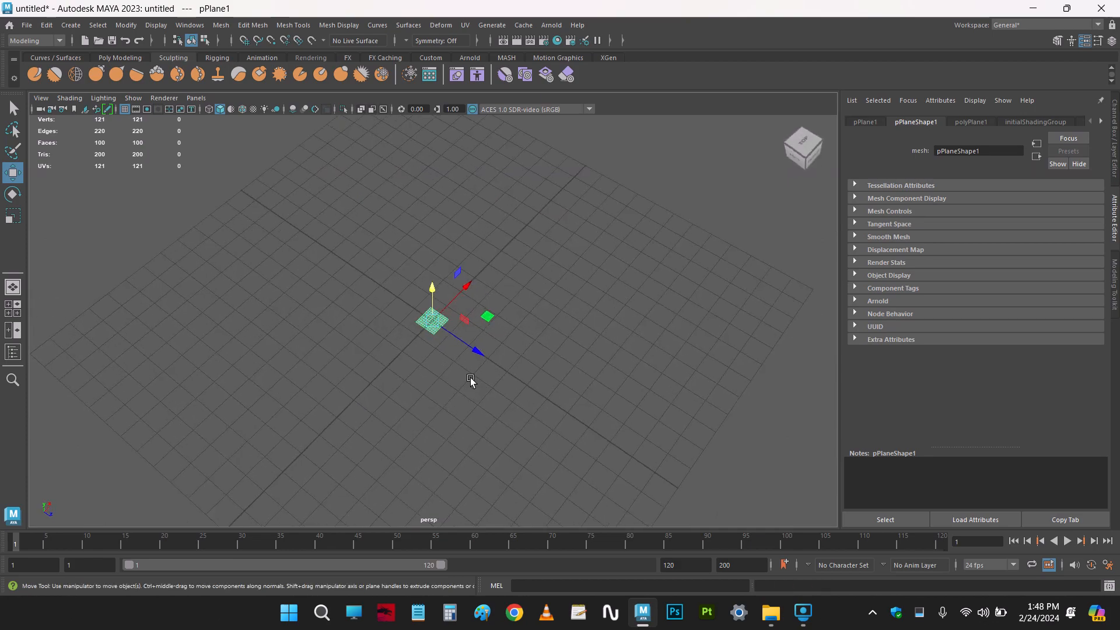
{"action": "key", "text": "r"}
{"action": "left_click_drag", "start_coordinate": [432, 315], "coordinate": [733, 165]}
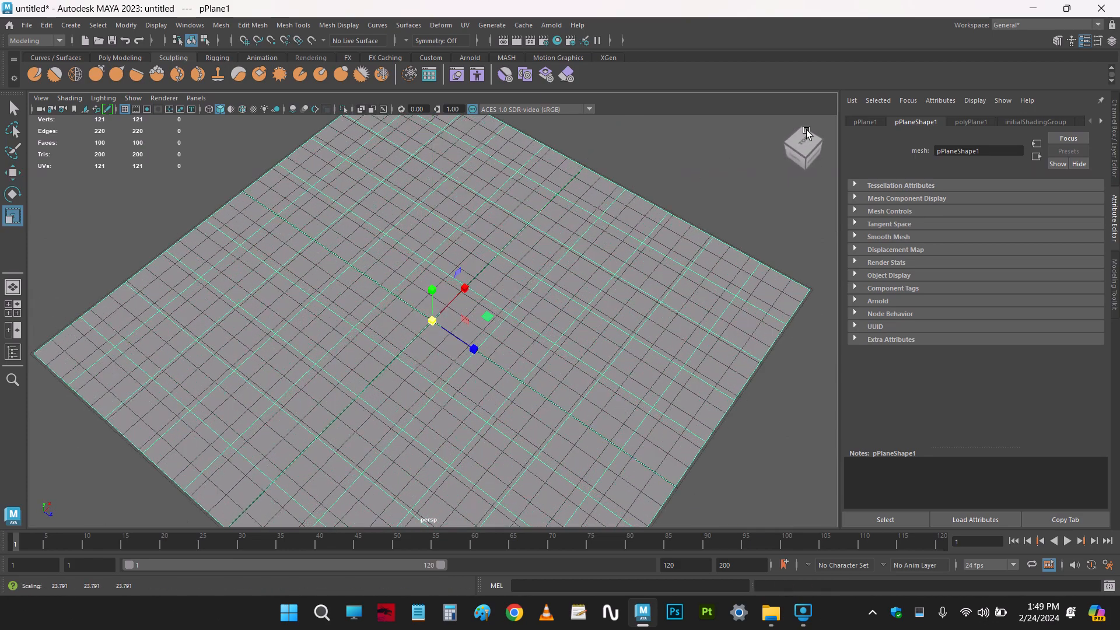
{"action": "left_click", "coordinate": [807, 129]}
Move the plane slightly up along the Y axis so it sits above the grid
{"action": "key", "text": "w"}
{"action": "left_click", "coordinate": [485, 280]}
{"action": "left_click", "coordinate": [440, 295]}
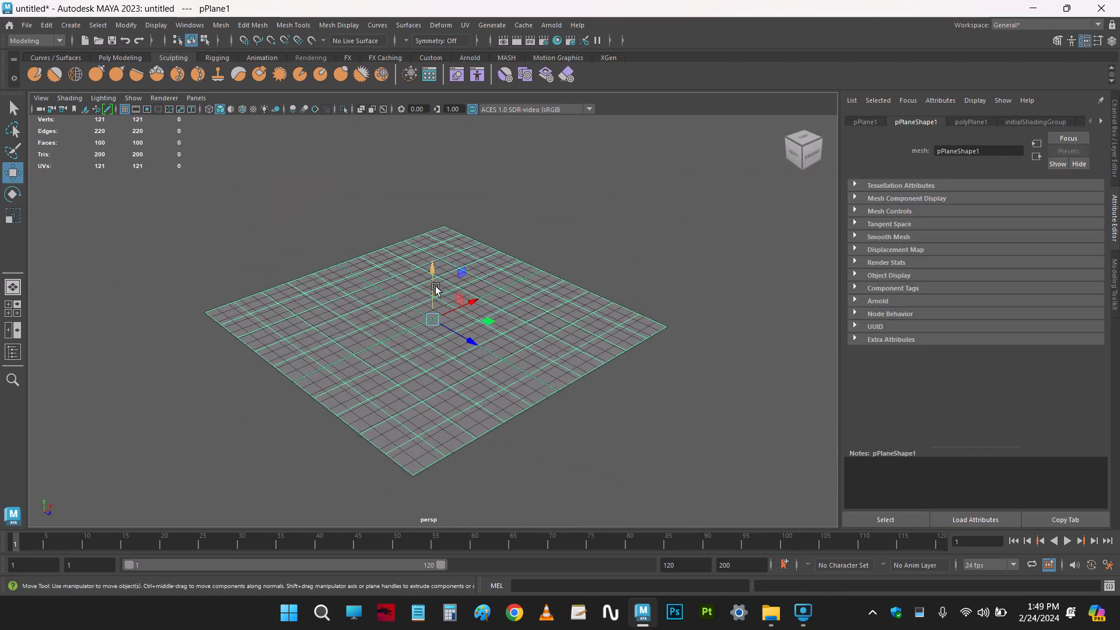
{"action": "left_click_drag", "start_coordinate": [432, 274], "coordinate": [536, 236]}
Switch the plane to vertex mode, select a vertex near its left corner and turn on Soft Select with a falloff radius of 8
{"action": "right_click_drag", "start_coordinate": [454, 337], "coordinate": [467, 365], "text": "alt"}
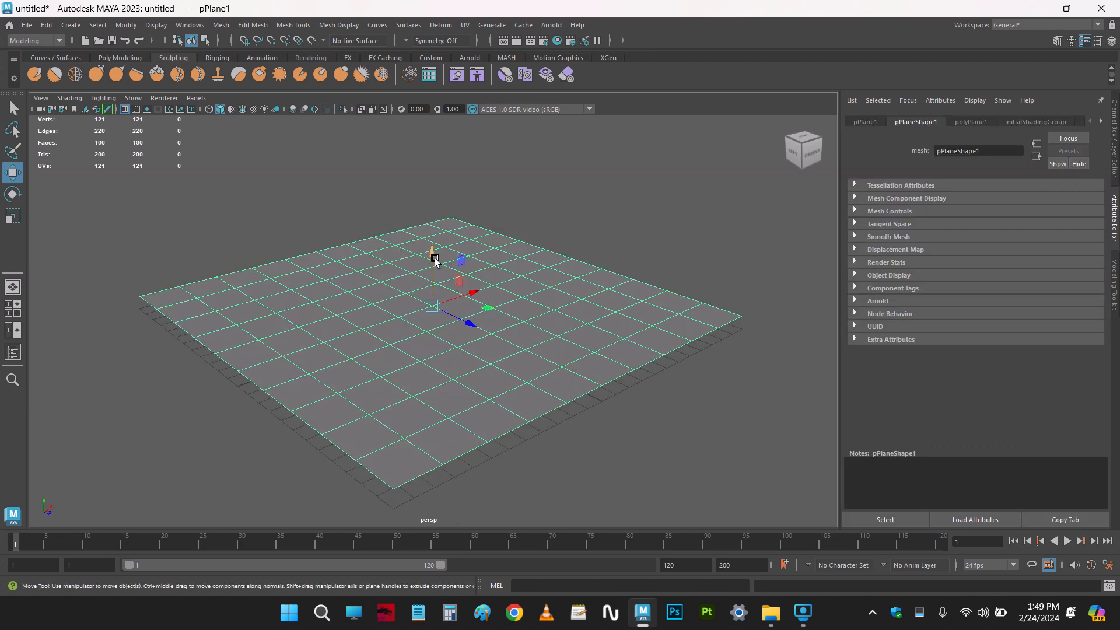
{"action": "left_click_drag", "start_coordinate": [449, 323], "coordinate": [605, 195], "text": "alt"}
{"action": "key", "text": "F9"}
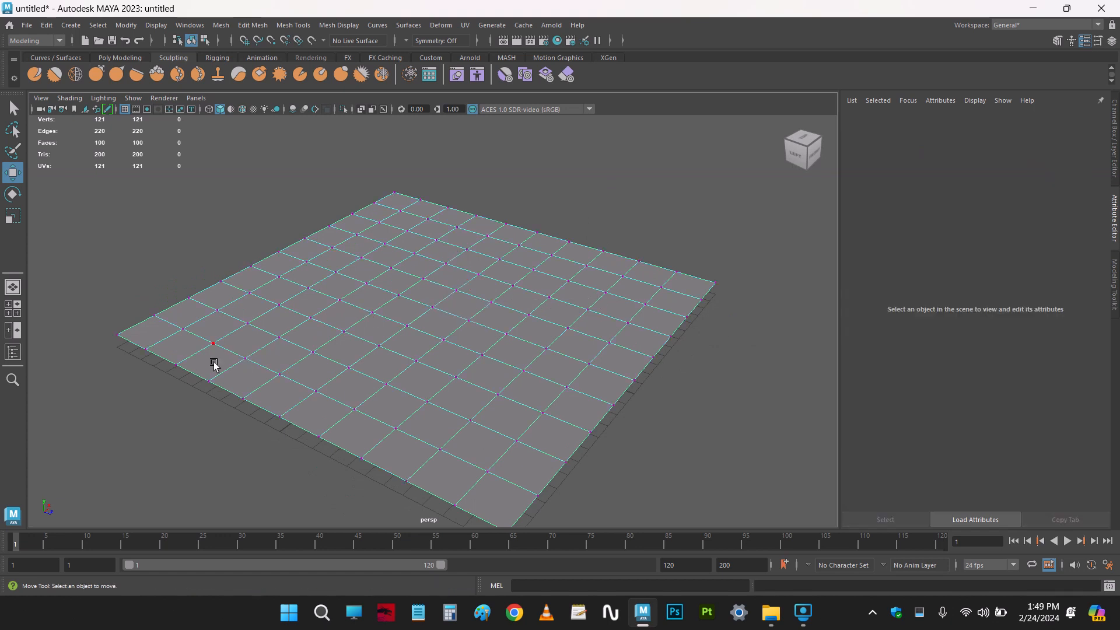
{"action": "left_click", "coordinate": [247, 325]}
{"action": "key", "text": "b"}
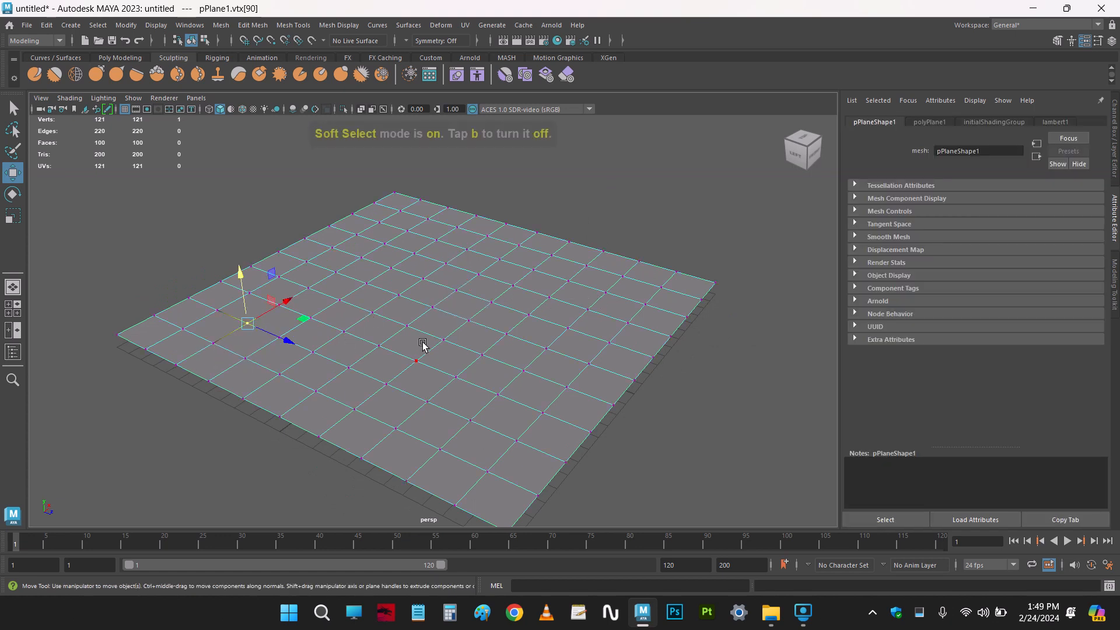
{"action": "left_click_drag", "start_coordinate": [422, 344], "coordinate": [490, 340]}
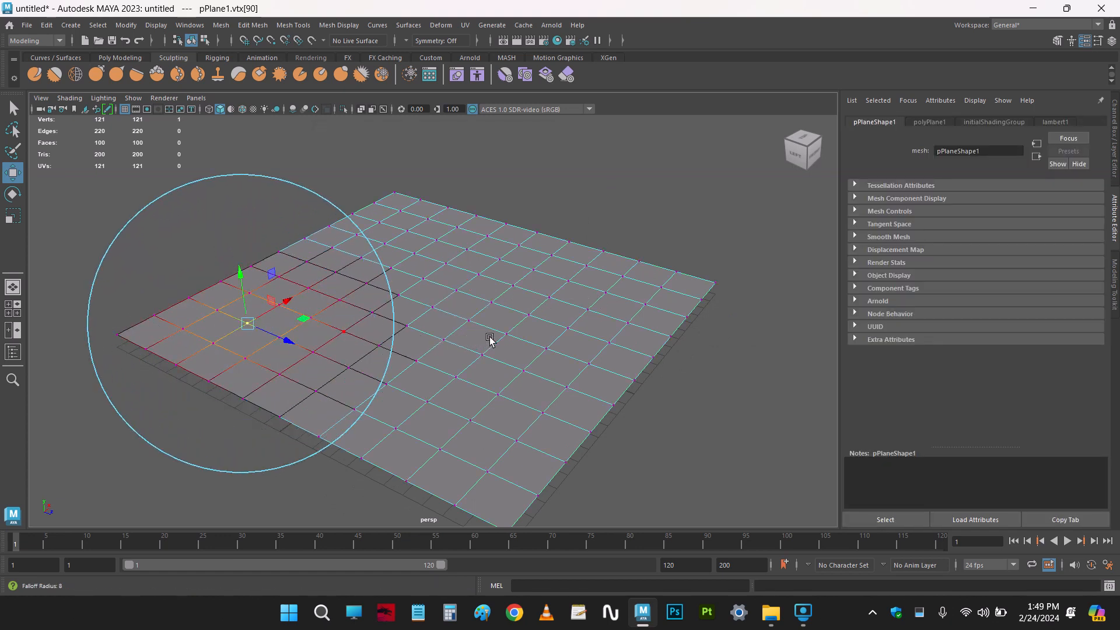
Raise the soft-selected vertex near the left corner to a height of about 2.231 and lower a vertex near the plane's centre to about -1.254
{"action": "left_click_drag", "start_coordinate": [244, 282], "coordinate": [240, 250]}
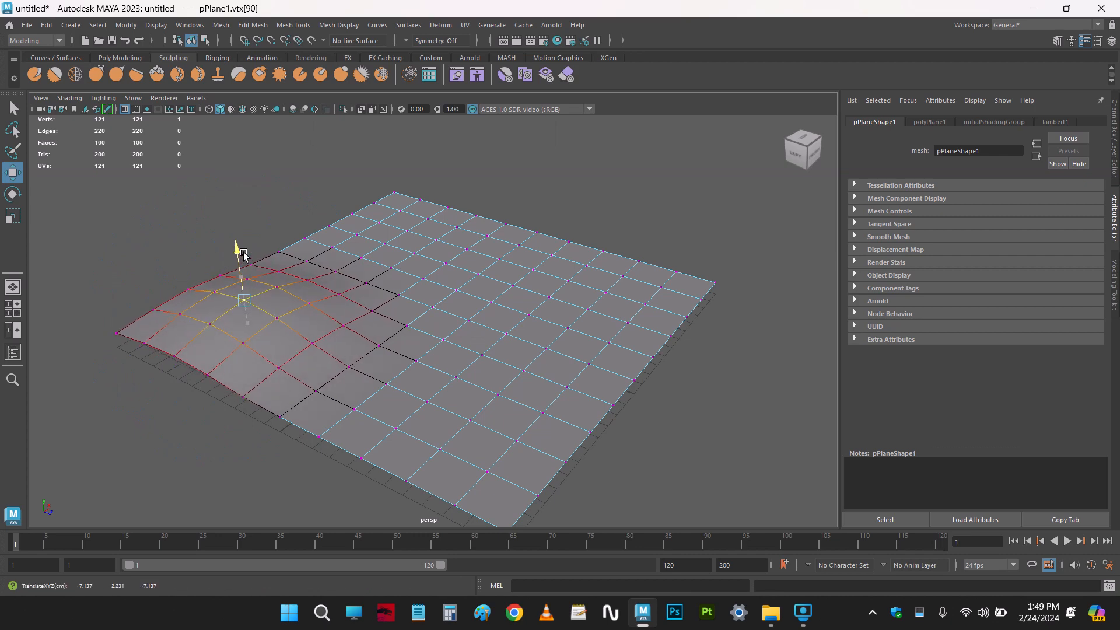
{"action": "left_click", "coordinate": [472, 304]}
{"action": "left_click_drag", "start_coordinate": [467, 275], "coordinate": [467, 313]}
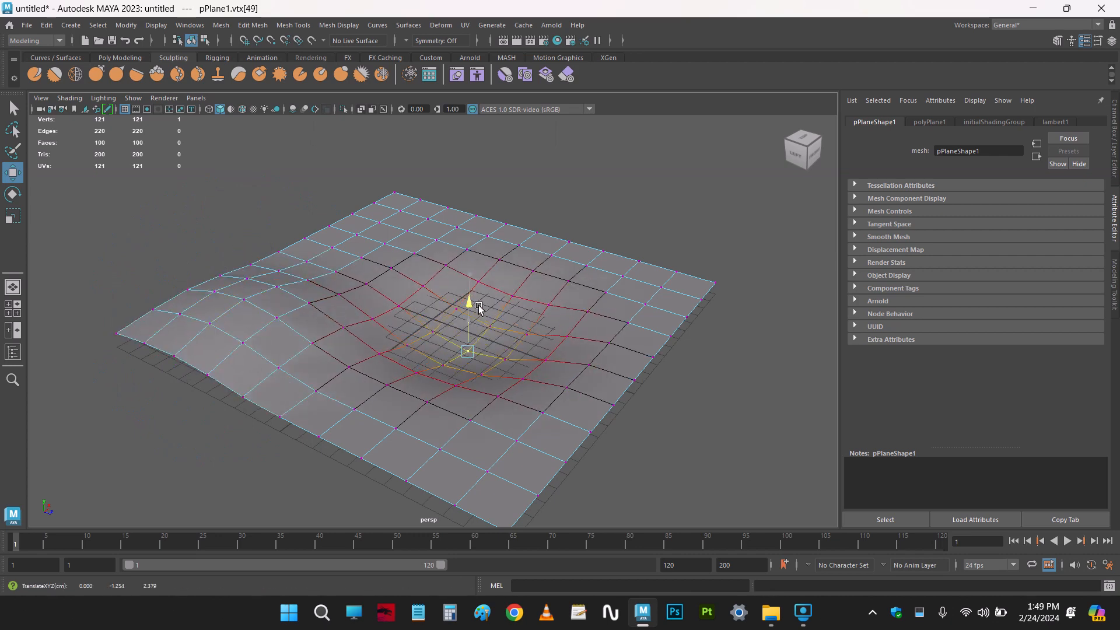
Return to object mode, move the deformed plane sideways off the grid and deselect it
{"action": "key", "text": "F8"}
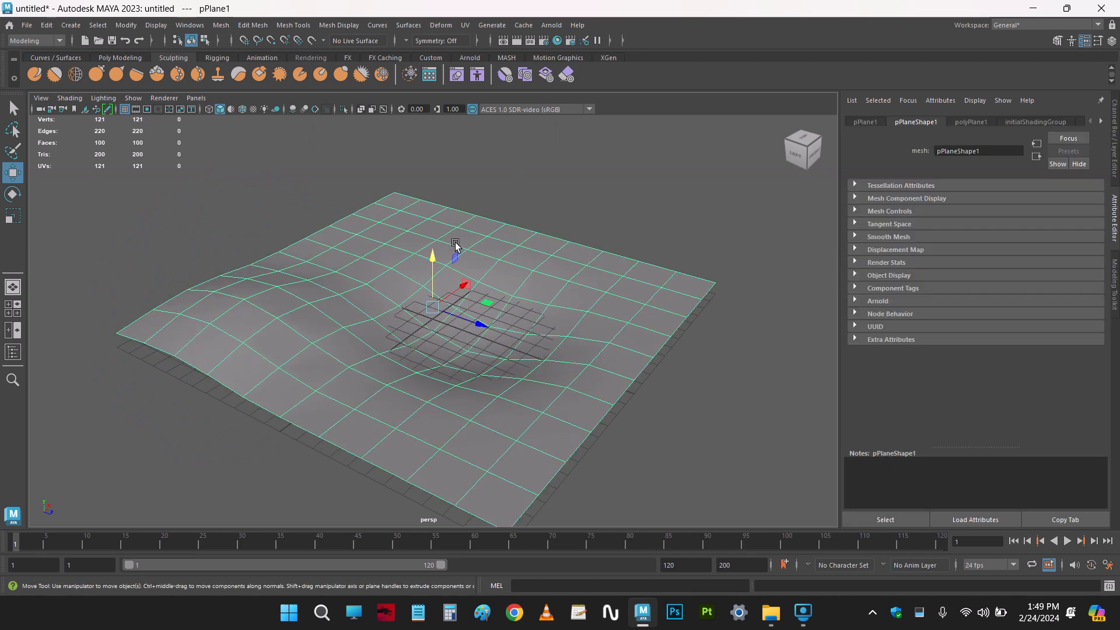
{"action": "left_click", "coordinate": [592, 232]}
{"action": "left_click_drag", "start_coordinate": [550, 312], "coordinate": [291, 375], "text": "alt"}
{"action": "left_click_drag", "start_coordinate": [474, 363], "coordinate": [442, 397], "text": "alt"}
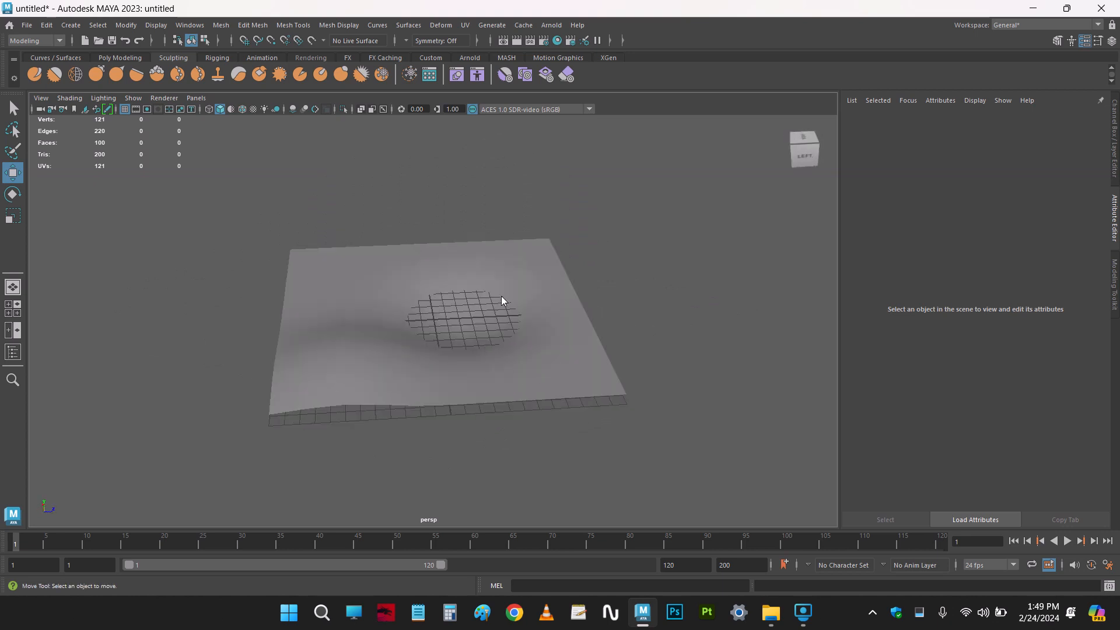
{"action": "left_click", "coordinate": [558, 273]}
{"action": "left_click_drag", "start_coordinate": [462, 325], "coordinate": [595, 378]}
{"action": "left_click", "coordinate": [621, 352]}
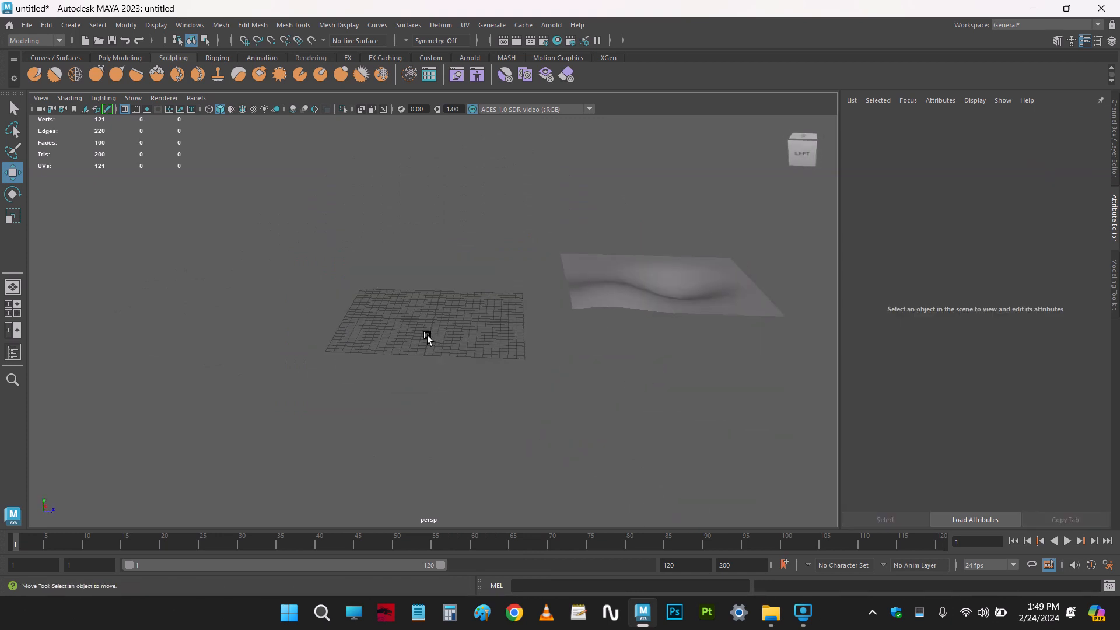
Check the world coordinate system and working units in the general Settings preferences and close the preferences unchanged
{"action": "left_click", "coordinate": [618, 293]}
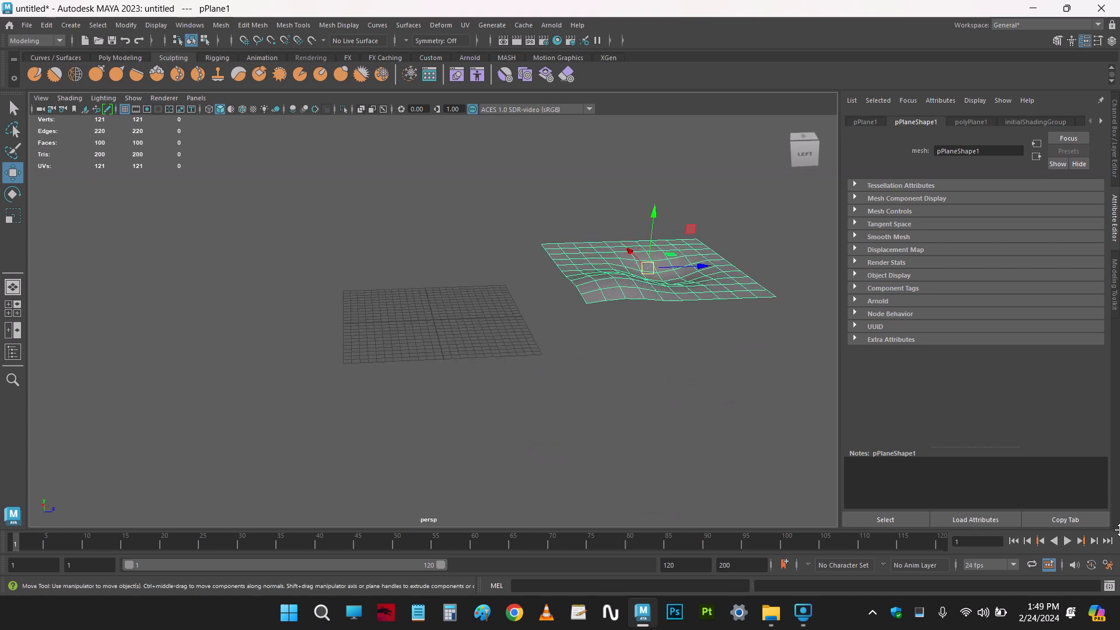
{"action": "left_click", "coordinate": [1108, 565]}
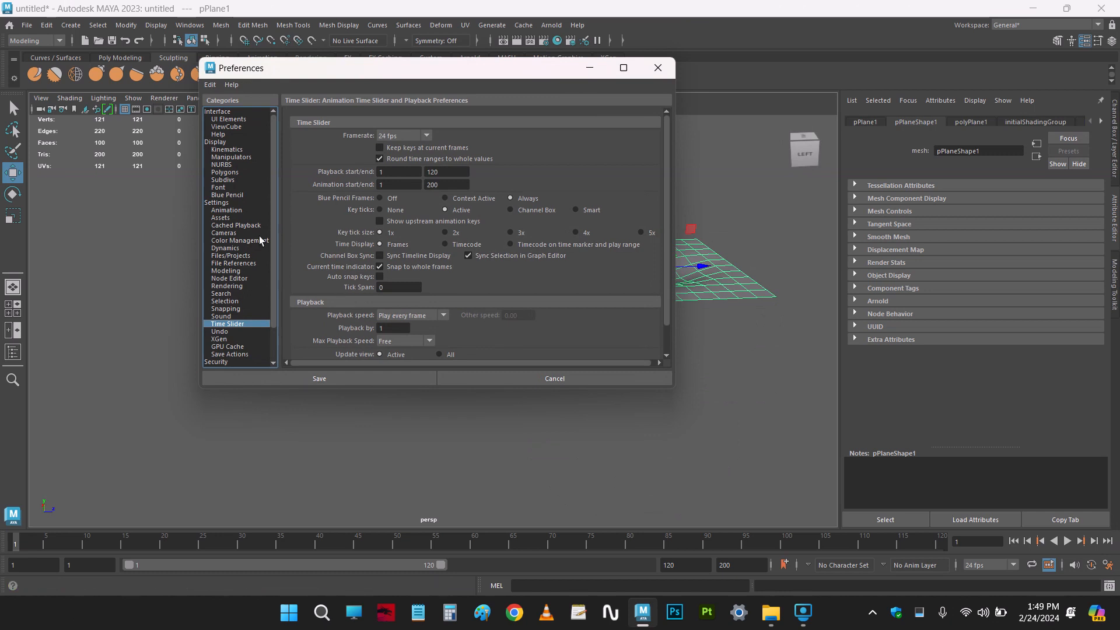
{"action": "left_click", "coordinate": [219, 203]}
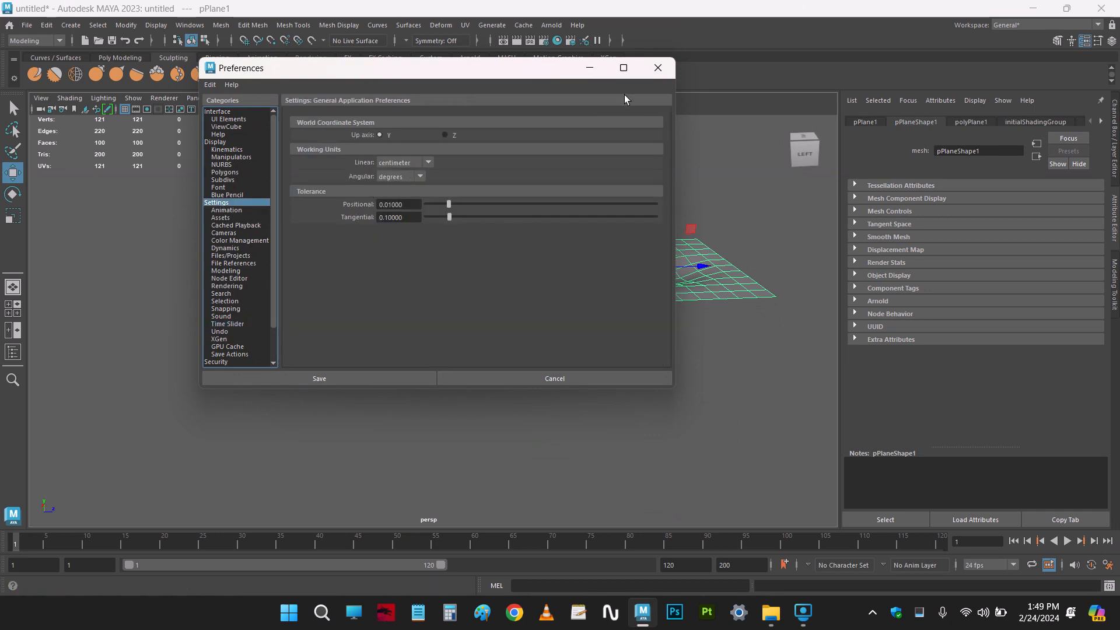
{"action": "left_click", "coordinate": [658, 69]}
Delete the deformed plane from the scene
{"action": "left_click", "coordinate": [400, 353]}
{"action": "left_click_drag", "start_coordinate": [400, 352], "coordinate": [381, 381], "text": "alt"}
{"action": "right_click_drag", "start_coordinate": [382, 380], "coordinate": [410, 436], "text": "alt"}
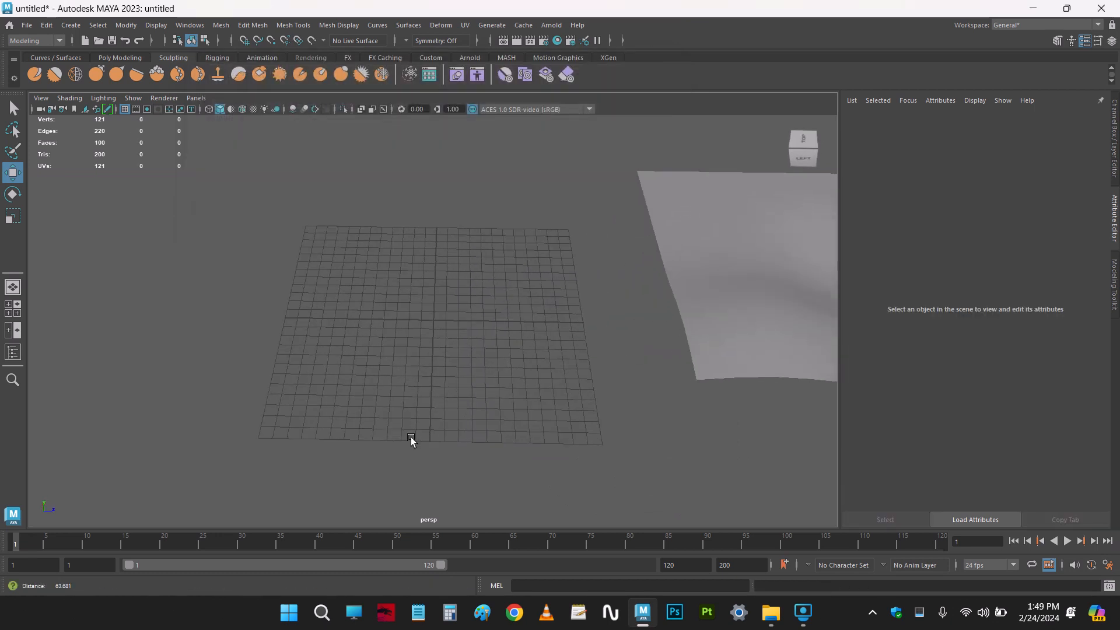
{"action": "middle_click_drag", "start_coordinate": [373, 439], "coordinate": [314, 443], "text": "alt"}
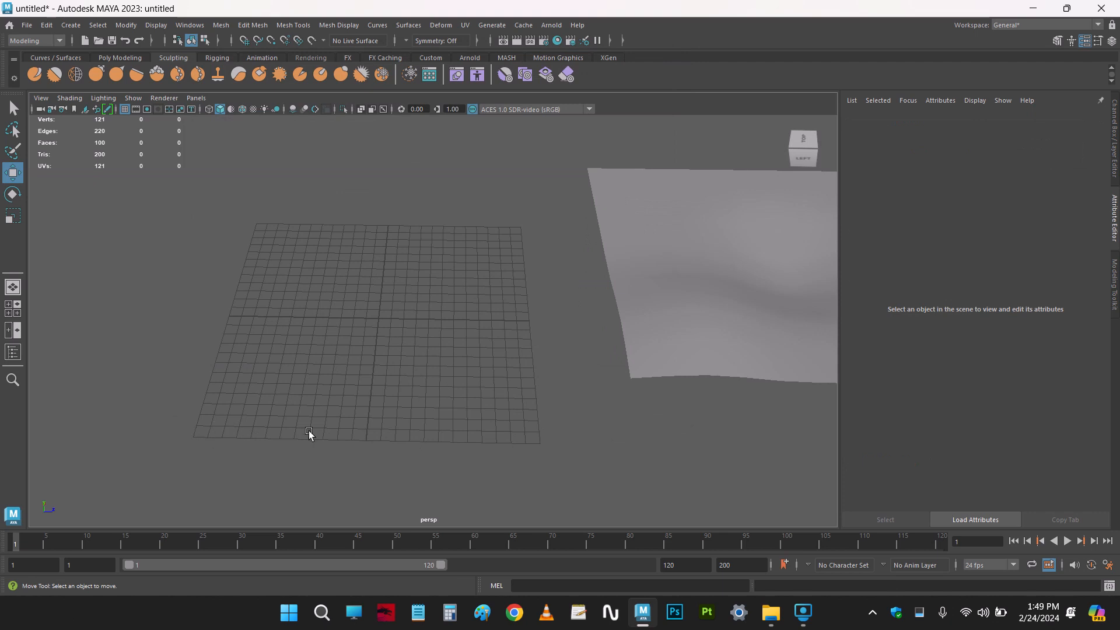
{"action": "key", "text": "ctrl+z"}
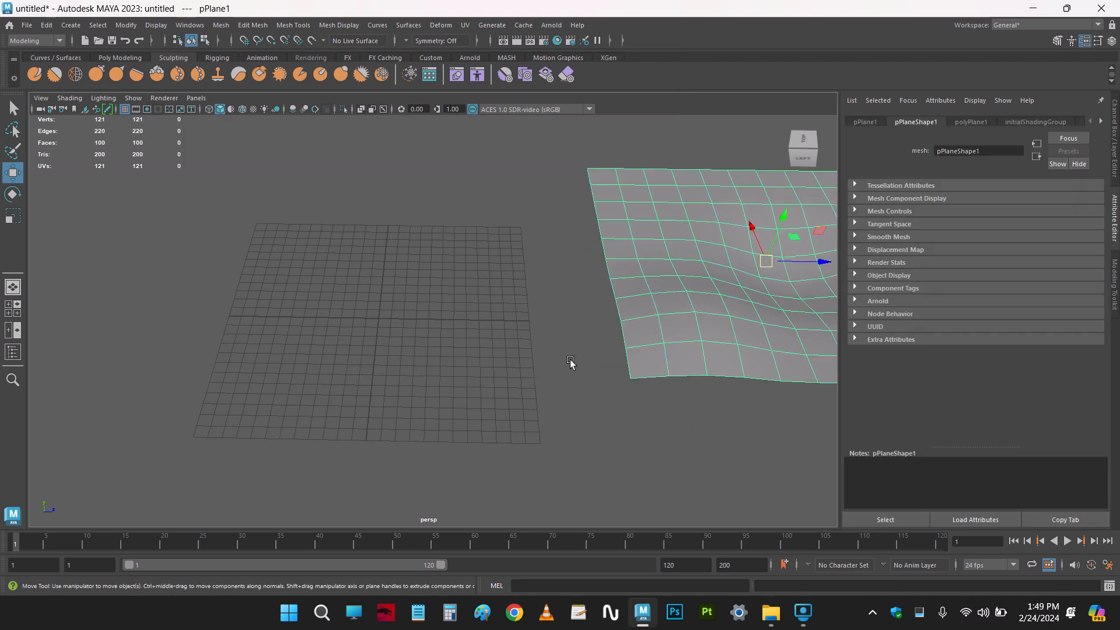
{"action": "key", "text": "Delete"}
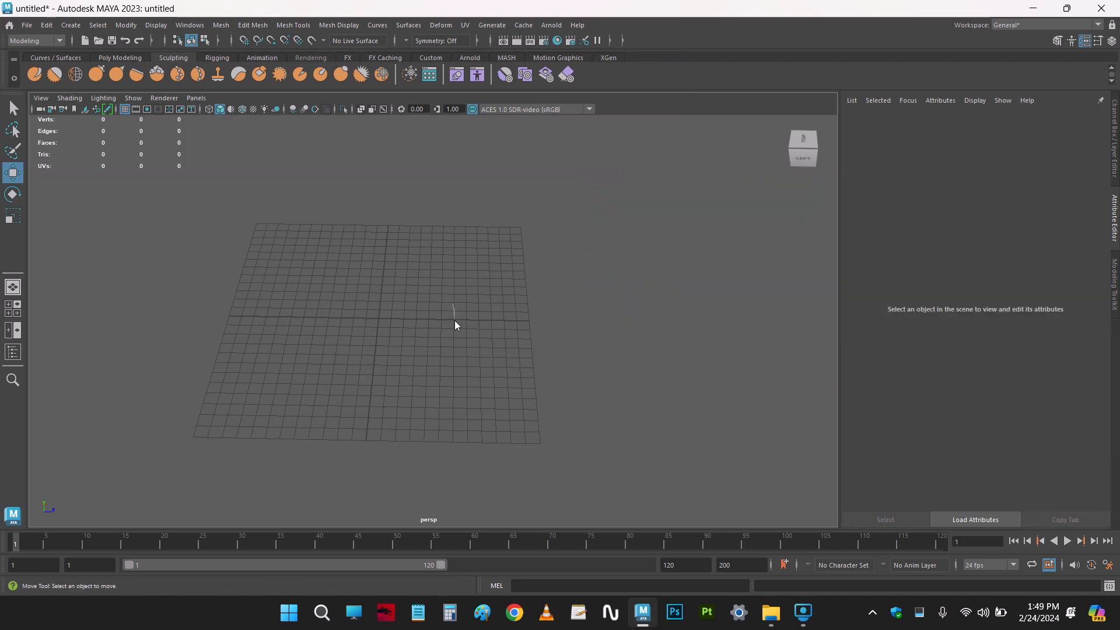
Create a default polygon cube at the centre of the grid
{"action": "right_click_drag", "start_coordinate": [453, 303], "coordinate": [454, 320], "text": "shift"}
{"action": "scroll", "coordinate": [395, 333], "scroll_direction": "up", "scroll_amount": 8}
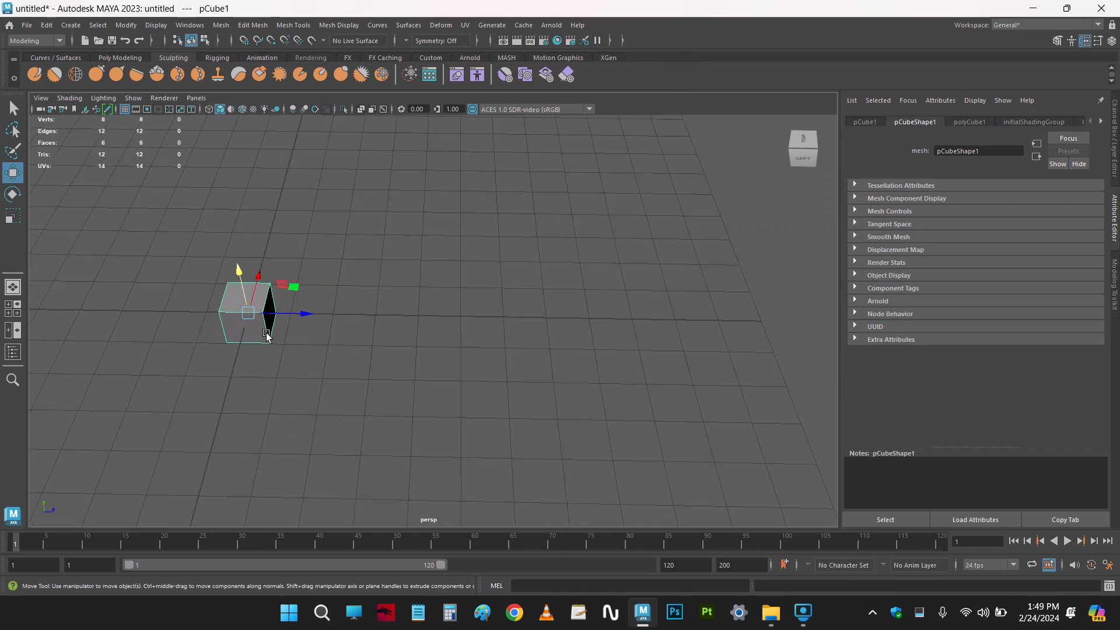
{"action": "left_click_drag", "start_coordinate": [273, 337], "coordinate": [370, 382], "text": "alt"}
In the top view, move the cube about 1.551 along X and -0.528 along Z to match one grid square, and deselect it
{"action": "key", "text": "space"}
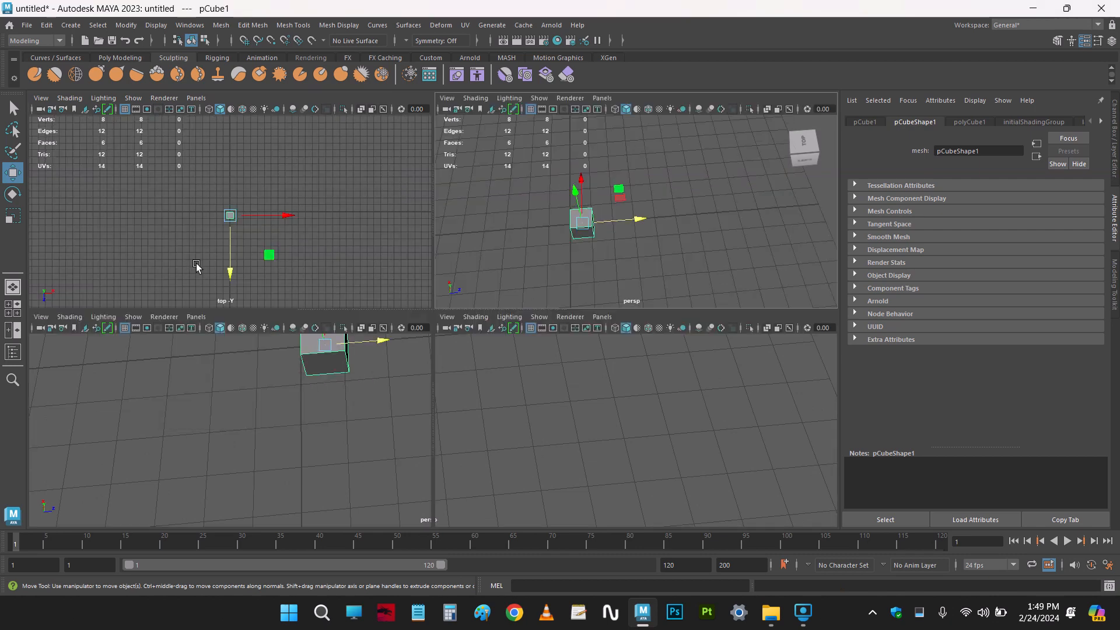
{"action": "key", "text": "space"}
{"action": "scroll", "coordinate": [426, 284], "scroll_direction": "up", "scroll_amount": 10}
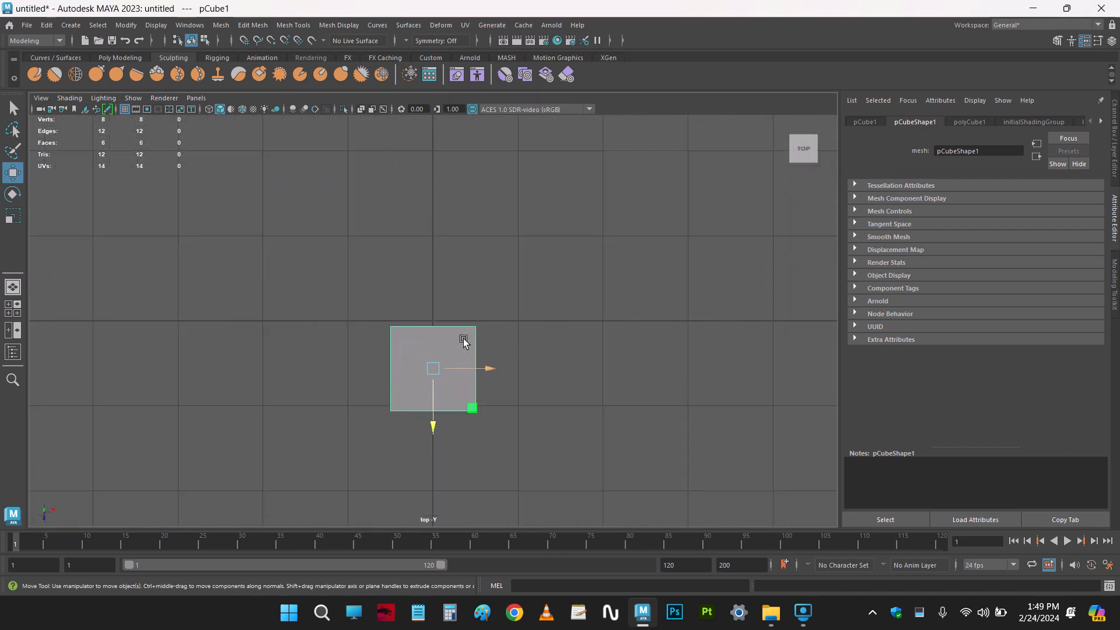
{"action": "middle_click_drag", "start_coordinate": [465, 340], "coordinate": [435, 340], "text": "alt"}
{"action": "left_click_drag", "start_coordinate": [408, 369], "coordinate": [534, 278]}
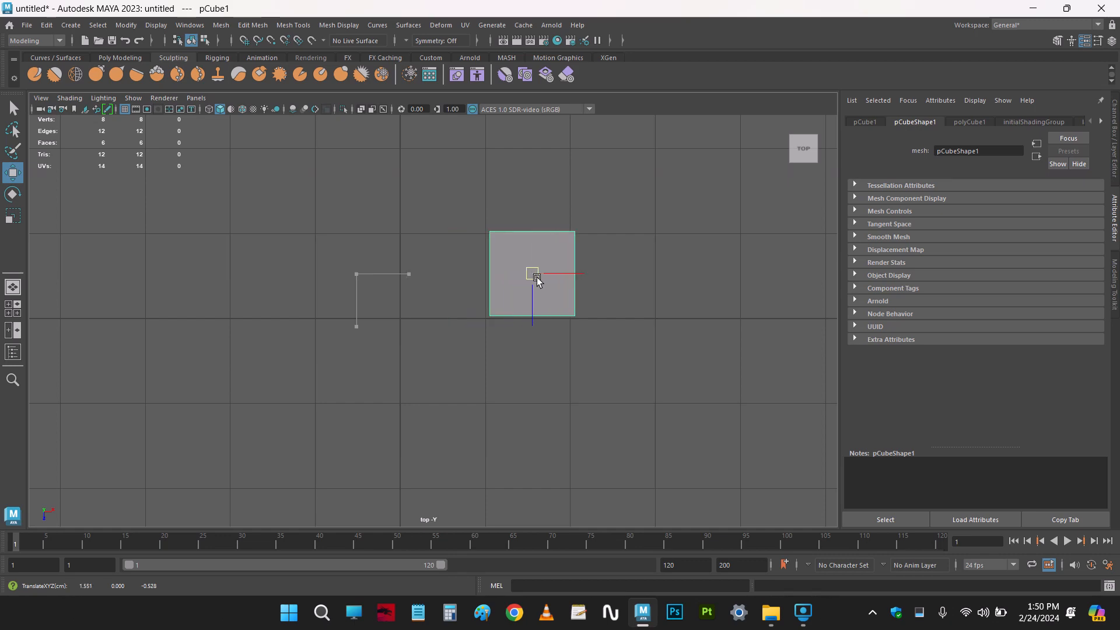
{"action": "left_click_drag", "start_coordinate": [399, 226], "coordinate": [513, 212]}
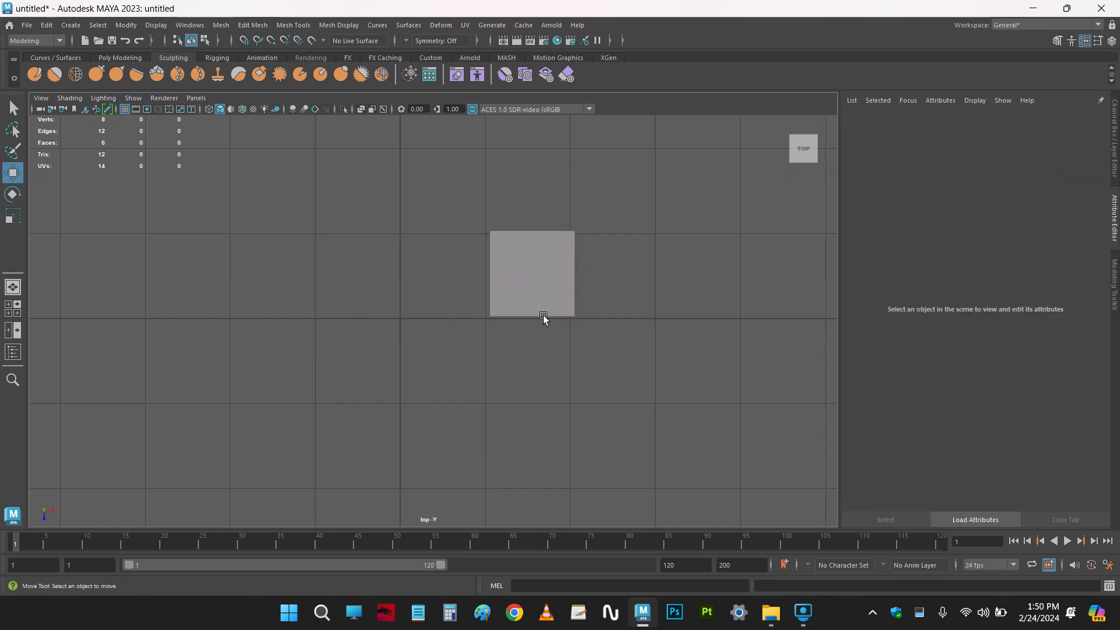
Return to the perspective view and compare the cube's size with the full extent of the grid
{"action": "key", "text": "space"}
{"action": "key", "text": "space"}
{"action": "left_click_drag", "start_coordinate": [523, 310], "coordinate": [480, 283], "text": "alt"}
{"action": "scroll", "coordinate": [480, 284], "scroll_direction": "down", "scroll_amount": 8}
{"action": "middle_click_drag", "start_coordinate": [481, 284], "coordinate": [405, 299], "text": "alt"}
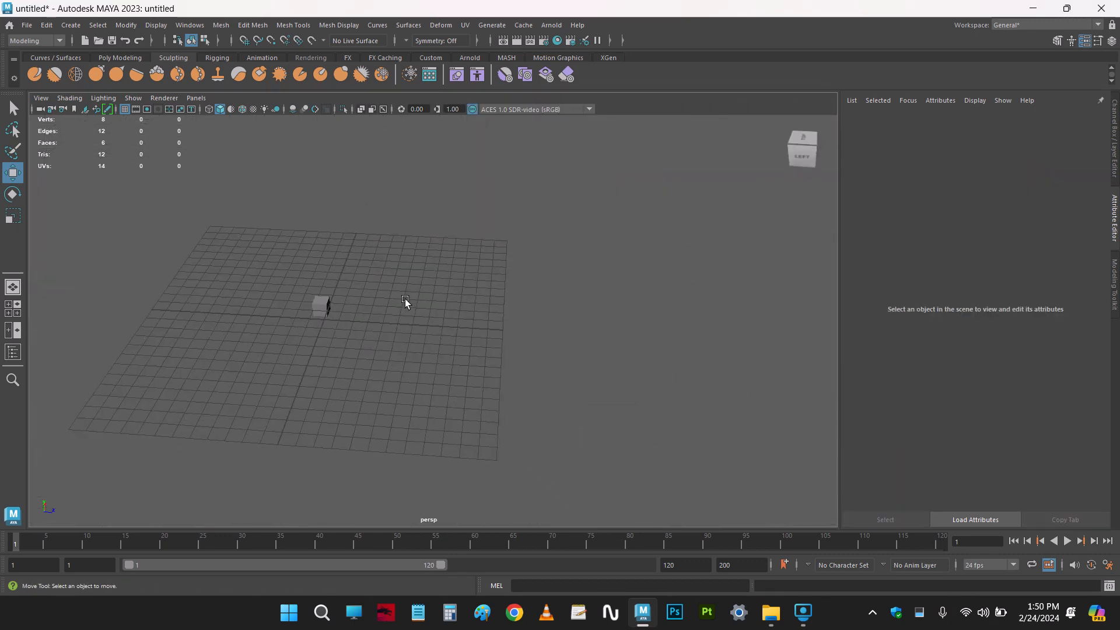
{"action": "middle_click_drag", "start_coordinate": [389, 340], "coordinate": [424, 318], "text": "alt"}
{"action": "left_click_drag", "start_coordinate": [425, 318], "coordinate": [385, 344], "text": "alt"}
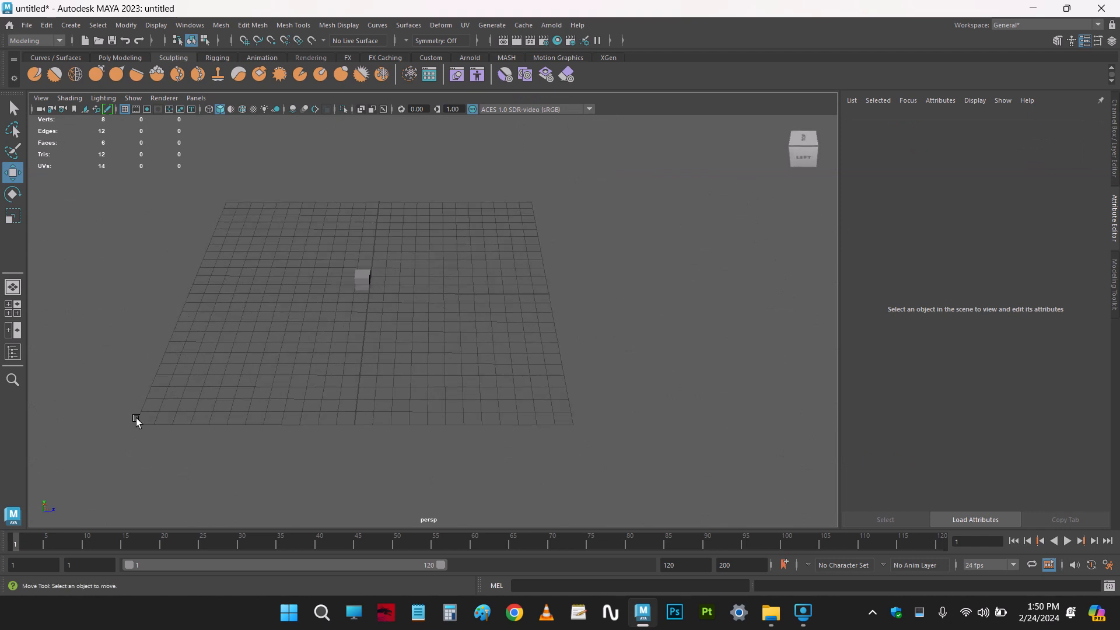
{"action": "left_click_drag", "start_coordinate": [135, 417], "coordinate": [658, 408], "text": "alt"}
{"action": "left_click_drag", "start_coordinate": [129, 381], "coordinate": [377, 441]}
{"action": "left_click_drag", "start_coordinate": [179, 281], "coordinate": [236, 425]}
{"action": "left_click_drag", "start_coordinate": [125, 384], "coordinate": [554, 420]}
Scale the cube uniformly by about 25.331 so it covers the whole grid, and deselect it
{"action": "left_click", "coordinate": [385, 278]}
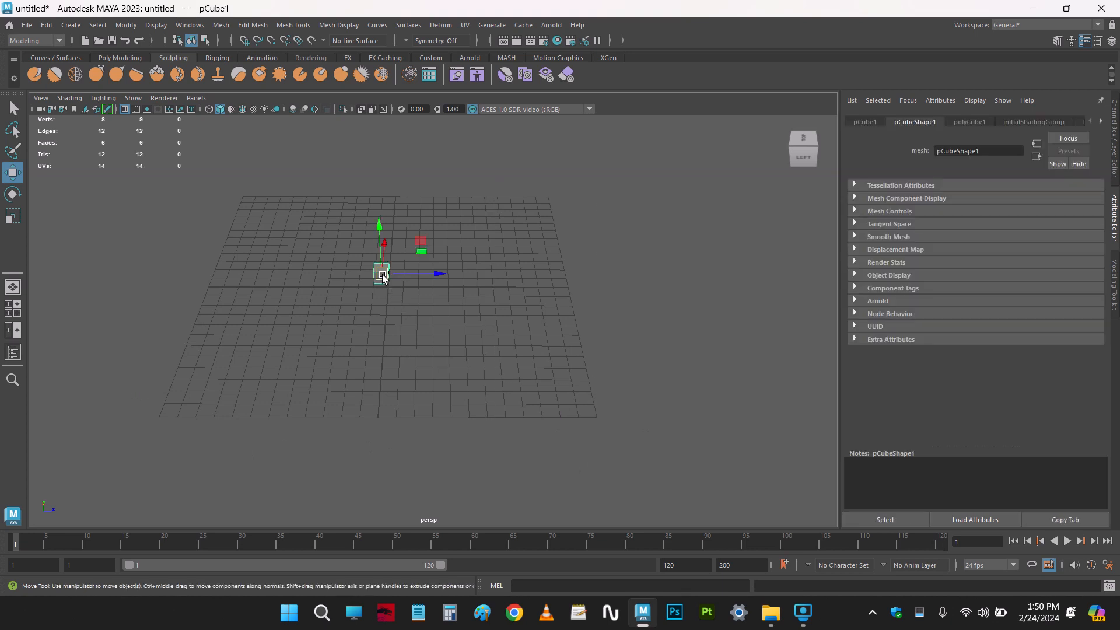
{"action": "key", "text": "r"}
{"action": "left_click_drag", "start_coordinate": [382, 273], "coordinate": [687, 178]}
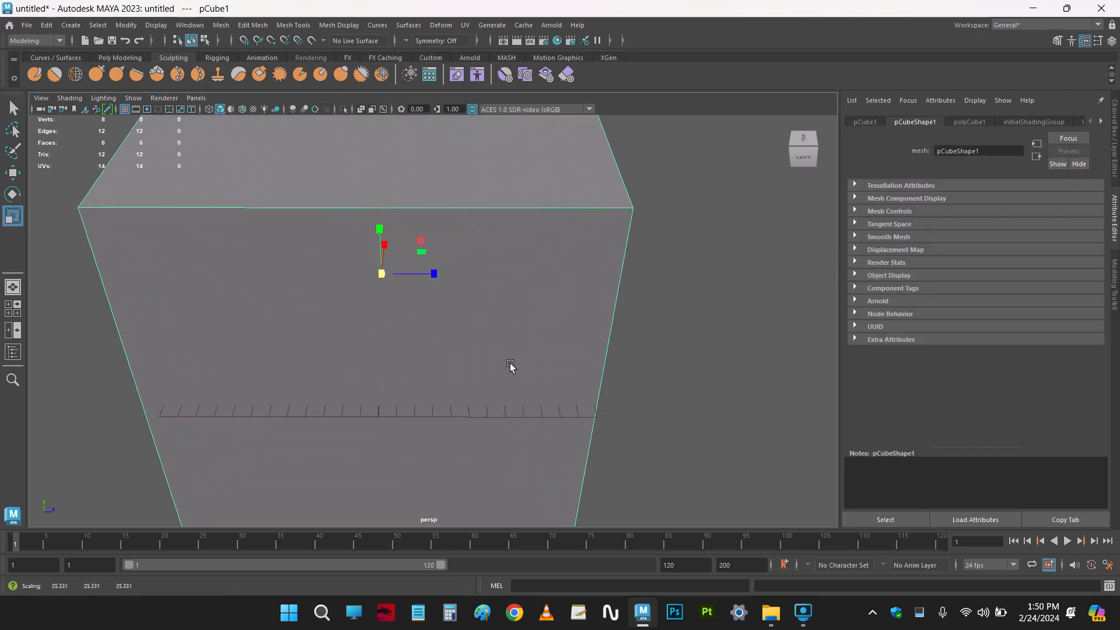
{"action": "left_click_drag", "start_coordinate": [510, 368], "coordinate": [454, 400], "text": "alt"}
{"action": "key", "text": "w"}
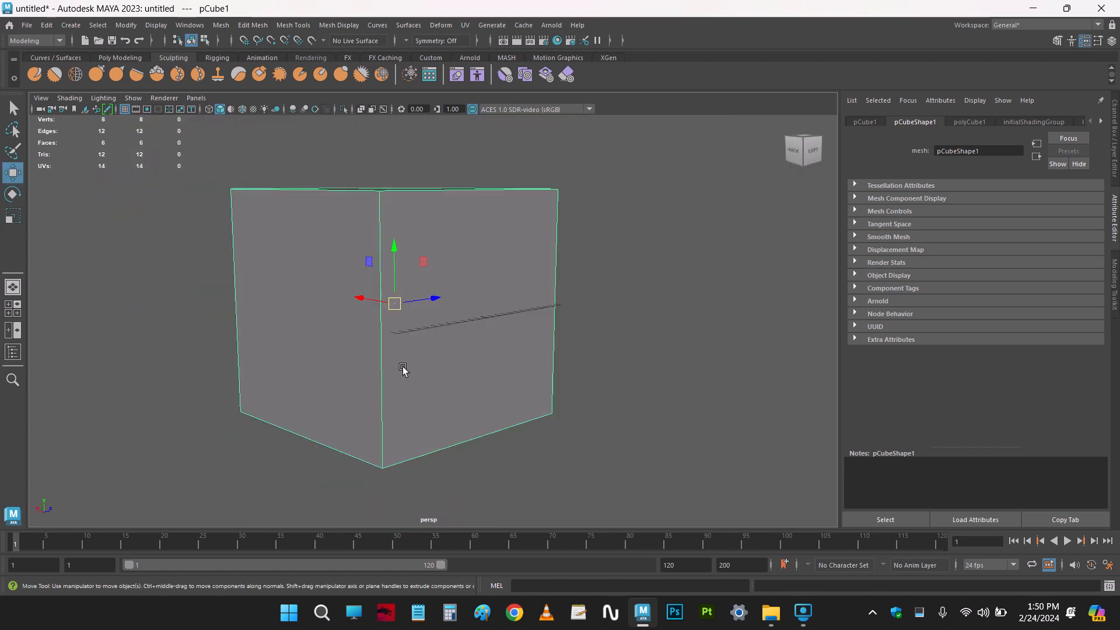
{"action": "left_click_drag", "start_coordinate": [402, 367], "coordinate": [444, 370], "text": "alt"}
{"action": "left_click", "coordinate": [622, 375]}
Raise the enlarged cube along the Y axis until it stands on the grid
{"action": "left_click", "coordinate": [408, 279]}
{"action": "left_click_drag", "start_coordinate": [398, 268], "coordinate": [420, 135]}
{"action": "middle_click_drag", "start_coordinate": [478, 236], "coordinate": [500, 387], "text": "alt"}
{"action": "left_click_drag", "start_coordinate": [500, 387], "coordinate": [419, 342], "text": "alt"}
{"action": "left_click", "coordinate": [574, 382]}
Delete the enlarged cube and create a new default polygon cube at the centre of the grid, leaving it selected
{"action": "left_click", "coordinate": [419, 341]}
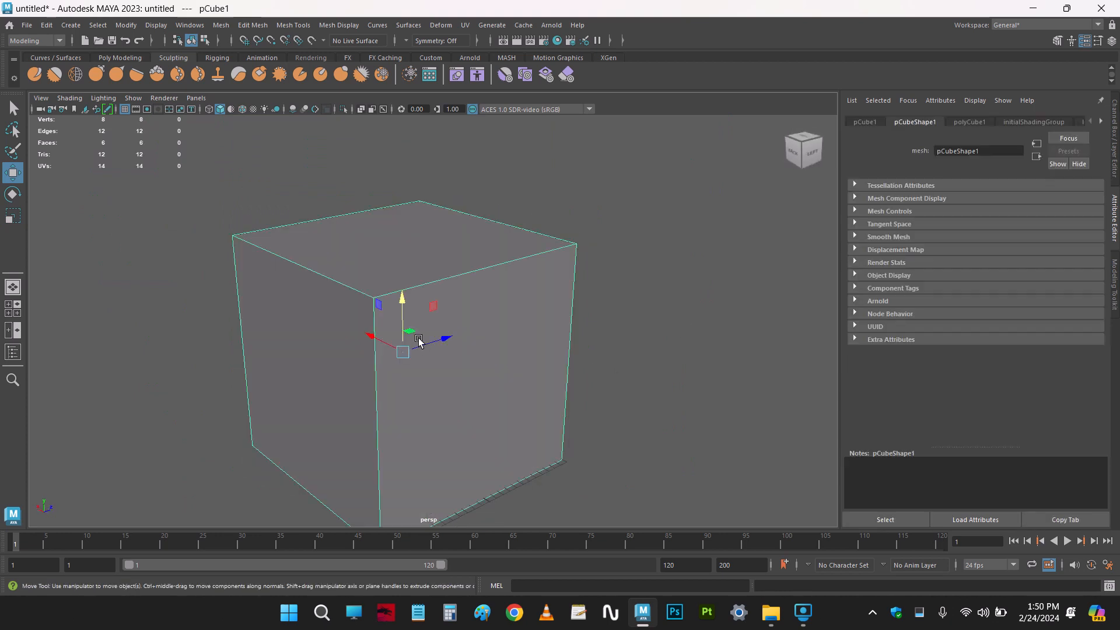
{"action": "key", "text": "Delete"}
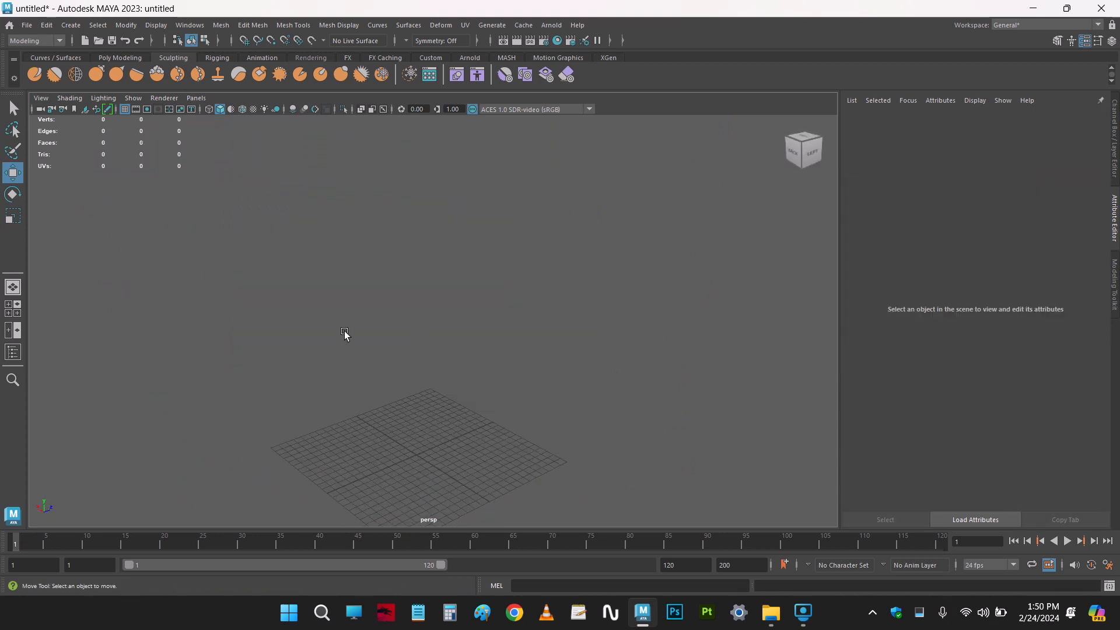
{"action": "key", "text": "f"}
{"action": "right_click", "coordinate": [401, 288], "text": "shift"}
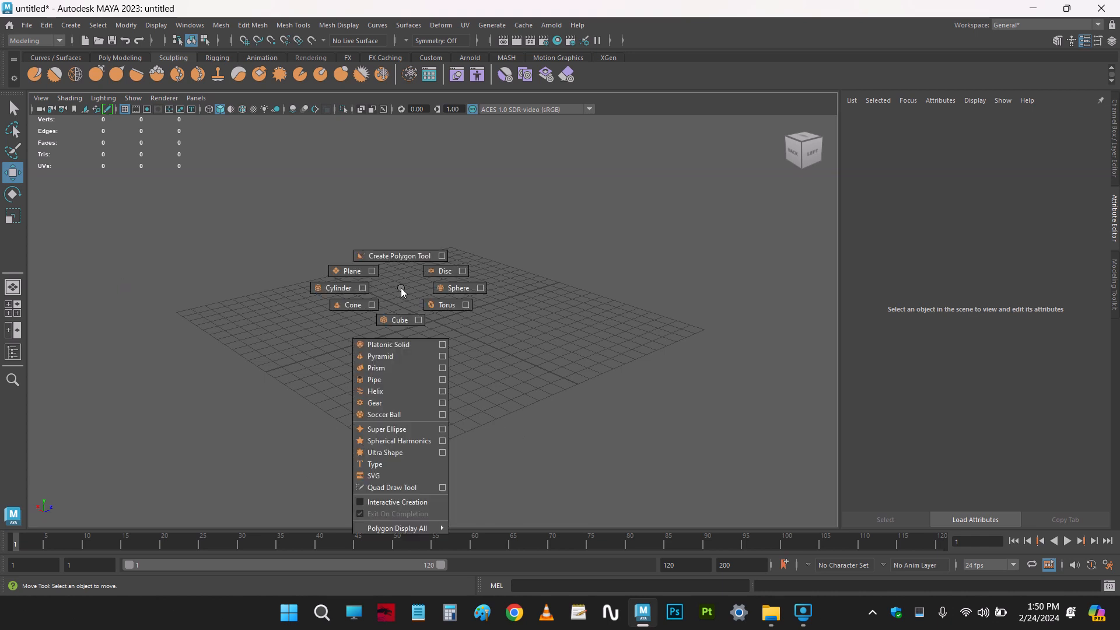
{"action": "right_click_drag", "start_coordinate": [401, 287], "coordinate": [400, 320], "text": "shift"}
{"action": "left_click", "coordinate": [383, 289]}
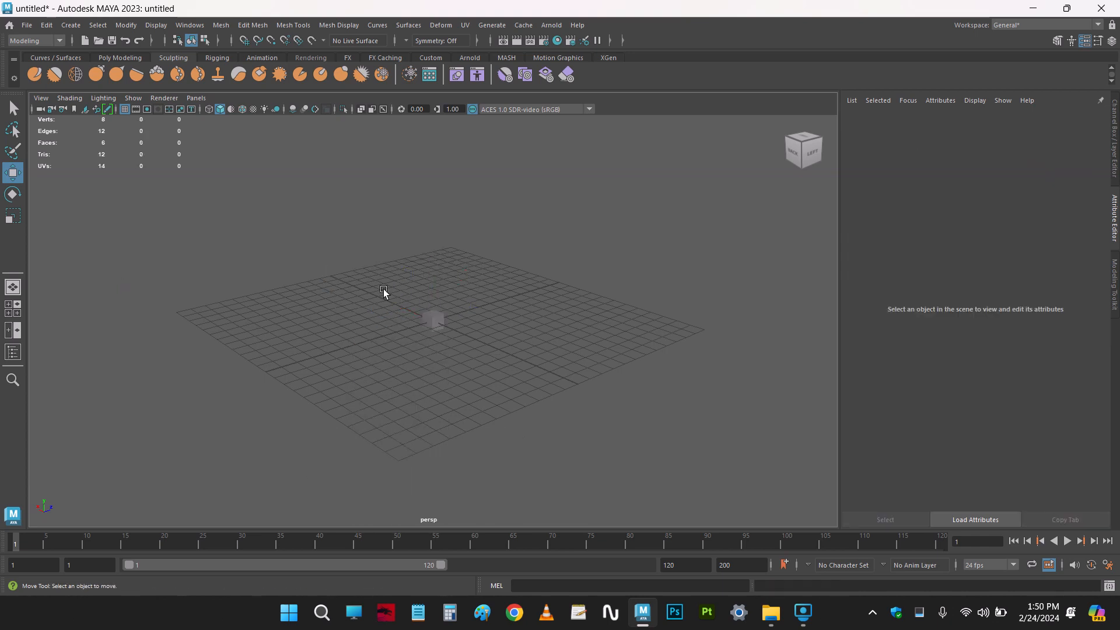
{"action": "left_click_drag", "start_coordinate": [383, 289], "coordinate": [471, 360]}
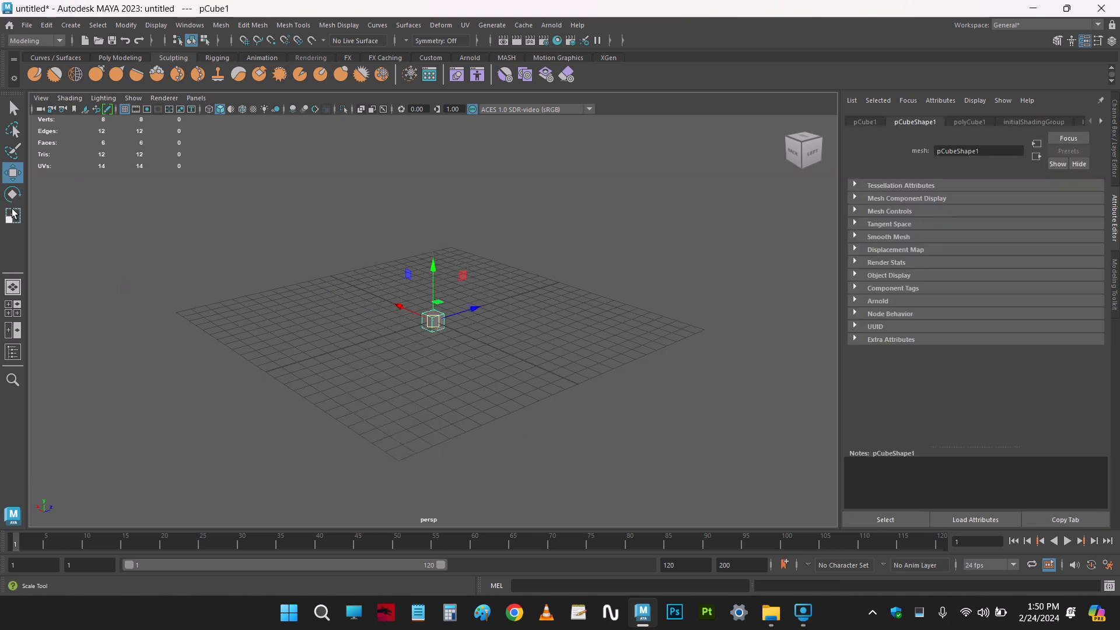
Display the cube's Channel Box and expand the polyCube1 input attributes
{"action": "key", "text": "ctrl+a"}
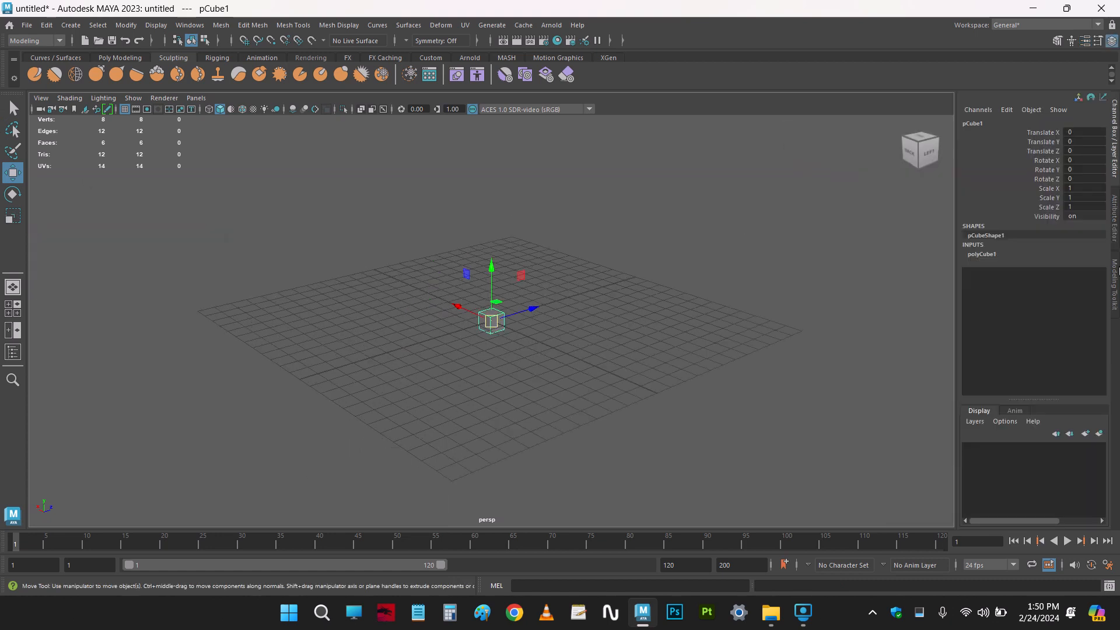
{"action": "left_click_drag", "start_coordinate": [1044, 138], "coordinate": [1051, 213]}
{"action": "left_click", "coordinate": [643, 370]}
{"action": "left_click_drag", "start_coordinate": [398, 267], "coordinate": [632, 402]}
{"action": "left_click", "coordinate": [438, 270]}
{"action": "left_click_drag", "start_coordinate": [438, 270], "coordinate": [616, 382]}
{"action": "left_click", "coordinate": [495, 357]}
{"action": "left_click_drag", "start_coordinate": [437, 295], "coordinate": [543, 364]}
{"action": "left_click", "coordinate": [985, 257]}
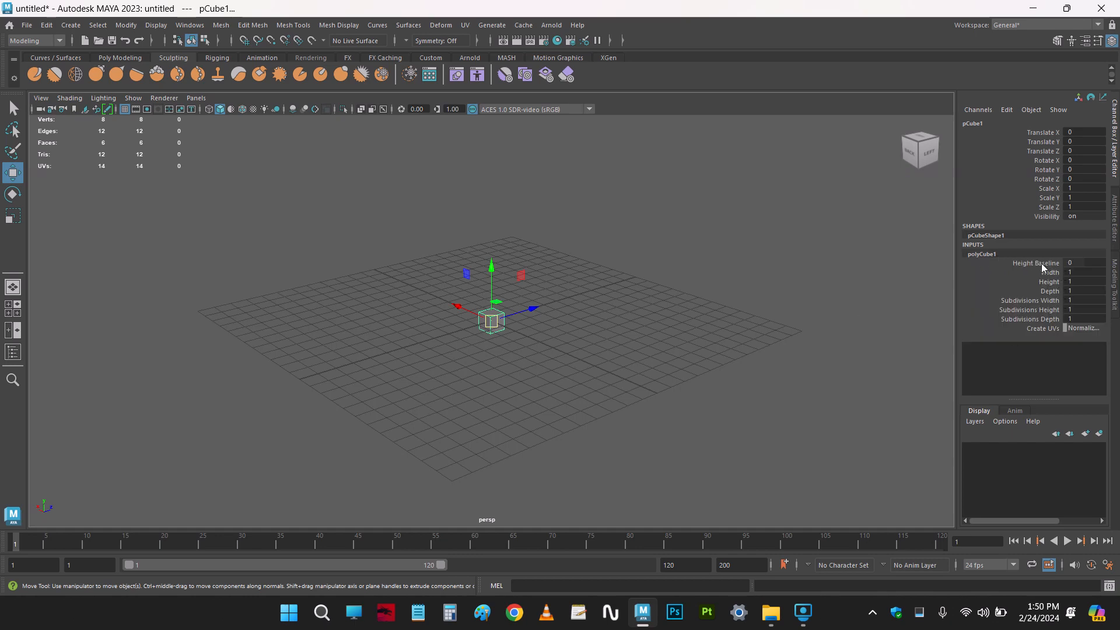
Set the cube's Height Baseline to -1 so its base rests on the grid, and deselect the cube
{"action": "scroll", "coordinate": [587, 334], "scroll_direction": "up", "scroll_amount": 15}
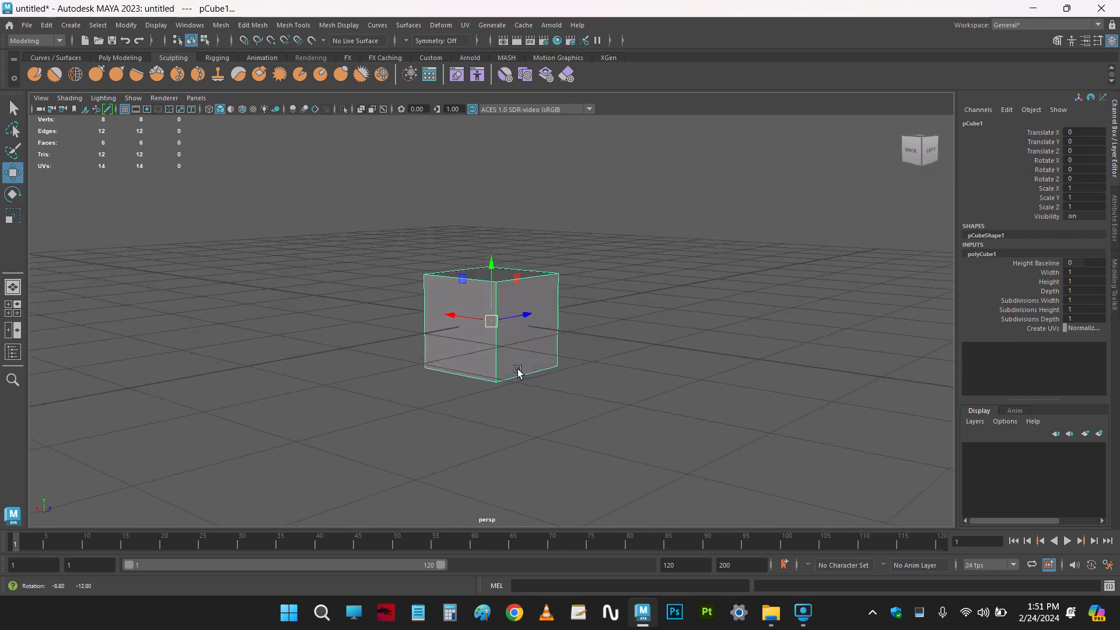
{"action": "right_click_drag", "start_coordinate": [519, 381], "coordinate": [590, 427], "text": "alt"}
{"action": "middle_click_drag", "start_coordinate": [590, 427], "coordinate": [597, 425], "text": "alt"}
{"action": "left_click_drag", "start_coordinate": [597, 425], "coordinate": [582, 418], "text": "alt"}
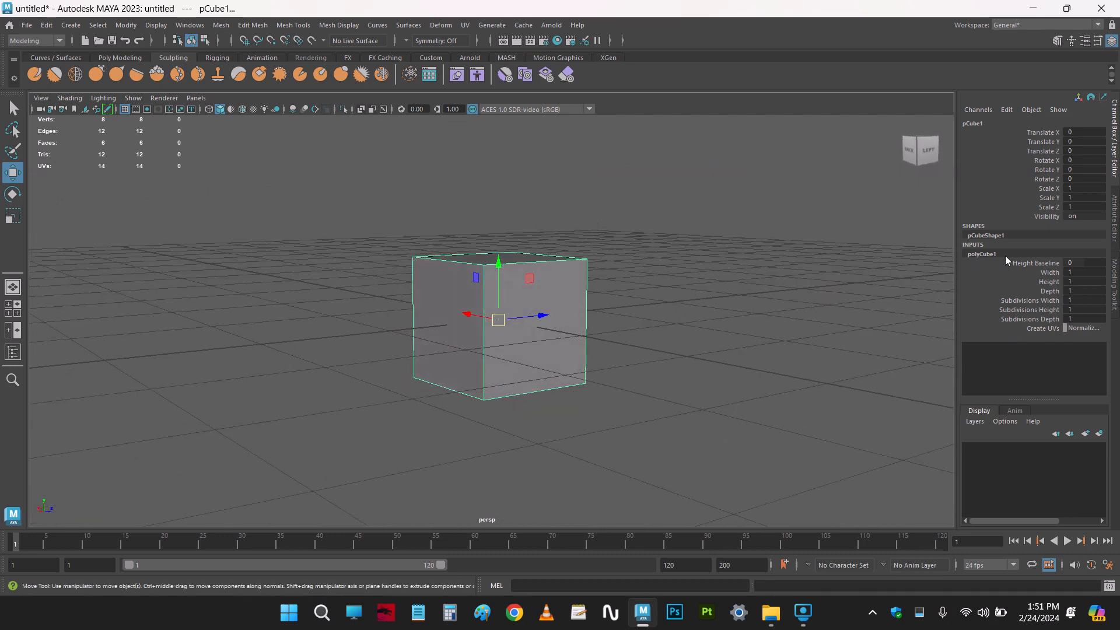
{"action": "left_click", "coordinate": [1045, 264]}
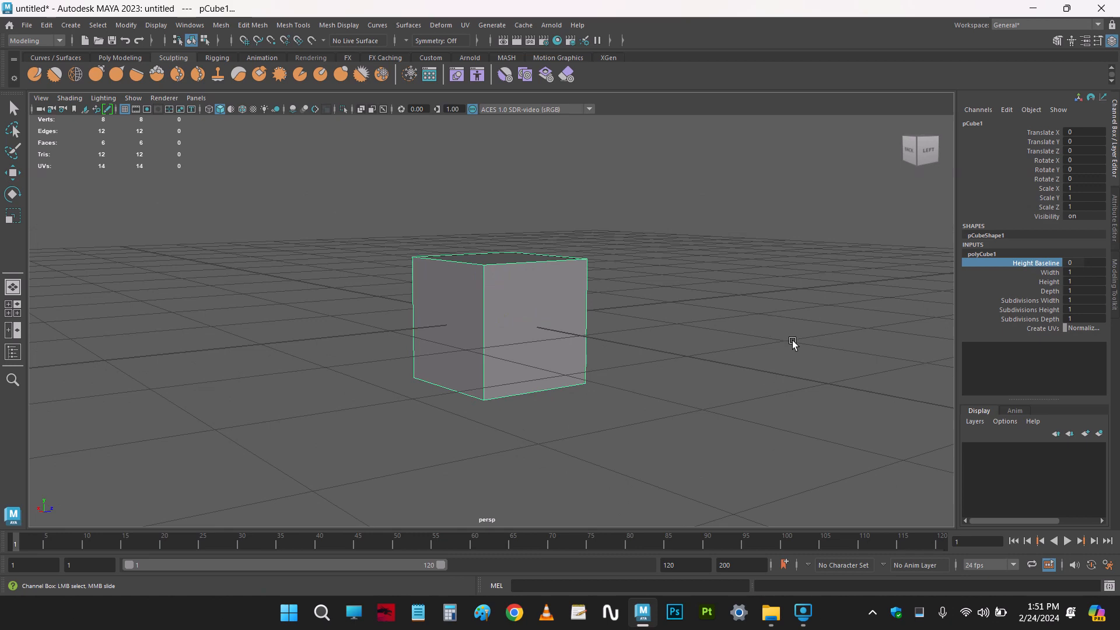
{"action": "middle_click_drag", "start_coordinate": [805, 322], "coordinate": [753, 315]}
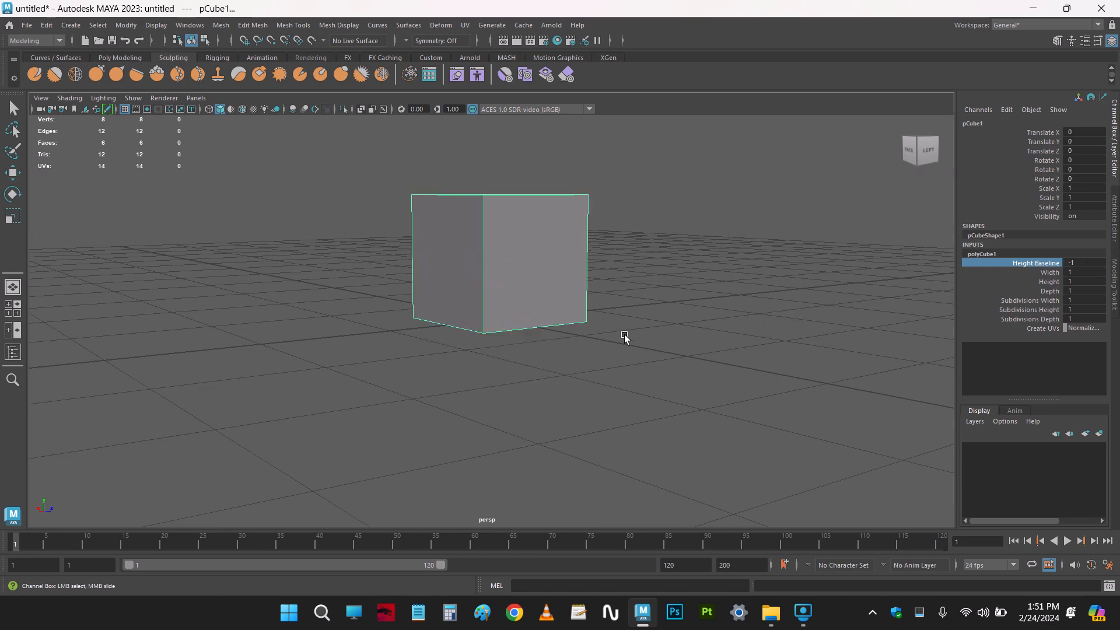
{"action": "mouse_move", "coordinate": [538, 342]}
{"action": "left_mouse_down", "text": "alt"}
{"action": "mouse_move", "coordinate": [570, 338]}
{"action": "mouse_move", "coordinate": [555, 347]}
{"action": "left_mouse_up", "text": "alt"}
{"action": "middle_click_drag", "start_coordinate": [615, 314], "coordinate": [546, 320]}
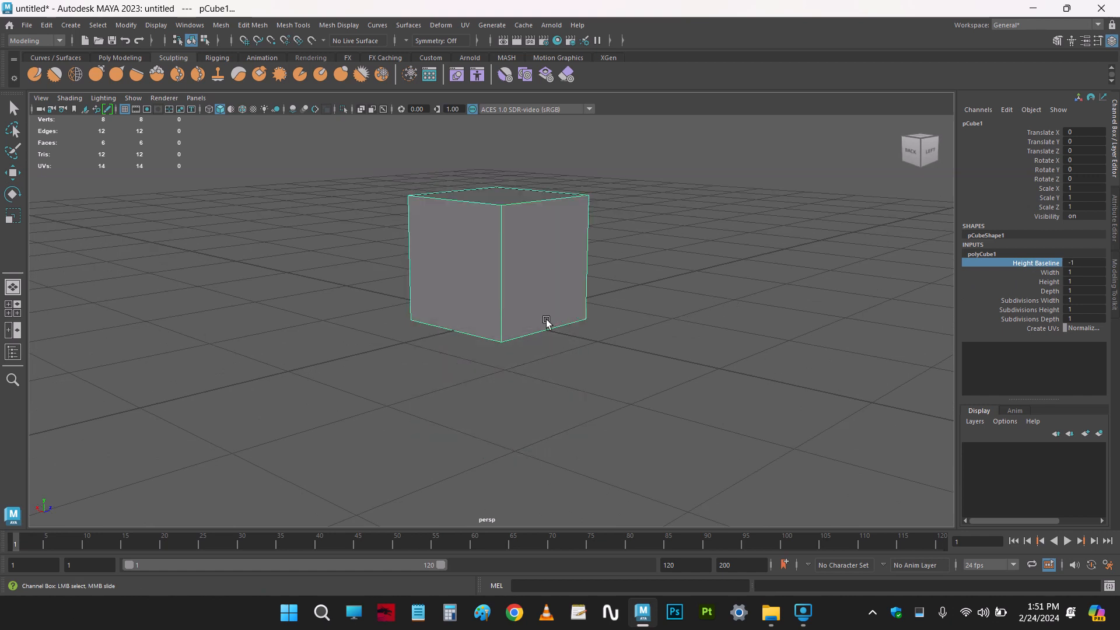
{"action": "left_click", "coordinate": [629, 383]}
Reselect the cube and set its polyCube1 width to 2.6, height to 1.7 and depth to 9.2
{"action": "left_click", "coordinate": [542, 275]}
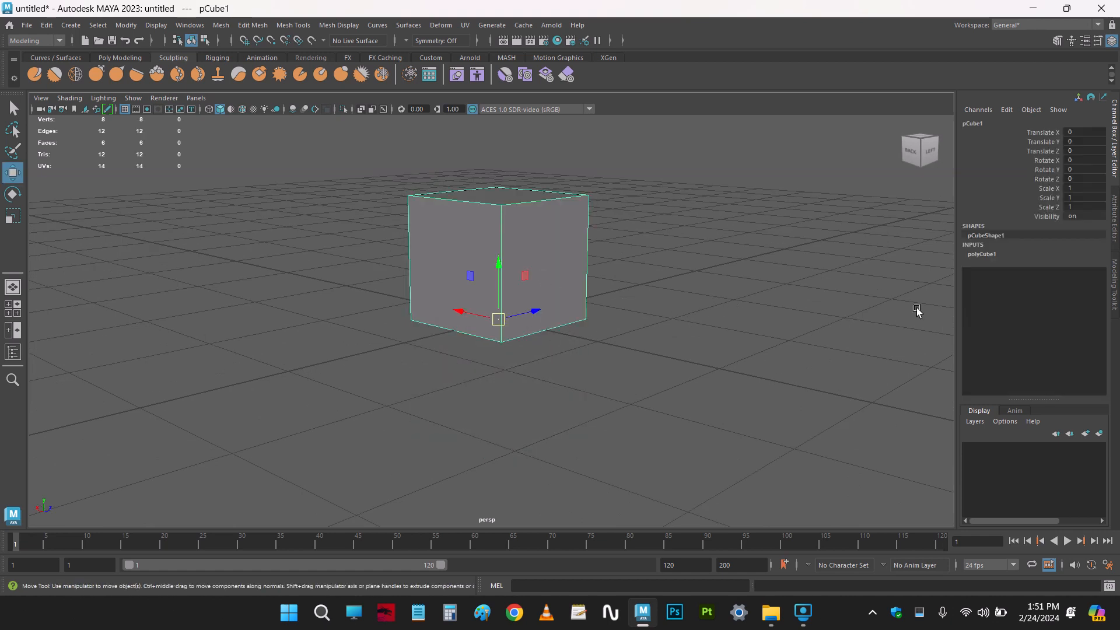
{"action": "left_click", "coordinate": [981, 254]}
{"action": "left_click", "coordinate": [1047, 273]}
{"action": "middle_click_drag", "start_coordinate": [676, 314], "coordinate": [675, 314]}
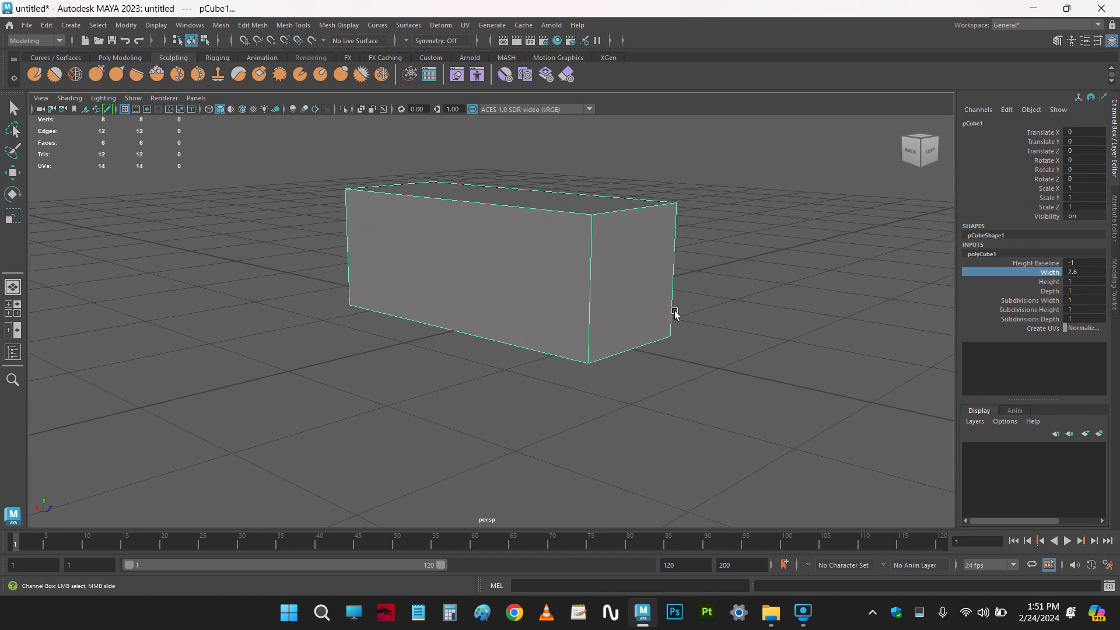
{"action": "left_click", "coordinate": [1012, 282]}
{"action": "middle_click_drag", "start_coordinate": [770, 293], "coordinate": [707, 403]}
{"action": "left_click", "coordinate": [1036, 291]}
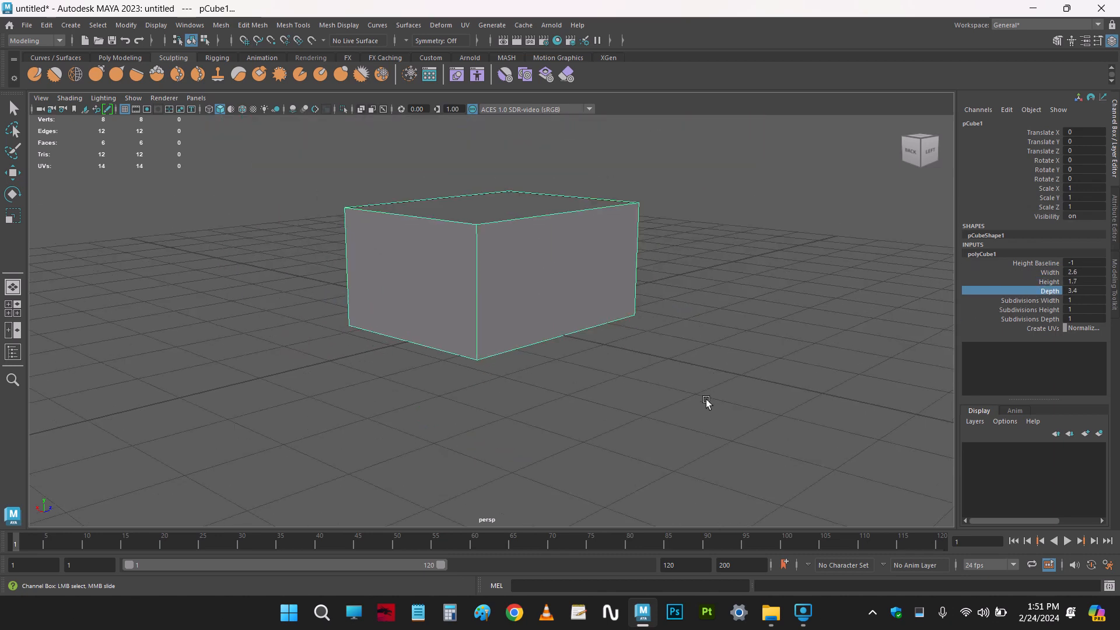
{"action": "left_click_drag", "start_coordinate": [707, 403], "coordinate": [951, 352], "text": "alt"}
{"action": "middle_click_drag", "start_coordinate": [629, 348], "coordinate": [825, 367]}
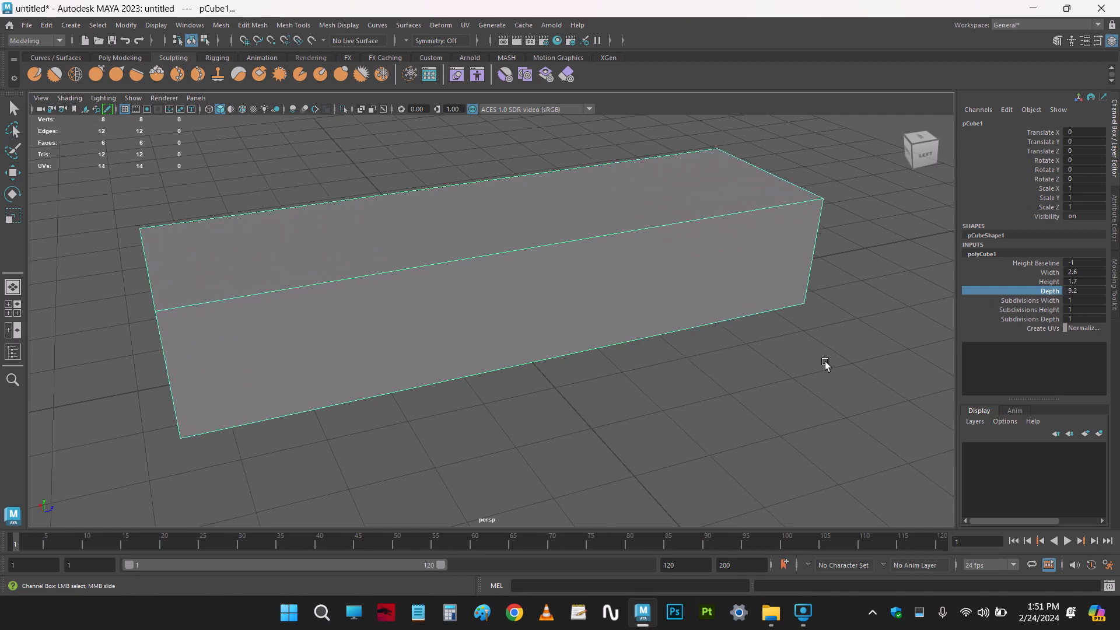
Flatten the box by setting its height to 0.6 and its width to 4.8
{"action": "scroll", "coordinate": [875, 356], "scroll_direction": "down", "scroll_amount": 4}
{"action": "left_click", "coordinate": [1041, 284]}
{"action": "middle_click_drag", "start_coordinate": [742, 309], "coordinate": [695, 306]}
{"action": "left_click", "coordinate": [1049, 273]}
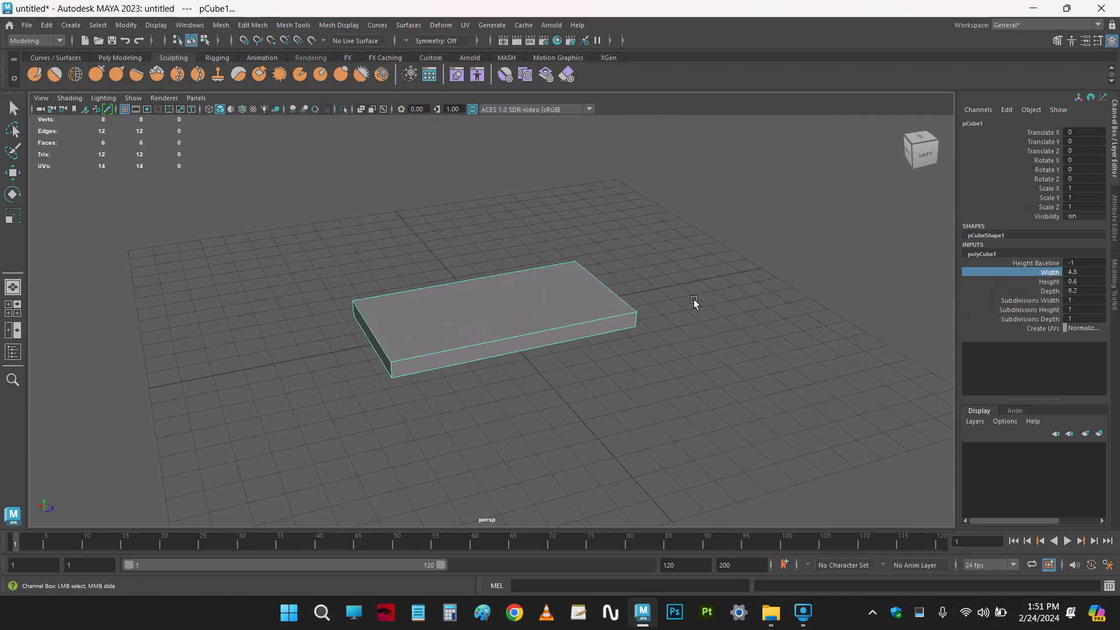
{"action": "left_click_drag", "start_coordinate": [695, 306], "coordinate": [500, 367], "text": "alt"}
Reselect the flat box with the Move tool active and expand its polyCube1 input attributes
{"action": "left_click", "coordinate": [1025, 301]}
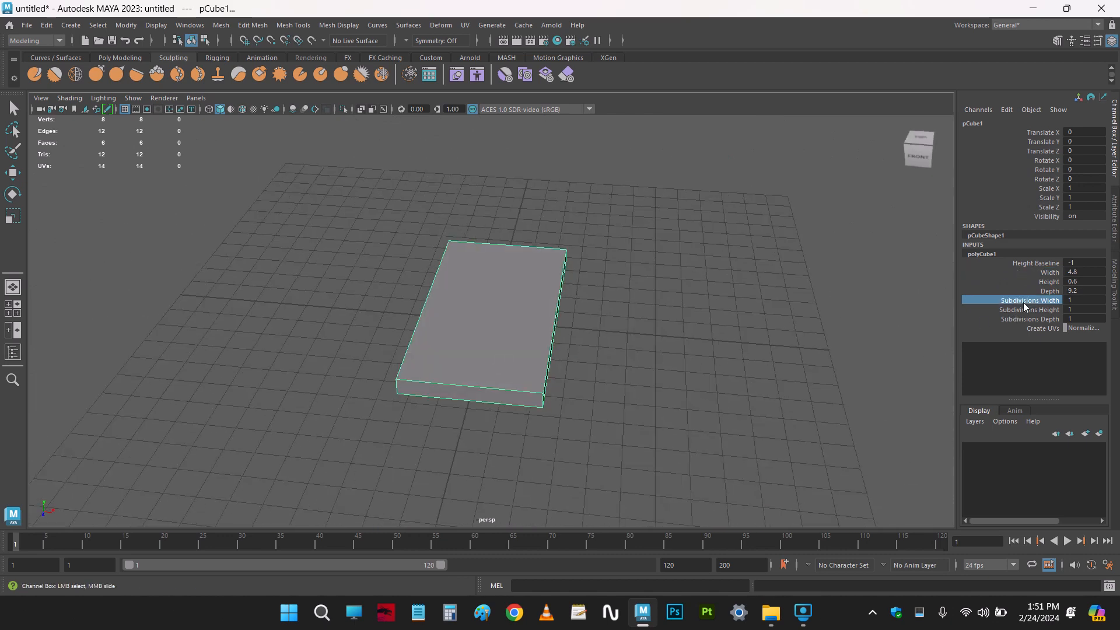
{"action": "left_click_drag", "start_coordinate": [717, 402], "coordinate": [836, 391], "text": "alt"}
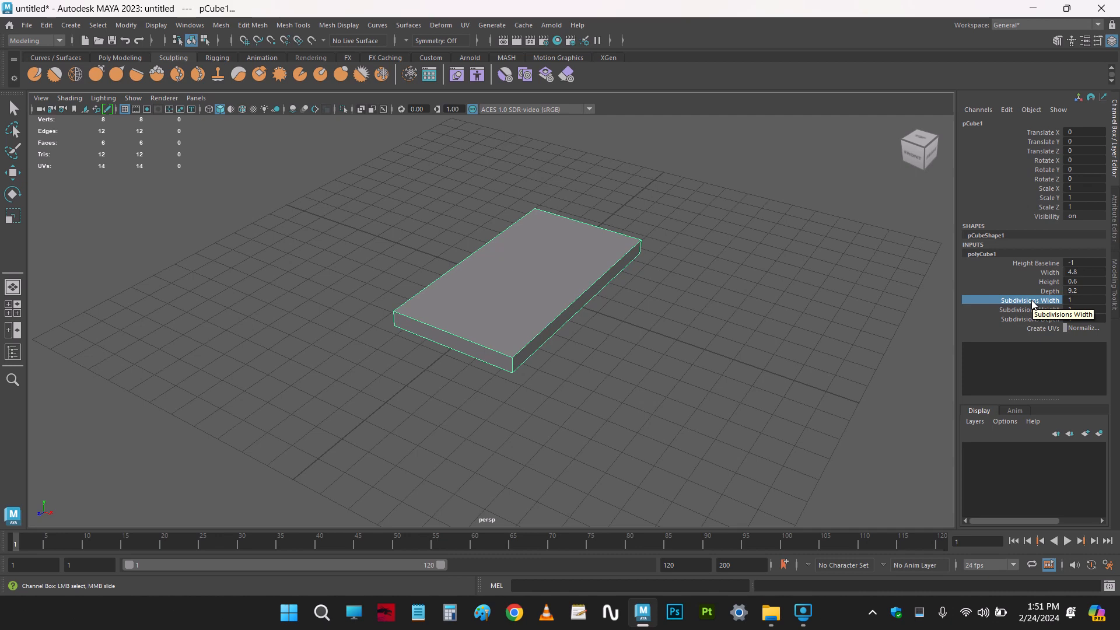
{"action": "left_click", "coordinate": [790, 318]}
{"action": "key", "text": "w"}
{"action": "left_click", "coordinate": [491, 280]}
{"action": "scroll", "coordinate": [548, 309], "scroll_direction": "up", "scroll_amount": 3}
{"action": "middle_click_drag", "start_coordinate": [560, 315], "coordinate": [583, 366], "text": "alt"}
{"action": "left_click_drag", "start_coordinate": [597, 387], "coordinate": [554, 378], "text": "alt"}
{"action": "left_click", "coordinate": [552, 380]}
{"action": "left_click", "coordinate": [512, 332]}
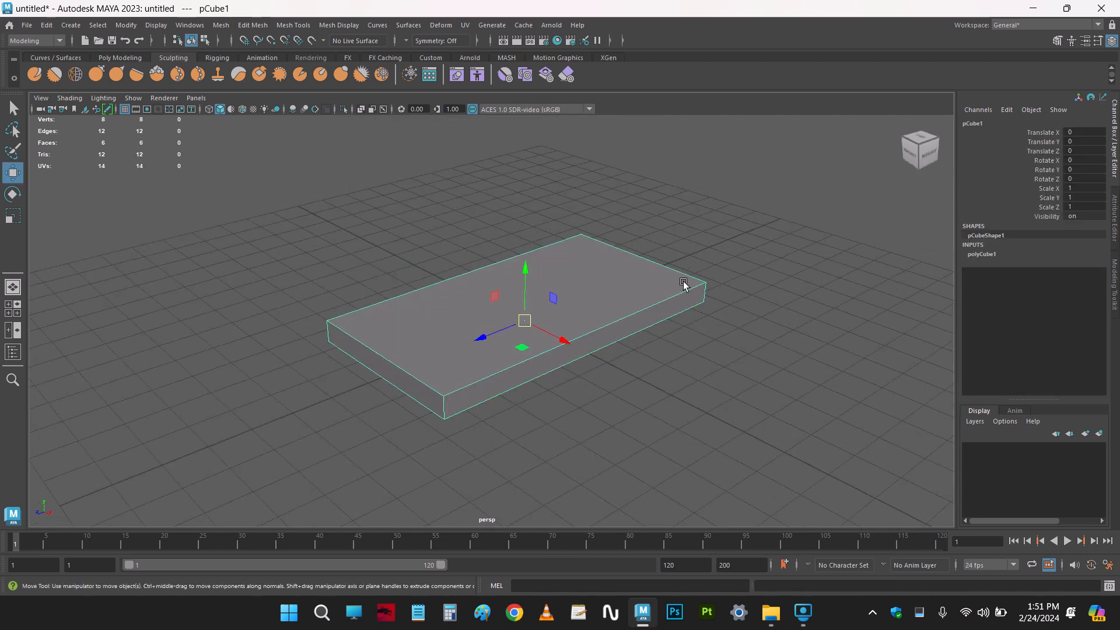
{"action": "left_click", "coordinate": [985, 255]}
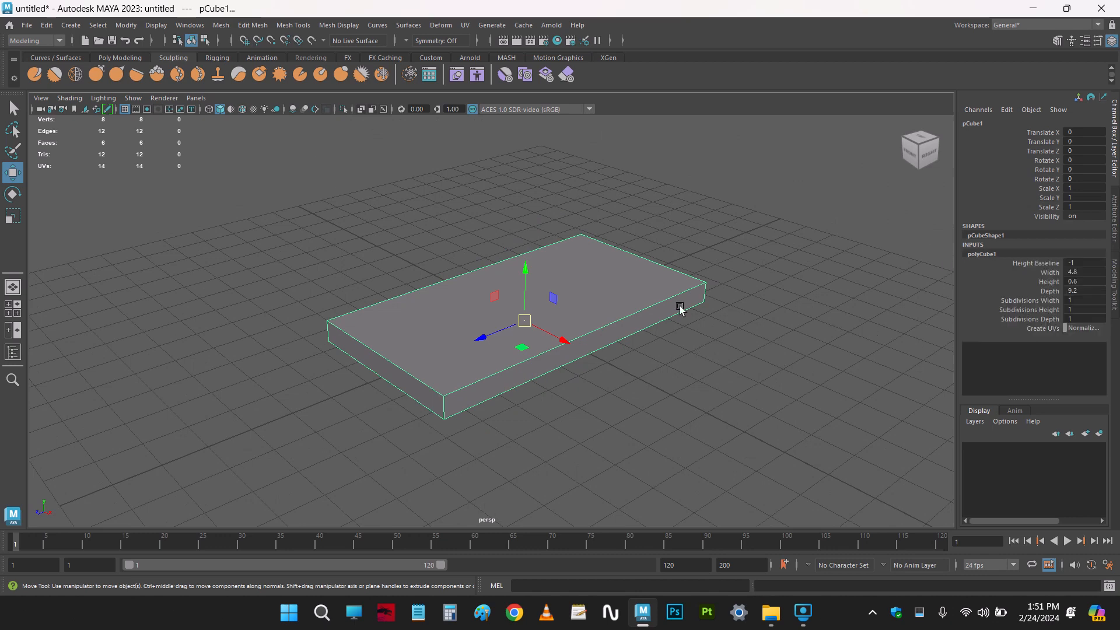
Select the box's top face in face mode, return to object mode and expand the polyCube1 inputs again
{"action": "key", "text": "F11"}
{"action": "left_click", "coordinate": [571, 269]}
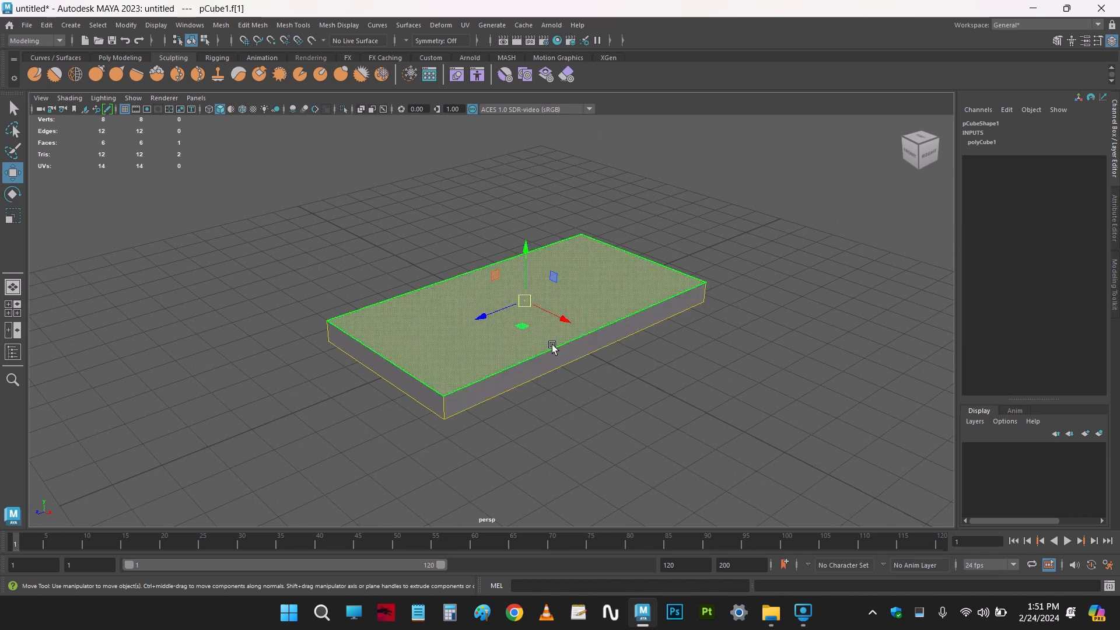
{"action": "key", "text": "F8"}
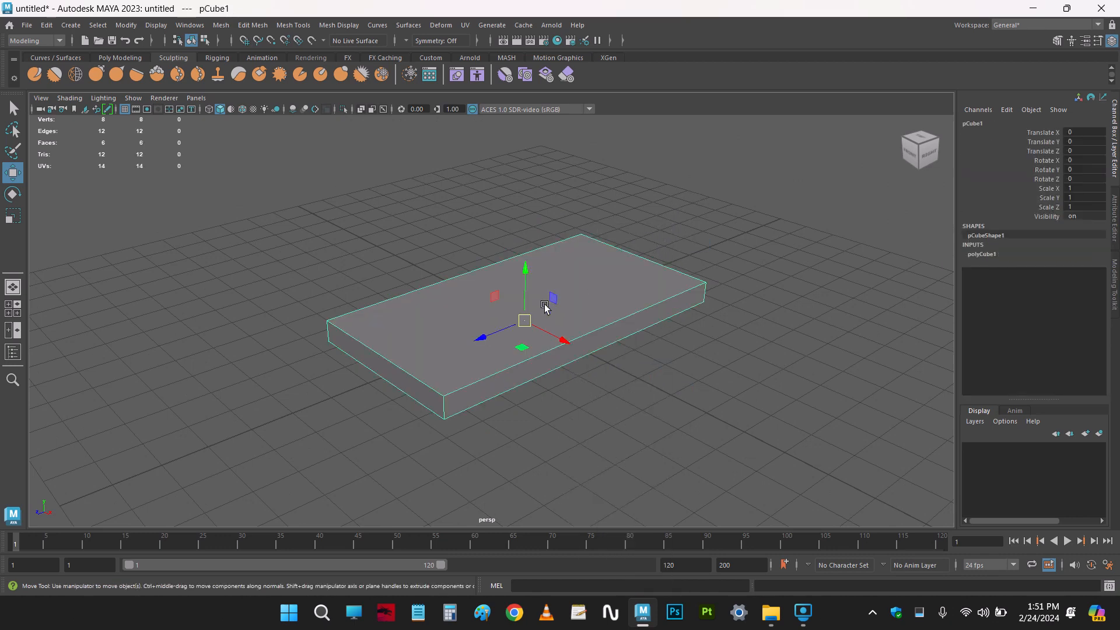
{"action": "left_click", "coordinate": [993, 256]}
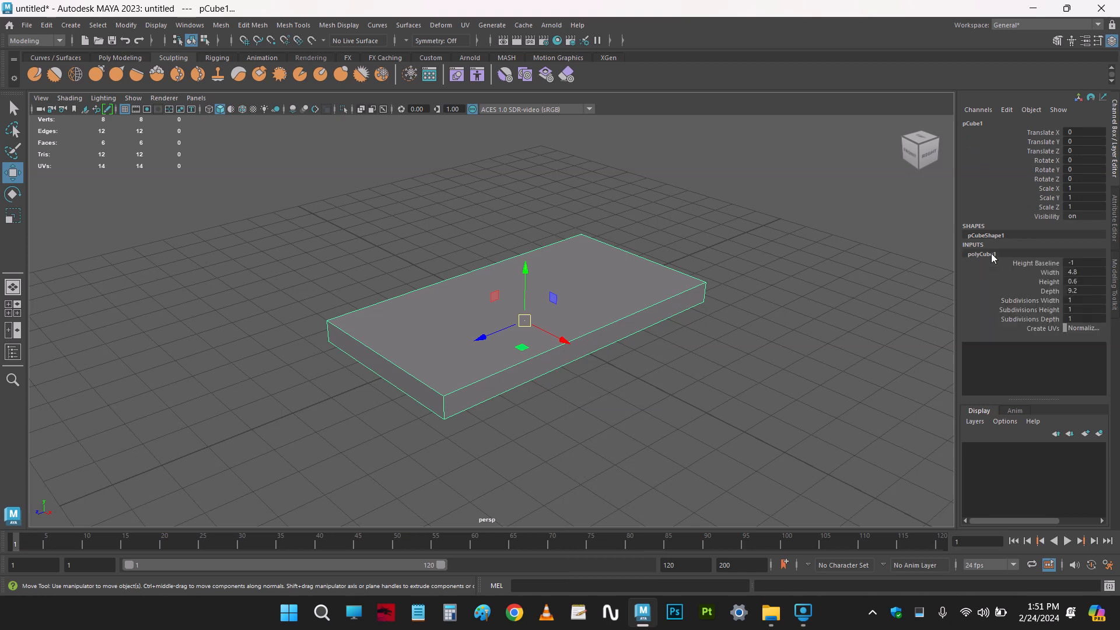
Set the box's Subdivisions Width to 4
{"action": "left_click", "coordinate": [1030, 301]}
{"action": "middle_click_drag", "start_coordinate": [756, 254], "coordinate": [757, 247]}
{"action": "left_click_drag", "start_coordinate": [773, 305], "coordinate": [812, 298], "text": "alt"}
Select the four strip faces on the box's top one after another, clear them and reselect the box in object mode
{"action": "key", "text": "F11"}
{"action": "left_click", "coordinate": [474, 277]}
{"action": "left_click", "coordinate": [495, 298], "text": "shift"}
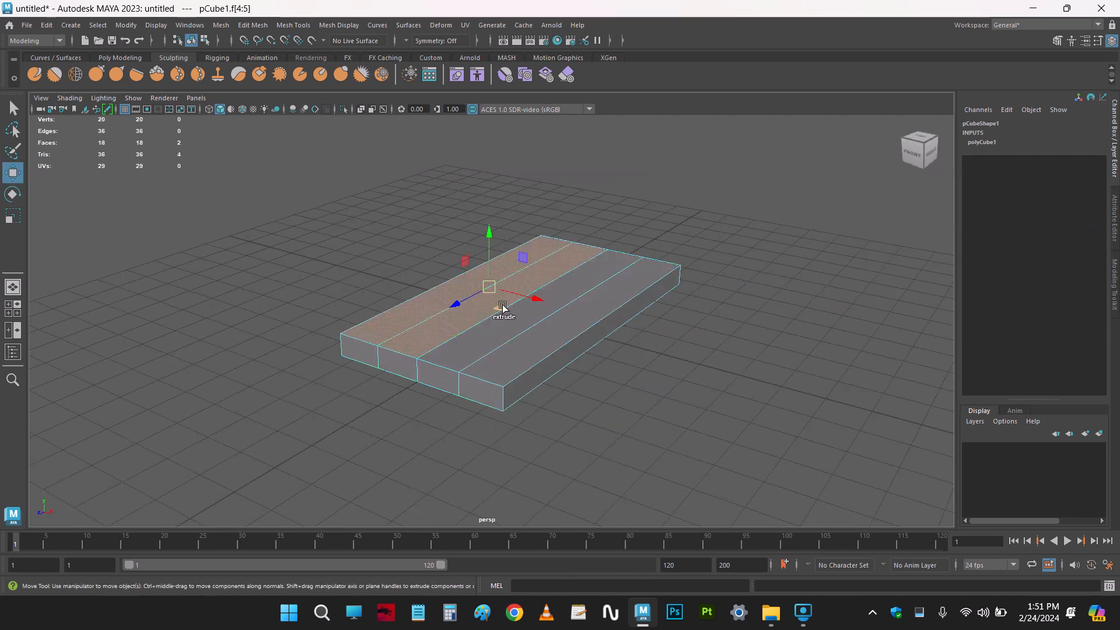
{"action": "left_click", "coordinate": [506, 326], "text": "shift"}
{"action": "left_click", "coordinate": [516, 351], "text": "shift"}
{"action": "left_click", "coordinate": [671, 236]}
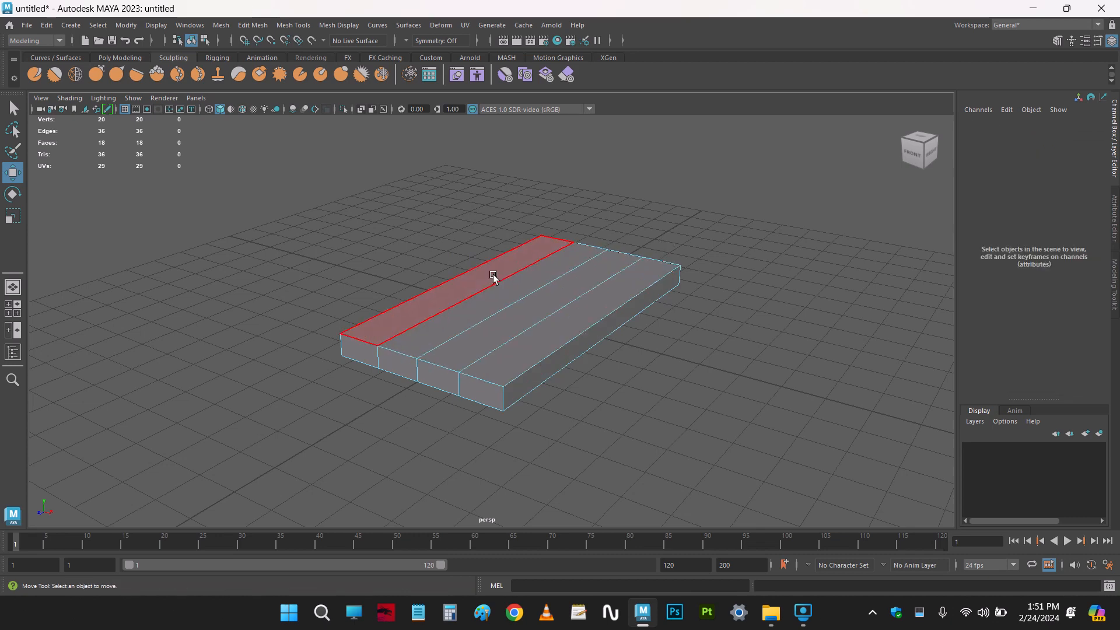
{"action": "left_click_drag", "start_coordinate": [493, 273], "coordinate": [564, 327]}
{"action": "double_click", "coordinate": [676, 192]}
{"action": "left_click", "coordinate": [617, 311]}
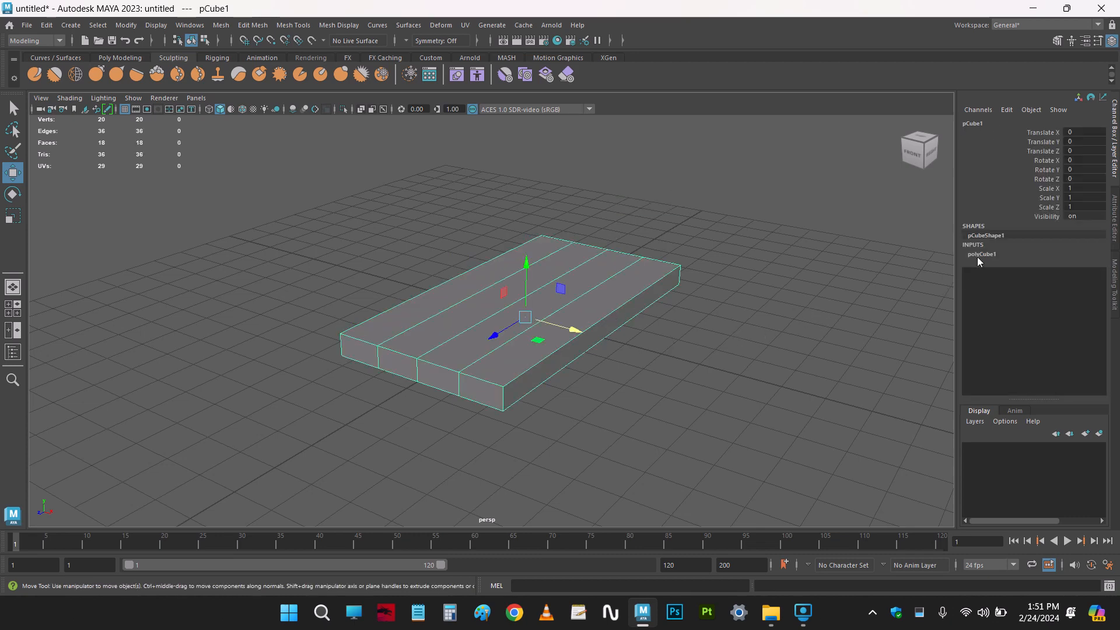
Set the box's Subdivisions Height to 3 and its Subdivisions Depth to 6 in the polyCube1 inputs
{"action": "left_click", "coordinate": [982, 255]}
{"action": "left_click_drag", "start_coordinate": [886, 340], "coordinate": [877, 343], "text": "alt"}
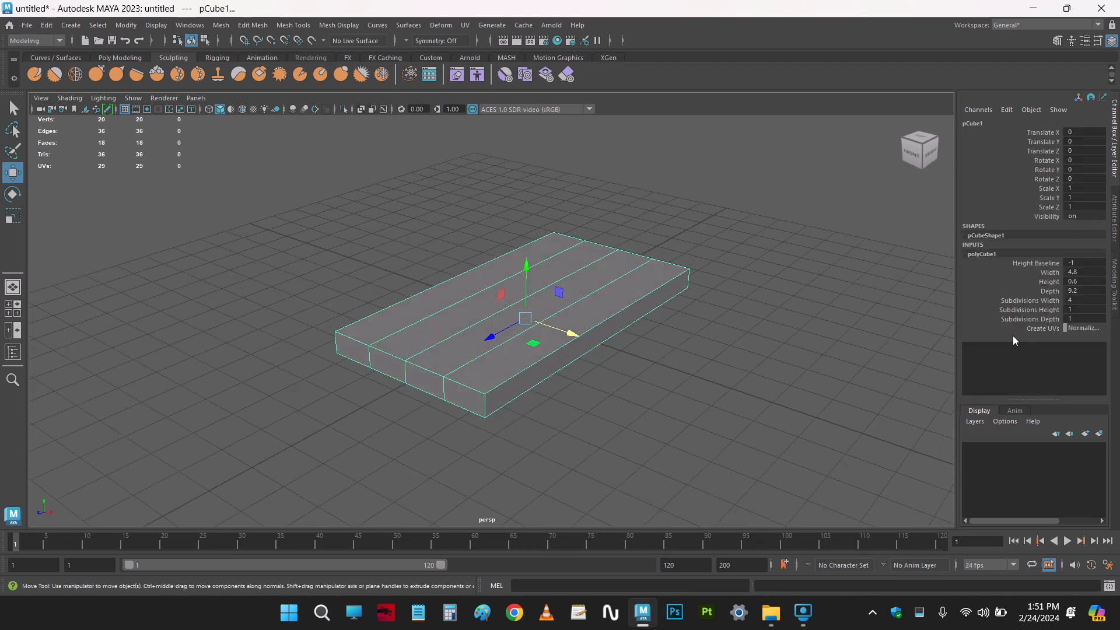
{"action": "left_click", "coordinate": [1038, 309]}
{"action": "middle_click_drag", "start_coordinate": [817, 295], "coordinate": [827, 291]}
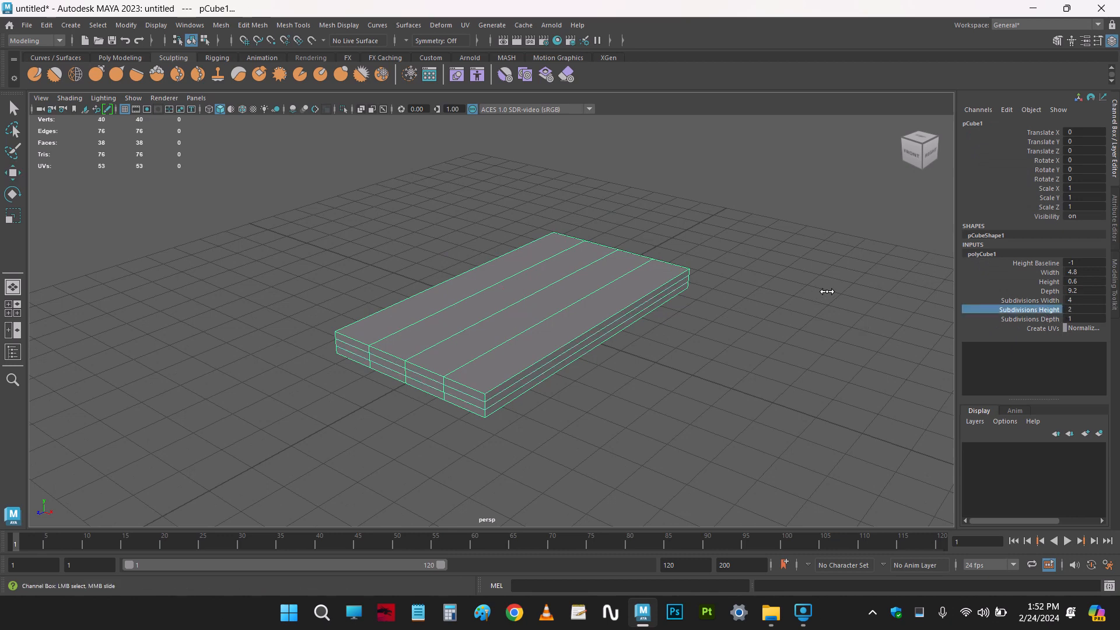
{"action": "left_click", "coordinate": [1043, 319]}
{"action": "middle_click_drag", "start_coordinate": [758, 306], "coordinate": [786, 299]}
{"action": "left_click_drag", "start_coordinate": [785, 300], "coordinate": [587, 287], "text": "alt"}
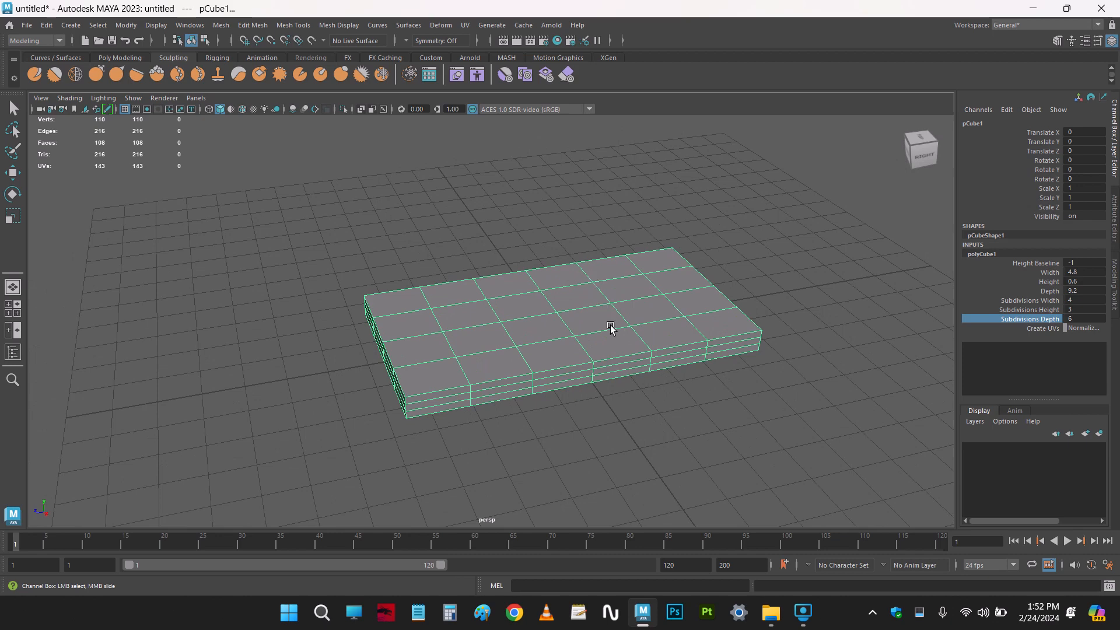
{"action": "left_click_drag", "start_coordinate": [610, 326], "coordinate": [650, 335], "text": "alt"}
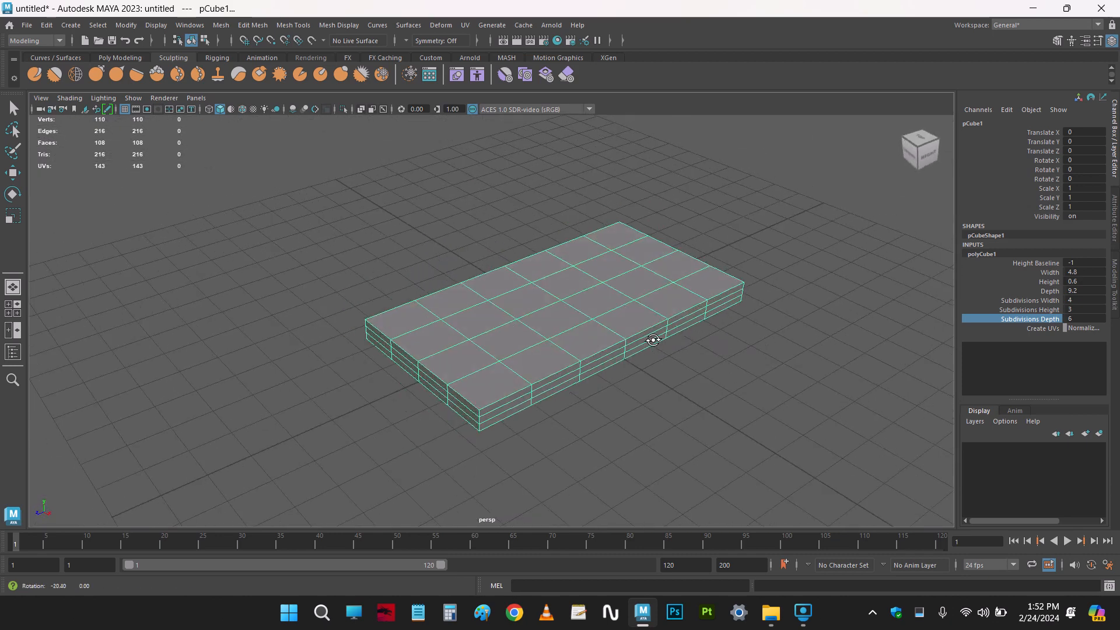
Delete the subdivided box from the scene
{"action": "left_click", "coordinate": [825, 334]}
{"action": "key", "text": "w"}
{"action": "left_click", "coordinate": [614, 264]}
{"action": "key", "text": "Delete"}
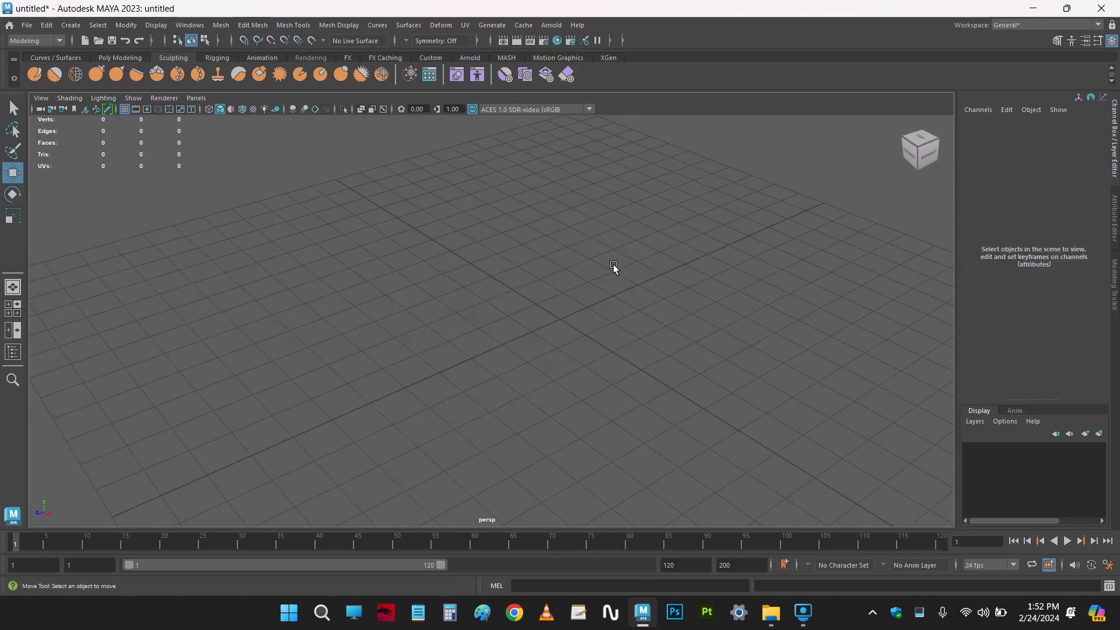
Create a polygon cube, replace it with a polygon sphere and expand the sphere's polySphere1 input attributes
{"action": "right_click_drag", "start_coordinate": [523, 303], "coordinate": [523, 320], "text": "shift"}
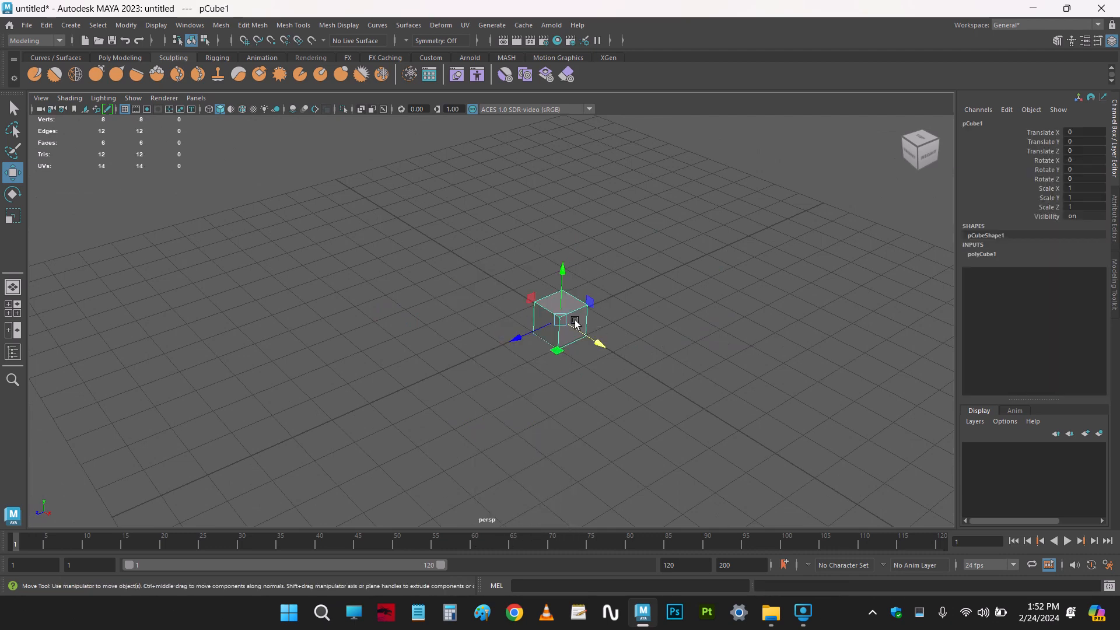
{"action": "key", "text": "Delete"}
{"action": "right_click_drag", "start_coordinate": [563, 349], "coordinate": [609, 328], "text": "shift"}
{"action": "left_click", "coordinate": [994, 255]}
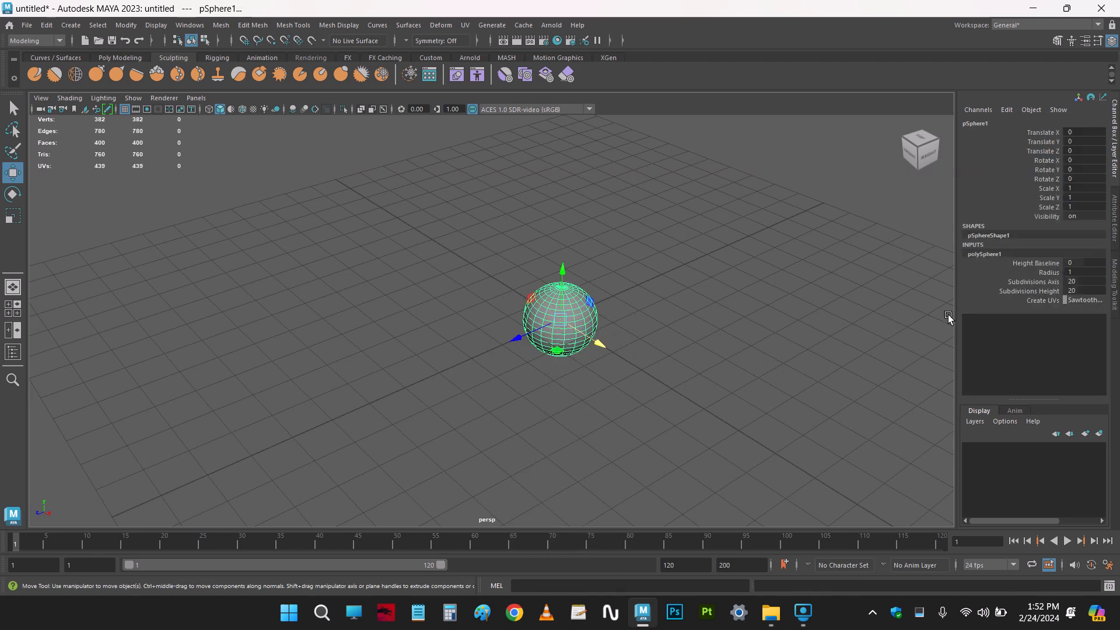
Set the sphere's Height Baseline to -1 and its Radius to 2.6
{"action": "scroll", "coordinate": [708, 329], "scroll_direction": "up", "scroll_amount": 3}
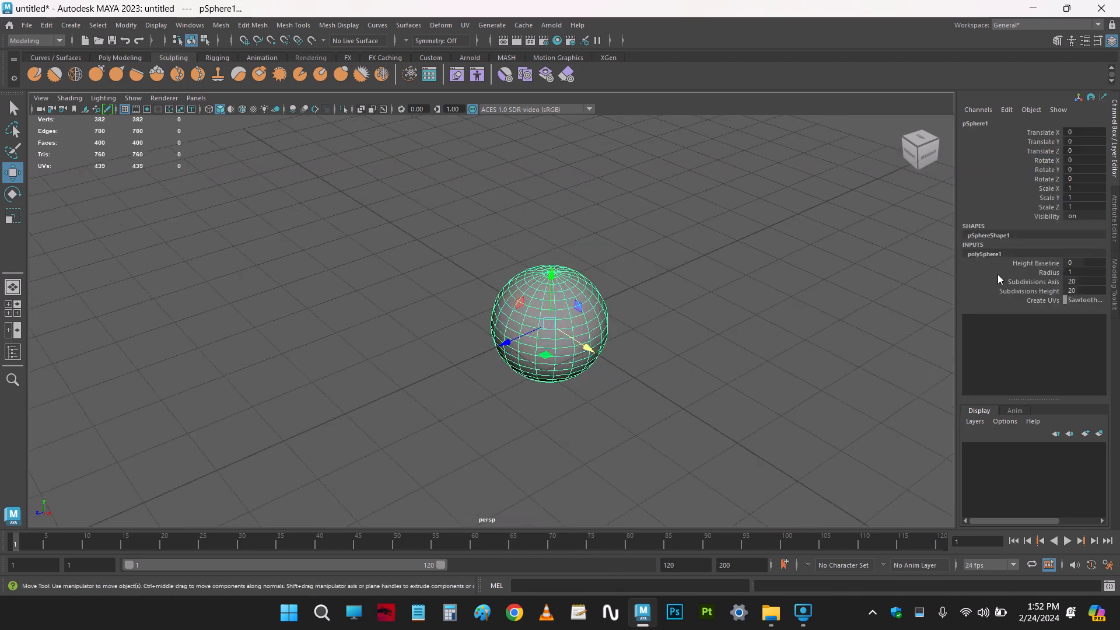
{"action": "left_click", "coordinate": [1033, 263]}
{"action": "mouse_move", "coordinate": [761, 342]}
{"action": "left_mouse_down", "text": "alt"}
{"action": "mouse_move", "coordinate": [725, 303]}
{"action": "mouse_move", "coordinate": [742, 330]}
{"action": "mouse_move", "coordinate": [773, 330]}
{"action": "left_mouse_up", "text": "alt"}
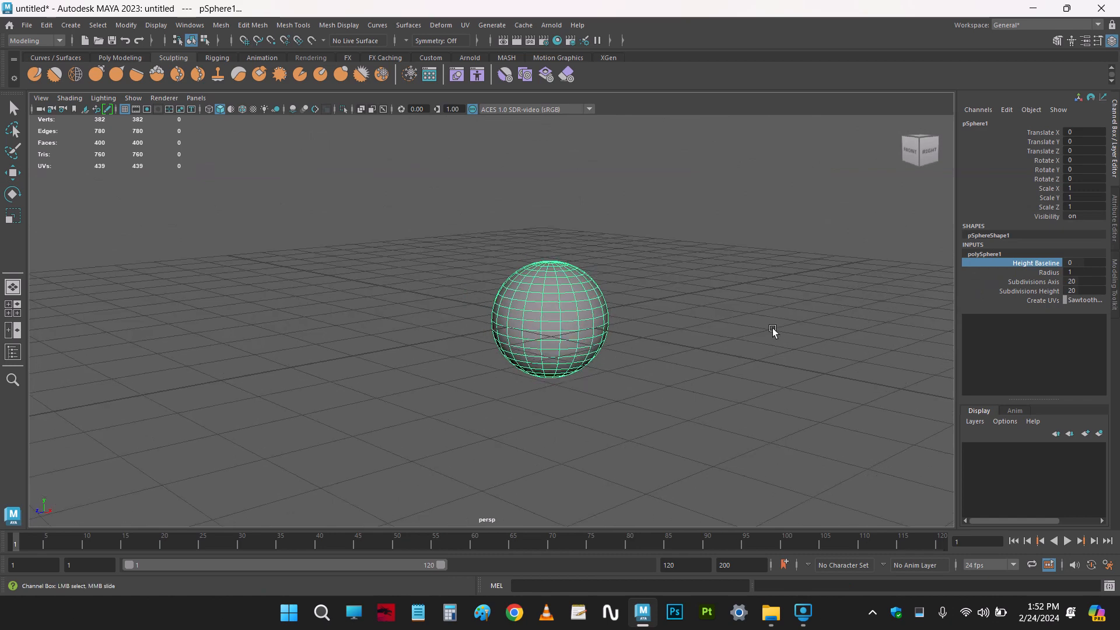
{"action": "middle_click_drag", "start_coordinate": [774, 331], "coordinate": [752, 329]}
{"action": "left_click_drag", "start_coordinate": [799, 346], "coordinate": [705, 325], "text": "alt"}
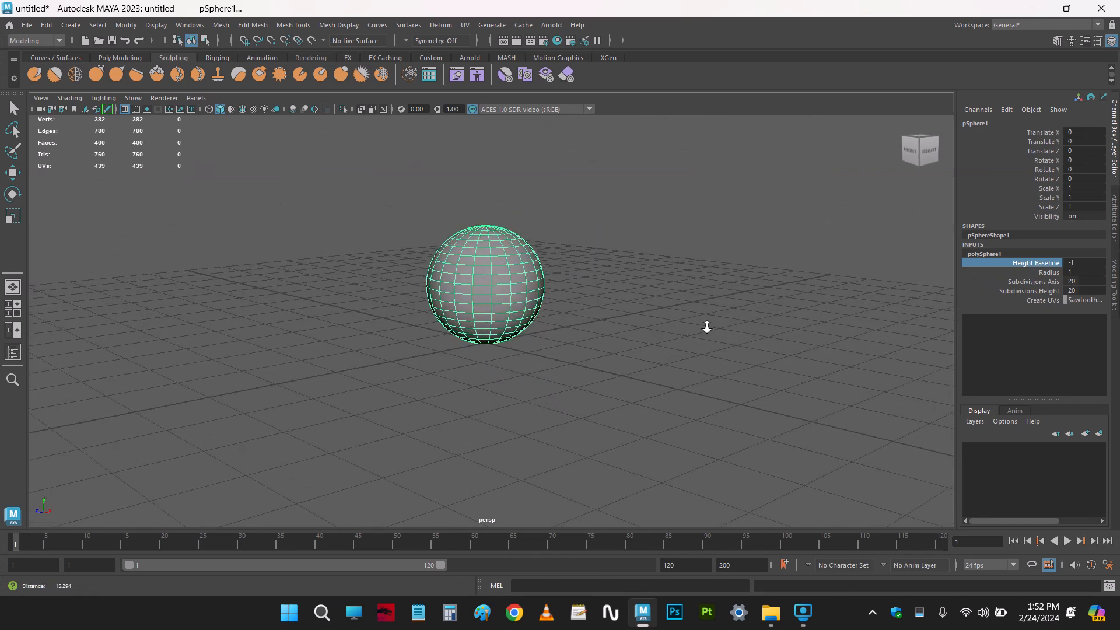
{"action": "left_click", "coordinate": [1027, 272]}
{"action": "middle_click_drag", "start_coordinate": [705, 295], "coordinate": [640, 300]}
Reduce the sphere's Subdivisions Axis and Subdivisions Height to 3 each
{"action": "left_click", "coordinate": [1034, 282]}
{"action": "left_click", "coordinate": [1011, 293]}
{"action": "middle_click_drag", "start_coordinate": [797, 287], "coordinate": [682, 328], "text": "alt"}
{"action": "left_click", "coordinate": [1025, 284]}
{"action": "middle_click_drag", "start_coordinate": [830, 314], "coordinate": [445, 327]}
{"action": "left_click_drag", "start_coordinate": [410, 354], "coordinate": [710, 403], "text": "alt"}
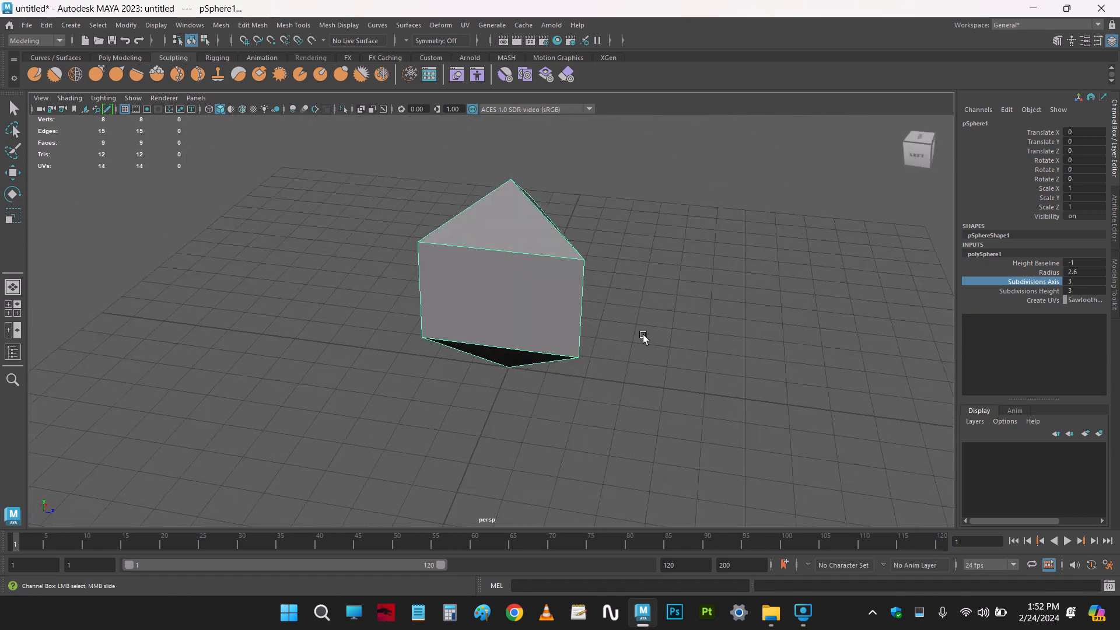
{"action": "left_click_drag", "start_coordinate": [644, 337], "coordinate": [641, 379], "text": "alt"}
Adjust the sphere's Subdivisions Axis and Subdivisions Height together, ending at 12 for both
{"action": "left_click", "coordinate": [1014, 291], "text": "shift"}
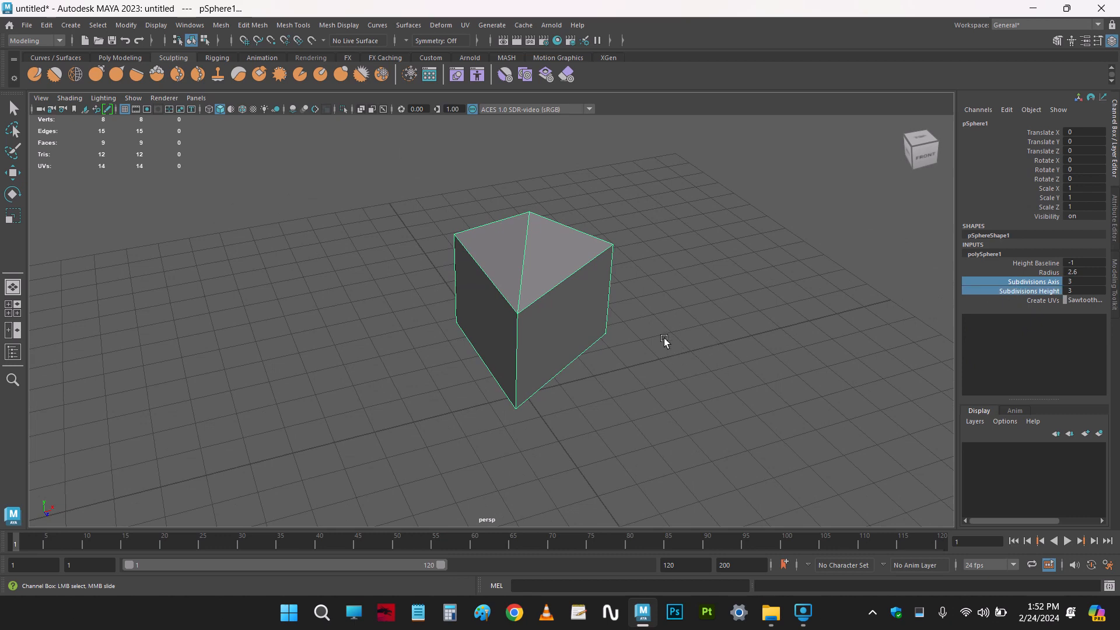
{"action": "middle_click_drag", "start_coordinate": [664, 338], "coordinate": [728, 332]}
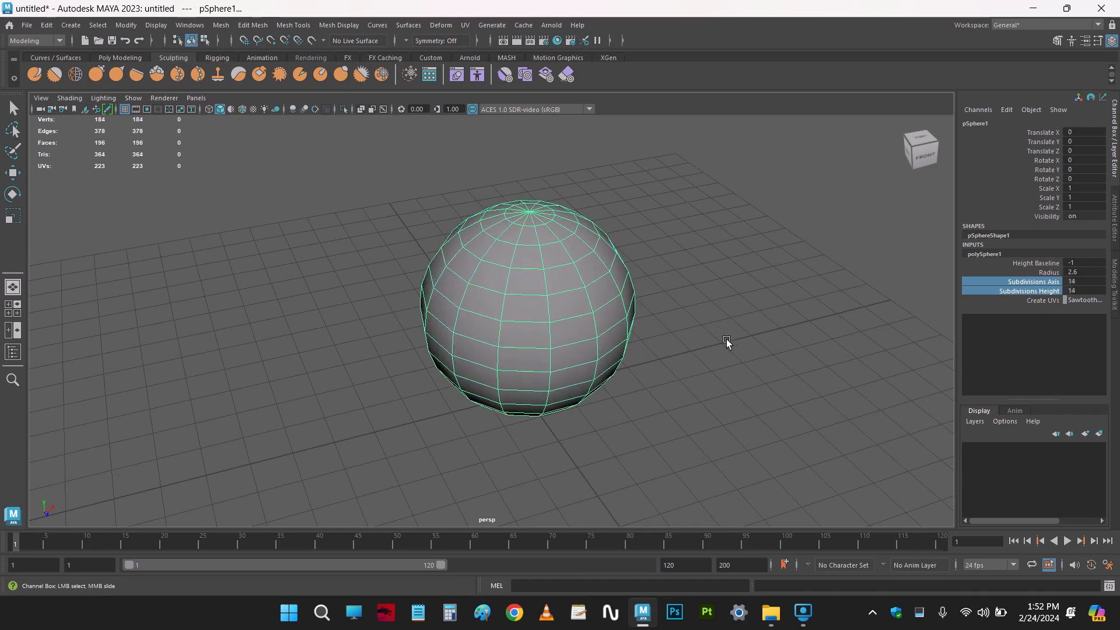
{"action": "mouse_move", "coordinate": [727, 343]}
{"action": "left_mouse_down", "text": "alt"}
{"action": "mouse_move", "coordinate": [708, 338]}
{"action": "mouse_move", "coordinate": [720, 327]}
{"action": "left_mouse_up", "text": "alt"}
{"action": "middle_click_drag", "start_coordinate": [716, 325], "coordinate": [709, 320]}
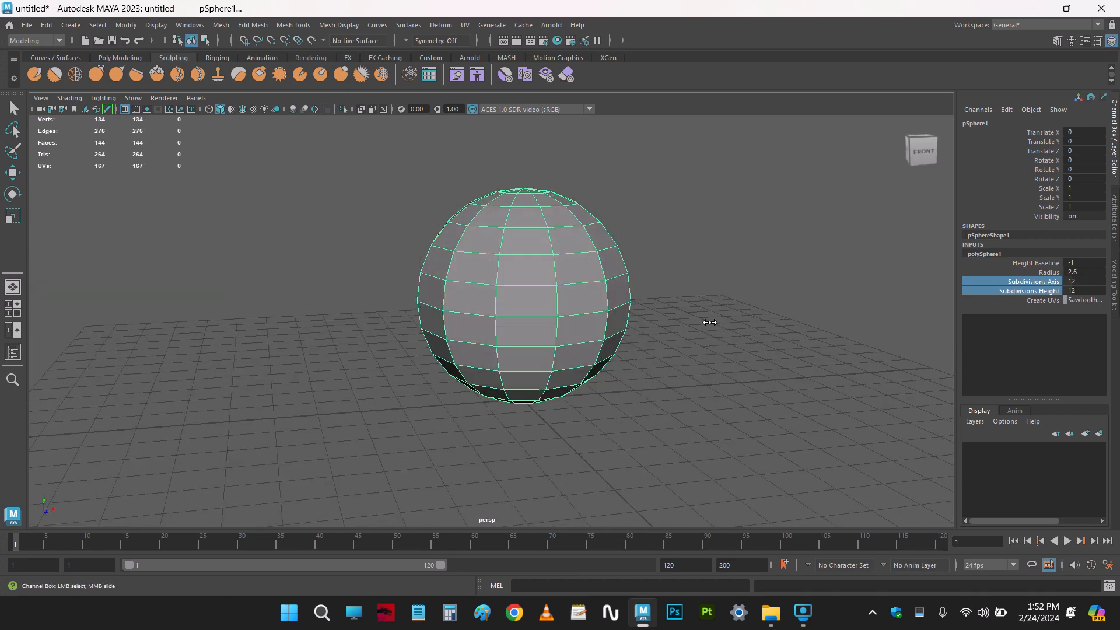
{"action": "left_click_drag", "start_coordinate": [663, 370], "coordinate": [692, 400], "text": "alt"}
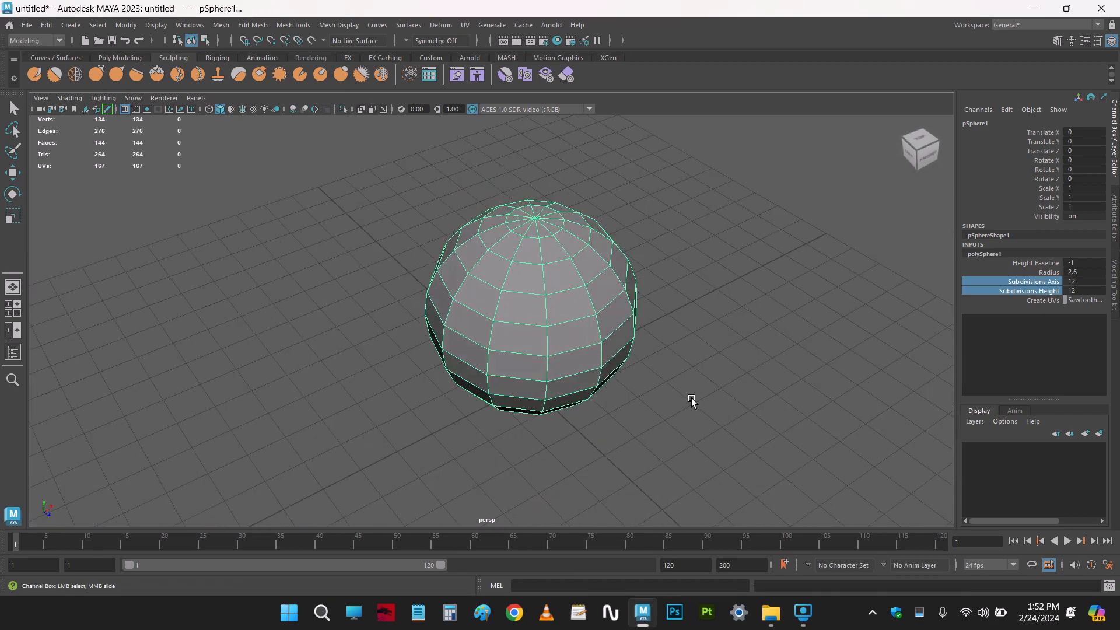
Reselect the sphere to examine its mesh on the grid, and clear the selection
{"action": "left_click", "coordinate": [692, 401]}
{"action": "left_click", "coordinate": [550, 326]}
{"action": "left_click_drag", "start_coordinate": [549, 325], "coordinate": [561, 303], "text": "alt"}
{"action": "left_click", "coordinate": [722, 294]}
{"action": "left_click", "coordinate": [579, 309]}
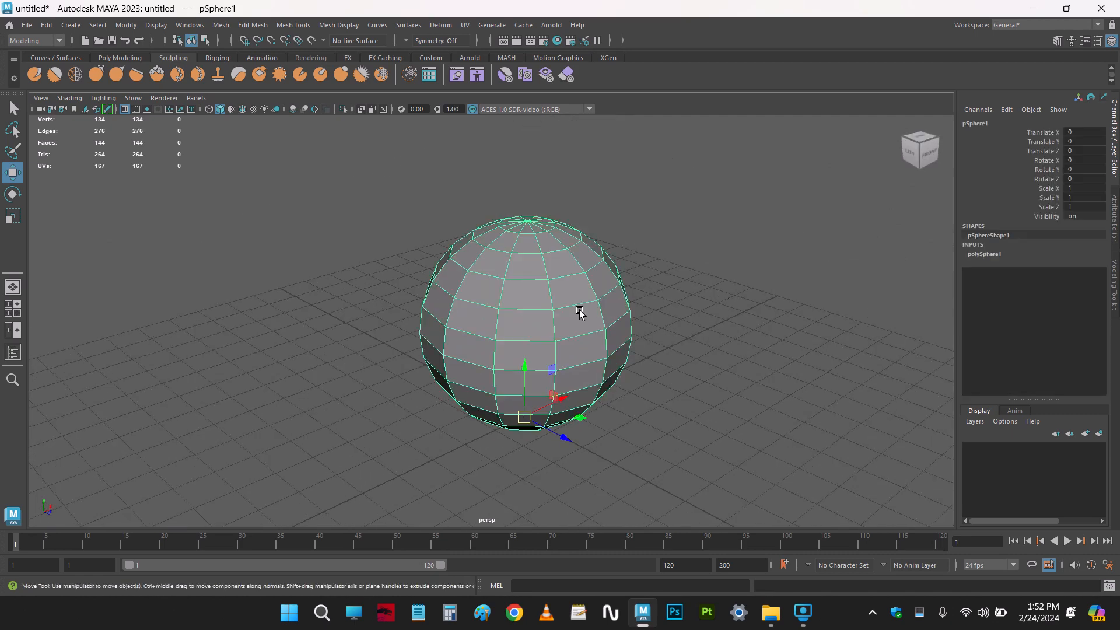
{"action": "left_click", "coordinate": [656, 312]}
{"action": "left_click_drag", "start_coordinate": [374, 355], "coordinate": [268, 355], "text": "alt"}
{"action": "left_click", "coordinate": [151, 366]}
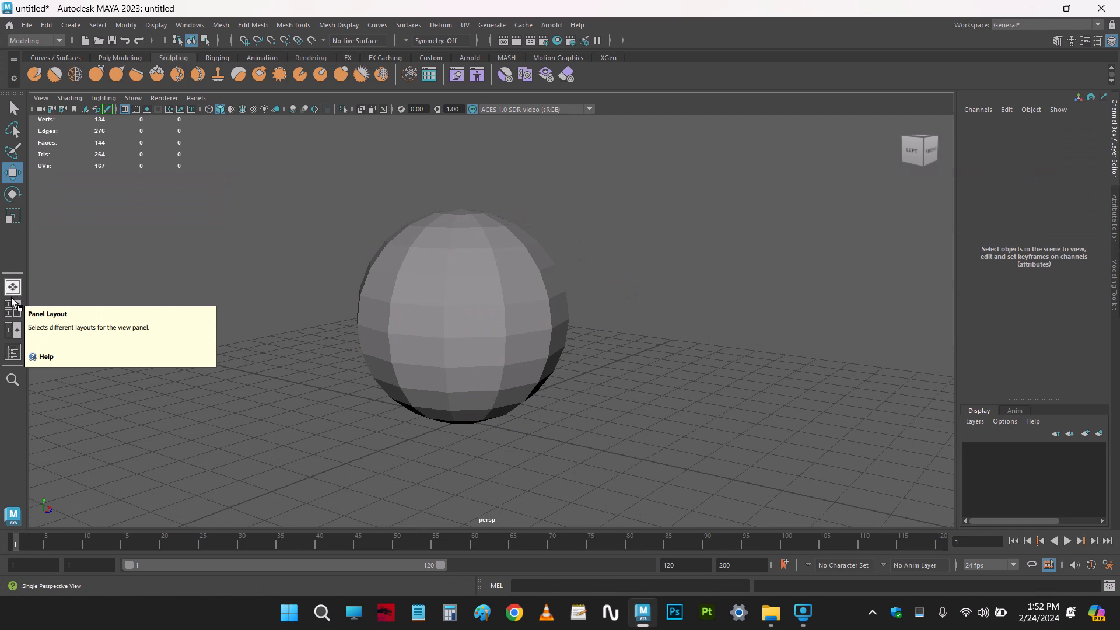
Switch back and forth between the single perspective view and the four-view layout
{"action": "left_click", "coordinate": [9, 305]}
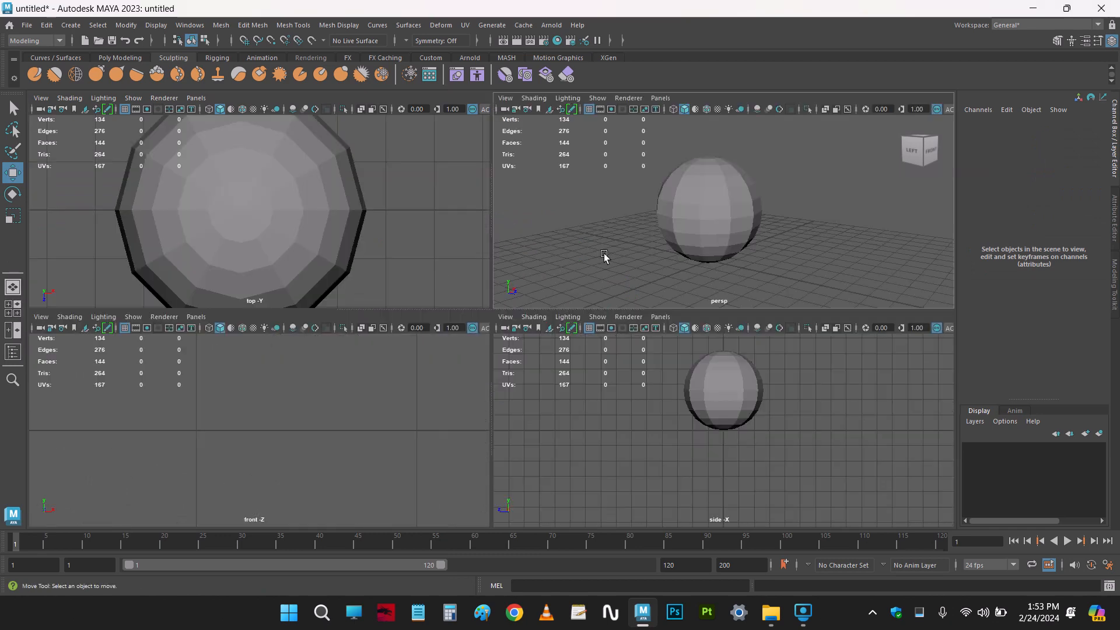
{"action": "key", "text": "space"}
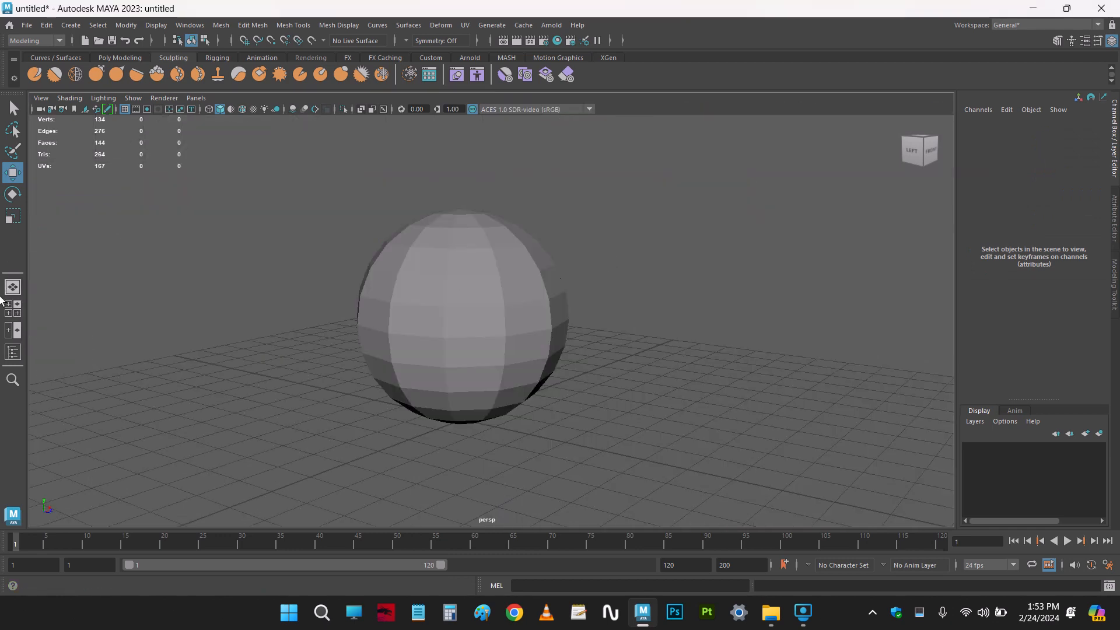
{"action": "left_click", "coordinate": [14, 315]}
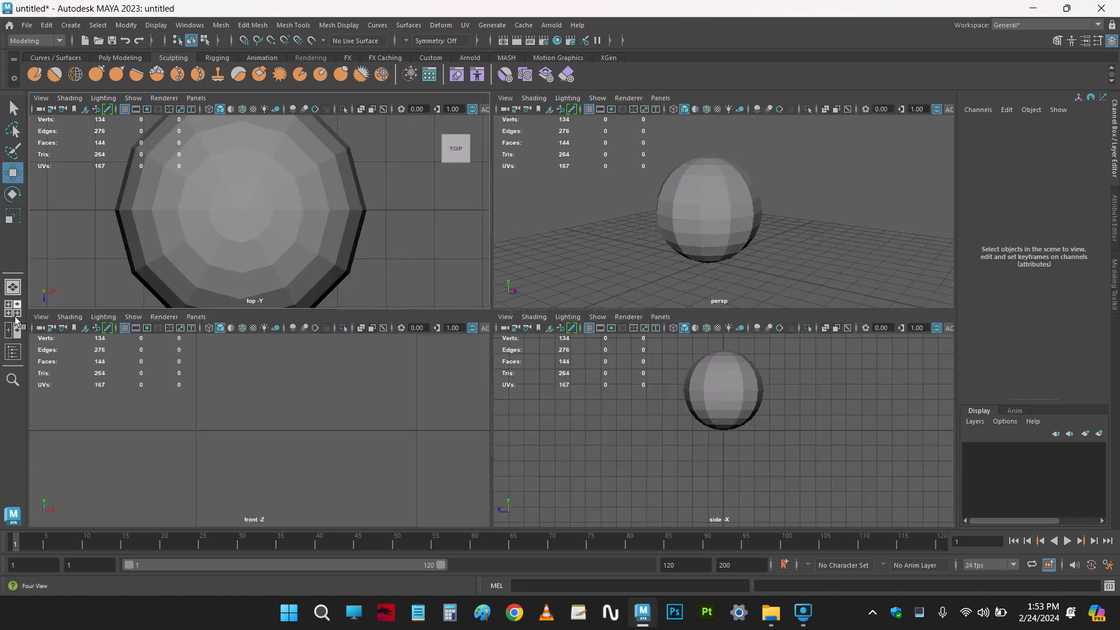
{"action": "left_click", "coordinate": [14, 306]}
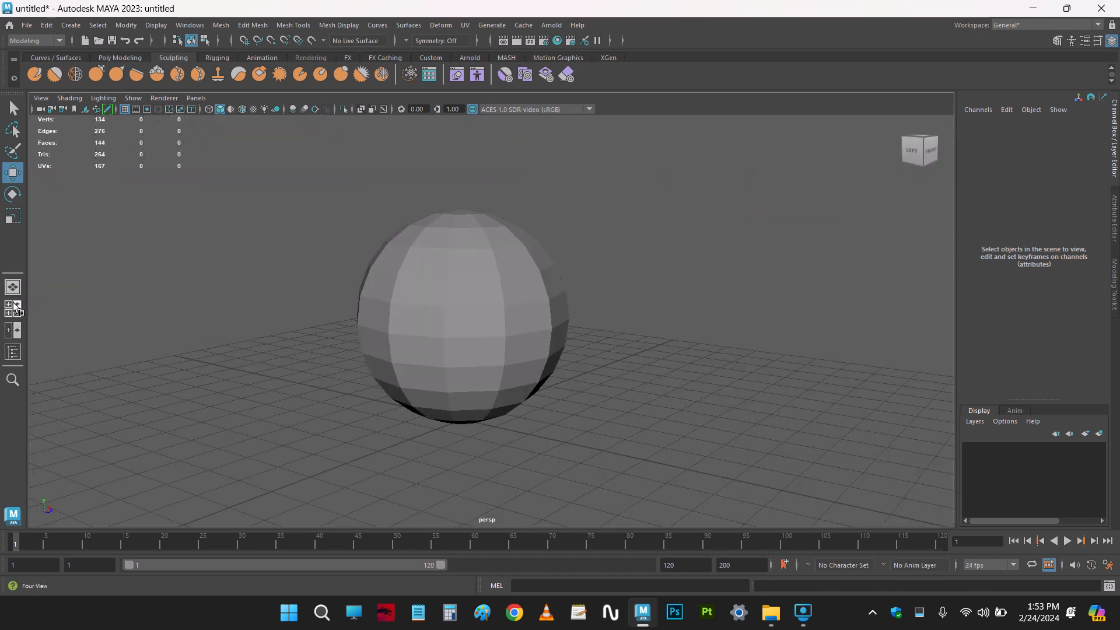
{"action": "left_click", "coordinate": [11, 314]}
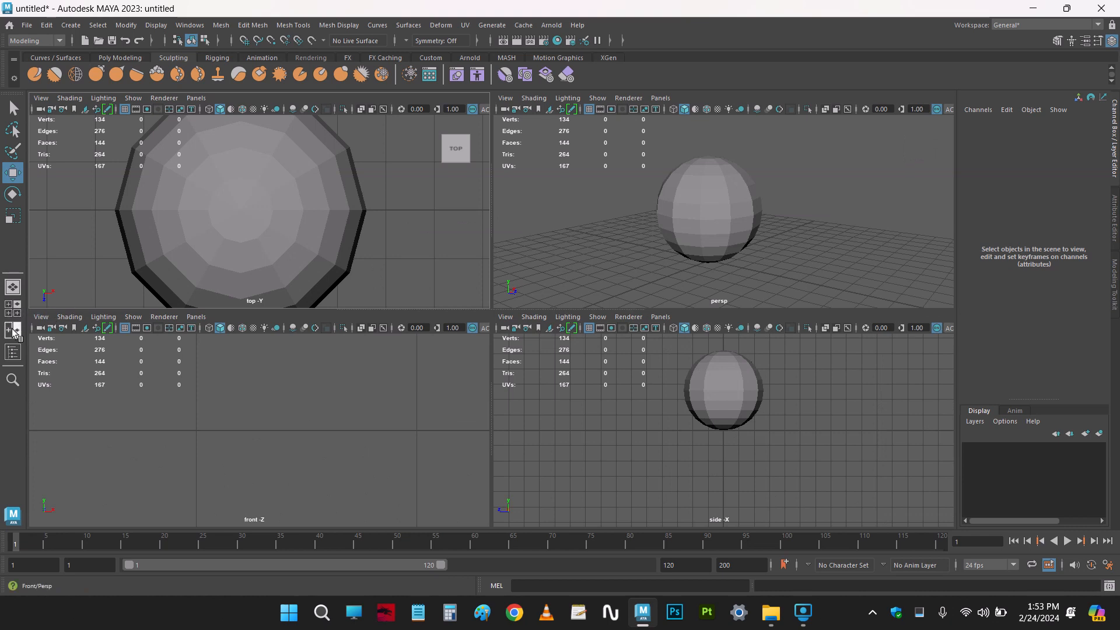
Change the viewport layout to Front/Persp and frame the sphere in the front view
{"action": "left_click", "coordinate": [13, 330]}
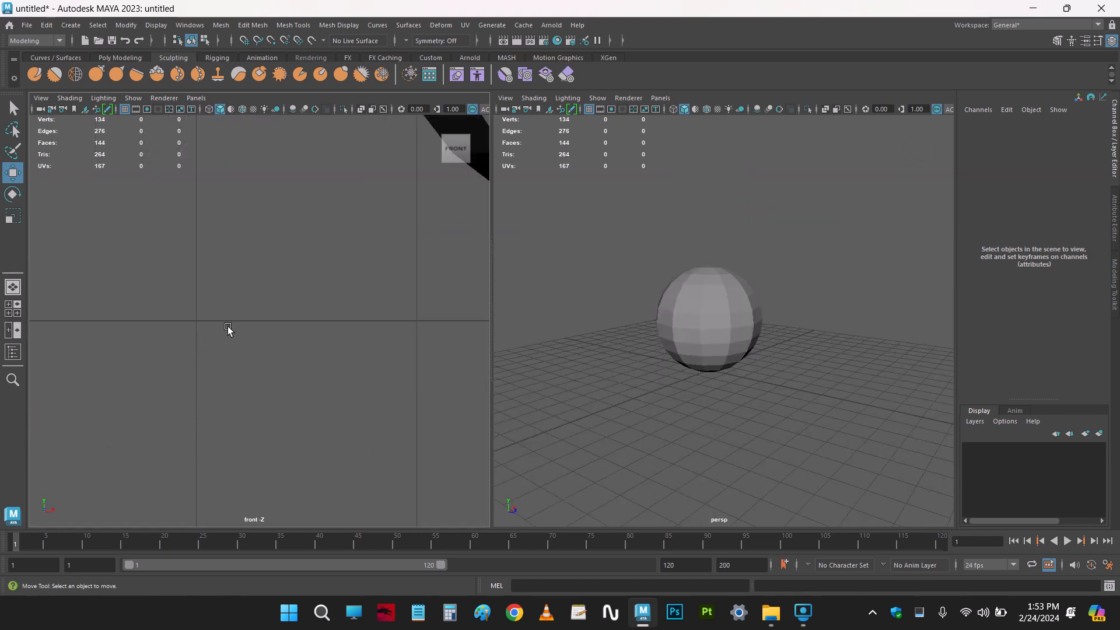
{"action": "key", "text": "space"}
{"action": "key", "text": "space"}
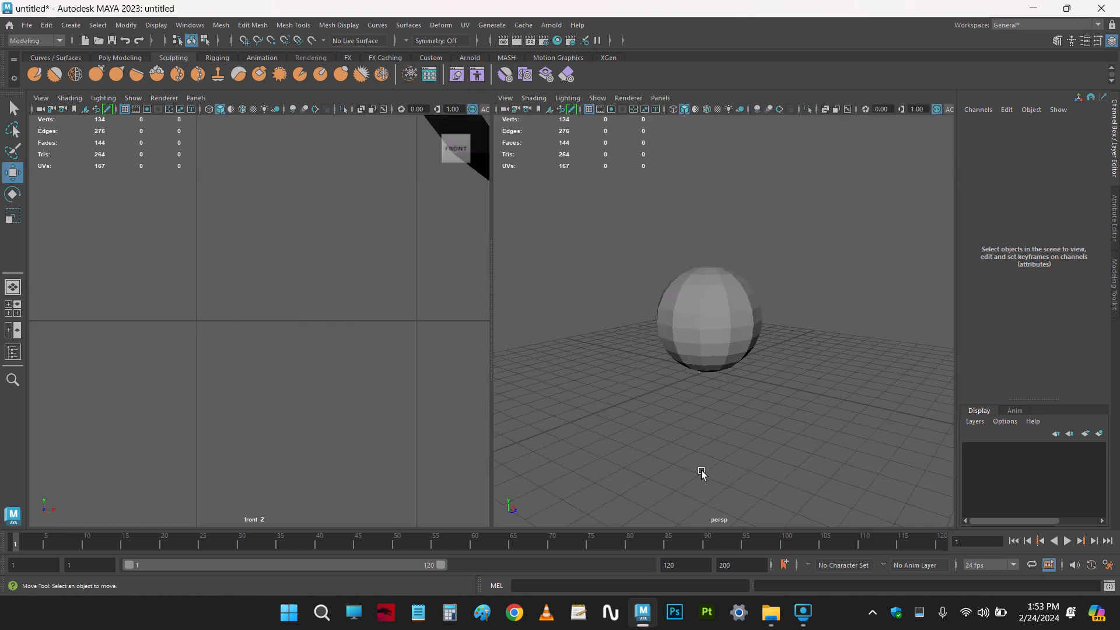
{"action": "key", "text": "f"}
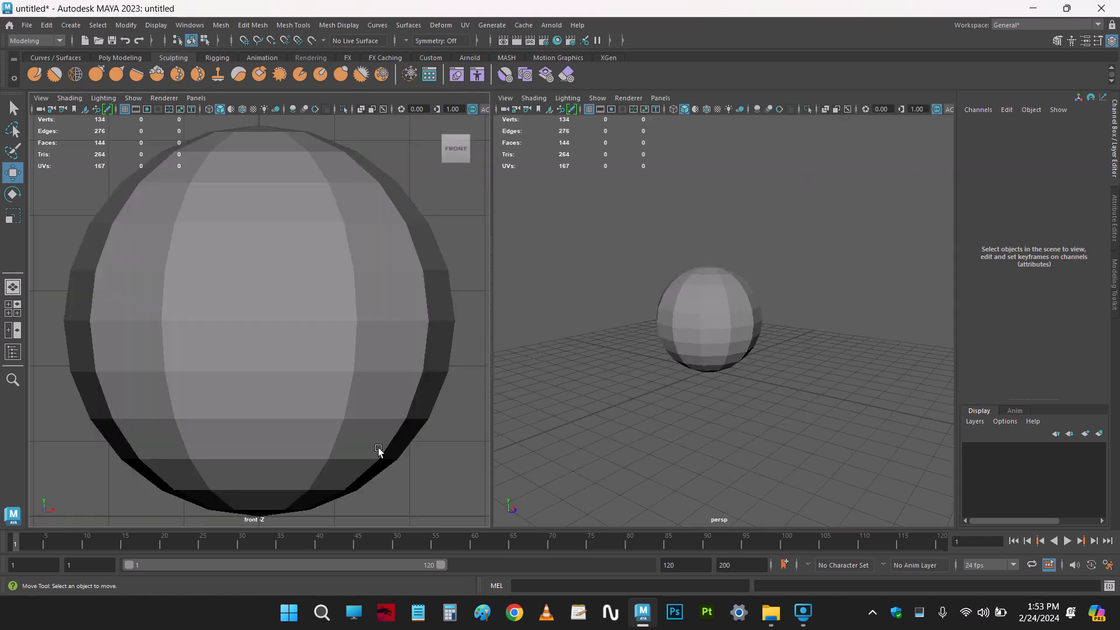
Select the sphere in the front view, nudge it slightly in the XY plane, and clear the selection
{"action": "left_click", "coordinate": [365, 385]}
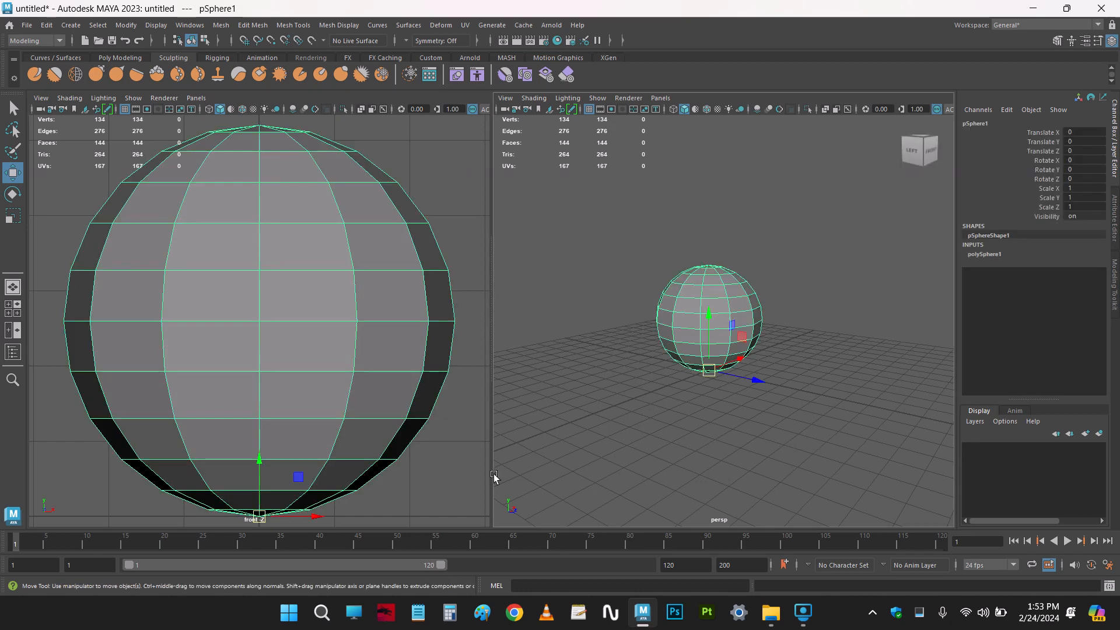
{"action": "left_click_drag", "start_coordinate": [299, 477], "coordinate": [298, 477]}
{"action": "left_click", "coordinate": [655, 479]}
{"action": "left_click_drag", "start_coordinate": [662, 297], "coordinate": [736, 443]}
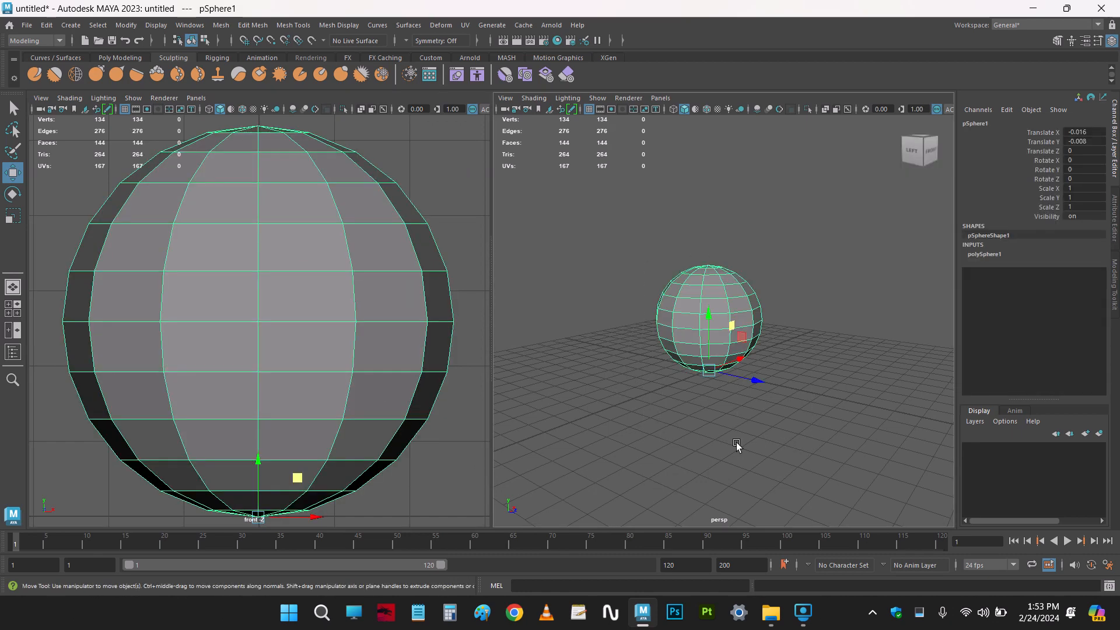
{"action": "left_click", "coordinate": [737, 442]}
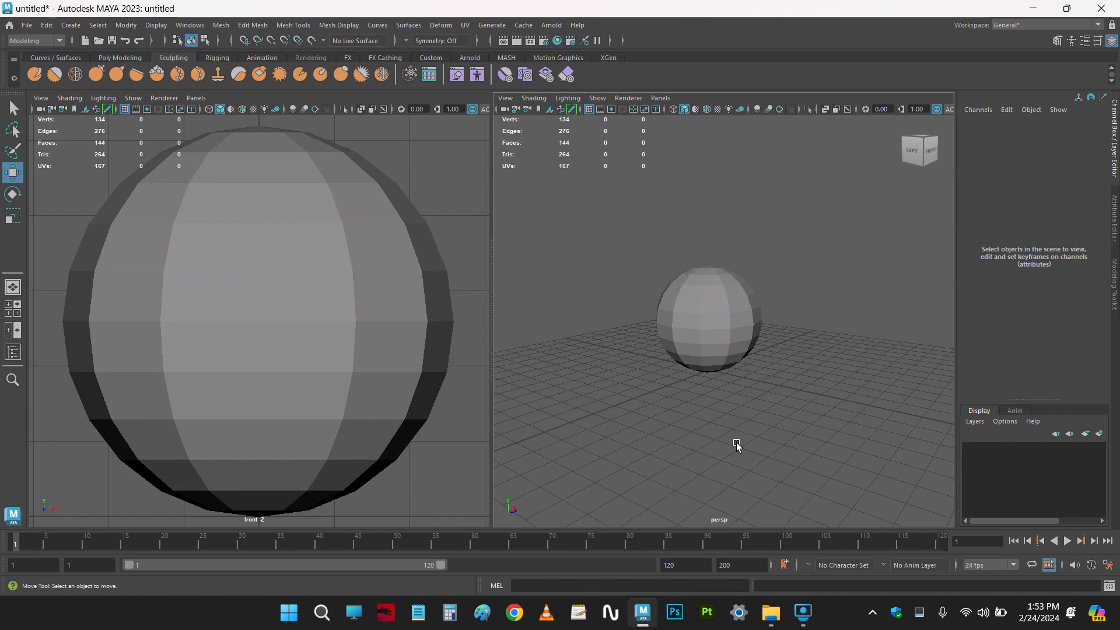
Toggle the perspective view between full size and the Front/Persp layout, and briefly open and close the Outliner
{"action": "key", "text": "space"}
{"action": "key", "text": "space"}
{"action": "key", "text": "space"}
{"action": "key", "text": "space"}
{"action": "key", "text": "space"}
{"action": "key", "text": "space"}
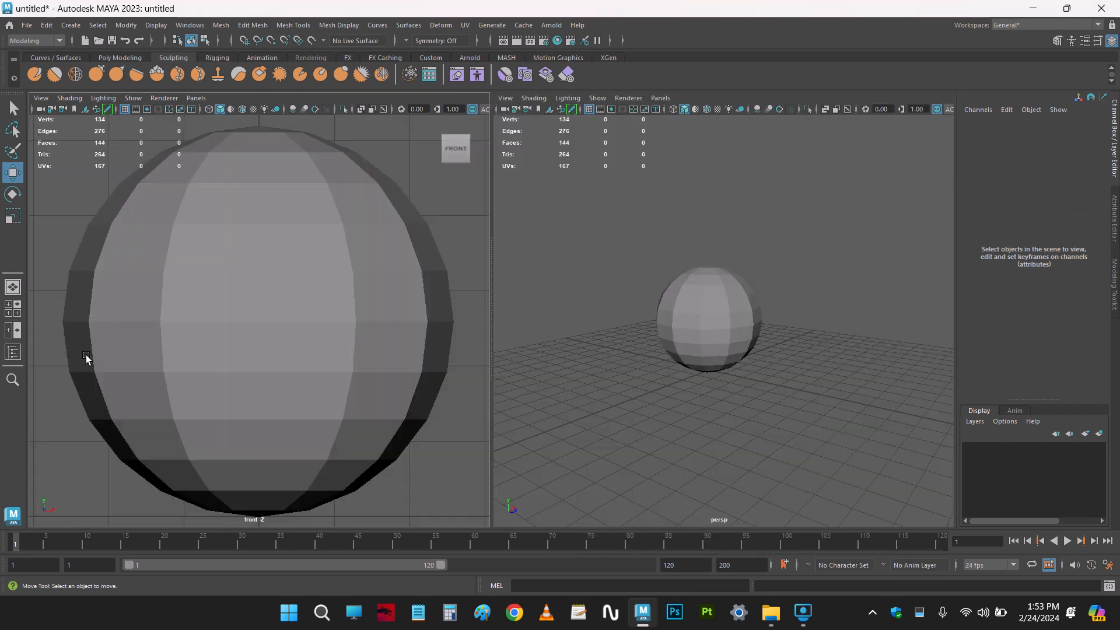
{"action": "left_click", "coordinate": [11, 354]}
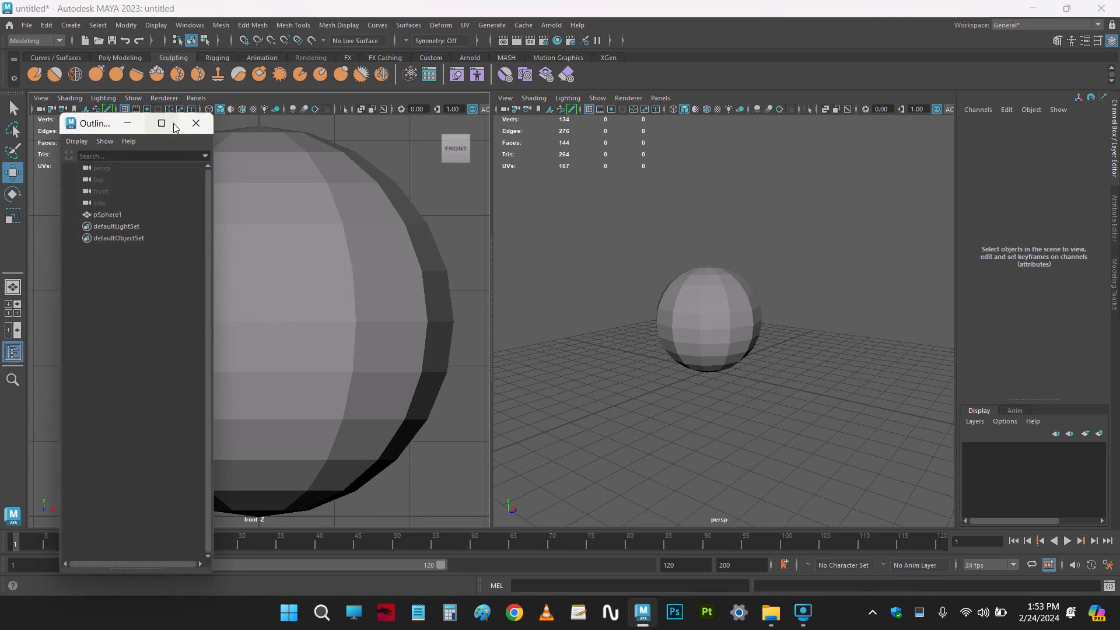
{"action": "left_click", "coordinate": [194, 124]}
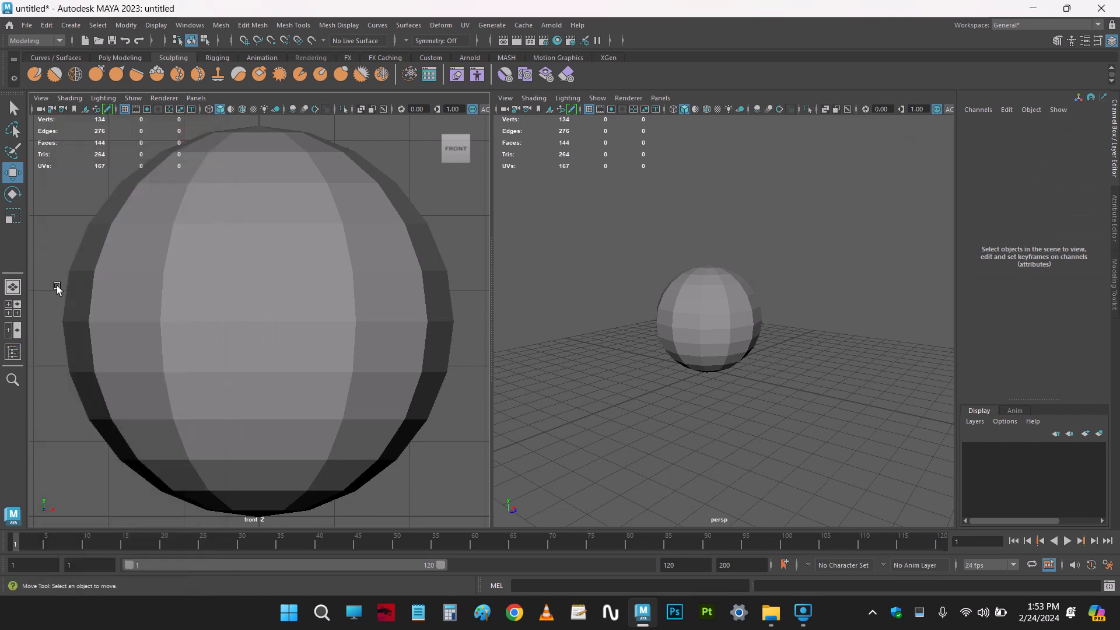
Change to the four-view layout, select the sphere in the perspective view, and maximize that view
{"action": "left_click", "coordinate": [12, 313]}
{"action": "key", "text": "space"}
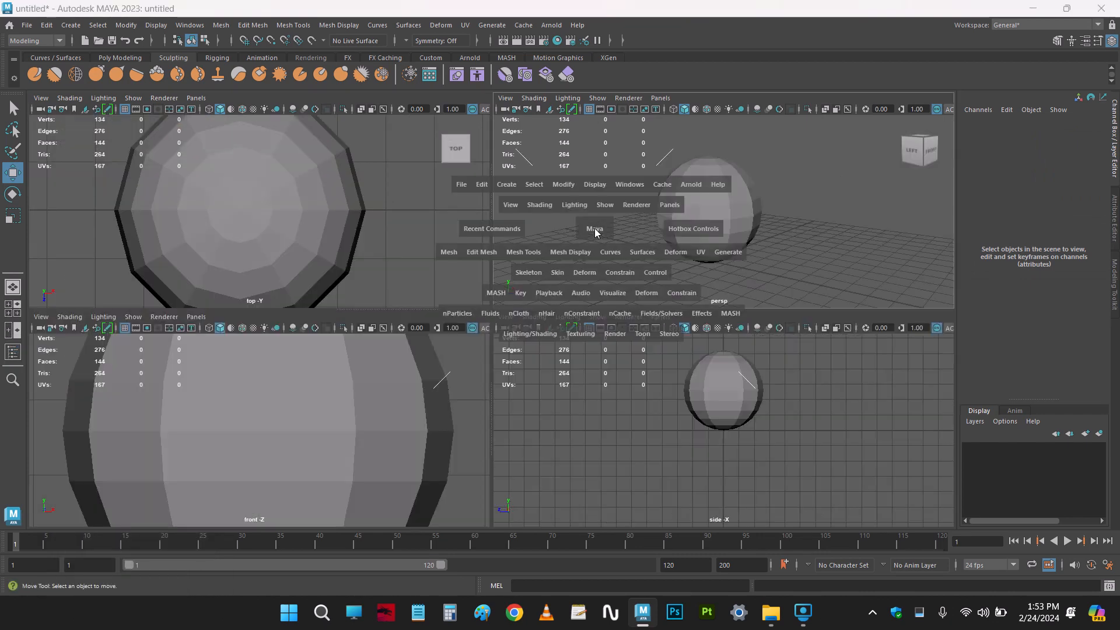
{"action": "key", "text": "space"}
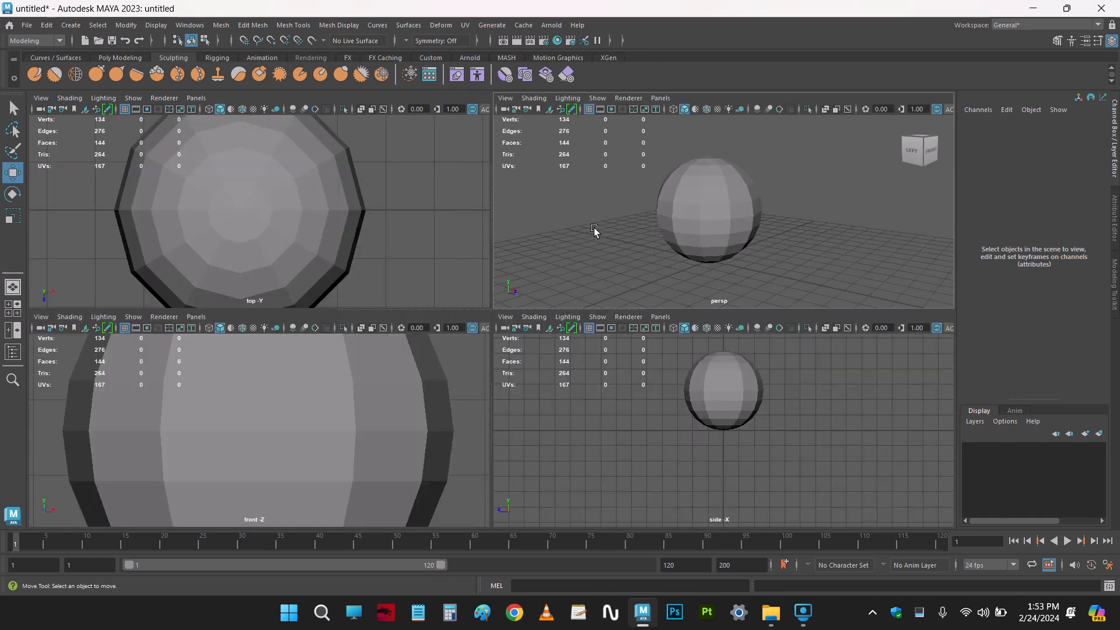
{"action": "left_click", "coordinate": [720, 211]}
{"action": "key", "text": "space"}
{"action": "left_click_drag", "start_coordinate": [720, 215], "coordinate": [653, 334], "text": "alt"}
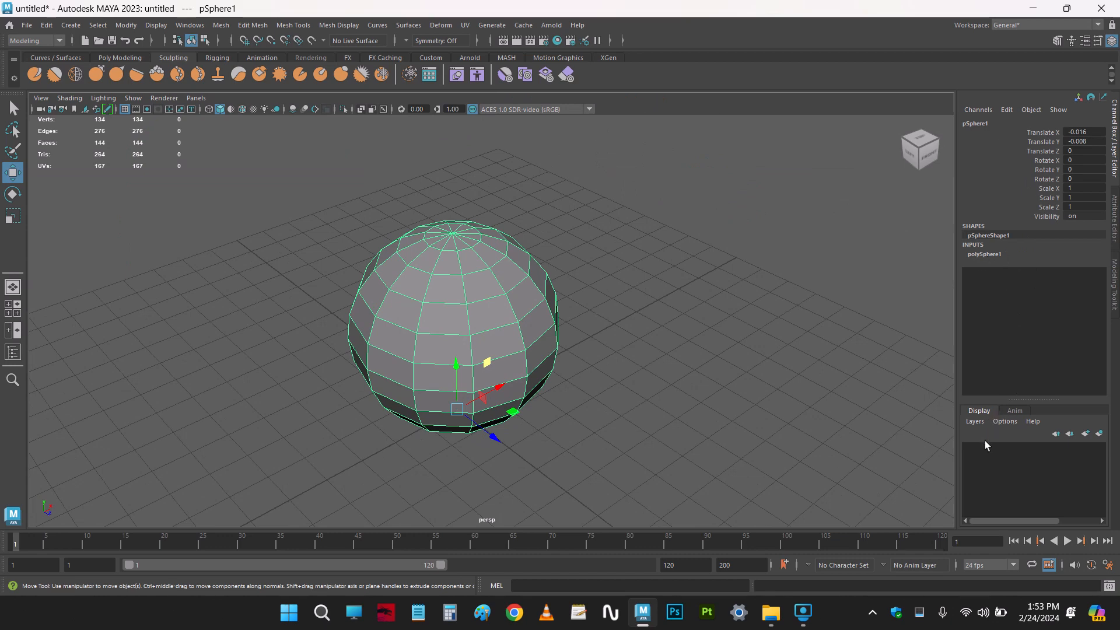
{"action": "left_click", "coordinate": [846, 424]}
{"action": "left_click", "coordinate": [524, 374]}
{"action": "left_click", "coordinate": [586, 412]}
{"action": "left_click", "coordinate": [490, 325]}
{"action": "middle_click_drag", "start_coordinate": [535, 369], "coordinate": [478, 375], "text": "alt"}
{"action": "mouse_move", "coordinate": [478, 375]}
{"action": "left_mouse_down", "text": "alt"}
{"action": "mouse_move", "coordinate": [500, 380]}
{"action": "mouse_move", "coordinate": [486, 373]}
{"action": "left_mouse_up", "text": "alt"}
{"action": "left_click", "coordinate": [600, 384]}
{"action": "left_click", "coordinate": [448, 343]}
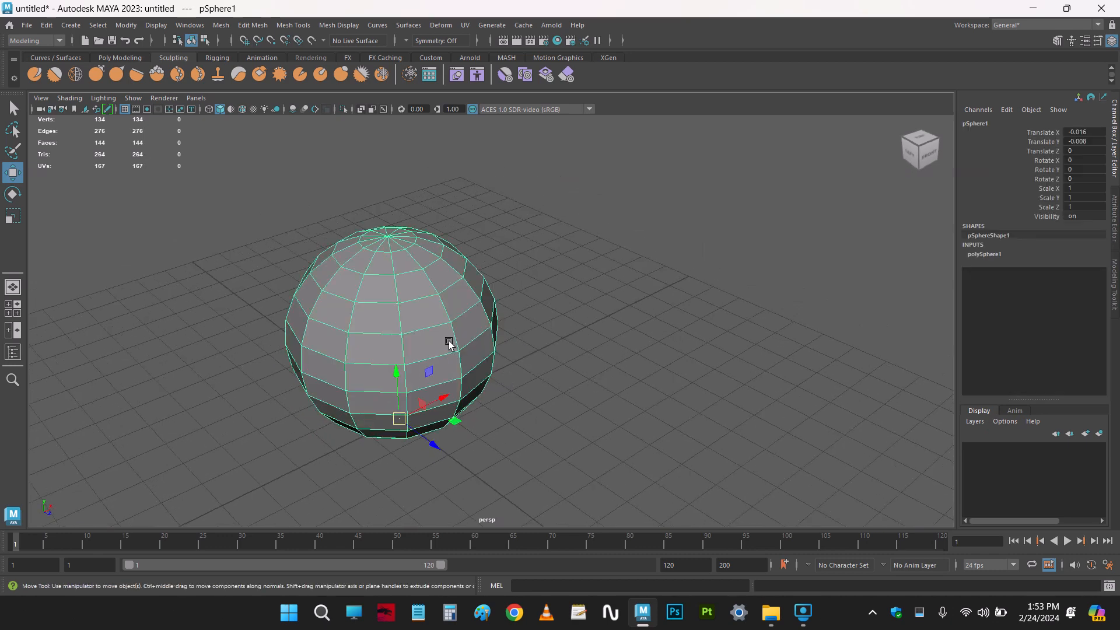
{"action": "left_click", "coordinate": [556, 282]}
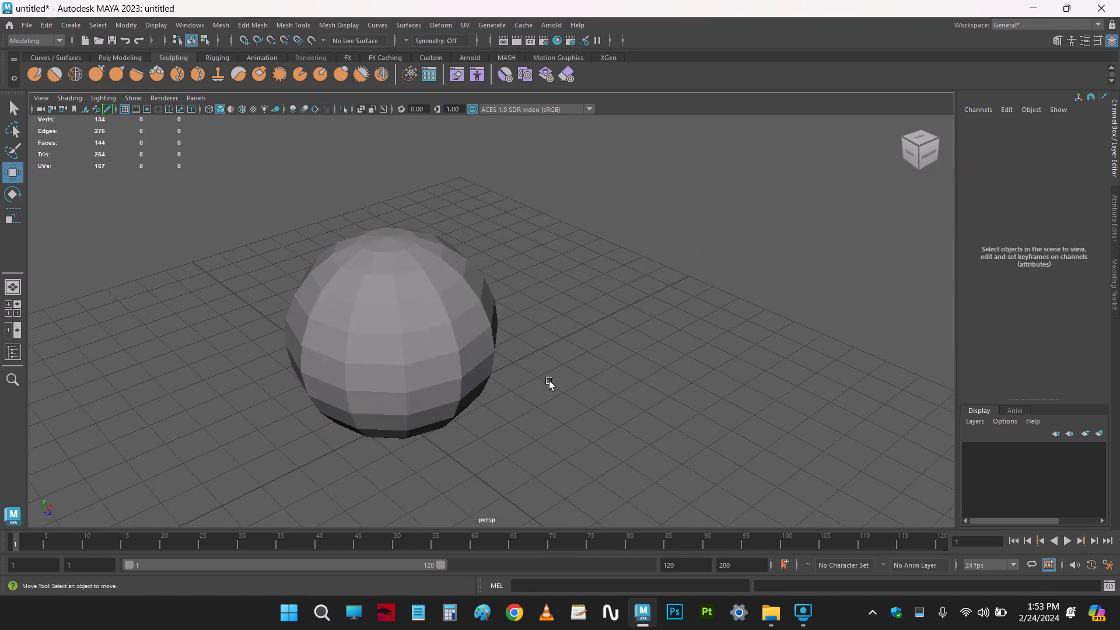
Create two empty display layers and delete both of them
{"action": "left_click", "coordinate": [1087, 437]}
{"action": "left_click", "coordinate": [1087, 437]}
{"action": "left_click", "coordinate": [971, 455]}
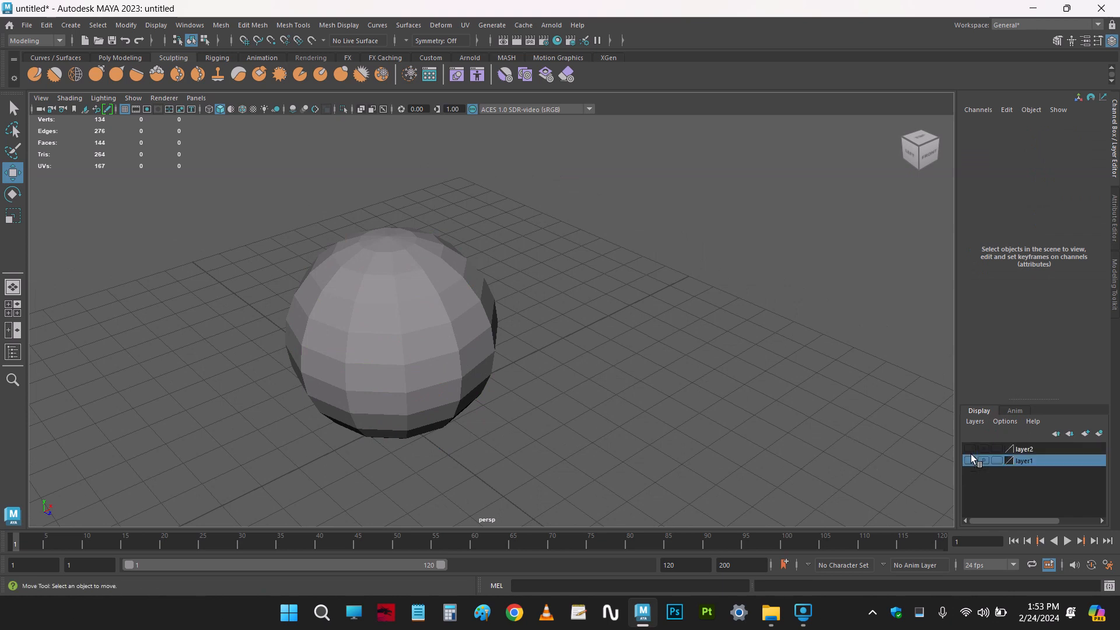
{"action": "right_click", "coordinate": [1031, 451]}
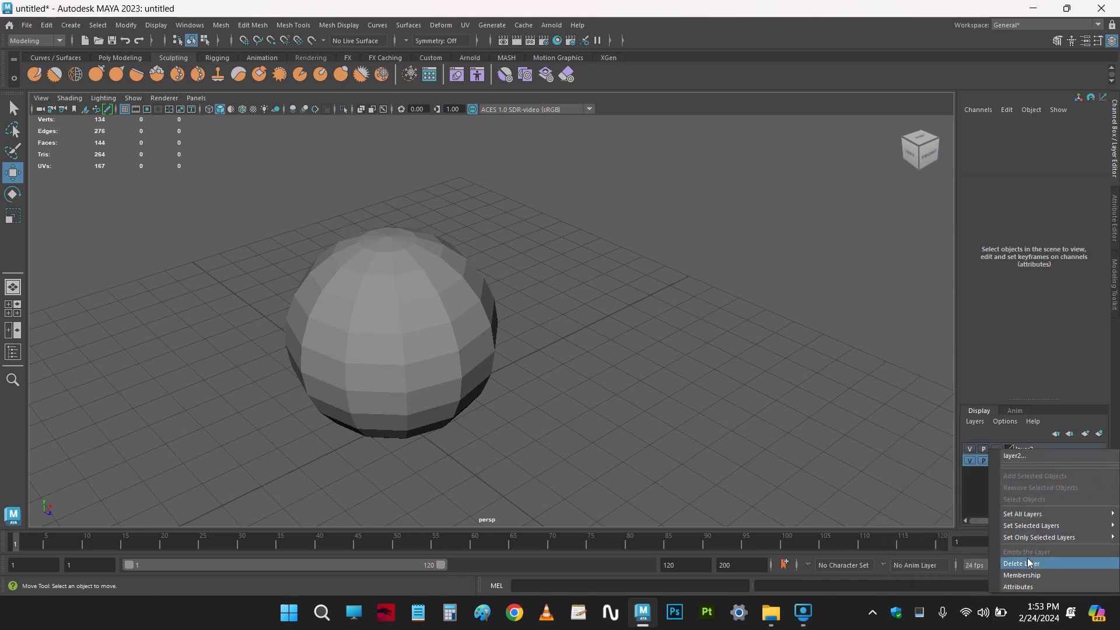
{"action": "left_click", "coordinate": [1026, 562]}
{"action": "right_click", "coordinate": [1039, 449]}
{"action": "left_click", "coordinate": [1032, 563]}
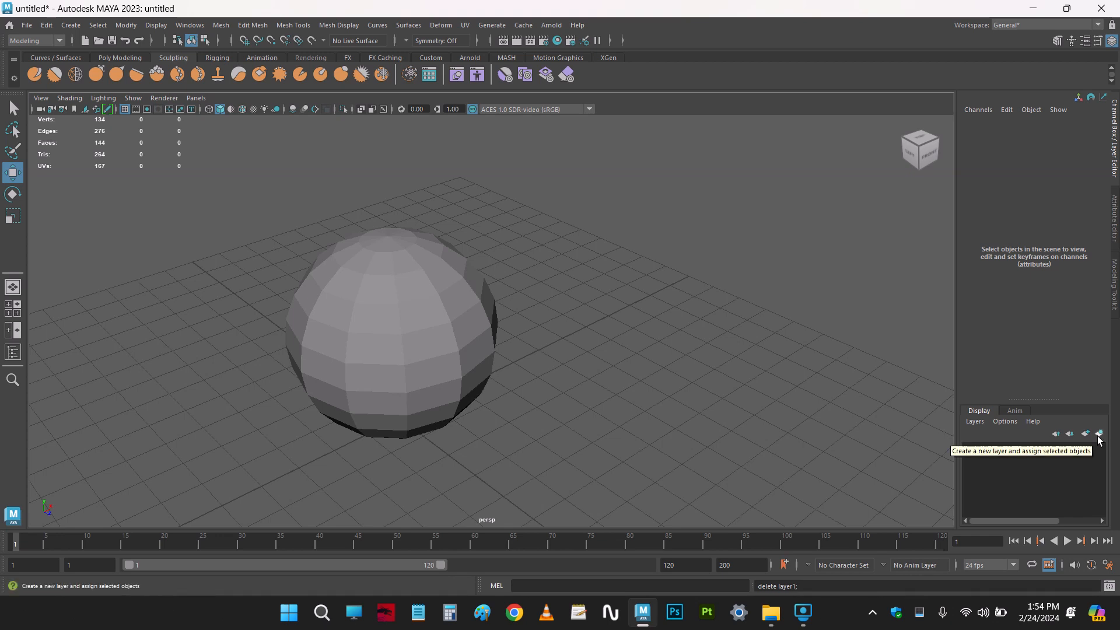
Create a new display layer with the sphere assigned to it
{"action": "left_click", "coordinate": [438, 352]}
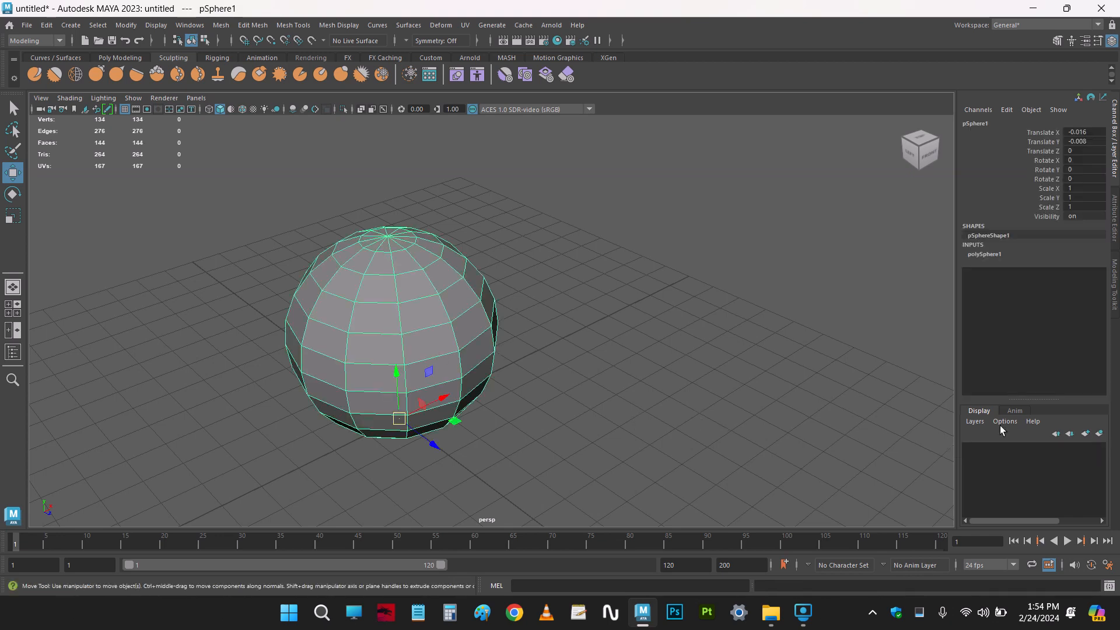
{"action": "left_click", "coordinate": [1099, 435]}
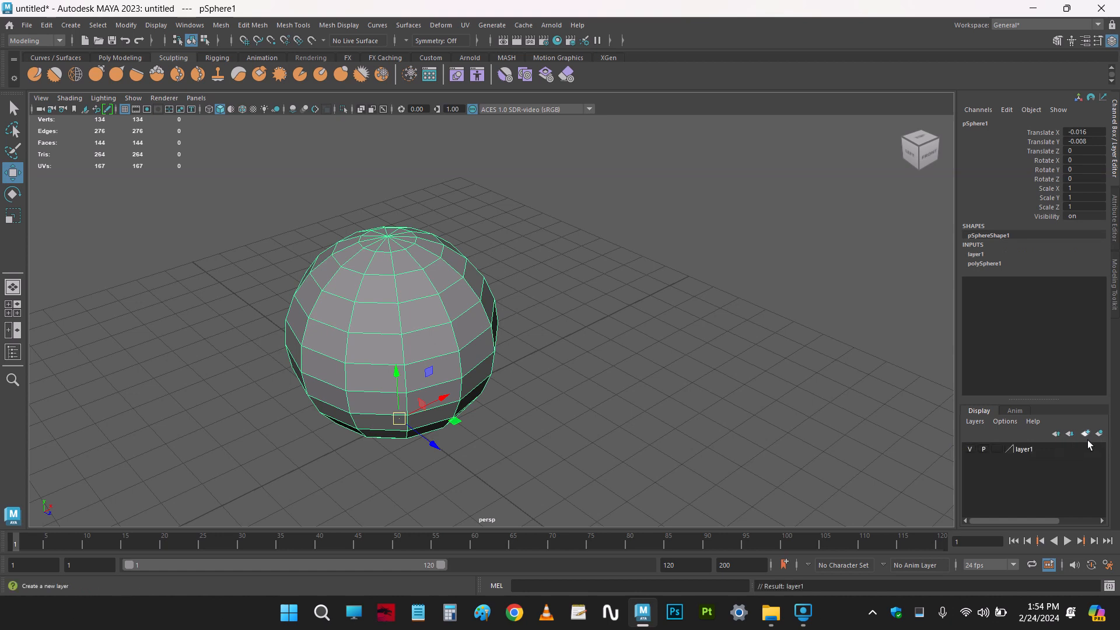
{"action": "left_click", "coordinate": [659, 412]}
{"action": "left_click", "coordinate": [417, 316]}
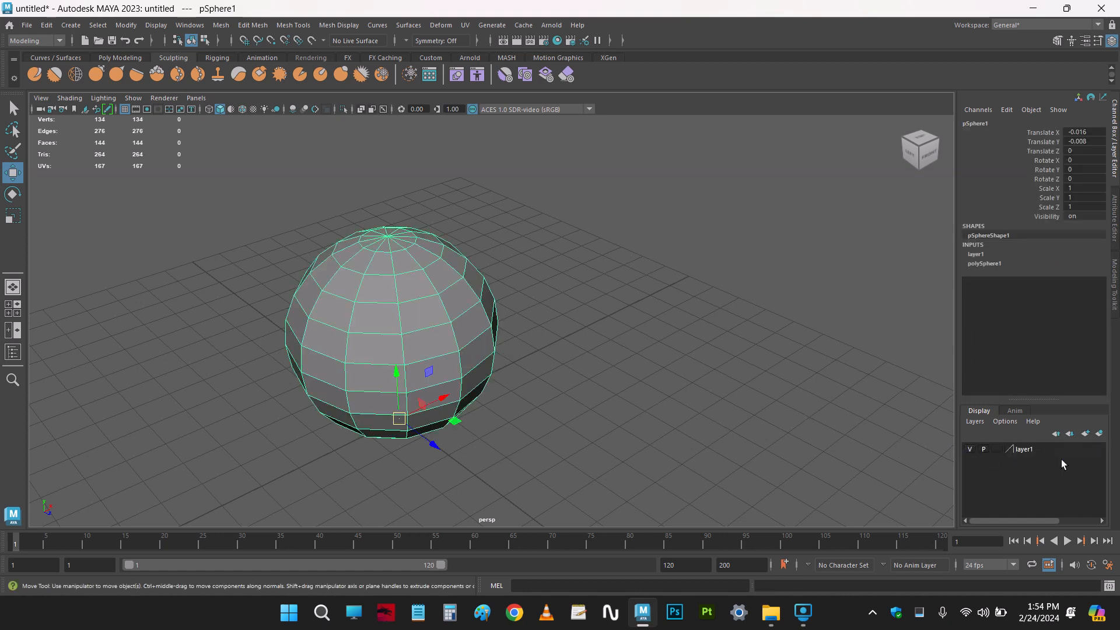
Hide and reshow the sphere through layer1's visibility, and clear the selection
{"action": "left_click", "coordinate": [1041, 448]}
{"action": "left_click", "coordinate": [968, 448]}
{"action": "left_click", "coordinate": [969, 448]}
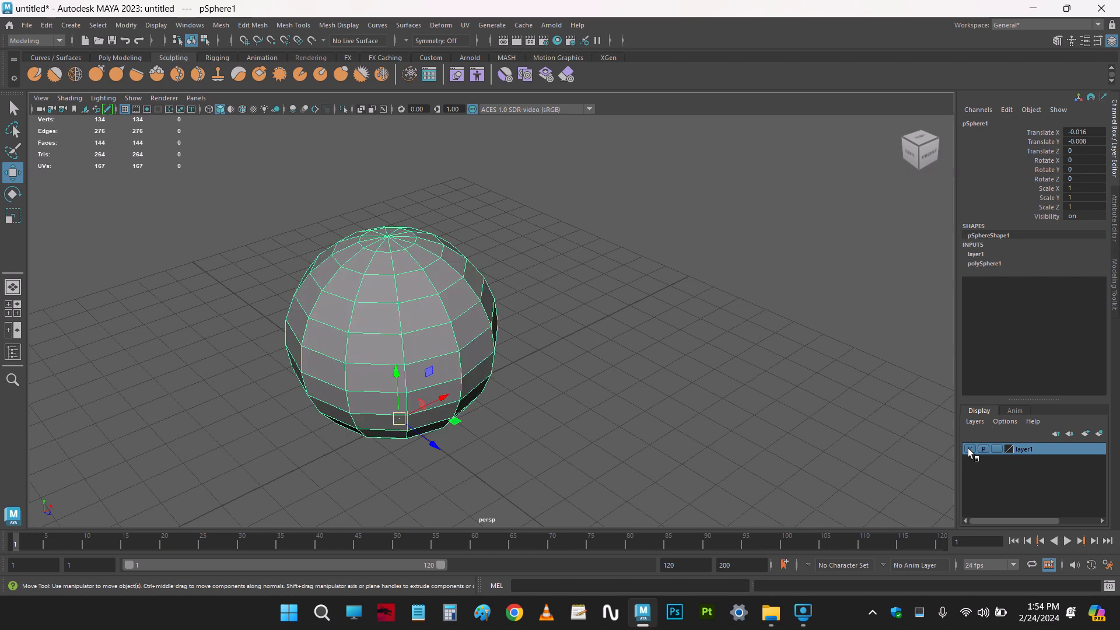
{"action": "left_click", "coordinate": [1059, 463]}
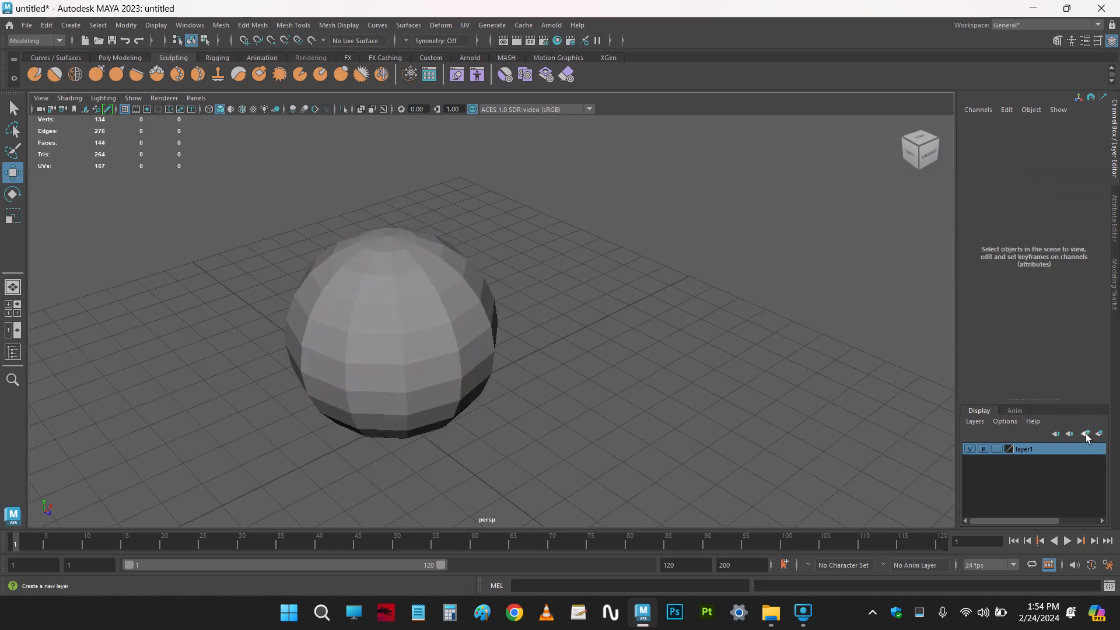
Create a polygon cube and move it about 10 units along X, clear of the sphere
{"action": "right_click_drag", "start_coordinate": [667, 355], "coordinate": [664, 374], "text": "shift"}
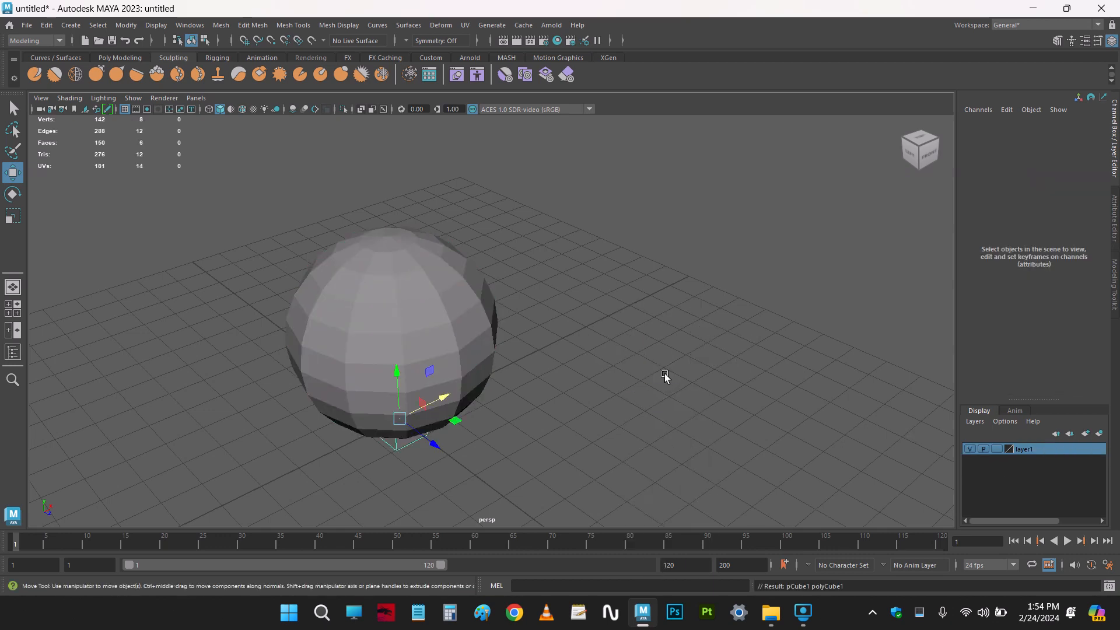
{"action": "left_click_drag", "start_coordinate": [443, 397], "coordinate": [614, 324]}
{"action": "left_click", "coordinate": [753, 401]}
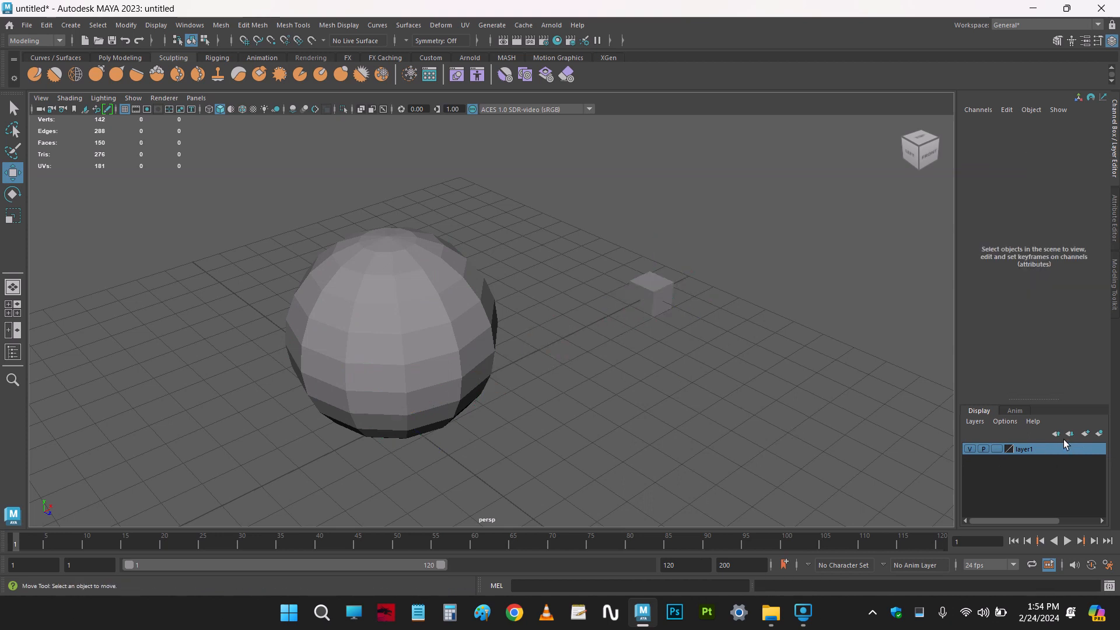
Create a second, empty display layer and hide layer1 with the sphere
{"action": "left_click", "coordinate": [1085, 434]}
{"action": "left_click", "coordinate": [969, 461]}
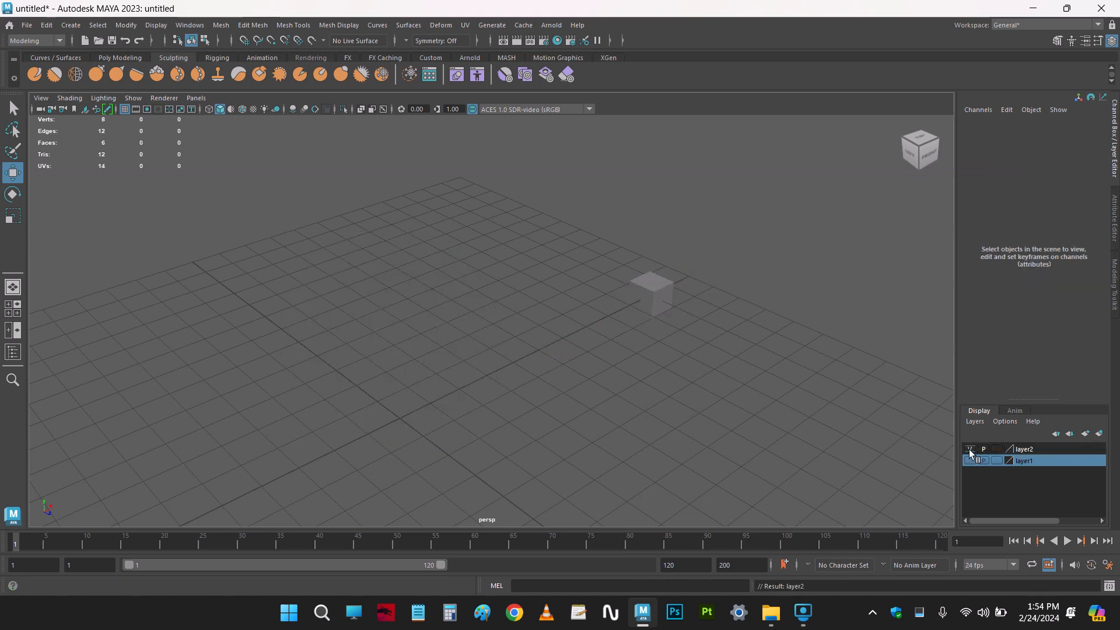
{"action": "left_click", "coordinate": [969, 449]}
Add the cube to layer2
{"action": "left_click", "coordinate": [659, 306]}
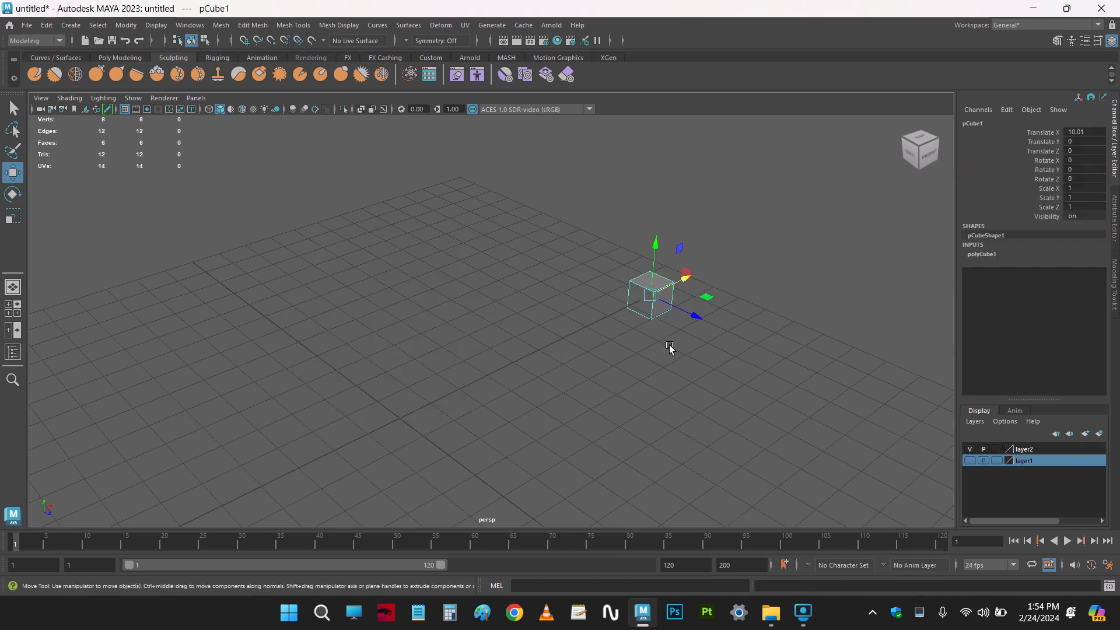
{"action": "left_click", "coordinate": [1021, 448]}
{"action": "right_click", "coordinate": [1025, 453]}
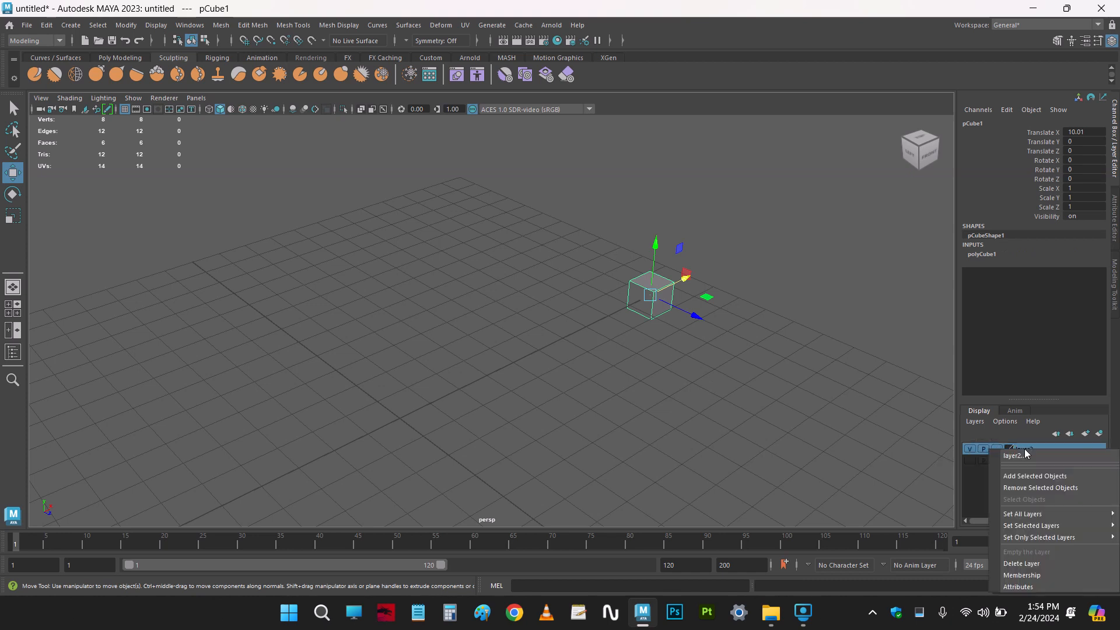
{"action": "left_click", "coordinate": [1024, 477]}
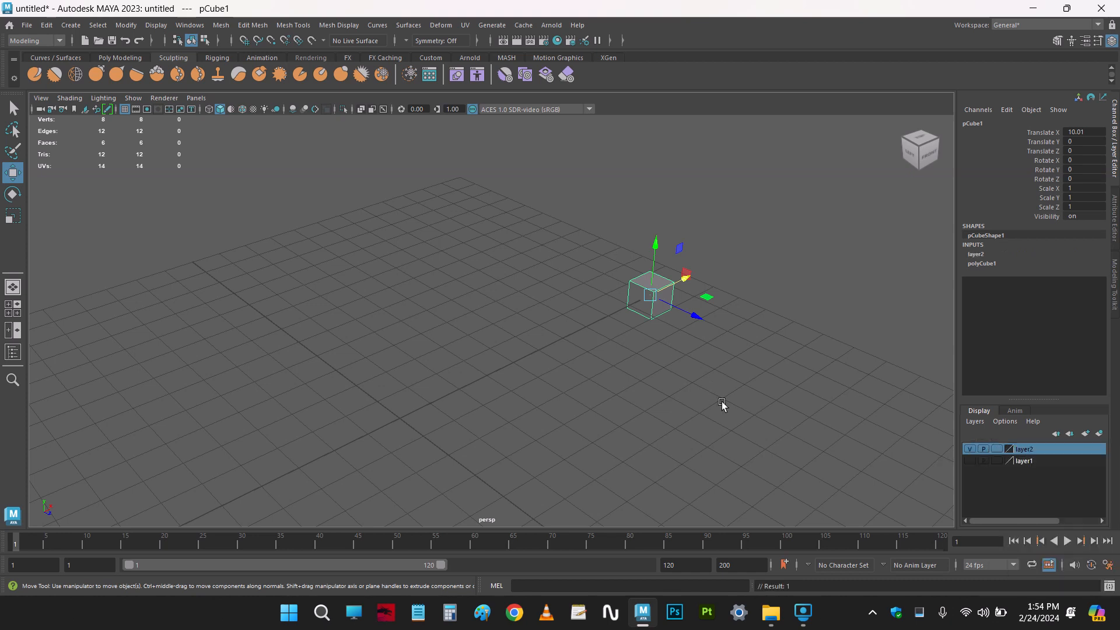
Clear the selection and toggle layer2's visibility to check that it hides and shows the cube
{"action": "left_click", "coordinate": [722, 402]}
{"action": "left_click", "coordinate": [969, 449]}
{"action": "left_click", "coordinate": [969, 449]}
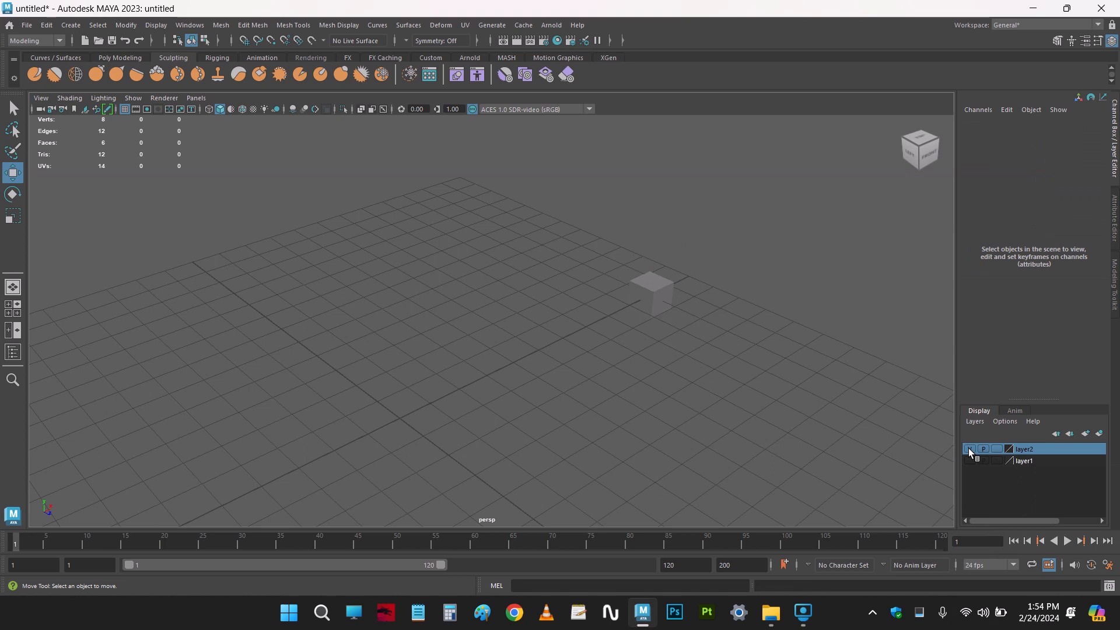
{"action": "left_click", "coordinate": [969, 449]}
{"action": "left_click", "coordinate": [969, 449]}
Move layer1 up and down repeatedly in the display layer order
{"action": "left_click", "coordinate": [1042, 461]}
{"action": "left_click", "coordinate": [1057, 435]}
{"action": "left_click", "coordinate": [1071, 435]}
{"action": "left_click", "coordinate": [1056, 435]}
{"action": "left_click", "coordinate": [1070, 435]}
{"action": "left_click", "coordinate": [1057, 434]}
{"action": "left_click", "coordinate": [1071, 434]}
Start a new scene without saving the current one
{"action": "left_click", "coordinate": [86, 42]}
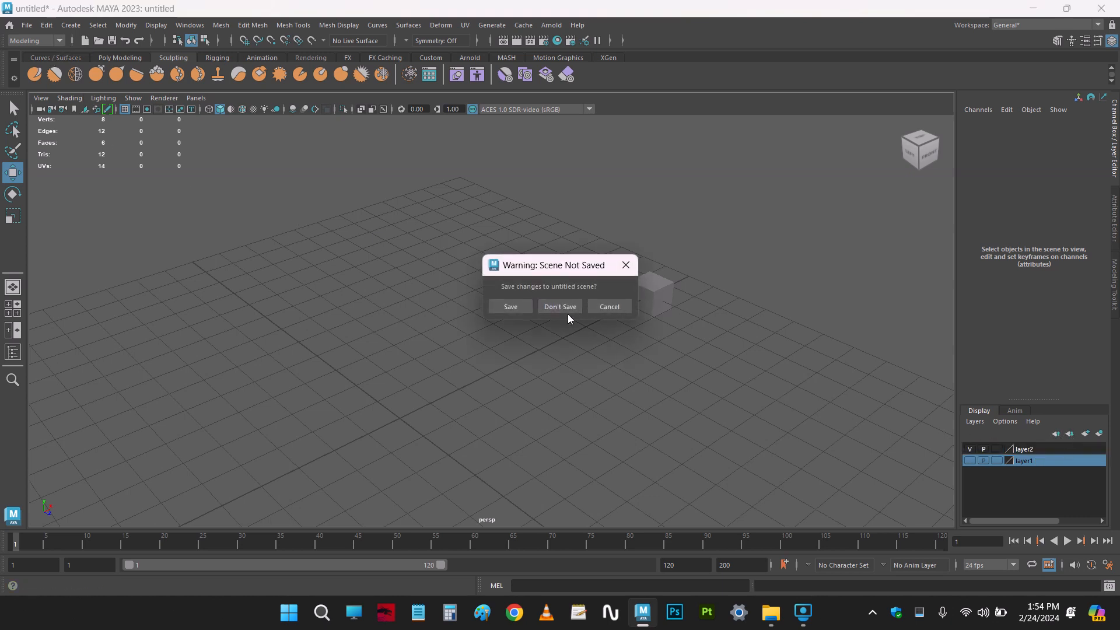
{"action": "left_click", "coordinate": [569, 311]}
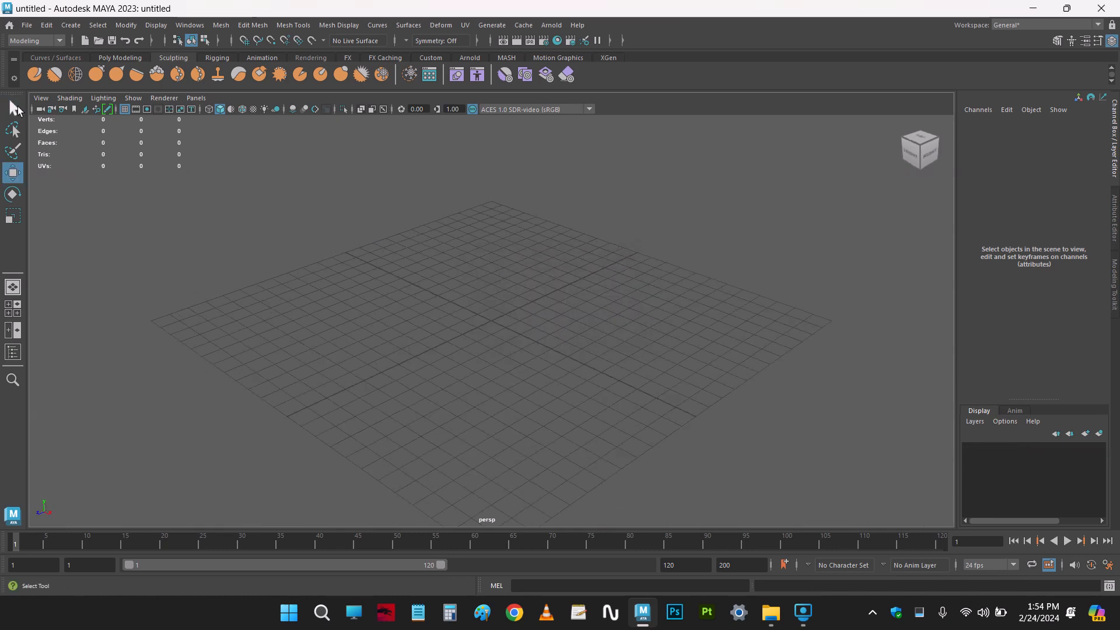